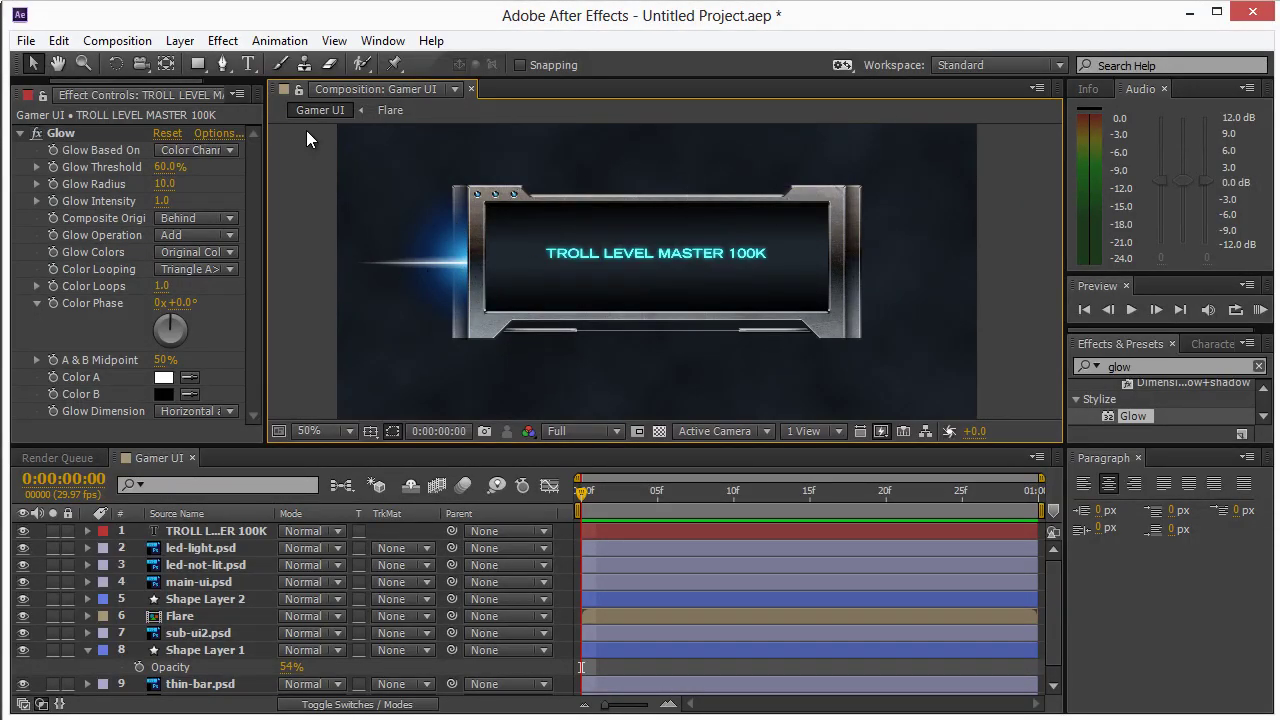
Step: Save the project as 'Gamer GUI' in the 44-Design & Animate a Game UI (Part 4) folder
{"action": "key", "text": "ctrl+shift+s"}
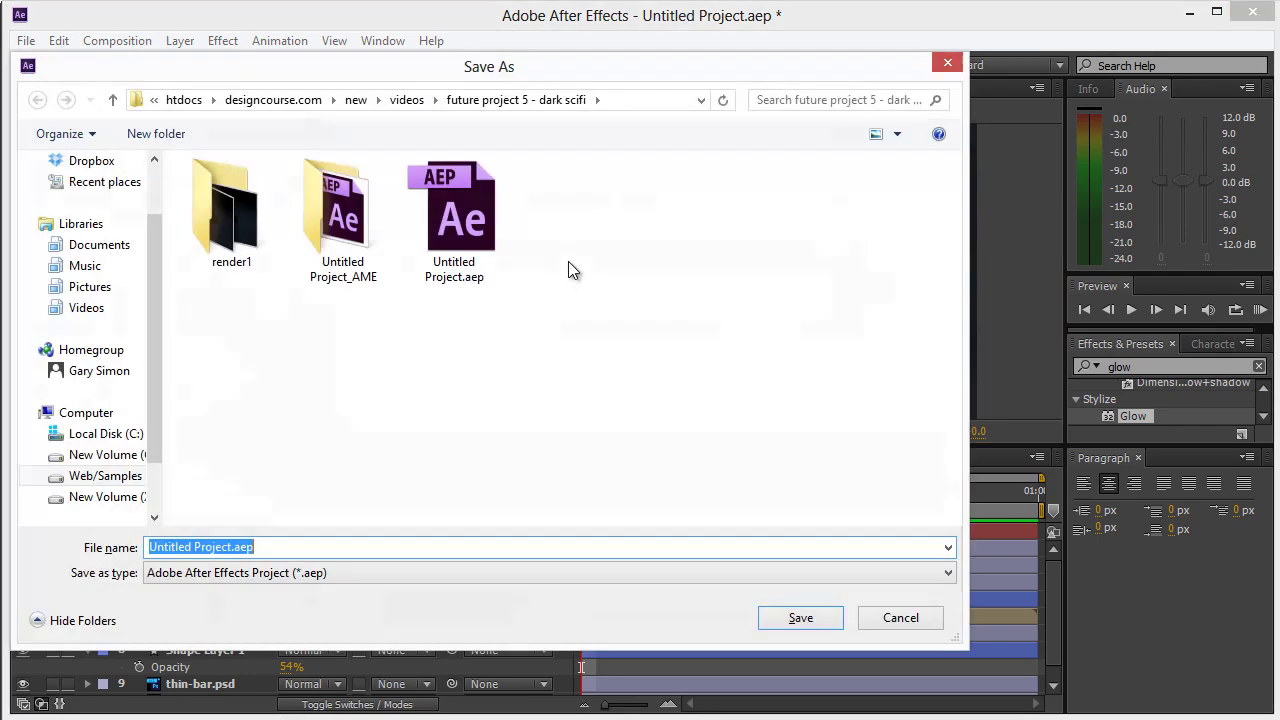
{"action": "left_click", "coordinate": [406, 100]}
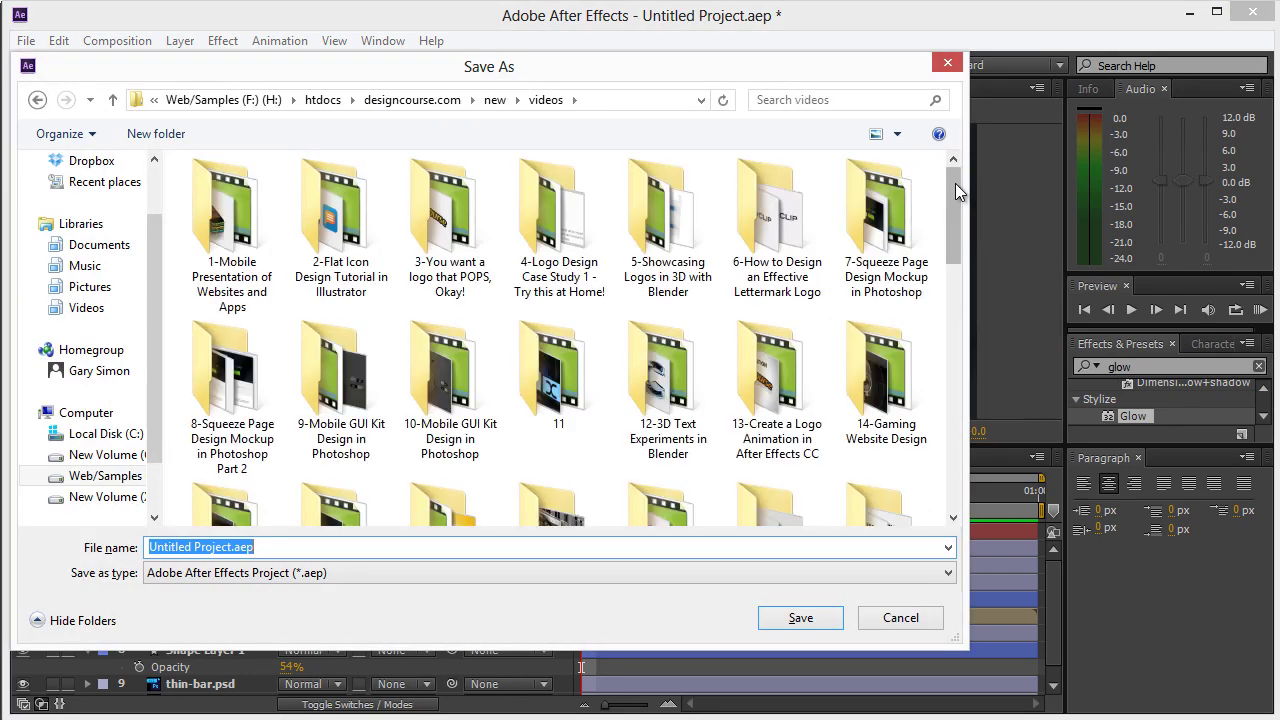
{"action": "scroll", "coordinate": [845, 190], "scroll_direction": "down", "scroll_amount": 8}
{"action": "scroll", "coordinate": [960, 375], "scroll_direction": "down", "scroll_amount": 3}
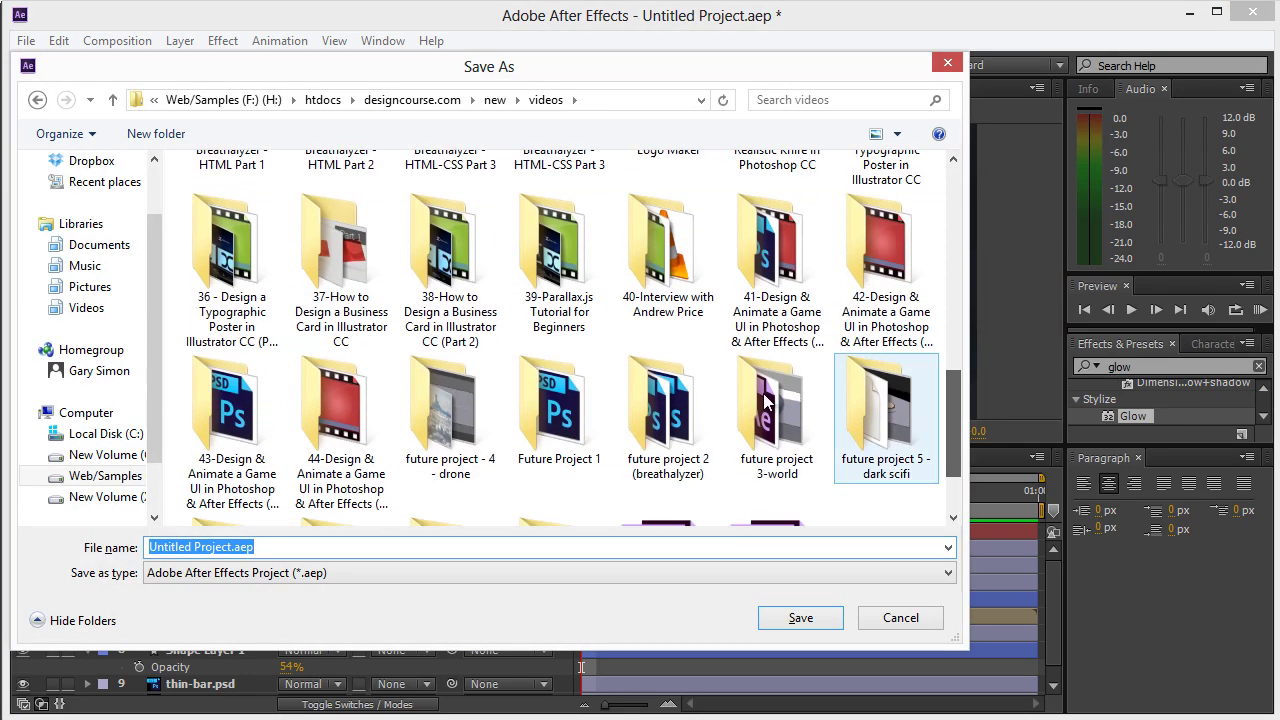
{"action": "double_click", "coordinate": [352, 417]}
{"action": "left_click", "coordinate": [323, 541]}
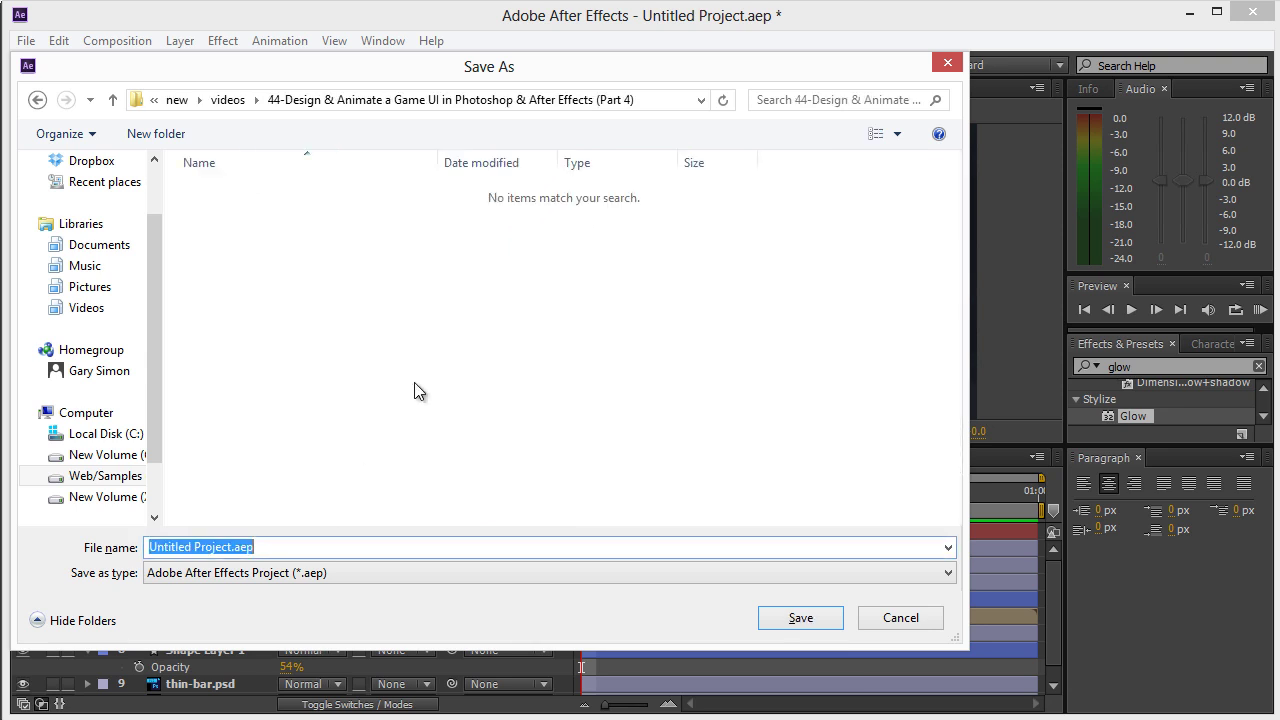
{"action": "type", "text": "Gamer GUI"}
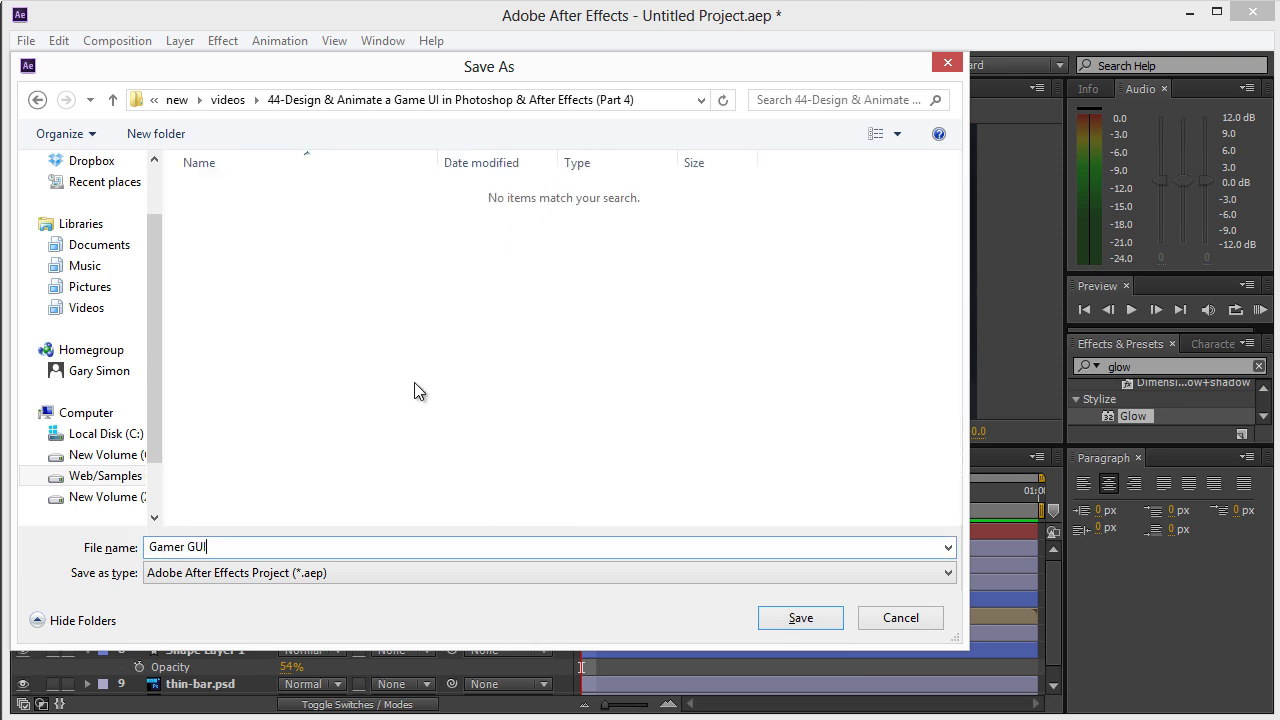
{"action": "key", "text": "Return"}
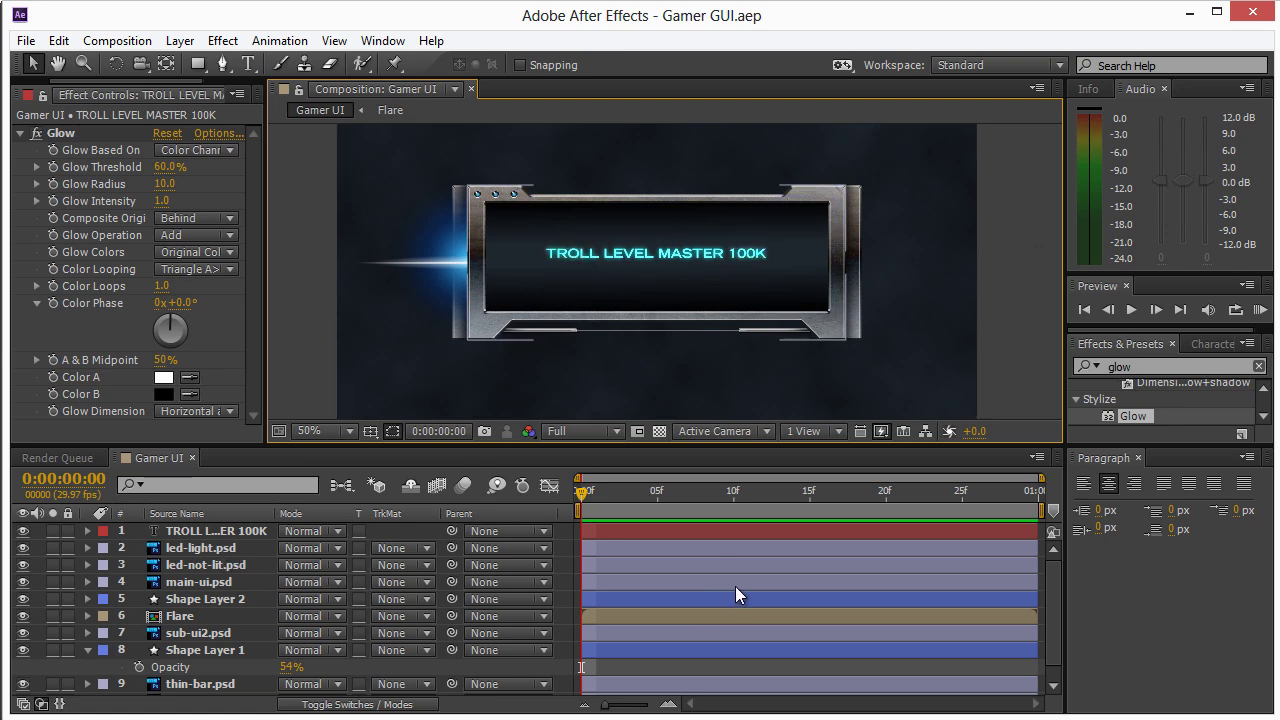
Step: Shift the title and LED layers to start a few frames later
{"action": "left_click", "coordinate": [692, 536]}
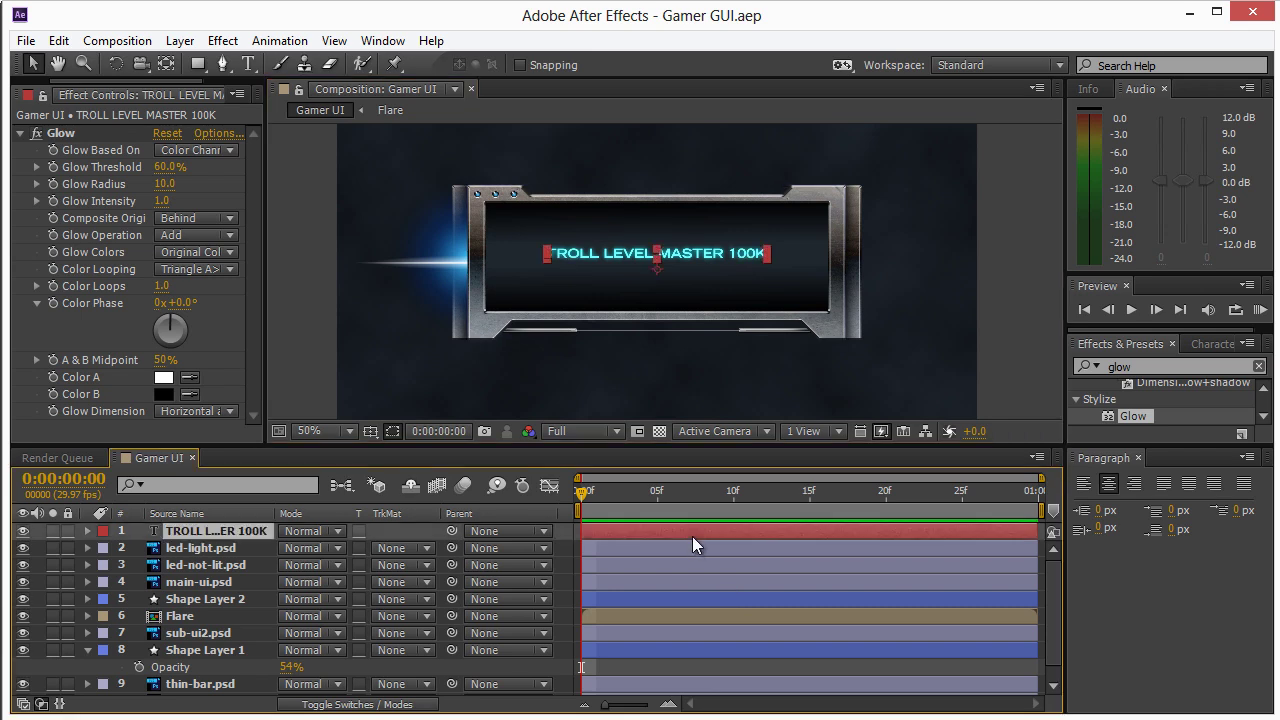
{"action": "left_click", "coordinate": [474, 288]}
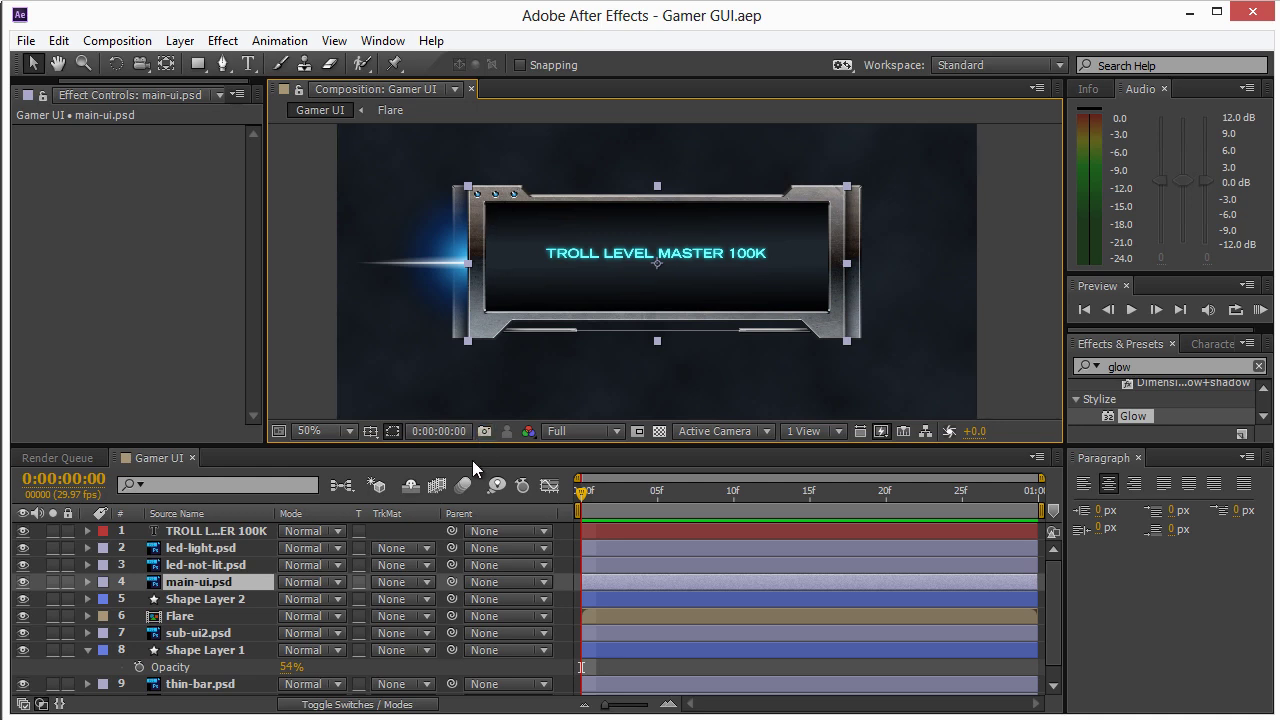
{"action": "left_click", "coordinate": [629, 567]}
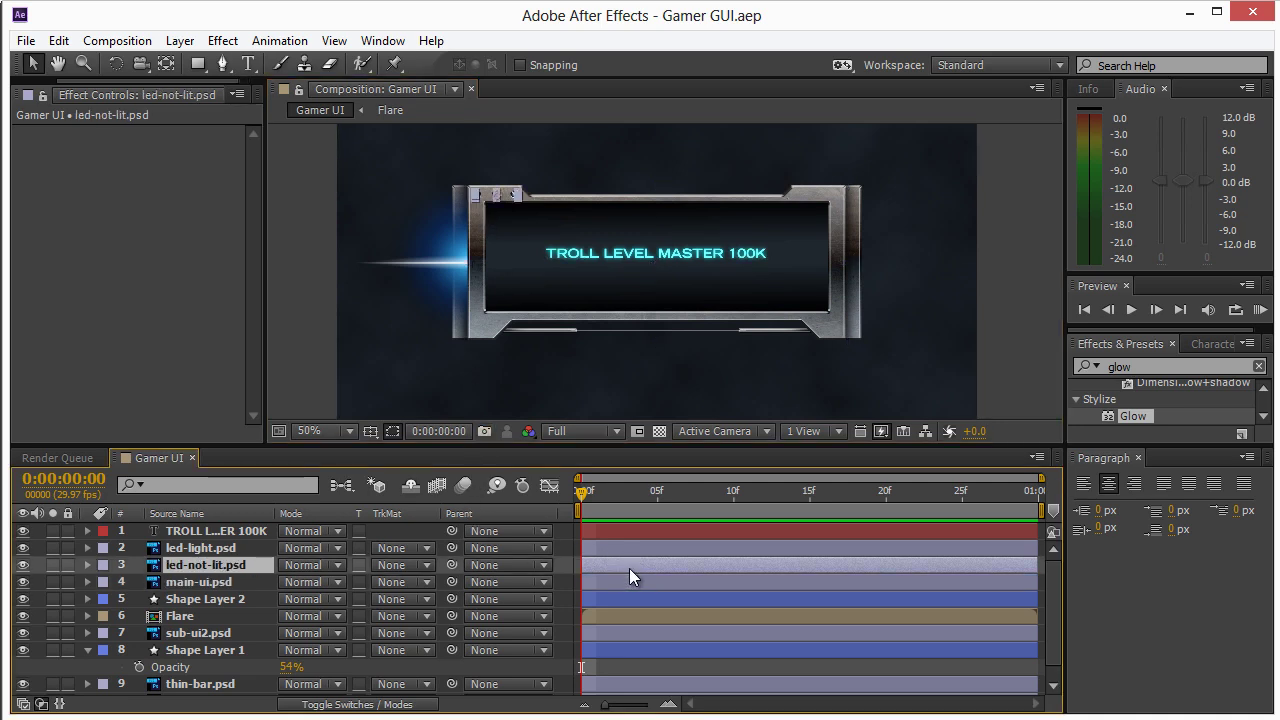
{"action": "left_click", "coordinate": [625, 530], "text": "shift"}
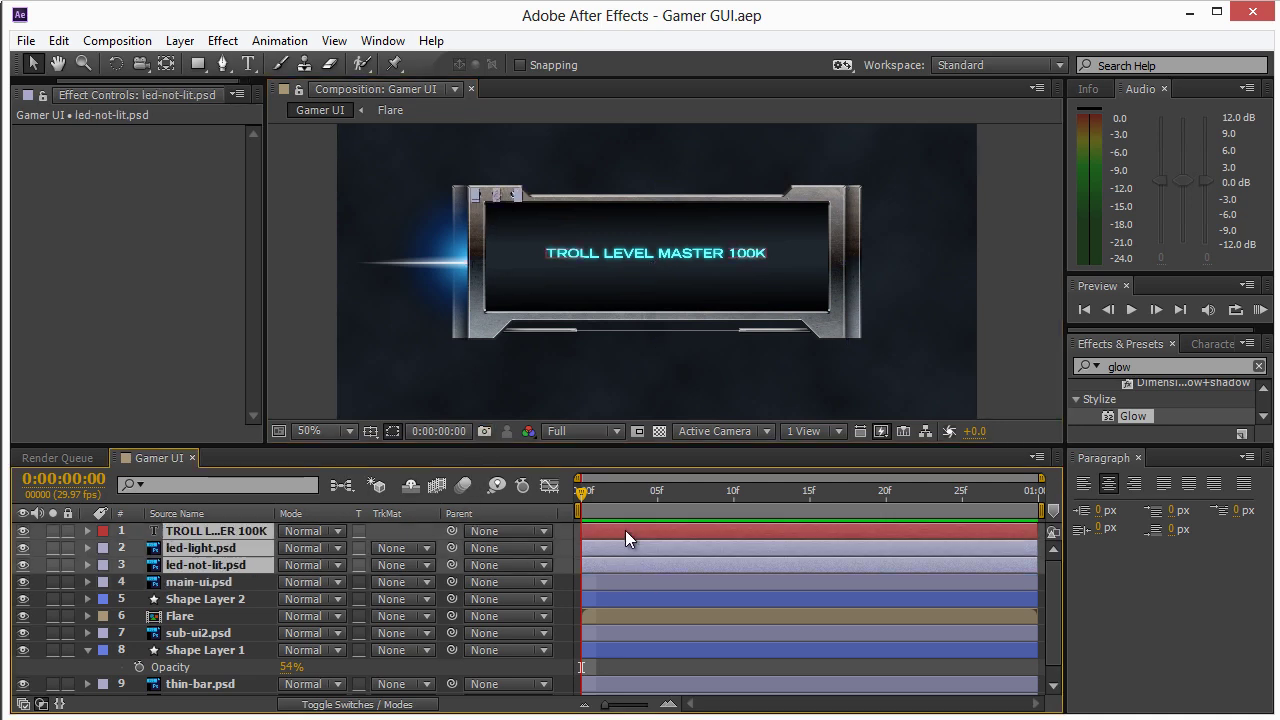
{"action": "left_click_drag", "start_coordinate": [616, 532], "coordinate": [633, 532]}
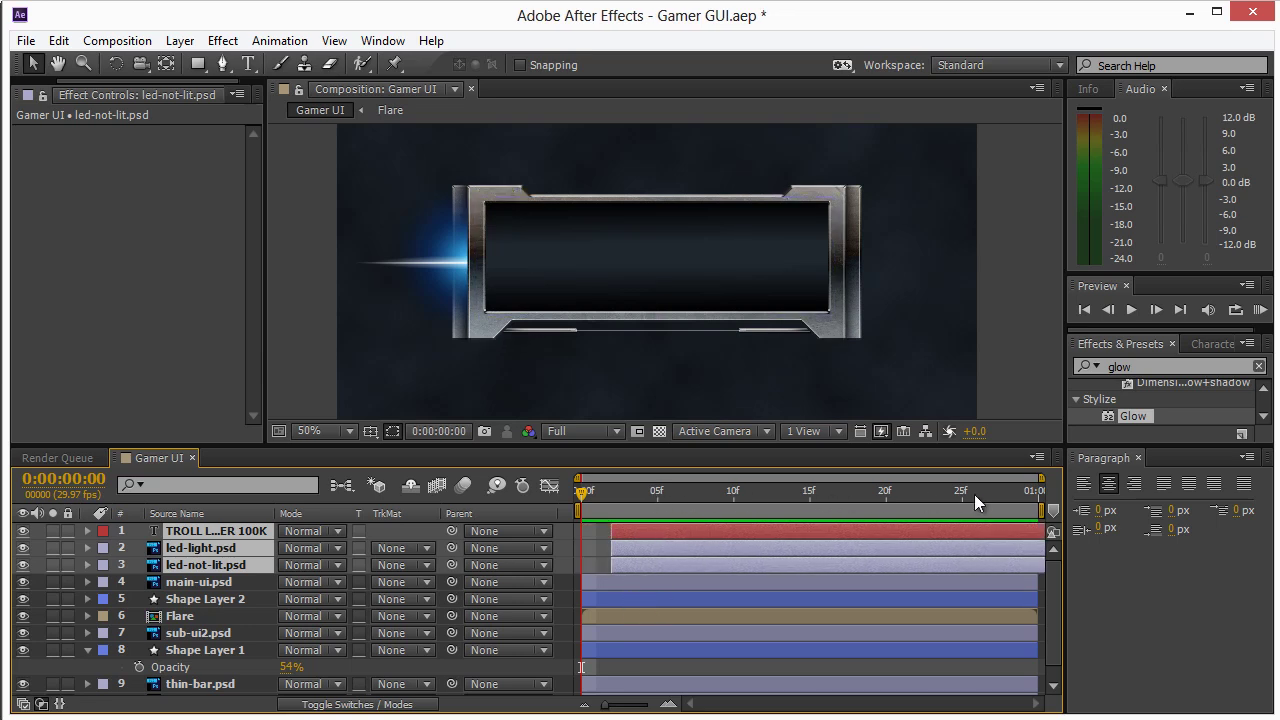
Step: Delay Shape Layer 2, Flare and thin-bar layers by about 2 frames
{"action": "left_click", "coordinate": [626, 599]}
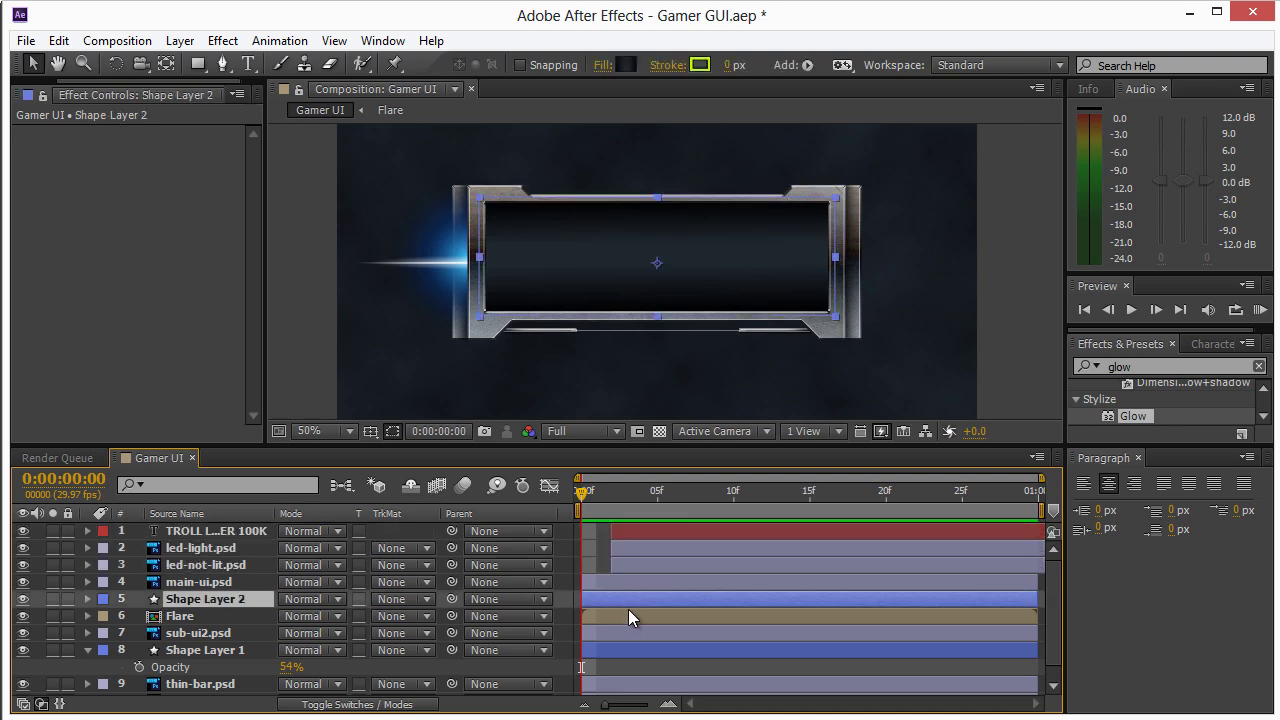
{"action": "scroll", "coordinate": [633, 657], "scroll_direction": "down", "scroll_amount": 1}
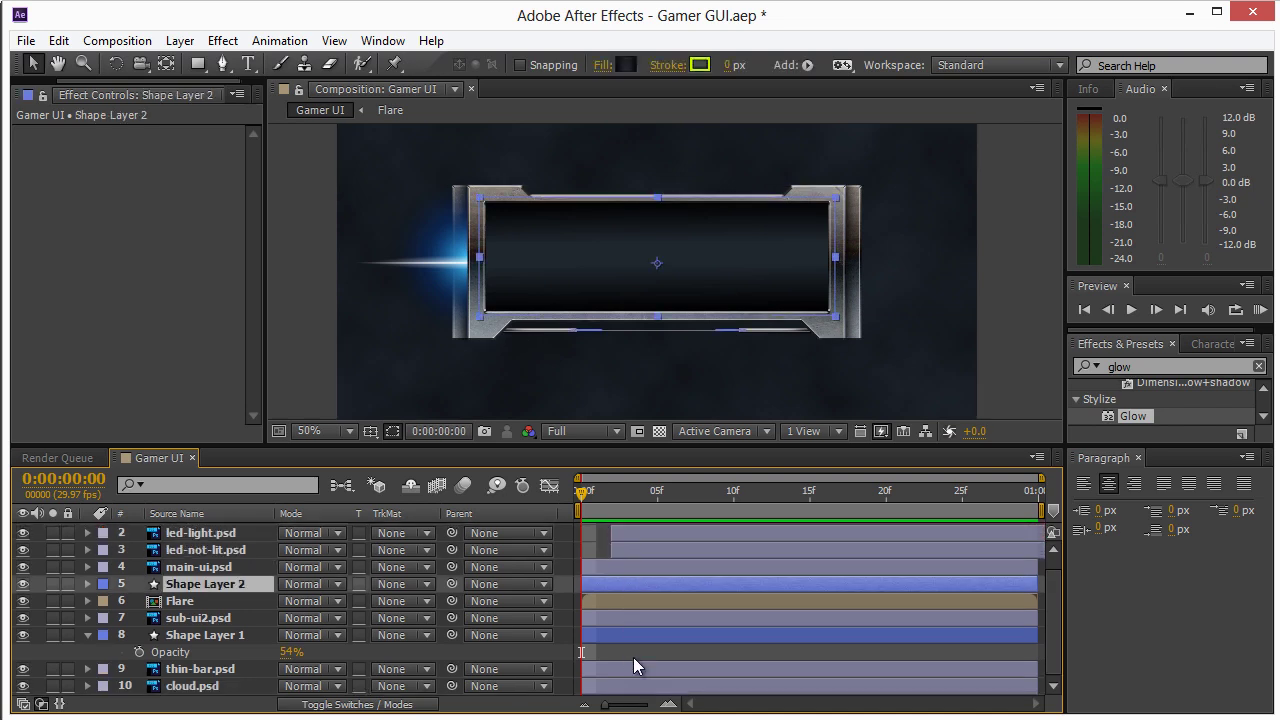
{"action": "left_click", "coordinate": [630, 675], "text": "shift"}
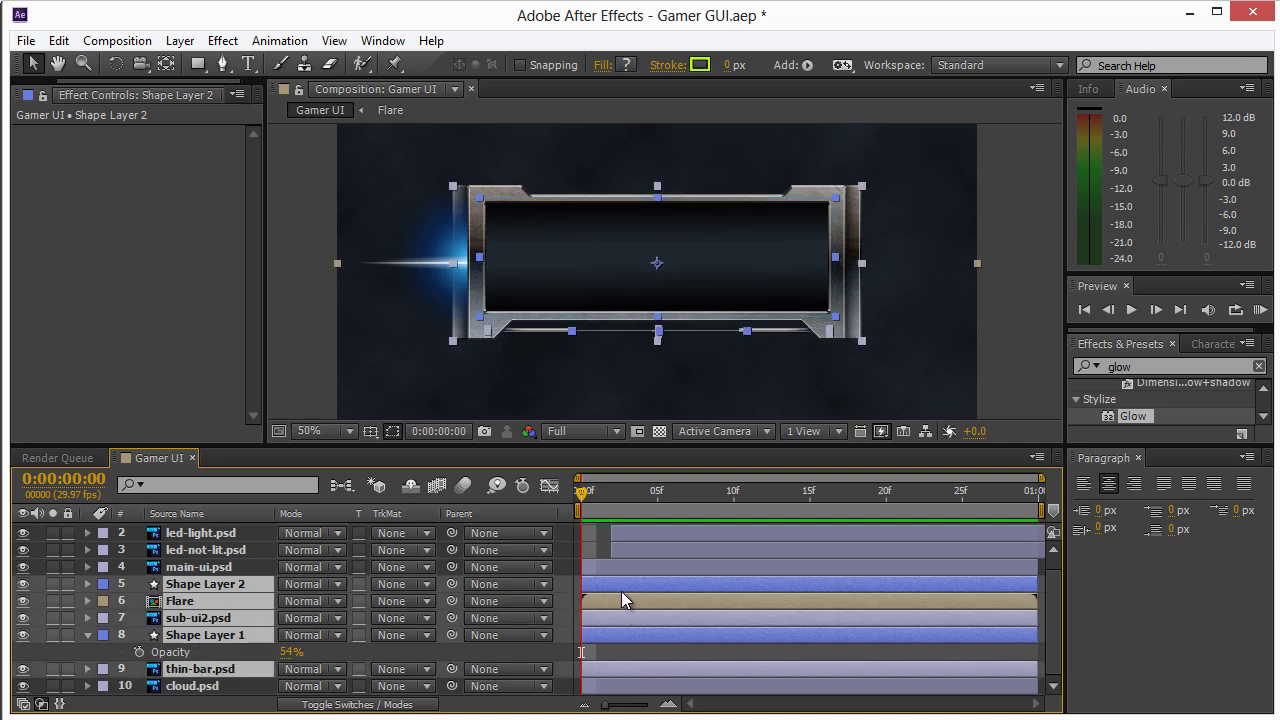
{"action": "left_click_drag", "start_coordinate": [621, 590], "coordinate": [651, 585]}
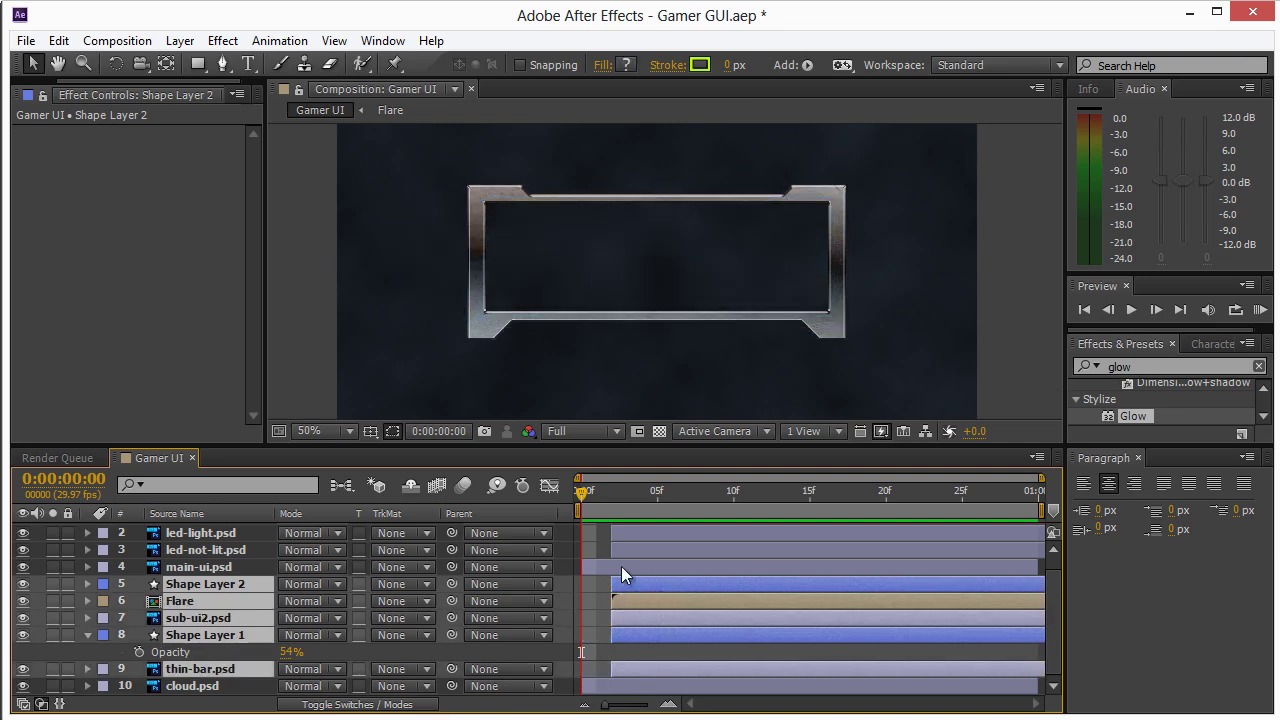
Step: Return both LED layers to frame 0 and select them together with main-ui.psd
{"action": "left_click", "coordinate": [621, 550]}
{"action": "left_click", "coordinate": [627, 533], "text": "shift"}
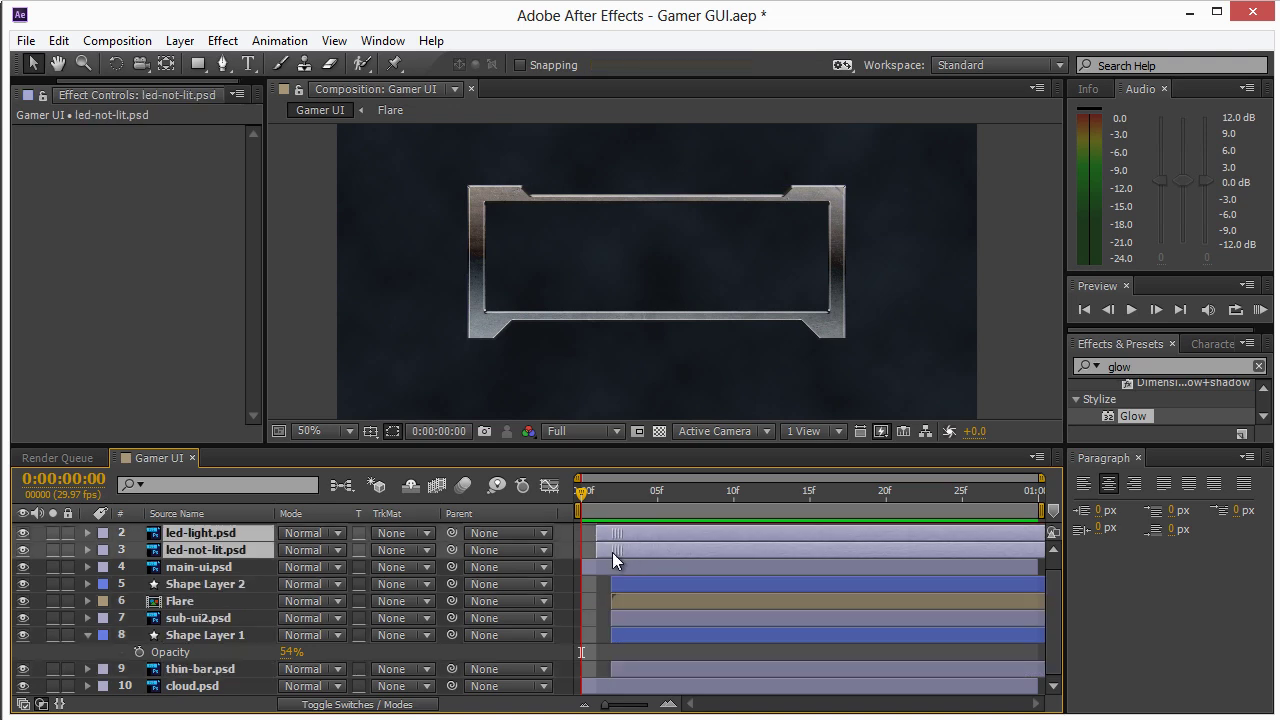
{"action": "left_click_drag", "start_coordinate": [611, 552], "coordinate": [599, 551]}
{"action": "left_click", "coordinate": [1010, 215]}
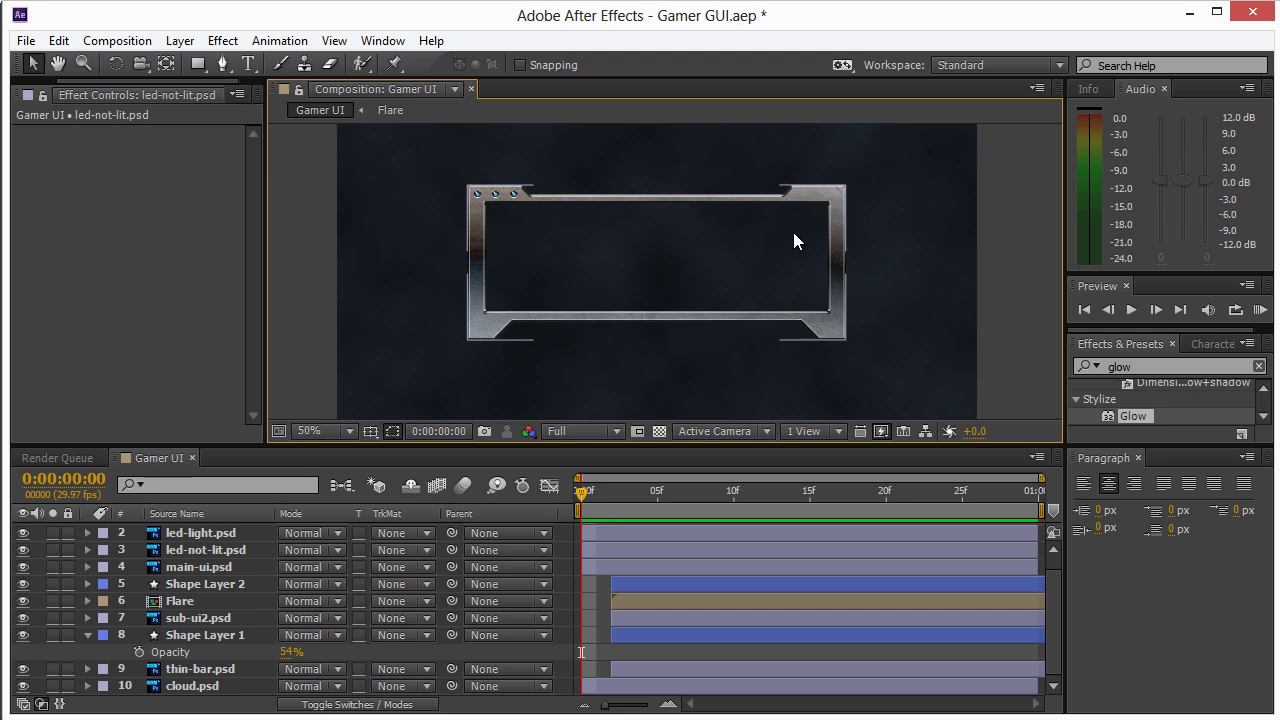
{"action": "left_click", "coordinate": [595, 567]}
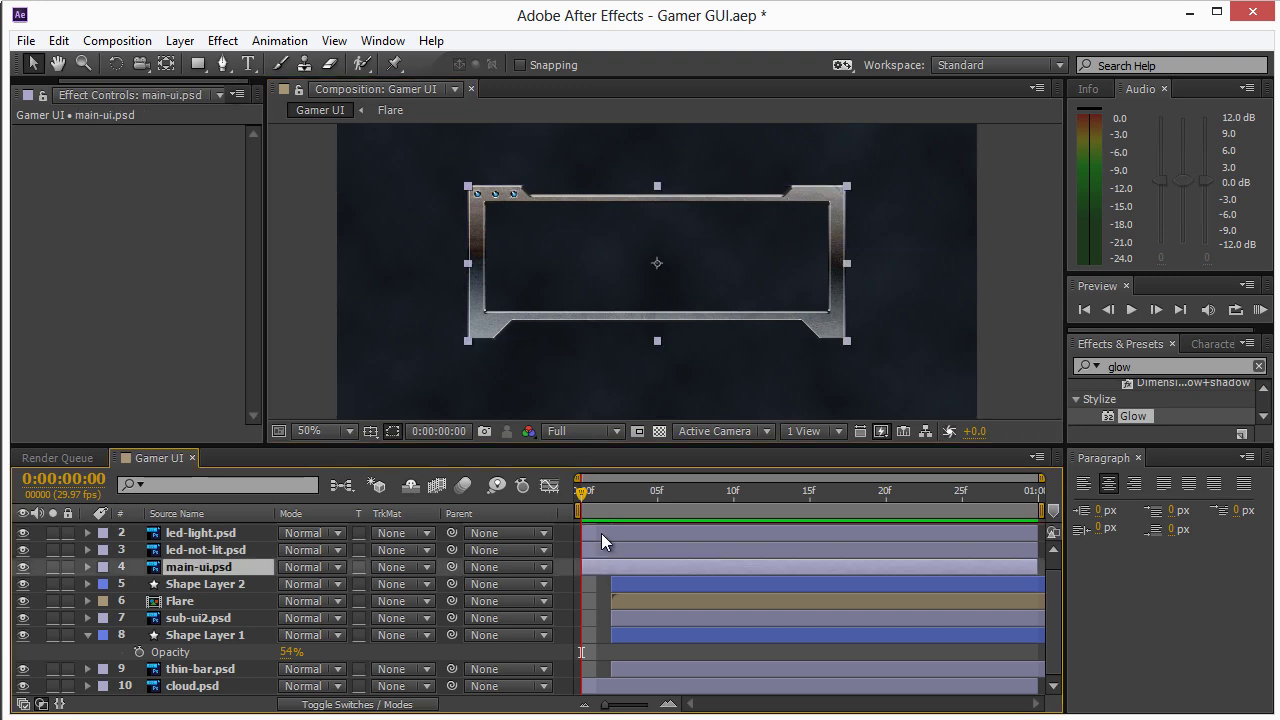
{"action": "left_click", "coordinate": [601, 533], "text": "shift"}
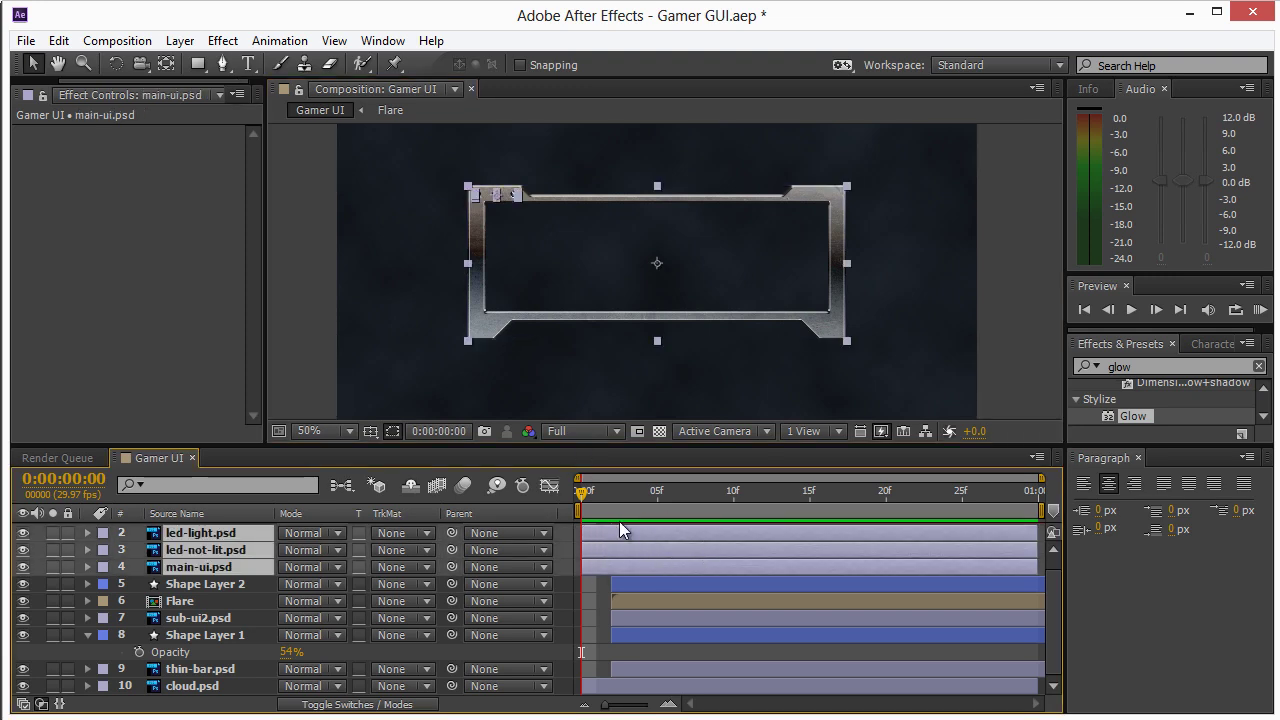
Step: Pre-compose led-light, led-not-lit and main-ui into a new composition named 'Main UI'
{"action": "left_click", "coordinate": [180, 40]}
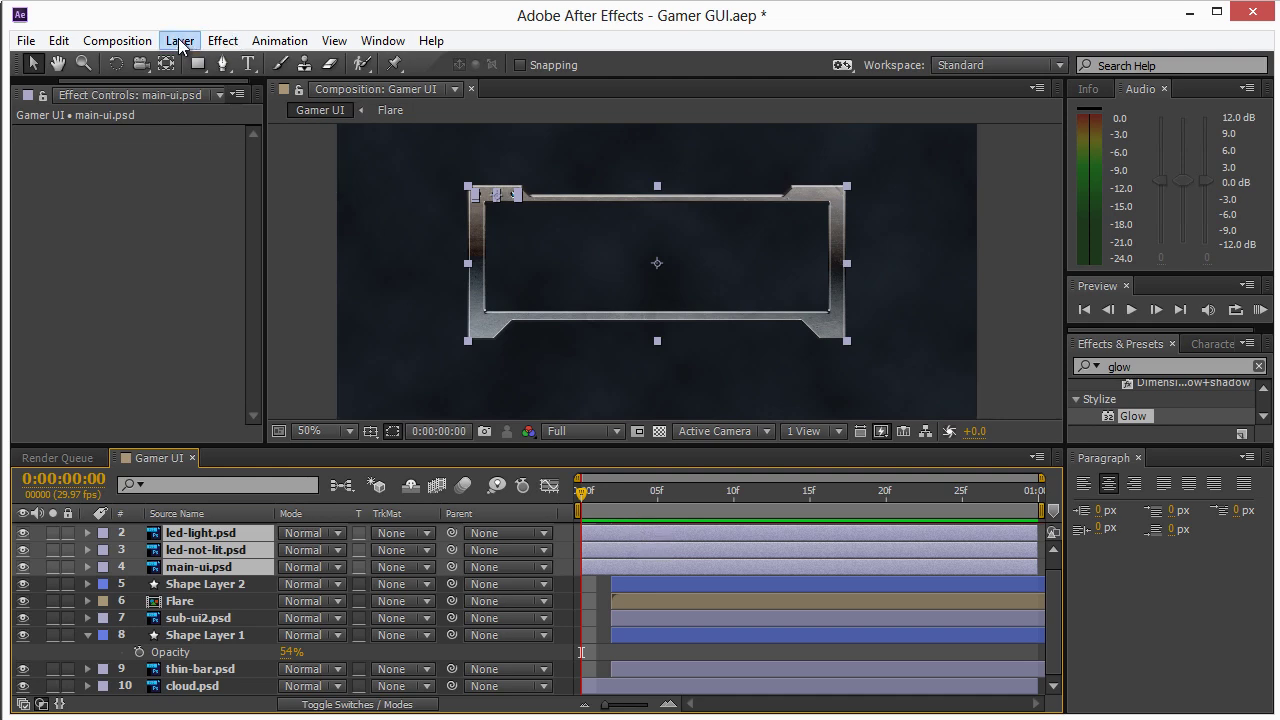
{"action": "key", "text": "ctrl+shift+c"}
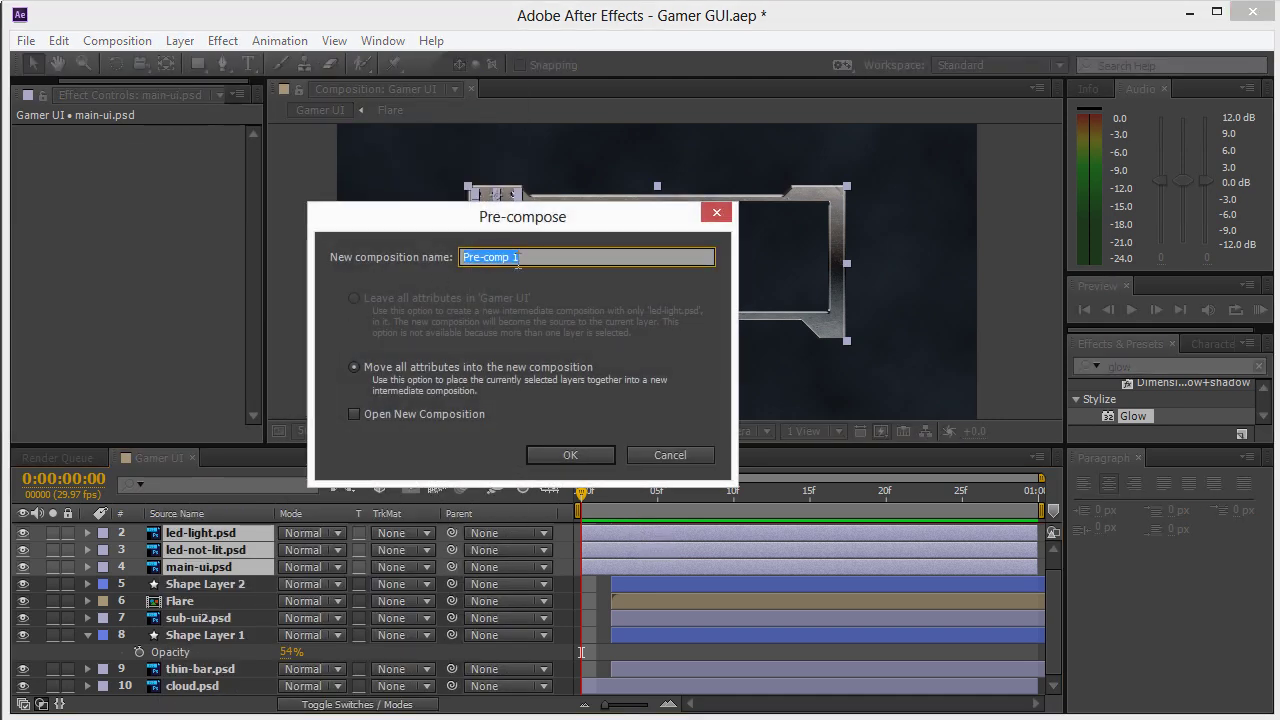
{"action": "type", "text": "Main UI"}
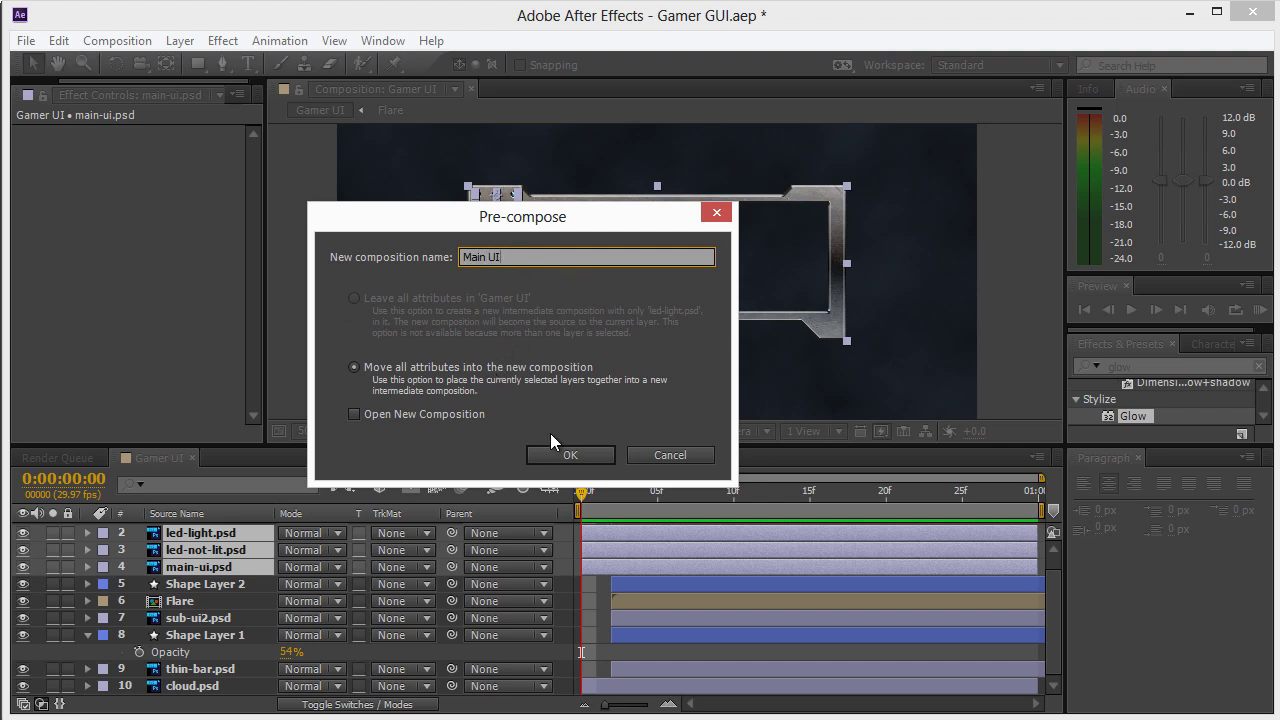
{"action": "left_click", "coordinate": [562, 450]}
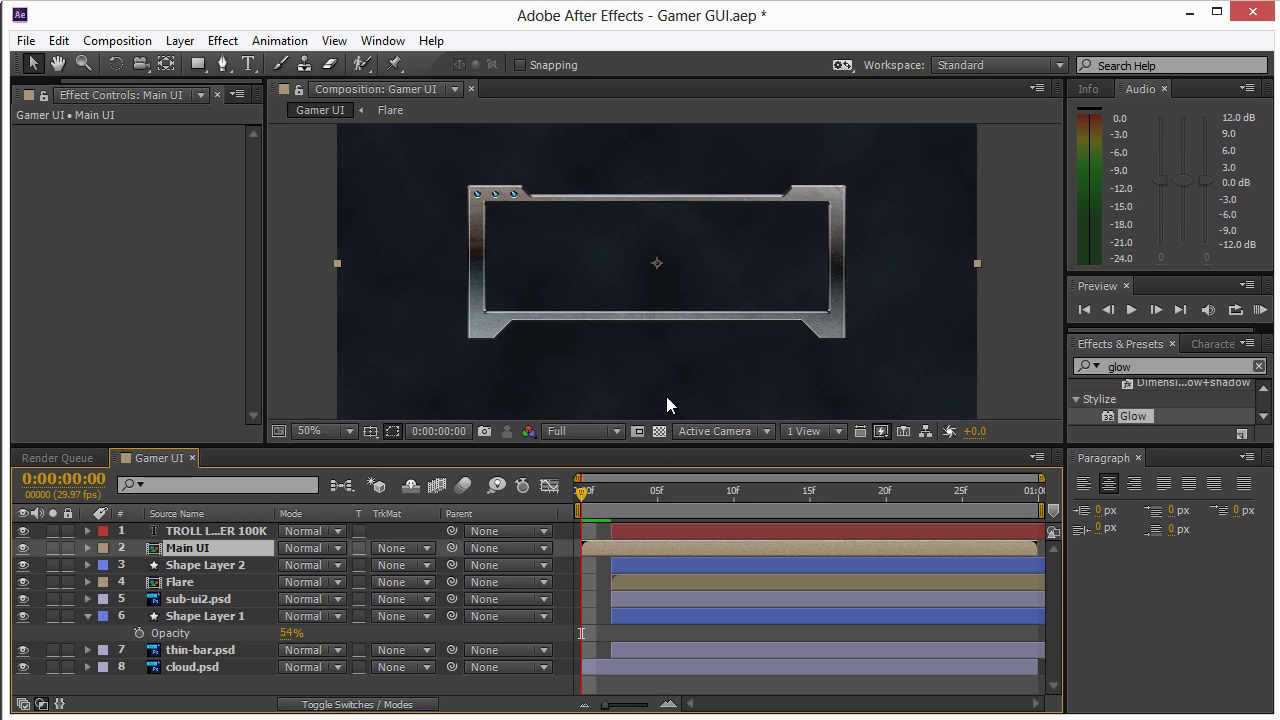
Step: Select Main UI, enlarge the Composition viewer, and minimise After Effects to reach Photoshop
{"action": "left_click", "coordinate": [1014, 240]}
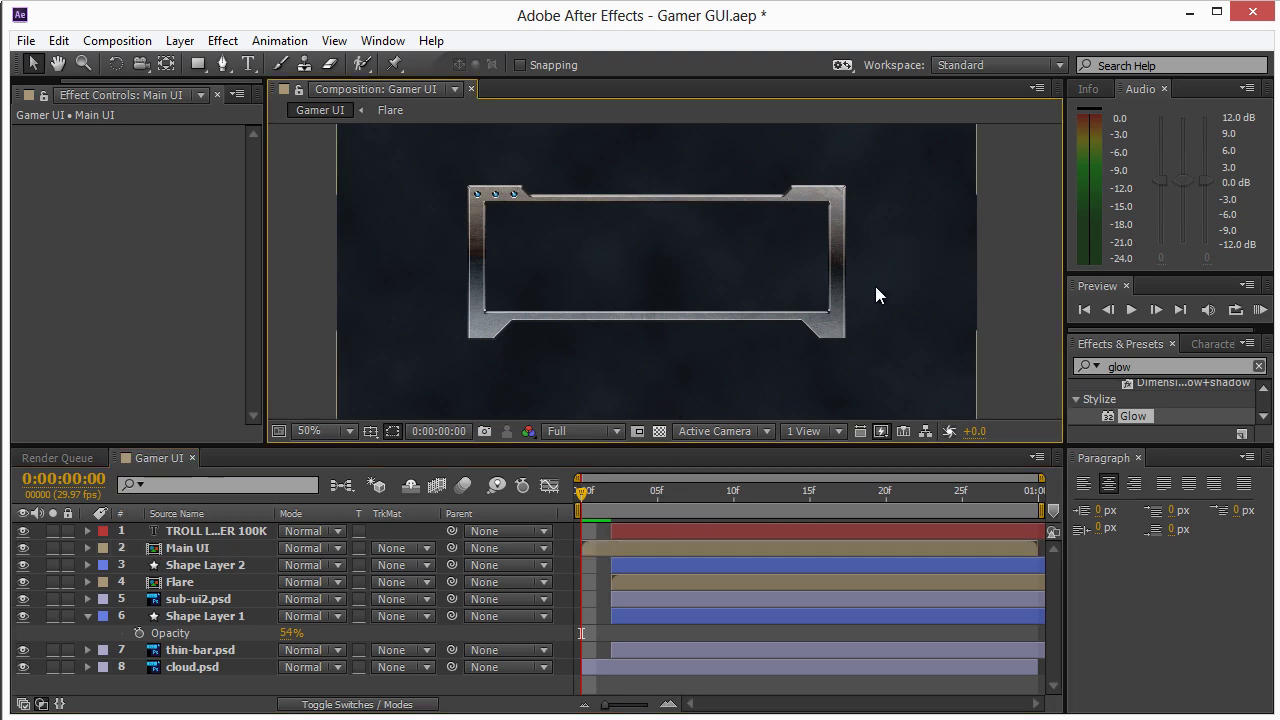
{"action": "left_click", "coordinate": [826, 326]}
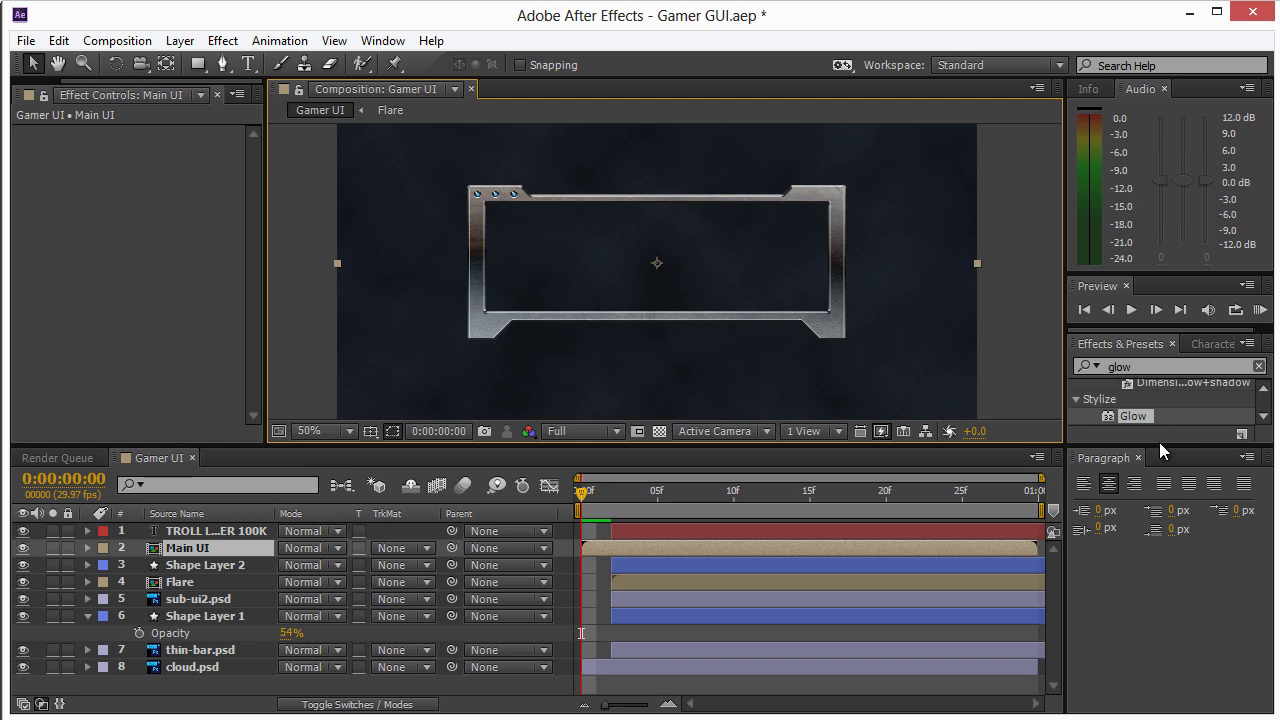
{"action": "left_click_drag", "start_coordinate": [1157, 446], "coordinate": [1164, 578]}
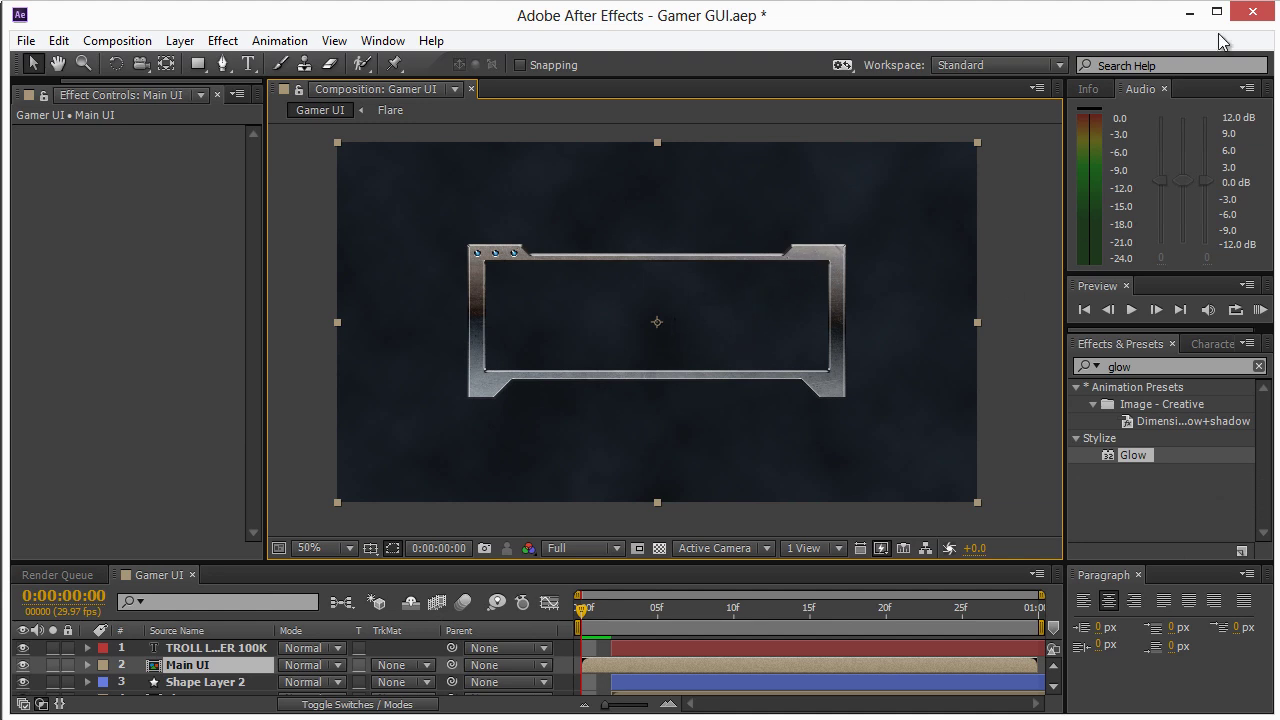
{"action": "left_click", "coordinate": [1190, 12]}
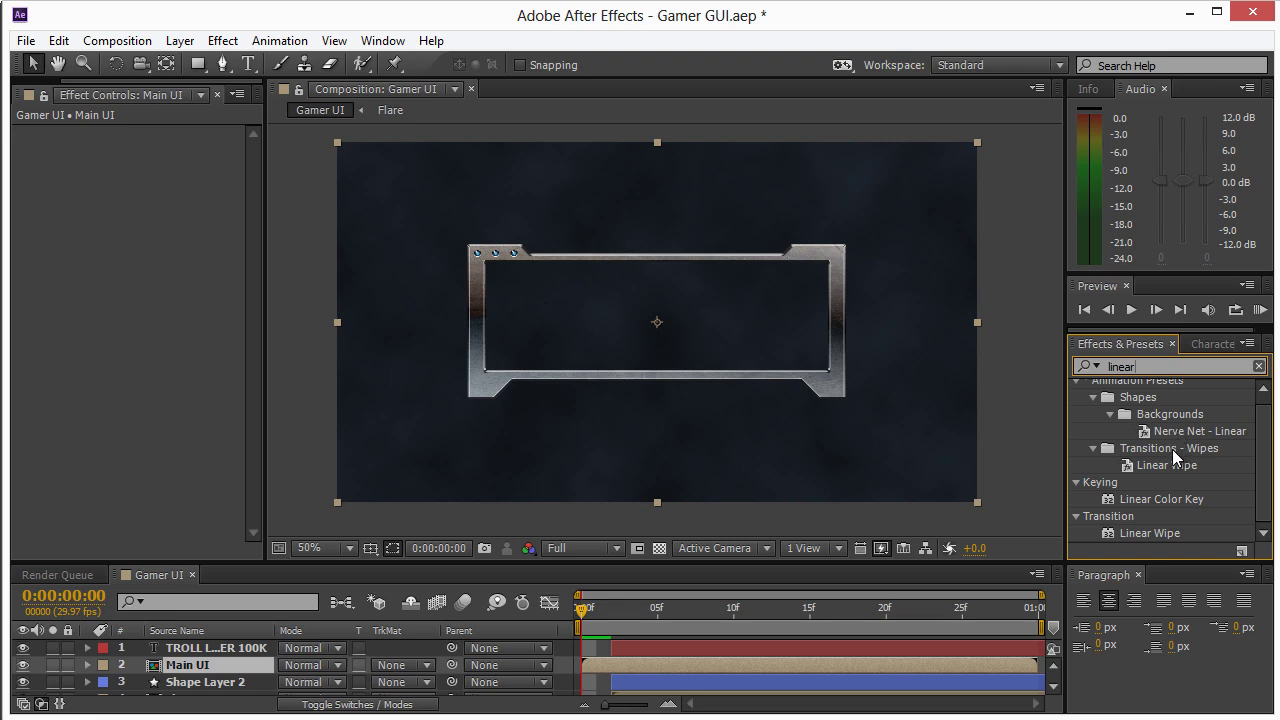
Step: Search Effects & Presets and pick the Transition > Linear Wipe effect
{"action": "double_click", "coordinate": [1125, 367]}
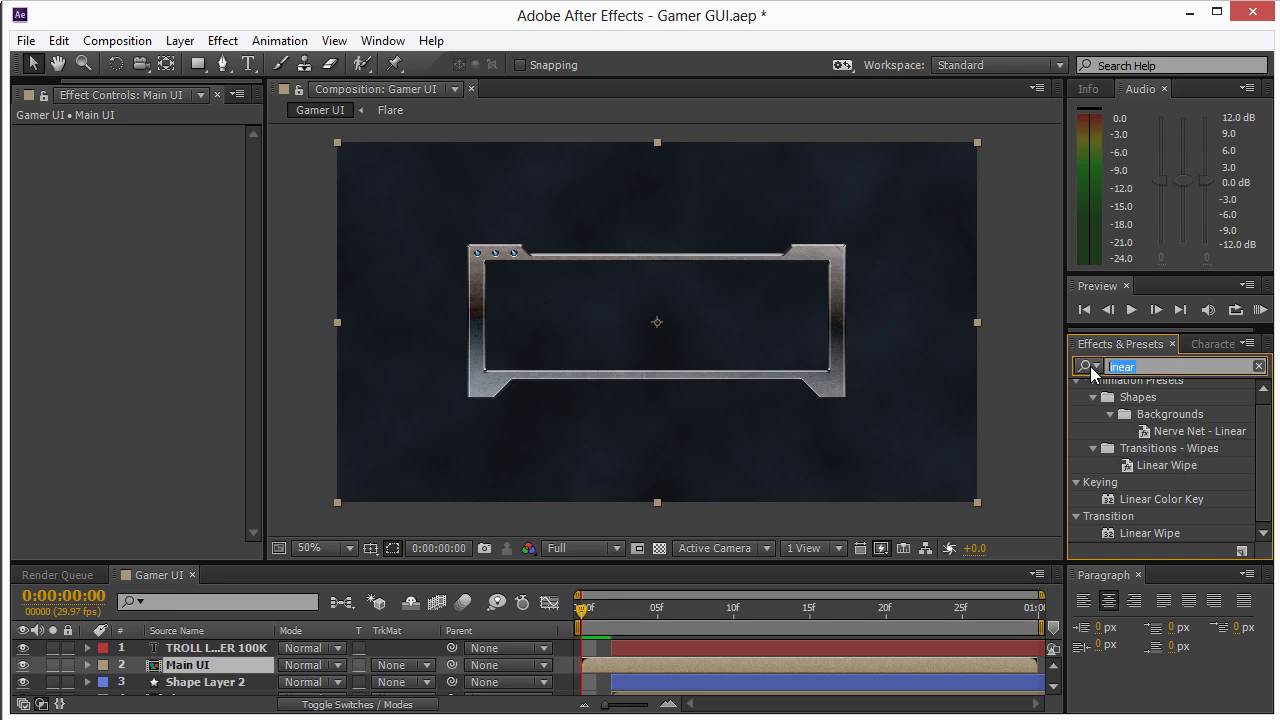
{"action": "left_click", "coordinate": [1090, 367]}
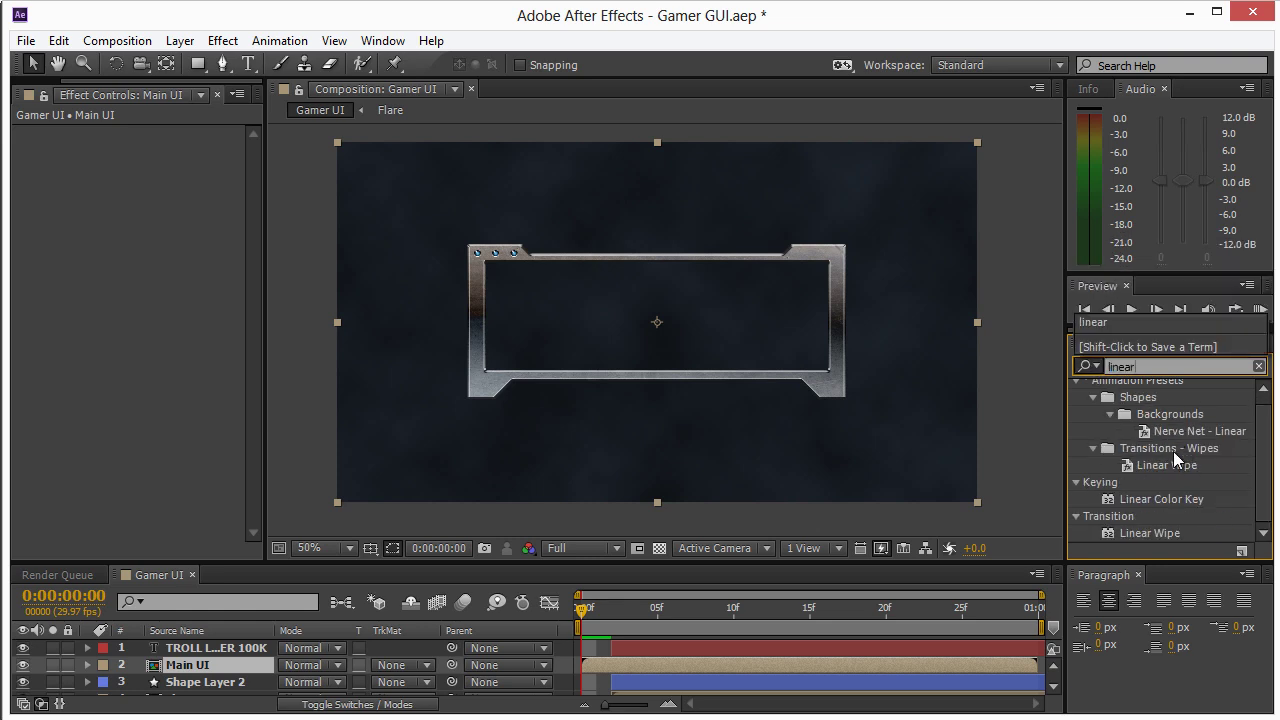
{"action": "left_click", "coordinate": [1146, 498]}
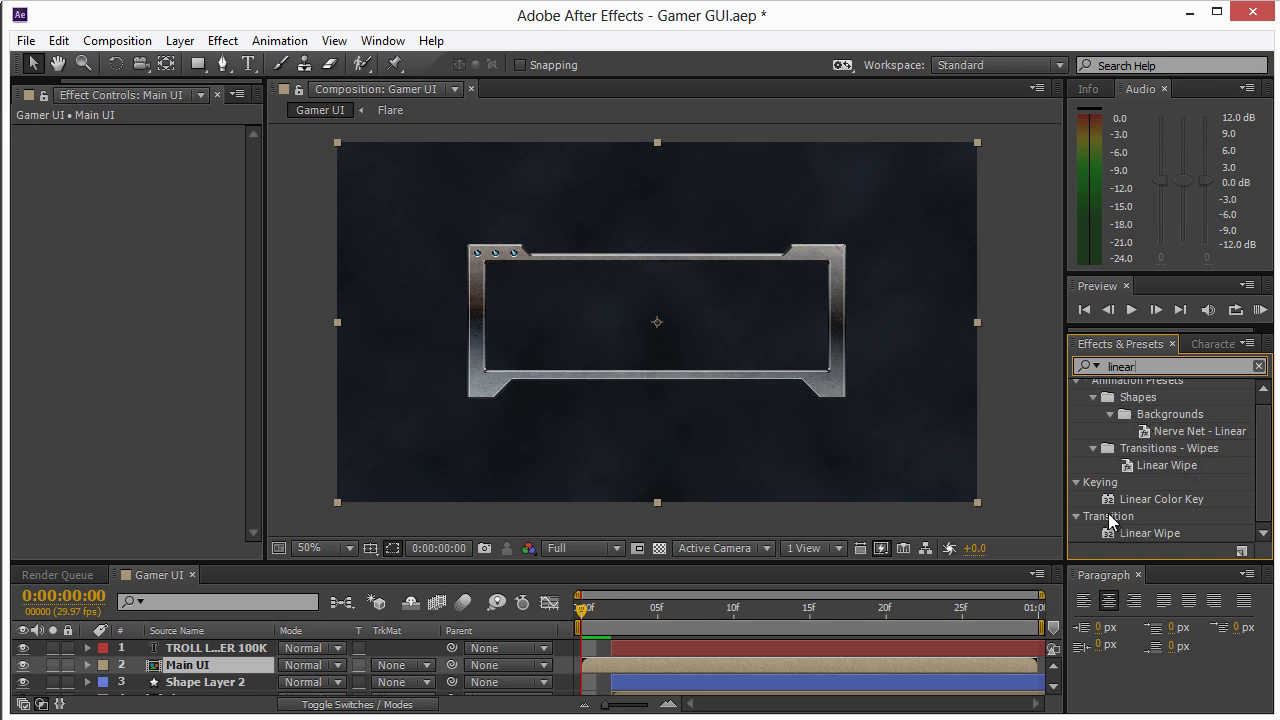
{"action": "left_click", "coordinate": [1135, 536]}
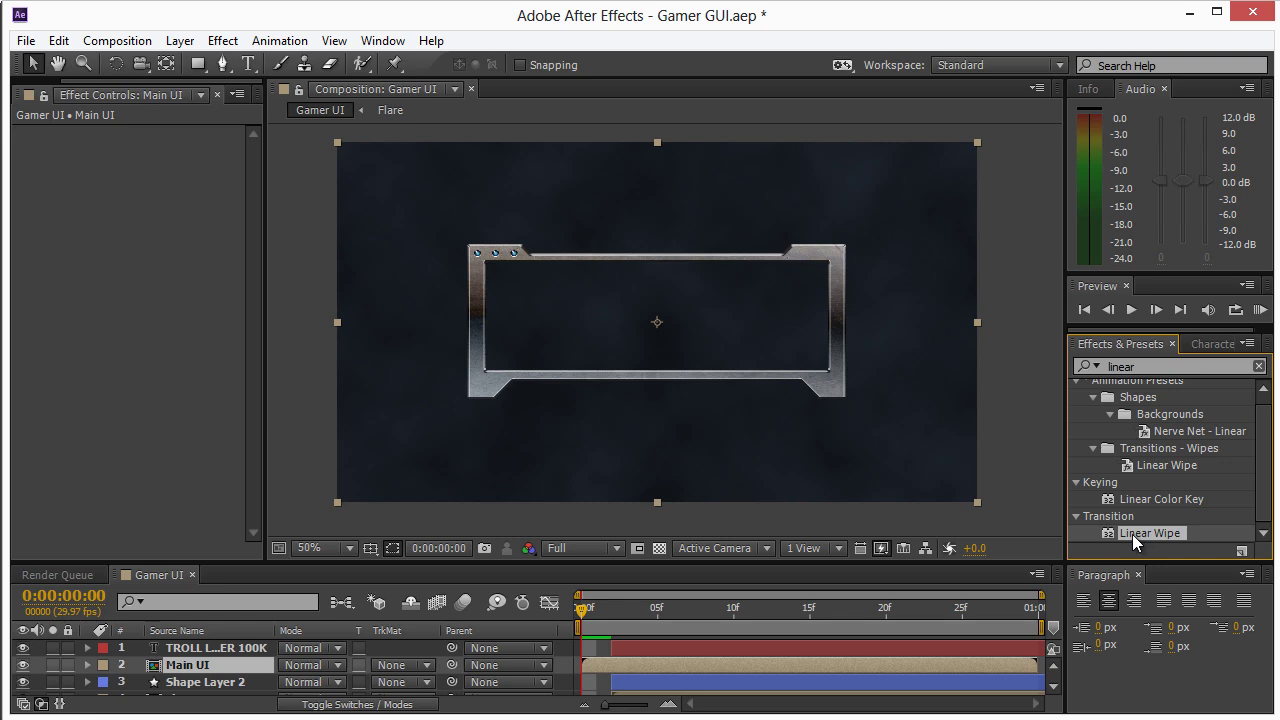
Step: Drop Linear Wipe onto Main UI and scrub Transition Completion to 84%
{"action": "left_click_drag", "start_coordinate": [1132, 534], "coordinate": [614, 372]}
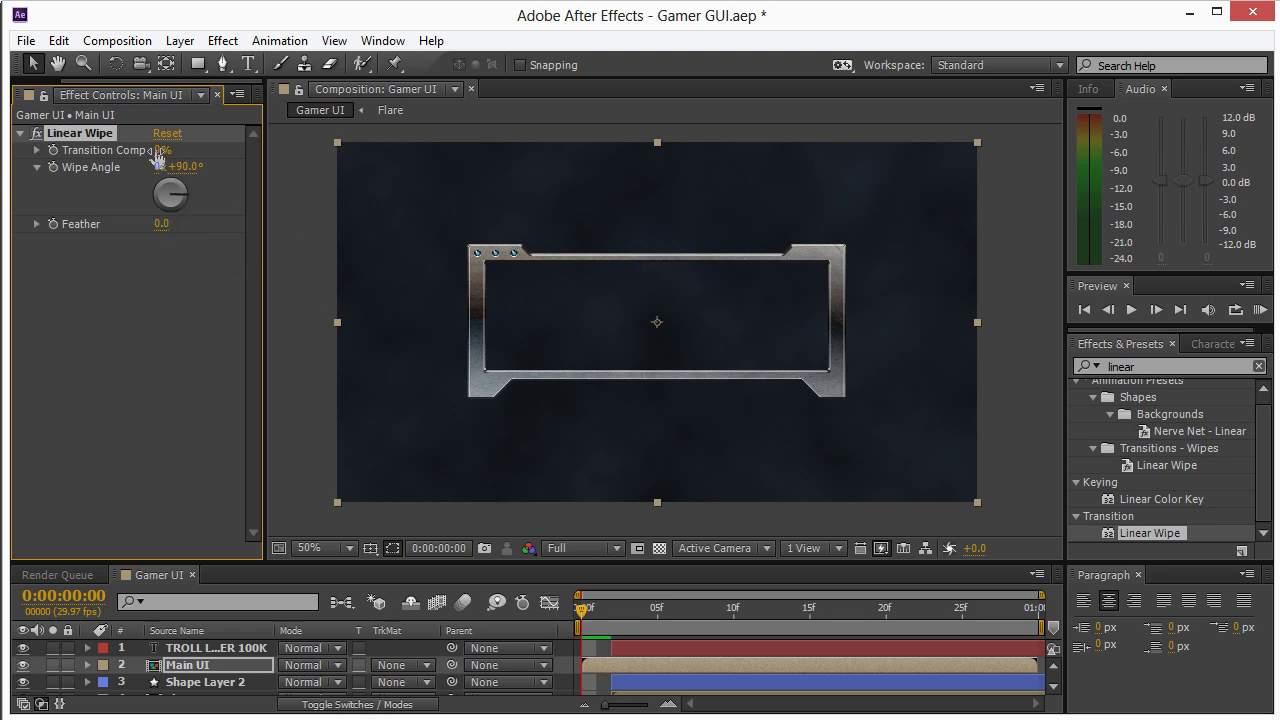
{"action": "left_click_drag", "start_coordinate": [157, 157], "coordinate": [240, 160]}
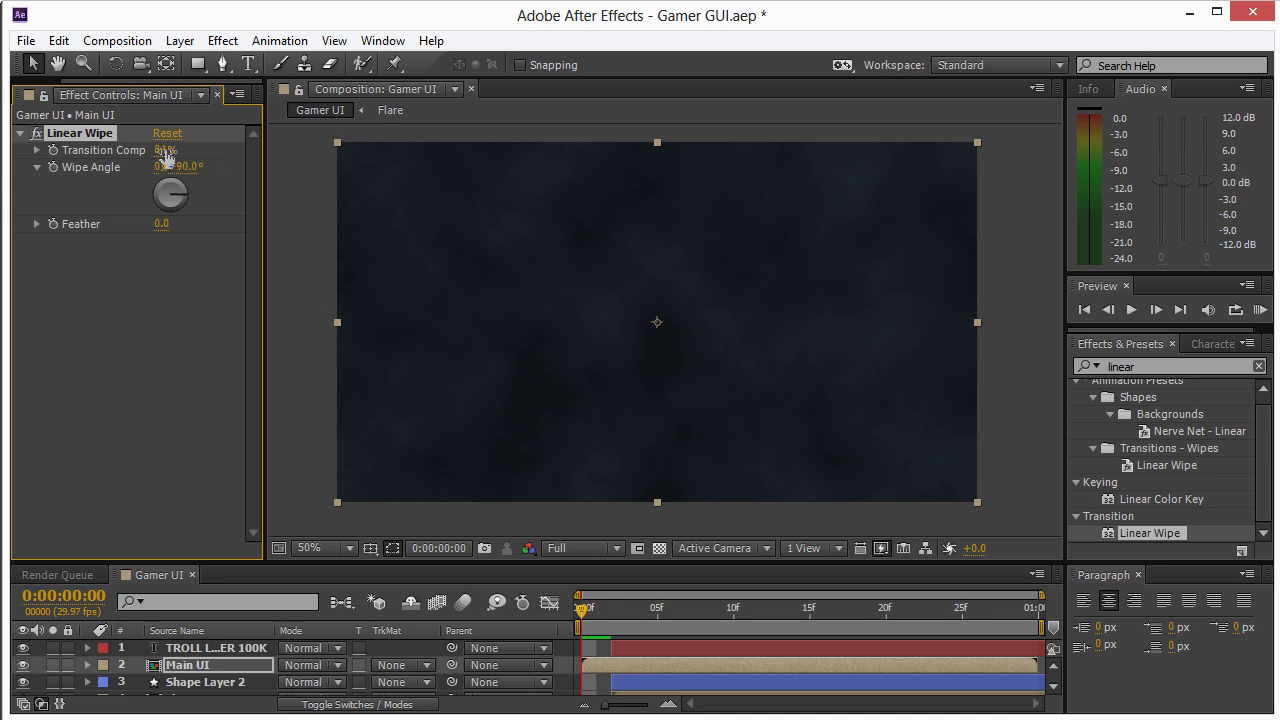
Step: Keyframe Main UI's Transition Completion at 84% at frame 0 and reveal the keyframe with U
{"action": "left_click", "coordinate": [192, 667]}
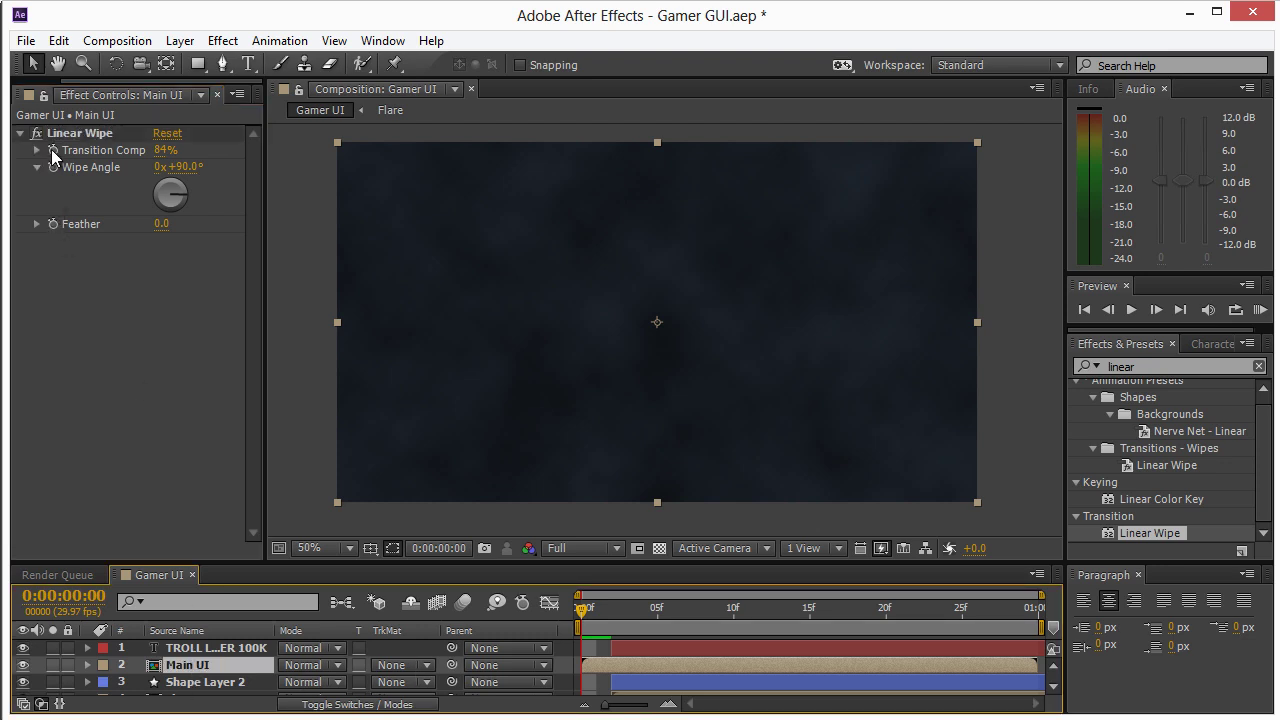
{"action": "left_click", "coordinate": [53, 149]}
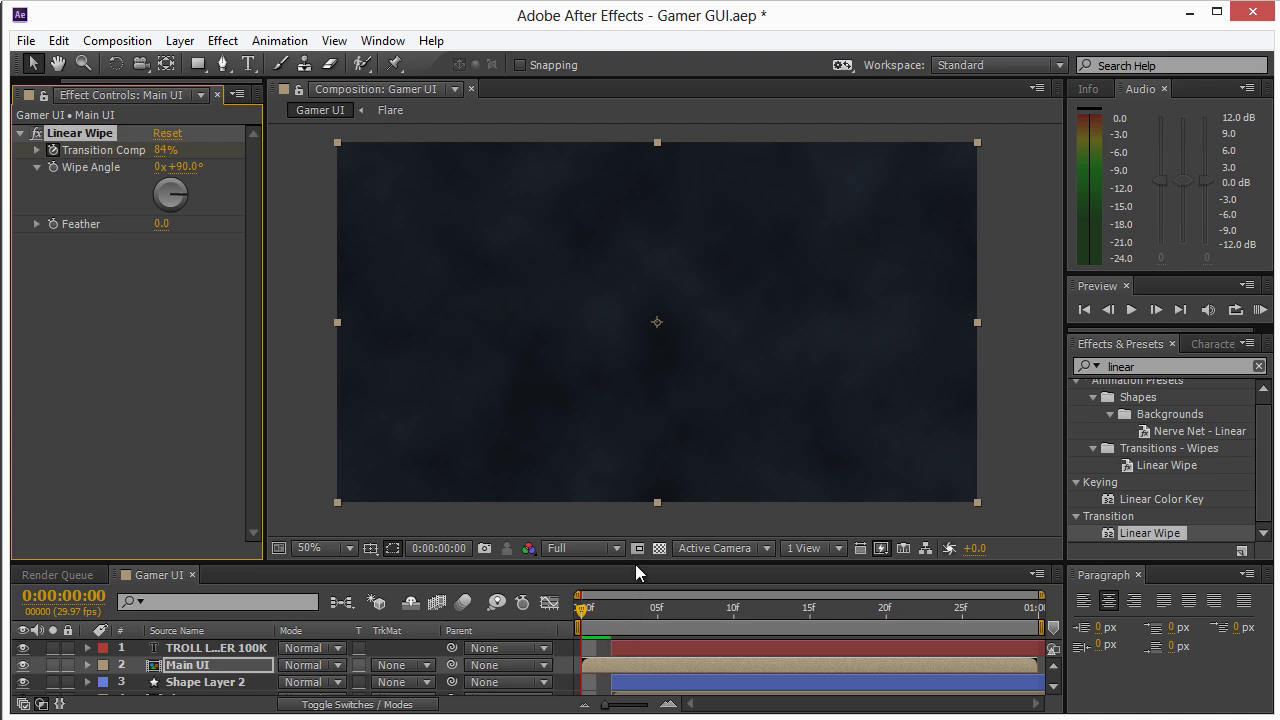
{"action": "left_click_drag", "start_coordinate": [635, 560], "coordinate": [635, 507]}
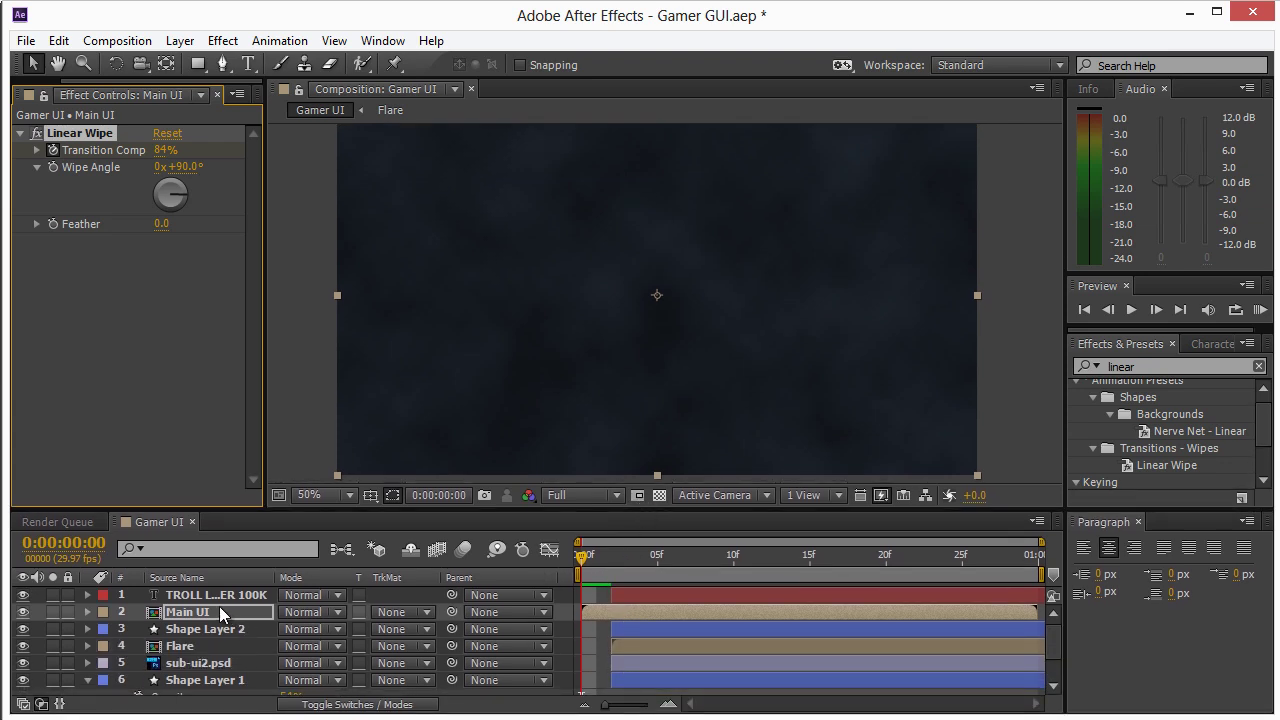
{"action": "left_click", "coordinate": [210, 614]}
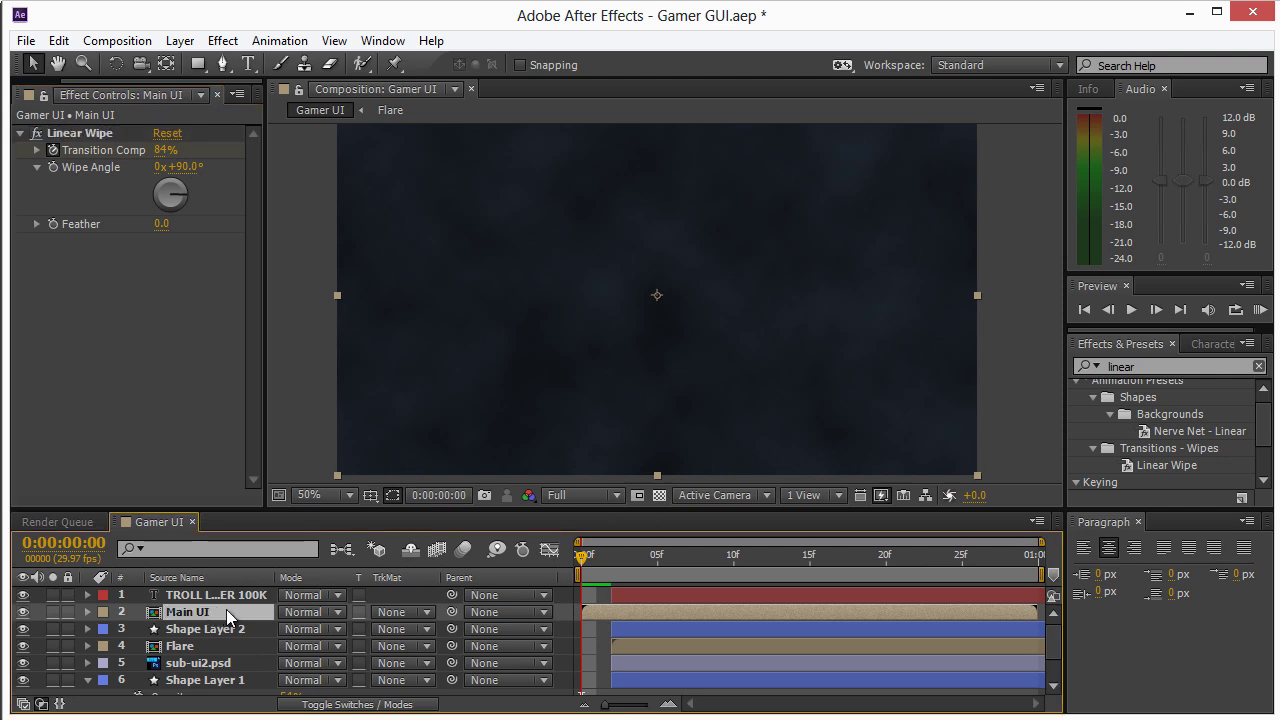
{"action": "key", "text": "u"}
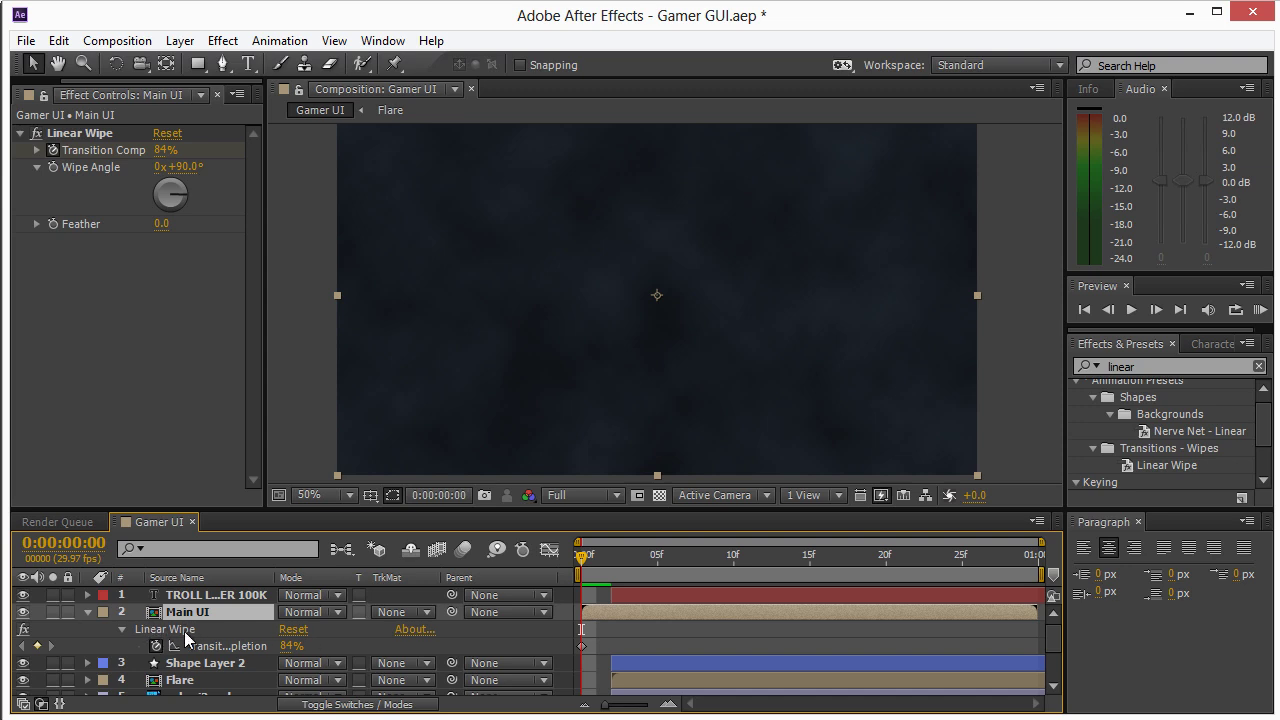
{"action": "left_click", "coordinate": [582, 646]}
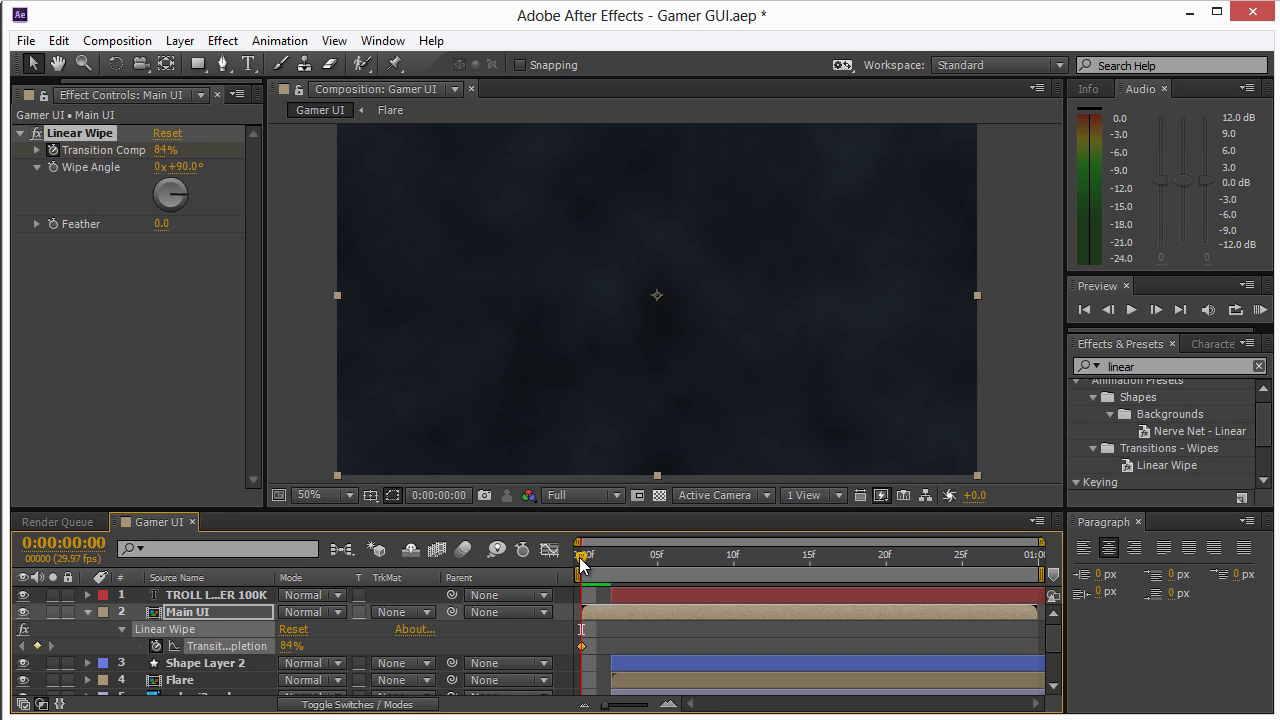
{"action": "left_click_drag", "start_coordinate": [581, 561], "coordinate": [626, 563]}
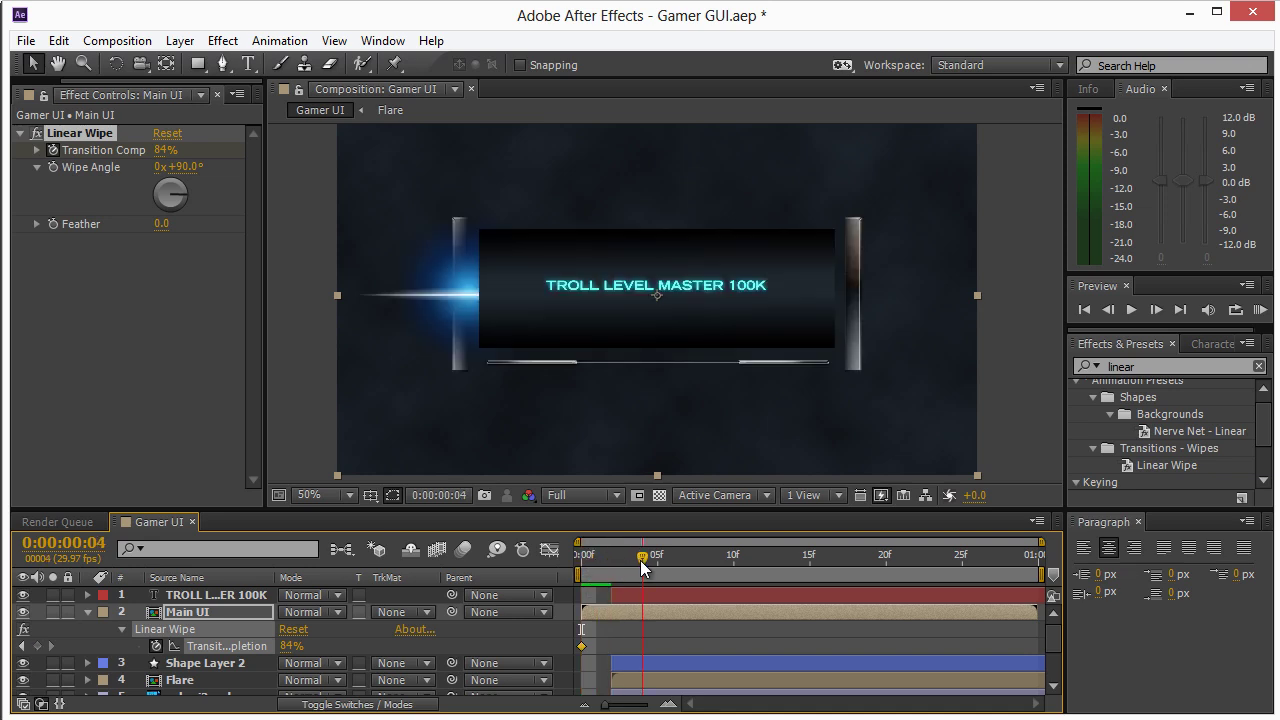
Step: Shift the title, Shape Layer 2, Flare and thin-bar layers to start later
{"action": "left_click", "coordinate": [642, 591]}
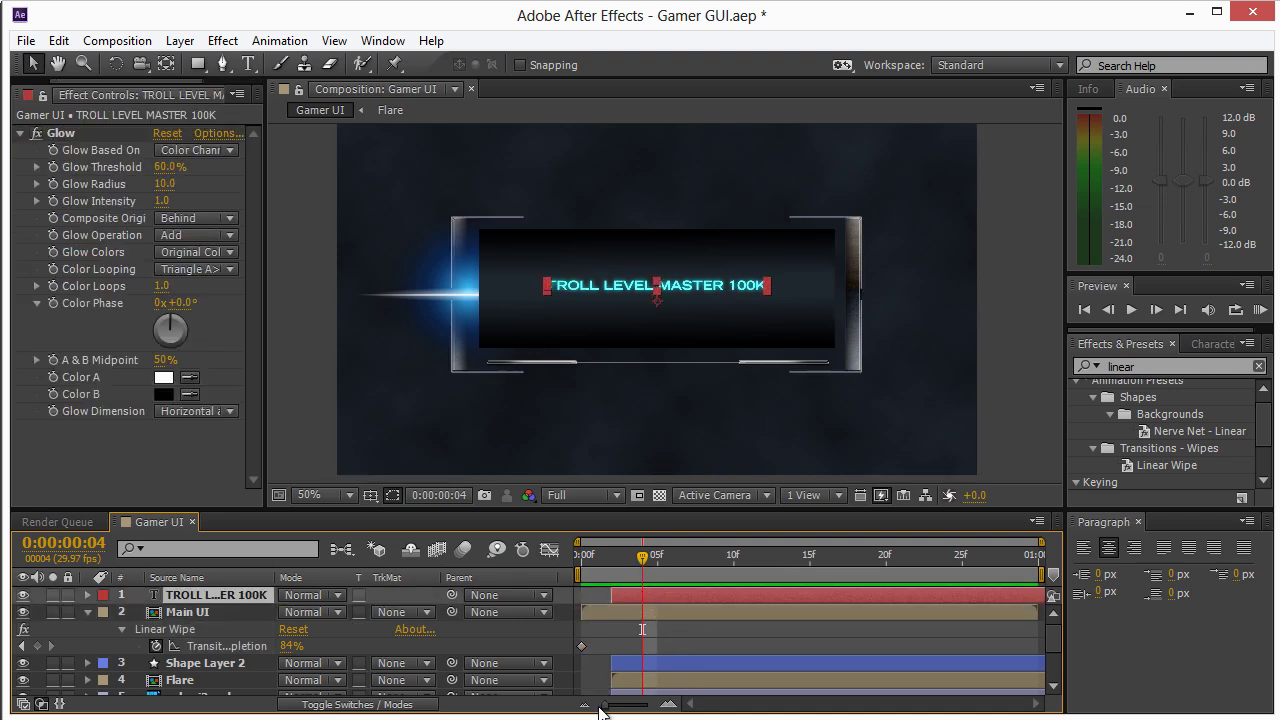
{"action": "left_click_drag", "start_coordinate": [605, 705], "coordinate": [543, 711]}
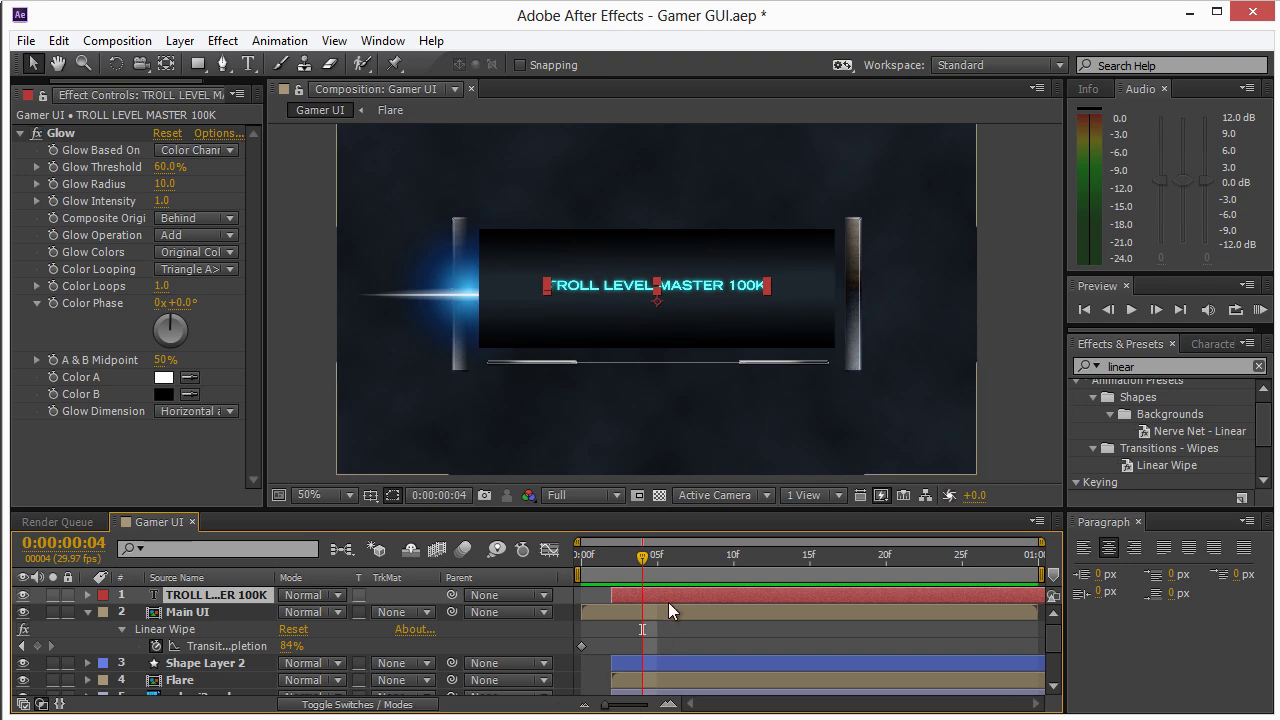
{"action": "left_click", "coordinate": [660, 672]}
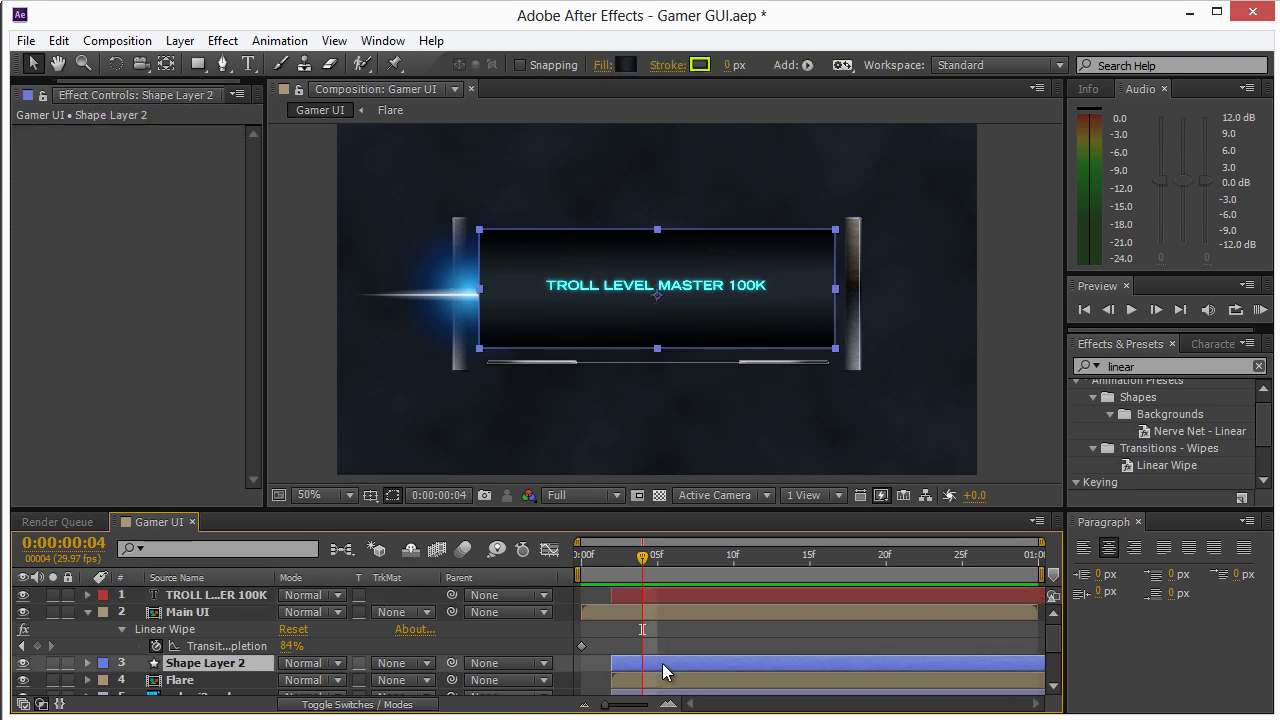
{"action": "left_click", "coordinate": [666, 680], "text": "shift"}
{"action": "scroll", "coordinate": [670, 685], "scroll_direction": "down", "scroll_amount": 3}
{"action": "left_click", "coordinate": [660, 670], "text": "shift"}
{"action": "scroll", "coordinate": [665, 665], "scroll_direction": "up", "scroll_amount": 3}
{"action": "left_click", "coordinate": [657, 596], "text": "shift"}
{"action": "left_click_drag", "start_coordinate": [630, 598], "coordinate": [783, 597]}
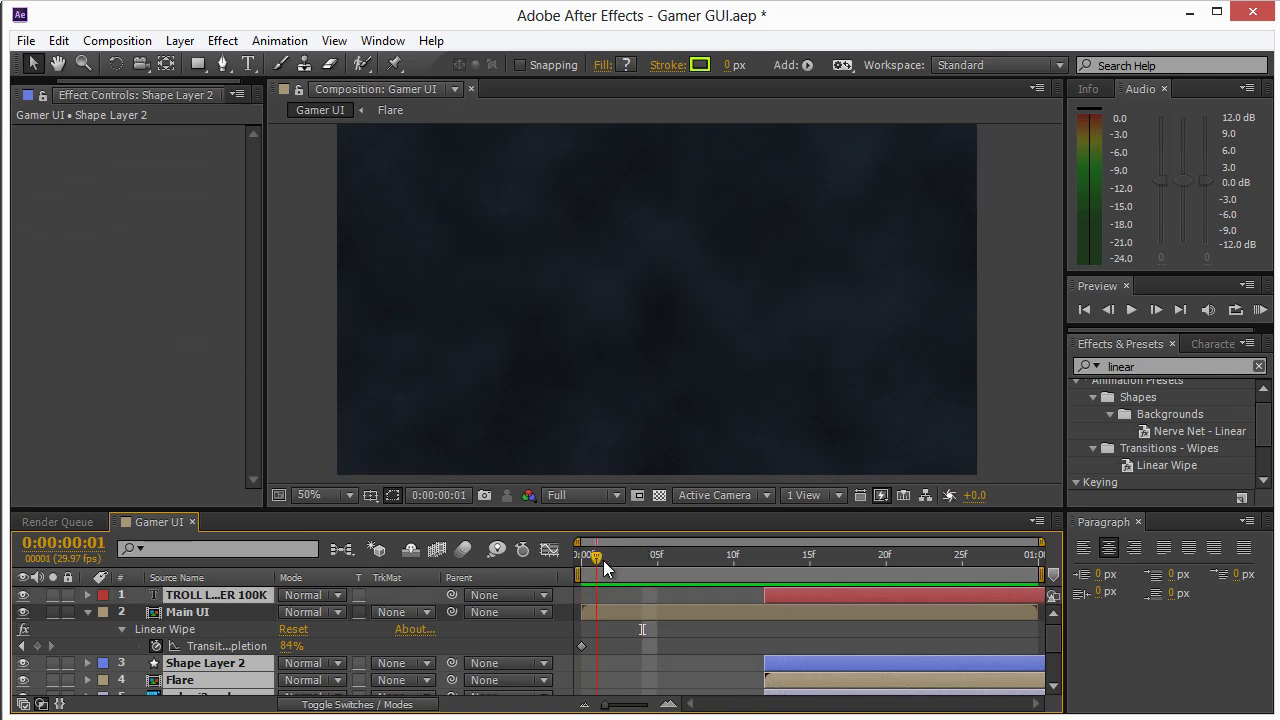
Step: At frame 5, keyframe Transition Completion to 0% and preview the wipe reveal
{"action": "left_click_drag", "start_coordinate": [618, 559], "coordinate": [657, 557]}
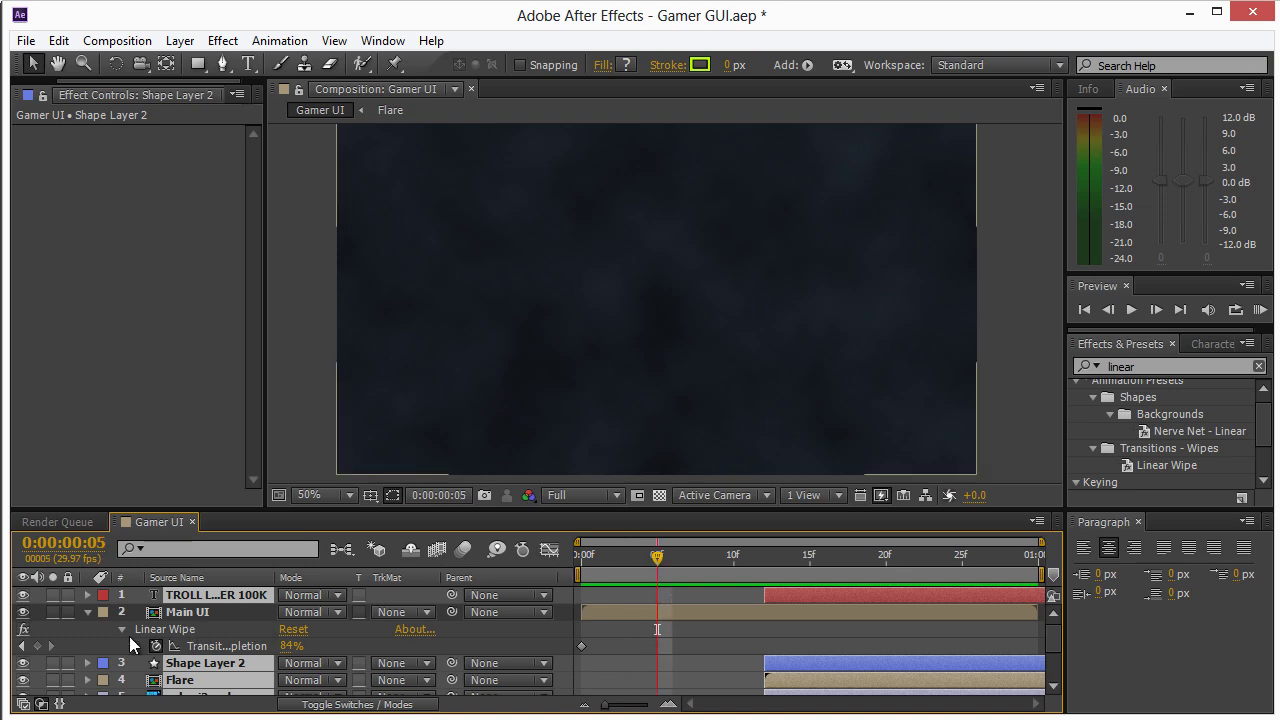
{"action": "left_click", "coordinate": [41, 645]}
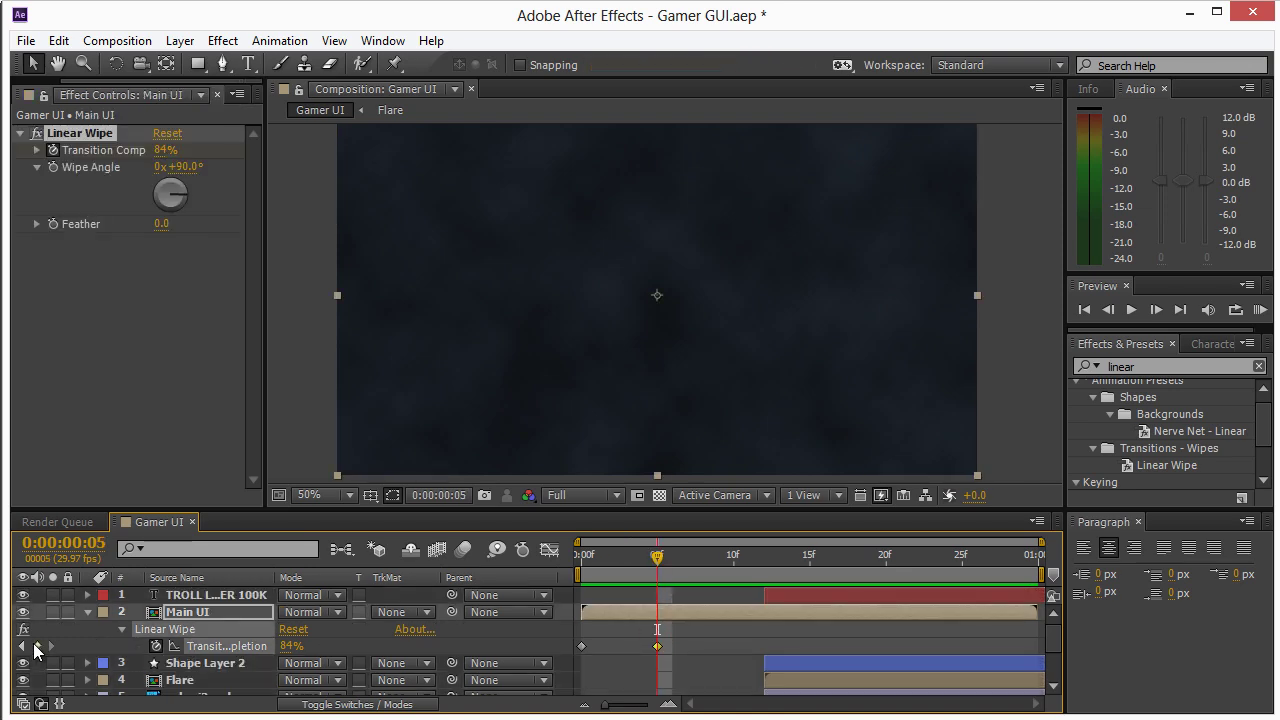
{"action": "left_click", "coordinate": [162, 152]}
{"action": "type", "text": "0"}
{"action": "key", "text": "Return"}
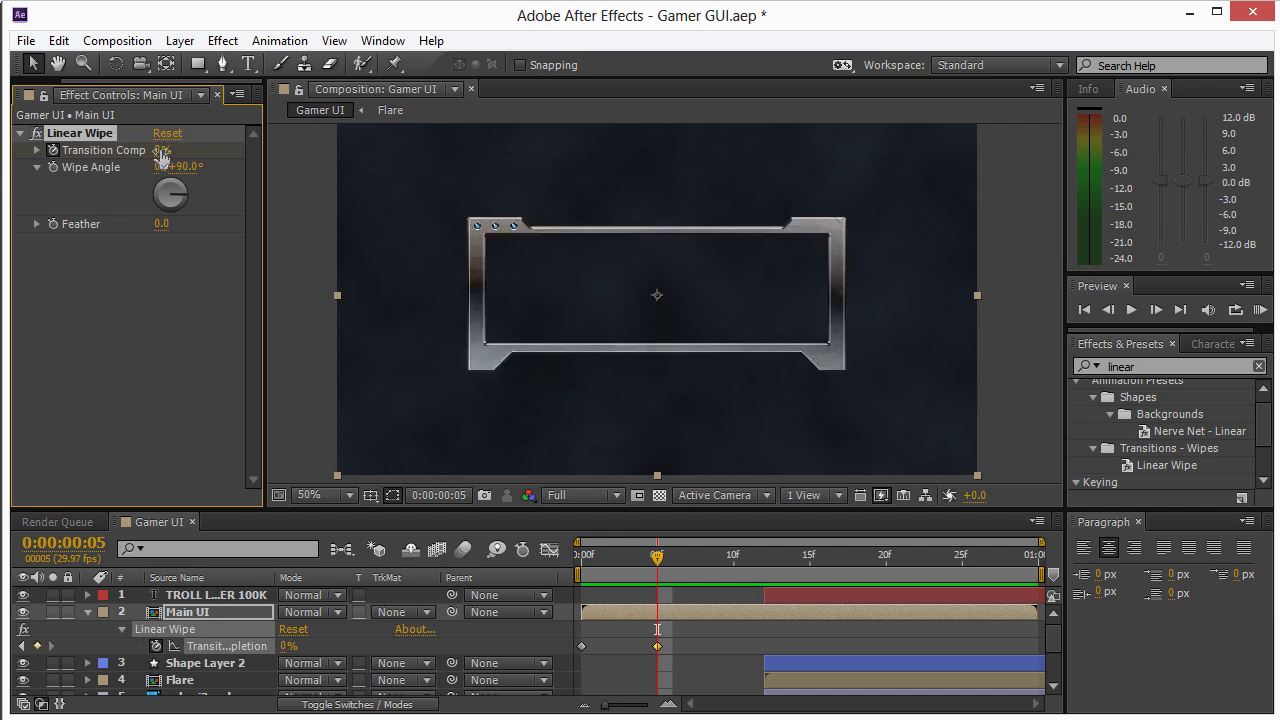
{"action": "left_click_drag", "start_coordinate": [655, 557], "coordinate": [578, 560]}
{"action": "key", "text": "space"}
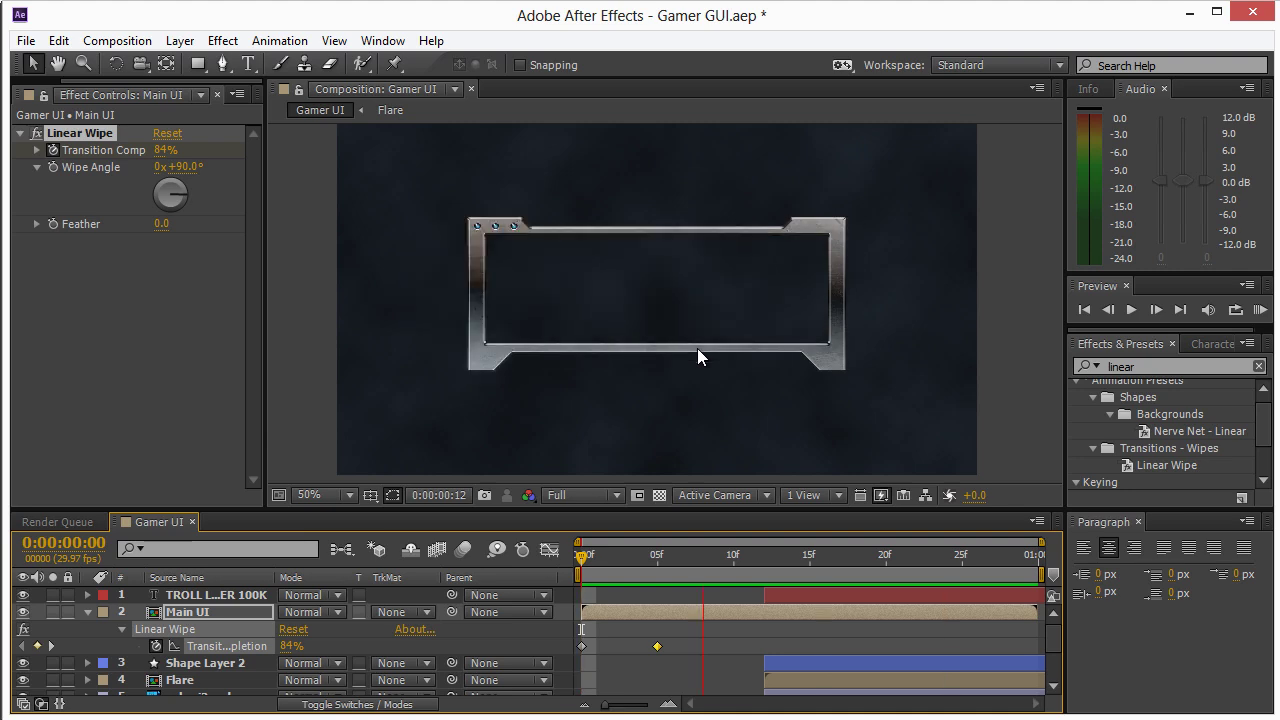
{"action": "key", "text": "space"}
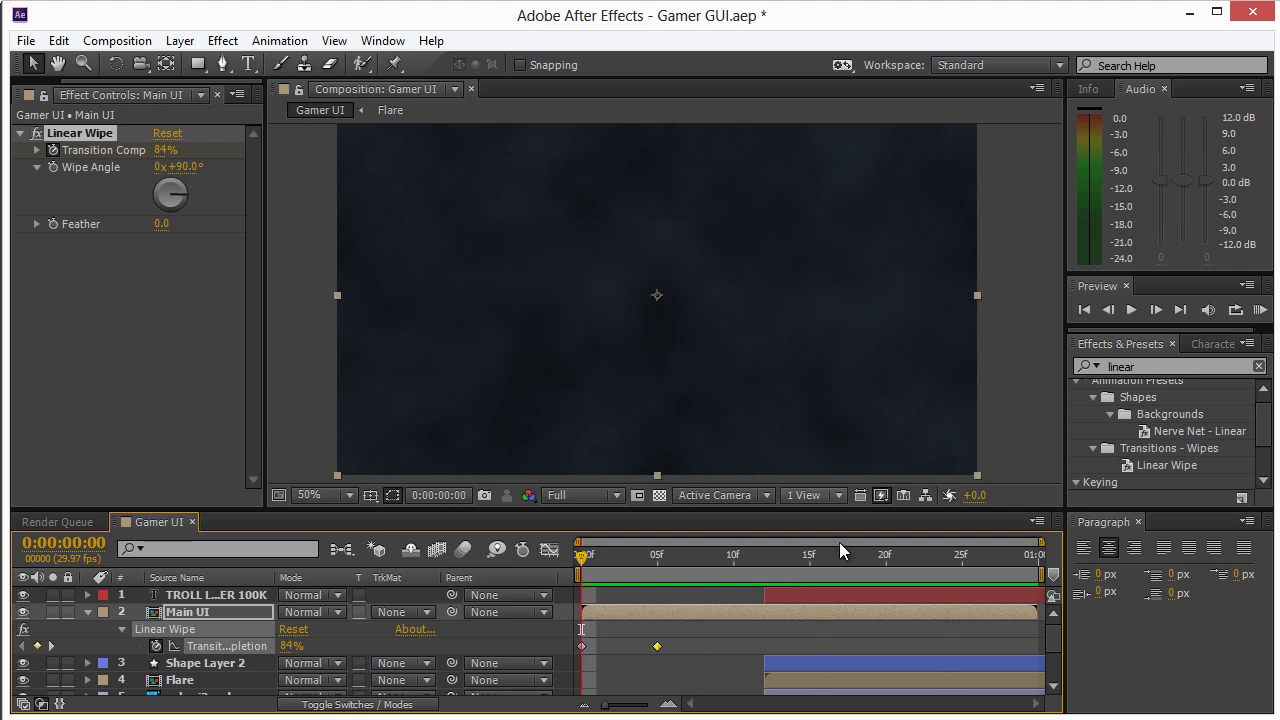
Step: Change the Gamer UI composition duration to 0:01:01:00 in Composition Settings
{"action": "left_click", "coordinate": [117, 41]}
{"action": "left_click", "coordinate": [128, 92]}
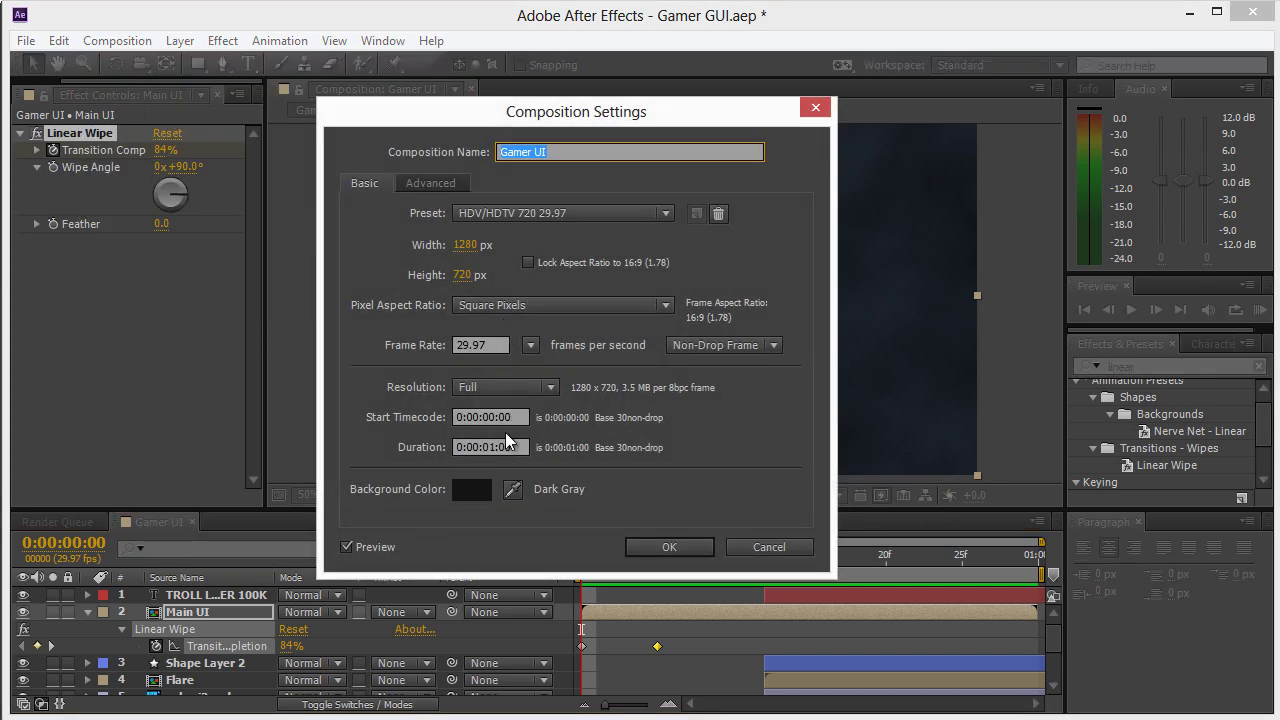
{"action": "left_click", "coordinate": [496, 449]}
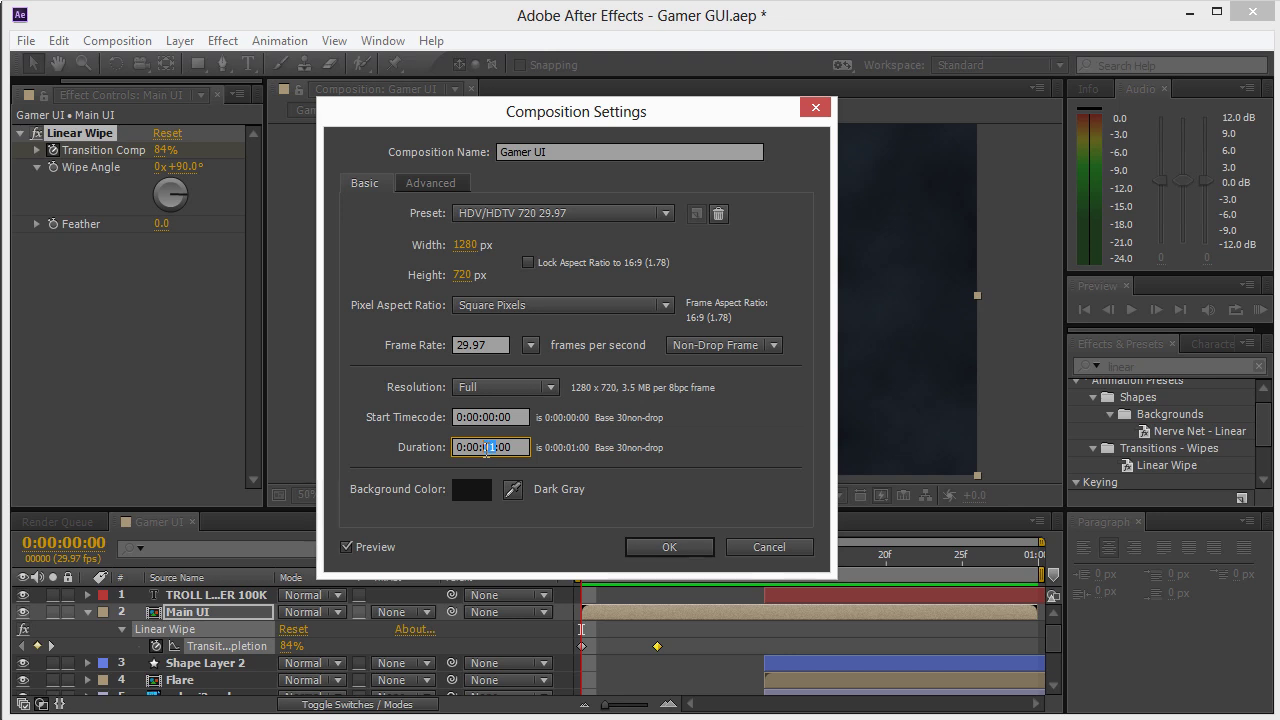
{"action": "left_click", "coordinate": [481, 449]}
{"action": "type", "text": "1:00"}
{"action": "left_click", "coordinate": [645, 546]}
{"action": "mouse_move", "coordinate": [647, 705]}
{"action": "left_mouse_down"}
{"action": "mouse_move", "coordinate": [630, 706]}
{"action": "mouse_move", "coordinate": [641, 705]}
{"action": "left_mouse_up"}
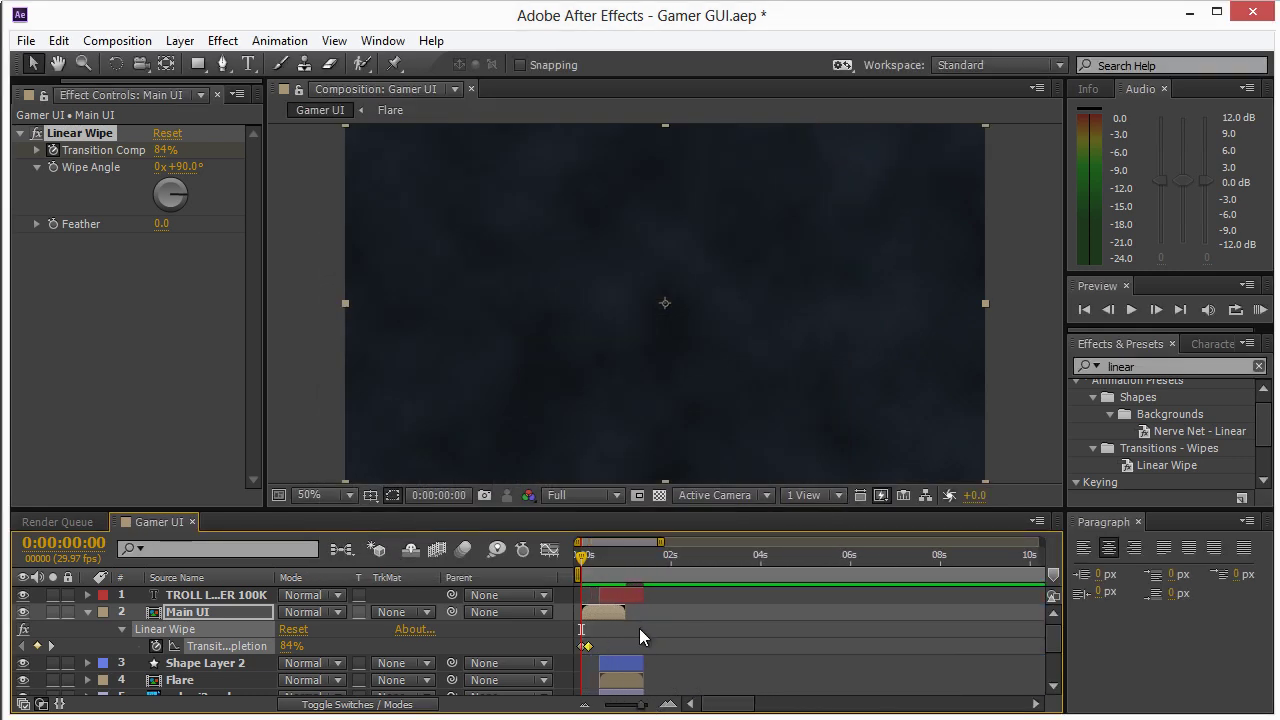
Step: Preview the animation, then stretch the title, shape, Flare and thin-bar layers longer
{"action": "key", "text": "space"}
{"action": "key", "text": "space"}
{"action": "key", "text": "space"}
{"action": "key", "text": "space"}
{"action": "left_click", "coordinate": [620, 594]}
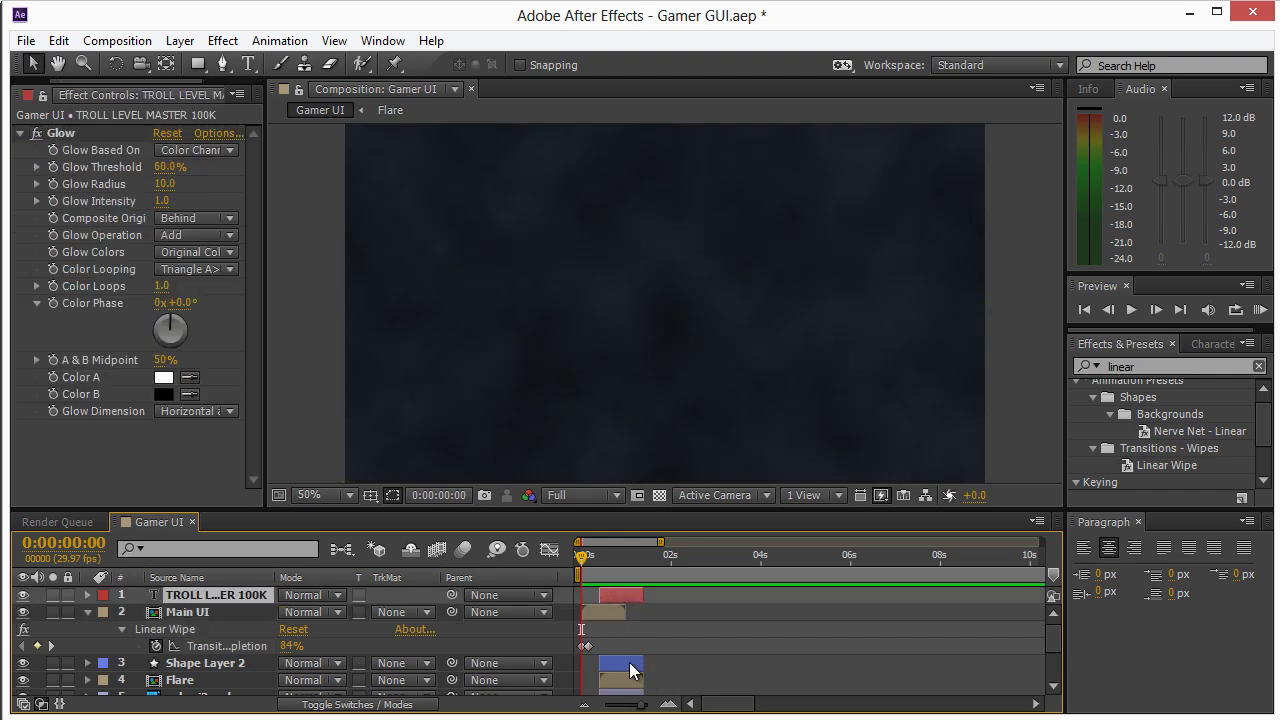
{"action": "left_click", "coordinate": [630, 670]}
{"action": "left_click", "coordinate": [626, 680], "text": "shift"}
{"action": "scroll", "coordinate": [624, 668], "scroll_direction": "down", "scroll_amount": 1}
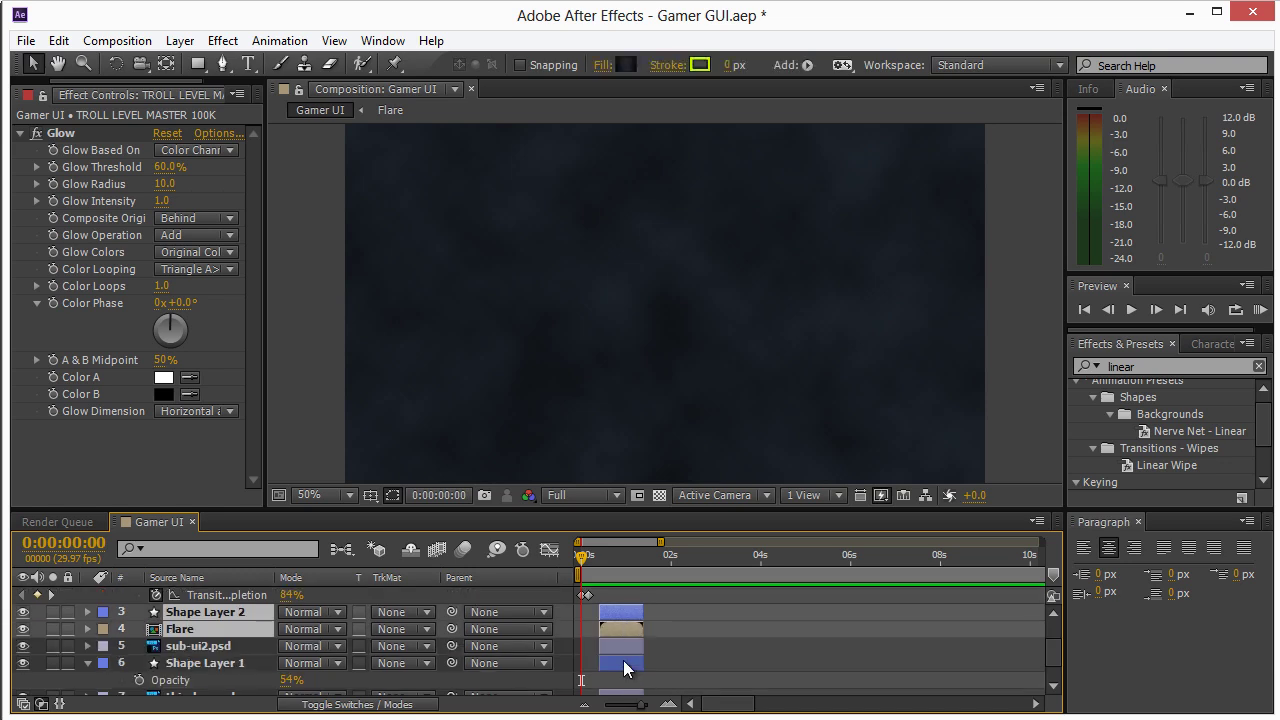
{"action": "left_click", "coordinate": [618, 664], "text": "shift"}
{"action": "scroll", "coordinate": [656, 658], "scroll_direction": "down", "scroll_amount": 1}
{"action": "left_click", "coordinate": [627, 664], "text": "shift"}
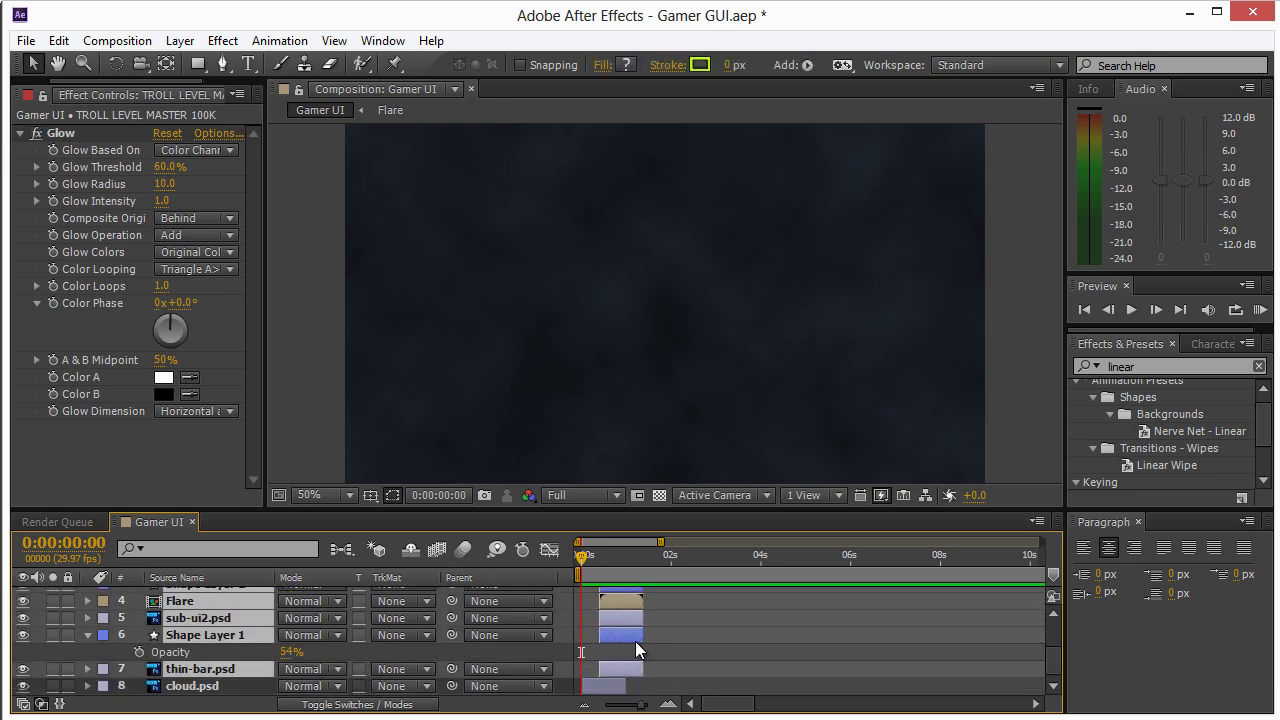
{"action": "left_click_drag", "start_coordinate": [641, 634], "coordinate": [1003, 634]}
Step: Extend sub-ui2, Shape Layer 1, thin-bar, Shape Layer 2 and title layers to about 28 seconds
{"action": "scroll", "coordinate": [680, 625], "scroll_direction": "up", "scroll_amount": 4}
{"action": "scroll", "coordinate": [683, 629], "scroll_direction": "down", "scroll_amount": 3}
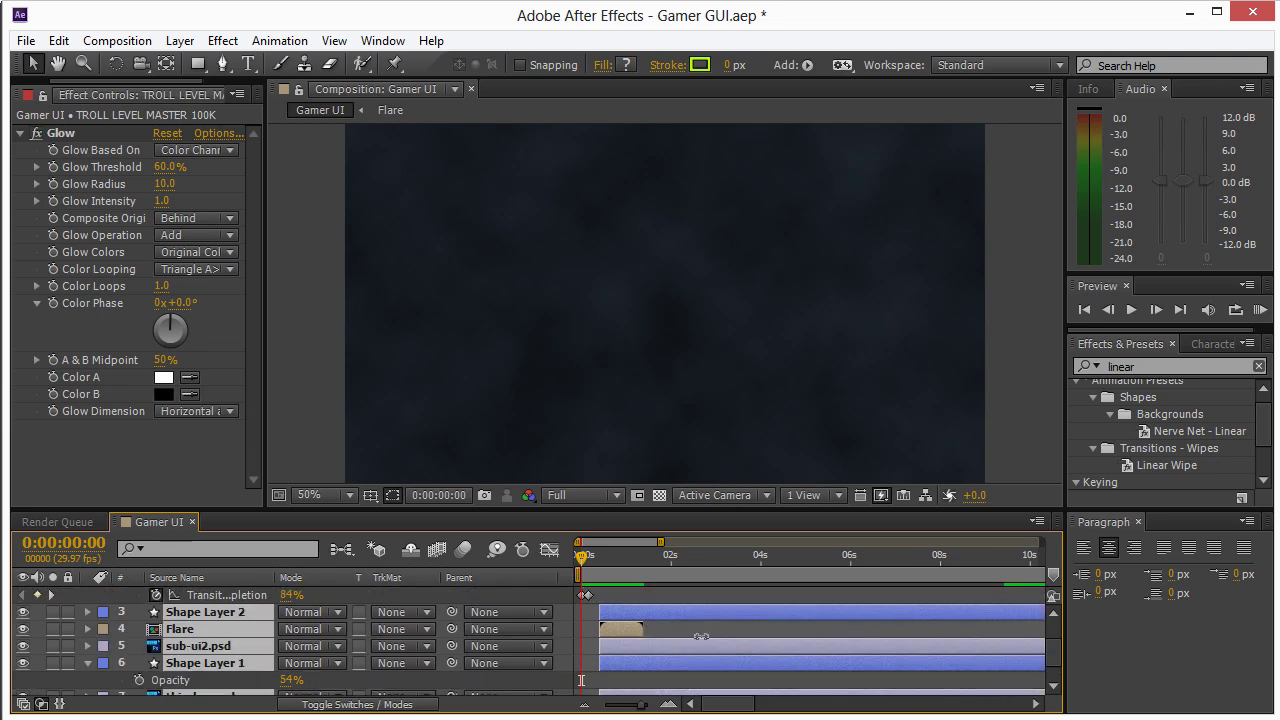
{"action": "left_click", "coordinate": [683, 629]}
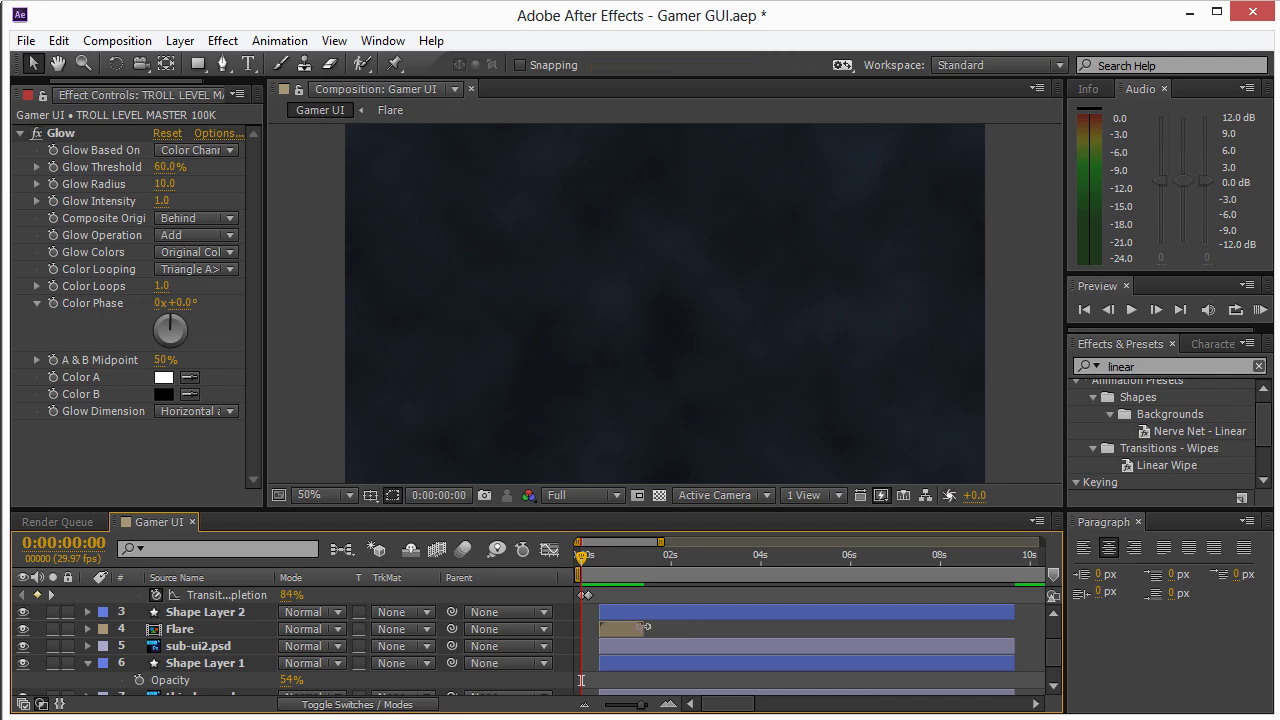
{"action": "left_click", "coordinate": [638, 627]}
{"action": "left_click_drag", "start_coordinate": [637, 705], "coordinate": [617, 707]}
{"action": "scroll", "coordinate": [670, 629], "scroll_direction": "down", "scroll_amount": 1}
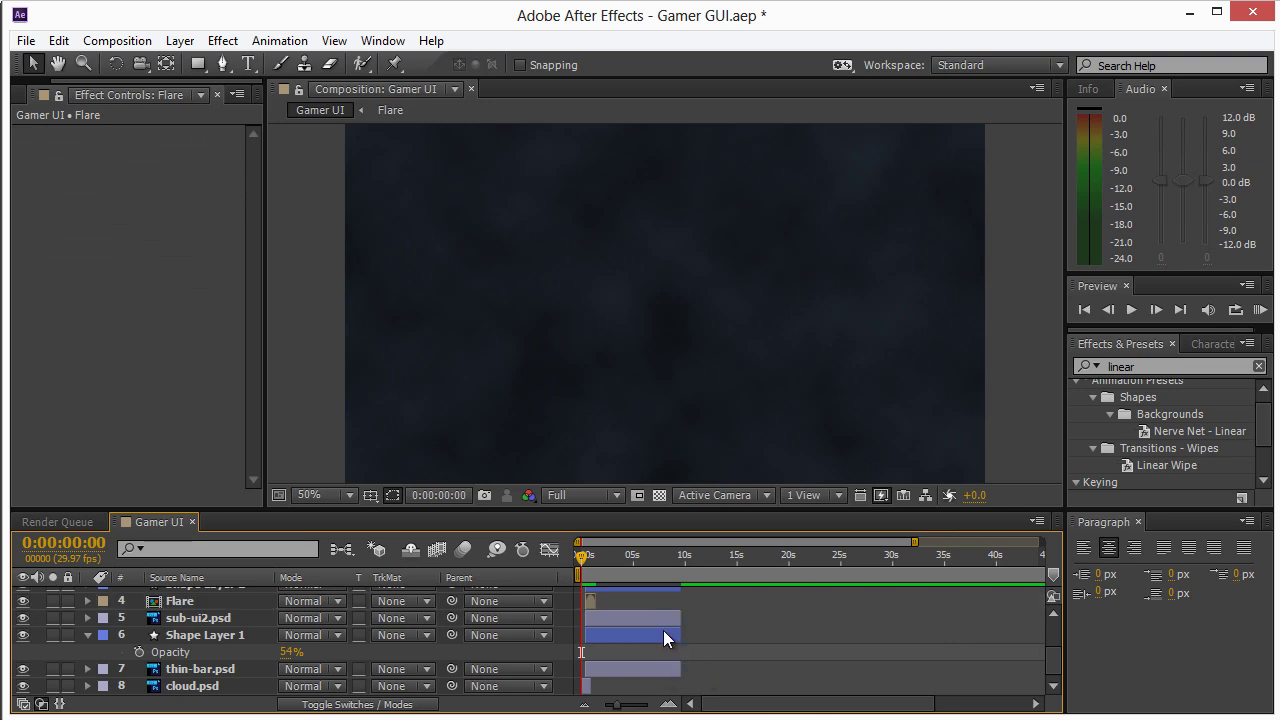
{"action": "left_click", "coordinate": [663, 618]}
{"action": "left_click", "coordinate": [662, 635], "text": "ctrl"}
{"action": "left_click", "coordinate": [663, 669], "text": "ctrl"}
{"action": "scroll", "coordinate": [703, 648], "scroll_direction": "up", "scroll_amount": 3}
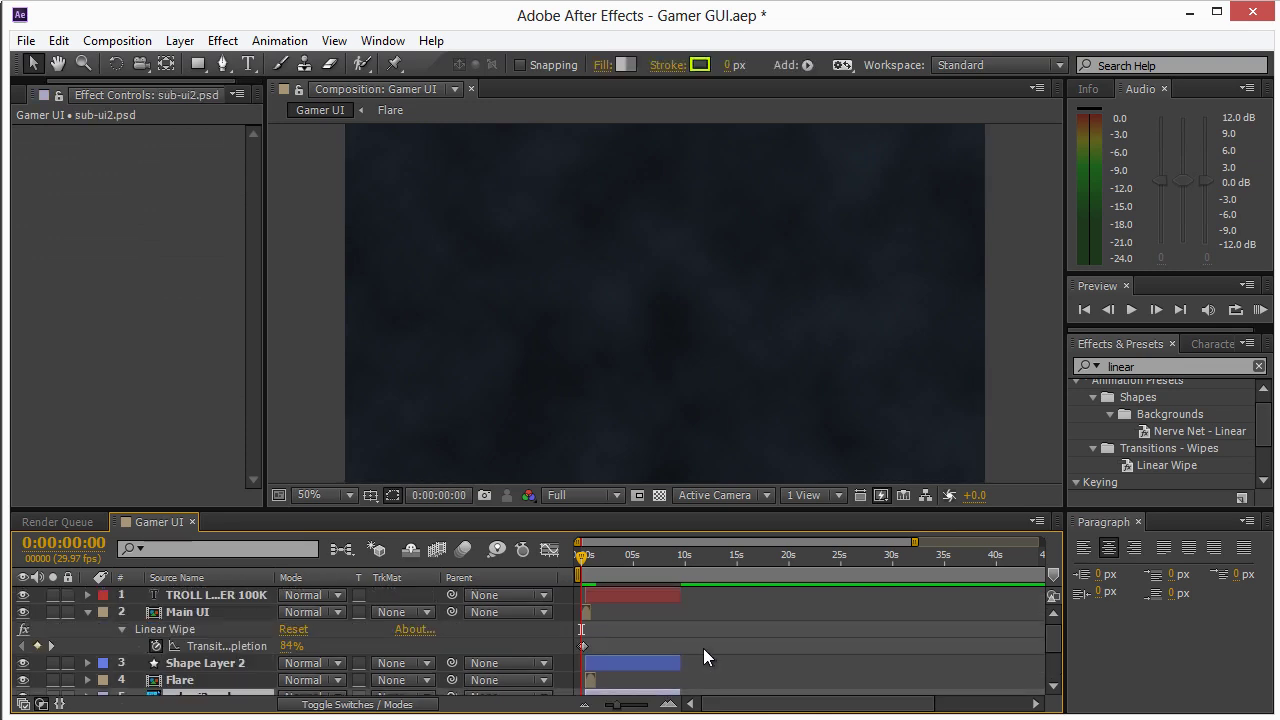
{"action": "left_click", "coordinate": [650, 662], "text": "ctrl"}
{"action": "left_click", "coordinate": [651, 599], "text": "ctrl"}
{"action": "left_click_drag", "start_coordinate": [680, 595], "coordinate": [1040, 590]}
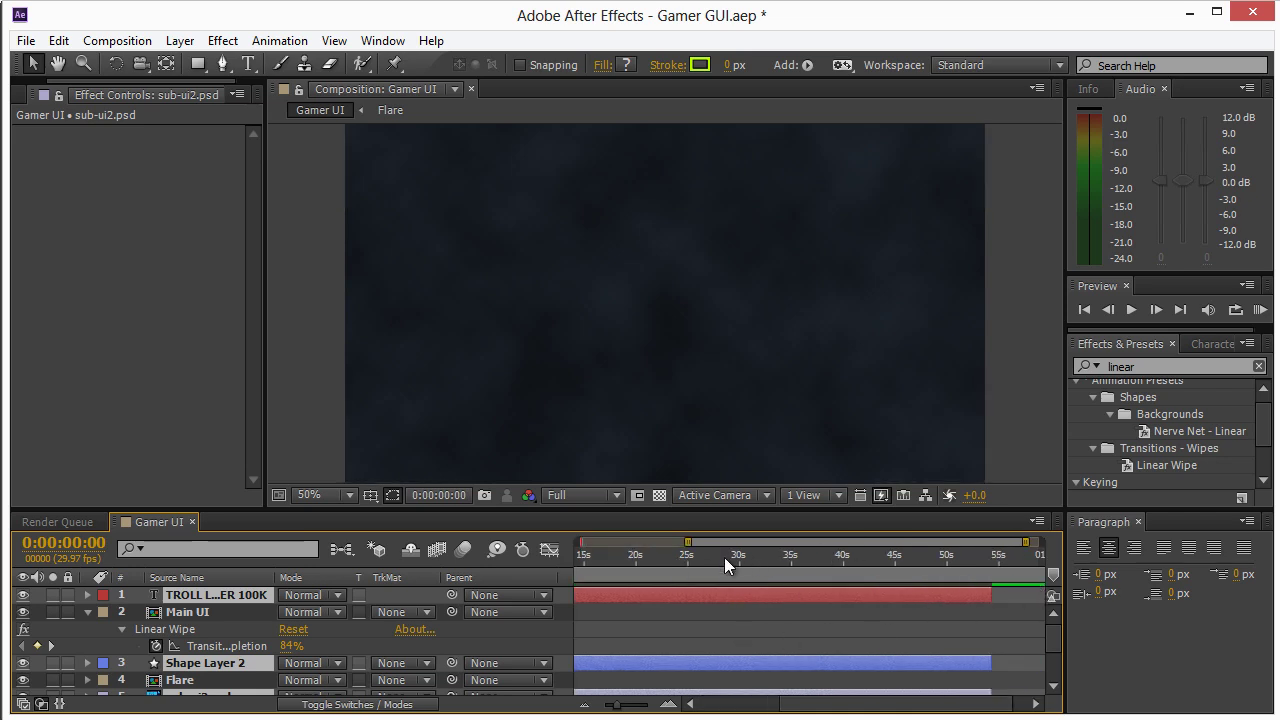
Step: Deselect the layers, adjust the timeline view, and select the Main UI layer
{"action": "left_click", "coordinate": [738, 618]}
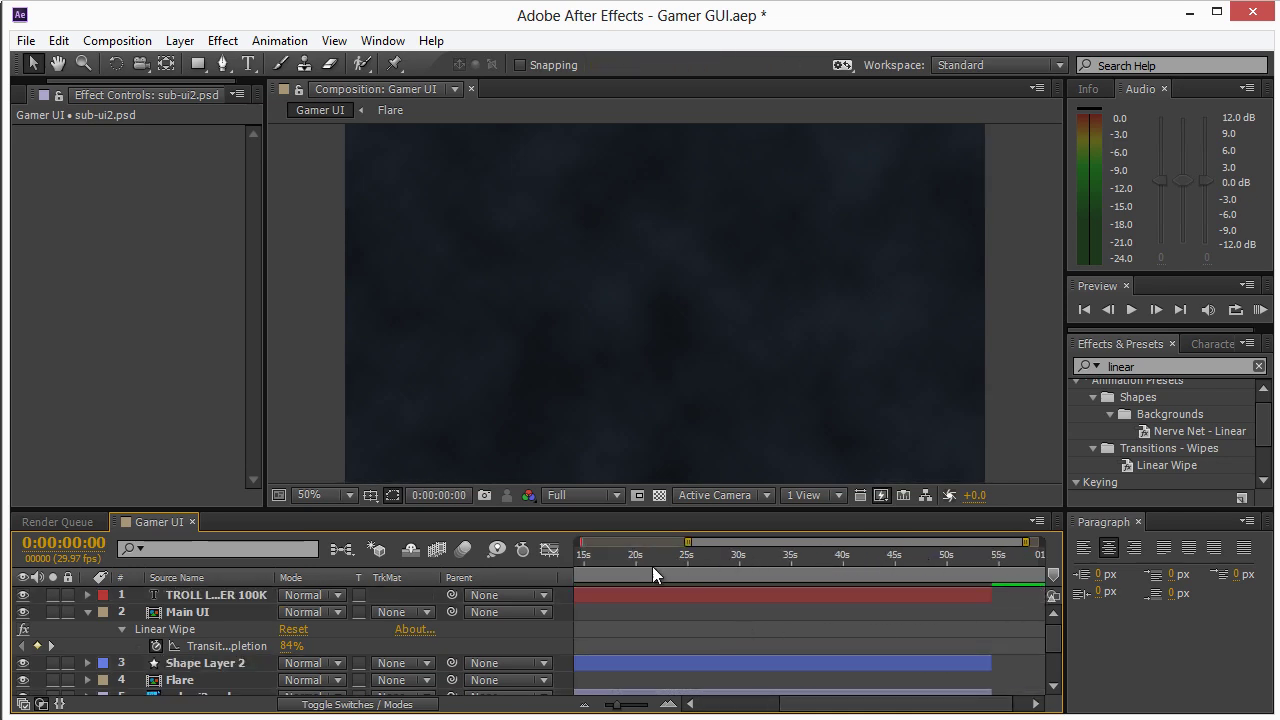
{"action": "scroll", "coordinate": [668, 609], "scroll_direction": "down", "scroll_amount": 3}
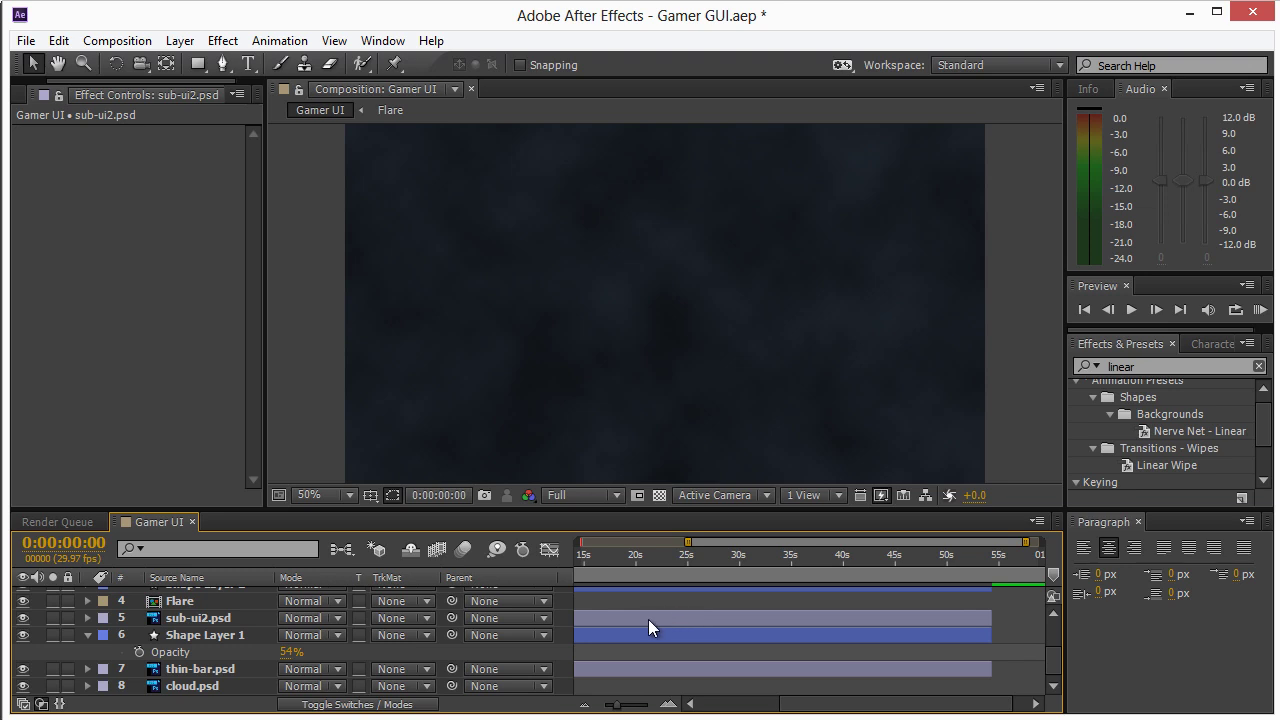
{"action": "scroll", "coordinate": [640, 621], "scroll_direction": "up", "scroll_amount": 3}
{"action": "left_click_drag", "start_coordinate": [774, 706], "coordinate": [700, 708]}
{"action": "left_click", "coordinate": [586, 612]}
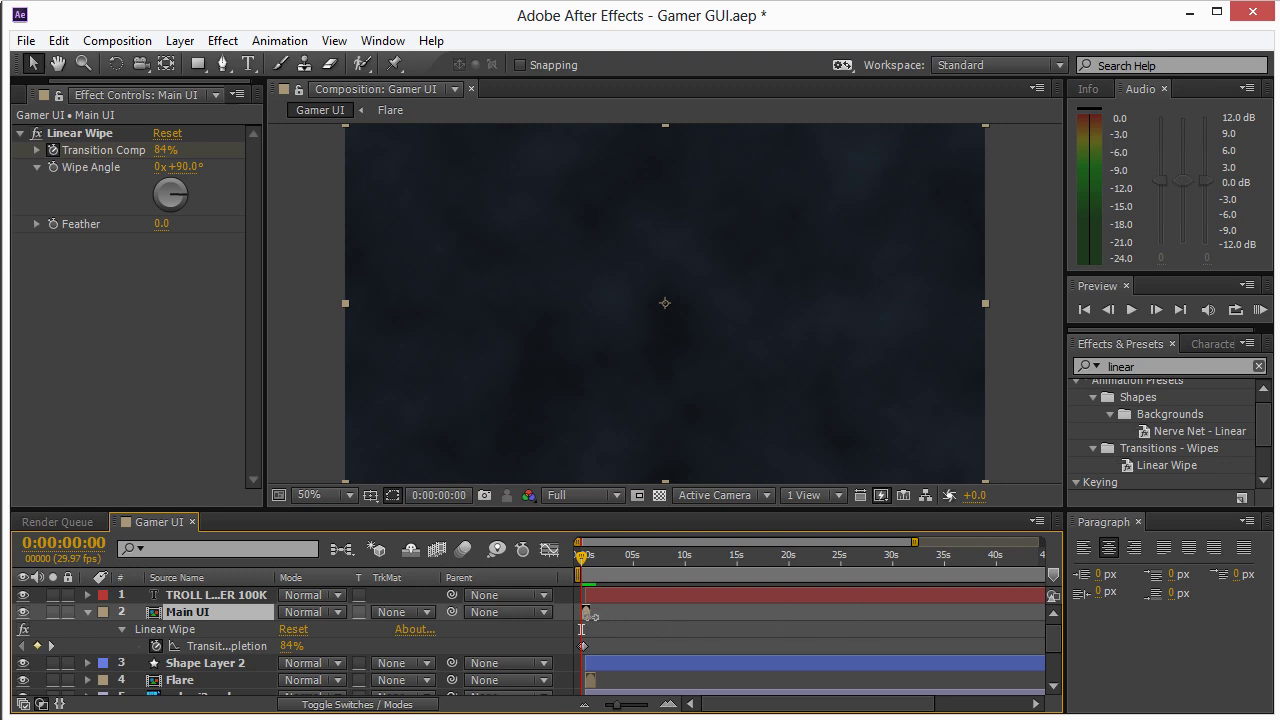
Step: Preview the title wipe, then open the Main UI precomp from the Gamer UI timeline
{"action": "left_click", "coordinate": [600, 610]}
{"action": "left_click_drag", "start_coordinate": [584, 557], "coordinate": [575, 552]}
{"action": "scroll", "coordinate": [613, 641], "scroll_direction": "down", "scroll_amount": 2}
{"action": "scroll", "coordinate": [610, 641], "scroll_direction": "up", "scroll_amount": 2}
{"action": "left_click", "coordinate": [188, 611]}
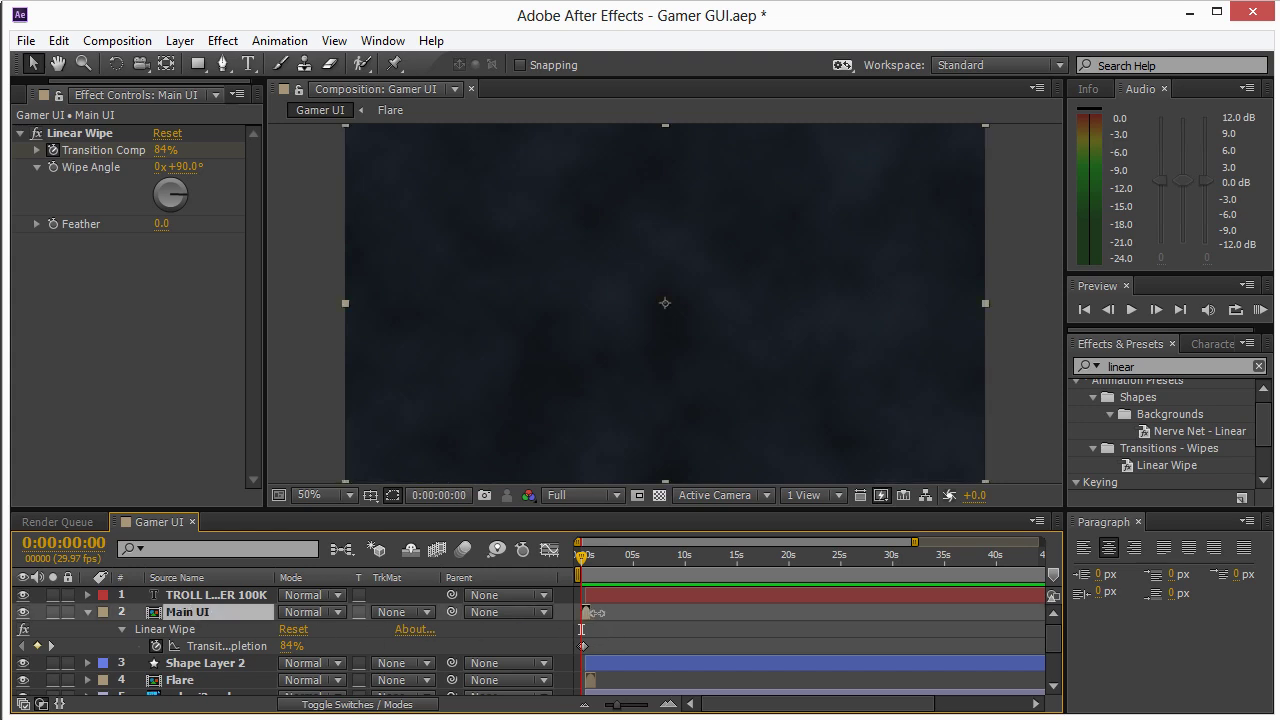
{"action": "left_click_drag", "start_coordinate": [617, 705], "coordinate": [646, 705]}
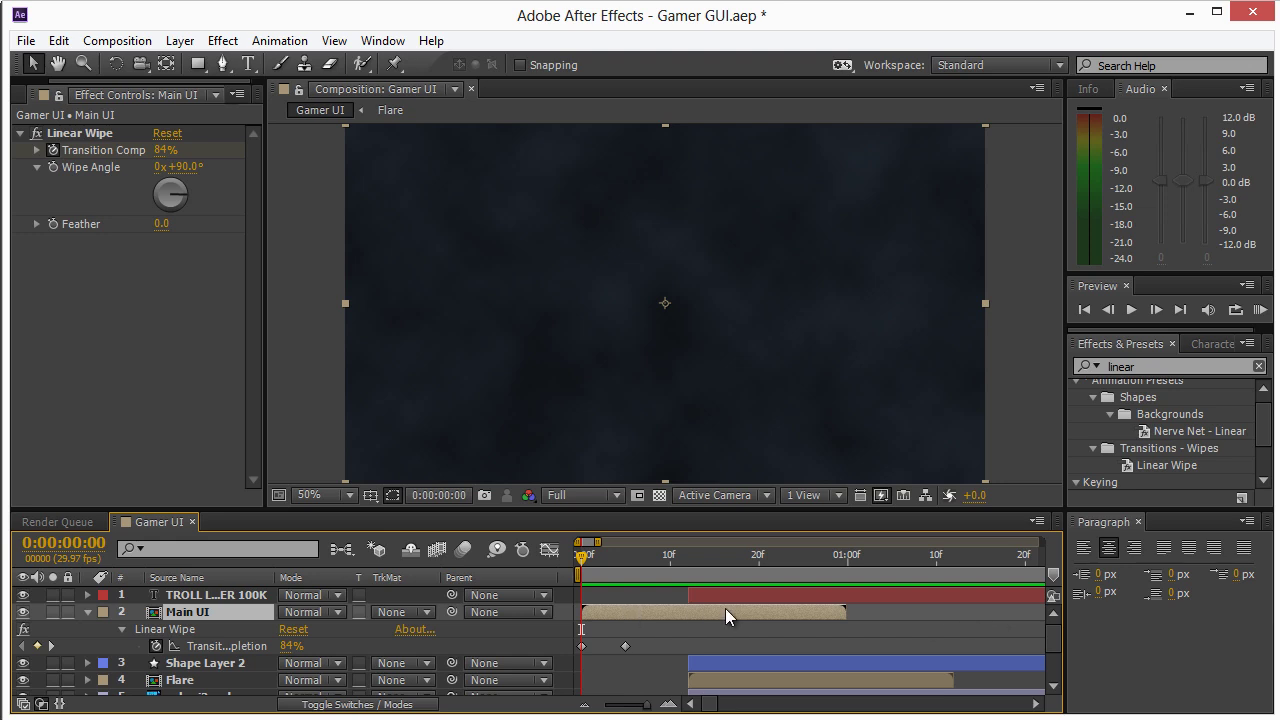
{"action": "double_click", "coordinate": [177, 611]}
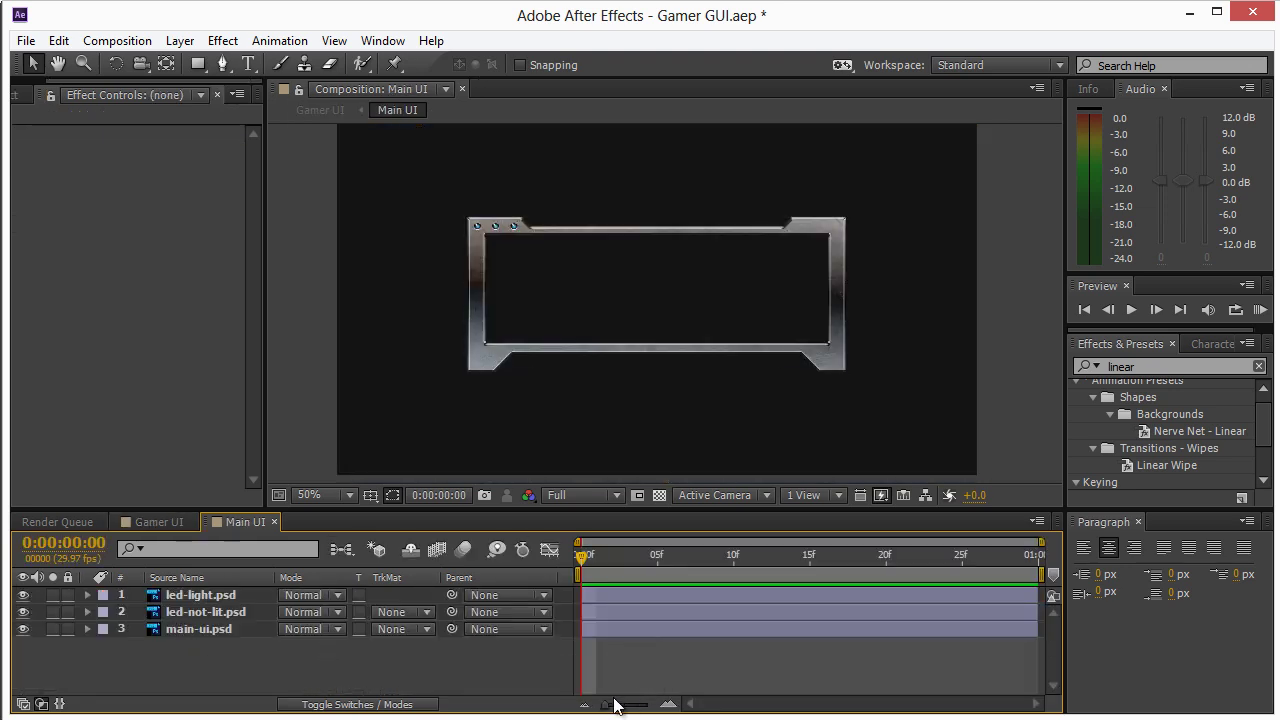
Step: Set the Main UI composition duration to 0:01:01:00
{"action": "left_click_drag", "start_coordinate": [622, 704], "coordinate": [560, 708]}
{"action": "left_click", "coordinate": [117, 40]}
{"action": "left_click", "coordinate": [125, 92]}
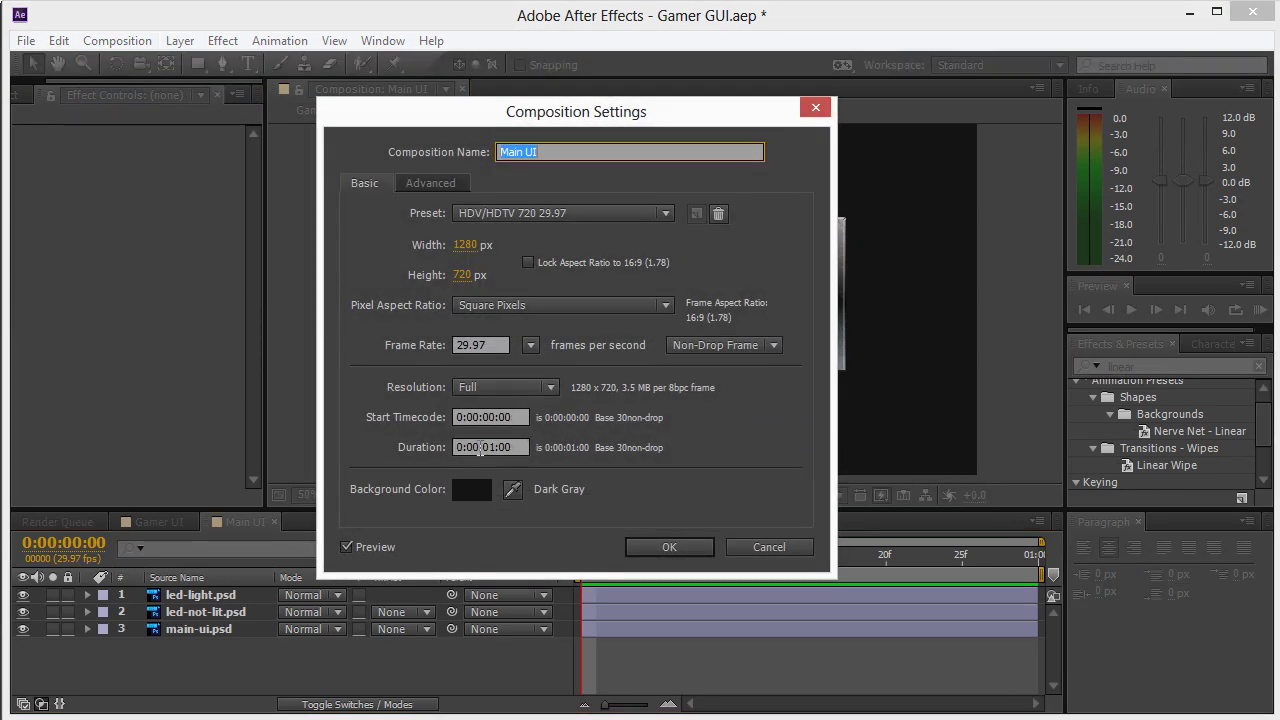
{"action": "left_click", "coordinate": [479, 451]}
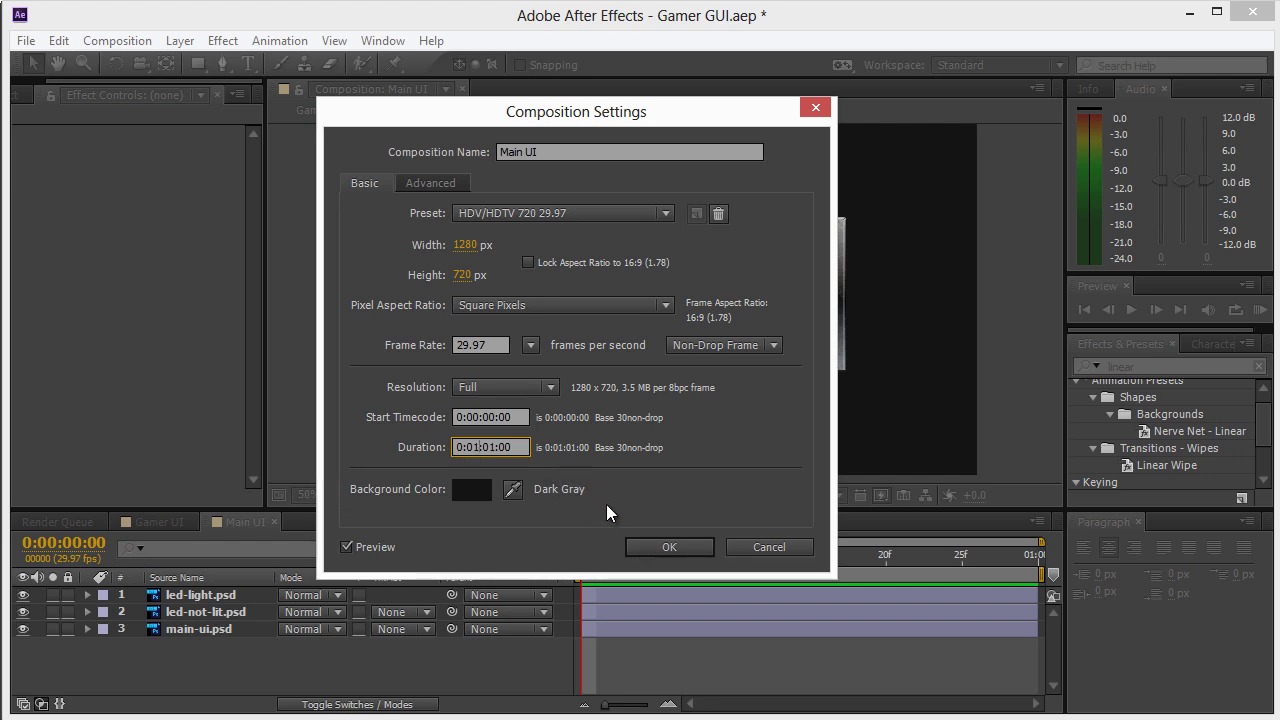
{"action": "left_click", "coordinate": [651, 548]}
Step: Stretch Main UI's three layers to the new end and return to Gamer UI
{"action": "left_click_drag", "start_coordinate": [649, 708], "coordinate": [620, 697]}
{"action": "left_click_drag", "start_coordinate": [581, 592], "coordinate": [998, 620]}
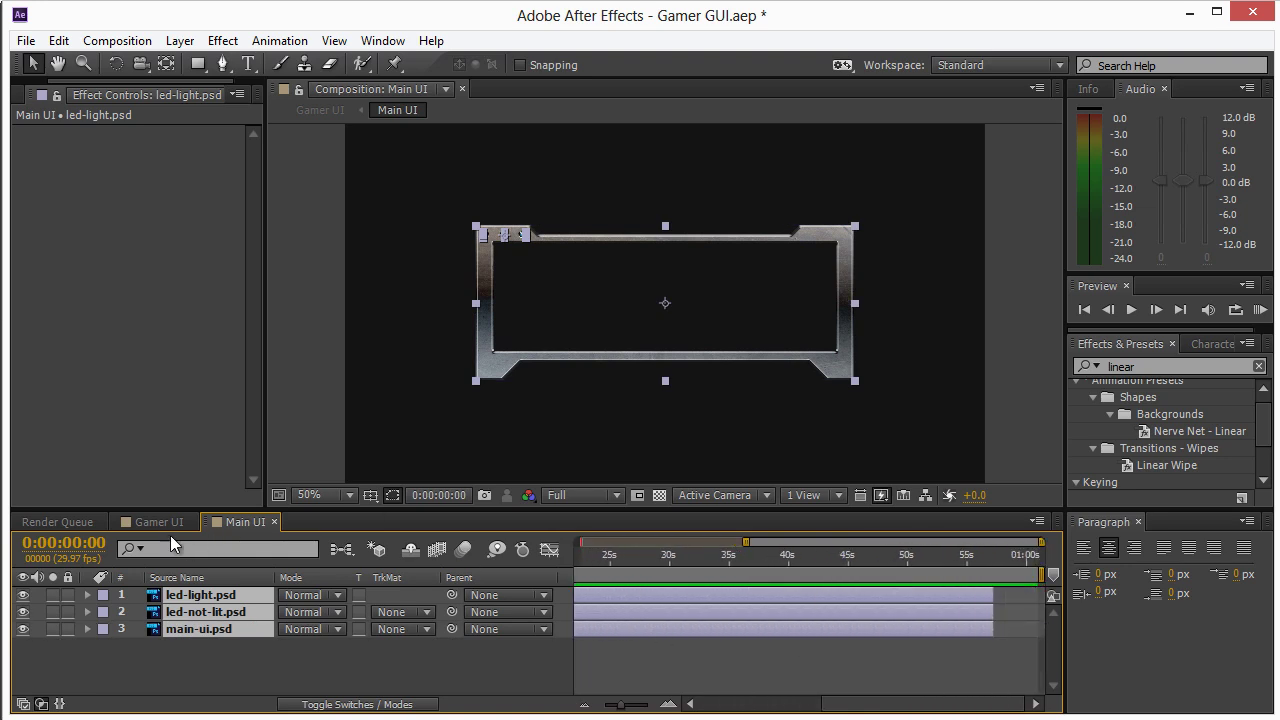
{"action": "left_click", "coordinate": [139, 522]}
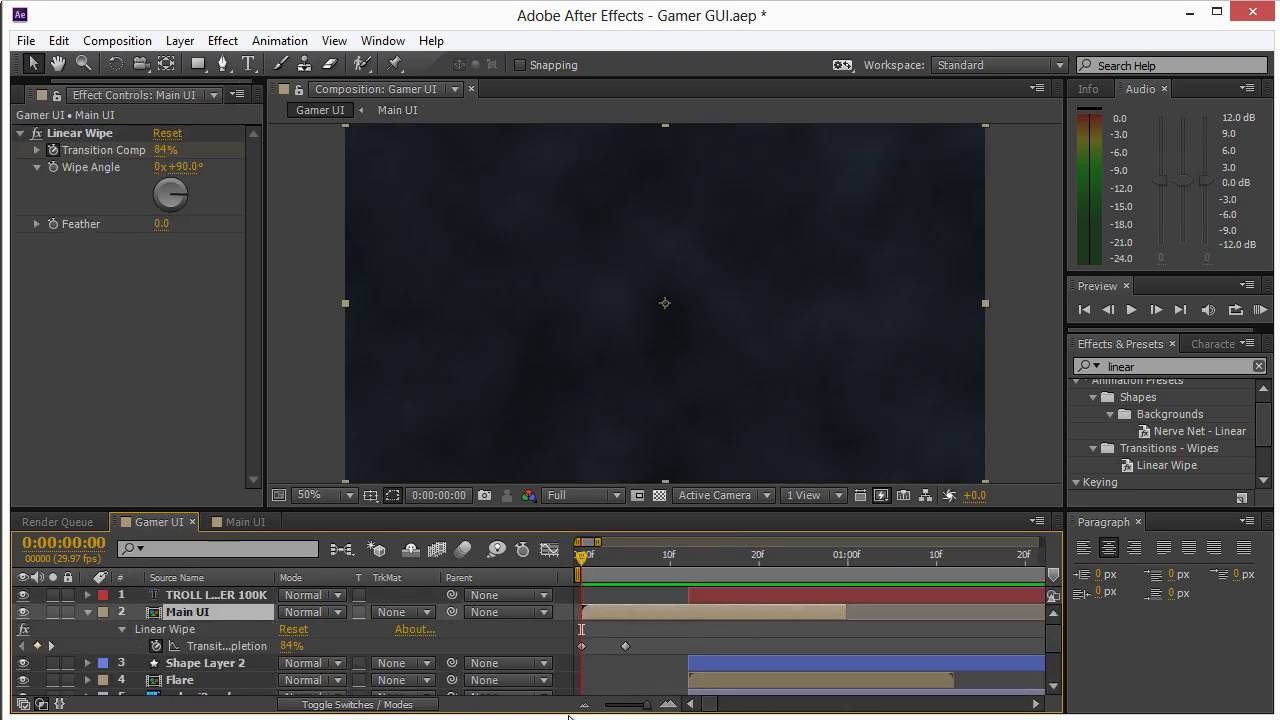
Step: Locate the Flare layer in the Gamer UI timeline and open its precomp
{"action": "left_click_drag", "start_coordinate": [645, 703], "coordinate": [627, 704]}
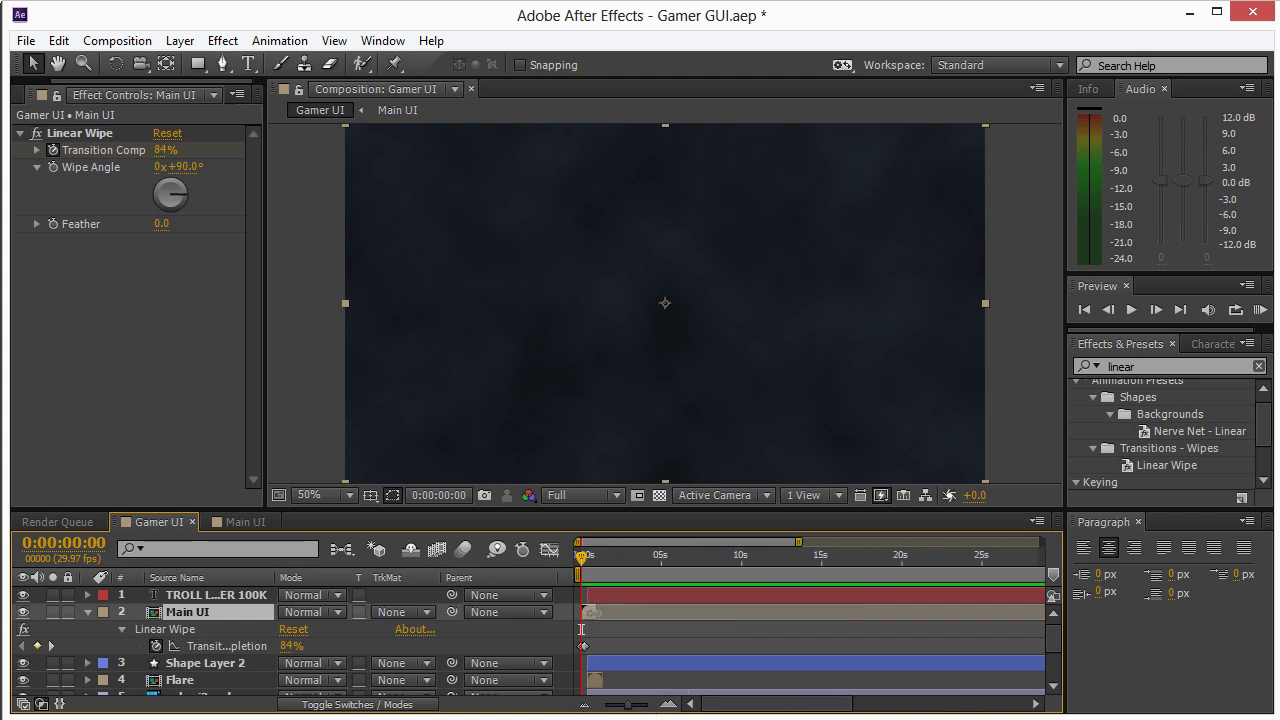
{"action": "scroll", "coordinate": [790, 650], "scroll_direction": "right", "scroll_amount": 5}
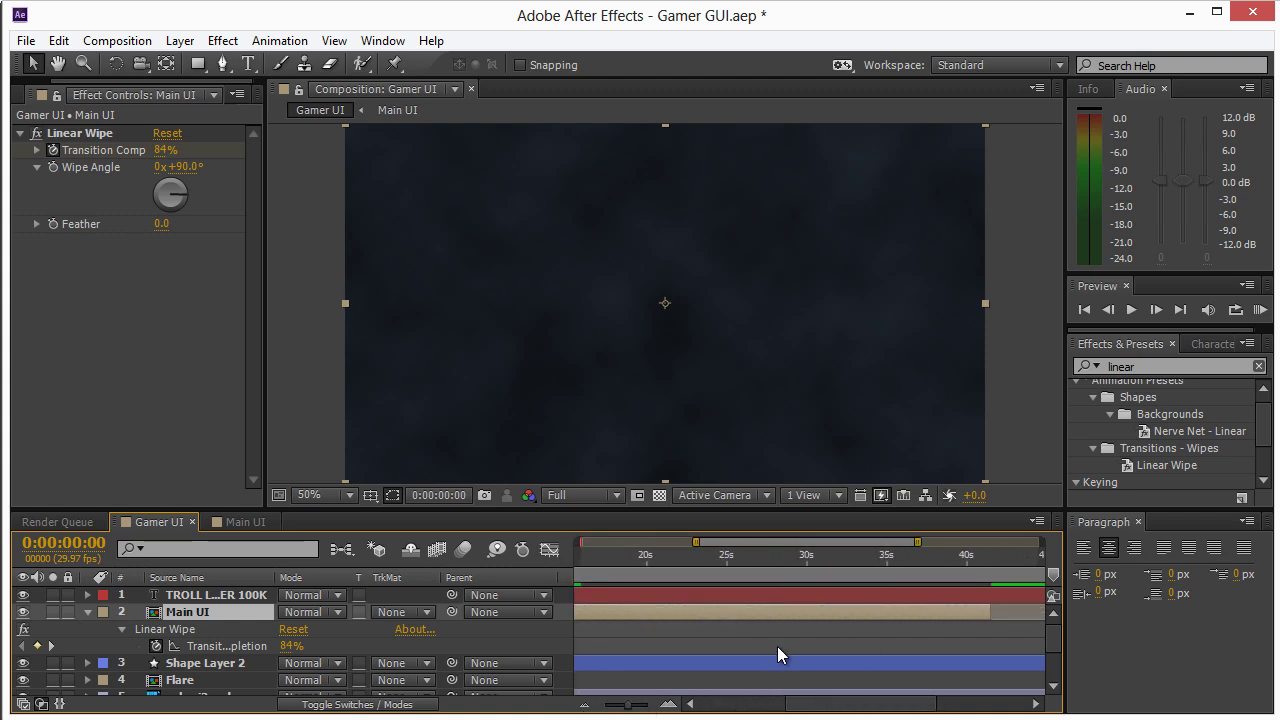
{"action": "left_click_drag", "start_coordinate": [797, 711], "coordinate": [710, 711]}
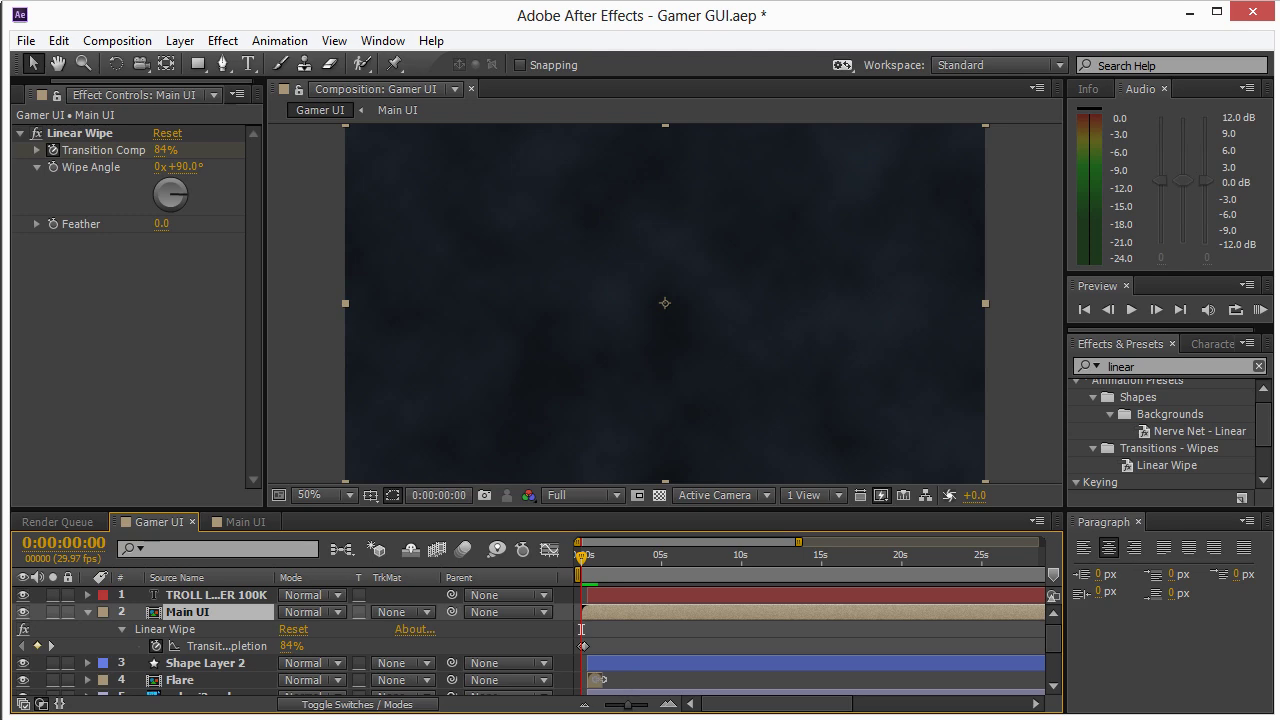
{"action": "left_click", "coordinate": [632, 684]}
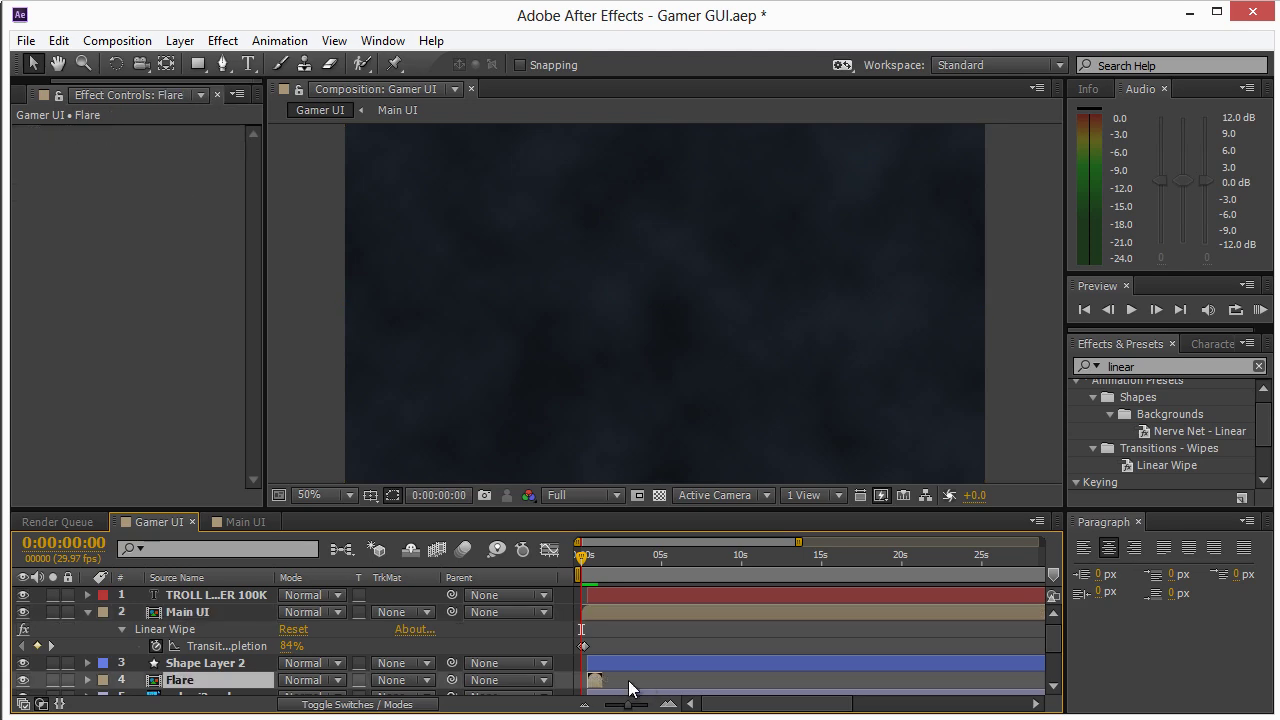
{"action": "double_click", "coordinate": [176, 688]}
Step: Set the Flare composition duration to 0:01:01:00
{"action": "left_click", "coordinate": [117, 40]}
{"action": "left_click", "coordinate": [150, 92]}
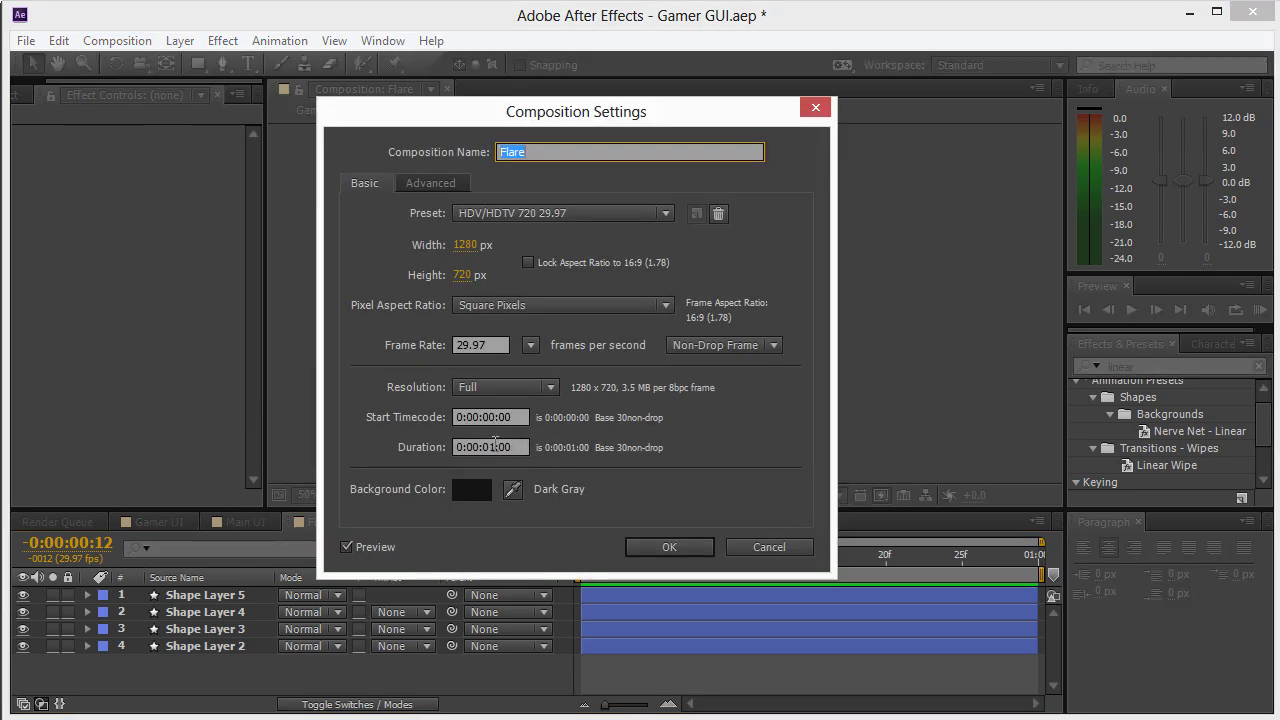
{"action": "left_click", "coordinate": [479, 447]}
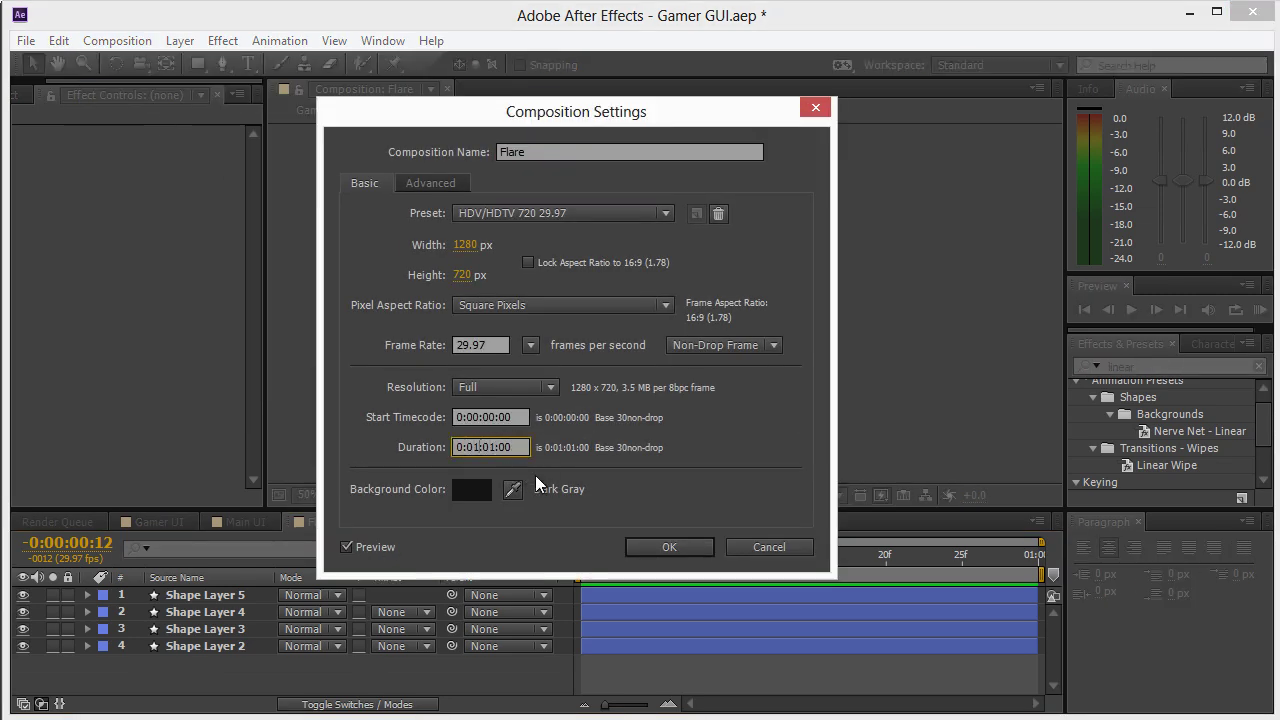
{"action": "left_click", "coordinate": [648, 542]}
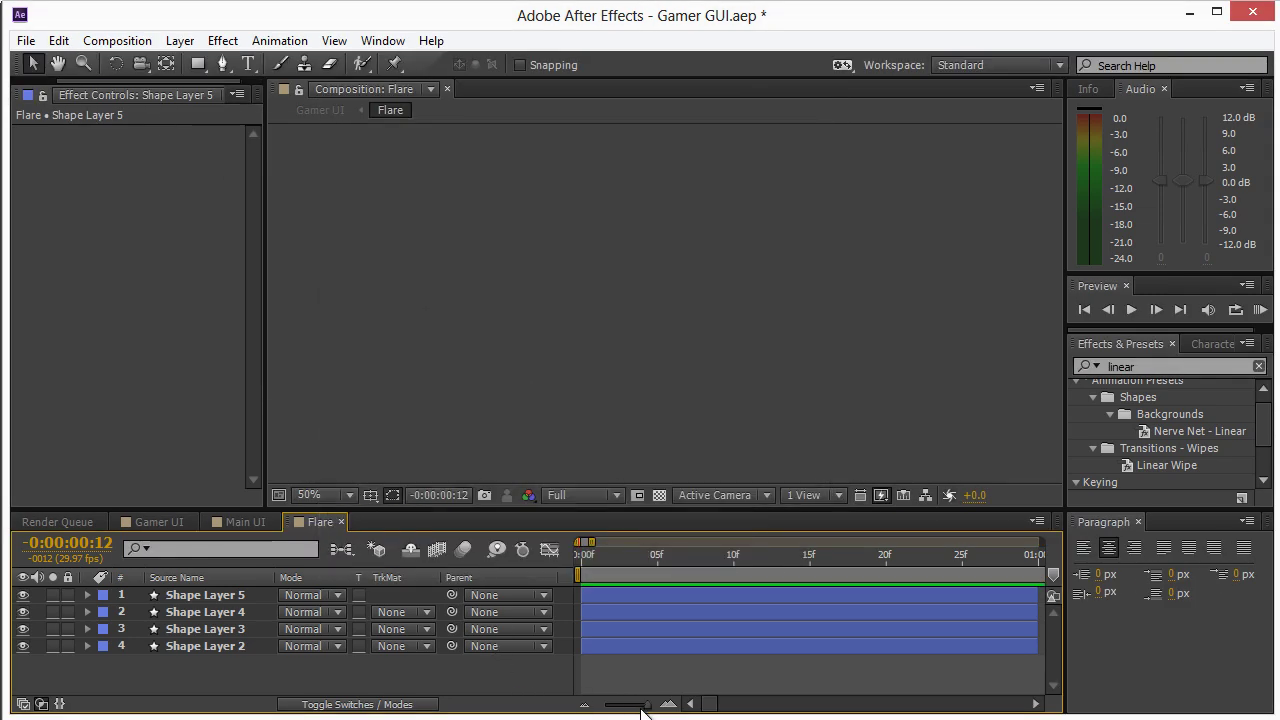
Step: Select Shape Layers 2 through 5 to extend them, then go back to Gamer UI
{"action": "left_click_drag", "start_coordinate": [646, 704], "coordinate": [623, 659]}
{"action": "left_click", "coordinate": [214, 598]}
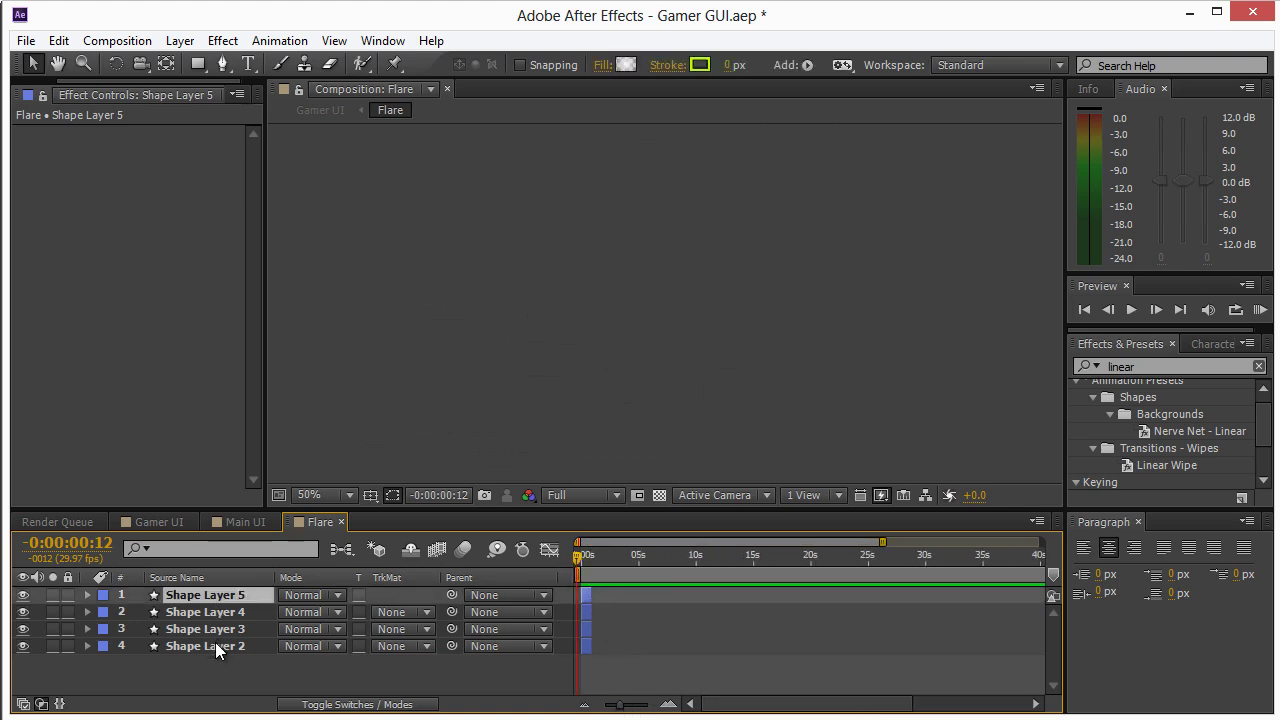
{"action": "left_click", "coordinate": [215, 646], "text": "shift"}
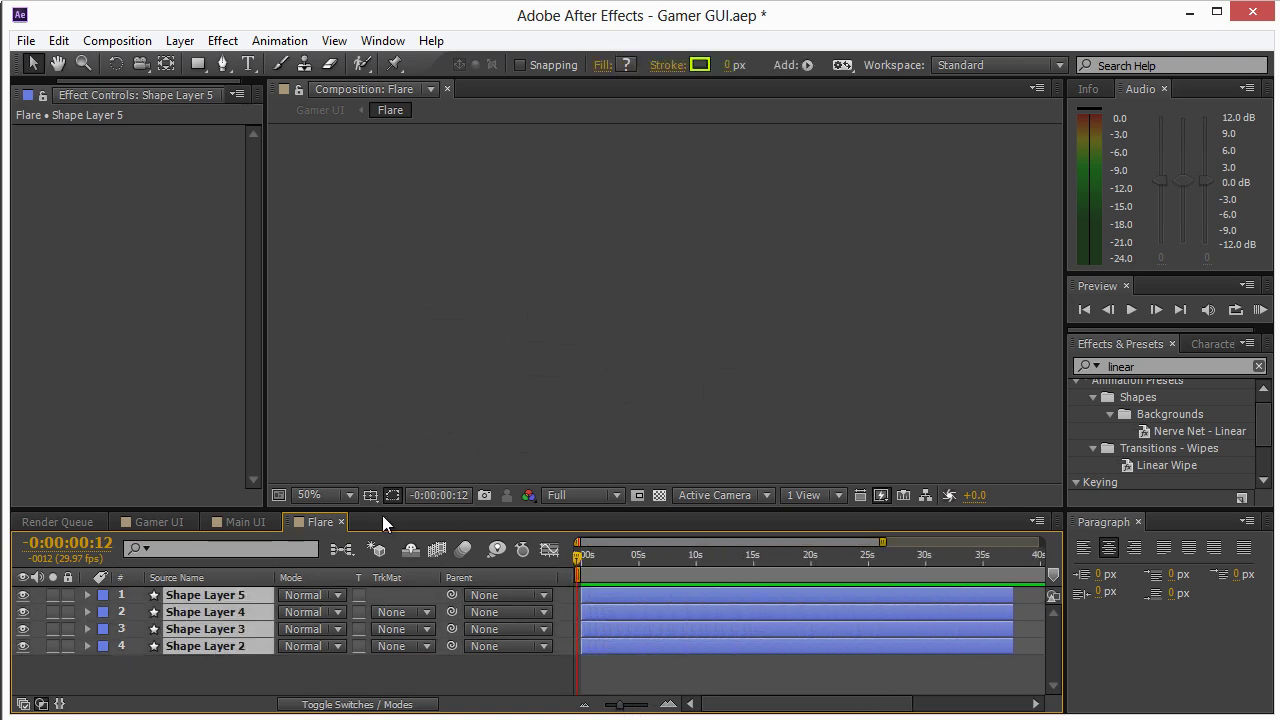
{"action": "left_click", "coordinate": [172, 524]}
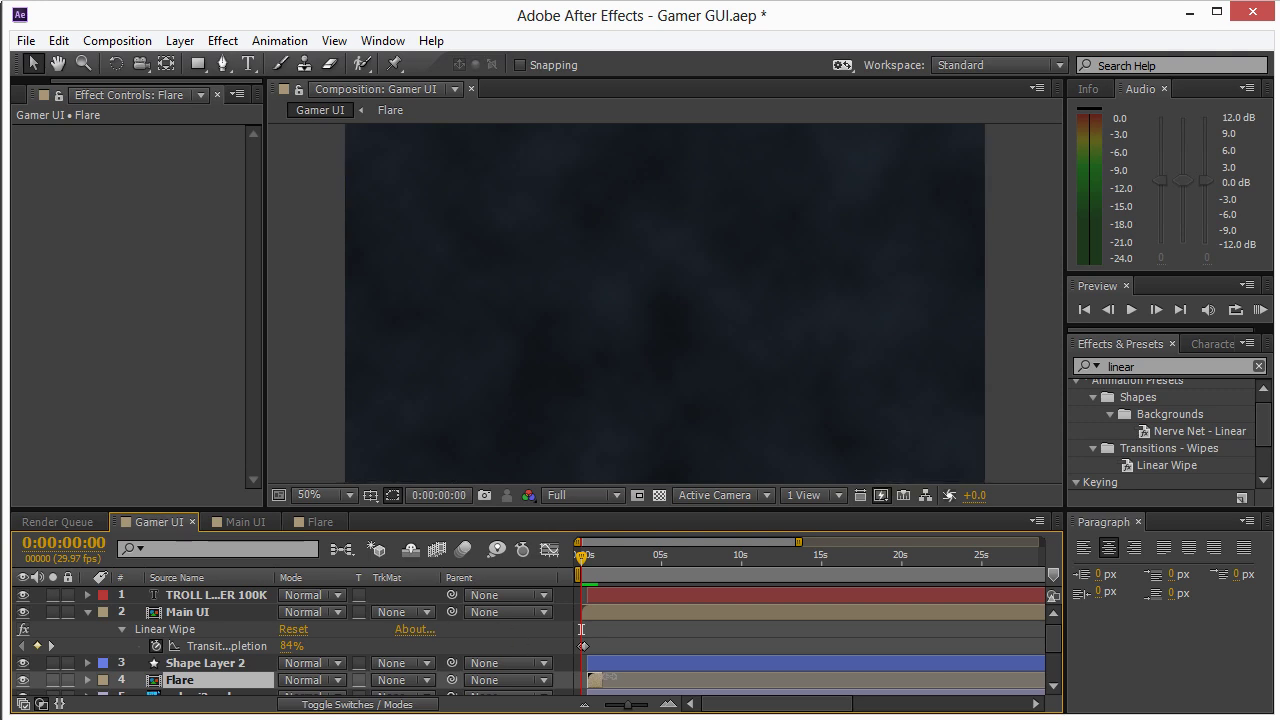
Step: Select the title text, Shape Layer 2, Flare, sub-ui2.psd and Shape Layer 1 together
{"action": "left_click", "coordinate": [584, 558]}
{"action": "left_click", "coordinate": [575, 557]}
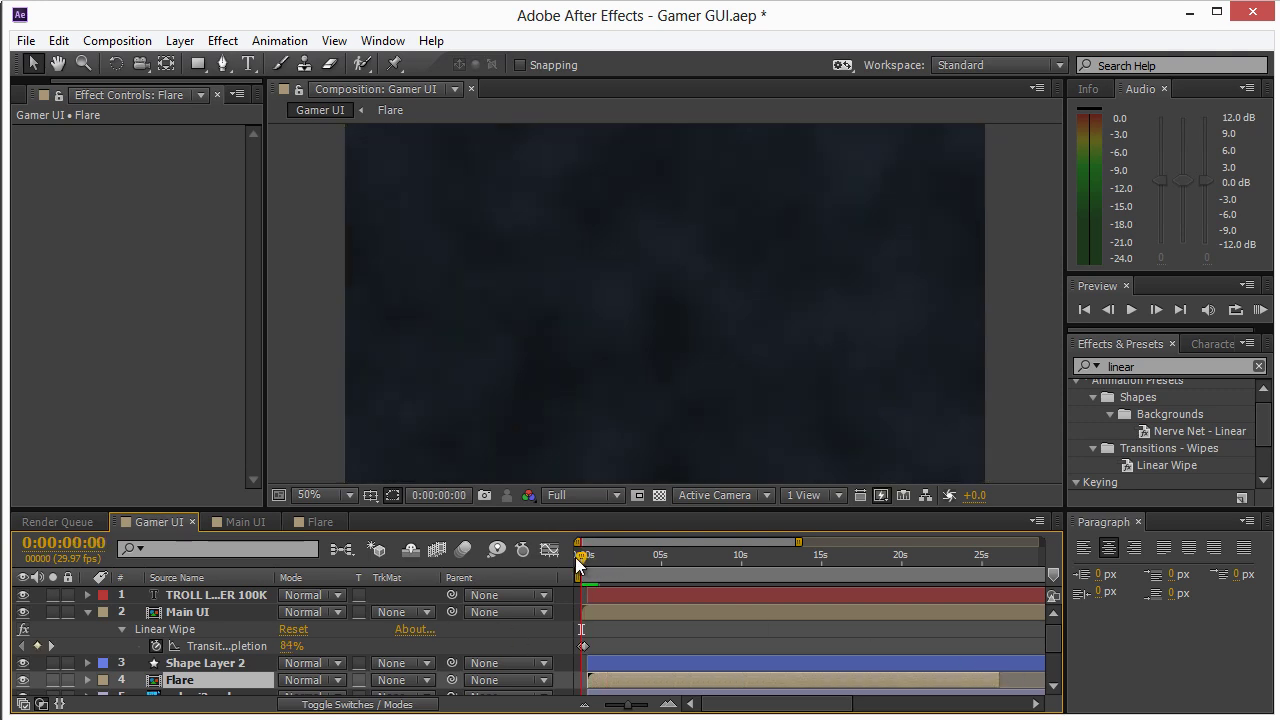
{"action": "left_click", "coordinate": [611, 595]}
{"action": "left_click", "coordinate": [615, 666]}
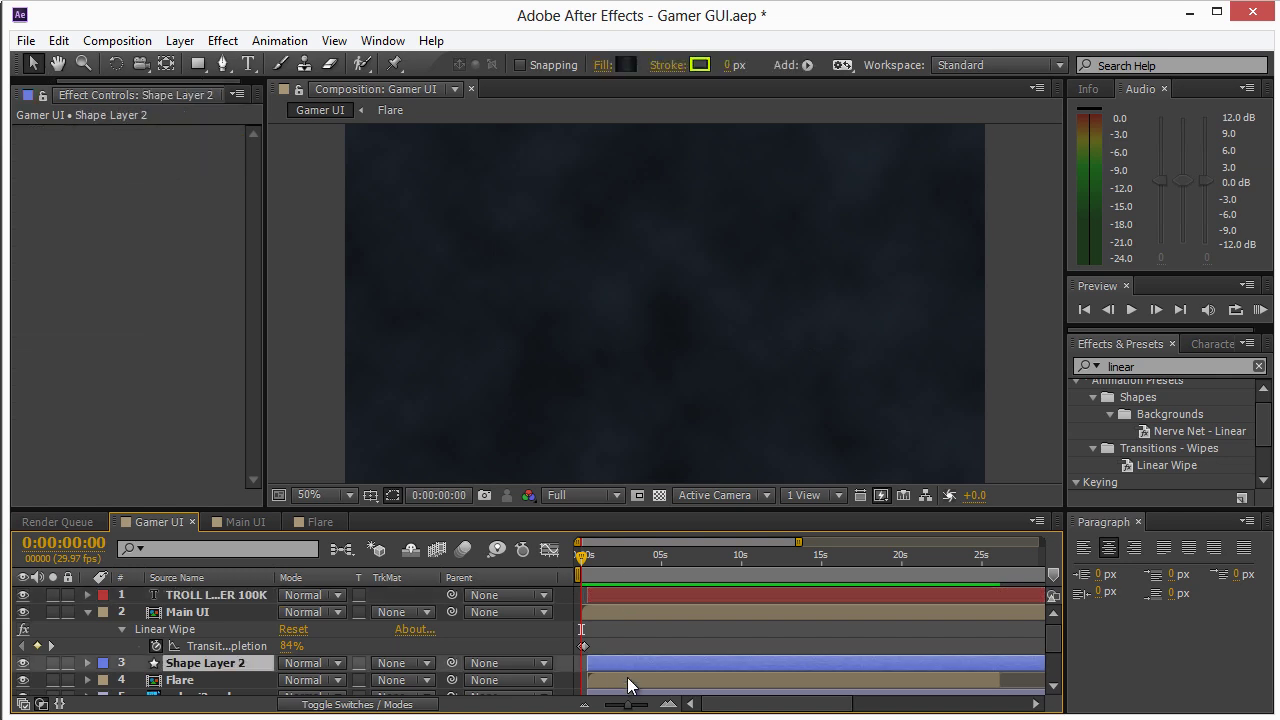
{"action": "left_click", "coordinate": [627, 682], "text": "shift"}
{"action": "left_click", "coordinate": [612, 591], "text": "ctrl"}
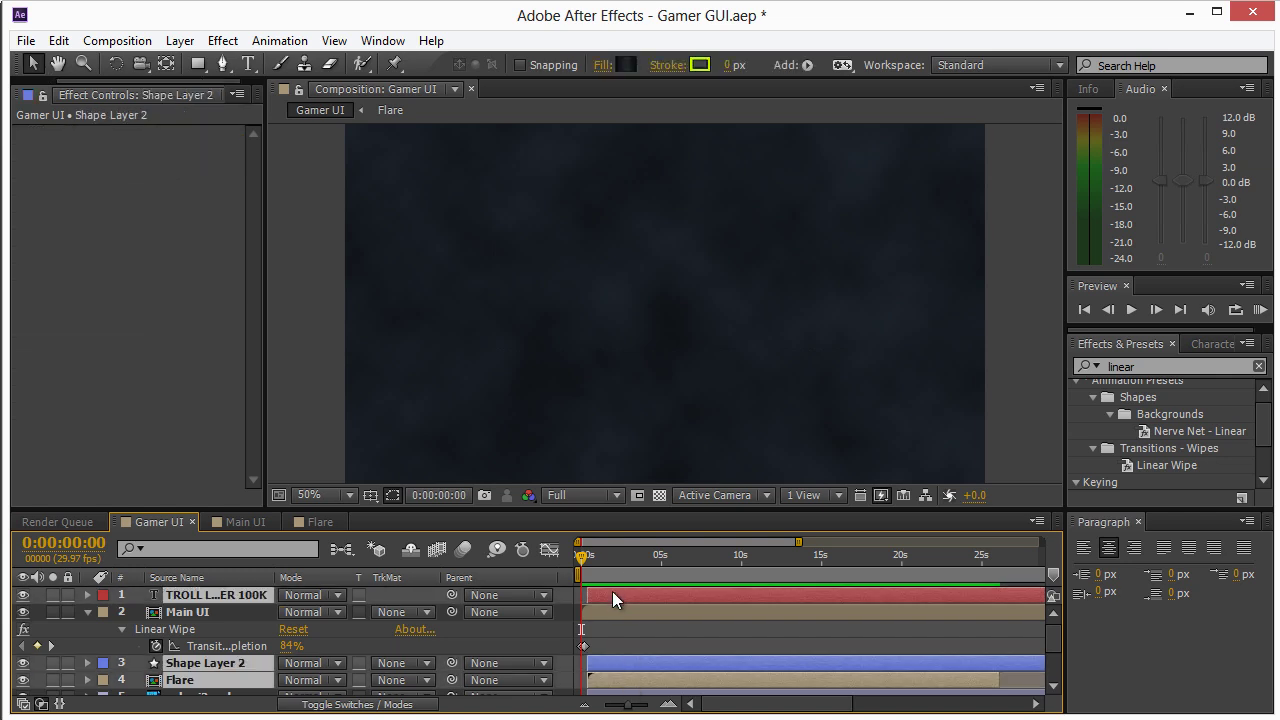
{"action": "scroll", "coordinate": [630, 640], "scroll_direction": "down", "scroll_amount": 2}
{"action": "left_click", "coordinate": [630, 640], "text": "ctrl"}
{"action": "left_click", "coordinate": [625, 665], "text": "ctrl"}
{"action": "scroll", "coordinate": [624, 666], "scroll_direction": "down", "scroll_amount": 2}
{"action": "left_click", "coordinate": [619, 664], "text": "ctrl"}
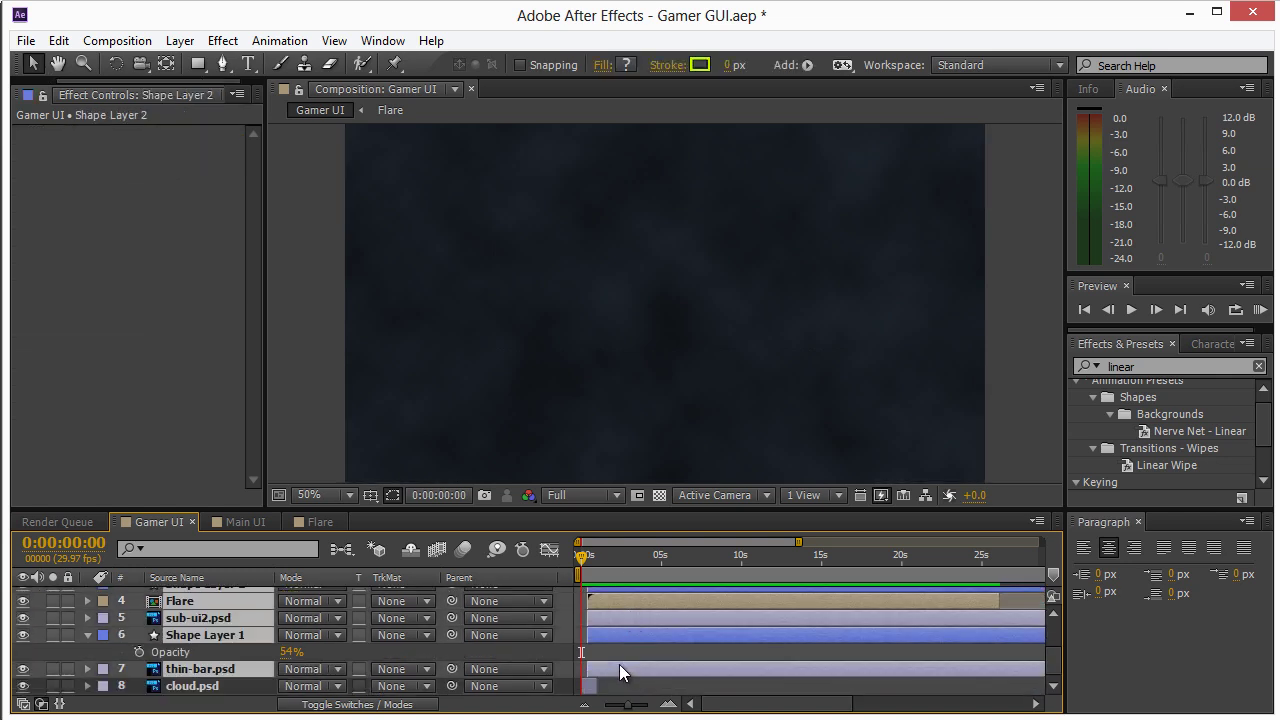
{"action": "scroll", "coordinate": [810, 648], "scroll_direction": "up", "scroll_amount": 5}
Step: Push the selected layers a few seconds later and preview the new timing
{"action": "left_click_drag", "start_coordinate": [632, 591], "coordinate": [696, 591]}
{"action": "mouse_move", "coordinate": [581, 556]}
{"action": "left_mouse_down"}
{"action": "mouse_move", "coordinate": [592, 556]}
{"action": "mouse_move", "coordinate": [576, 554]}
{"action": "left_mouse_up"}
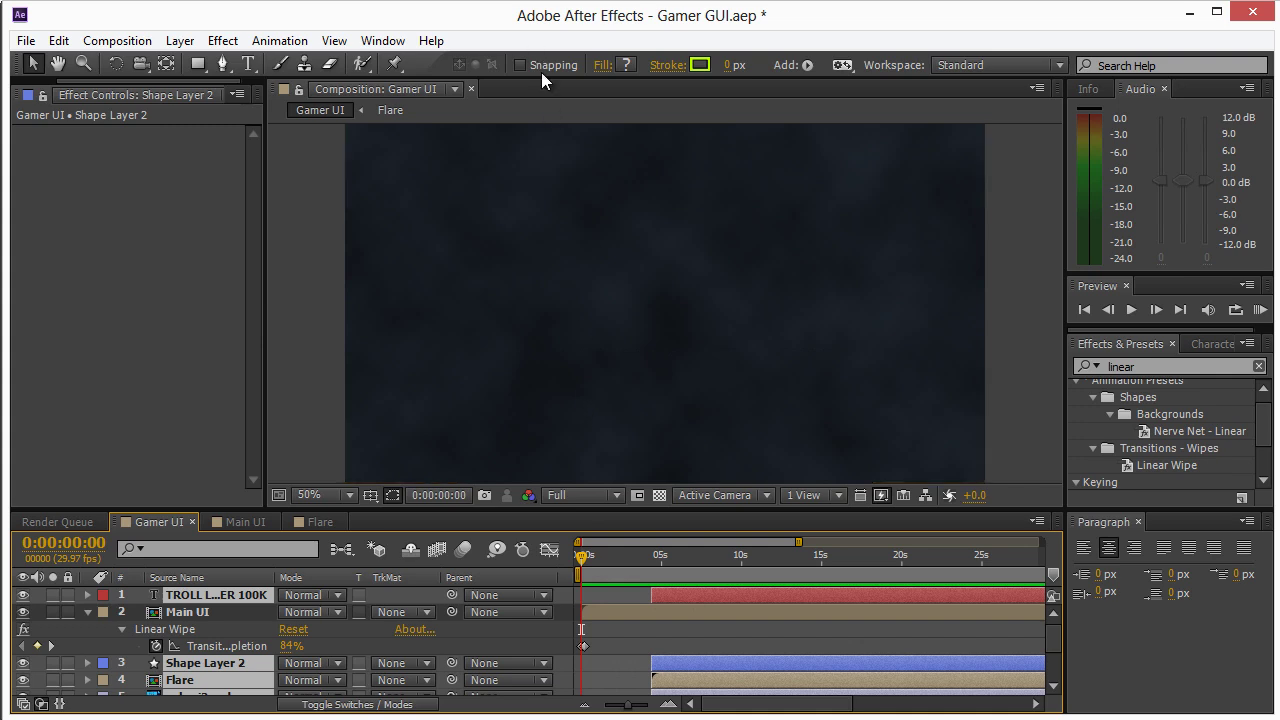
{"action": "key", "text": "space"}
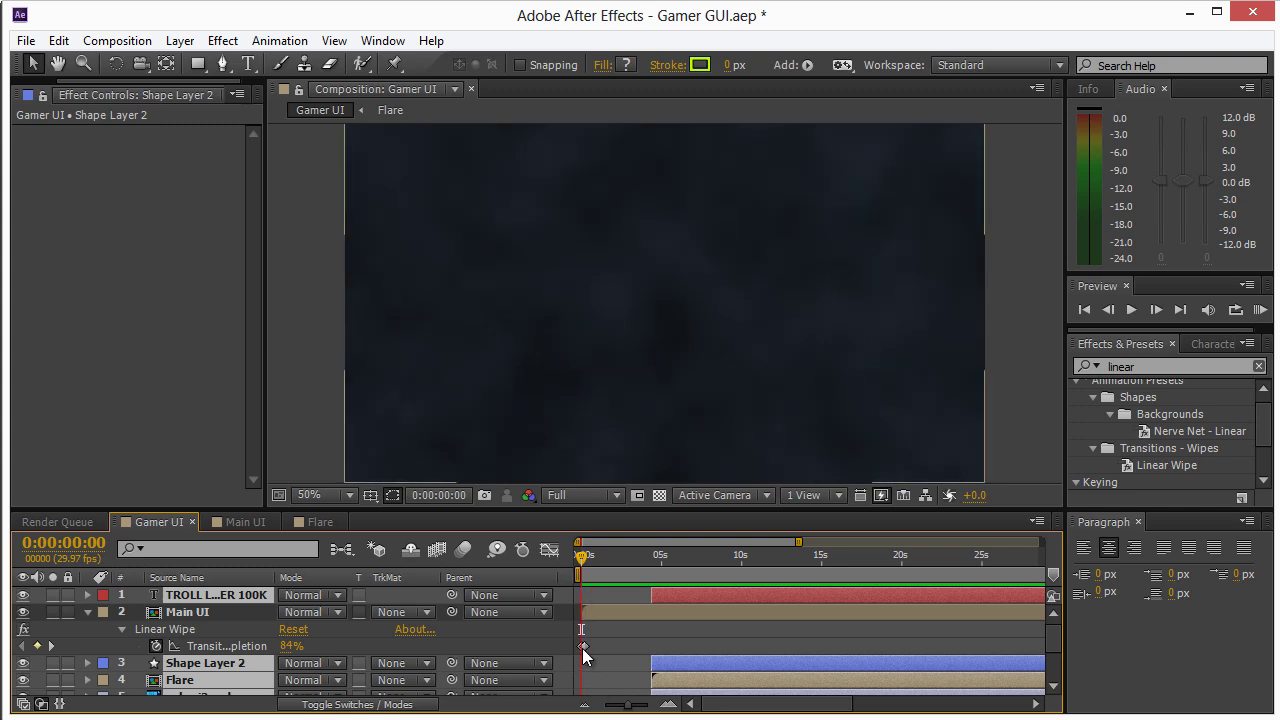
Step: Select both Transition Completion keyframes on the Main UI layer
{"action": "left_click", "coordinate": [583, 647]}
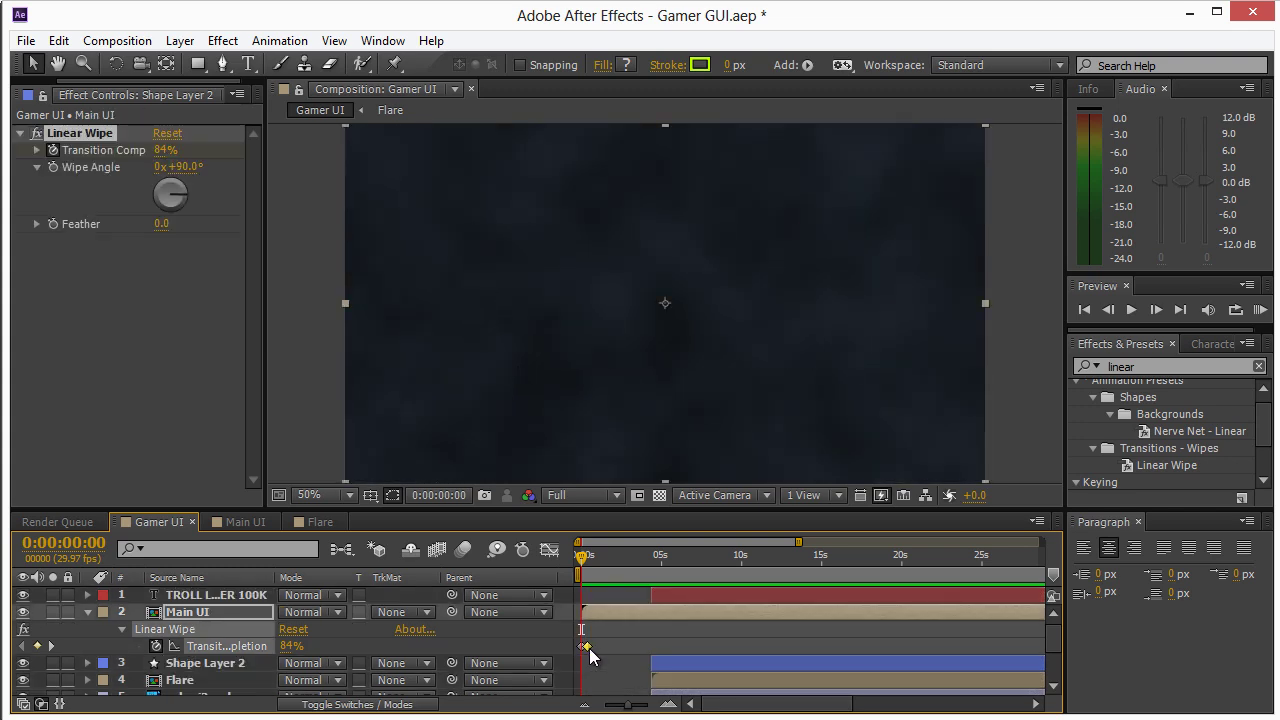
{"action": "left_click", "coordinate": [591, 648]}
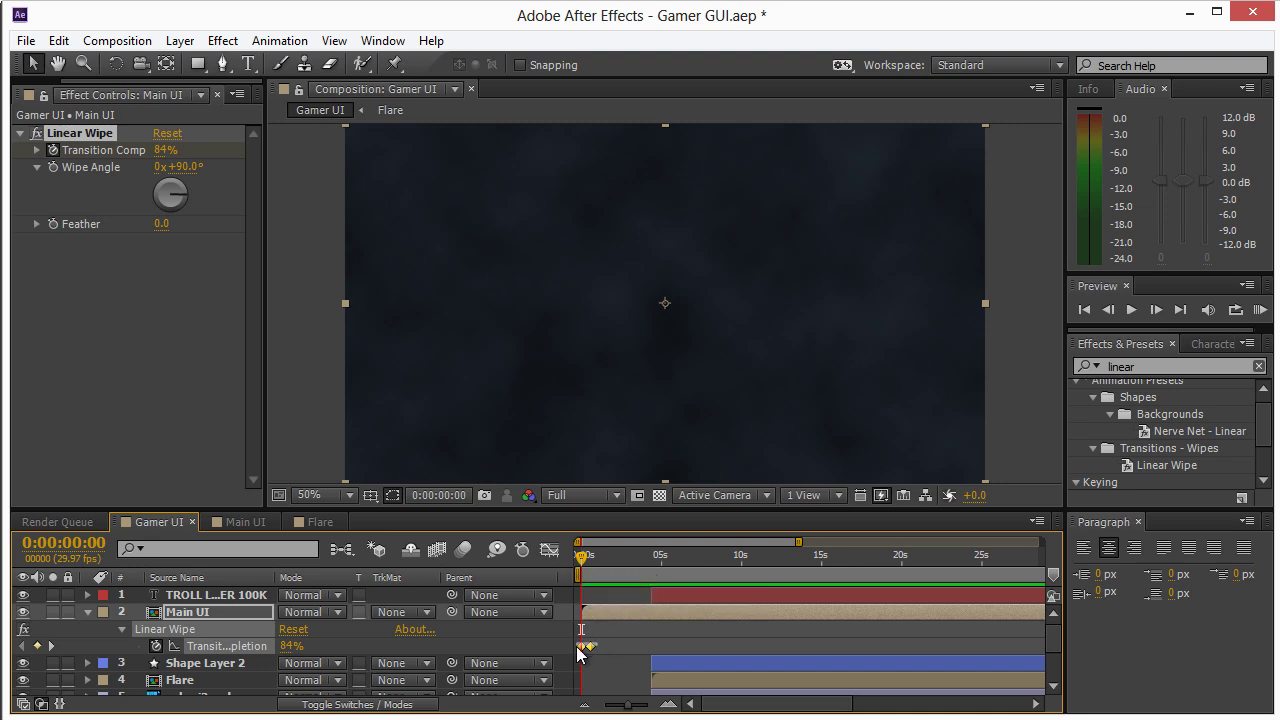
Step: Apply Keyframe Assistant > Easy Ease In to the Main UI wipe keyframes and scrub to check
{"action": "right_click", "coordinate": [589, 646]}
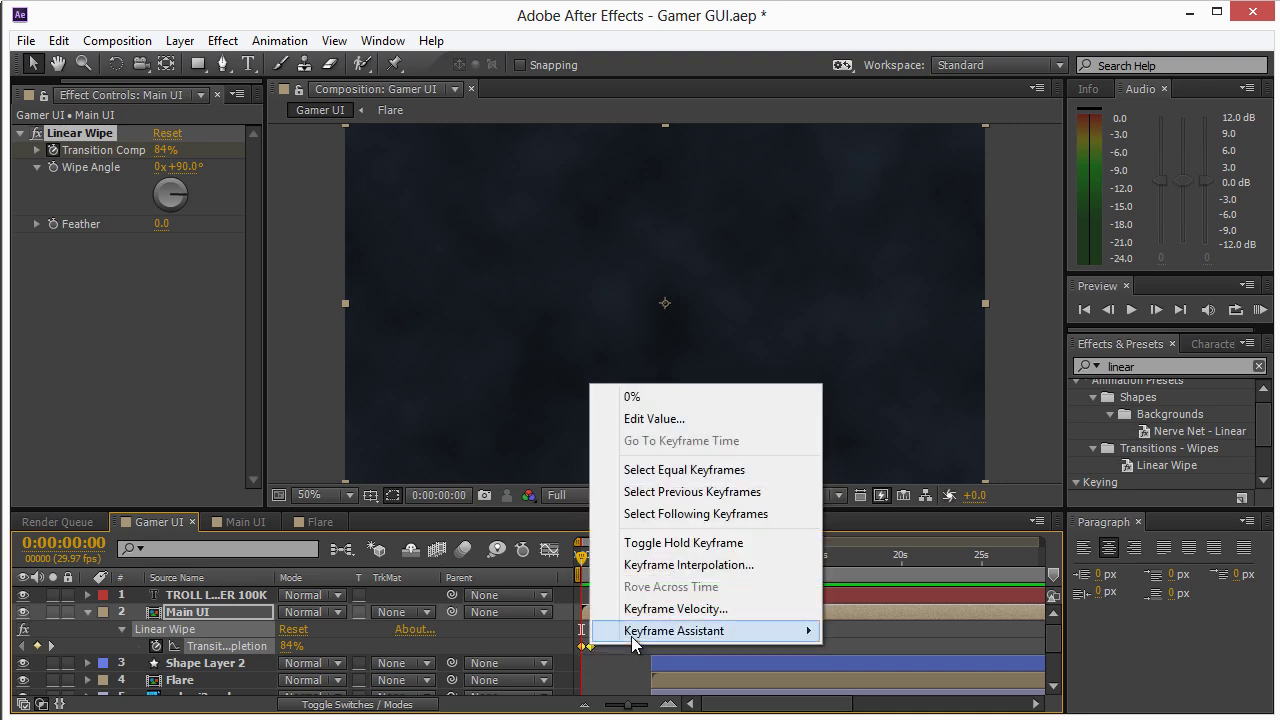
{"action": "mouse_move", "coordinate": [700, 631]}
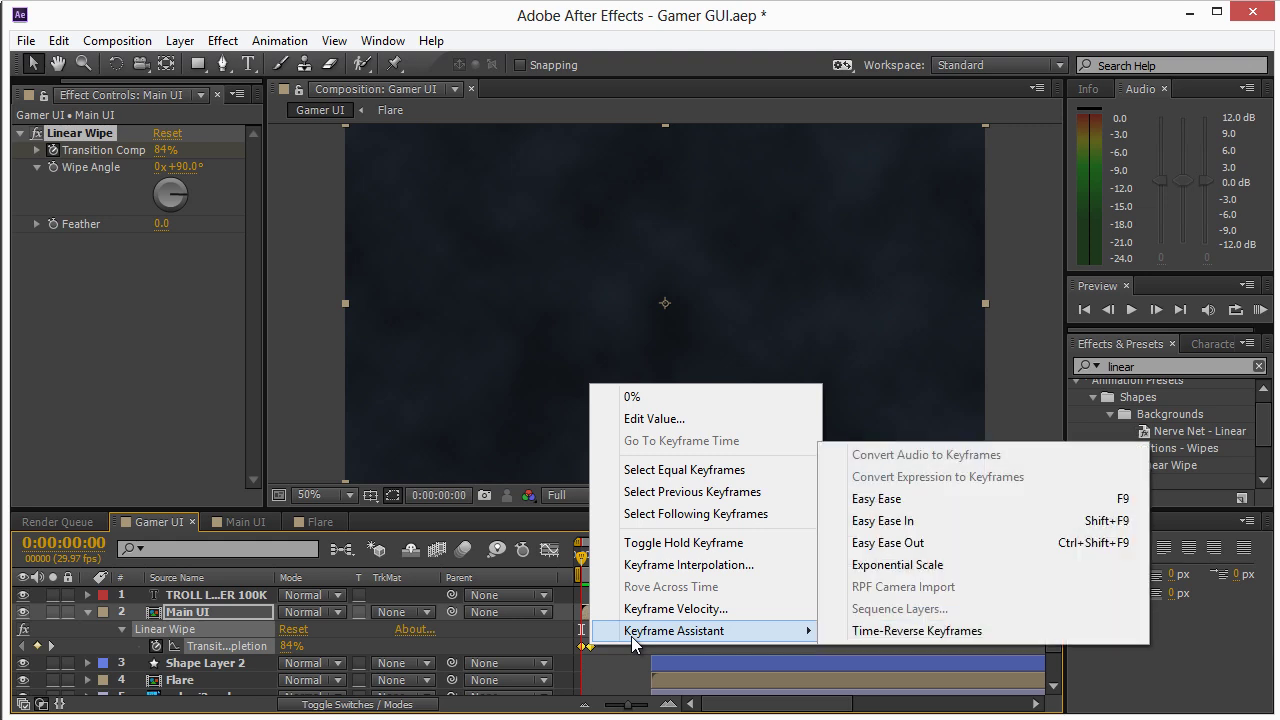
{"action": "left_click", "coordinate": [913, 522]}
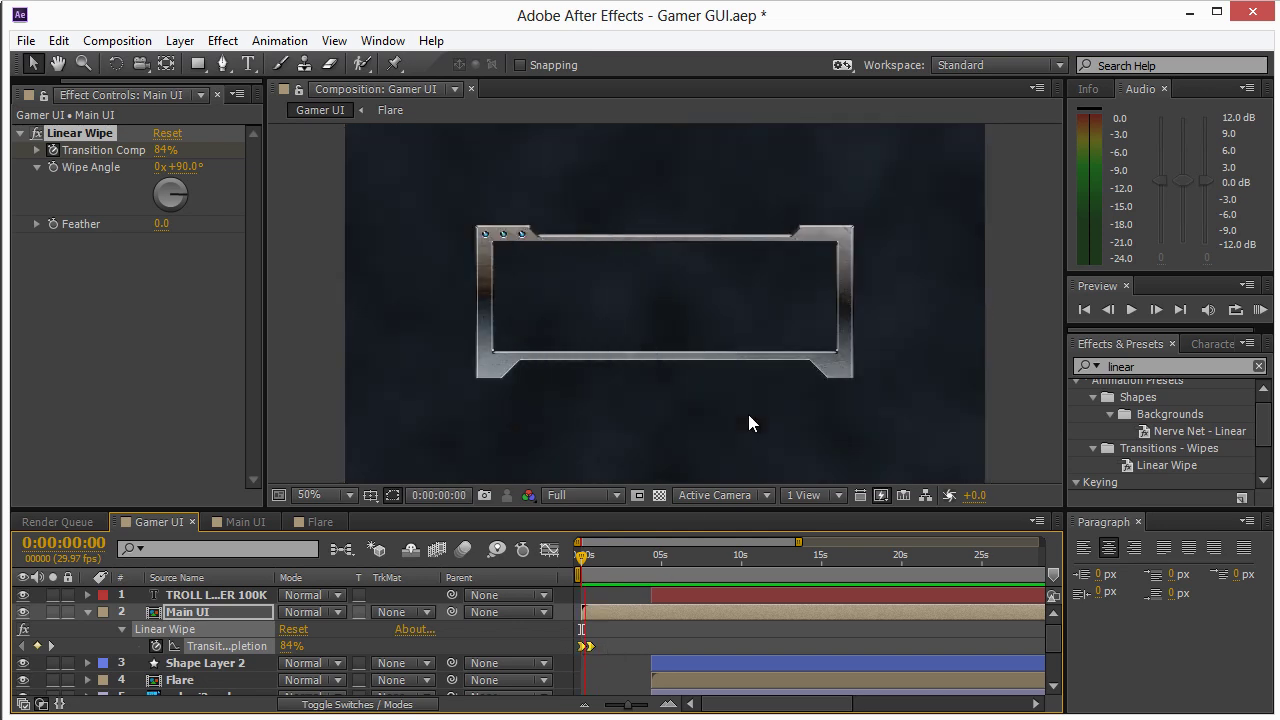
{"action": "mouse_move", "coordinate": [576, 560]}
{"action": "left_mouse_down"}
{"action": "mouse_move", "coordinate": [605, 558]}
{"action": "mouse_move", "coordinate": [594, 559]}
{"action": "left_mouse_up"}
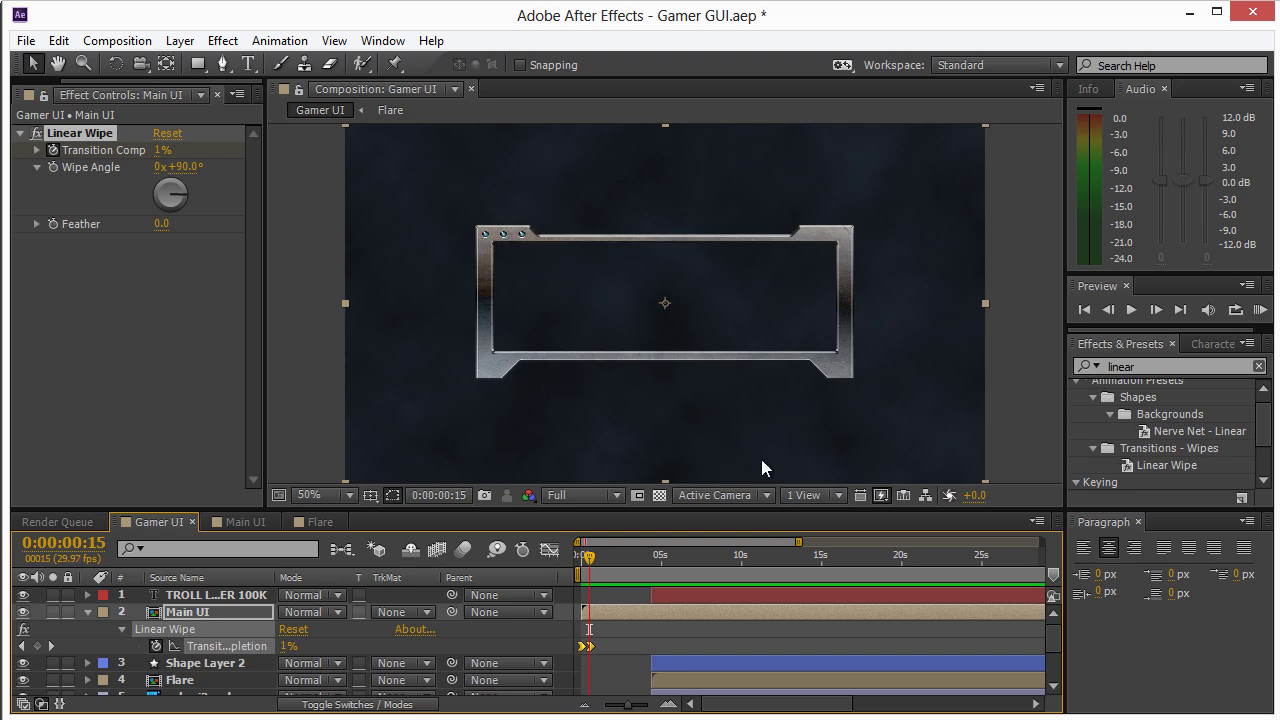
{"action": "left_click", "coordinate": [658, 666]}
{"action": "left_click", "coordinate": [666, 555]}
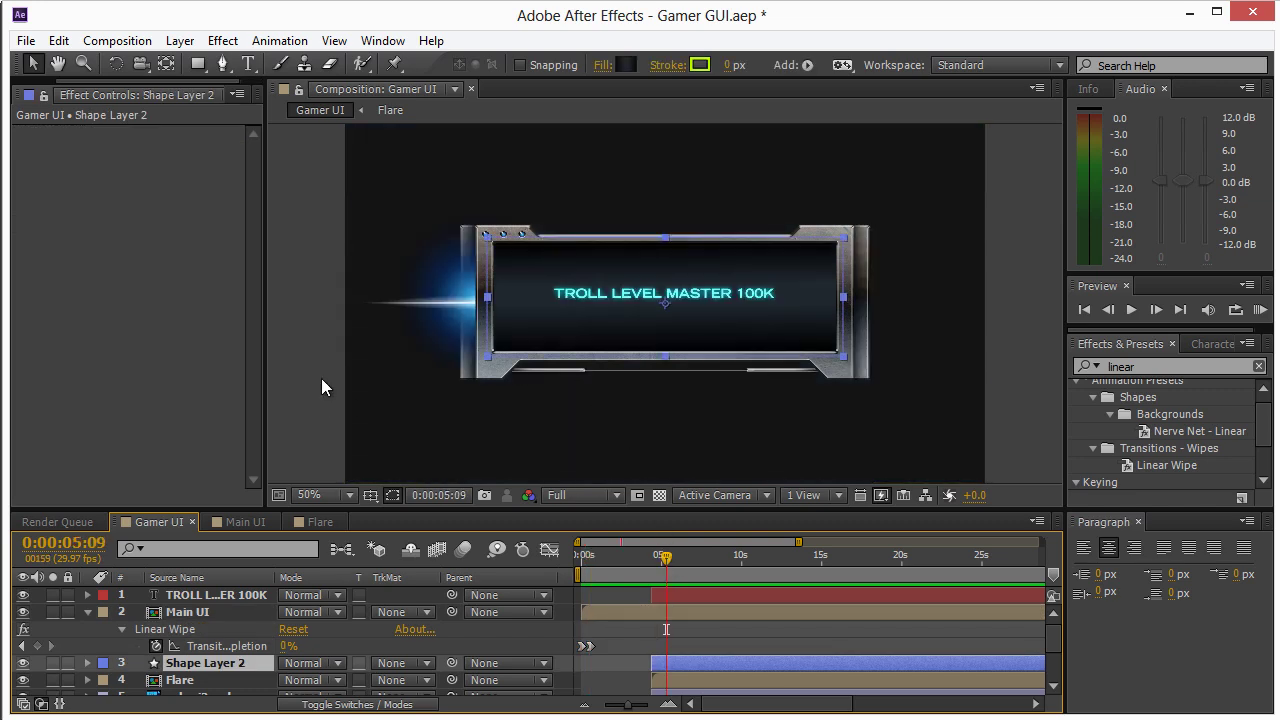
{"action": "left_click", "coordinate": [568, 373]}
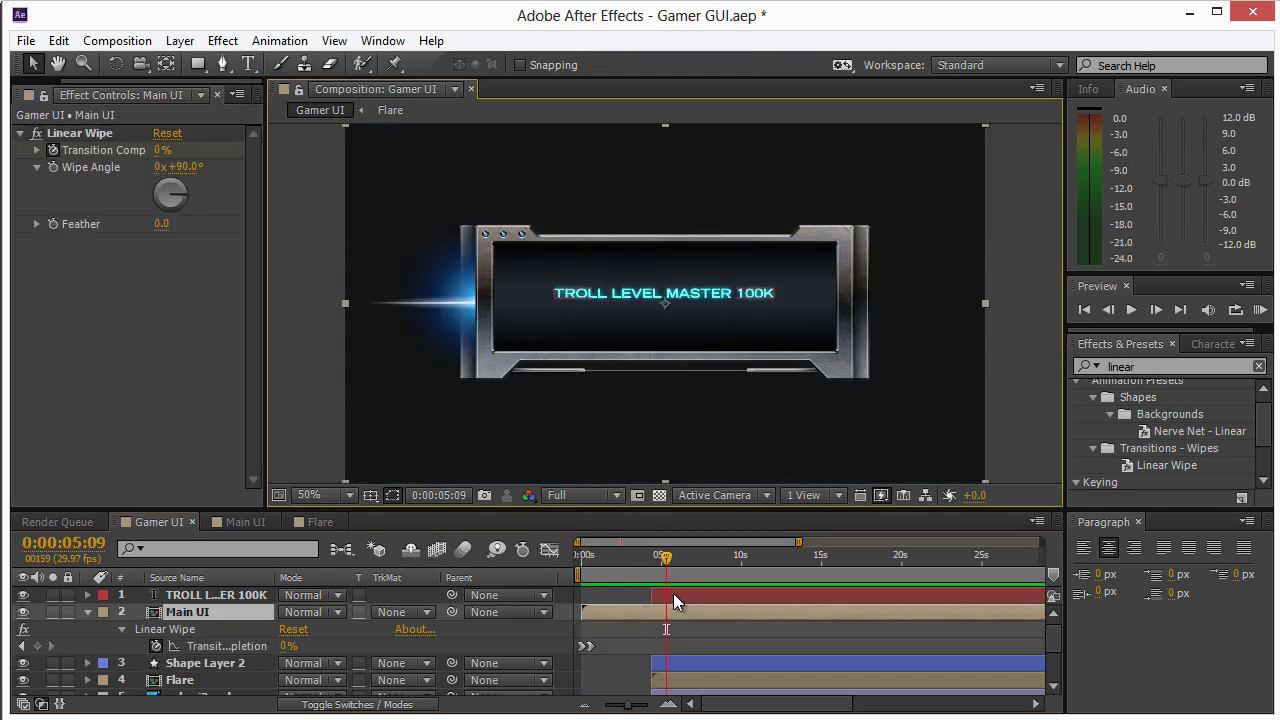
{"action": "left_click", "coordinate": [673, 596]}
{"action": "scroll", "coordinate": [672, 630], "scroll_direction": "down", "scroll_amount": 1}
{"action": "left_click", "coordinate": [673, 650]}
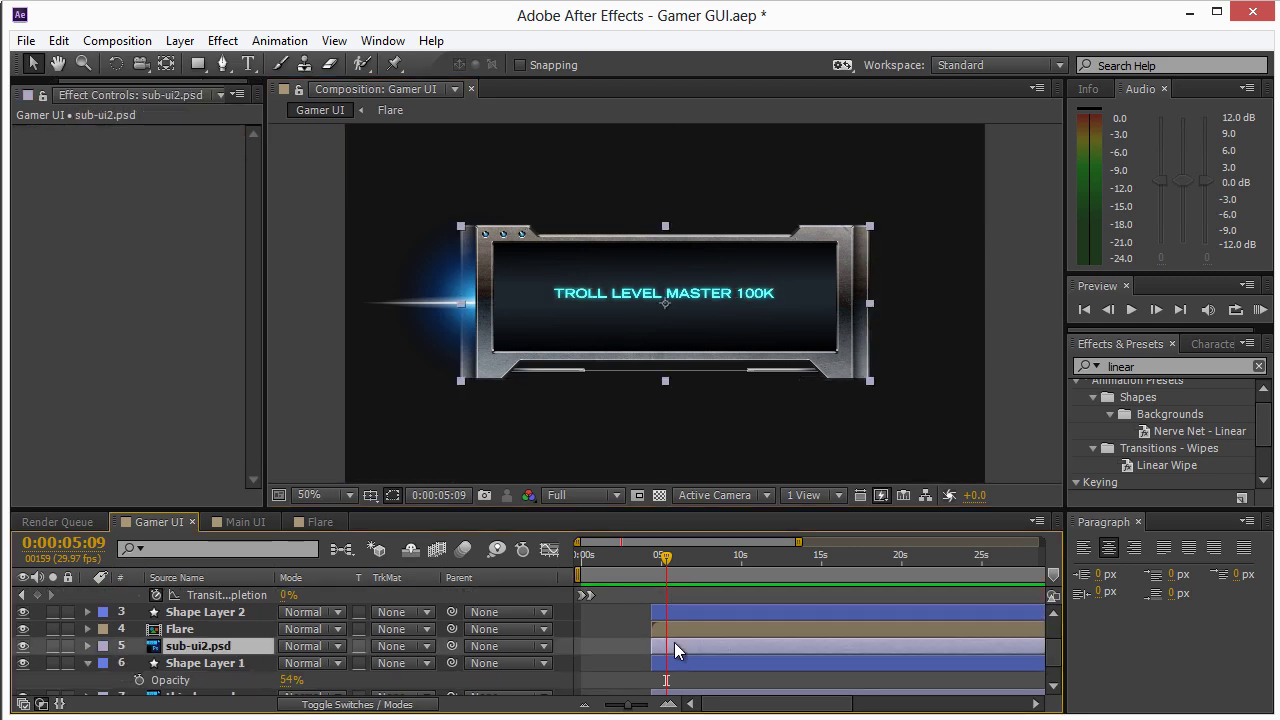
Step: Move thin-bar.psd's start to near 0s so the bars appear during the frame wipe-in
{"action": "left_click", "coordinate": [675, 664]}
{"action": "scroll", "coordinate": [675, 676], "scroll_direction": "down", "scroll_amount": 1}
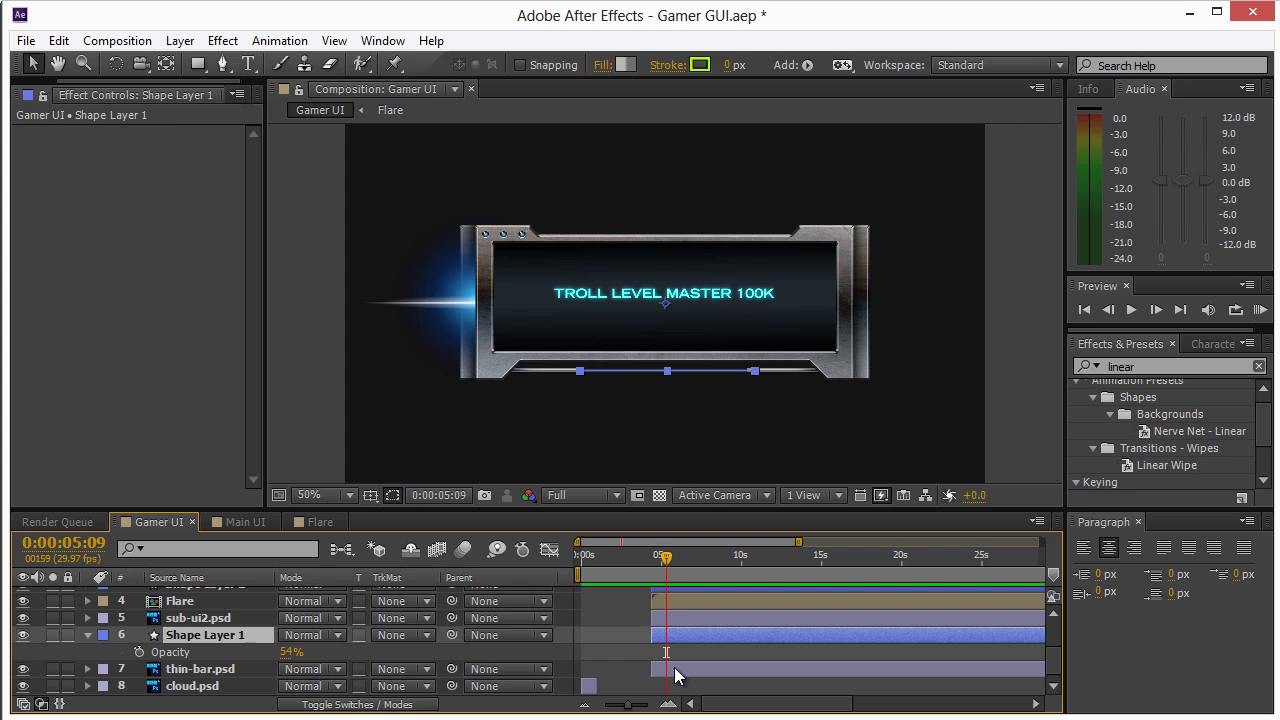
{"action": "left_click", "coordinate": [677, 670]}
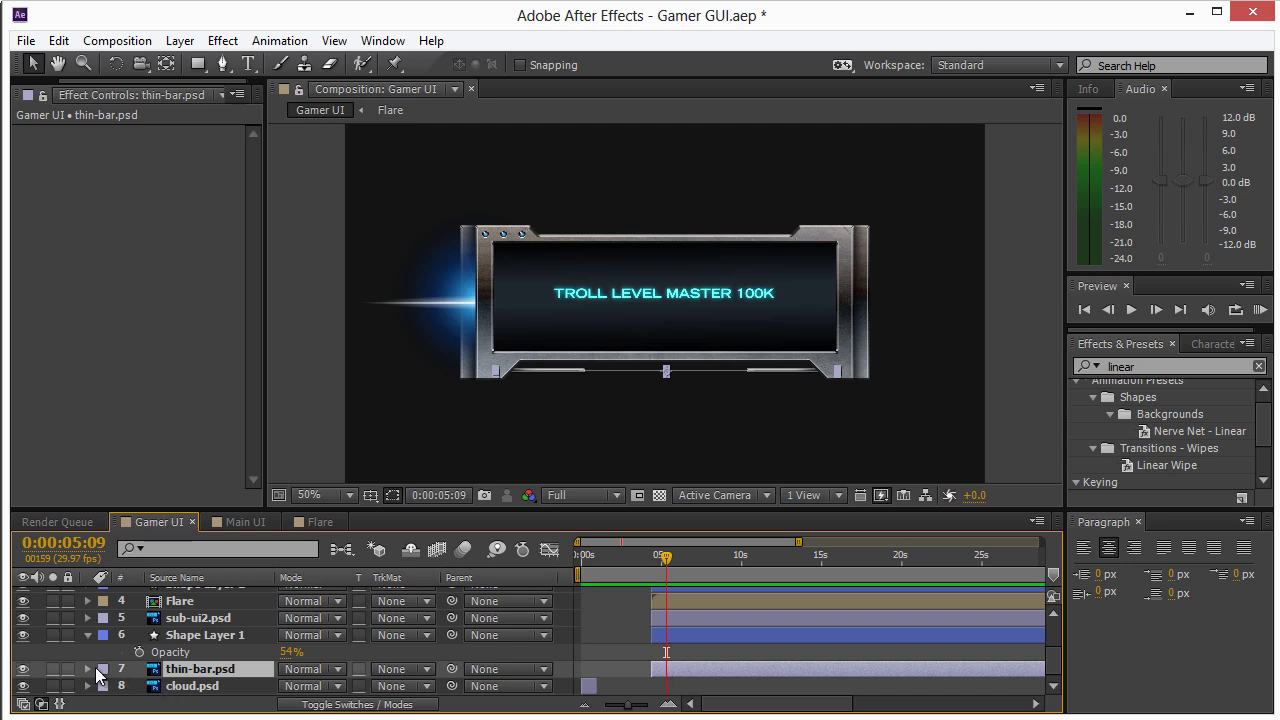
{"action": "left_click", "coordinate": [24, 669]}
{"action": "left_click", "coordinate": [24, 669]}
{"action": "left_click_drag", "start_coordinate": [694, 680], "coordinate": [642, 673]}
{"action": "mouse_move", "coordinate": [595, 556]}
{"action": "left_mouse_down"}
{"action": "mouse_move", "coordinate": [578, 554]}
{"action": "mouse_move", "coordinate": [589, 557]}
{"action": "left_mouse_up"}
{"action": "left_click_drag", "start_coordinate": [620, 662], "coordinate": [613, 666]}
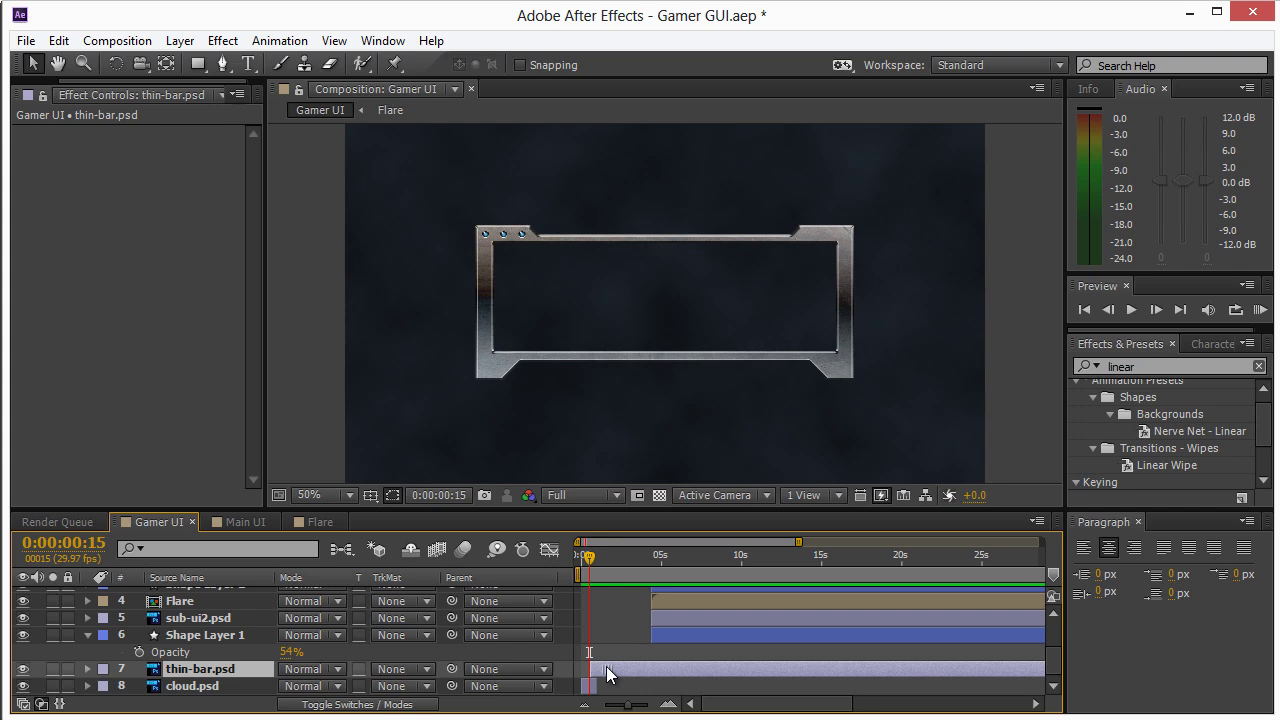
{"action": "left_click_drag", "start_coordinate": [584, 557], "coordinate": [585, 555]}
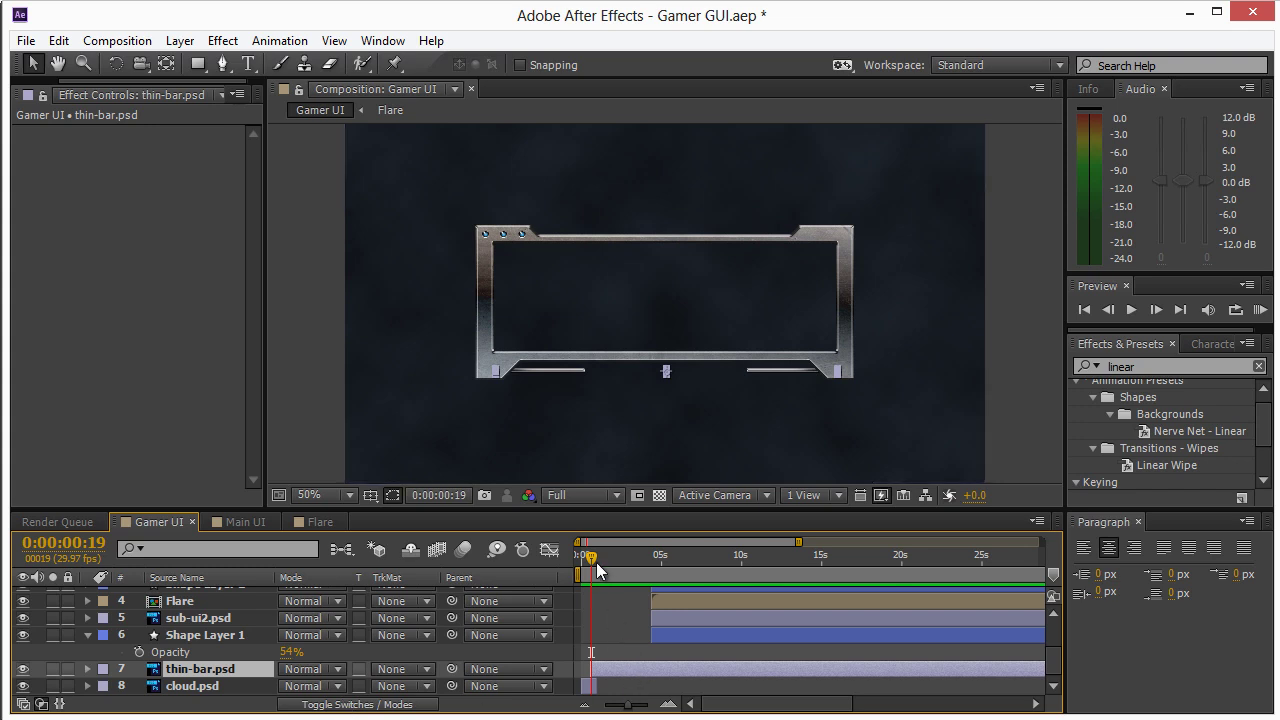
{"action": "mouse_move", "coordinate": [589, 556]}
{"action": "left_mouse_down"}
{"action": "mouse_move", "coordinate": [576, 558]}
{"action": "mouse_move", "coordinate": [588, 560]}
{"action": "left_mouse_up"}
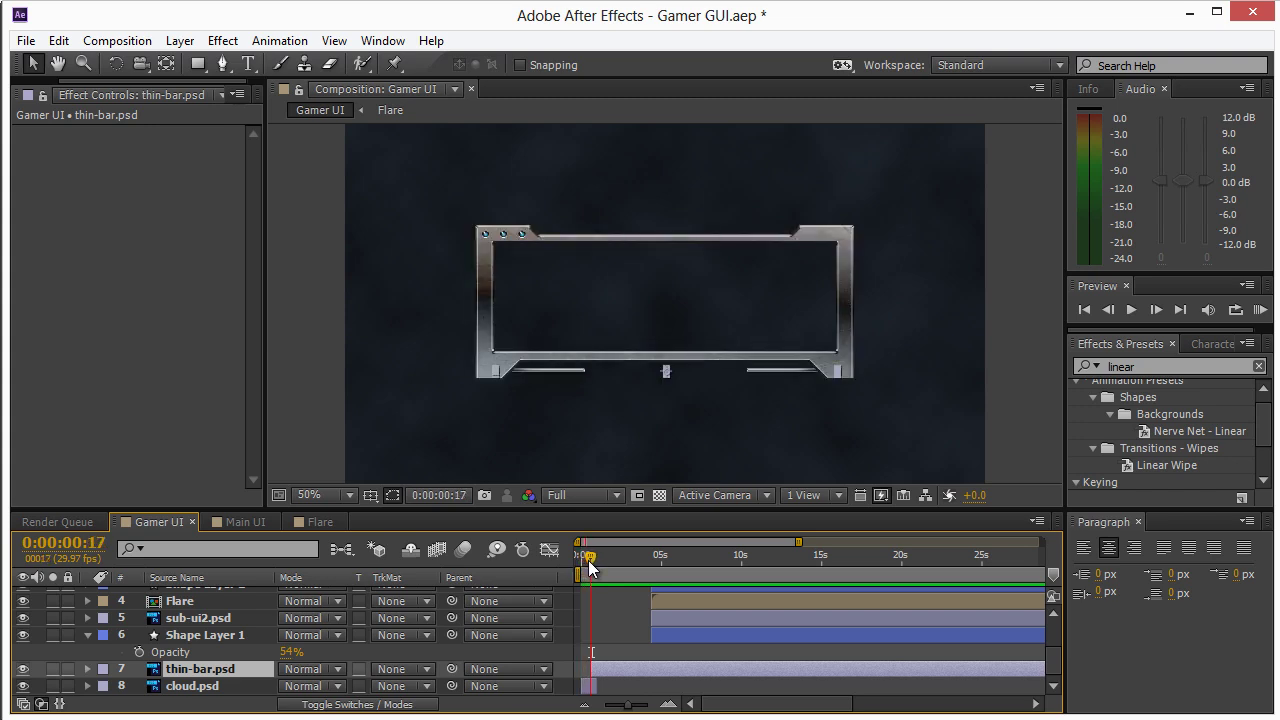
Step: Clear the old 'linear' search in Effects & Presets to list all categories
{"action": "left_click", "coordinate": [1150, 367]}
{"action": "left_click", "coordinate": [1101, 365]}
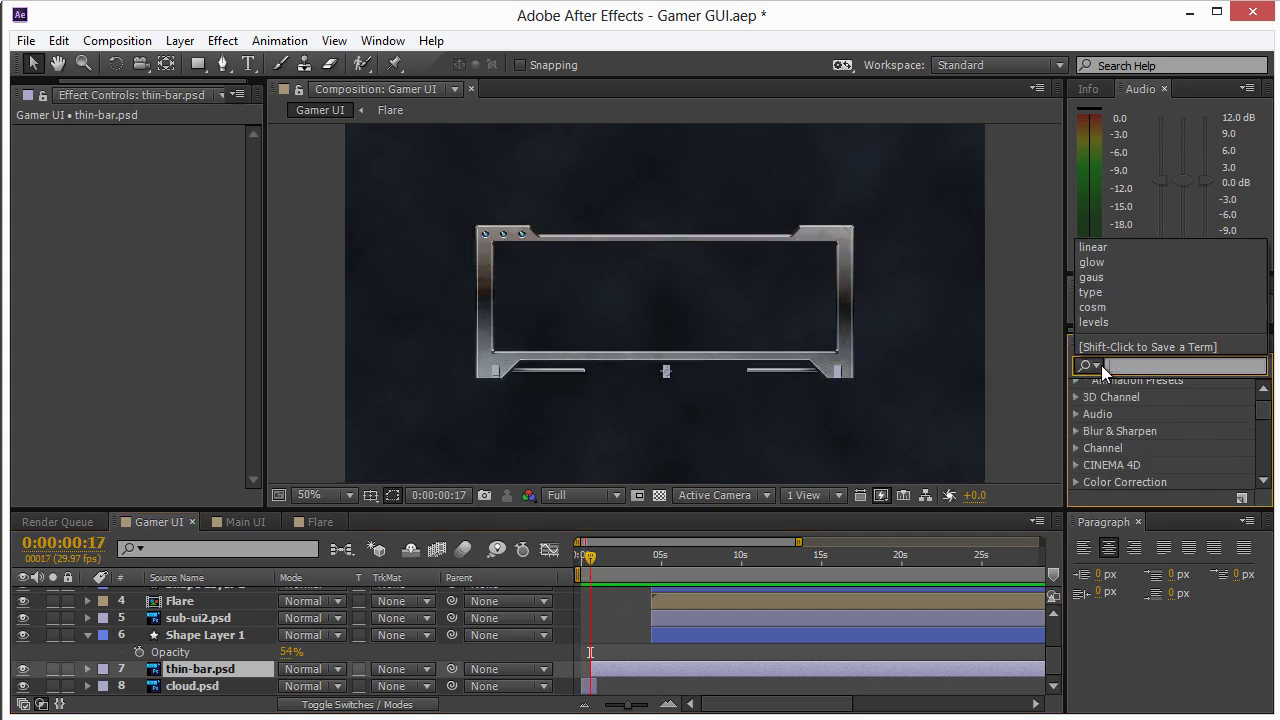
{"action": "key", "text": "BackSpace"}
{"action": "scroll", "coordinate": [1260, 416], "scroll_direction": "down", "scroll_amount": 6}
{"action": "scroll", "coordinate": [1262, 420], "scroll_direction": "up", "scroll_amount": 5}
{"action": "scroll", "coordinate": [1262, 422], "scroll_direction": "up", "scroll_amount": 2}
{"action": "scroll", "coordinate": [1262, 422], "scroll_direction": "down", "scroll_amount": 1}
{"action": "scroll", "coordinate": [1264, 405], "scroll_direction": "up", "scroll_amount": 1}
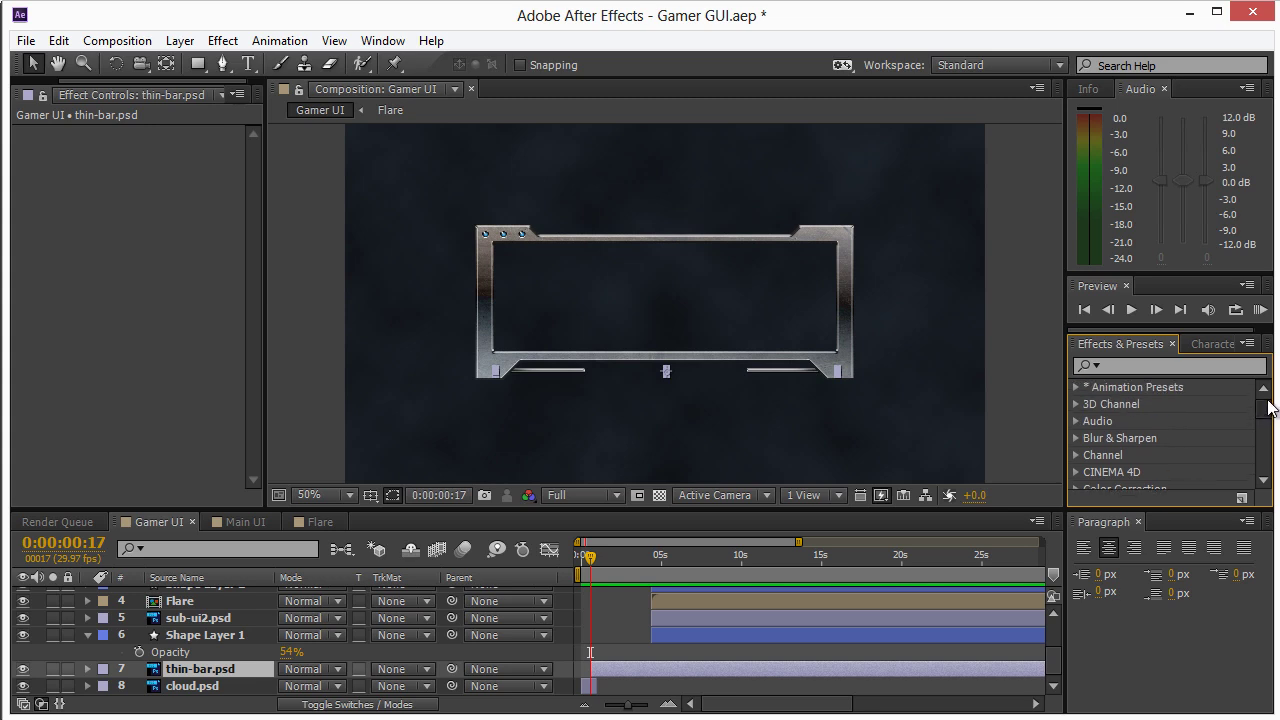
Step: Expand Animation Presets > Transitions - Wipes and select the Barn Doors preset
{"action": "left_click", "coordinate": [1073, 384]}
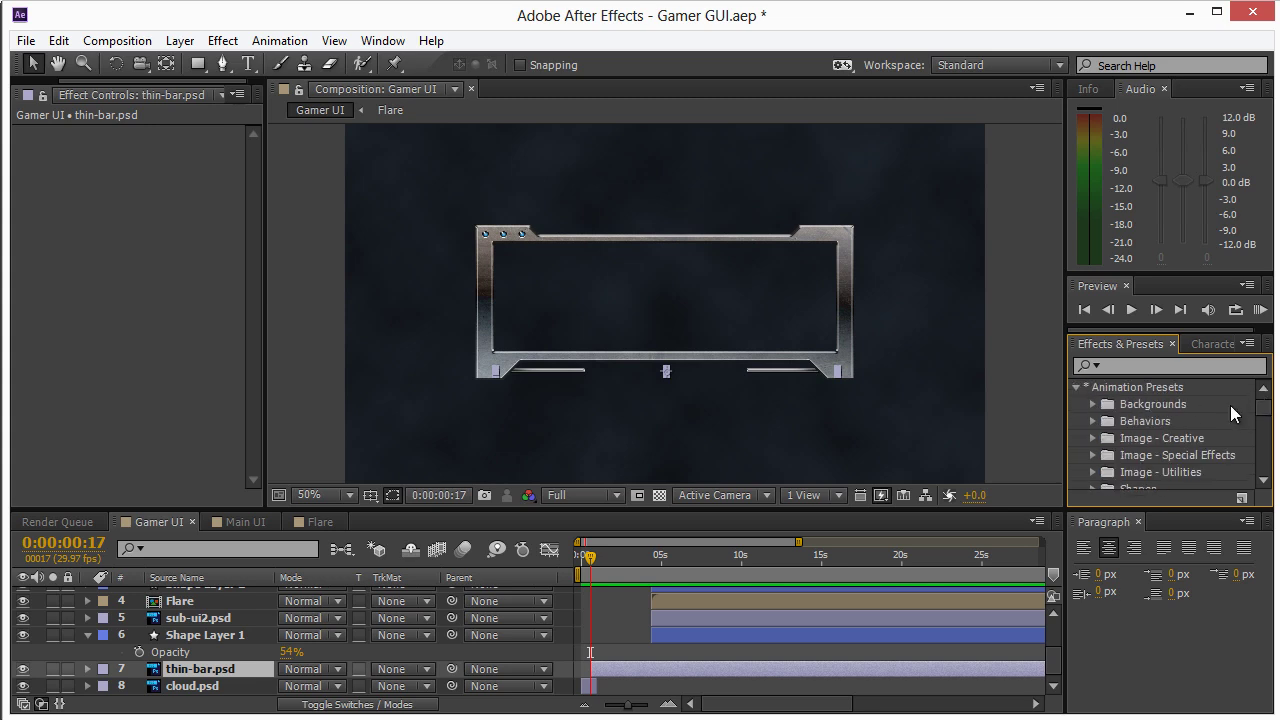
{"action": "scroll", "coordinate": [1262, 418], "scroll_direction": "down", "scroll_amount": 1}
{"action": "scroll", "coordinate": [1262, 418], "scroll_direction": "down", "scroll_amount": 3}
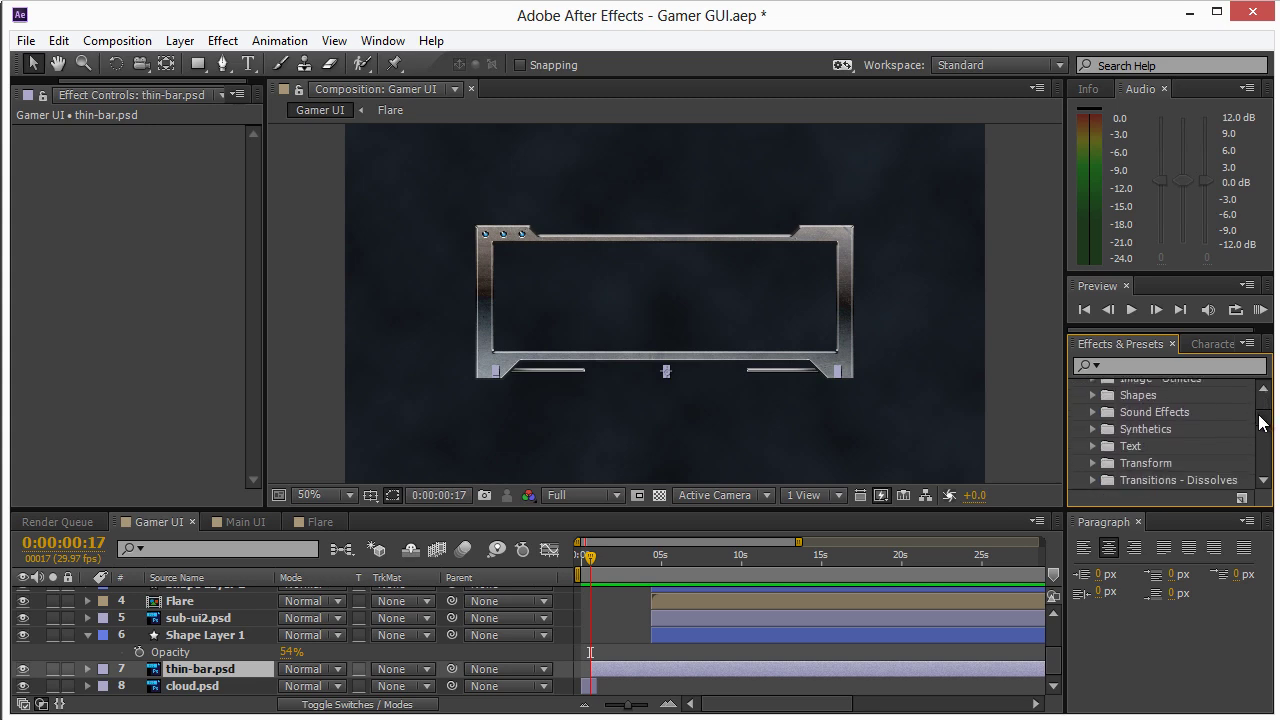
{"action": "scroll", "coordinate": [1262, 422], "scroll_direction": "down", "scroll_amount": 1}
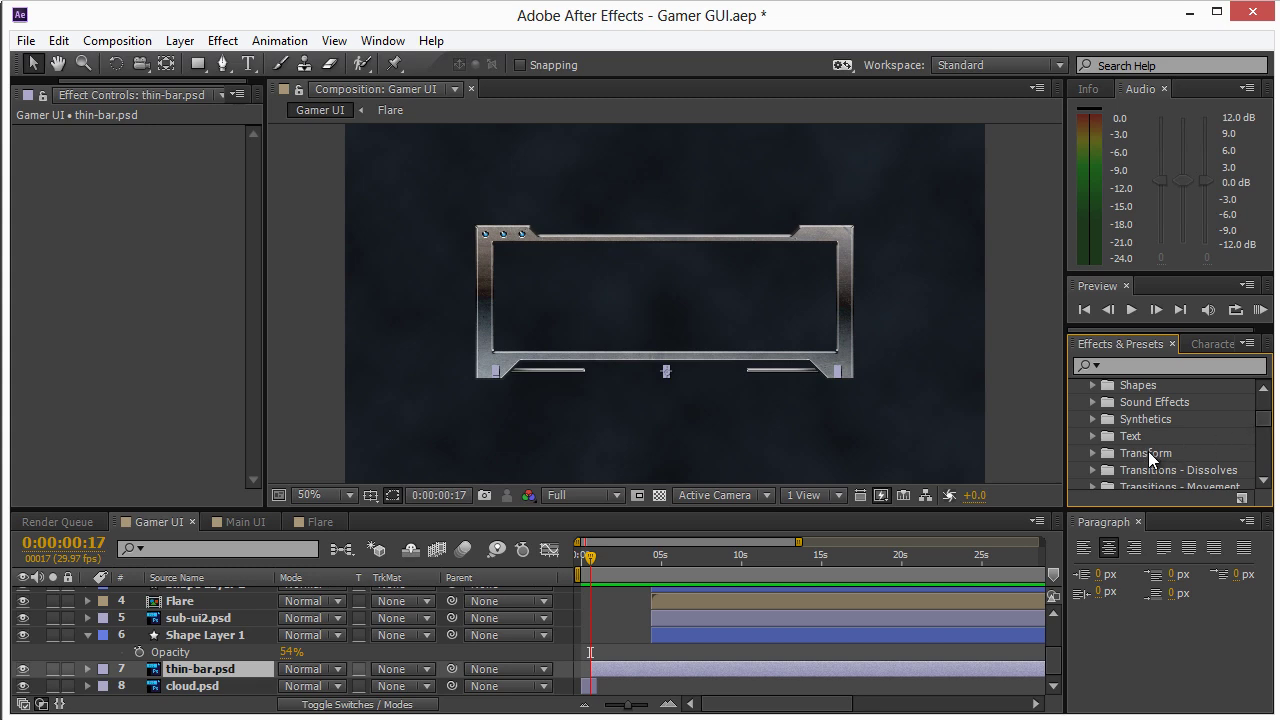
{"action": "scroll", "coordinate": [1260, 425], "scroll_direction": "down", "scroll_amount": 3}
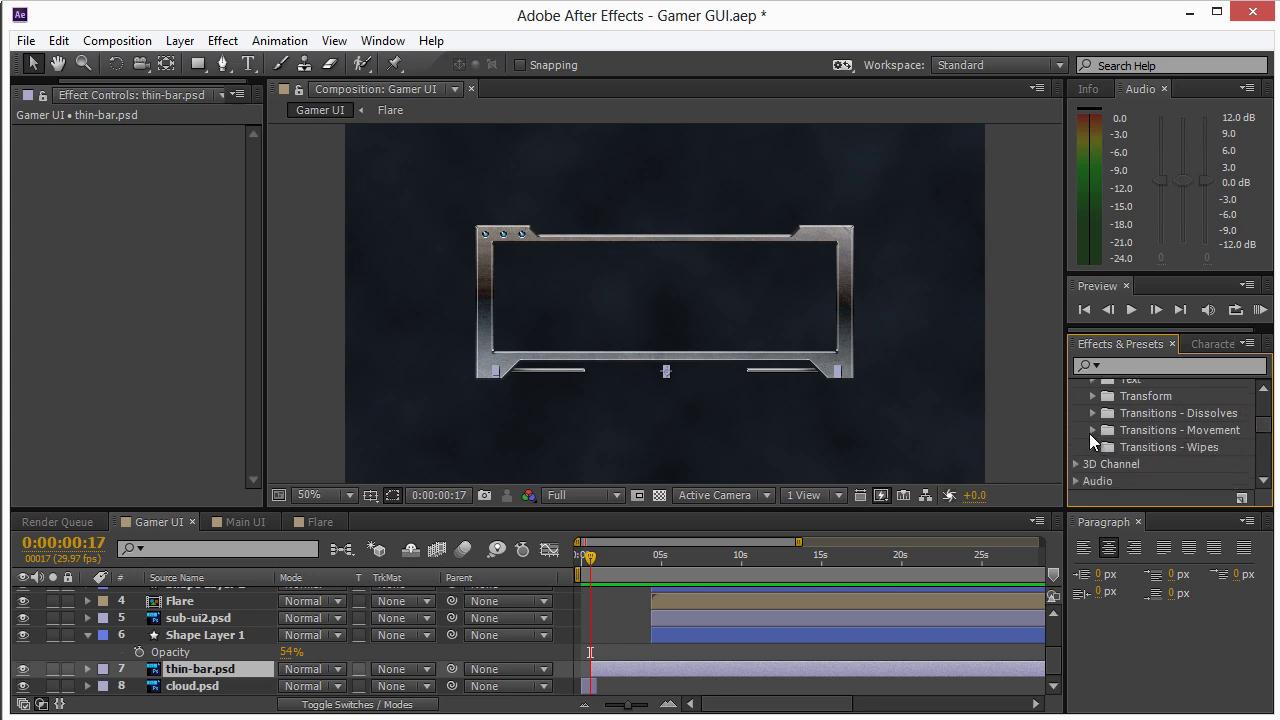
{"action": "left_click", "coordinate": [1092, 397]}
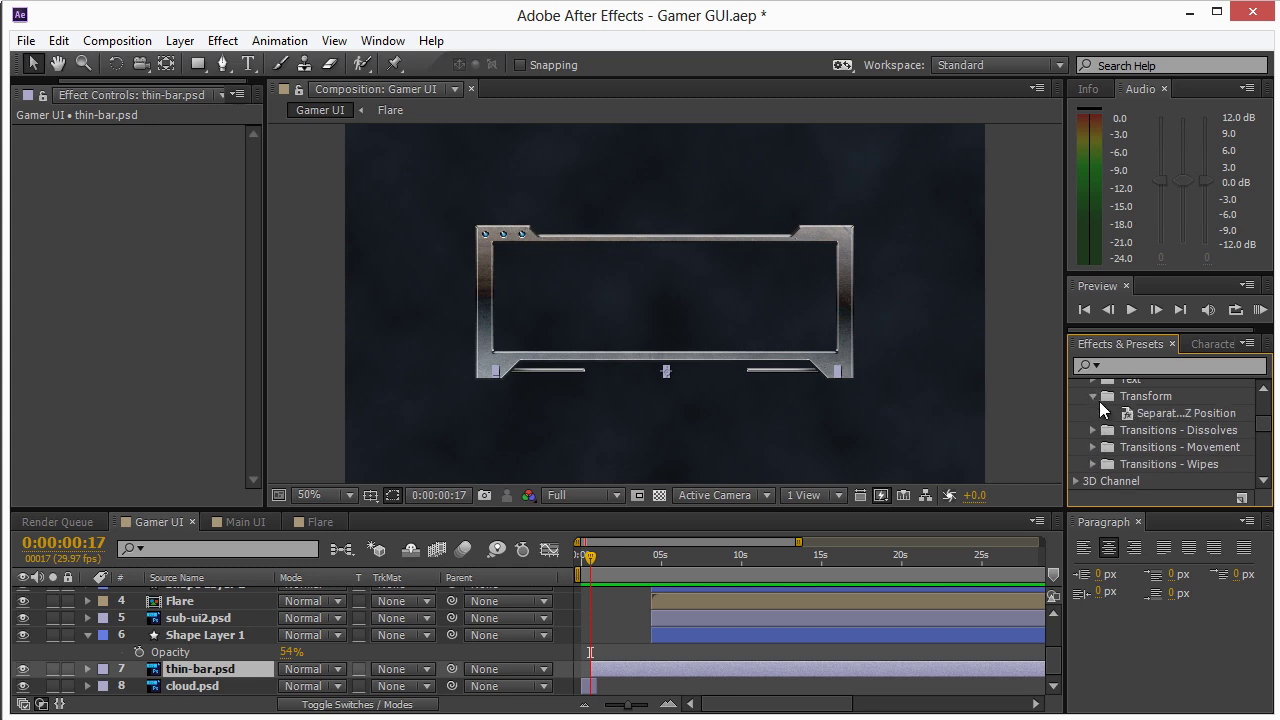
{"action": "left_click", "coordinate": [1092, 397]}
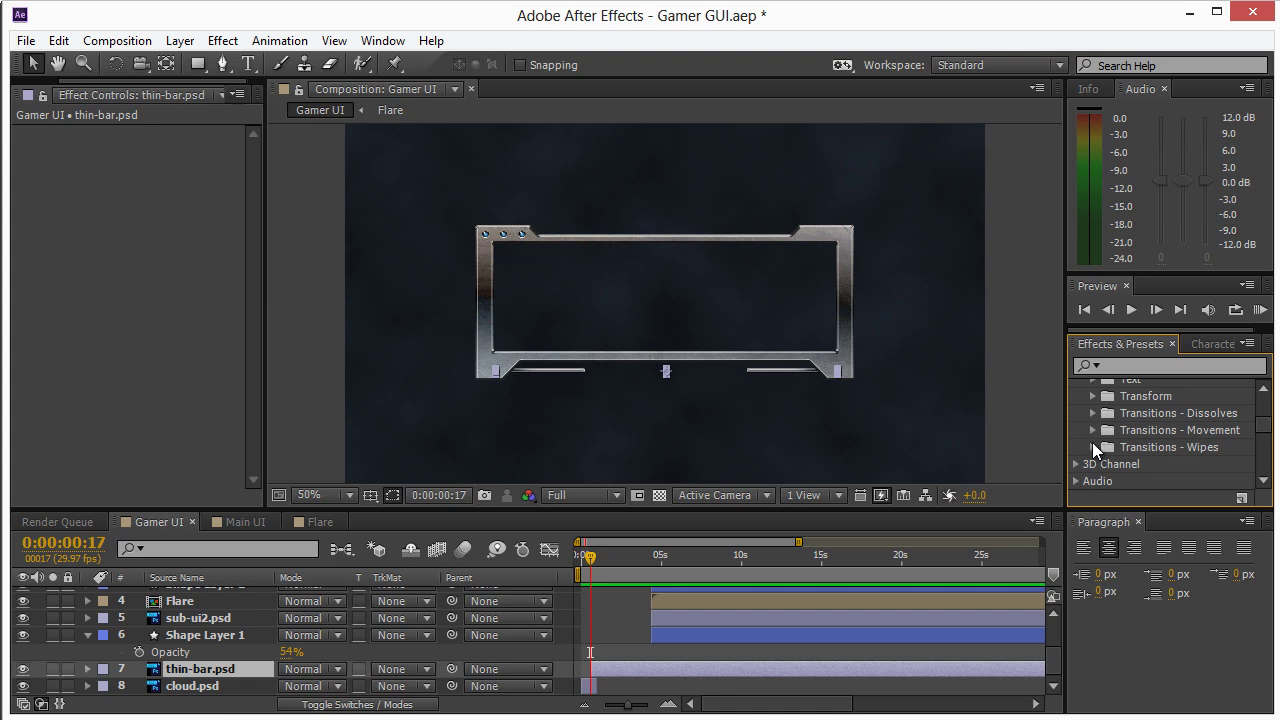
{"action": "left_click", "coordinate": [1093, 447]}
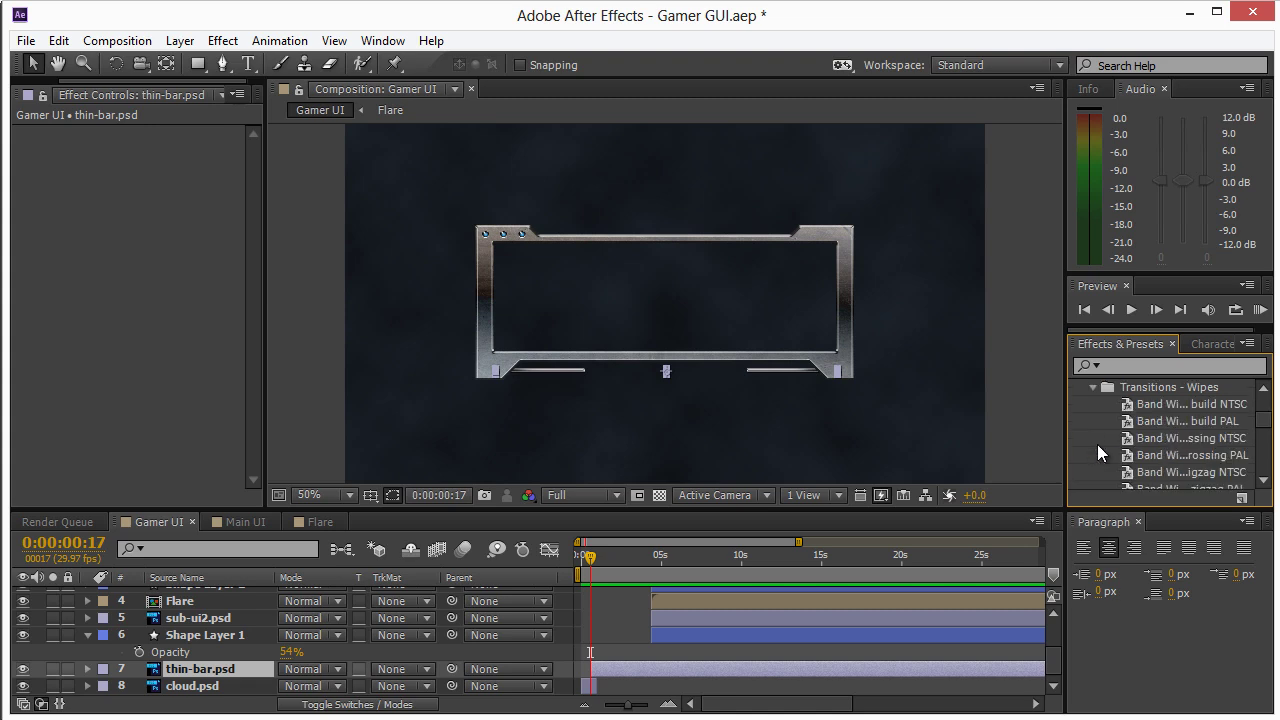
{"action": "scroll", "coordinate": [1175, 460], "scroll_direction": "down", "scroll_amount": 2}
{"action": "left_click", "coordinate": [1167, 416]}
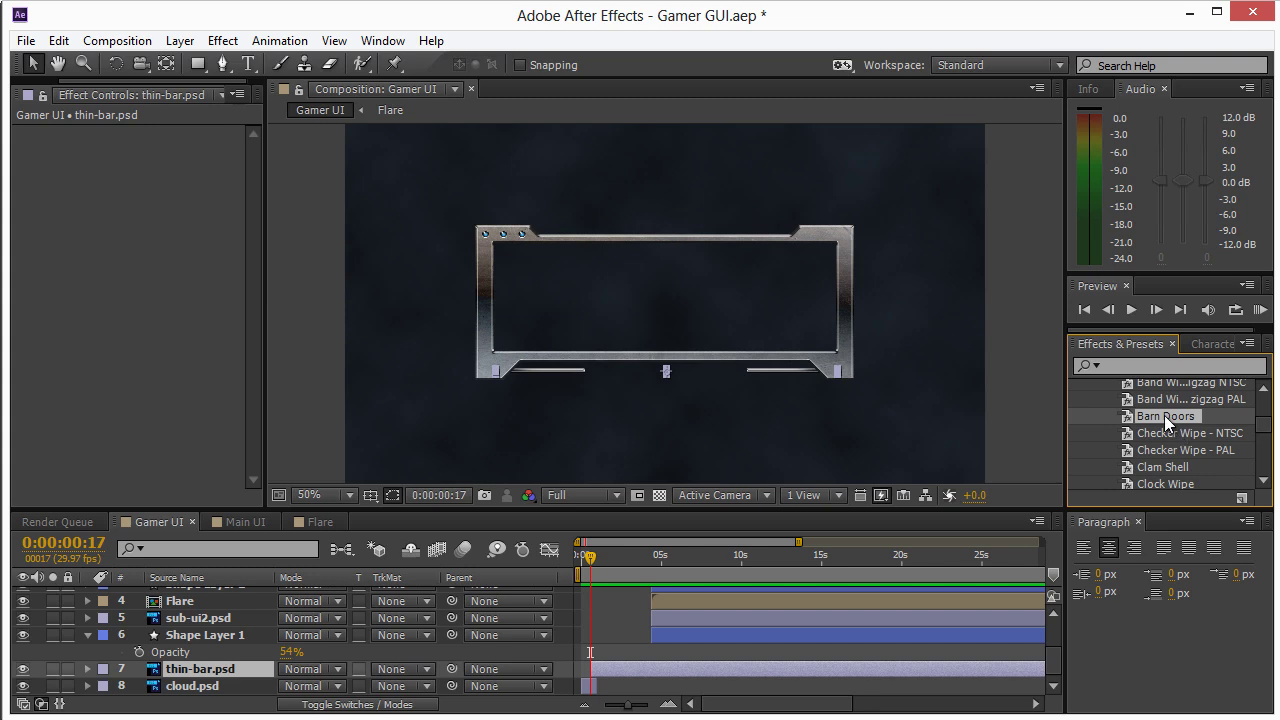
Step: Apply Barn Doors to thin-bar.psd and preview the bars wiping in around 0:00:01:13
{"action": "left_click_drag", "start_coordinate": [1164, 415], "coordinate": [213, 677]}
{"action": "mouse_move", "coordinate": [592, 556]}
{"action": "left_mouse_down"}
{"action": "mouse_move", "coordinate": [610, 560]}
{"action": "mouse_move", "coordinate": [561, 557]}
{"action": "mouse_move", "coordinate": [608, 558]}
{"action": "mouse_move", "coordinate": [577, 570]}
{"action": "left_mouse_up"}
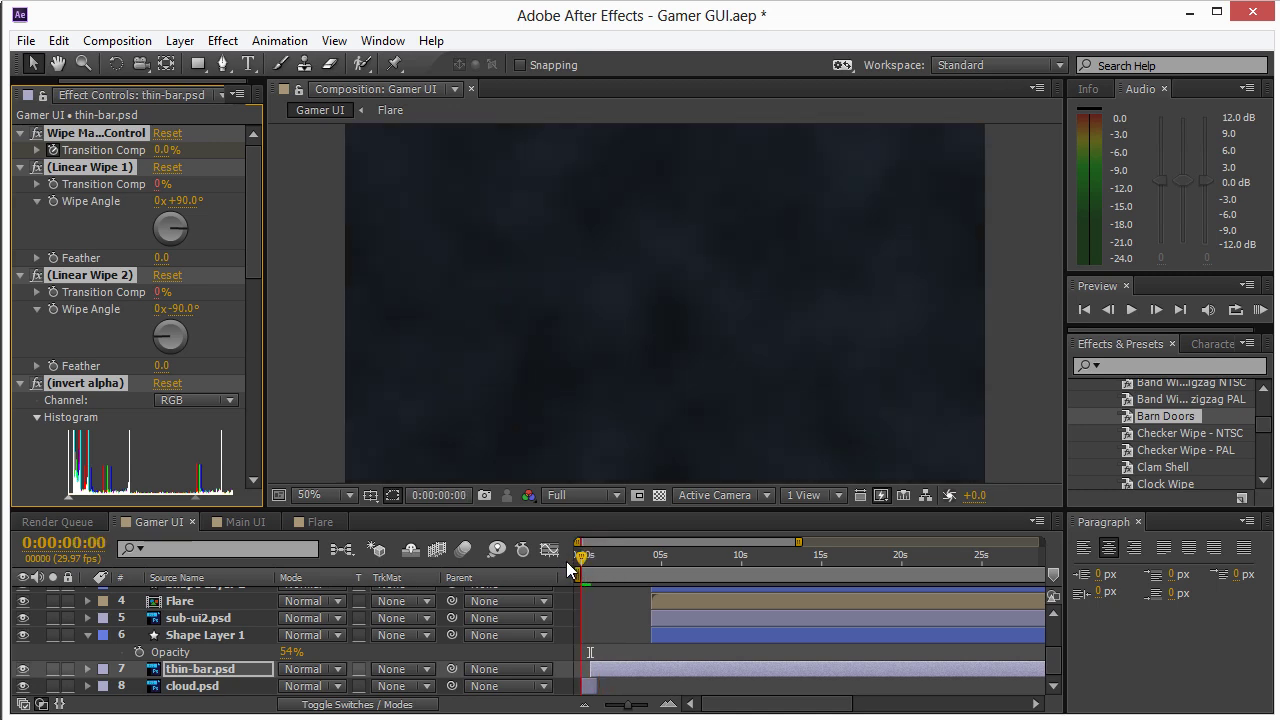
{"action": "key", "text": "space"}
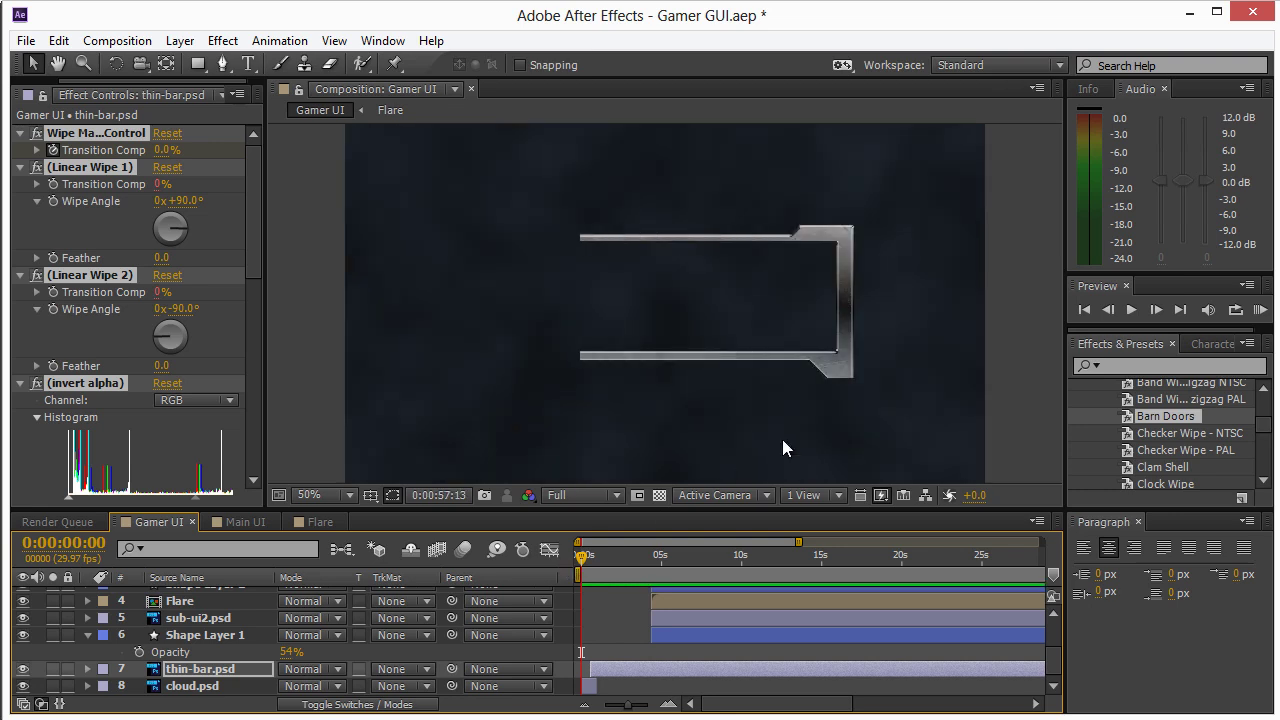
{"action": "key", "text": "space"}
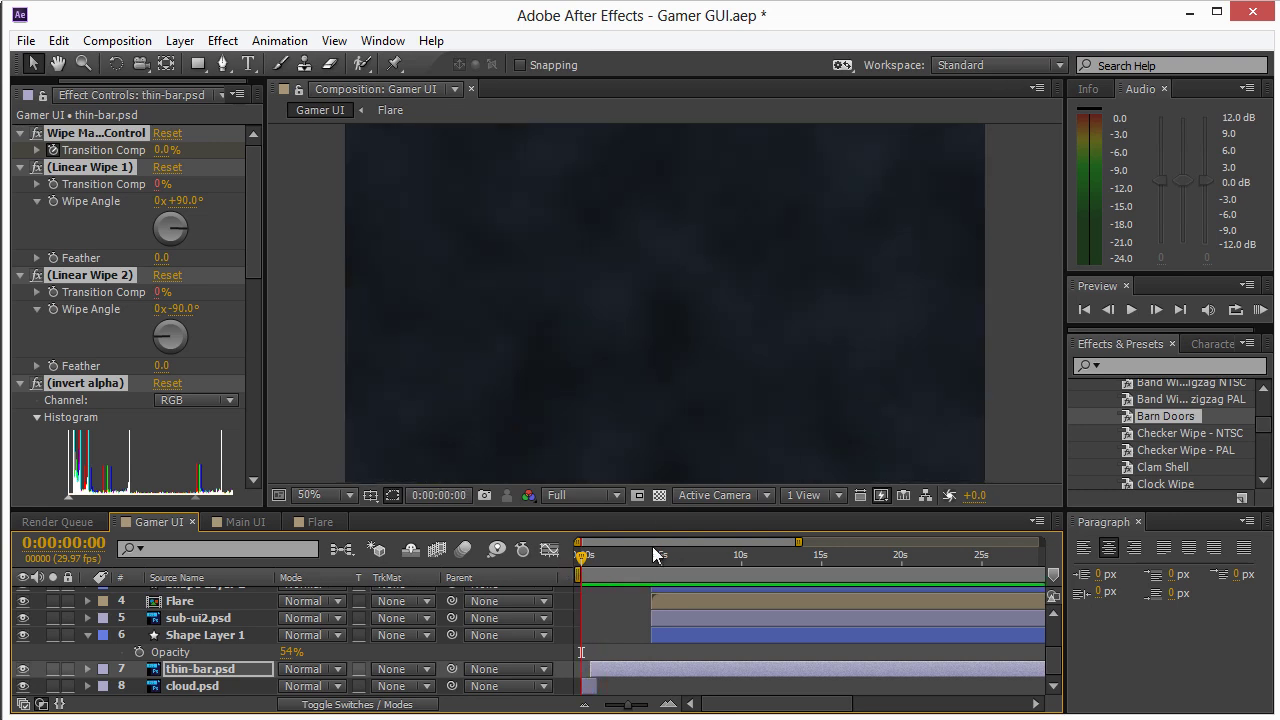
{"action": "left_click_drag", "start_coordinate": [580, 556], "coordinate": [603, 559]}
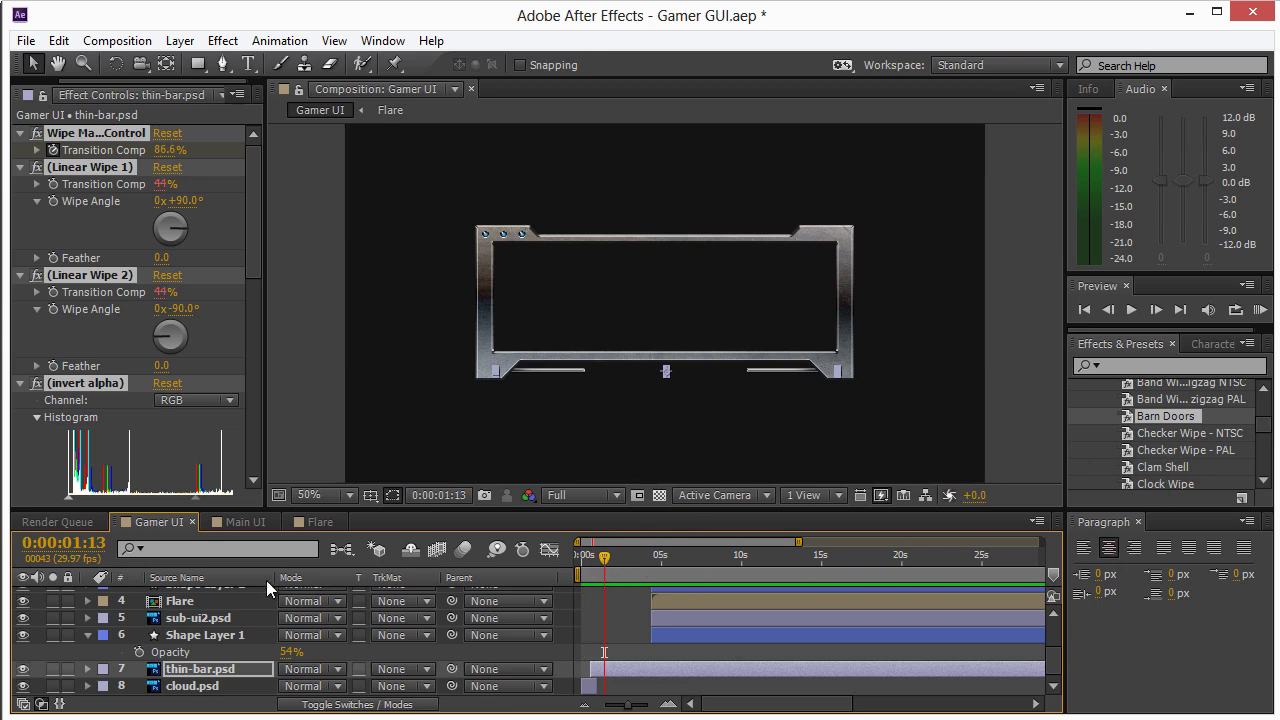
{"action": "left_click", "coordinate": [606, 672]}
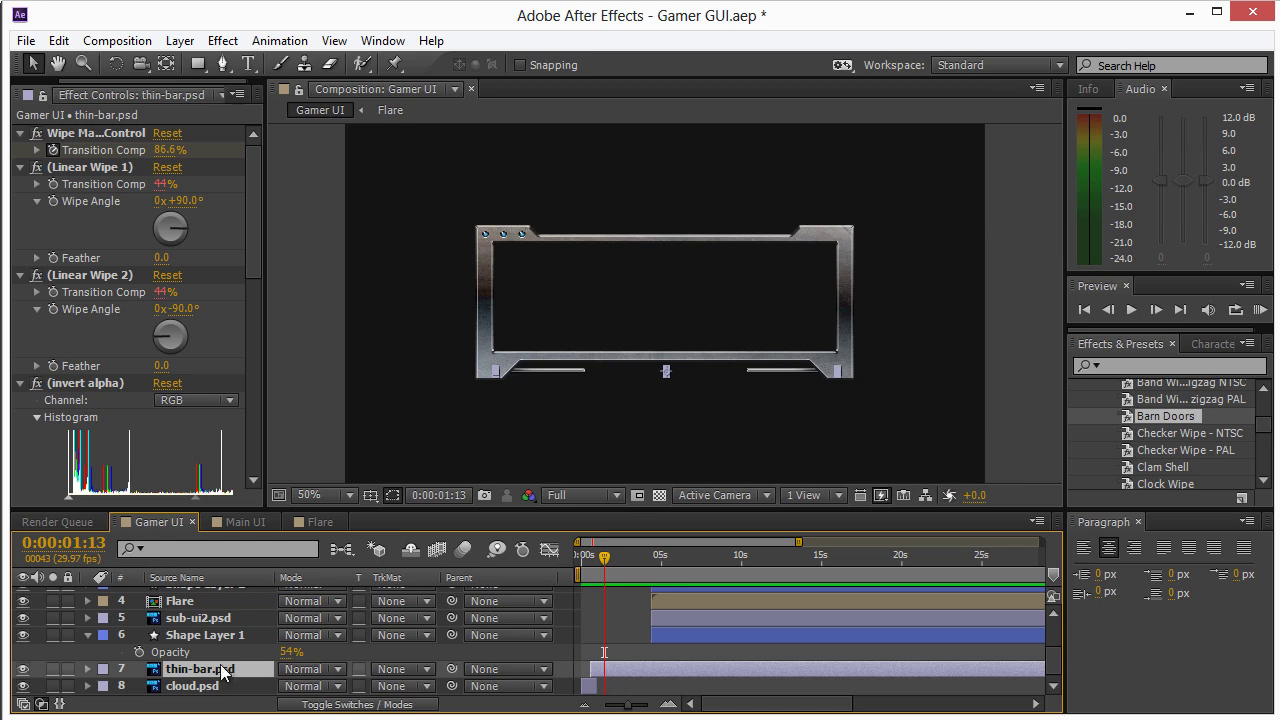
{"action": "left_click", "coordinate": [580, 557]}
{"action": "mouse_move", "coordinate": [580, 557]}
{"action": "left_mouse_down"}
{"action": "mouse_move", "coordinate": [606, 554]}
{"action": "mouse_move", "coordinate": [557, 551]}
{"action": "mouse_move", "coordinate": [601, 554]}
{"action": "left_mouse_up"}
Step: Find where Shape Layer 1's line appears, around 0:00:01:09
{"action": "left_click", "coordinate": [669, 640]}
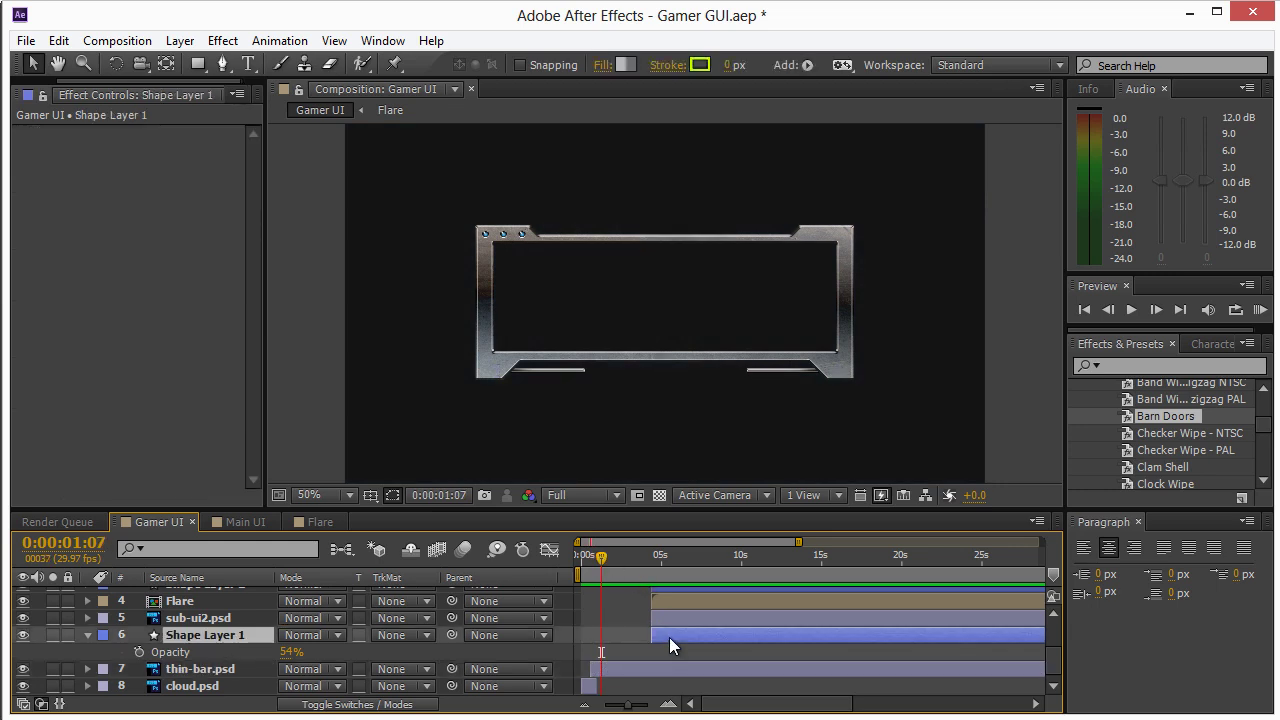
{"action": "left_click", "coordinate": [664, 553]}
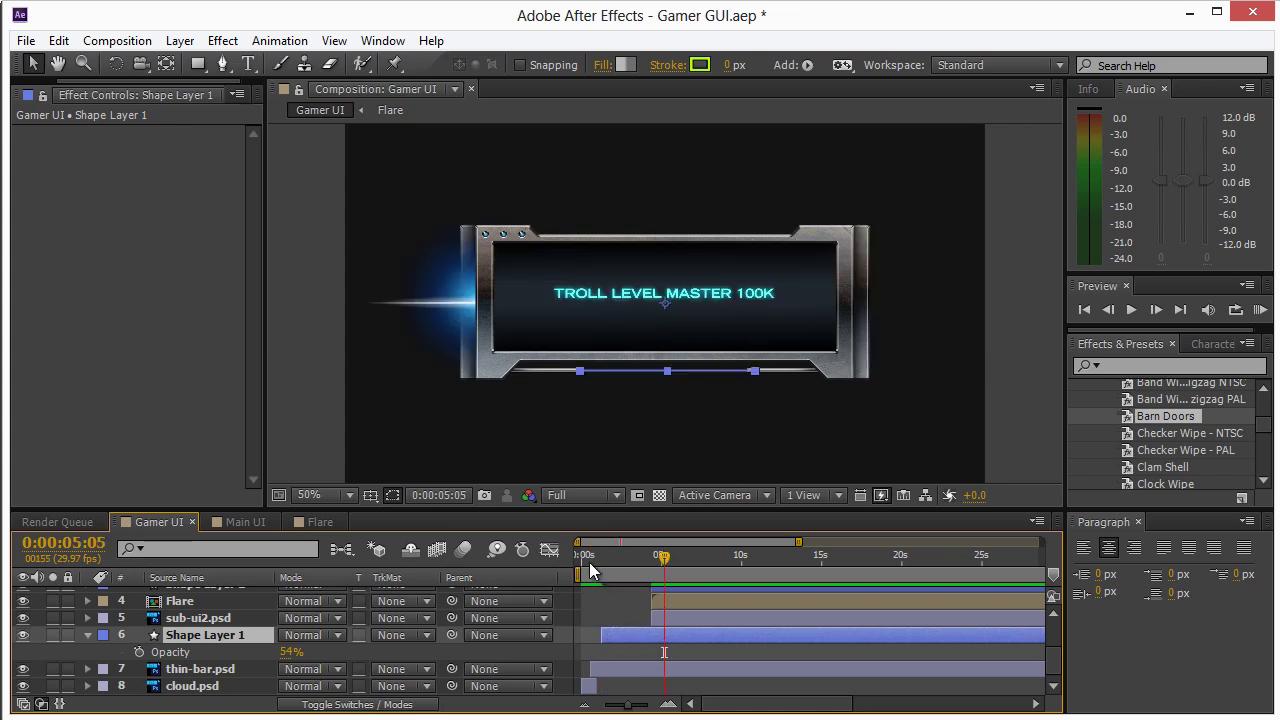
{"action": "left_click_drag", "start_coordinate": [588, 556], "coordinate": [606, 557]}
{"action": "left_click", "coordinate": [1002, 363]}
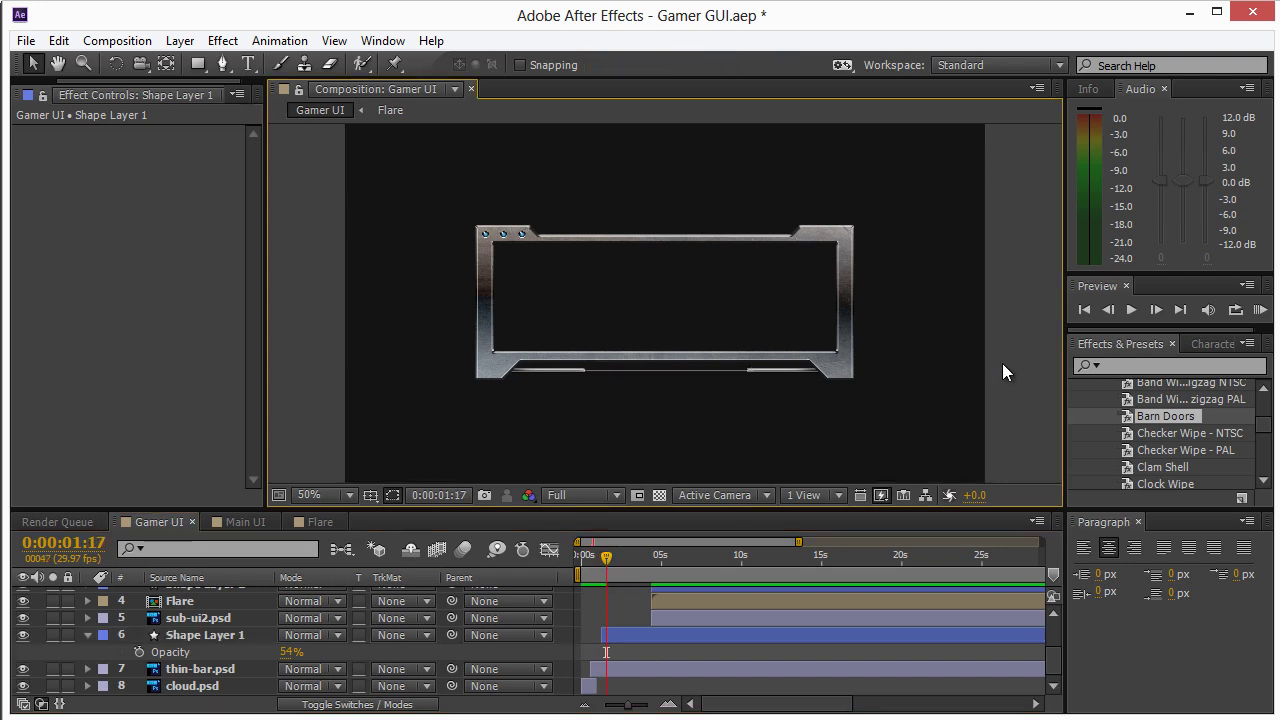
{"action": "left_click", "coordinate": [638, 640]}
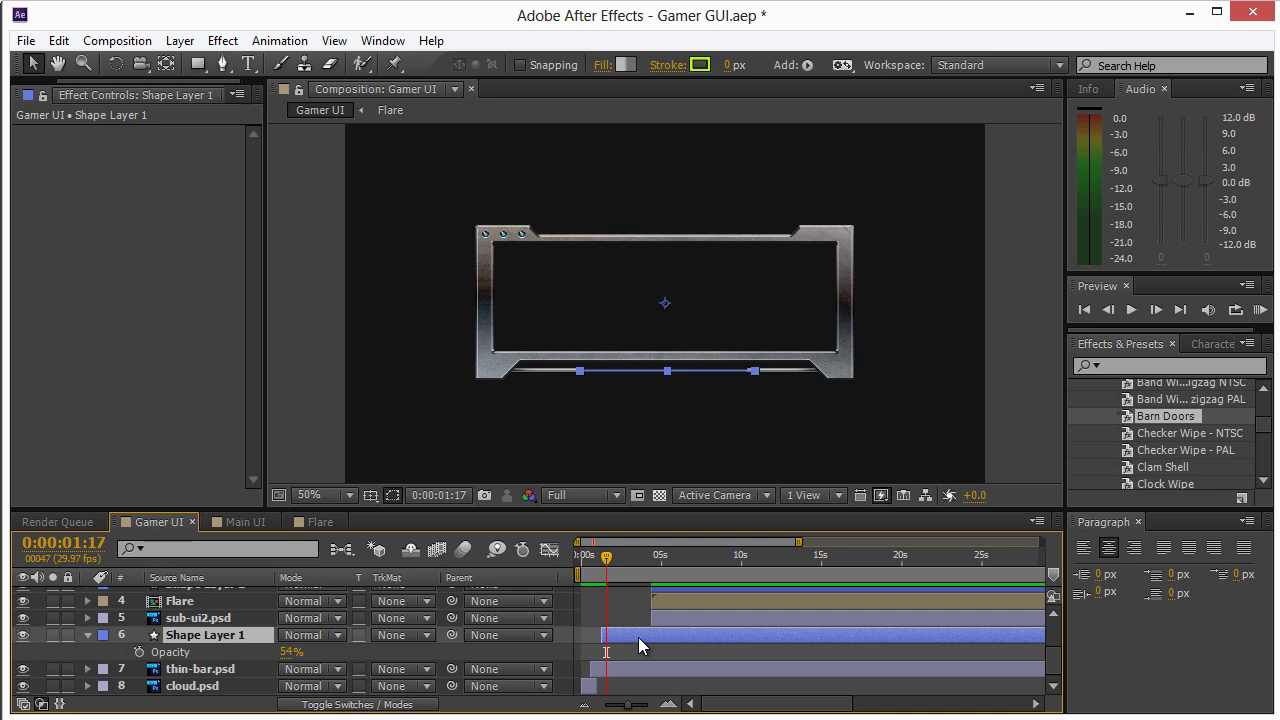
{"action": "left_click", "coordinate": [601, 555]}
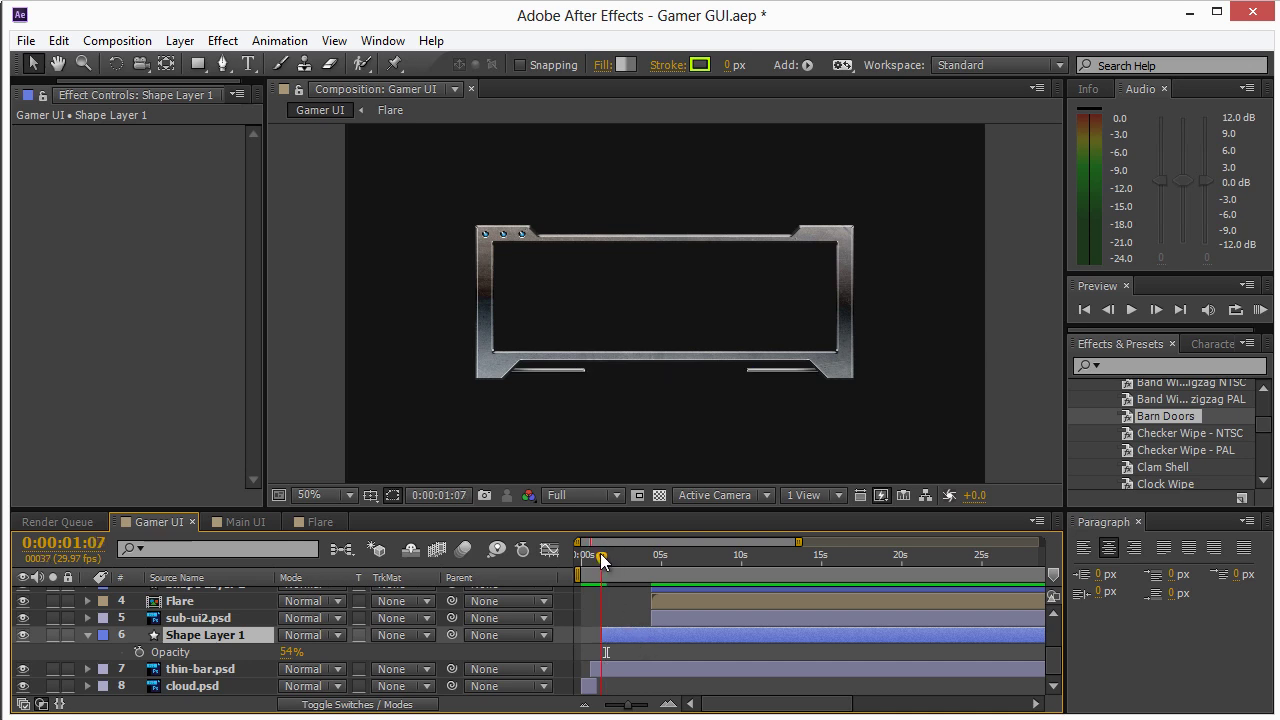
{"action": "left_click", "coordinate": [601, 549]}
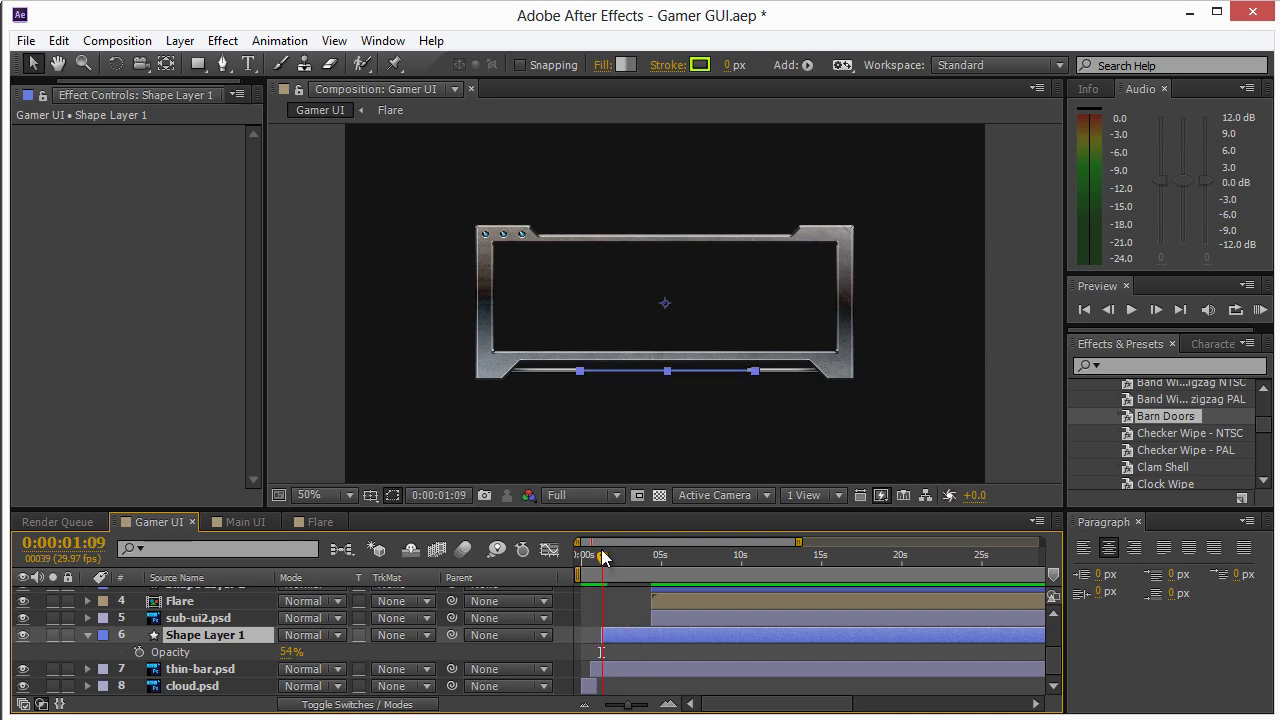
Step: Apply the Barn Doors preset to Shape Layer 1 and preview it
{"action": "left_click_drag", "start_coordinate": [1148, 422], "coordinate": [639, 638]}
{"action": "mouse_move", "coordinate": [602, 566]}
{"action": "left_mouse_down"}
{"action": "mouse_move", "coordinate": [617, 558]}
{"action": "mouse_move", "coordinate": [584, 560]}
{"action": "mouse_move", "coordinate": [594, 555]}
{"action": "left_mouse_up"}
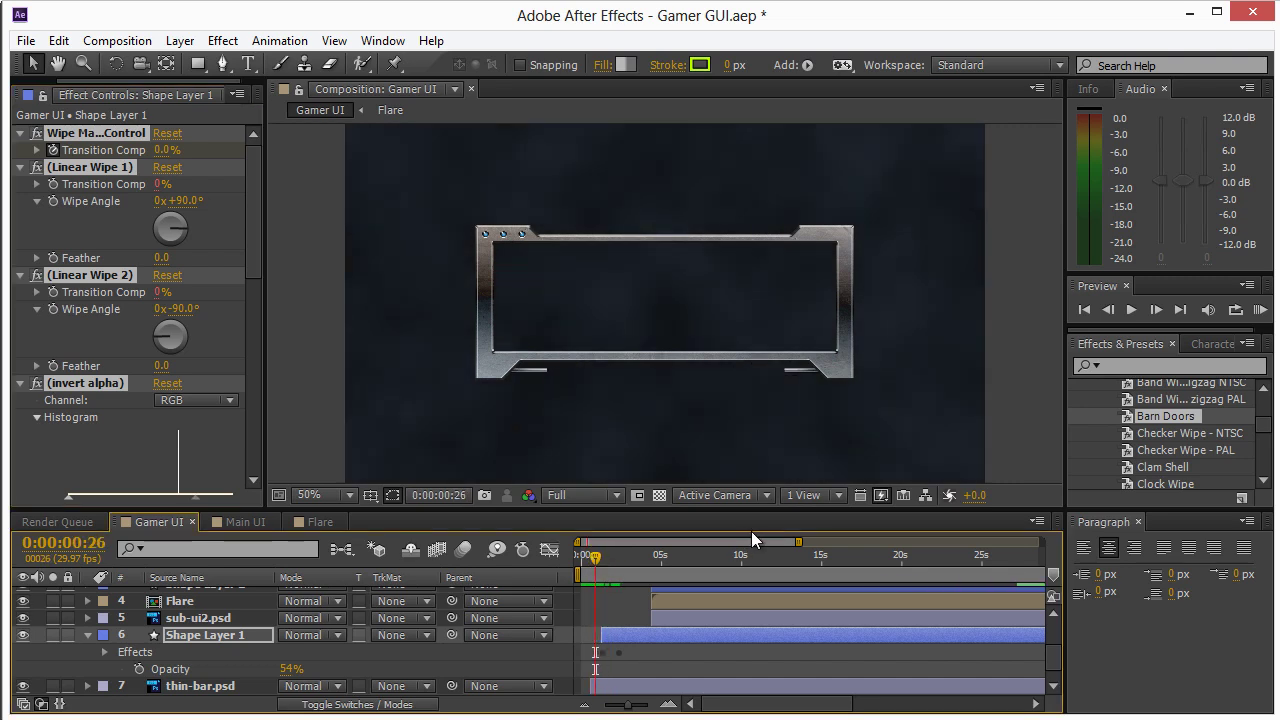
{"action": "key", "text": "space"}
{"action": "key", "text": "space"}
{"action": "key", "text": "space"}
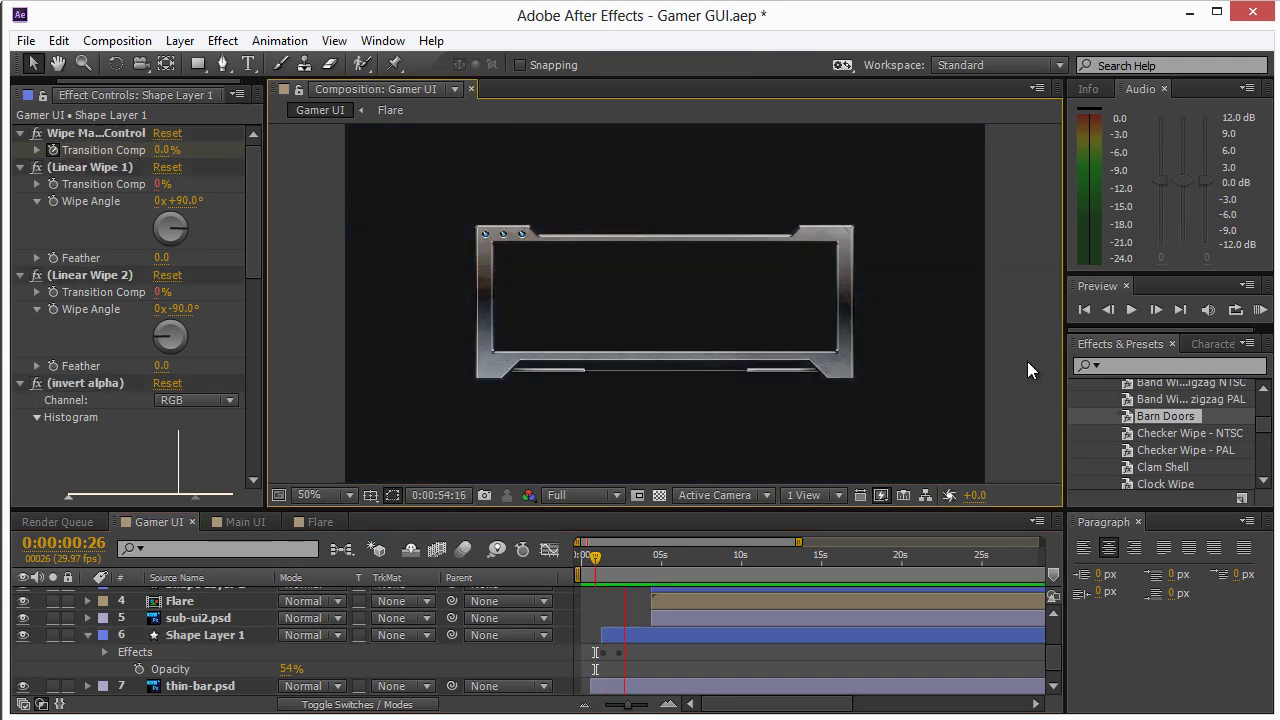
{"action": "key", "text": "space"}
Step: Move Shape Layer 1's end Transition Completion keyframe earlier and RAM-preview the wipe
{"action": "left_click", "coordinate": [612, 635]}
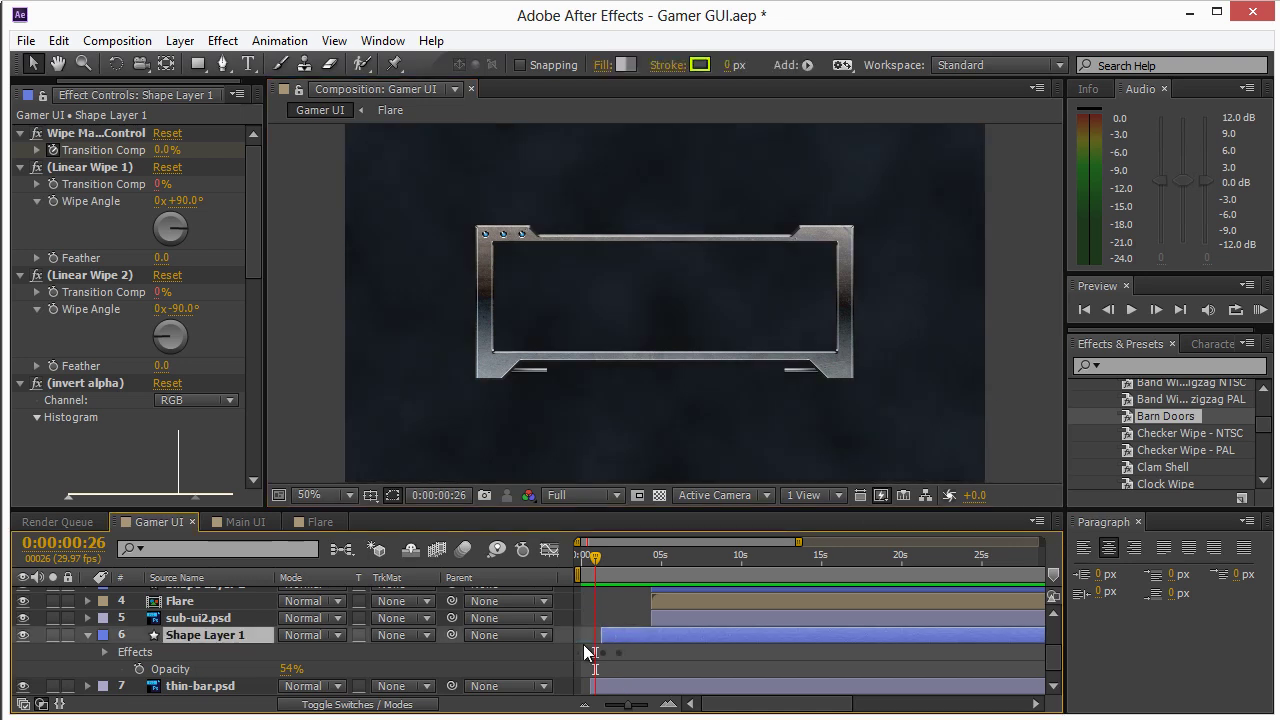
{"action": "key", "text": "u"}
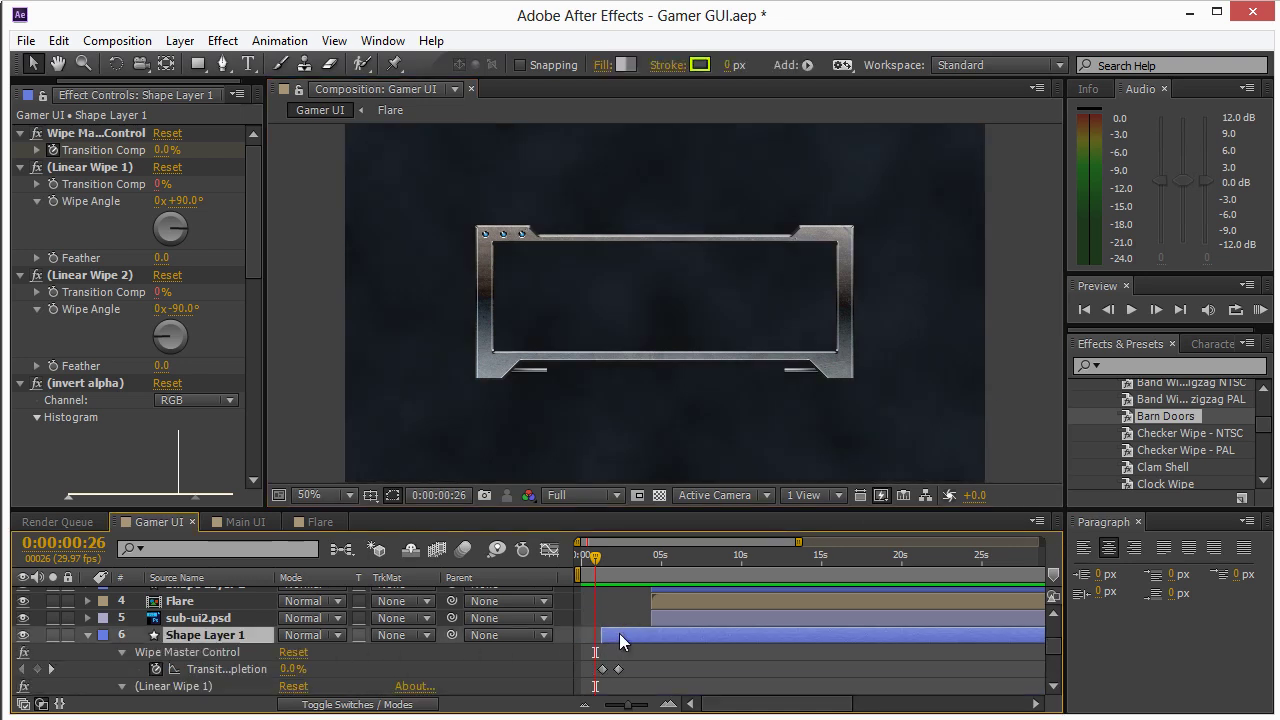
{"action": "left_click_drag", "start_coordinate": [618, 668], "coordinate": [604, 672]}
{"action": "left_click", "coordinate": [631, 664]}
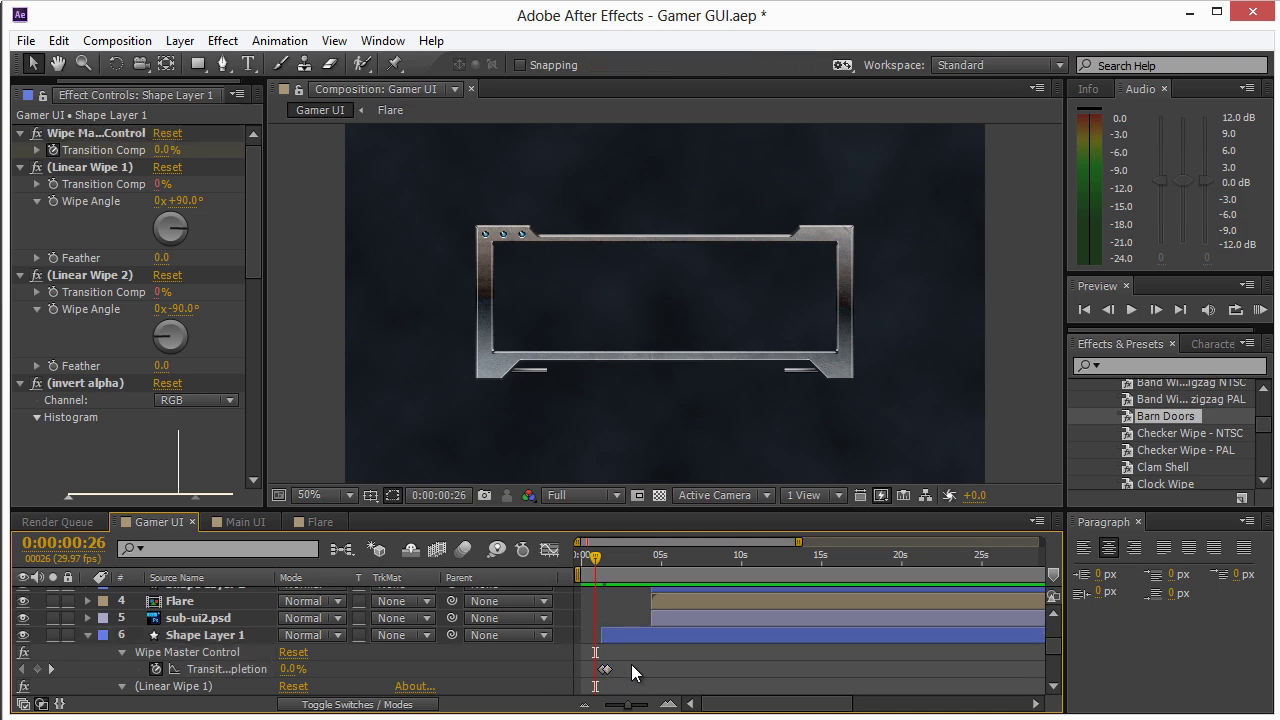
{"action": "key", "text": "KP_0"}
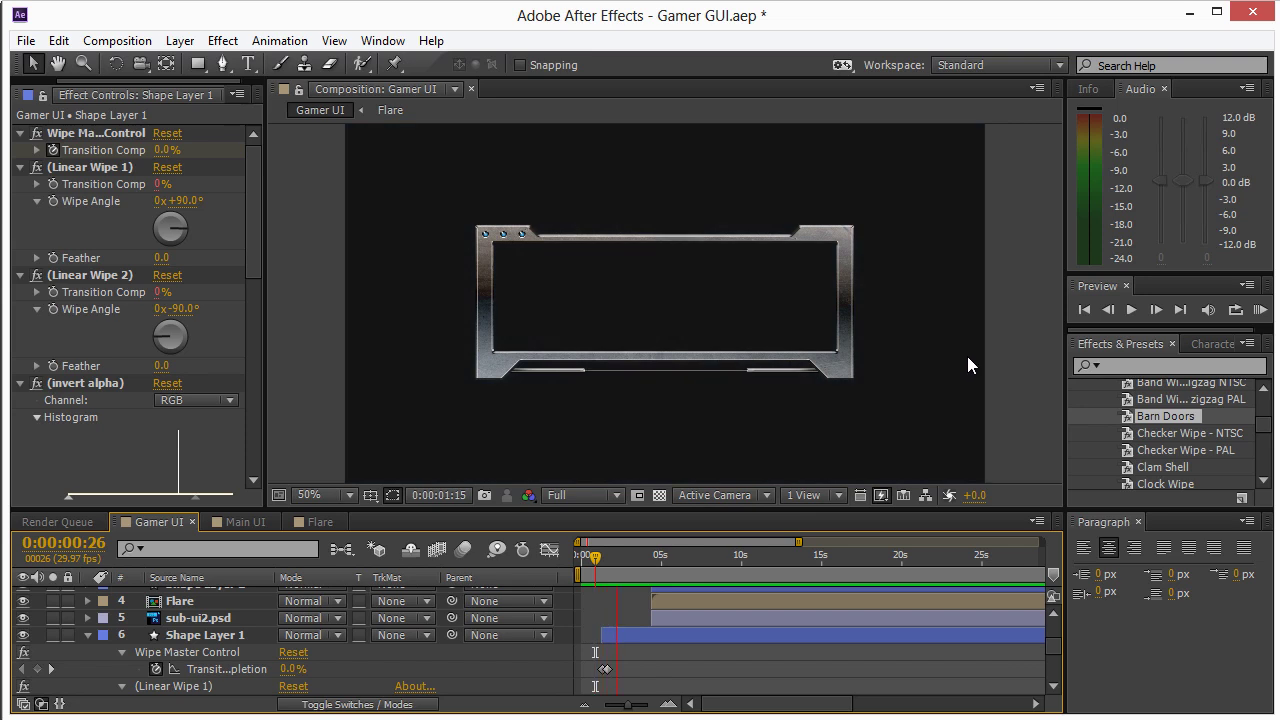
Step: Collapse Shape Layer 1 and reveal thin-bar.psd's keyframed properties
{"action": "left_click", "coordinate": [711, 631]}
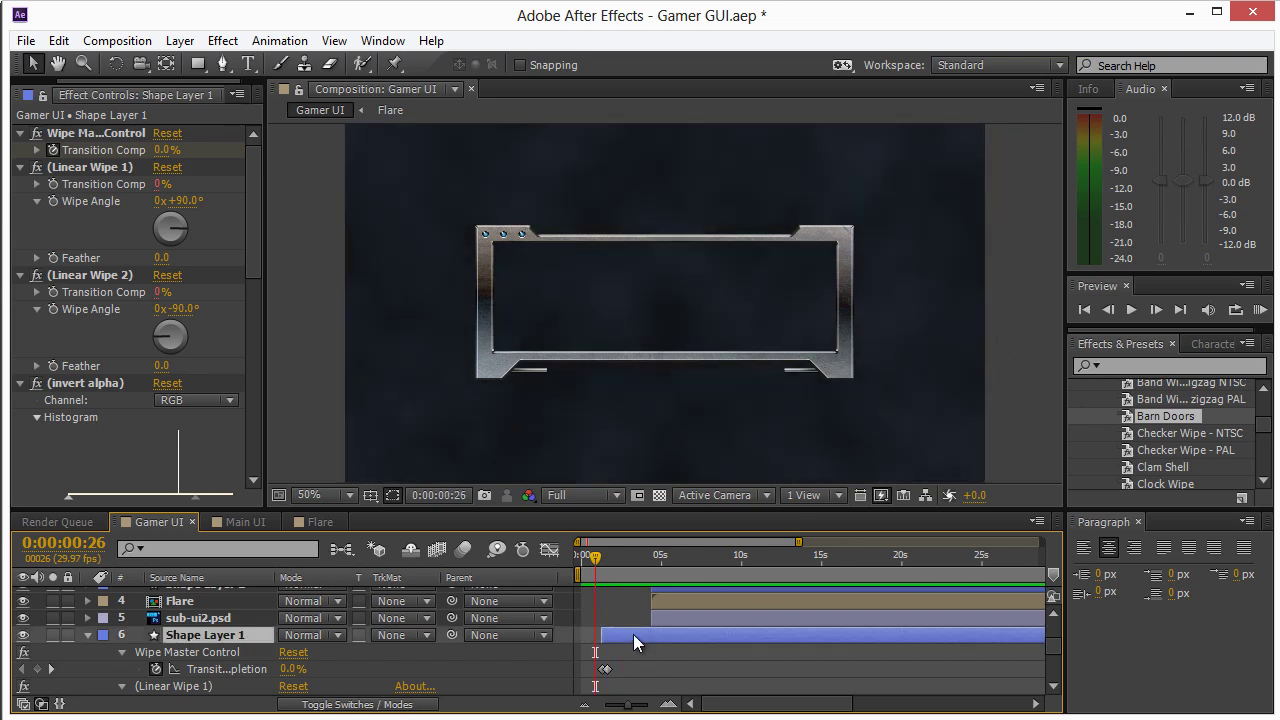
{"action": "left_click_drag", "start_coordinate": [627, 704], "coordinate": [640, 704]}
{"action": "scroll", "coordinate": [660, 675], "scroll_direction": "down", "scroll_amount": 3}
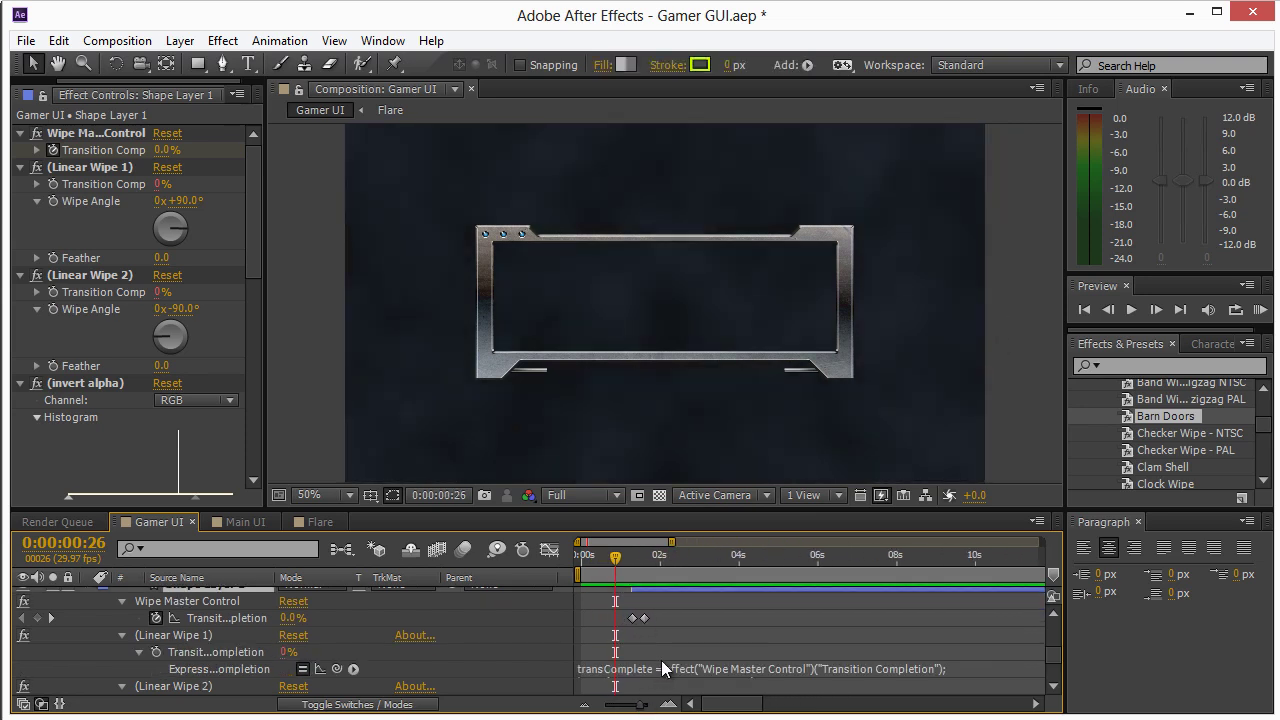
{"action": "scroll", "coordinate": [660, 676], "scroll_direction": "up", "scroll_amount": 3}
{"action": "left_click", "coordinate": [89, 635]}
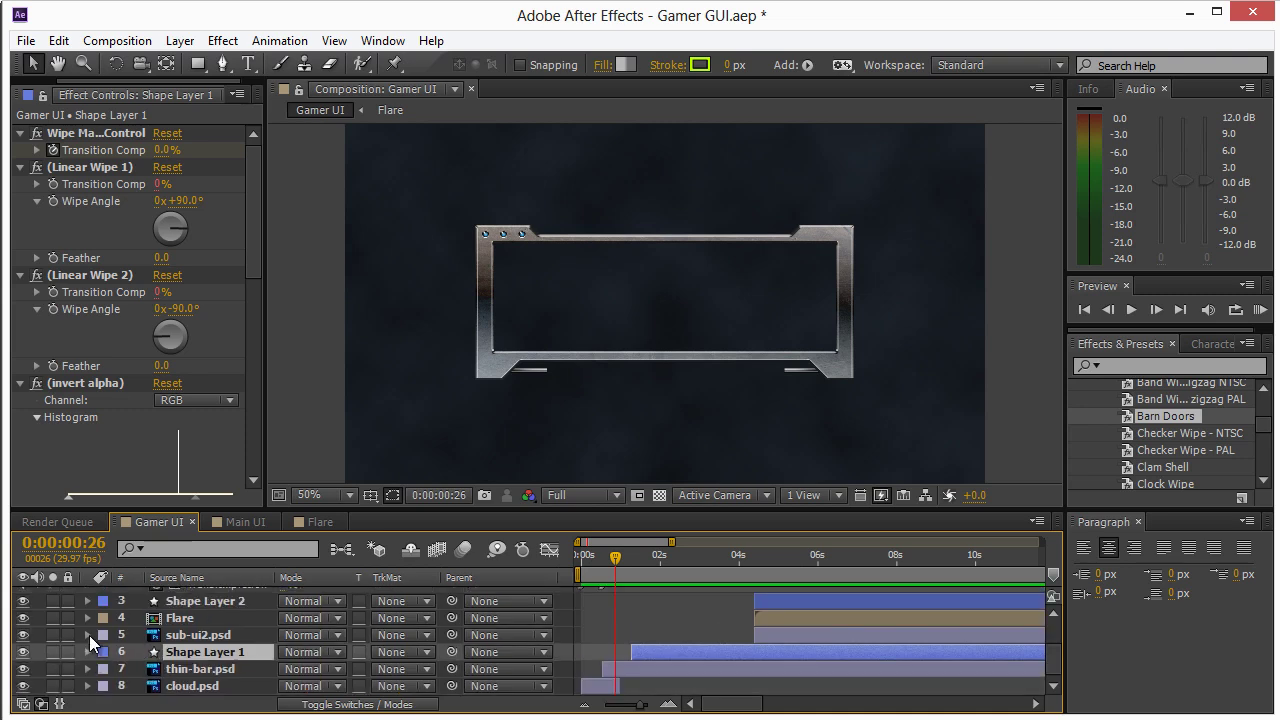
{"action": "left_click", "coordinate": [639, 669]}
{"action": "key", "text": "u"}
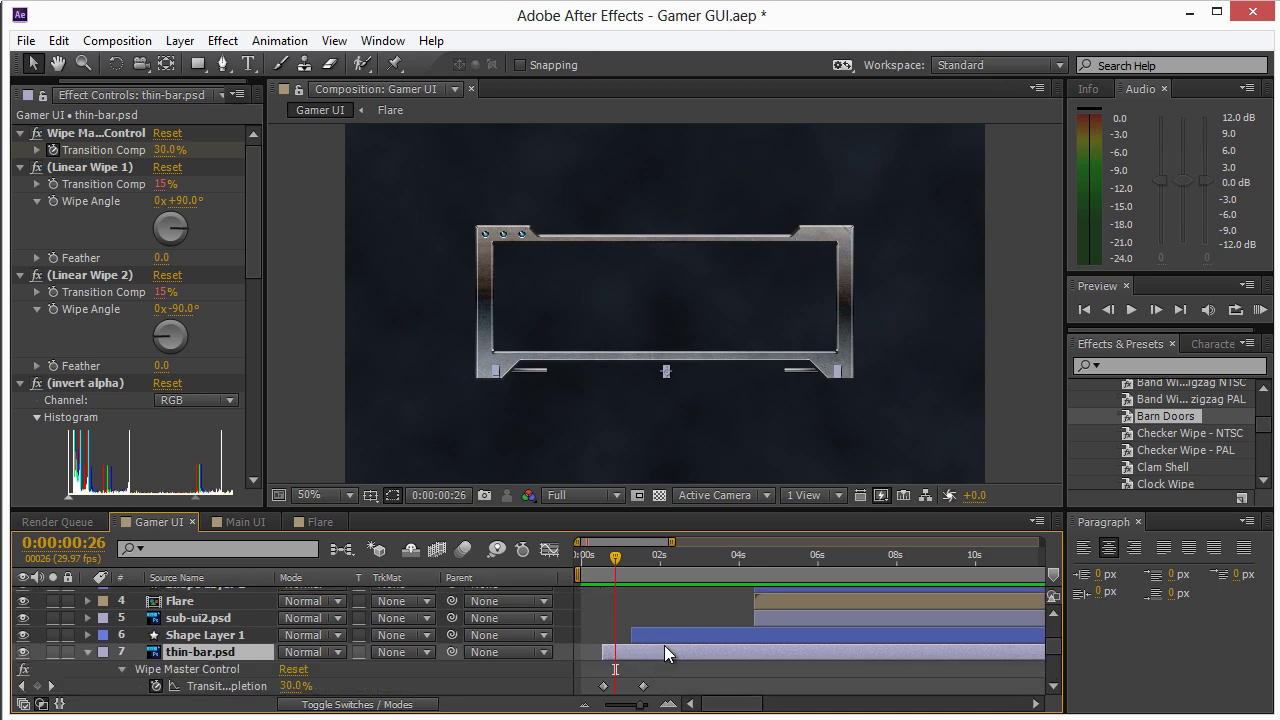
Step: Start Shape Layer 1 slightly earlier, then preview and scrub to compare both wipes
{"action": "left_click_drag", "start_coordinate": [653, 637], "coordinate": [646, 642]}
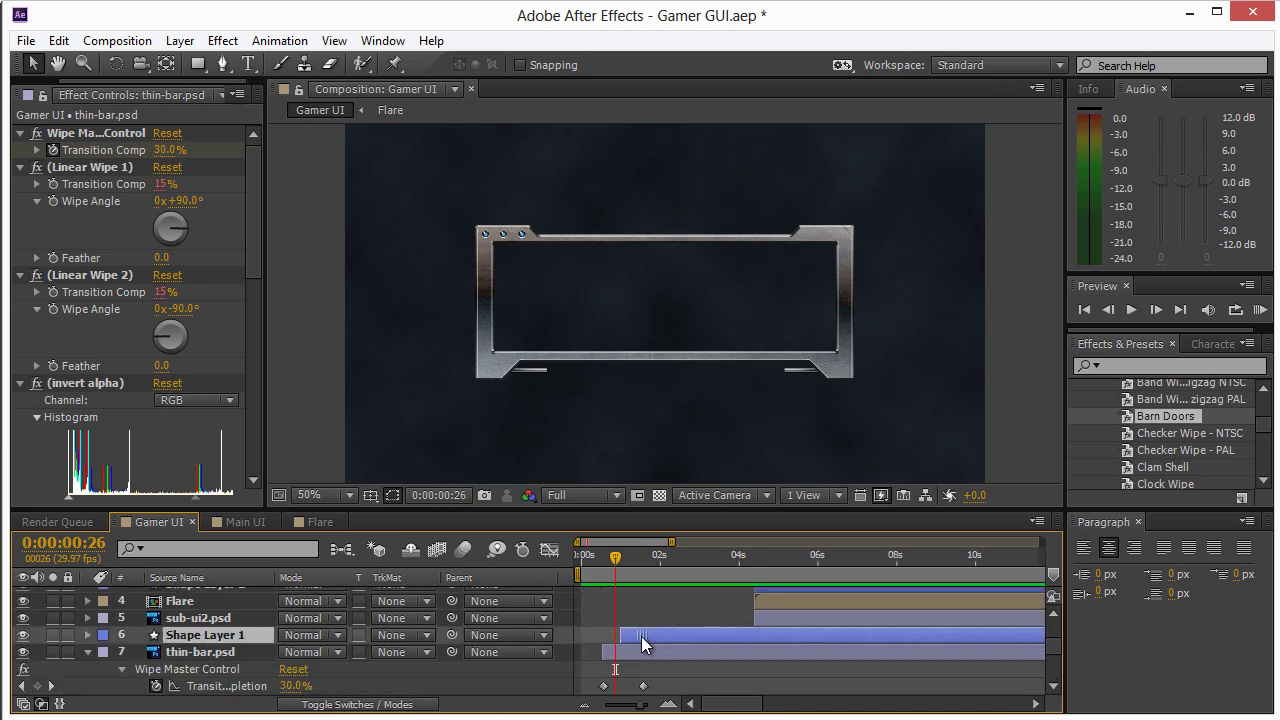
{"action": "key", "text": "u"}
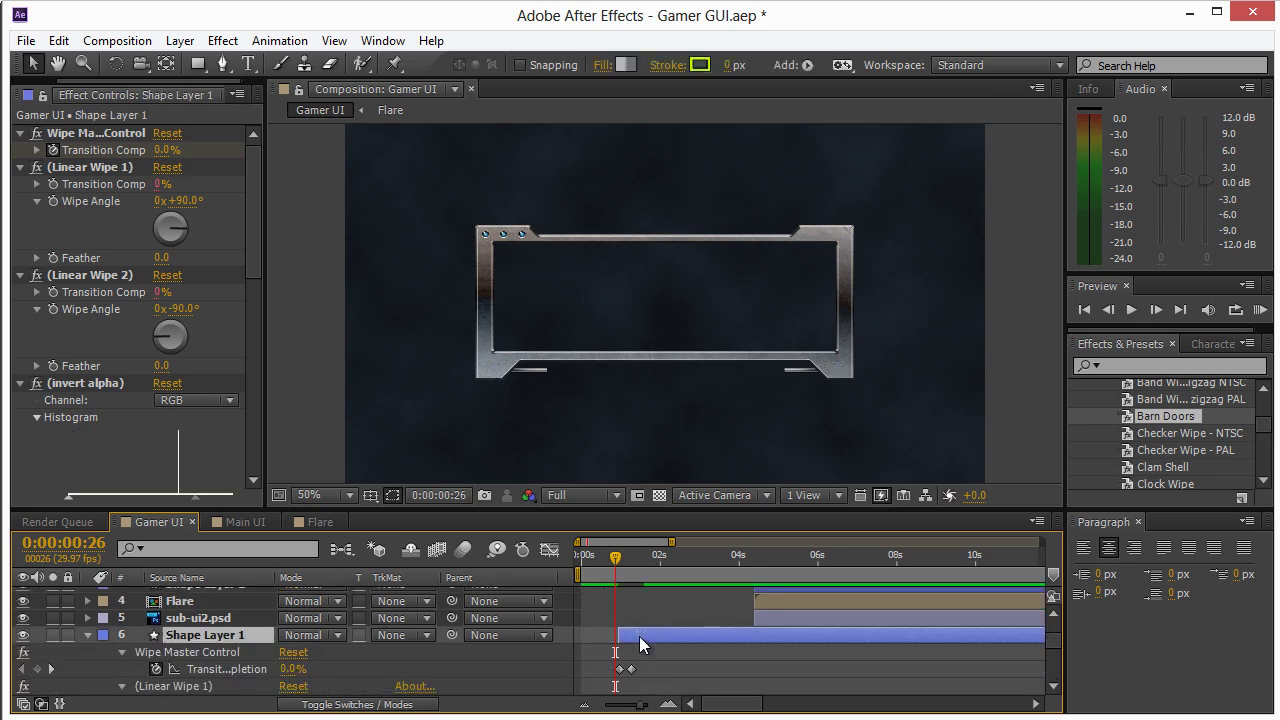
{"action": "key", "text": "u"}
{"action": "key", "text": "space"}
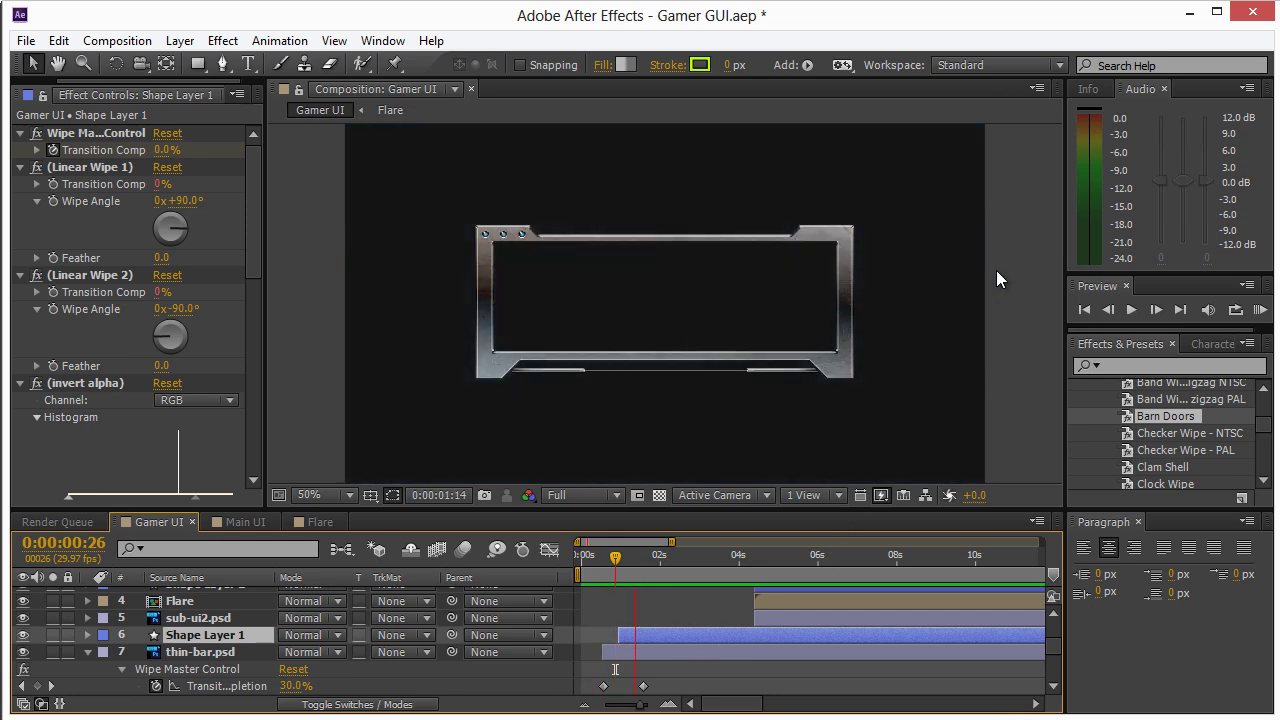
{"action": "key", "text": "space"}
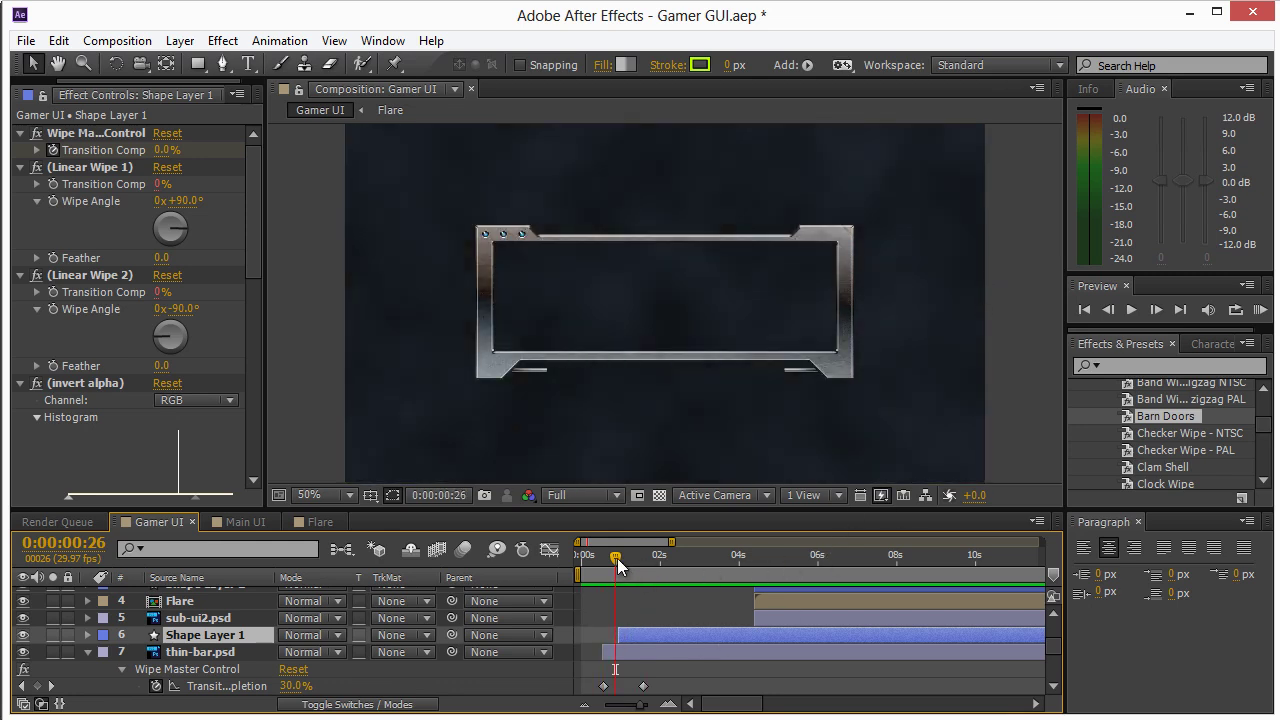
{"action": "mouse_move", "coordinate": [617, 558]}
{"action": "left_mouse_down"}
{"action": "mouse_move", "coordinate": [586, 556]}
{"action": "mouse_move", "coordinate": [697, 558]}
{"action": "mouse_move", "coordinate": [580, 556]}
{"action": "mouse_move", "coordinate": [637, 549]}
{"action": "left_mouse_up"}
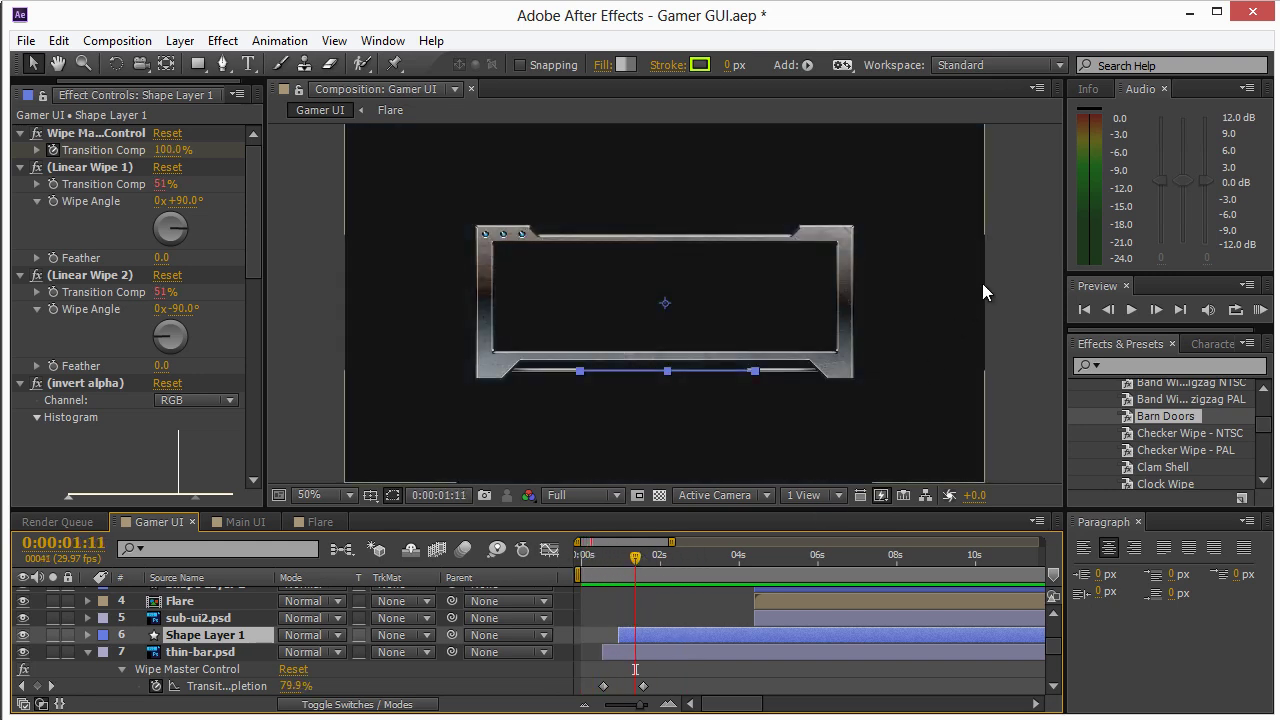
{"action": "left_click", "coordinate": [1012, 253]}
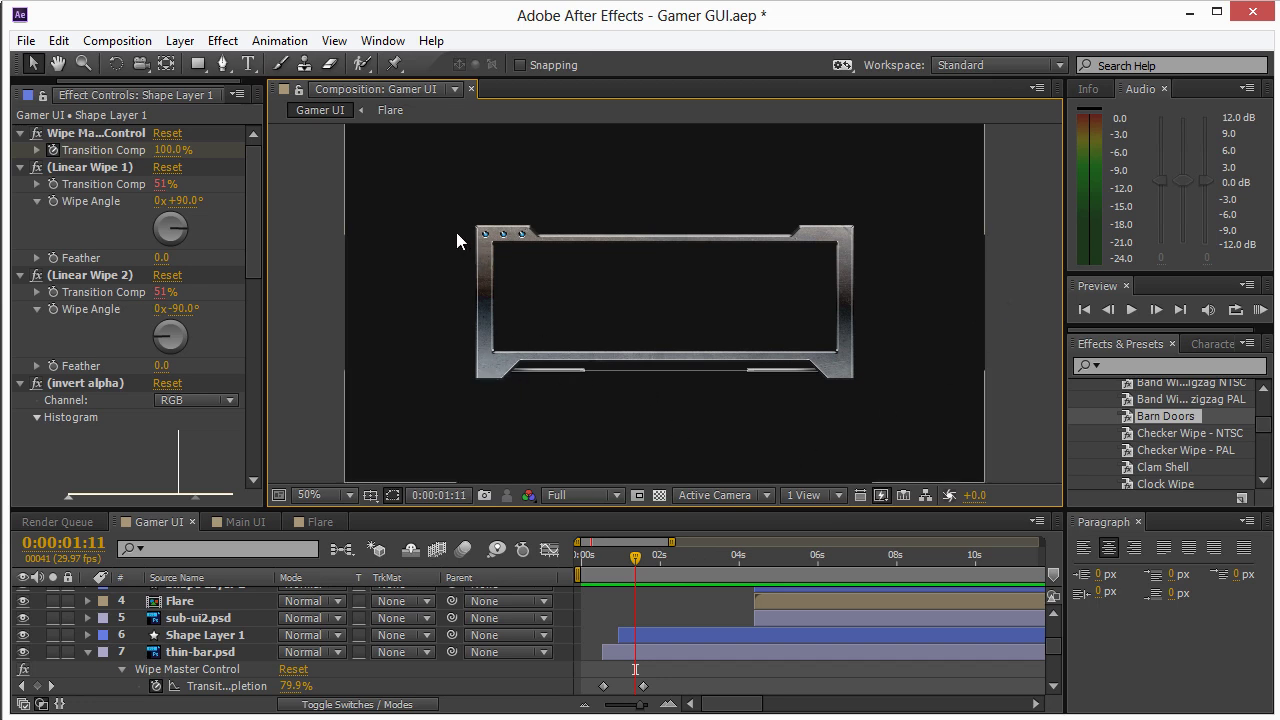
Step: Apply the Barn Doors preset to the sub-ui2.psd layer and scrub to check its centre-opening wipe
{"action": "left_click", "coordinate": [202, 619]}
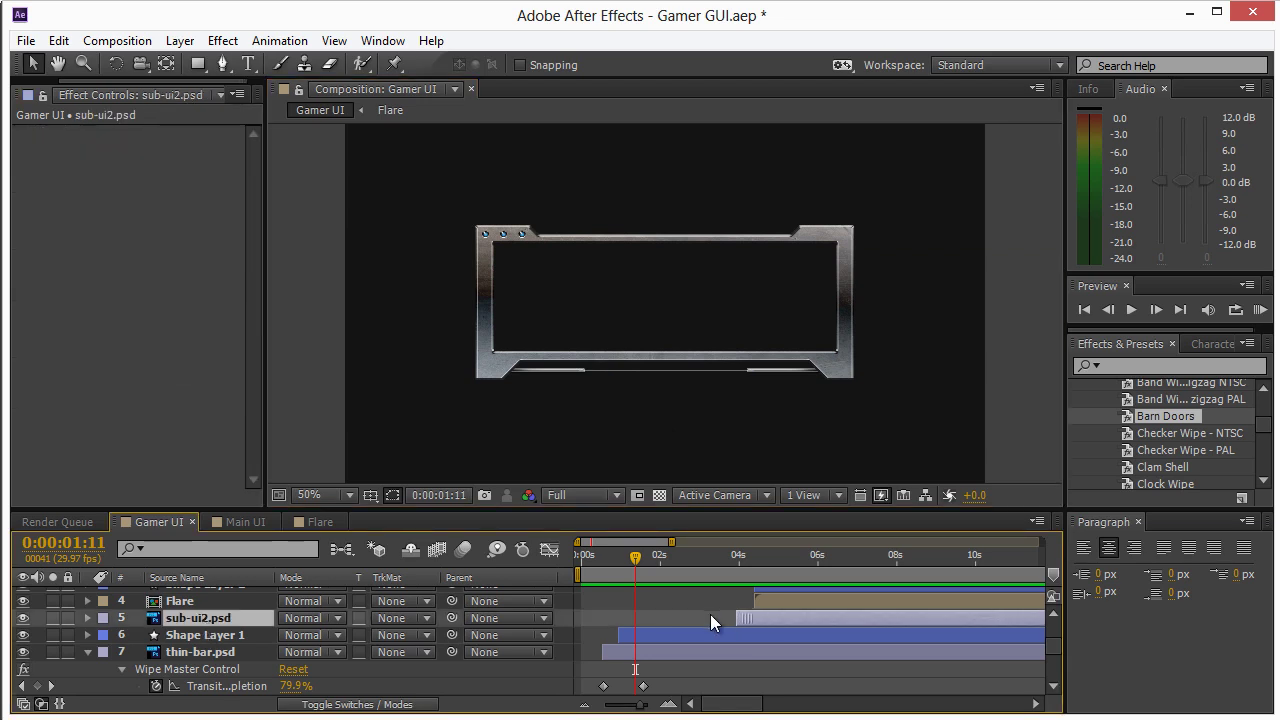
{"action": "mouse_move", "coordinate": [625, 554]}
{"action": "left_mouse_down"}
{"action": "mouse_move", "coordinate": [611, 557]}
{"action": "mouse_move", "coordinate": [652, 558]}
{"action": "mouse_move", "coordinate": [639, 563]}
{"action": "left_mouse_up"}
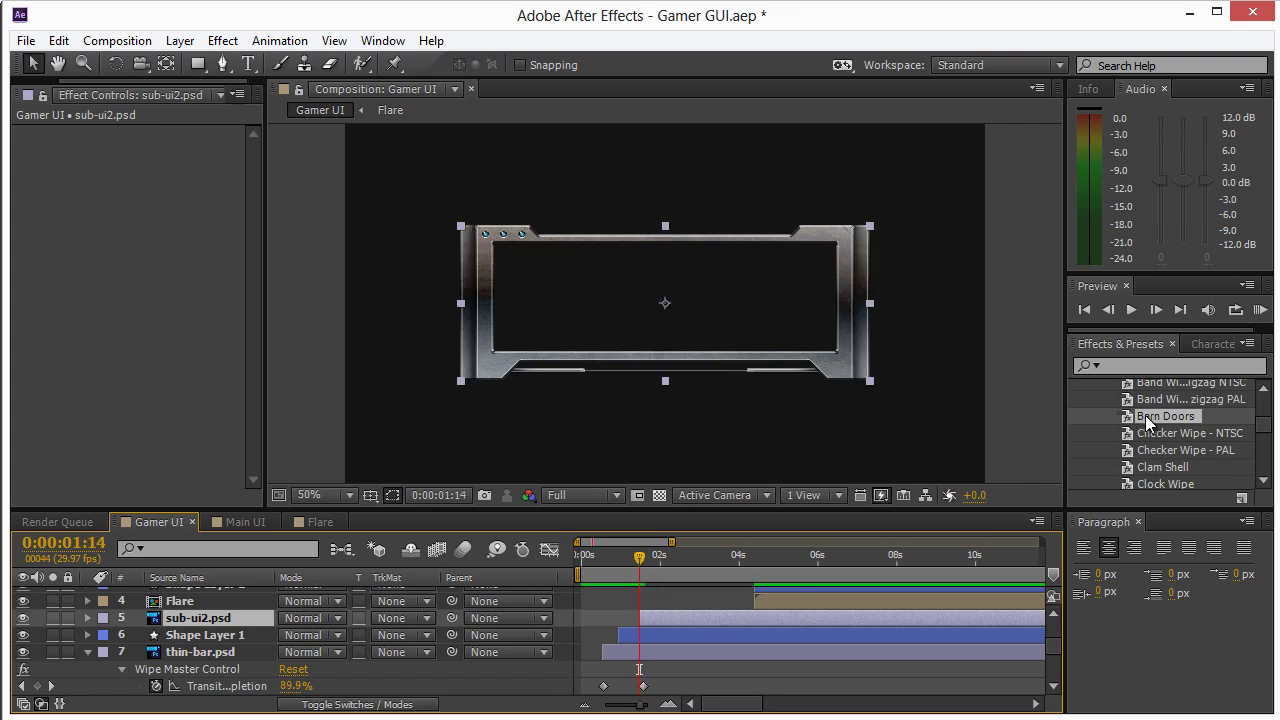
{"action": "left_click_drag", "start_coordinate": [1145, 415], "coordinate": [677, 617]}
{"action": "left_click_drag", "start_coordinate": [640, 558], "coordinate": [641, 560]}
{"action": "left_click_drag", "start_coordinate": [265, 300], "coordinate": [315, 300]}
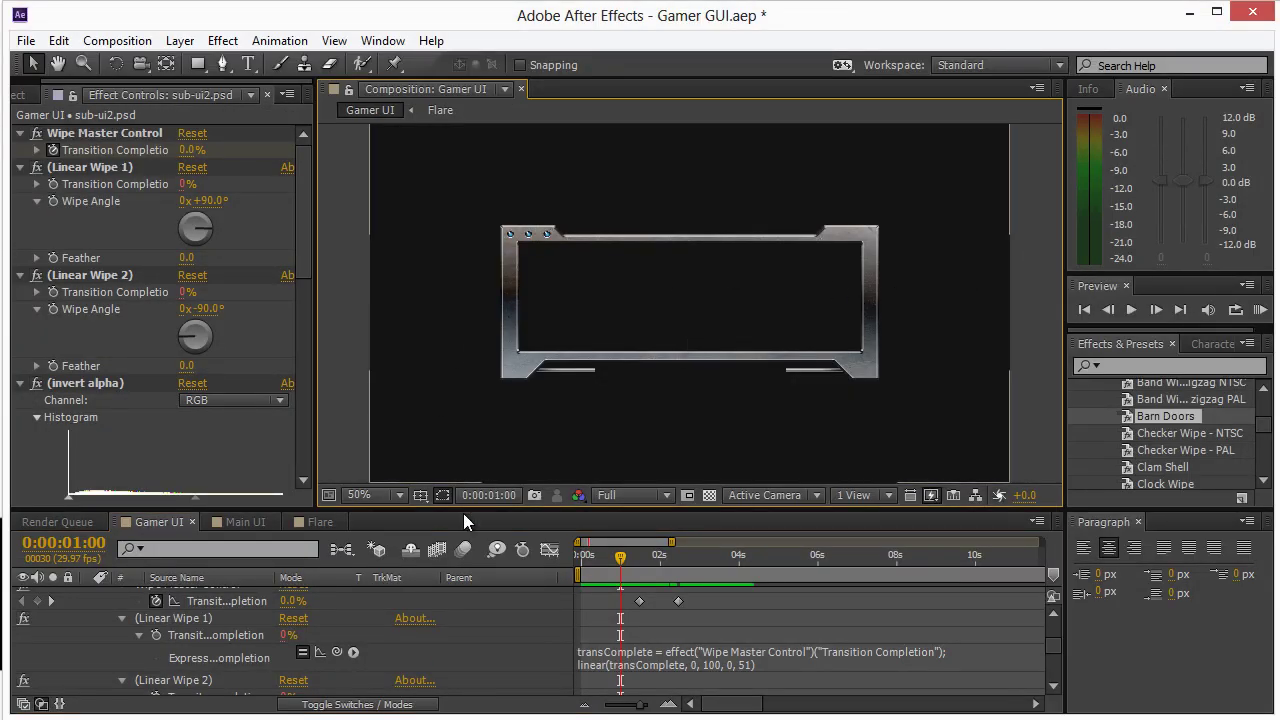
{"action": "left_click_drag", "start_coordinate": [621, 552], "coordinate": [645, 565]}
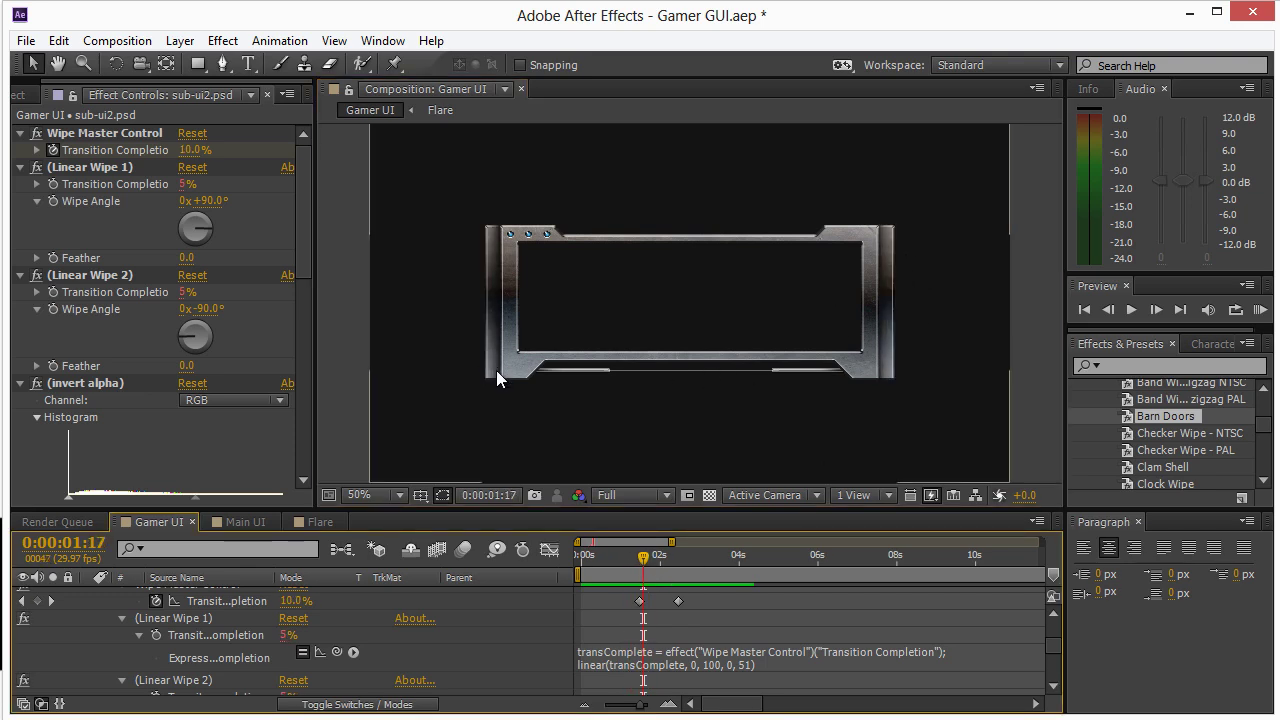
{"action": "scroll", "coordinate": [743, 604], "scroll_direction": "up", "scroll_amount": 2}
Step: Select the Flare layer, scrub to find the blue flare, and open the Flare composition
{"action": "left_click", "coordinate": [758, 600]}
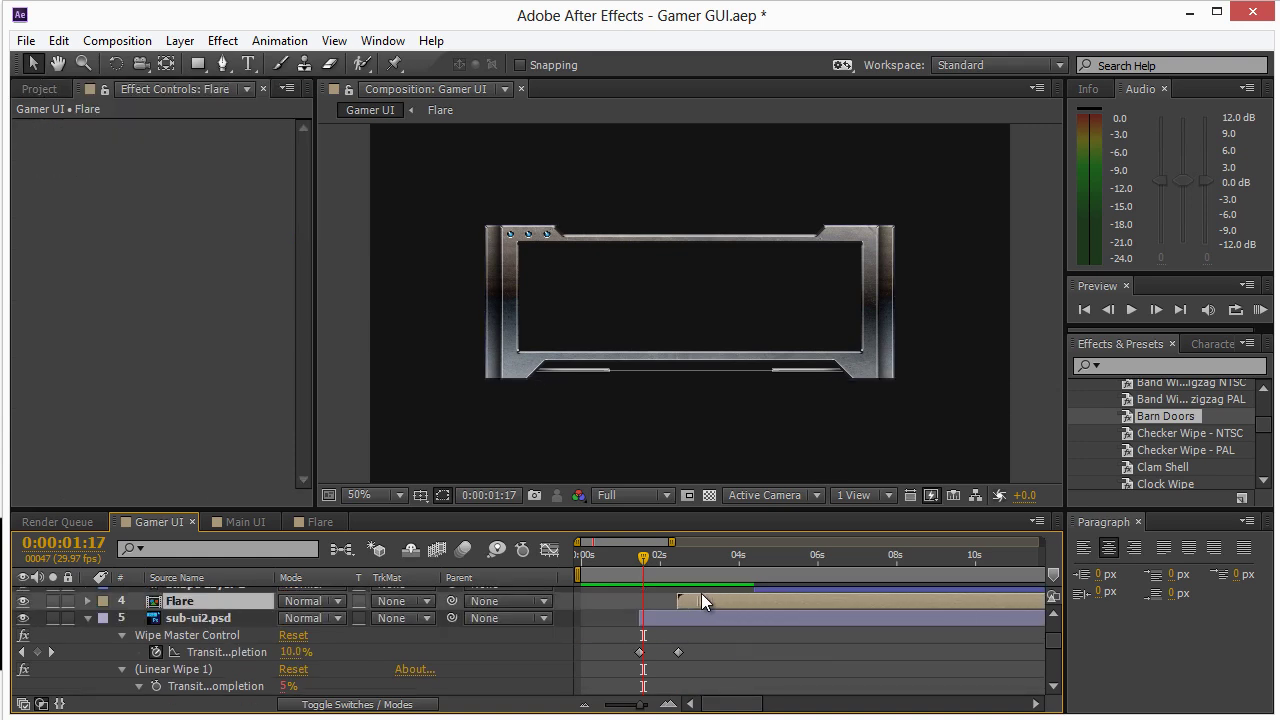
{"action": "mouse_move", "coordinate": [677, 556]}
{"action": "left_mouse_down"}
{"action": "mouse_move", "coordinate": [690, 558]}
{"action": "mouse_move", "coordinate": [658, 556]}
{"action": "mouse_move", "coordinate": [679, 558]}
{"action": "left_mouse_up"}
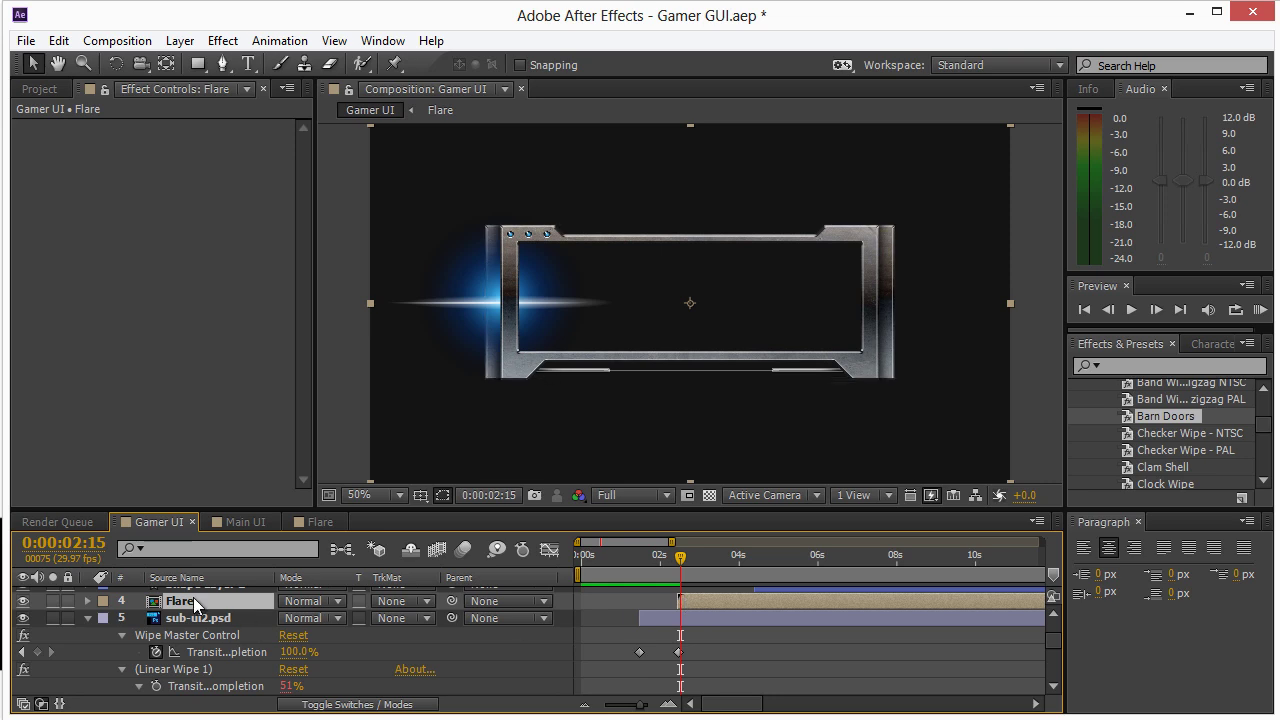
{"action": "left_click", "coordinate": [317, 522]}
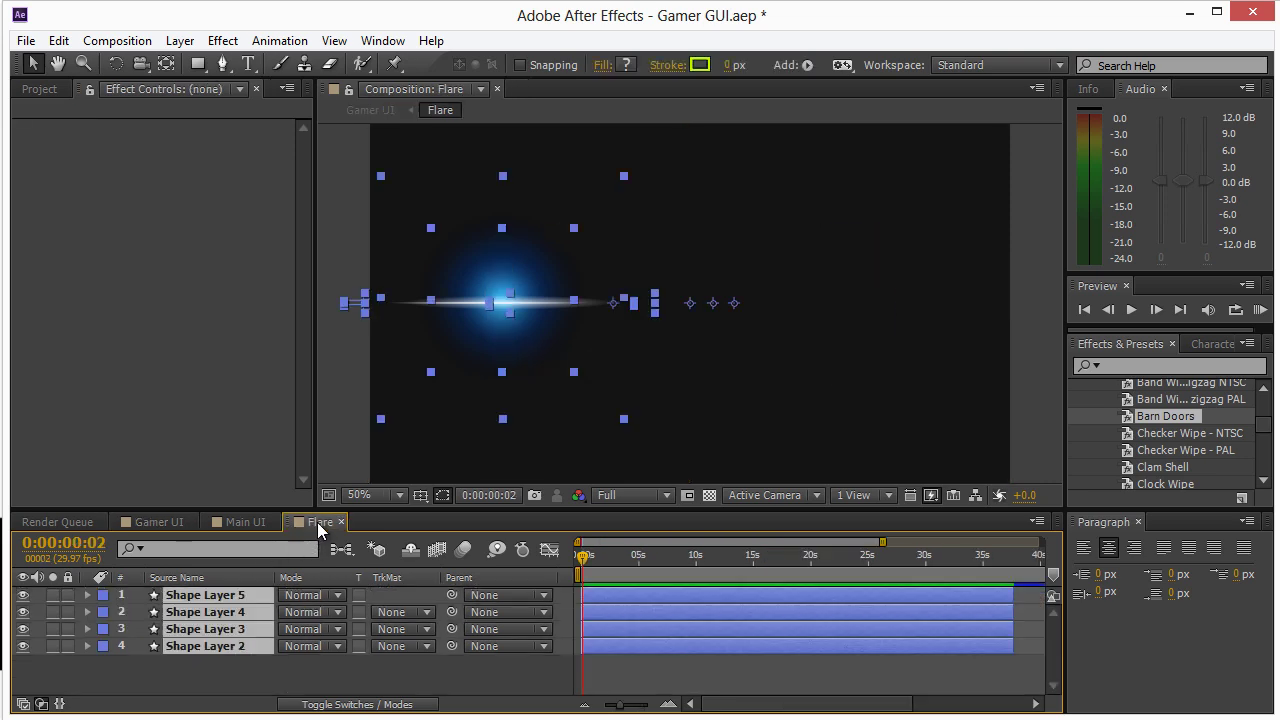
Step: Select Shape Layers 5, 4, 3 and 2 in turn to inspect each flare shape
{"action": "left_click", "coordinate": [1032, 433]}
{"action": "left_click", "coordinate": [612, 596]}
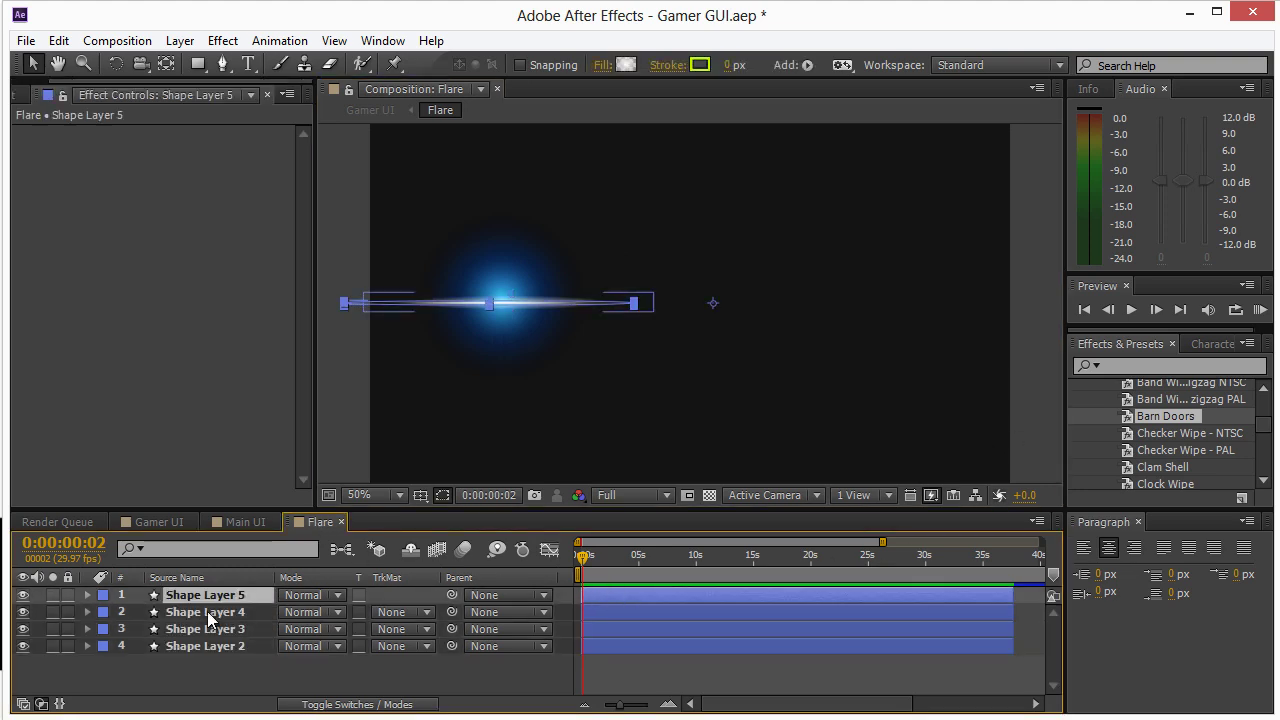
{"action": "left_click", "coordinate": [208, 614]}
{"action": "left_click", "coordinate": [211, 630]}
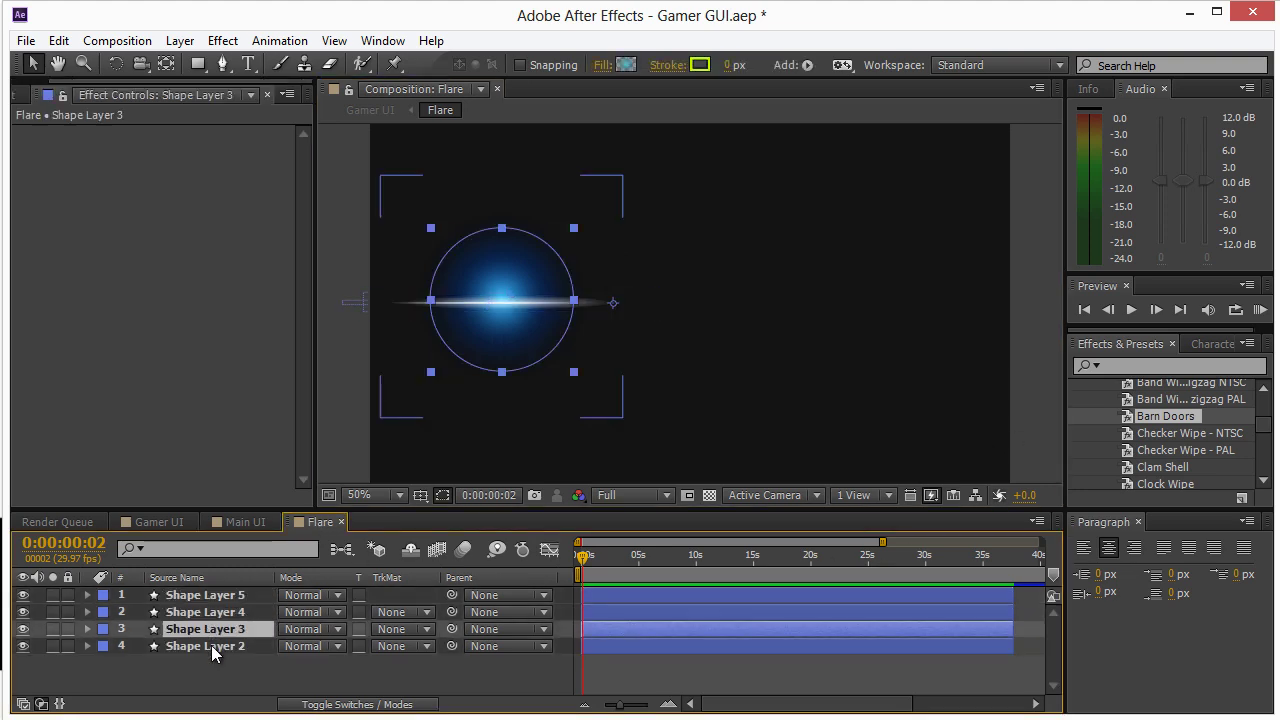
{"action": "left_click", "coordinate": [211, 645]}
{"action": "left_click", "coordinate": [210, 631]}
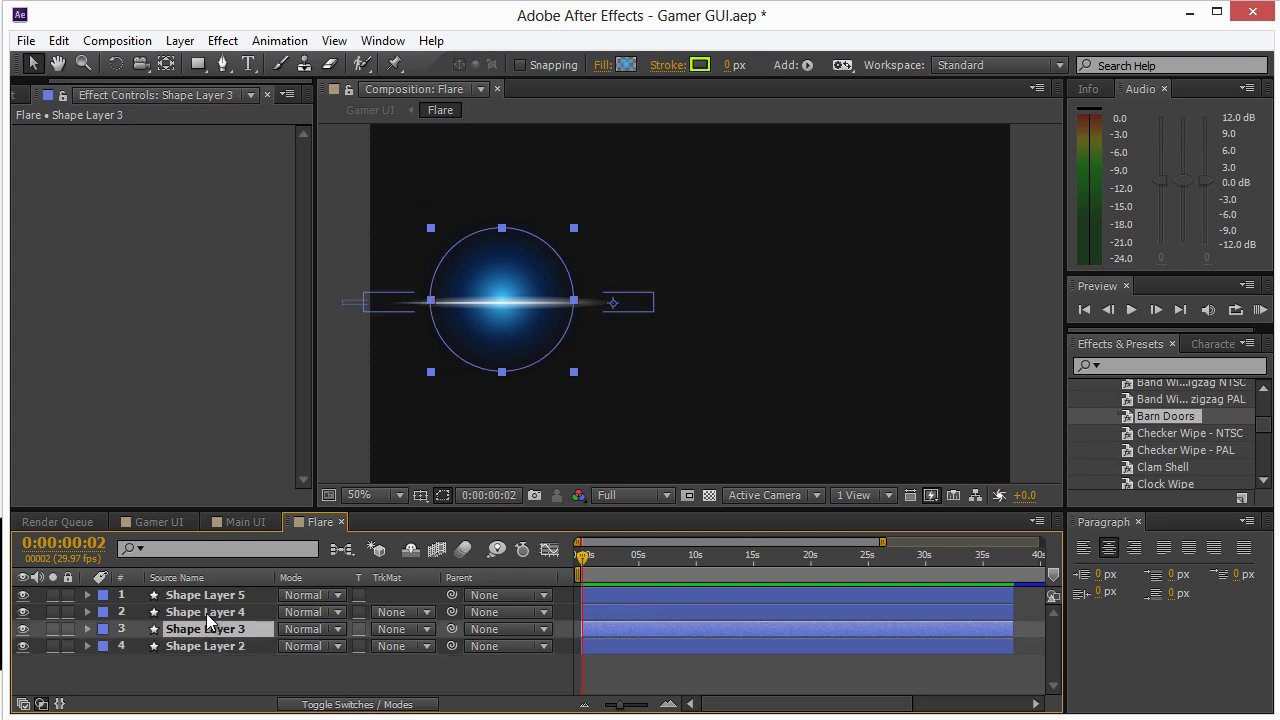
{"action": "left_click", "coordinate": [208, 614]}
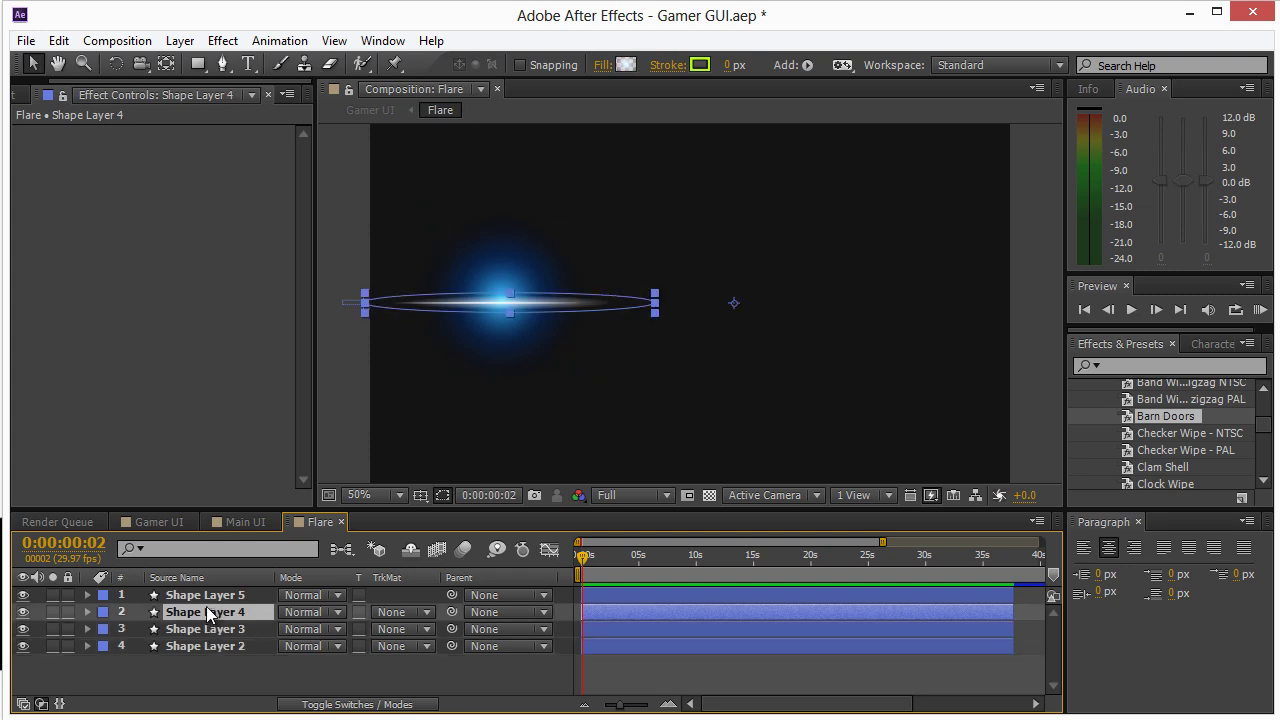
{"action": "left_click", "coordinate": [219, 596]}
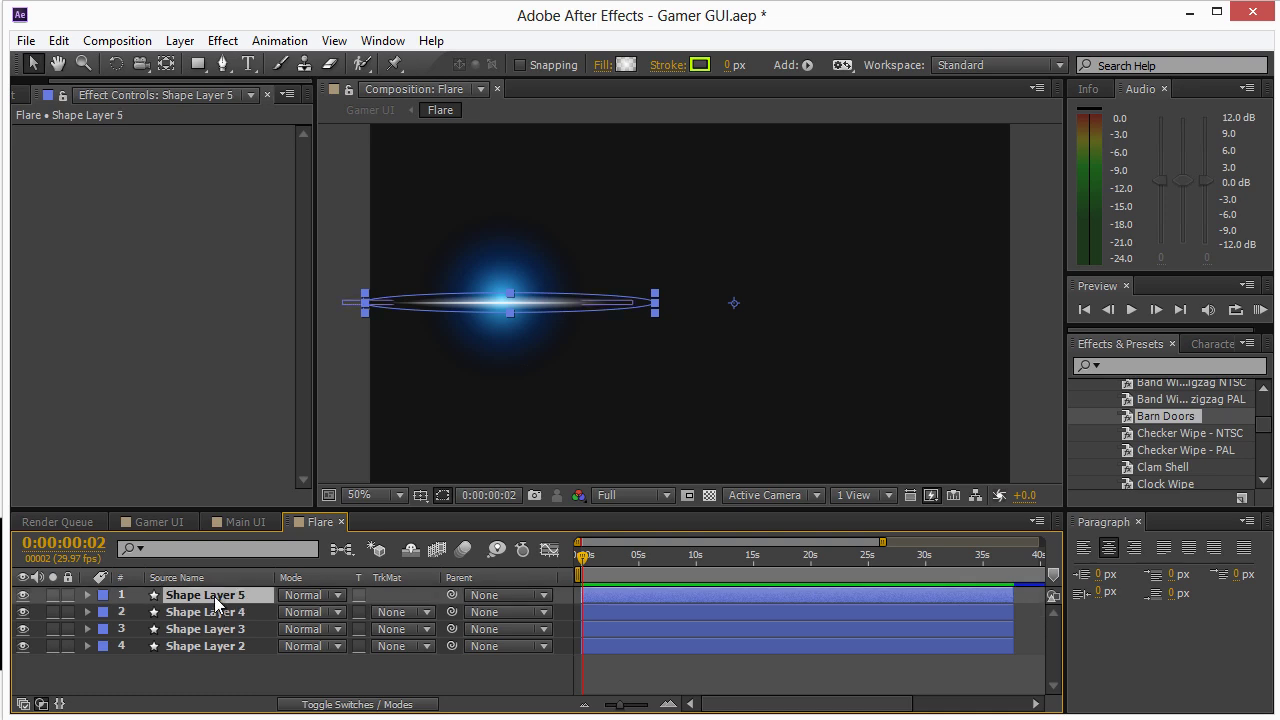
{"action": "left_click", "coordinate": [218, 614]}
{"action": "left_click", "coordinate": [219, 600]}
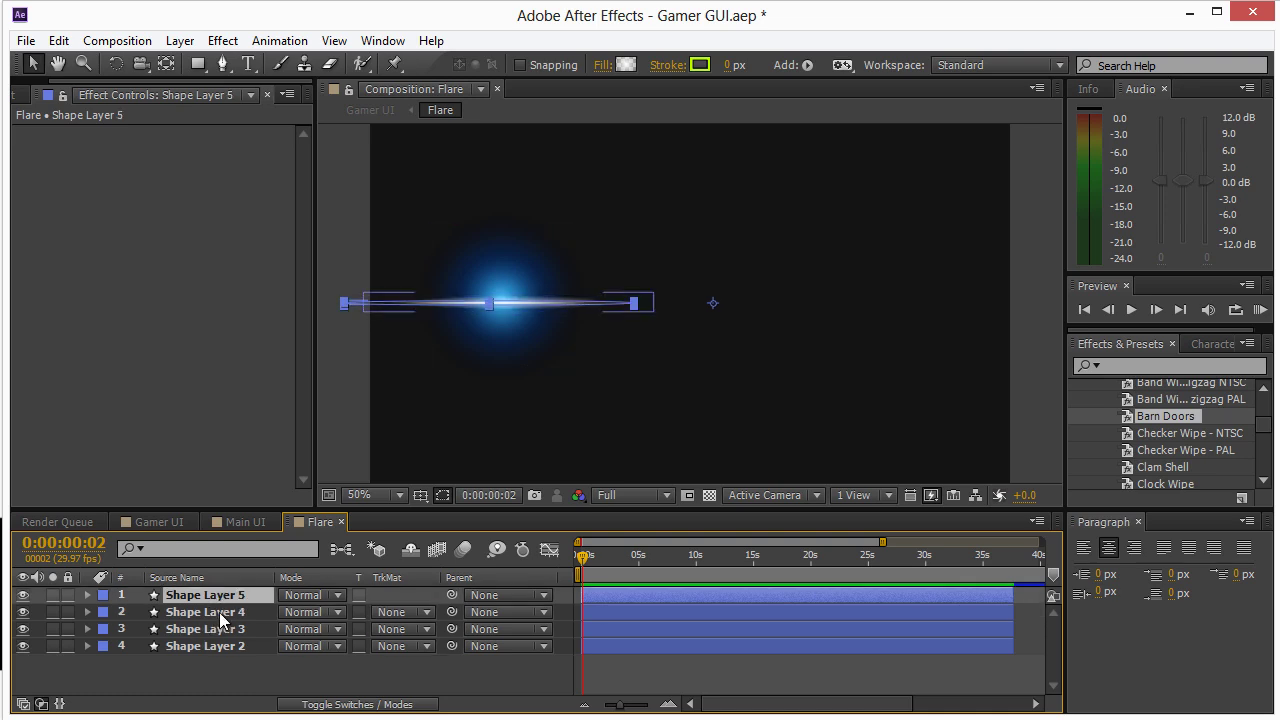
{"action": "left_click", "coordinate": [222, 596]}
Step: Keyframe Shape Layer 5's Opacity from 0% to 100% and adjust its second keyframe
{"action": "key", "text": "t"}
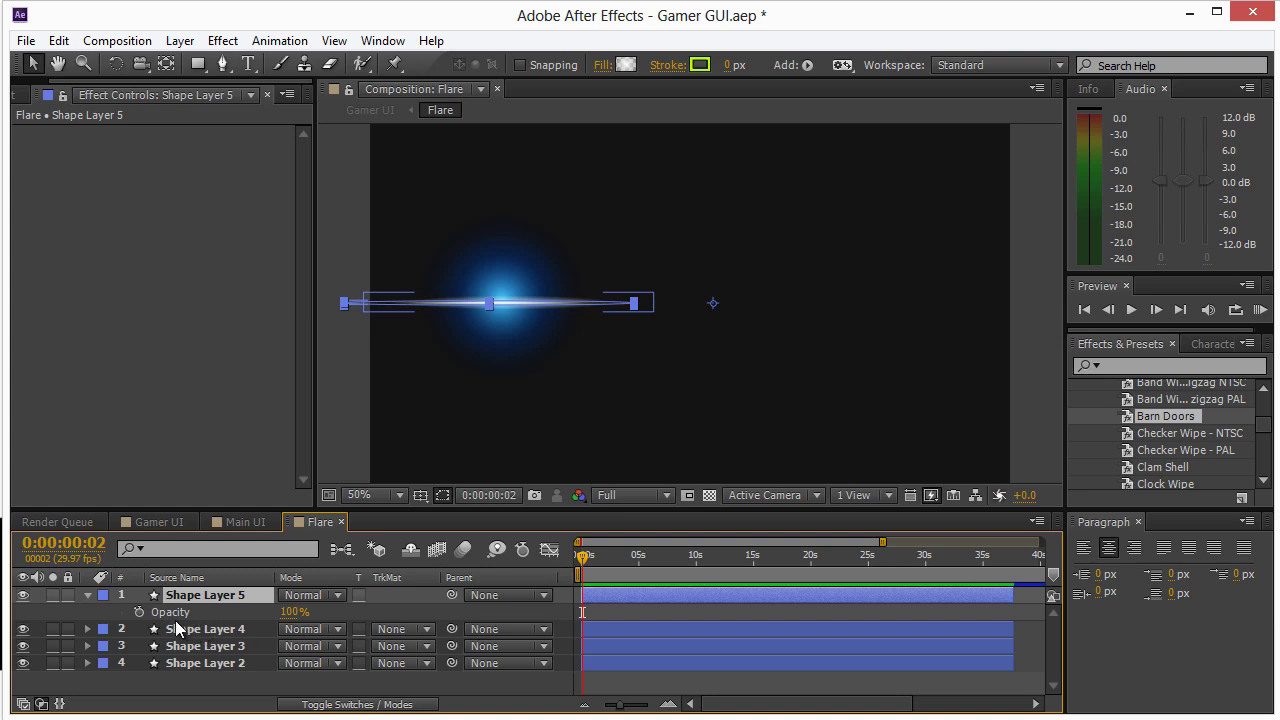
{"action": "left_click", "coordinate": [138, 612]}
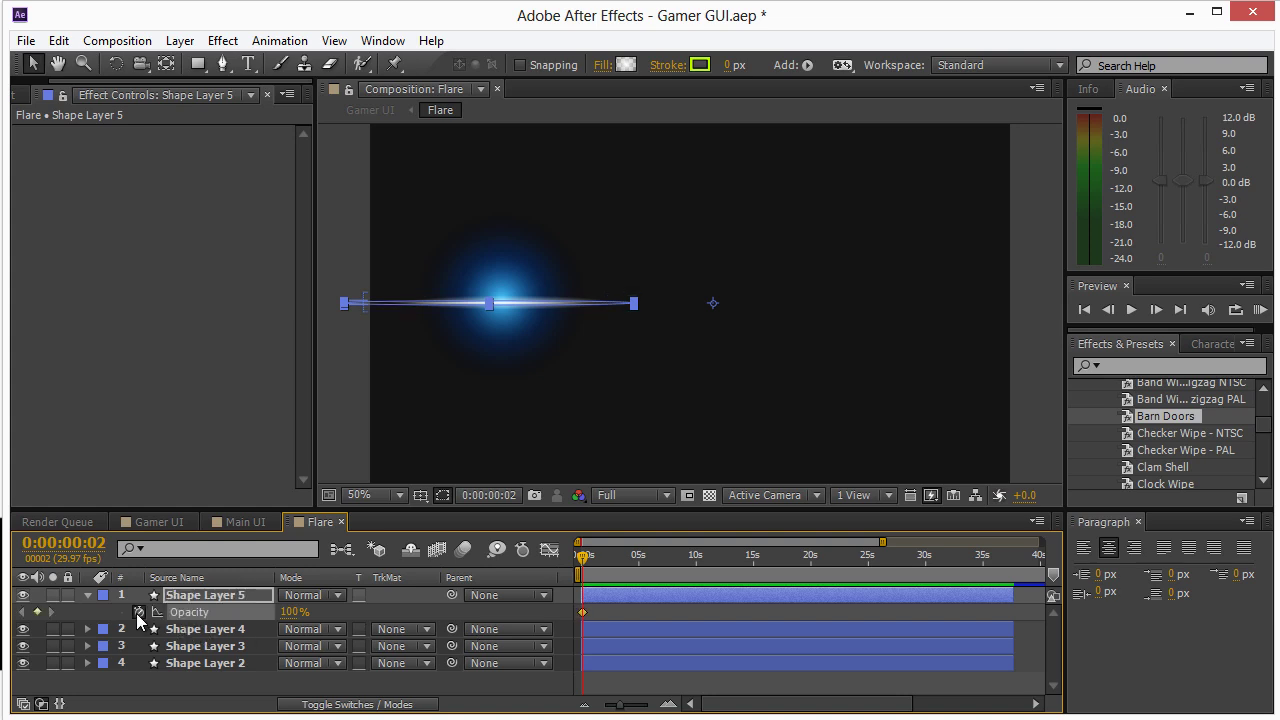
{"action": "left_click", "coordinate": [289, 612]}
{"action": "type", "text": "0"}
{"action": "key", "text": "Return"}
{"action": "key", "text": "space"}
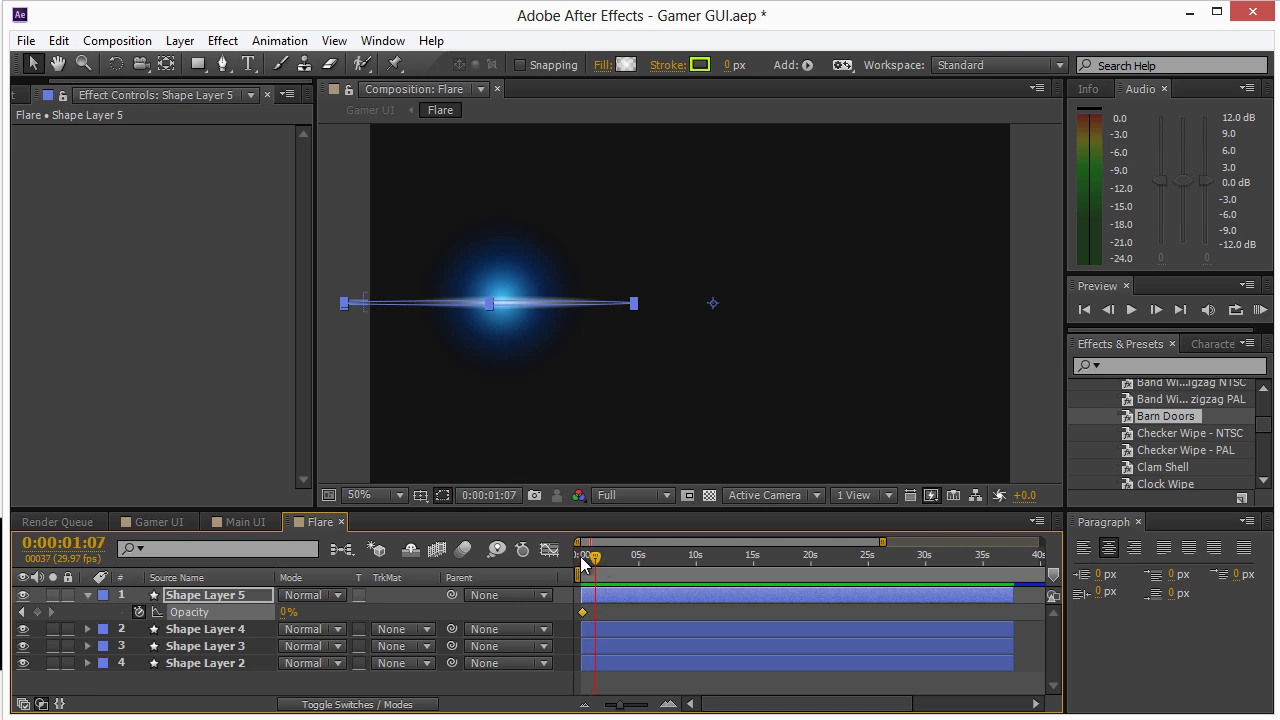
{"action": "left_click", "coordinate": [287, 612]}
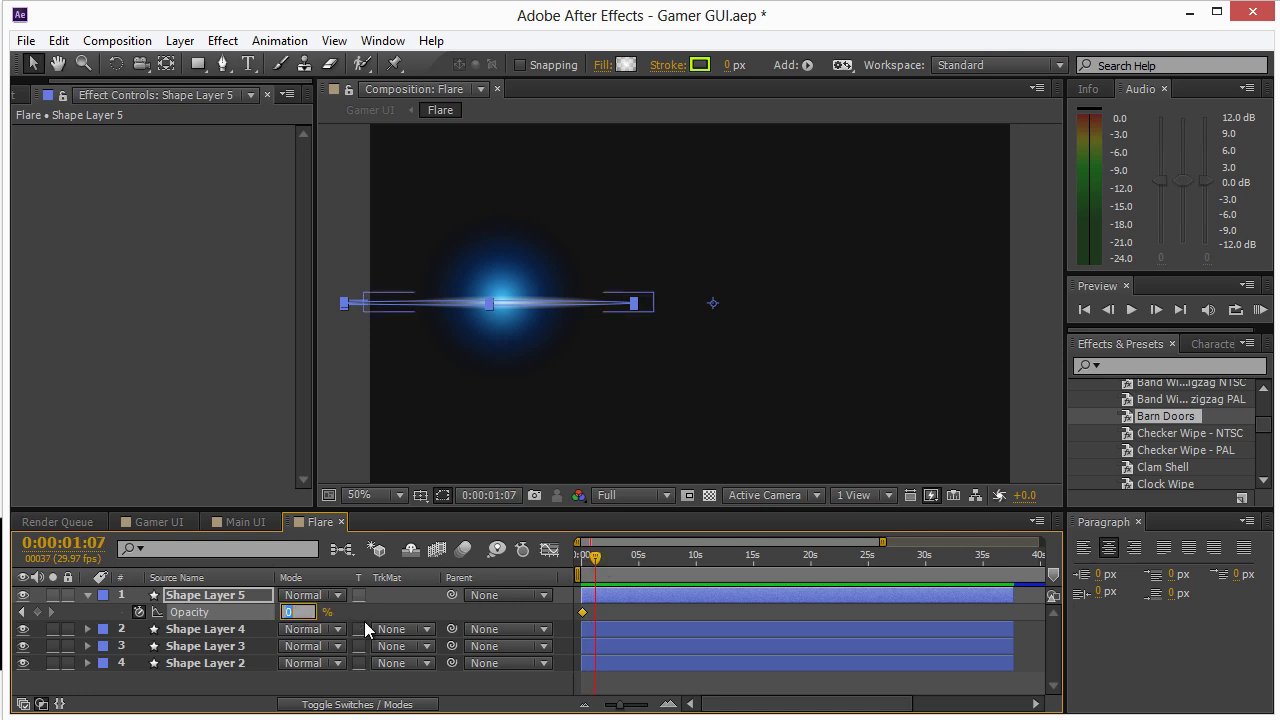
{"action": "type", "text": "100"}
{"action": "key", "text": "Return"}
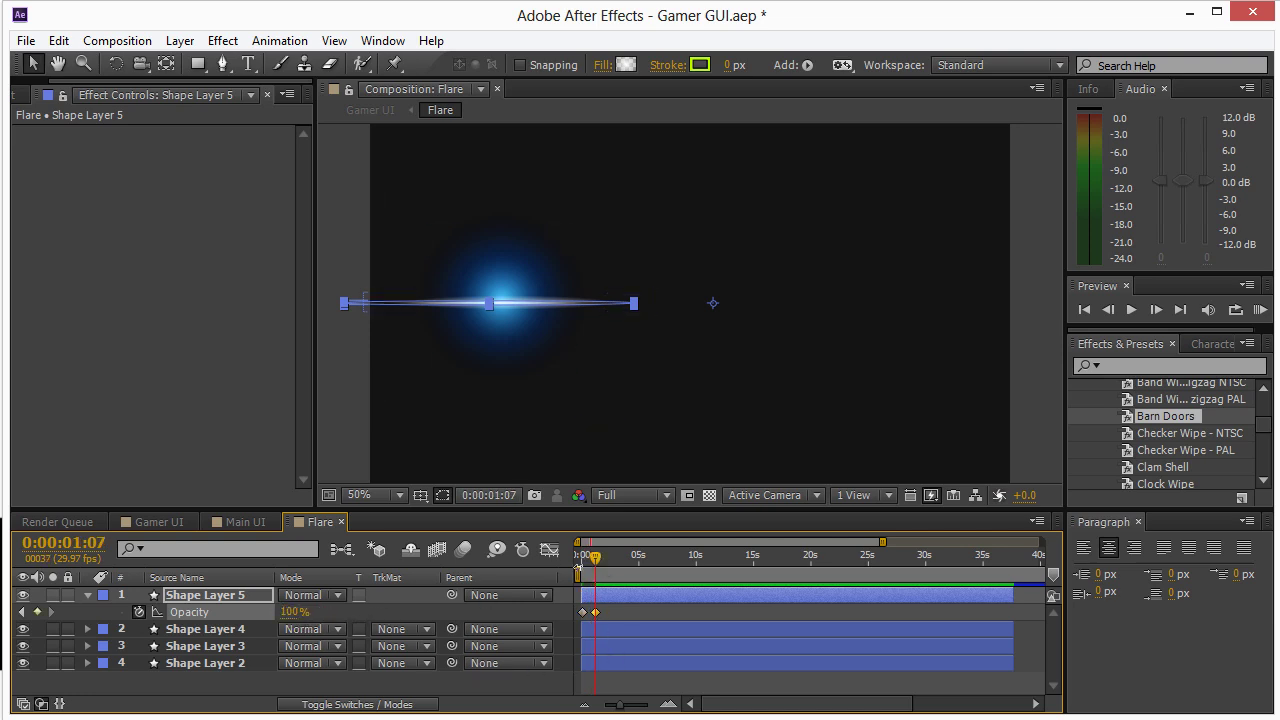
{"action": "mouse_move", "coordinate": [598, 566]}
{"action": "left_mouse_down"}
{"action": "mouse_move", "coordinate": [580, 562]}
{"action": "mouse_move", "coordinate": [612, 562]}
{"action": "mouse_move", "coordinate": [560, 560]}
{"action": "mouse_move", "coordinate": [593, 562]}
{"action": "left_mouse_up"}
{"action": "left_click", "coordinate": [600, 611]}
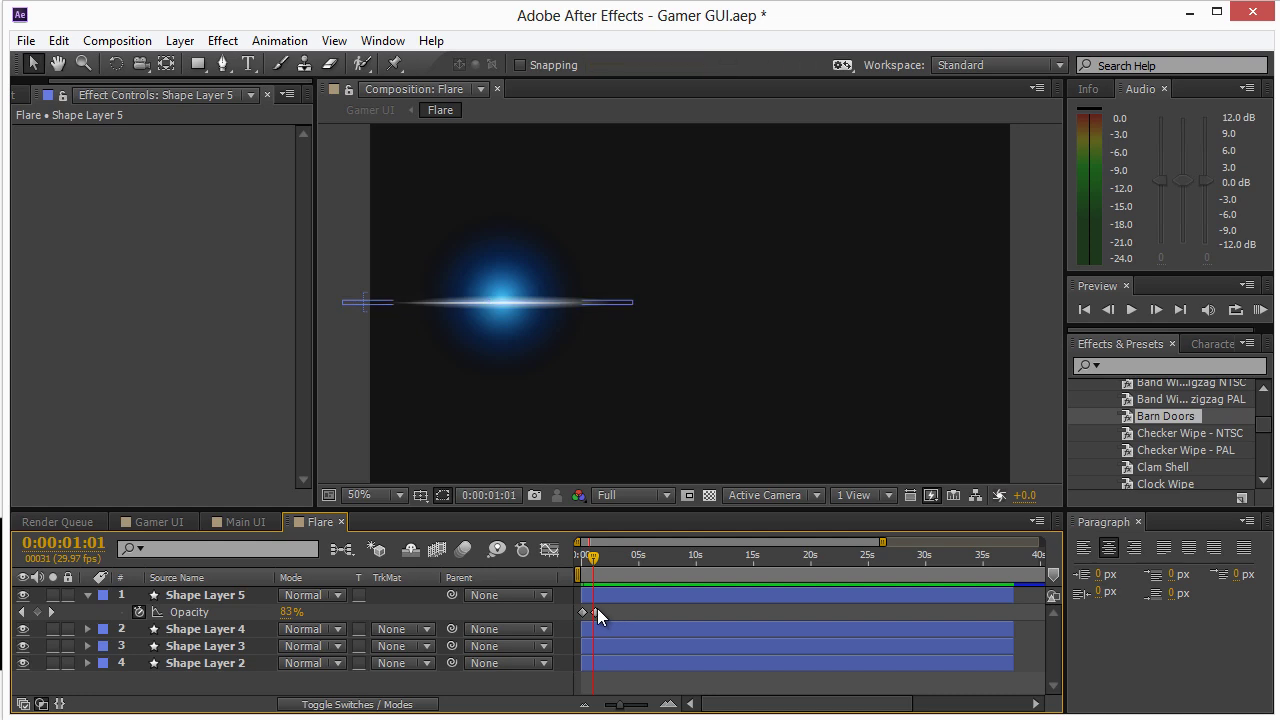
{"action": "mouse_move", "coordinate": [596, 608]}
{"action": "left_mouse_down"}
{"action": "mouse_move", "coordinate": [608, 611]}
{"action": "mouse_move", "coordinate": [580, 618]}
{"action": "mouse_move", "coordinate": [598, 613]}
{"action": "left_mouse_up"}
{"action": "left_click", "coordinate": [586, 618]}
{"action": "left_click", "coordinate": [597, 612]}
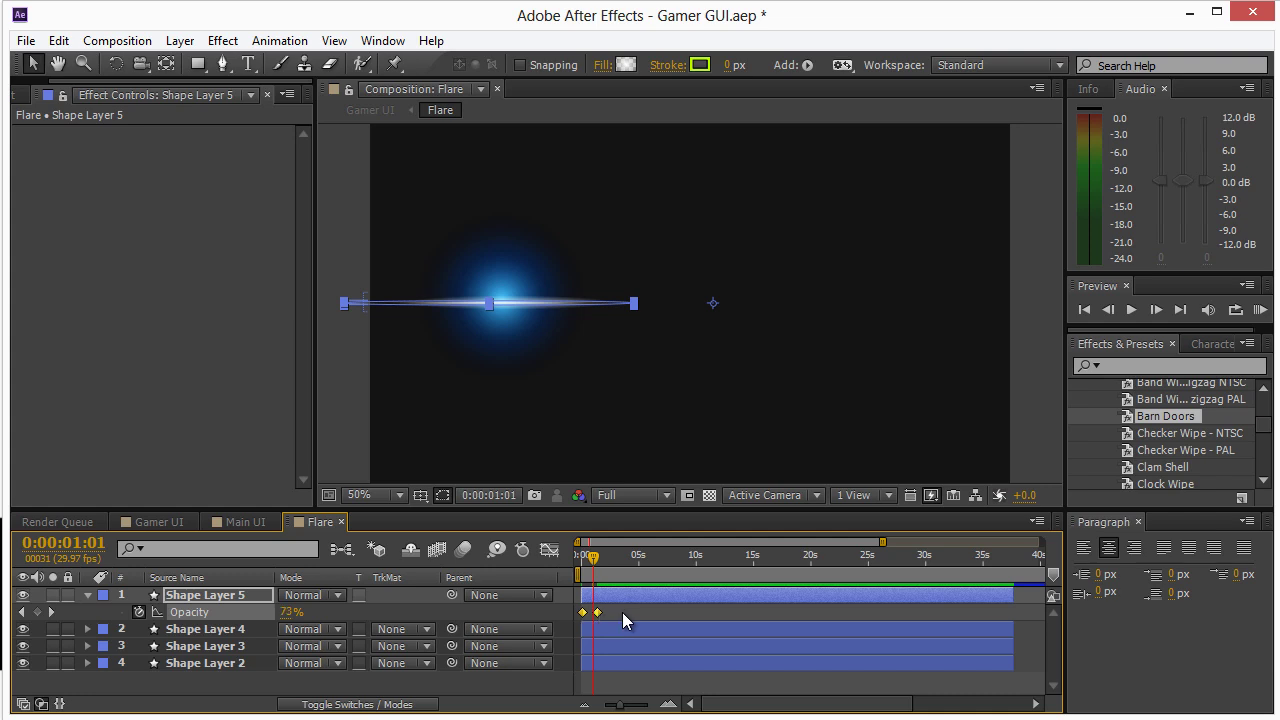
Step: Offset Shape Layer 4's Opacity keyframes slightly later and scrub to check the staggered fade
{"action": "left_click", "coordinate": [612, 628]}
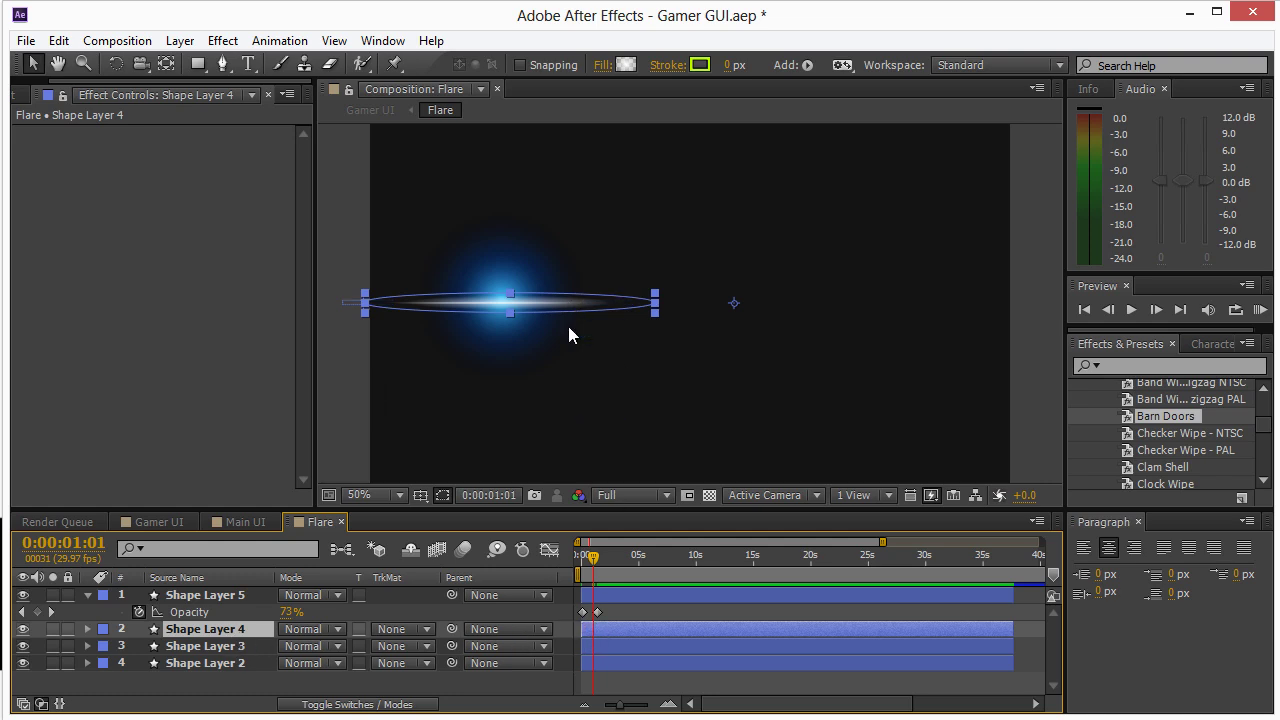
{"action": "left_click", "coordinate": [601, 636]}
{"action": "mouse_move", "coordinate": [593, 556]}
{"action": "left_mouse_down"}
{"action": "mouse_move", "coordinate": [582, 557]}
{"action": "mouse_move", "coordinate": [622, 560]}
{"action": "mouse_move", "coordinate": [578, 557]}
{"action": "mouse_move", "coordinate": [602, 557]}
{"action": "left_mouse_up"}
{"action": "key", "text": "t"}
{"action": "left_click_drag", "start_coordinate": [616, 656], "coordinate": [588, 638]}
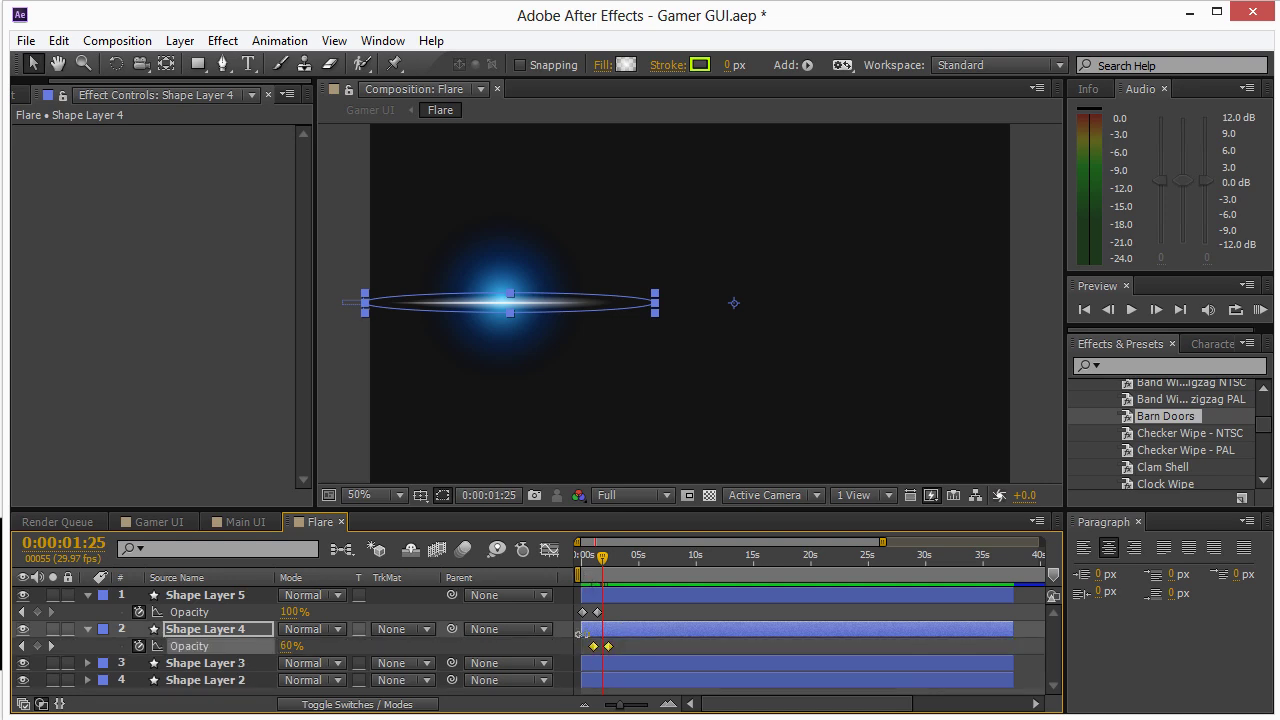
{"action": "left_click_drag", "start_coordinate": [586, 563], "coordinate": [628, 557]}
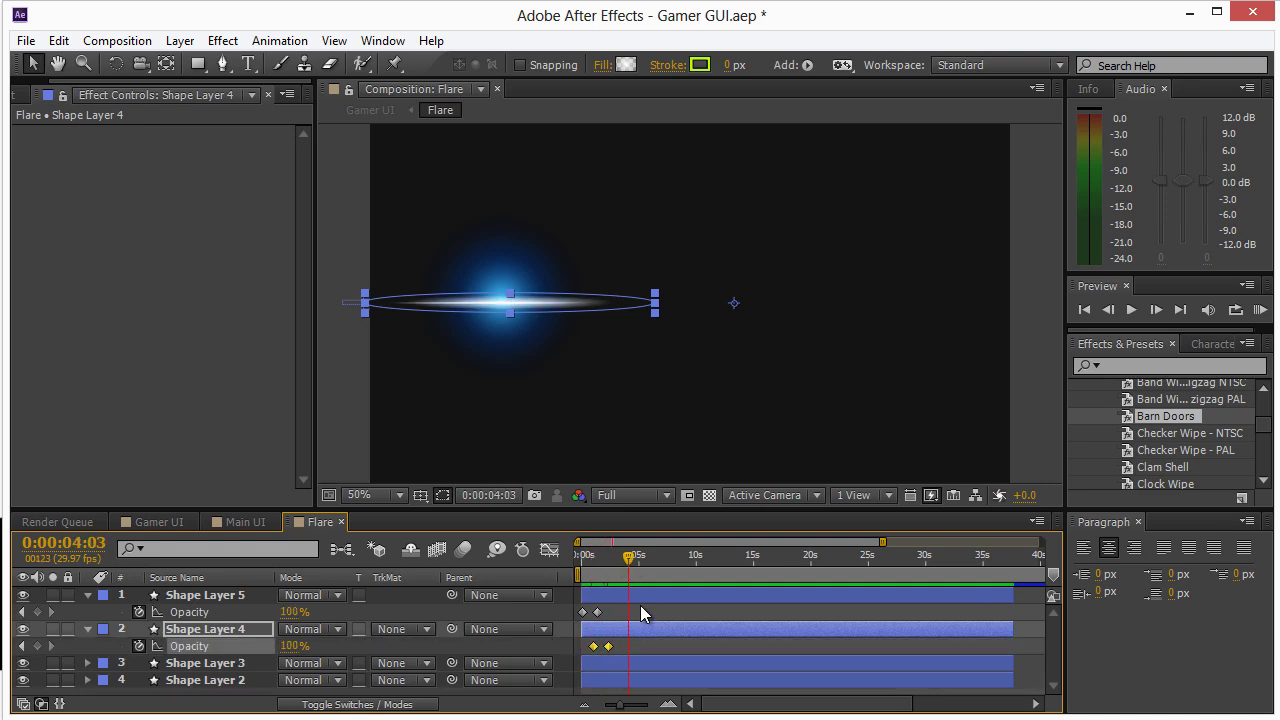
{"action": "left_click", "coordinate": [633, 670]}
{"action": "left_click_drag", "start_coordinate": [628, 557], "coordinate": [687, 565]}
{"action": "left_click", "coordinate": [621, 684]}
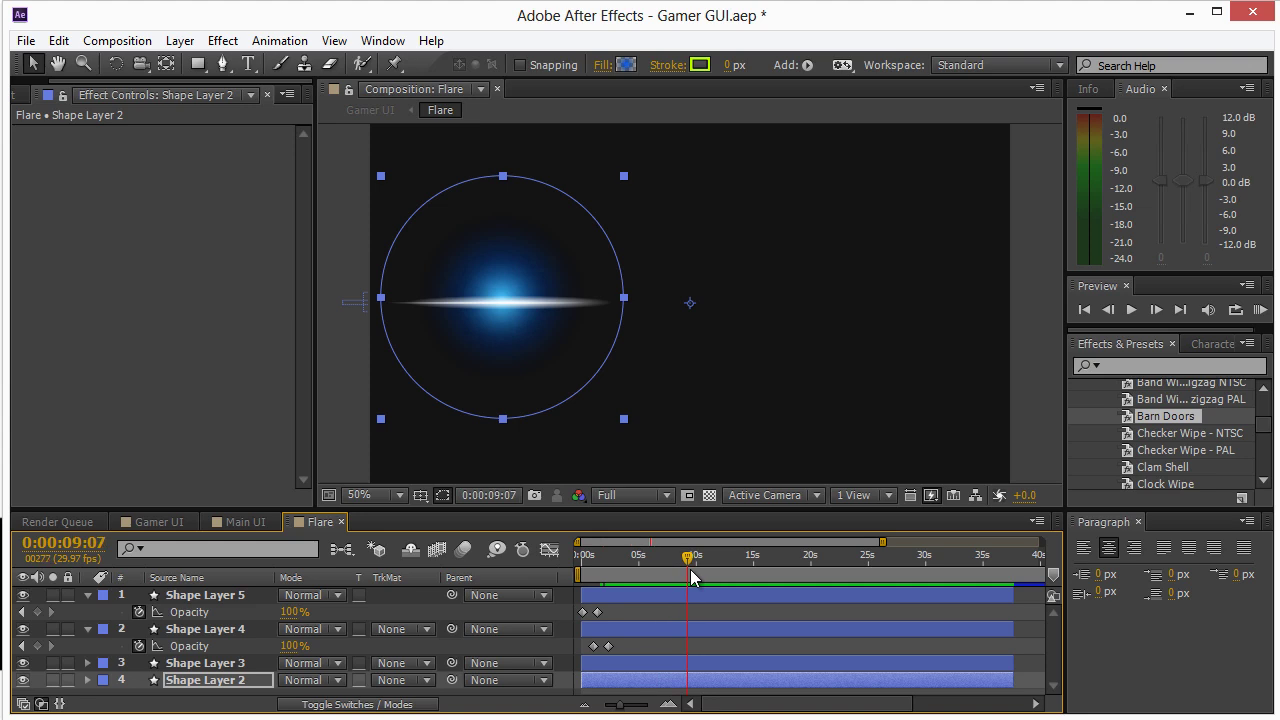
Step: Preview Gamer UI, then drag the Flare layer bar left so it starts earlier
{"action": "left_click", "coordinate": [182, 520]}
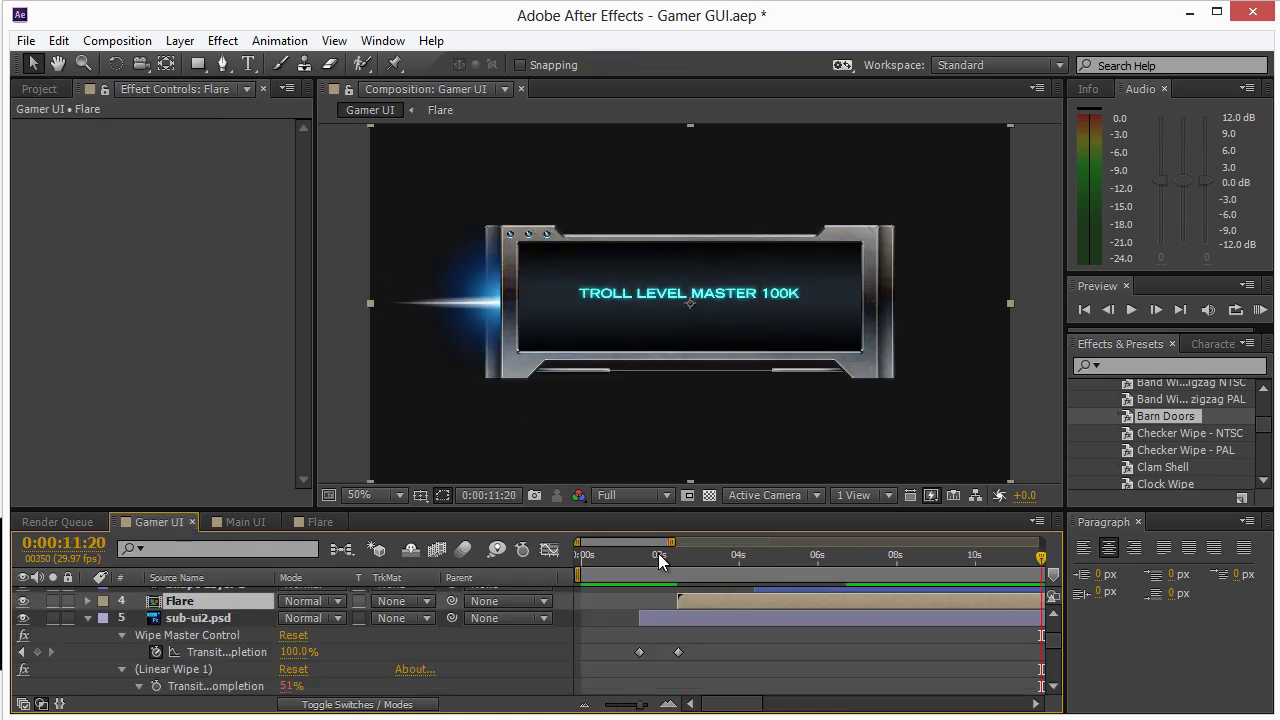
{"action": "mouse_move", "coordinate": [662, 556]}
{"action": "left_mouse_down"}
{"action": "mouse_move", "coordinate": [850, 559]}
{"action": "mouse_move", "coordinate": [638, 564]}
{"action": "mouse_move", "coordinate": [887, 549]}
{"action": "mouse_move", "coordinate": [495, 573]}
{"action": "mouse_move", "coordinate": [876, 564]}
{"action": "mouse_move", "coordinate": [627, 568]}
{"action": "mouse_move", "coordinate": [844, 564]}
{"action": "mouse_move", "coordinate": [670, 563]}
{"action": "left_mouse_up"}
{"action": "key", "text": "space"}
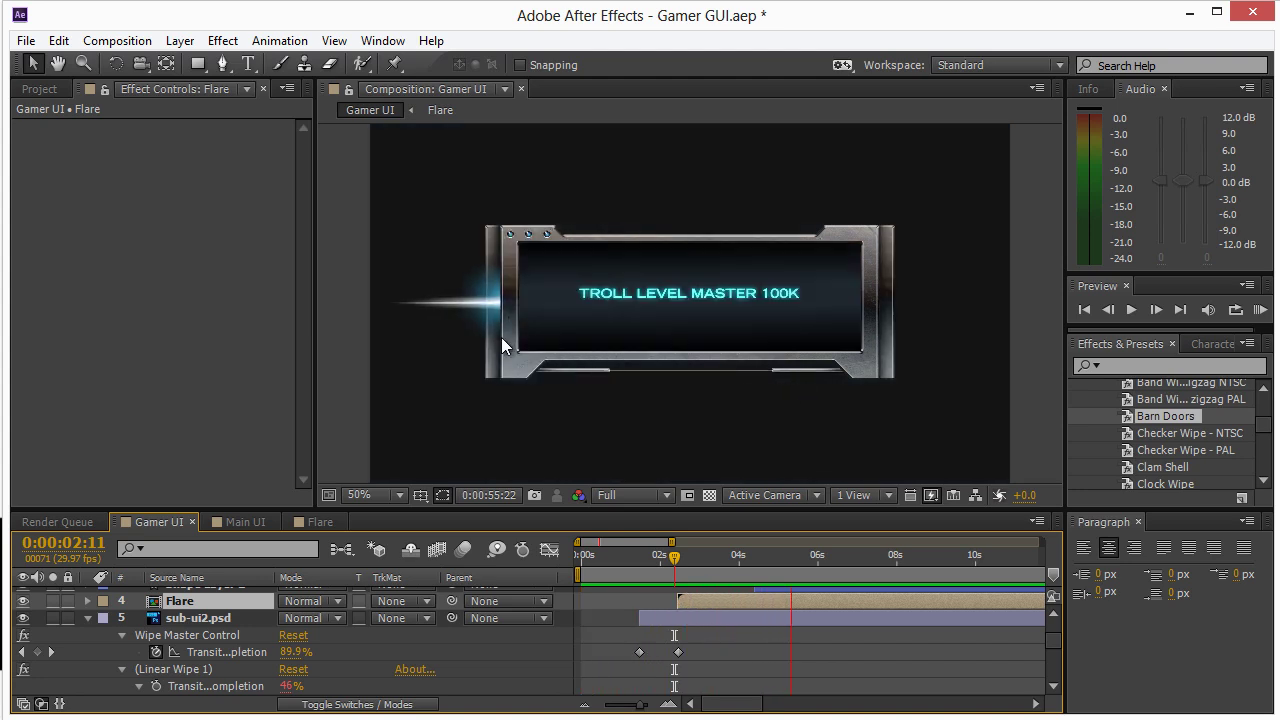
{"action": "key", "text": "space"}
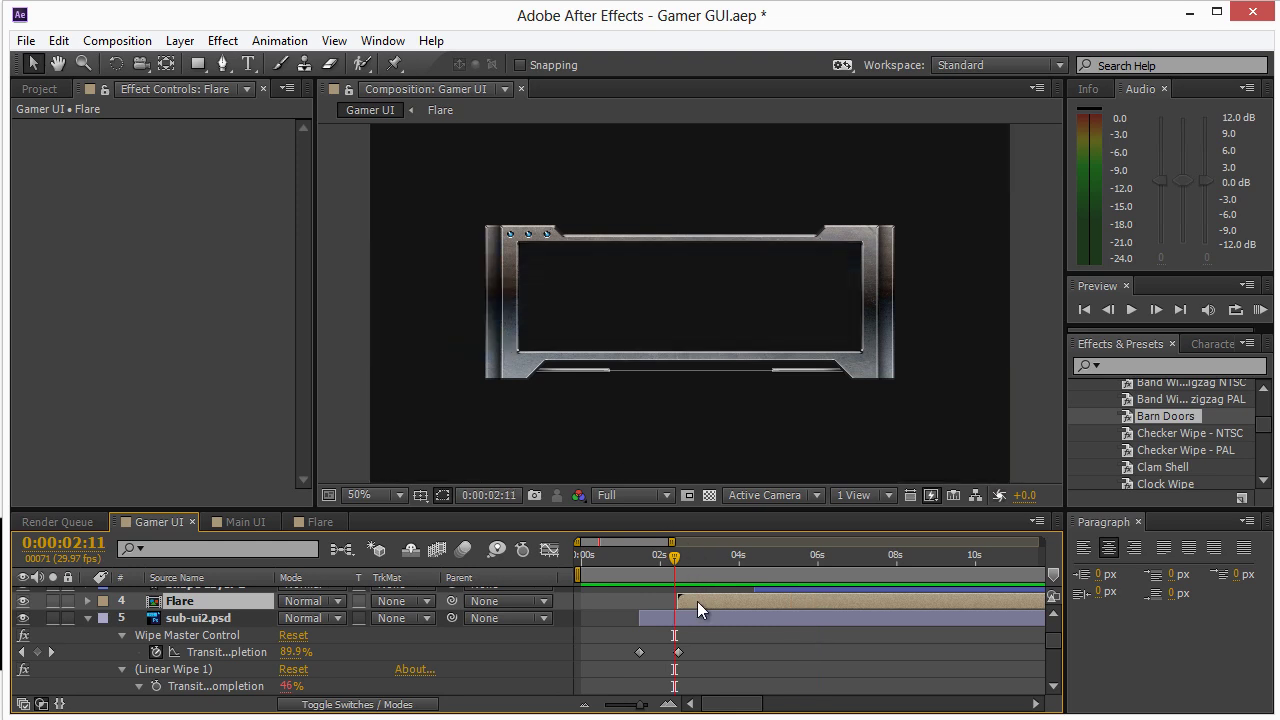
{"action": "left_click_drag", "start_coordinate": [697, 601], "coordinate": [660, 601]}
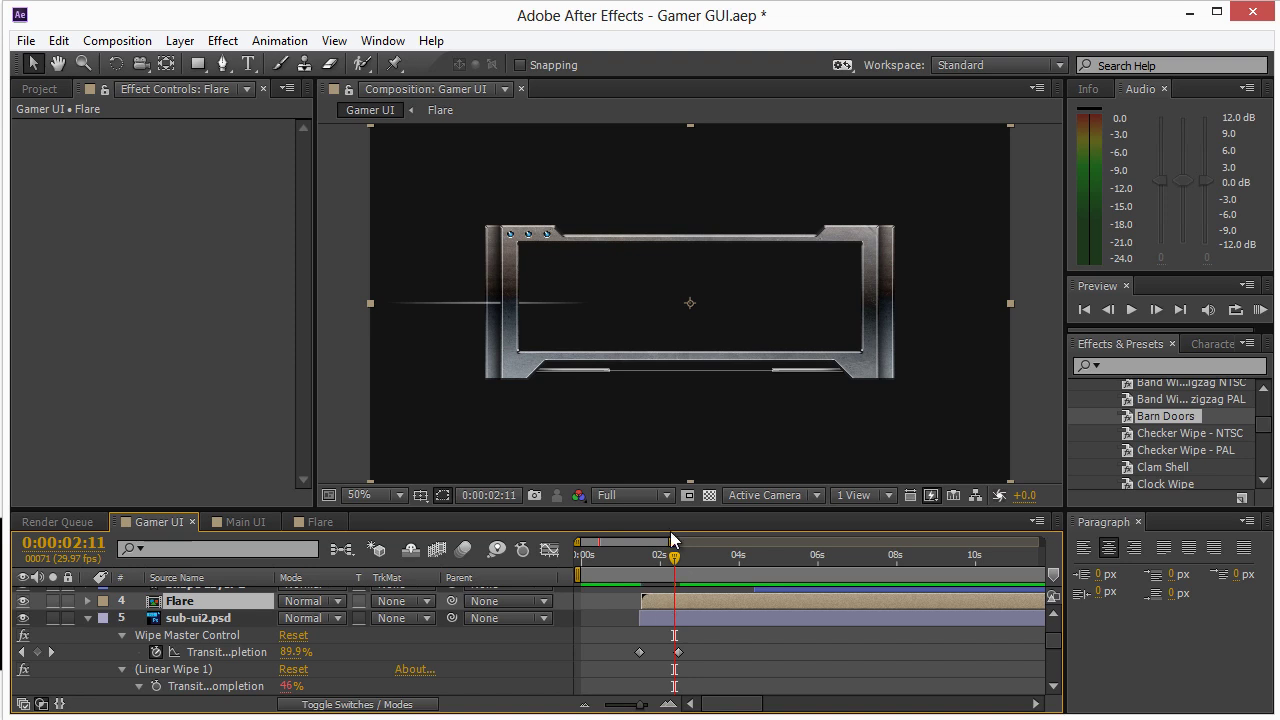
{"action": "left_click_drag", "start_coordinate": [672, 548], "coordinate": [749, 600]}
Step: In the Flare comp, enlarge the timeline and toggle the shape layers' modified properties
{"action": "left_click", "coordinate": [311, 521]}
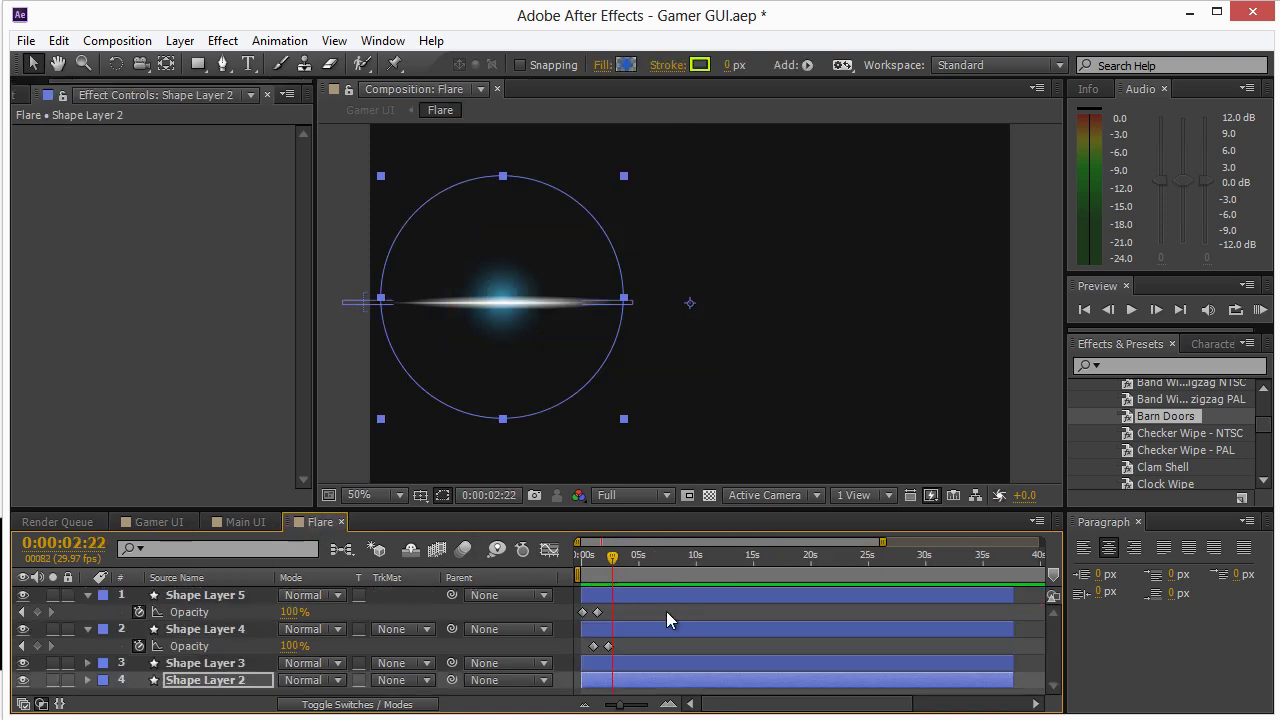
{"action": "left_click", "coordinate": [620, 628]}
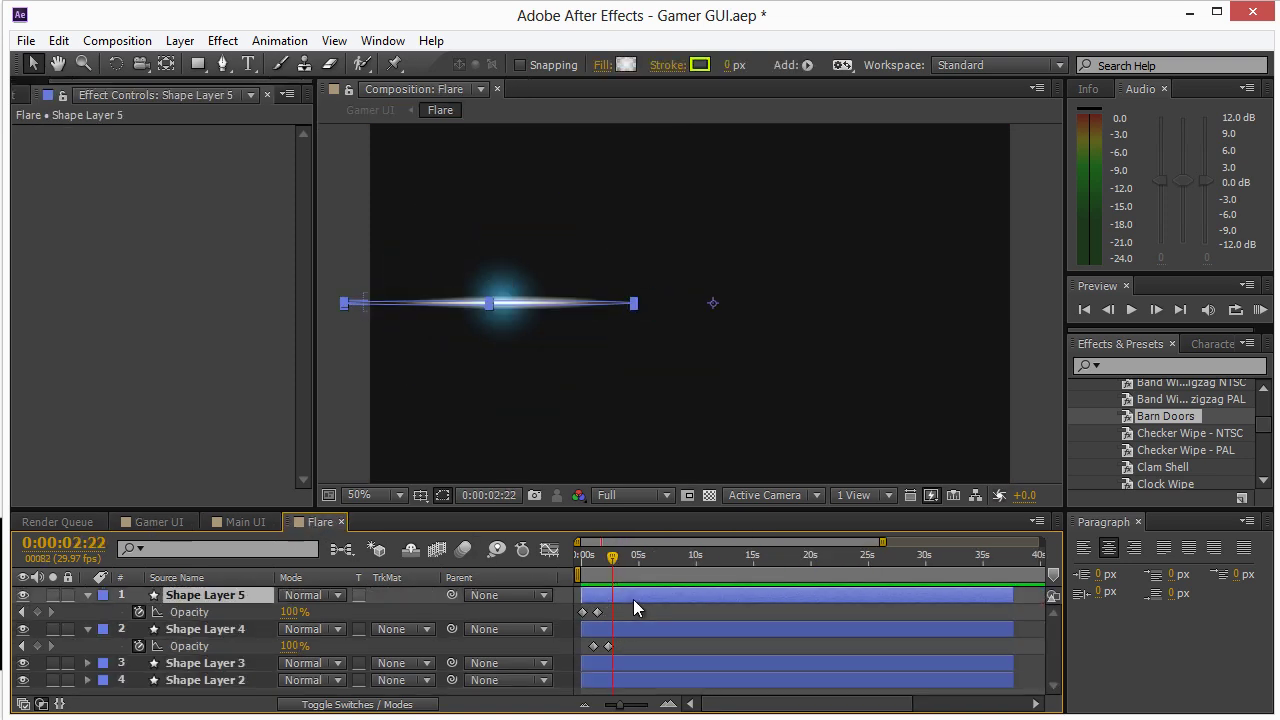
{"action": "left_click", "coordinate": [641, 683], "text": "shift"}
{"action": "key", "text": "u"}
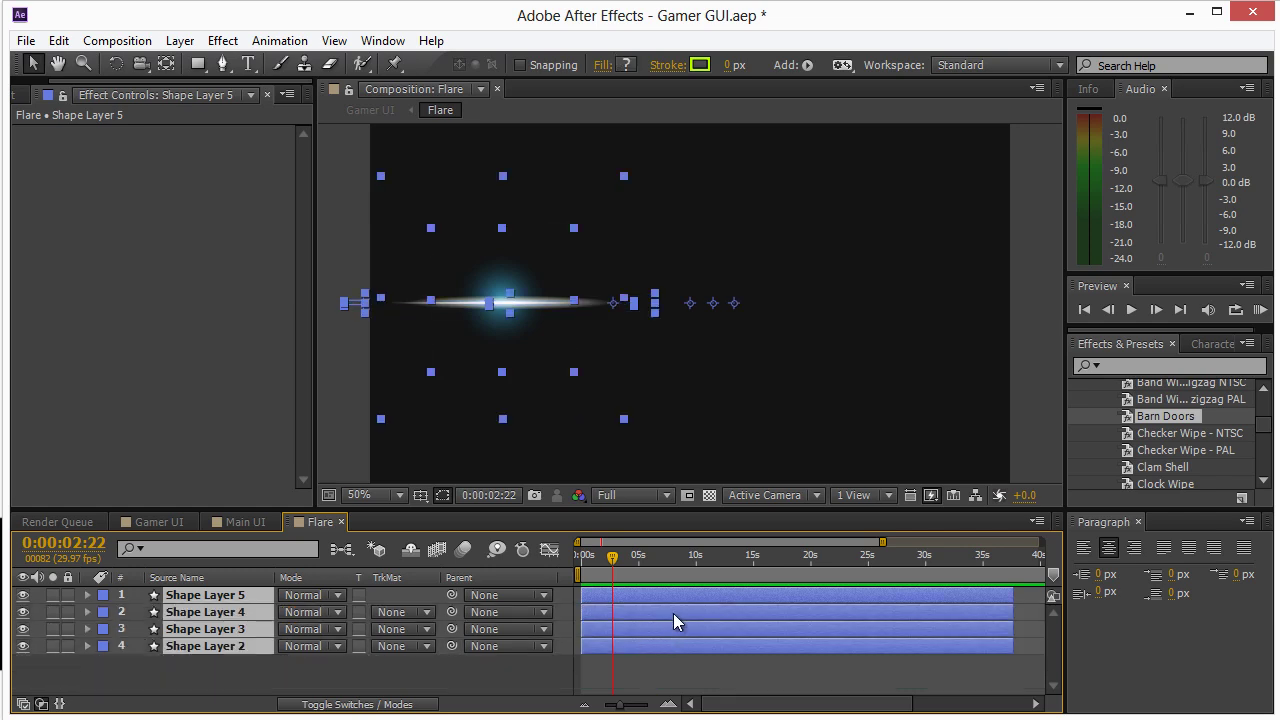
{"action": "key", "text": "u"}
{"action": "key", "text": "u"}
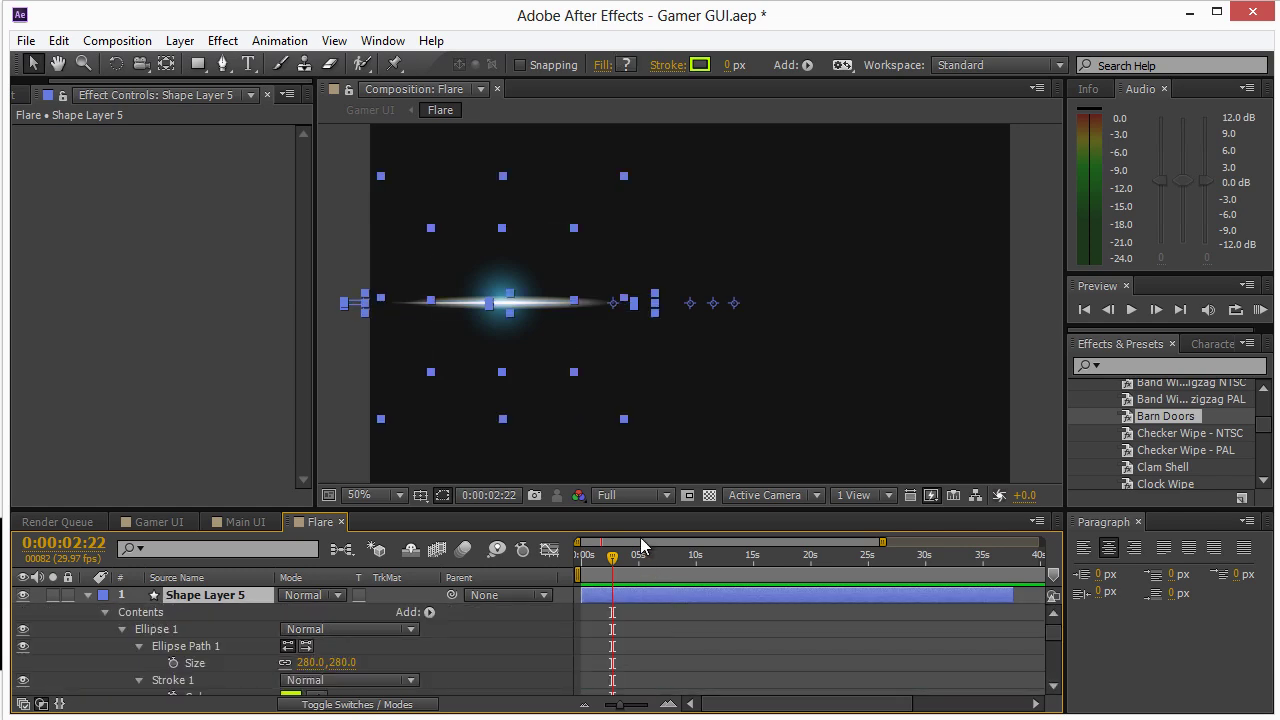
{"action": "key", "text": "u"}
{"action": "key", "text": "u"}
{"action": "key", "text": "u"}
{"action": "left_click_drag", "start_coordinate": [659, 511], "coordinate": [619, 262]}
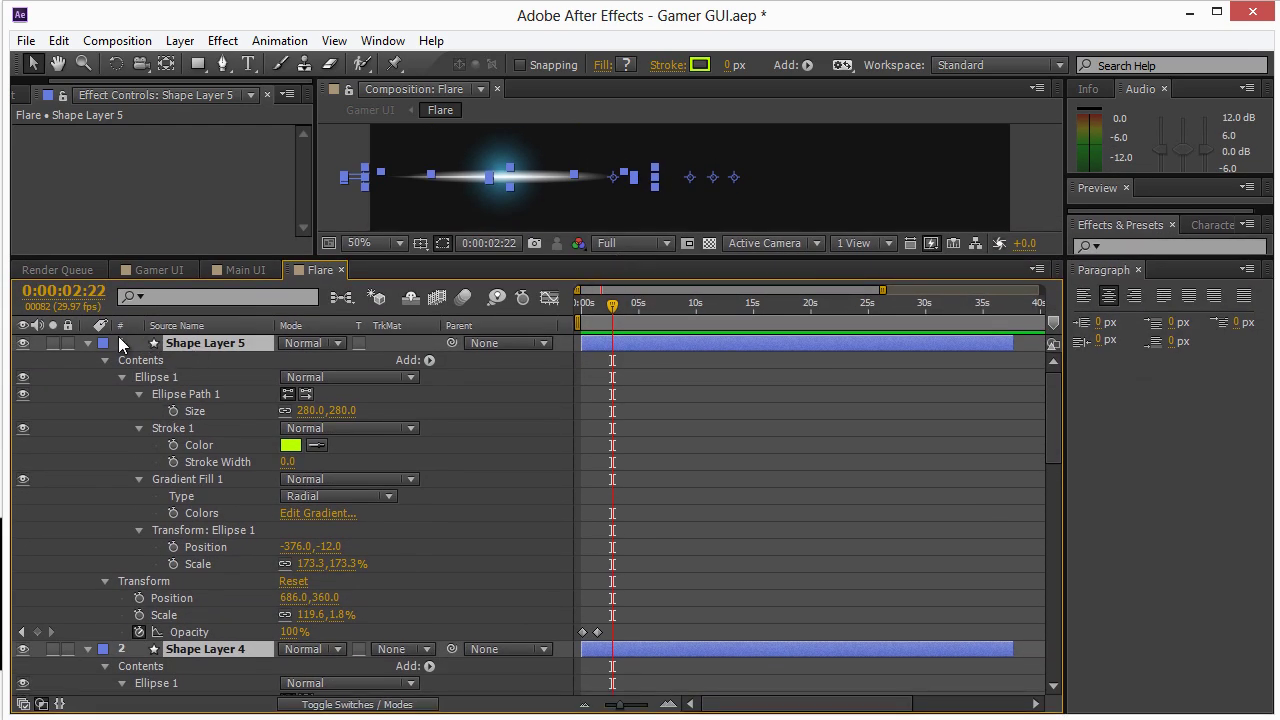
{"action": "key", "text": "u"}
{"action": "left_click", "coordinate": [282, 487]}
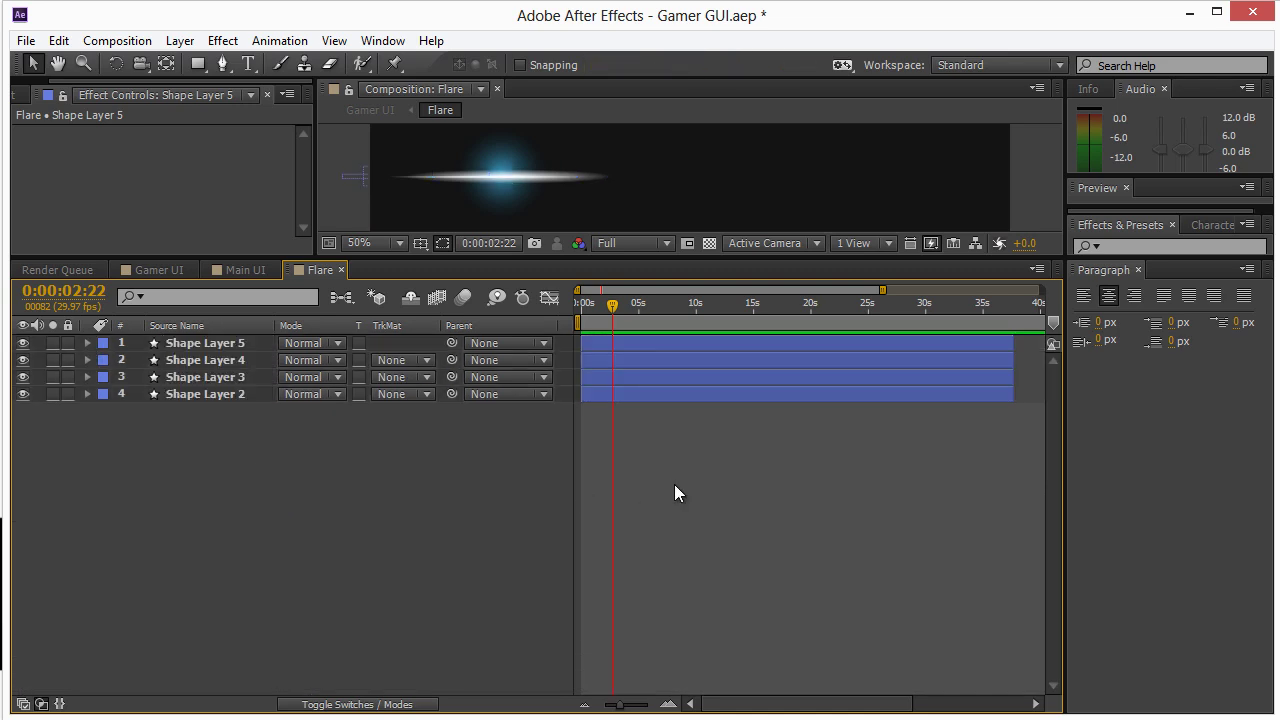
Step: Reveal the Opacity keyframes of Shape Layers 5, 4, 3 and 2
{"action": "left_click", "coordinate": [600, 344]}
{"action": "key", "text": "u"}
{"action": "left_click", "coordinate": [619, 376]}
{"action": "key", "text": "u"}
{"action": "left_click", "coordinate": [621, 410]}
{"action": "key", "text": "u"}
{"action": "left_click", "coordinate": [634, 445]}
{"action": "key", "text": "u"}
{"action": "left_click", "coordinate": [682, 486]}
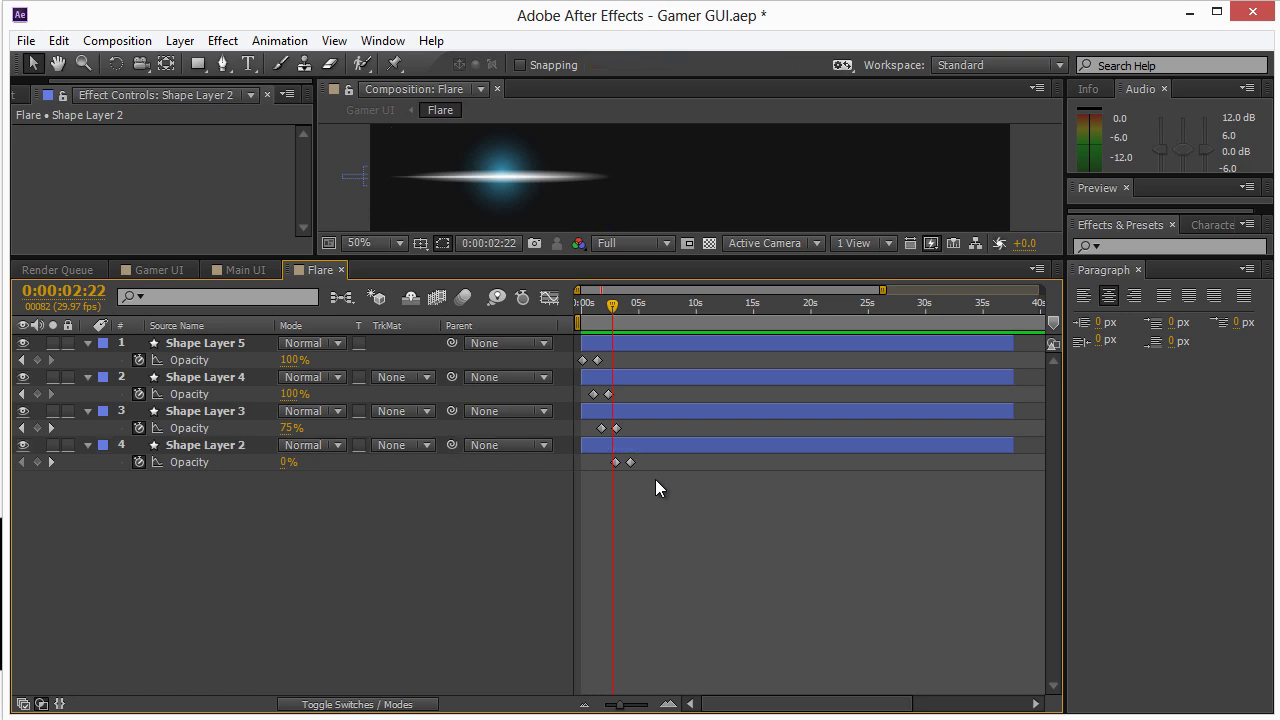
Step: Drag the four layers' second Opacity keyframes earlier, nudging Shape Layer 3's further
{"action": "left_click", "coordinate": [598, 360]}
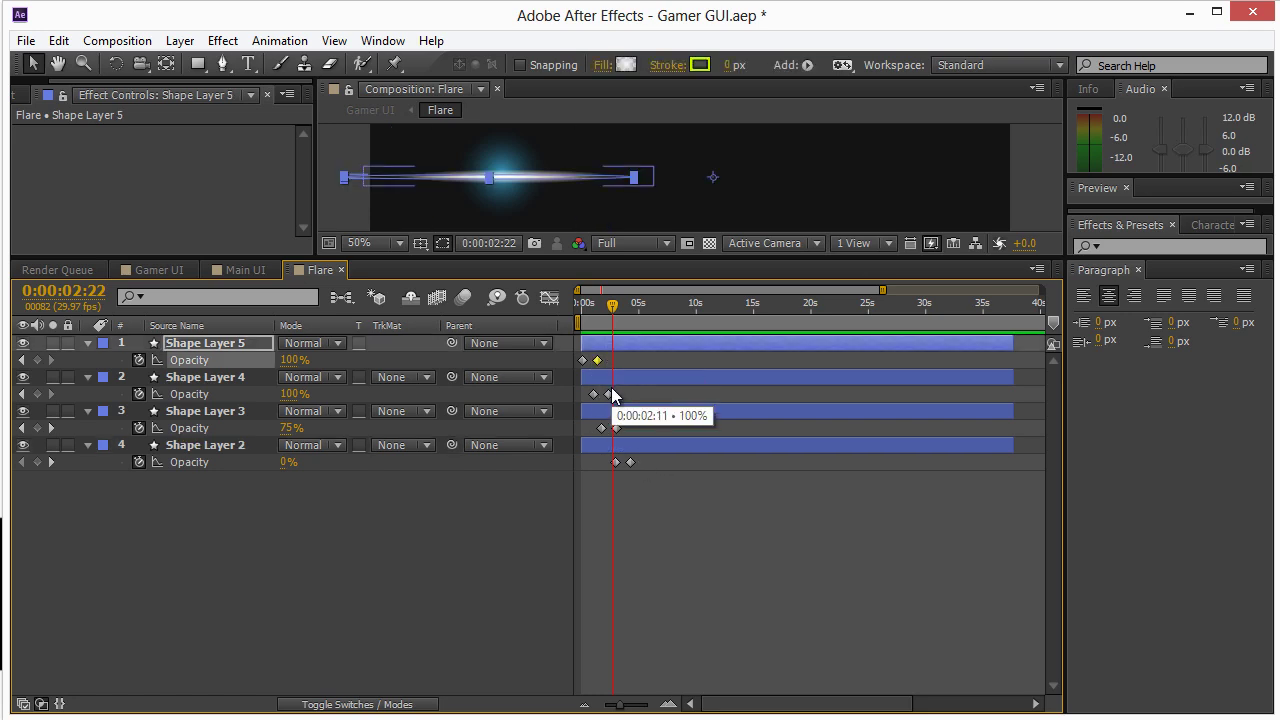
{"action": "left_click", "coordinate": [608, 394], "text": "shift"}
{"action": "left_click", "coordinate": [616, 428], "text": "shift"}
{"action": "left_click", "coordinate": [629, 462], "text": "shift"}
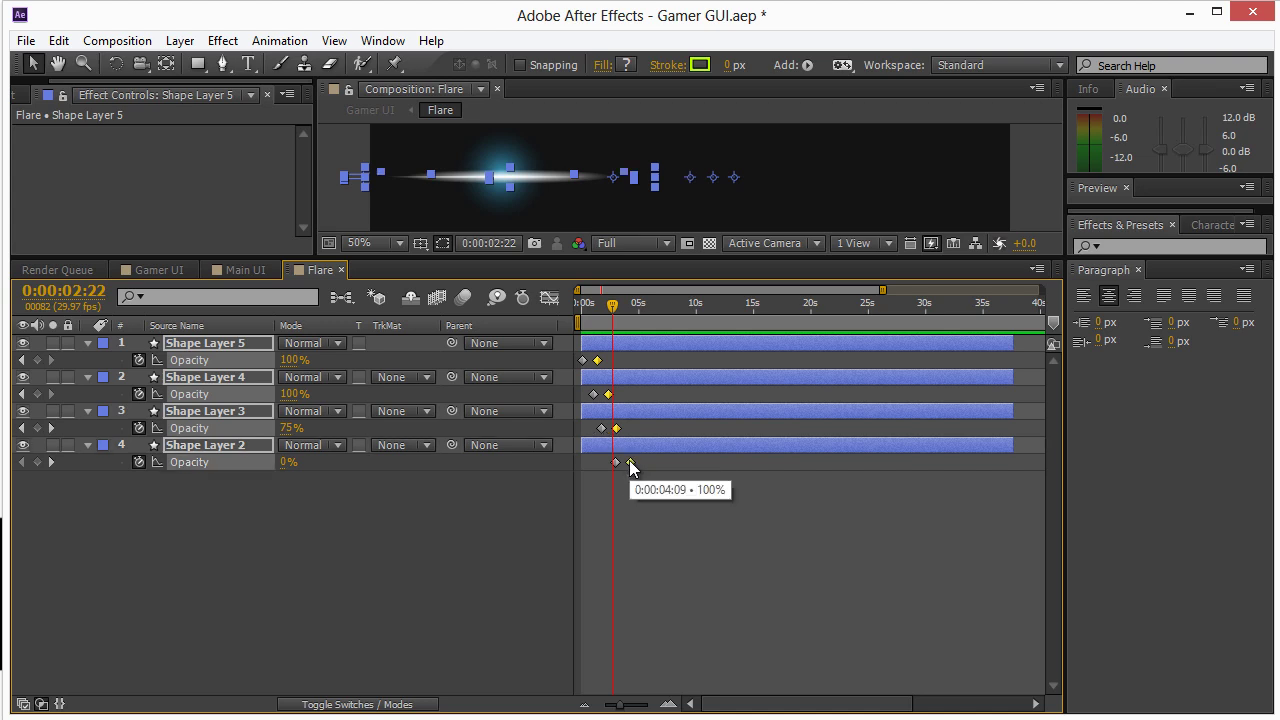
{"action": "left_click_drag", "start_coordinate": [629, 462], "coordinate": [620, 462]}
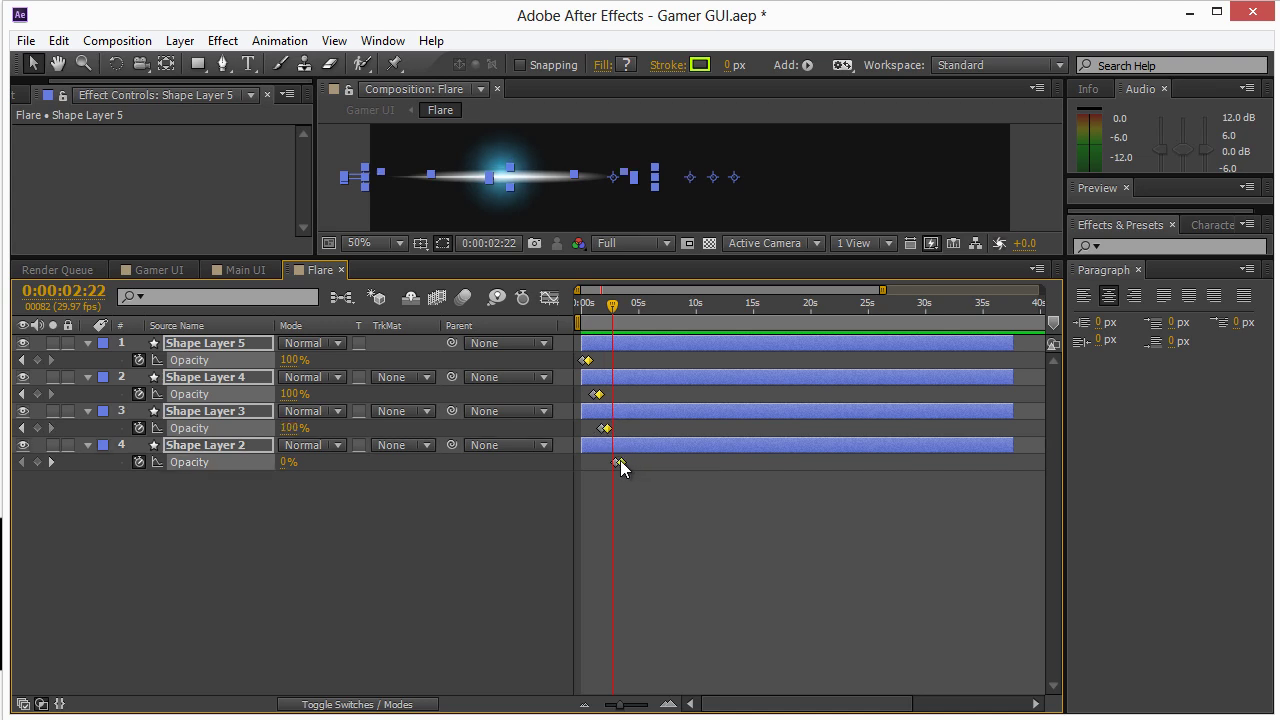
{"action": "left_click", "coordinate": [597, 394]}
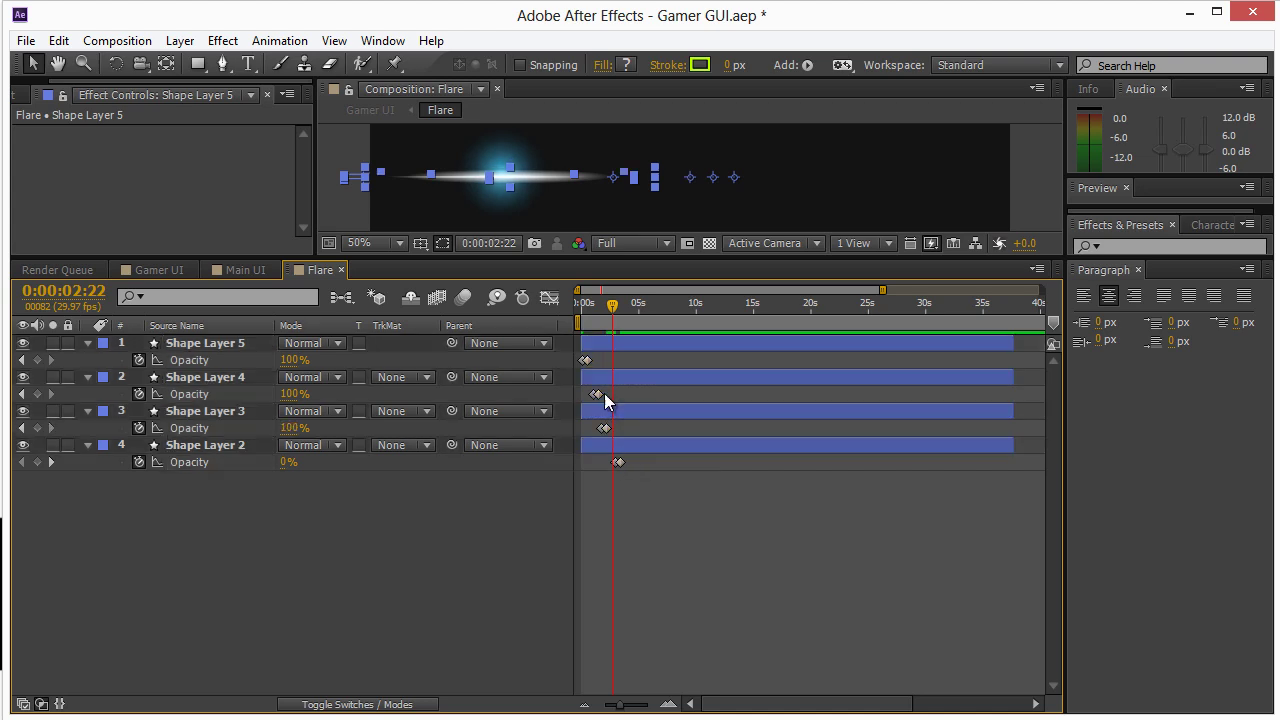
{"action": "left_click_drag", "start_coordinate": [604, 428], "coordinate": [599, 466]}
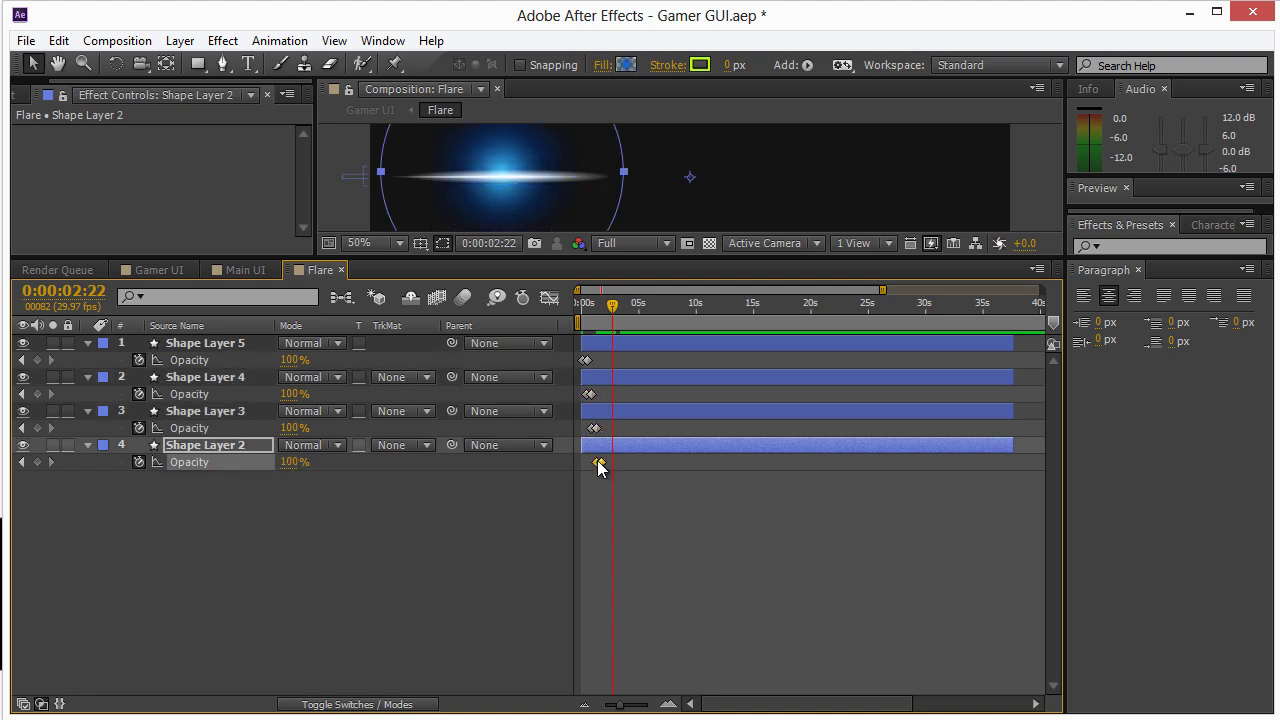
{"action": "left_click", "coordinate": [688, 505]}
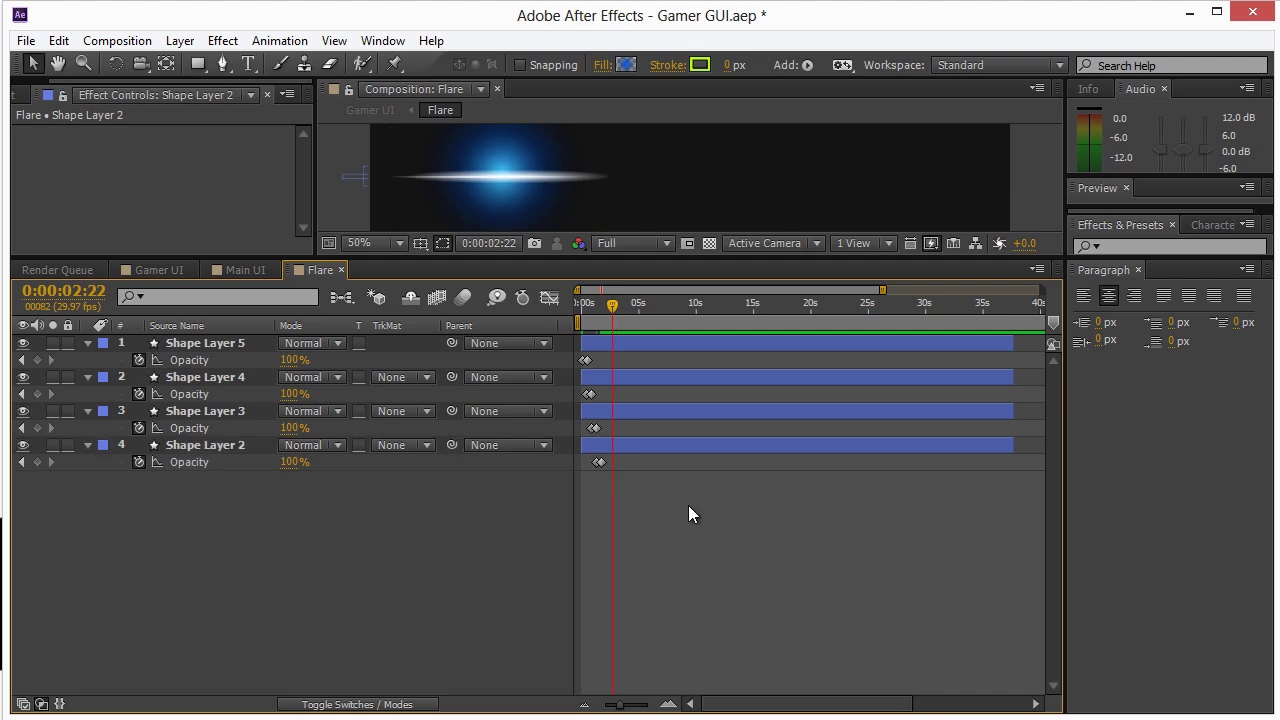
Step: Enlarge the Gamer UI viewer, preview the animation and scrub through the flare reveal
{"action": "left_click", "coordinate": [160, 270]}
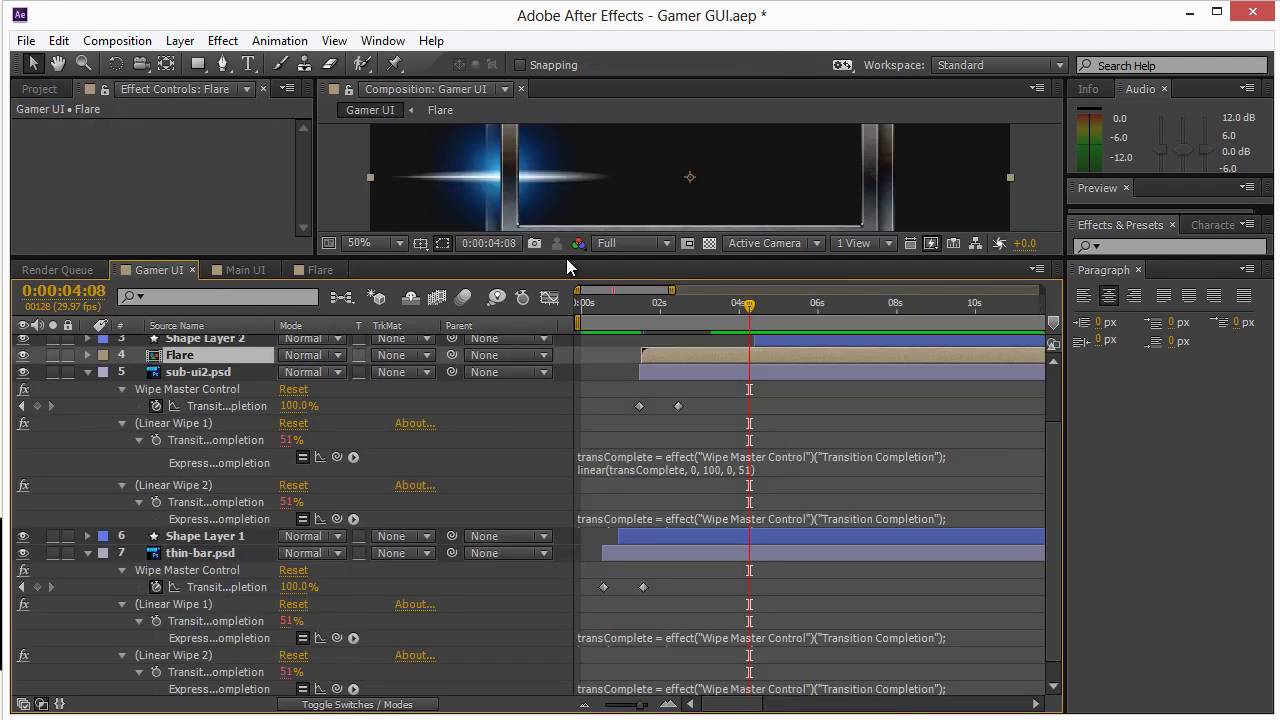
{"action": "left_click_drag", "start_coordinate": [566, 259], "coordinate": [596, 565]}
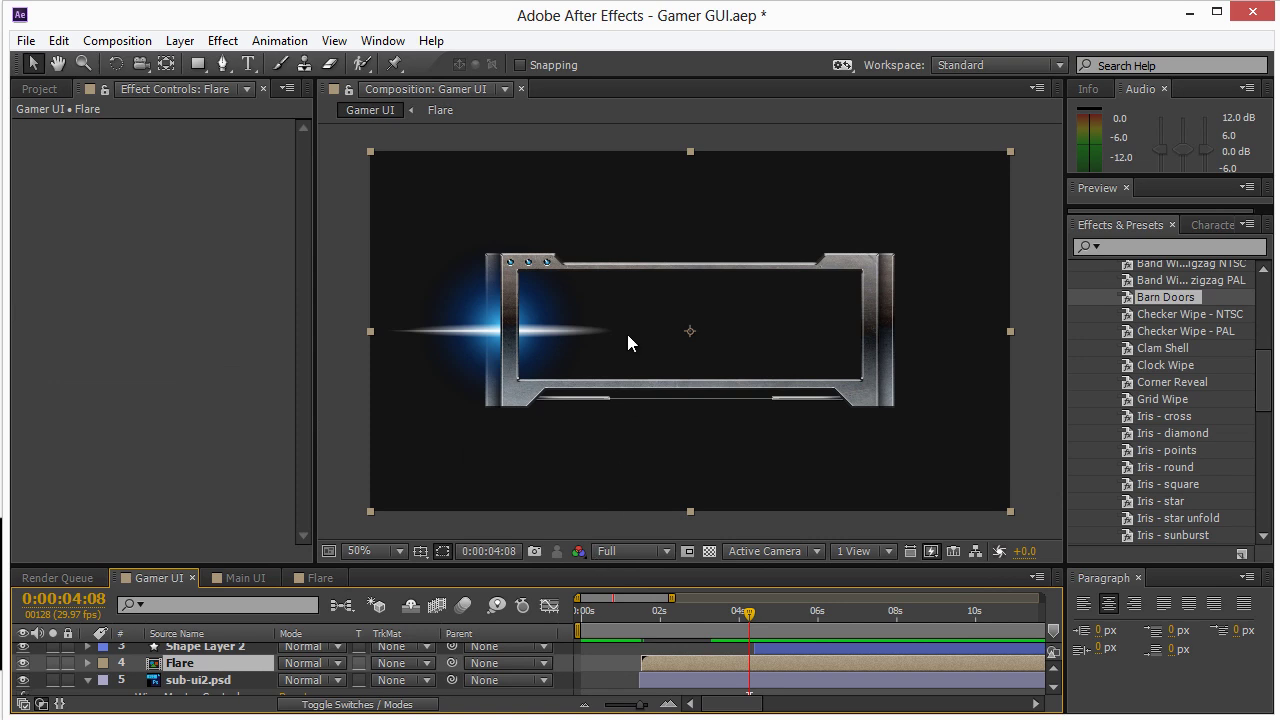
{"action": "key", "text": "KP_0"}
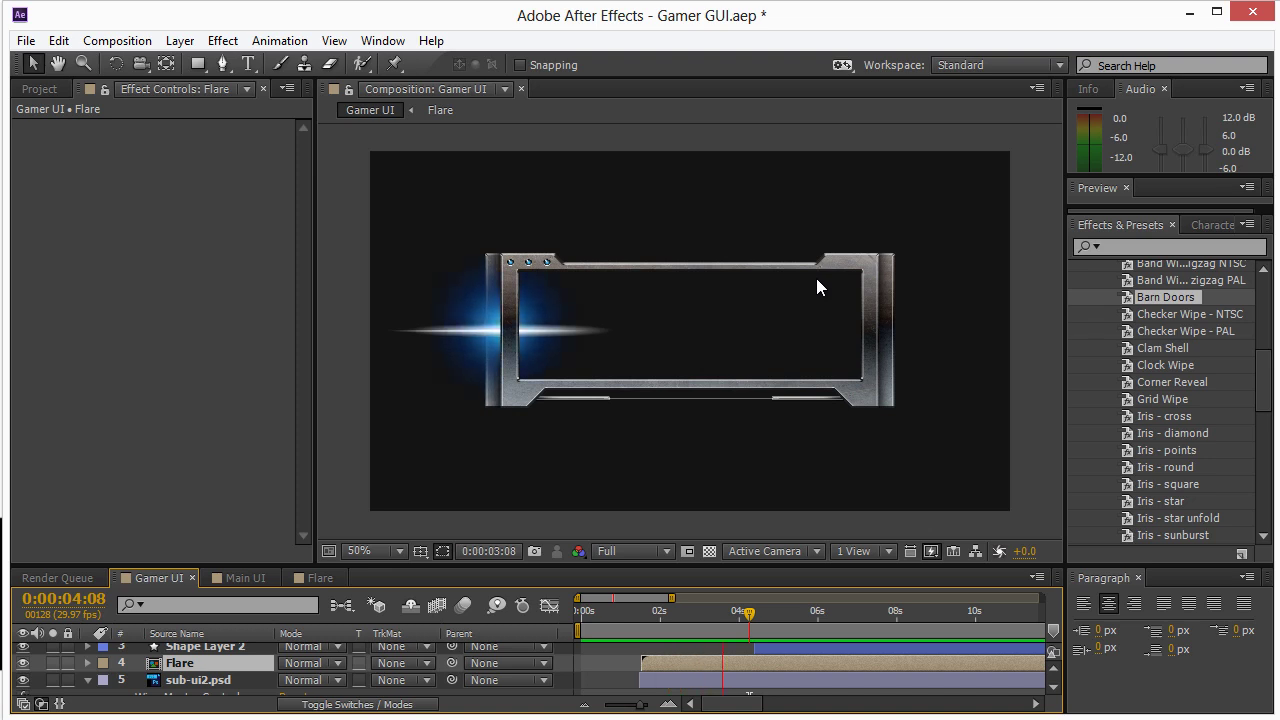
{"action": "key", "text": "space"}
{"action": "mouse_move", "coordinate": [768, 614]}
{"action": "left_mouse_down"}
{"action": "mouse_move", "coordinate": [628, 626]}
{"action": "mouse_move", "coordinate": [748, 640]}
{"action": "mouse_move", "coordinate": [599, 636]}
{"action": "mouse_move", "coordinate": [772, 637]}
{"action": "left_mouse_up"}
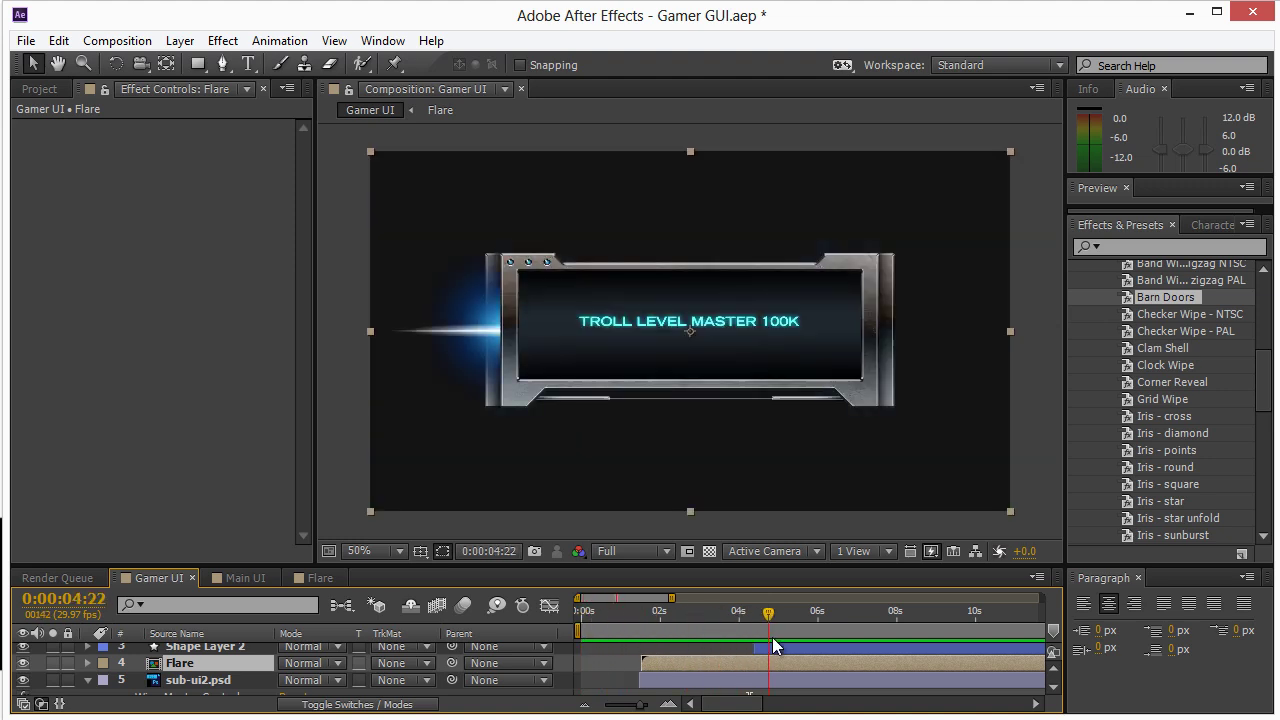
{"action": "left_click", "coordinate": [343, 398]}
{"action": "key", "text": "KP_0"}
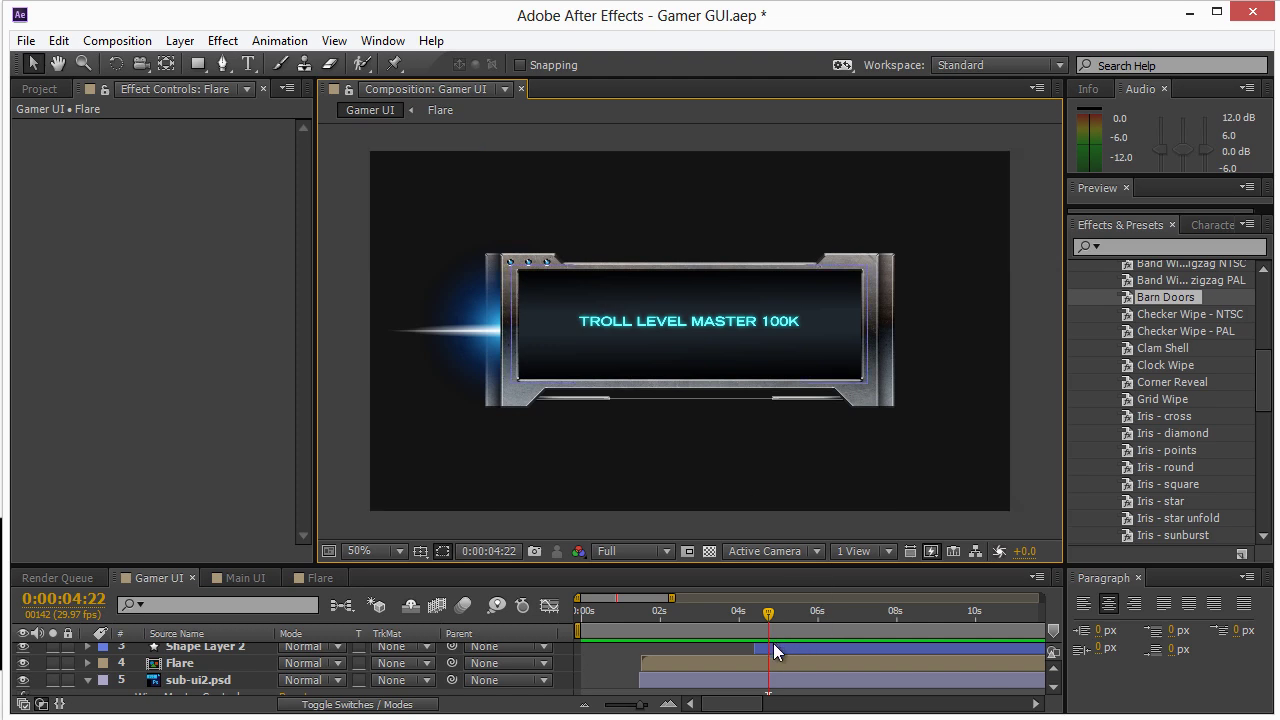
Step: Preview the Flare comp from the start and enlarge the timeline to show all four layers
{"action": "left_click", "coordinate": [308, 578]}
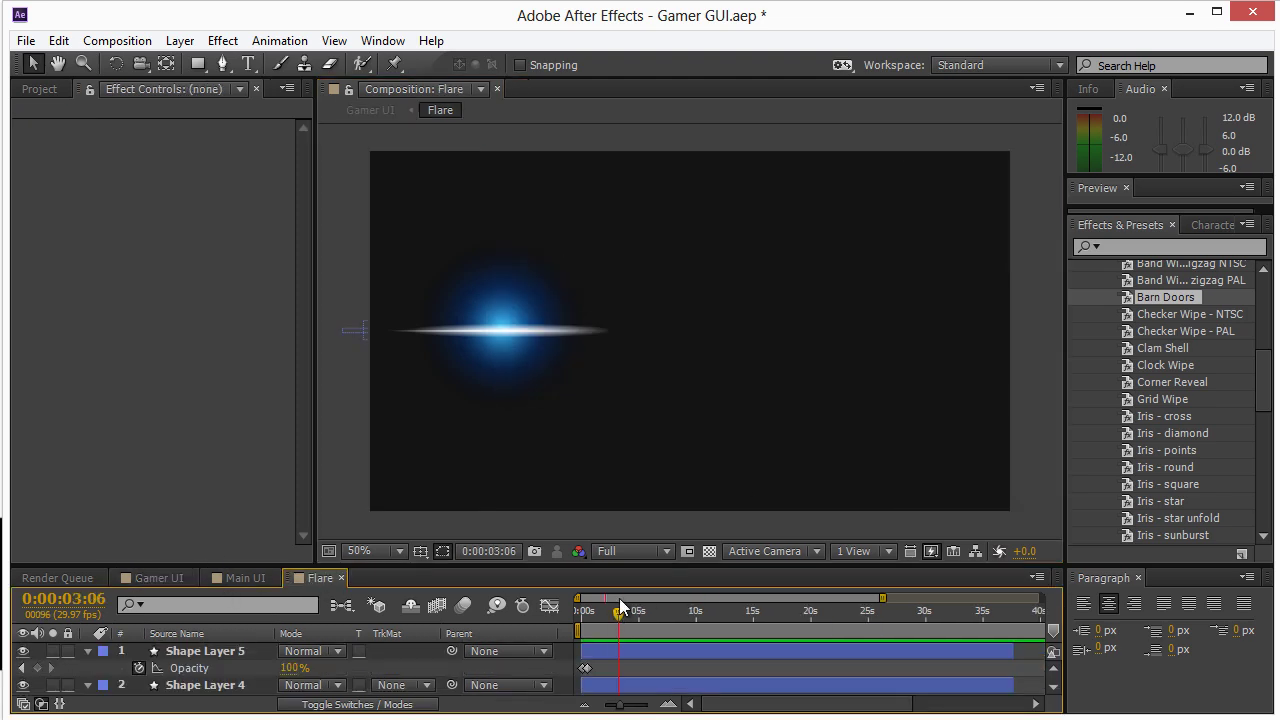
{"action": "left_click_drag", "start_coordinate": [620, 607], "coordinate": [578, 613]}
{"action": "key", "text": "KP_0"}
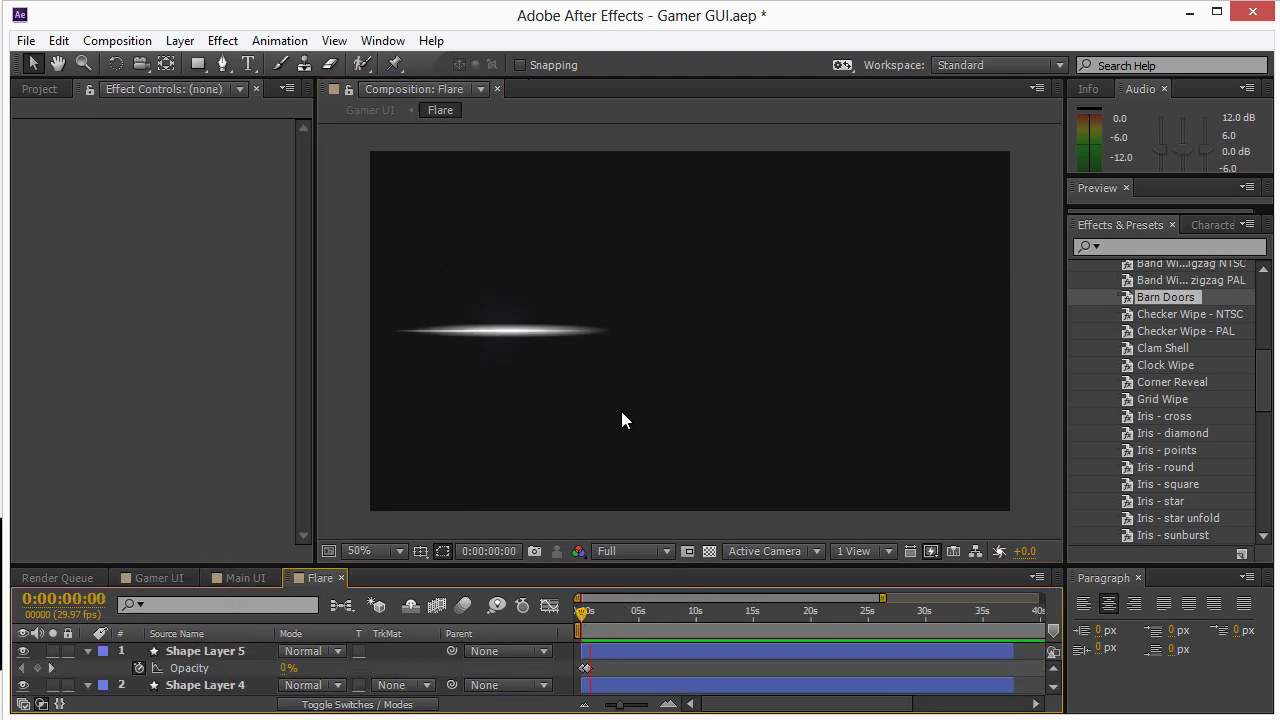
{"action": "left_click", "coordinate": [629, 406]}
{"action": "scroll", "coordinate": [657, 680], "scroll_direction": "down", "scroll_amount": 2}
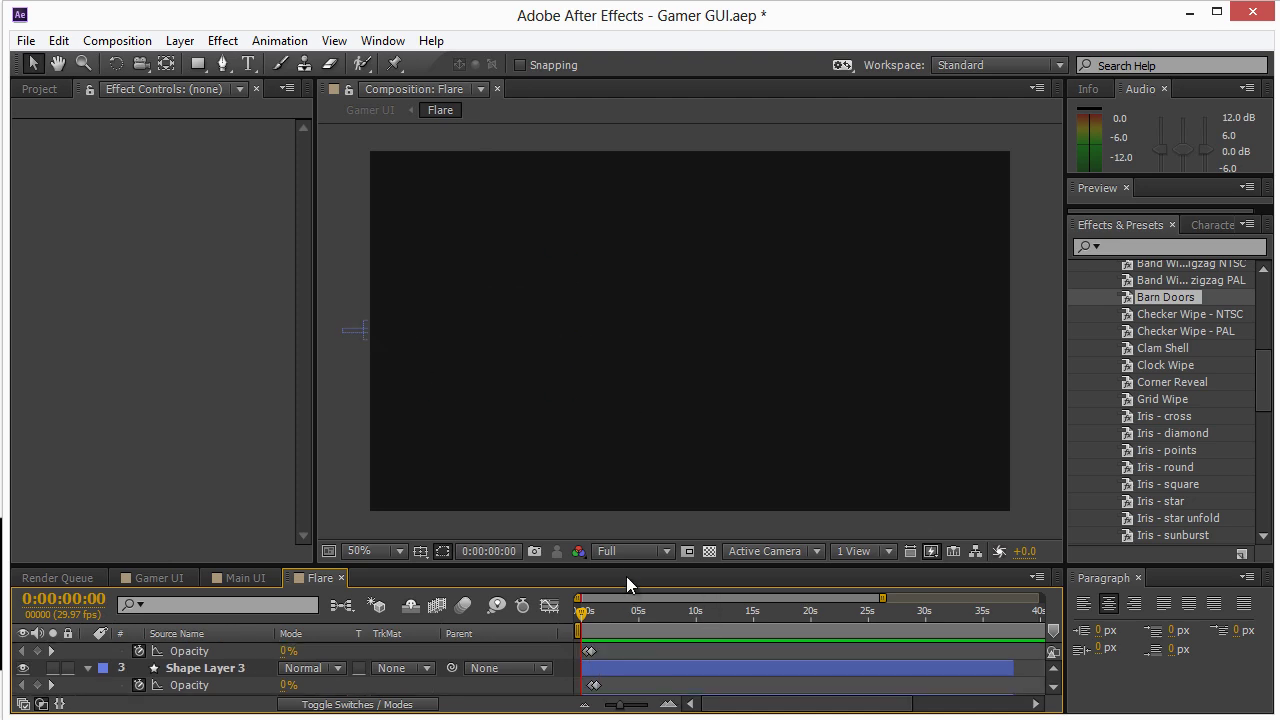
{"action": "left_click_drag", "start_coordinate": [623, 566], "coordinate": [621, 315]}
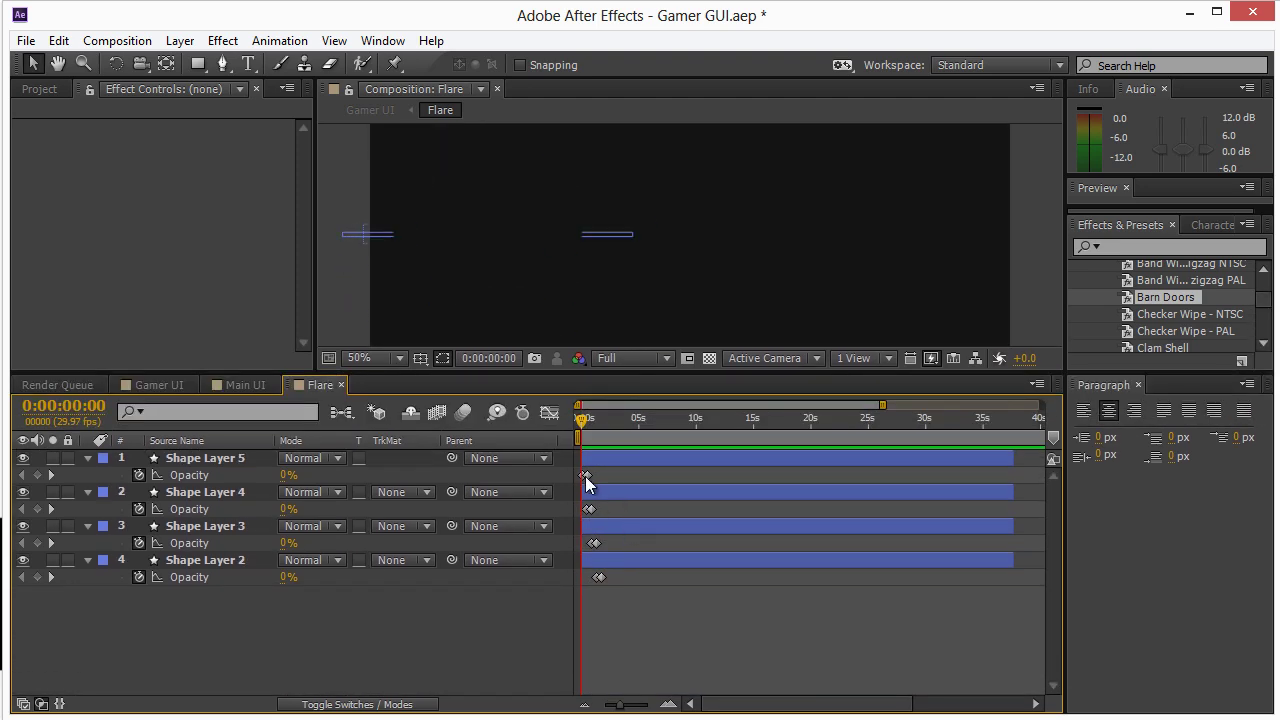
Step: Zoom the timeline and slide all four second Opacity keyframes right after the first ones
{"action": "left_click", "coordinate": [585, 476]}
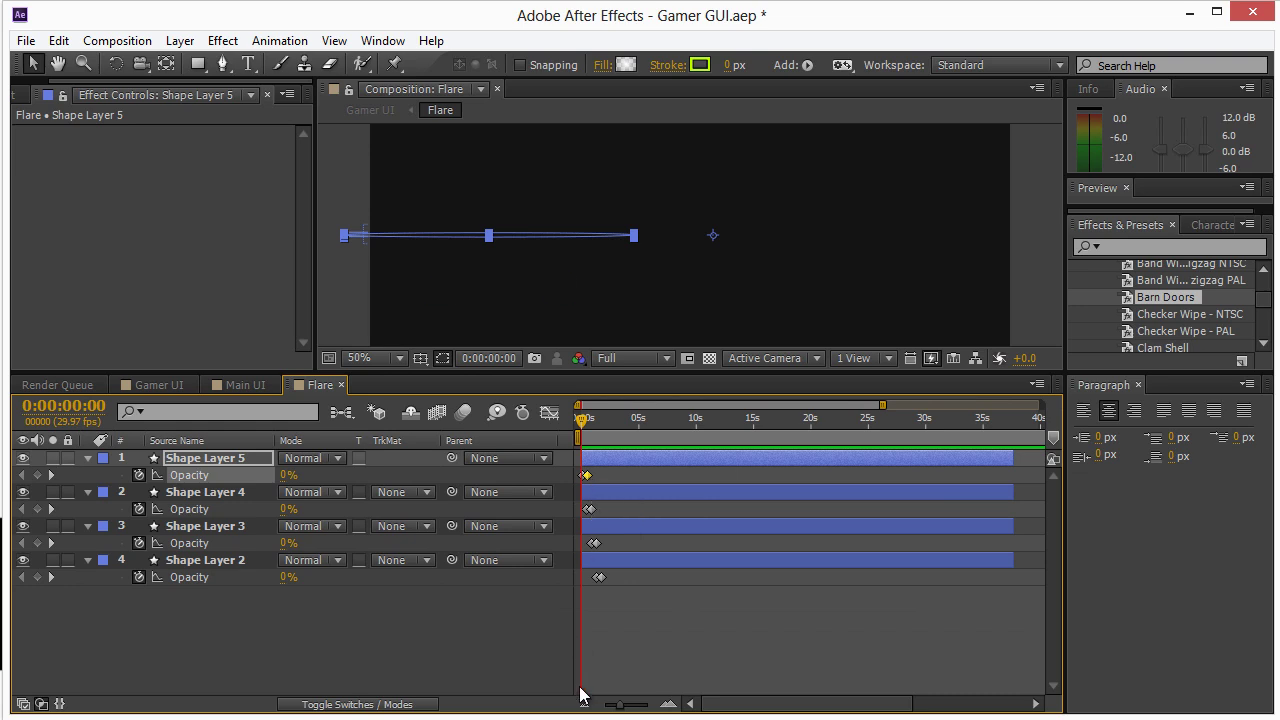
{"action": "left_click_drag", "start_coordinate": [618, 705], "coordinate": [647, 707]}
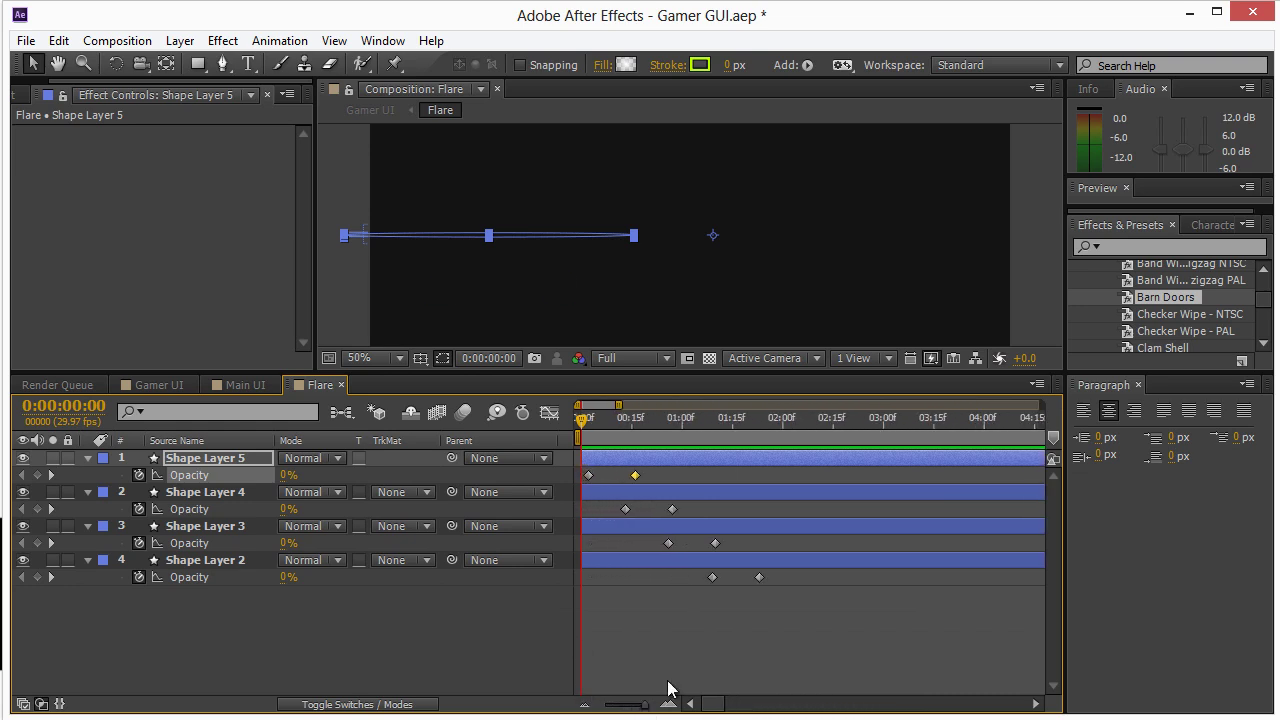
{"action": "left_click_drag", "start_coordinate": [666, 509], "coordinate": [675, 512]}
{"action": "left_click", "coordinate": [684, 507]}
{"action": "left_click", "coordinate": [631, 475]}
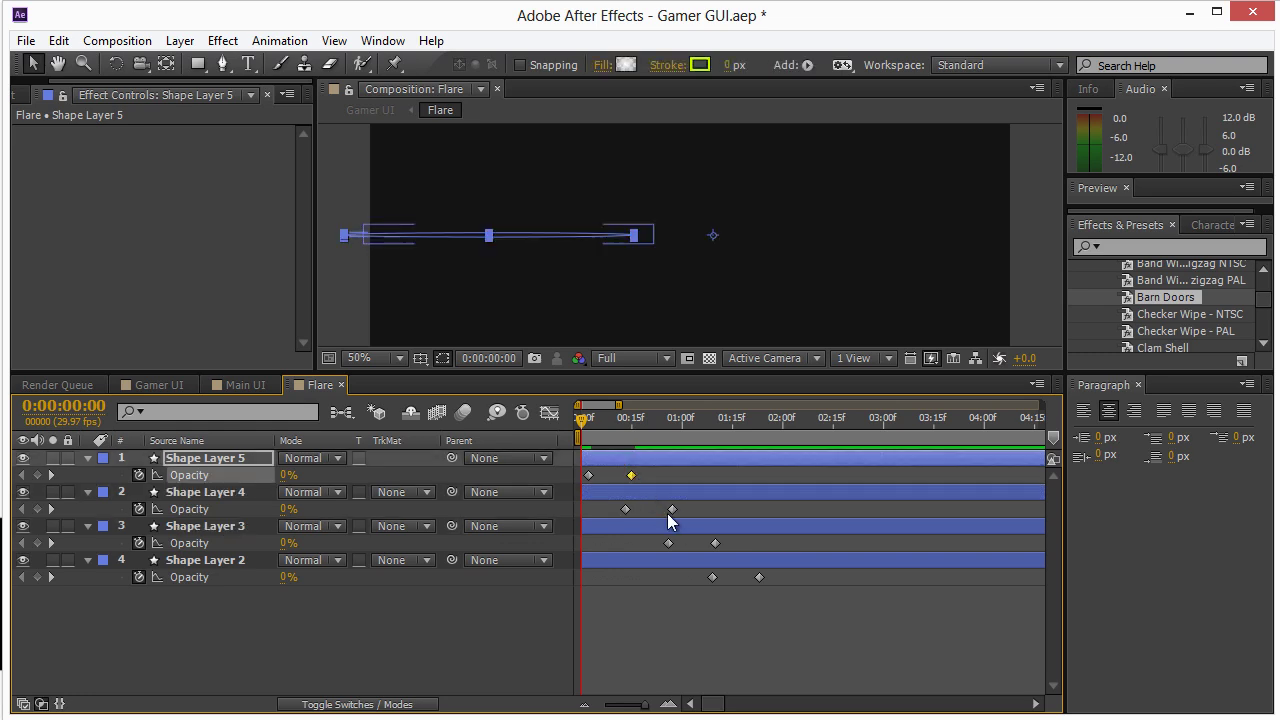
{"action": "left_click", "coordinate": [672, 509], "text": "shift"}
{"action": "left_click", "coordinate": [715, 543], "text": "shift"}
{"action": "left_click", "coordinate": [759, 577], "text": "shift"}
{"action": "double_click", "coordinate": [759, 577]}
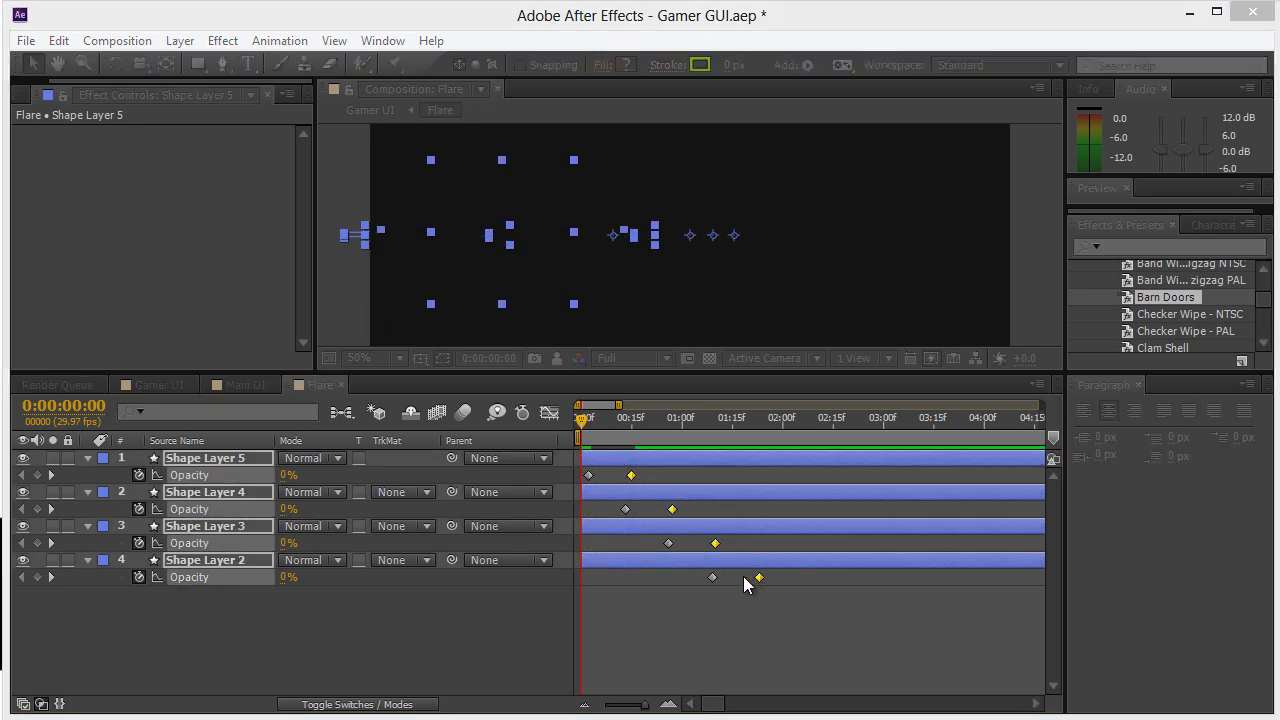
{"action": "key", "text": "Escape"}
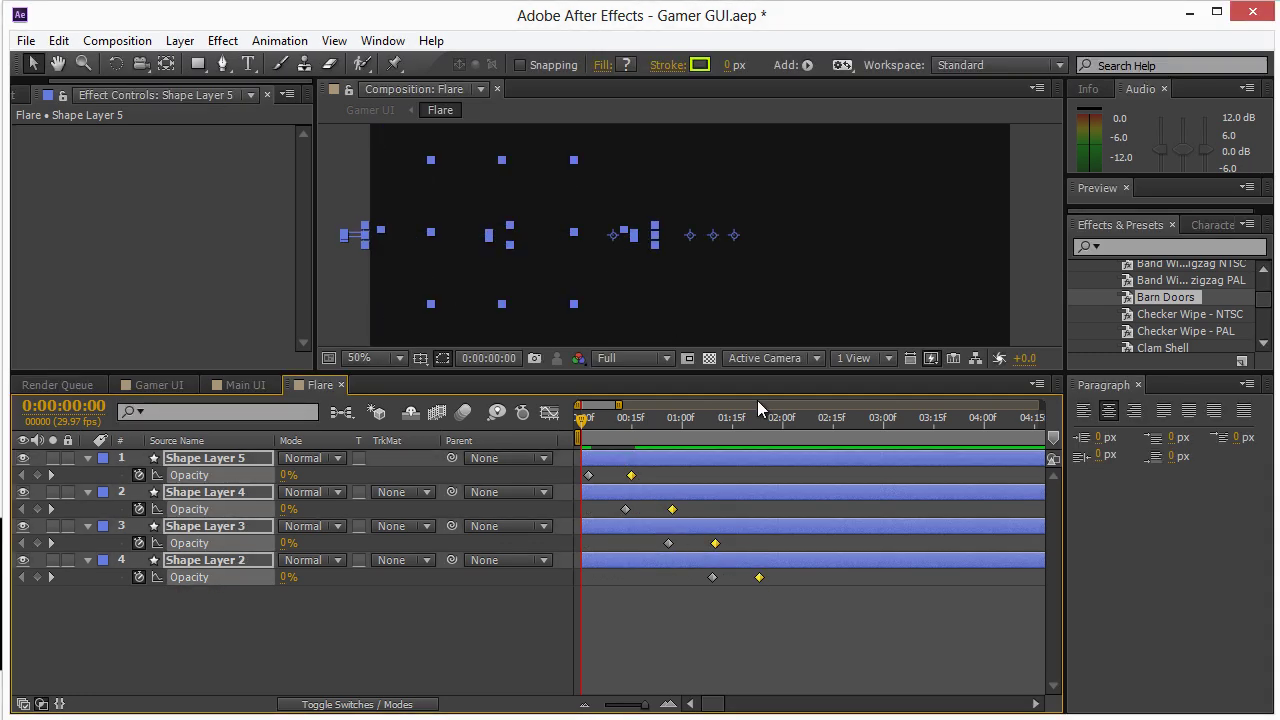
{"action": "left_click_drag", "start_coordinate": [757, 580], "coordinate": [724, 578]}
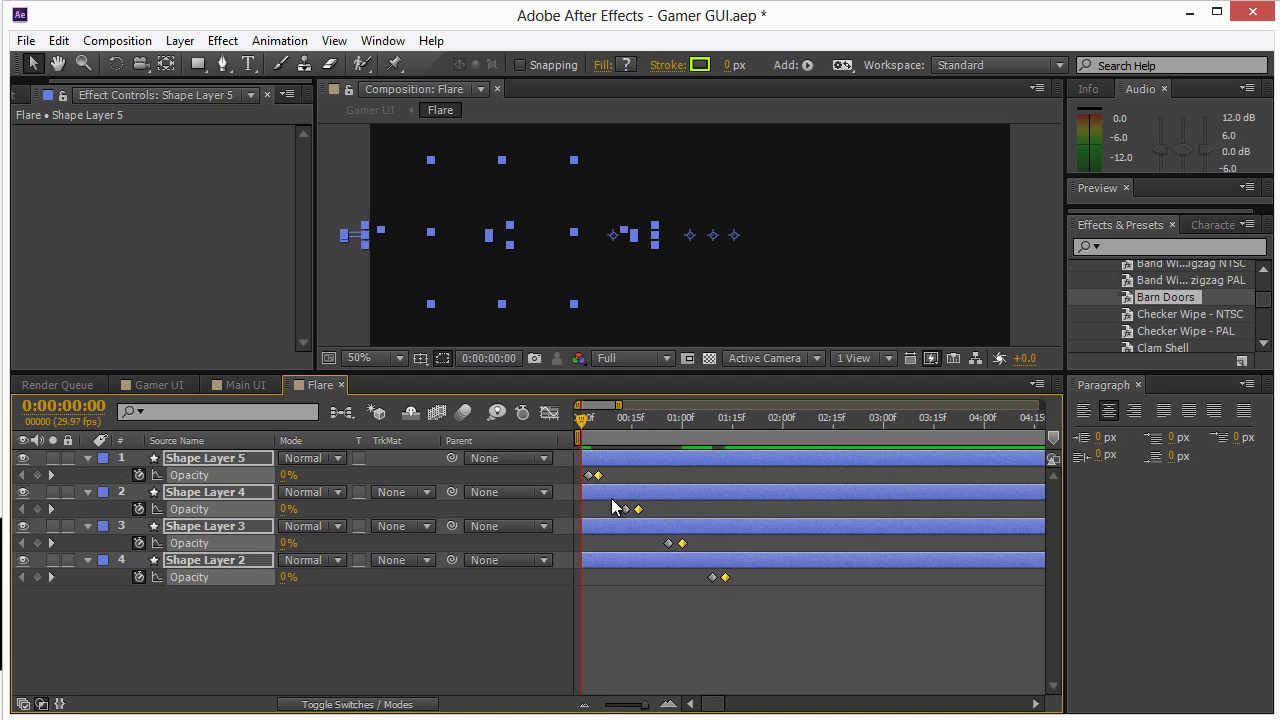
{"action": "left_click", "coordinate": [662, 510]}
Step: Shift Shape Layers 4, 3 and 2 earlier so the fades cascade quickly
{"action": "left_click_drag", "start_coordinate": [679, 489], "coordinate": [655, 490]}
{"action": "left_click", "coordinate": [715, 522]}
{"action": "left_click_drag", "start_coordinate": [715, 522], "coordinate": [679, 520]}
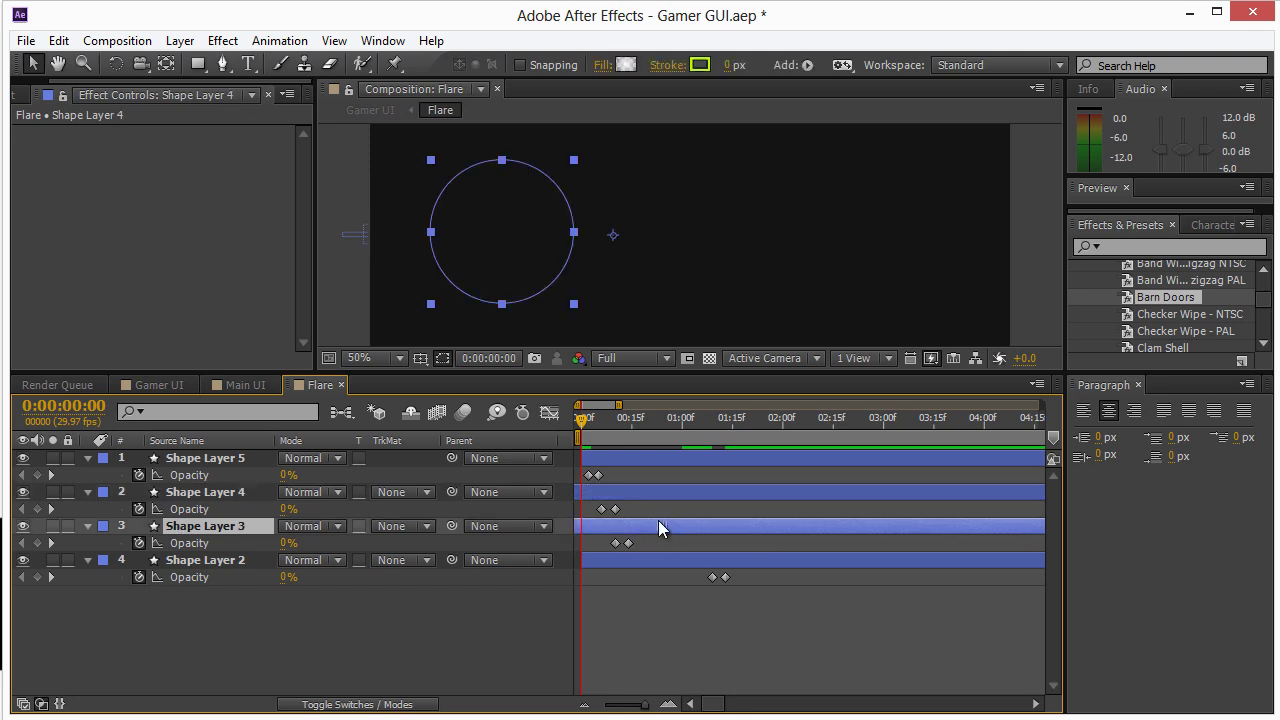
{"action": "left_click_drag", "start_coordinate": [741, 566], "coordinate": [690, 566]}
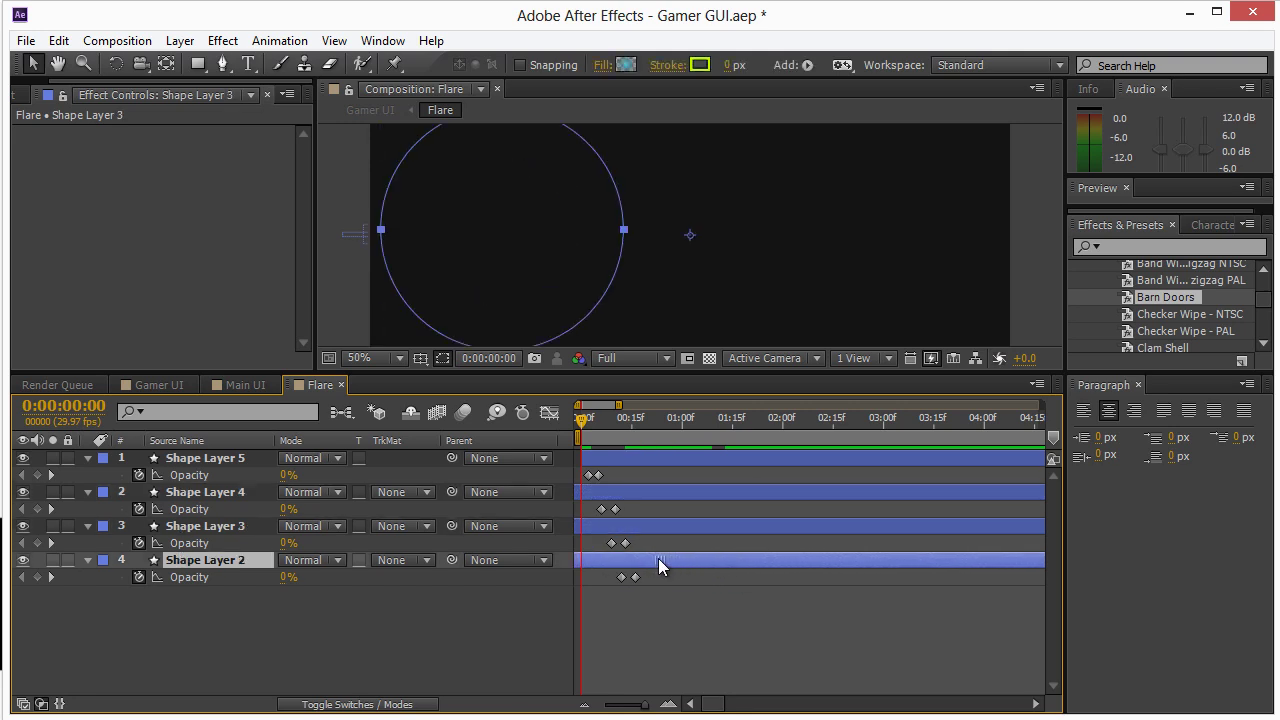
{"action": "left_click", "coordinate": [666, 560]}
Step: In Gamer UI, enlarge the viewer and preview the animation
{"action": "left_click", "coordinate": [170, 386]}
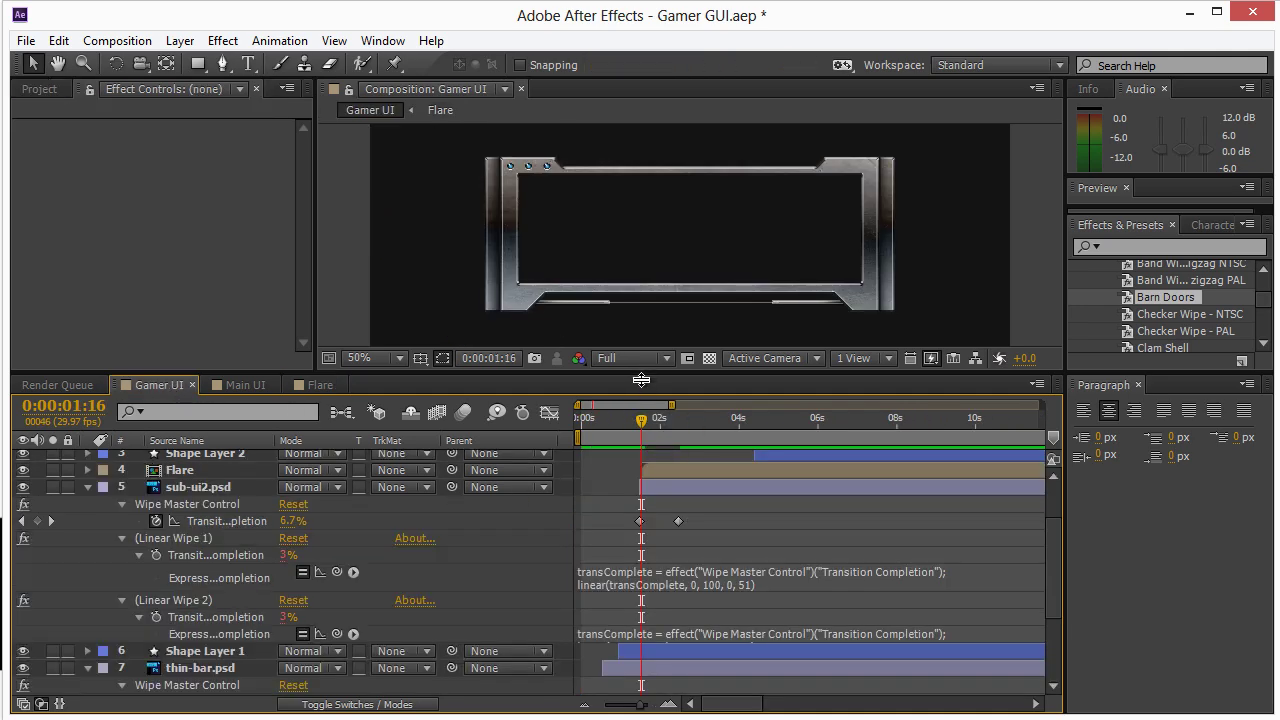
{"action": "left_click_drag", "start_coordinate": [640, 372], "coordinate": [640, 658]}
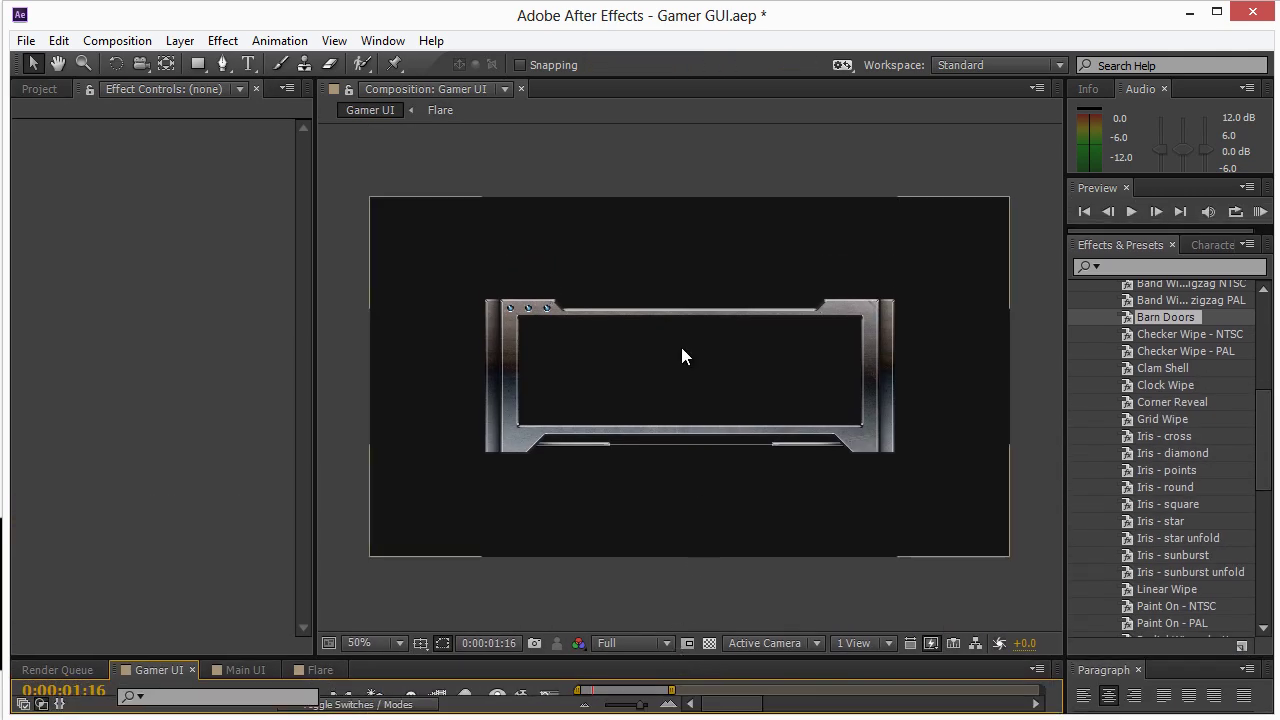
{"action": "key", "text": "space"}
{"action": "left_click", "coordinate": [1030, 321]}
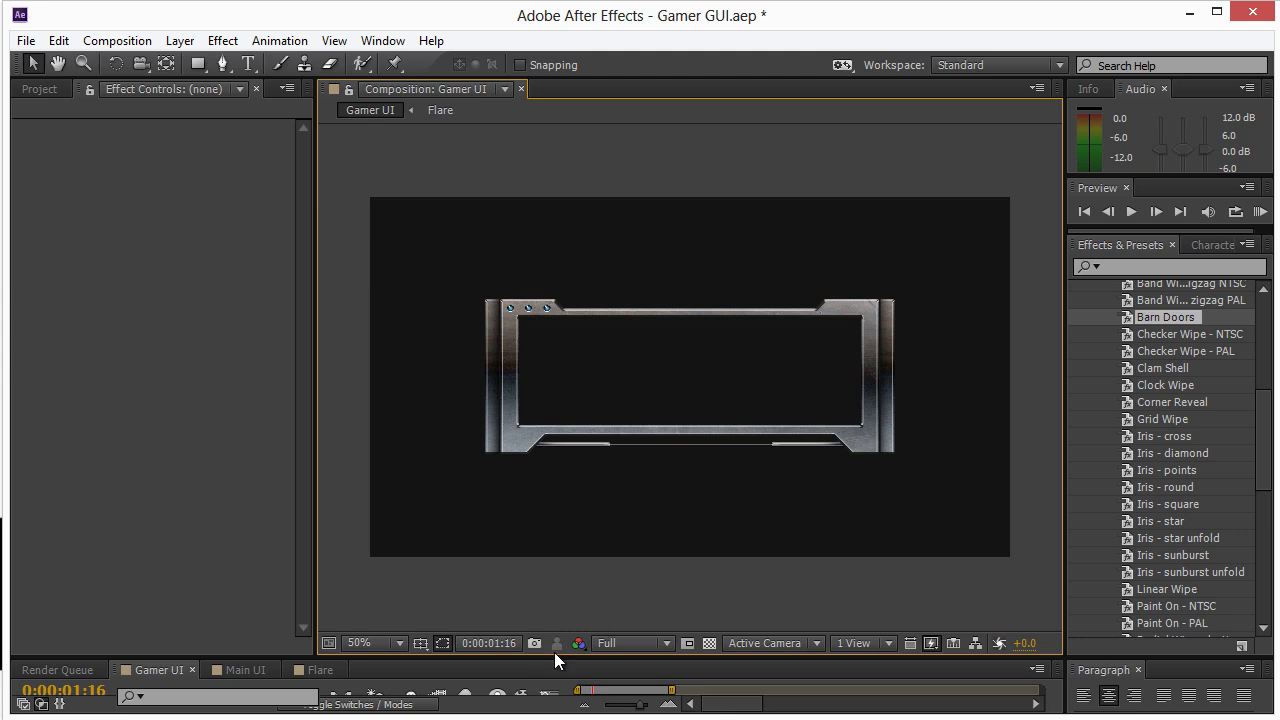
{"action": "left_click_drag", "start_coordinate": [549, 620], "coordinate": [549, 480]}
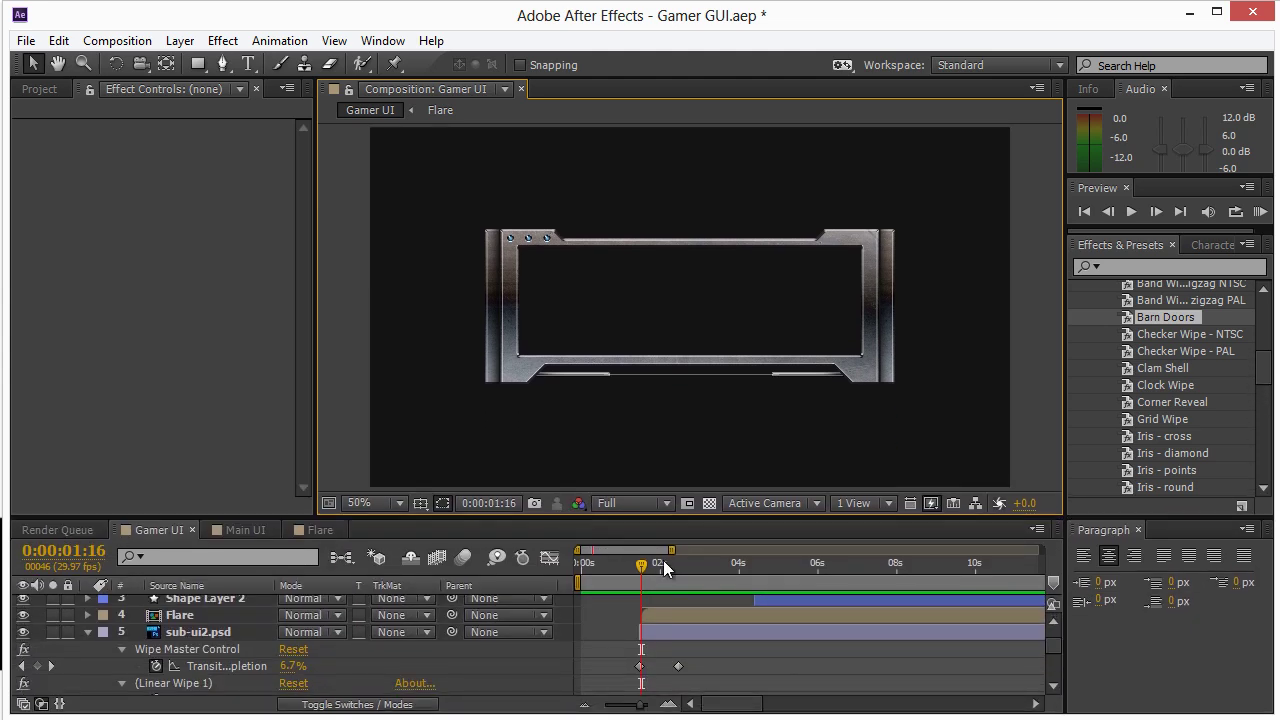
Step: Duplicate the Flare layer and move the copy to the frame's right edge
{"action": "left_click", "coordinate": [648, 612]}
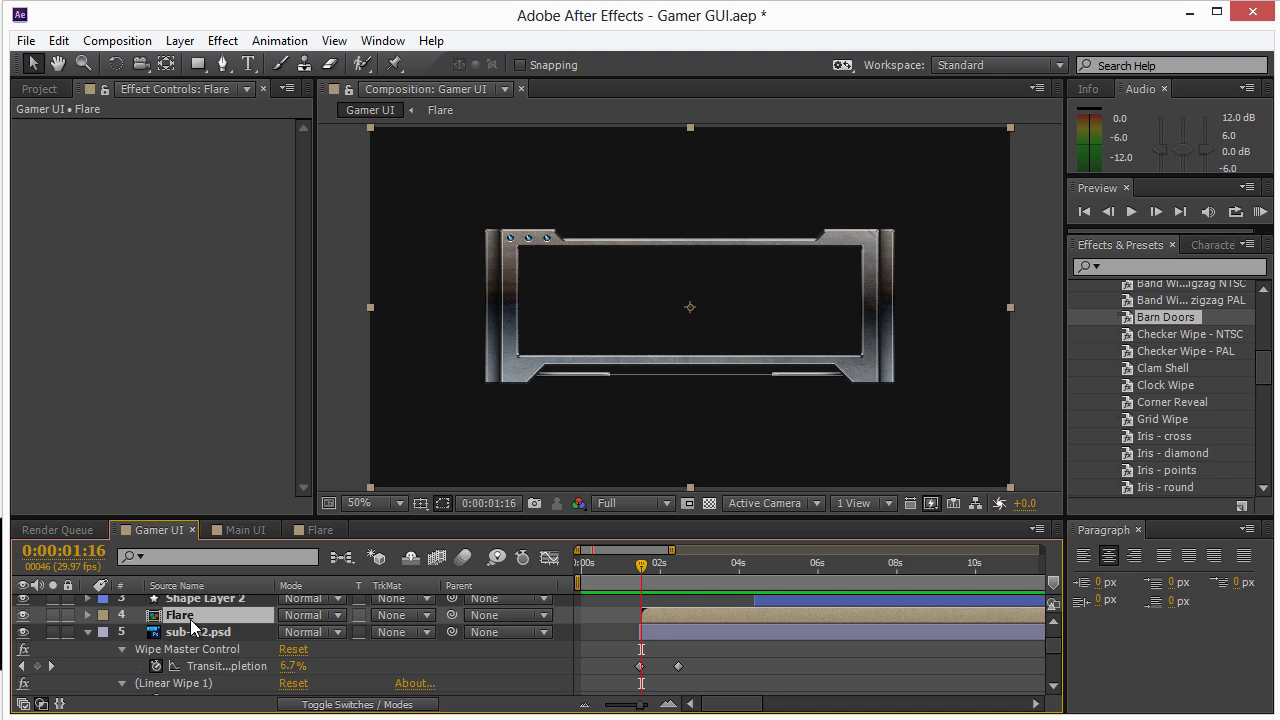
{"action": "key", "text": "ctrl+d"}
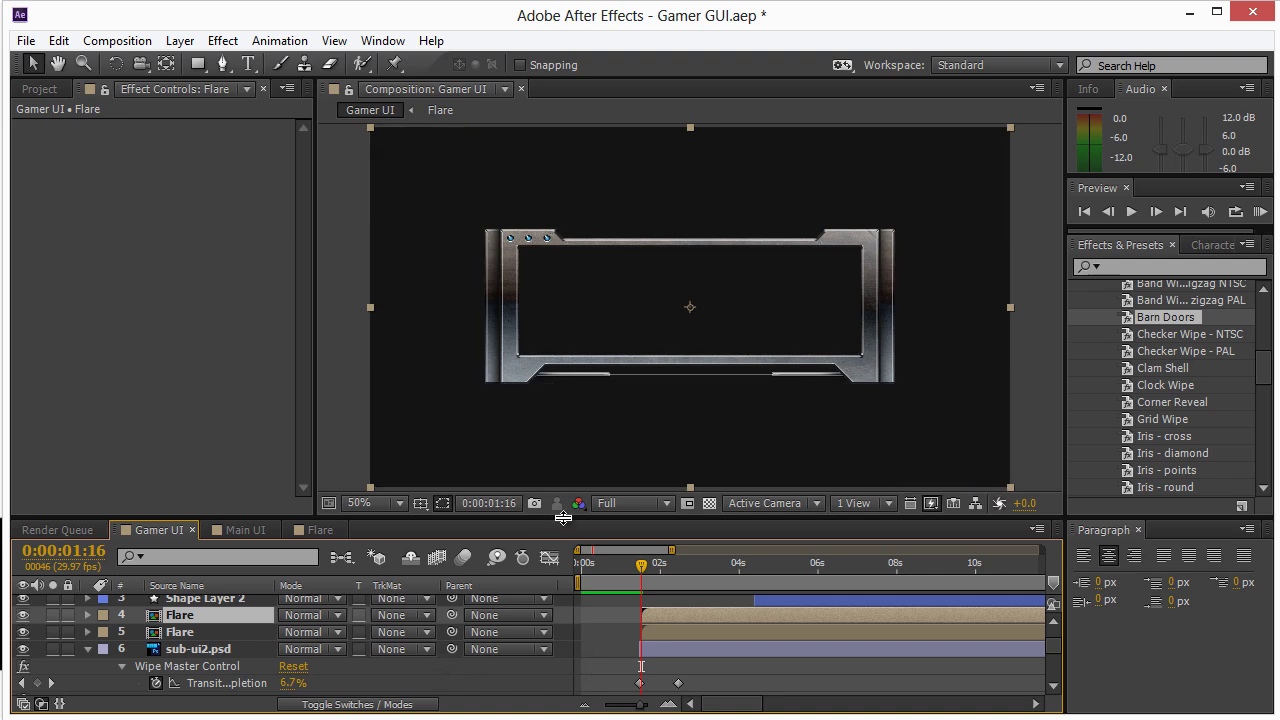
{"action": "left_click_drag", "start_coordinate": [641, 566], "coordinate": [669, 566]}
{"action": "left_click_drag", "start_coordinate": [490, 314], "coordinate": [843, 297]}
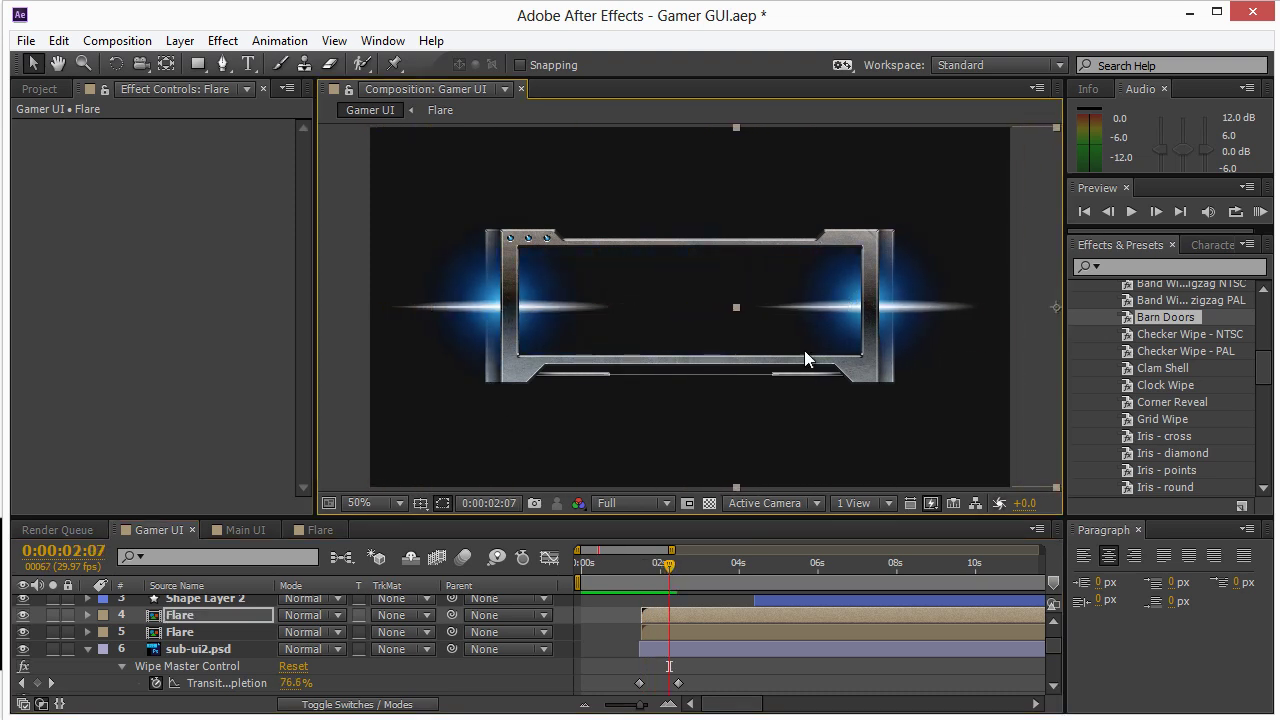
{"action": "left_click_drag", "start_coordinate": [669, 566], "coordinate": [735, 563]}
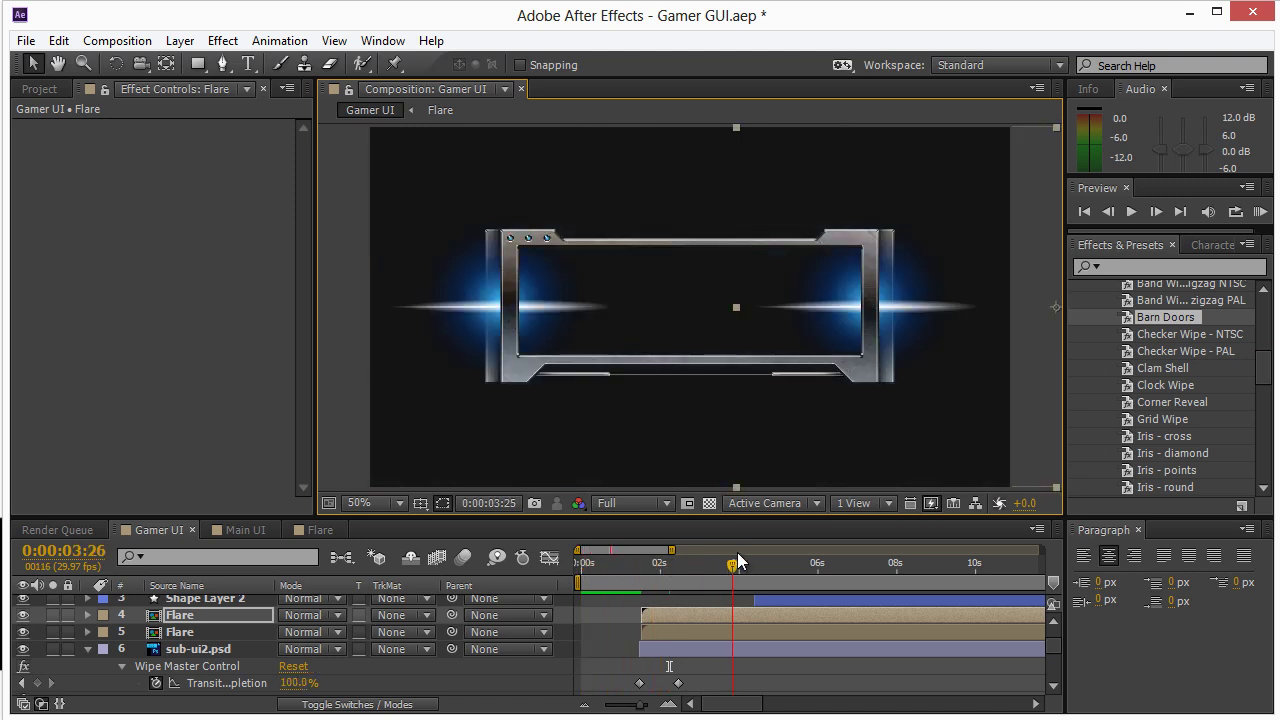
Step: Apply the Barn Doors preset to Shape Layer 2 just before the flares appear
{"action": "left_click", "coordinate": [775, 601]}
{"action": "scroll", "coordinate": [775, 605], "scroll_direction": "up", "scroll_amount": 1}
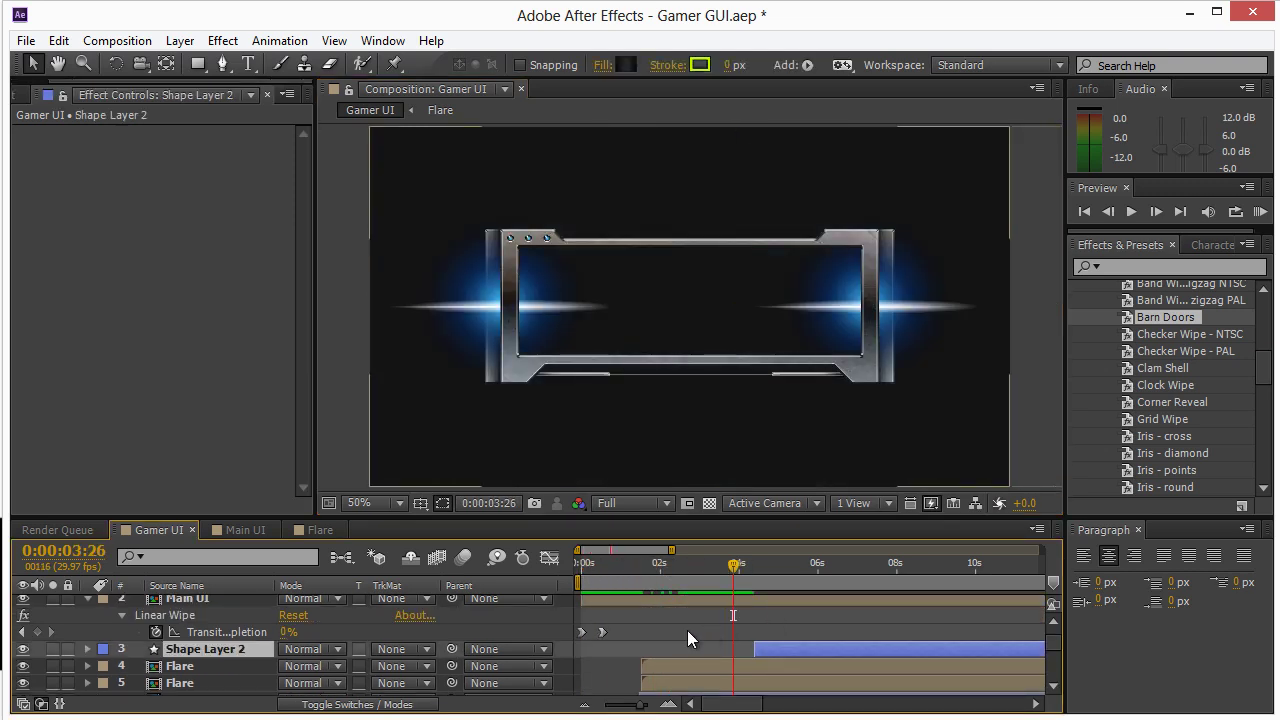
{"action": "left_click", "coordinate": [780, 565]}
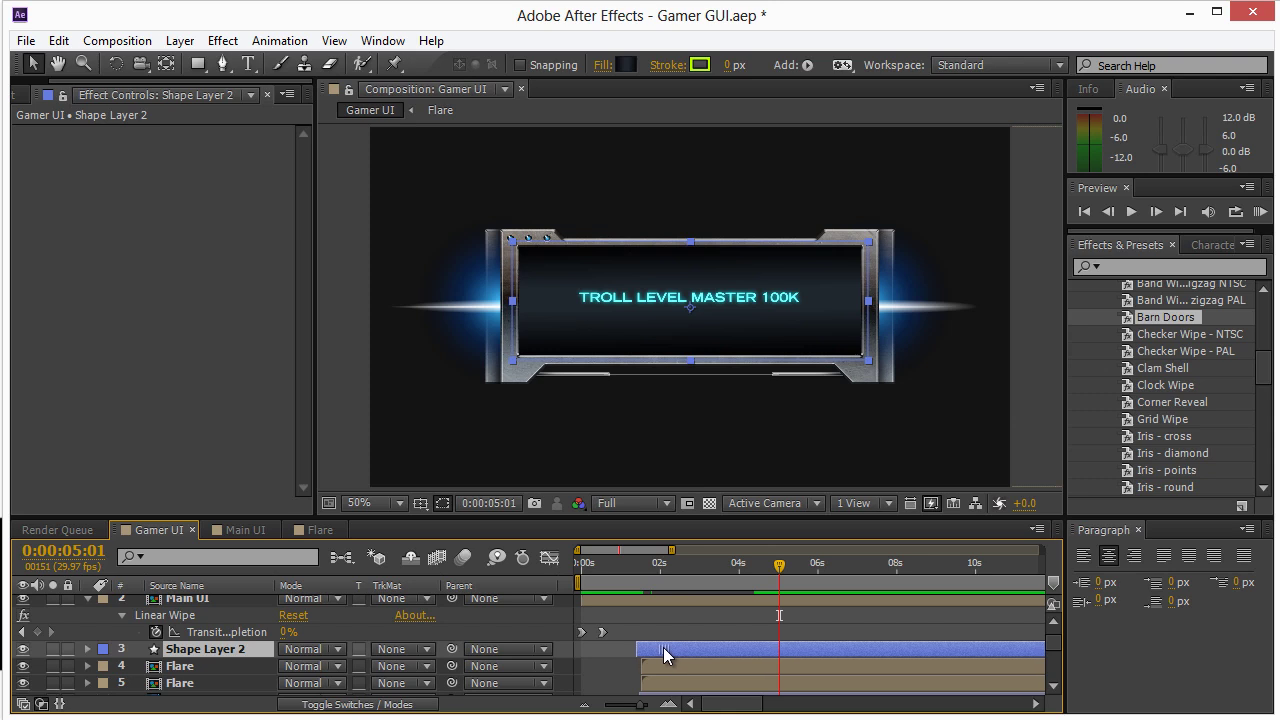
{"action": "left_click_drag", "start_coordinate": [779, 566], "coordinate": [634, 576]}
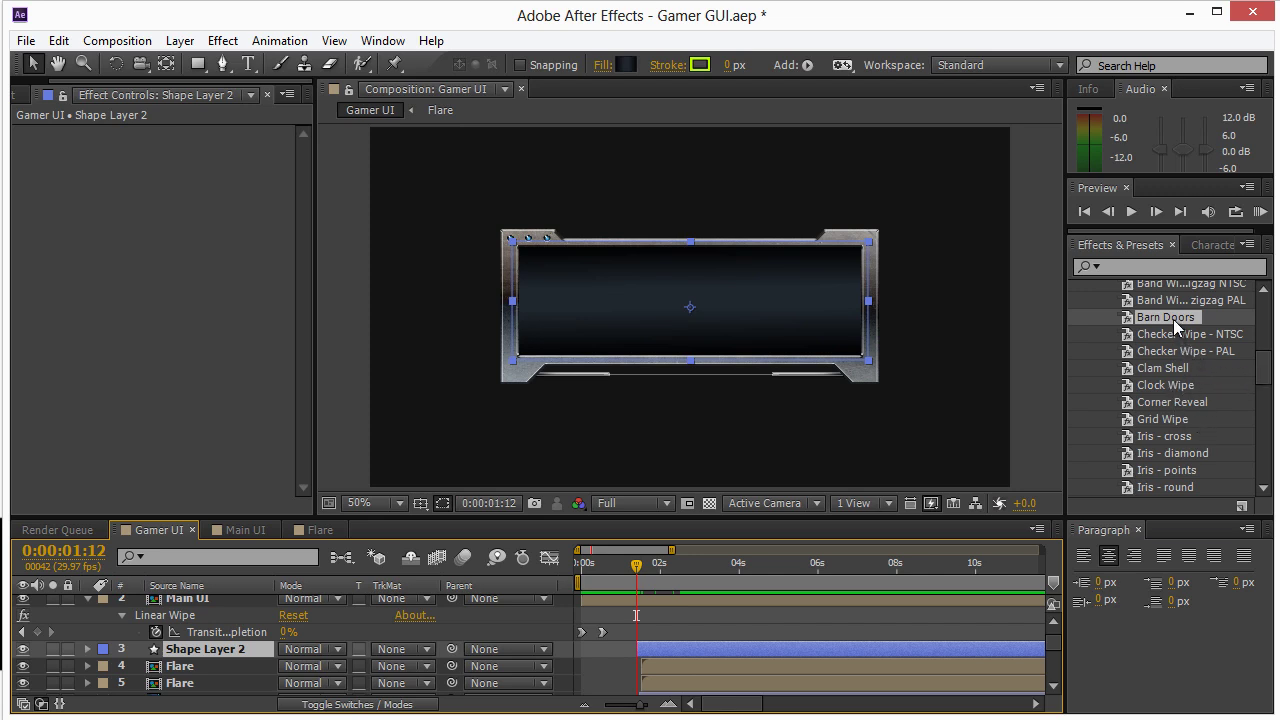
{"action": "left_click_drag", "start_coordinate": [1173, 319], "coordinate": [690, 647]}
{"action": "left_click_drag", "start_coordinate": [637, 566], "coordinate": [675, 610]}
Step: Move the wipe's end keyframe earlier for a quick reveal and preview the result
{"action": "key", "text": "u"}
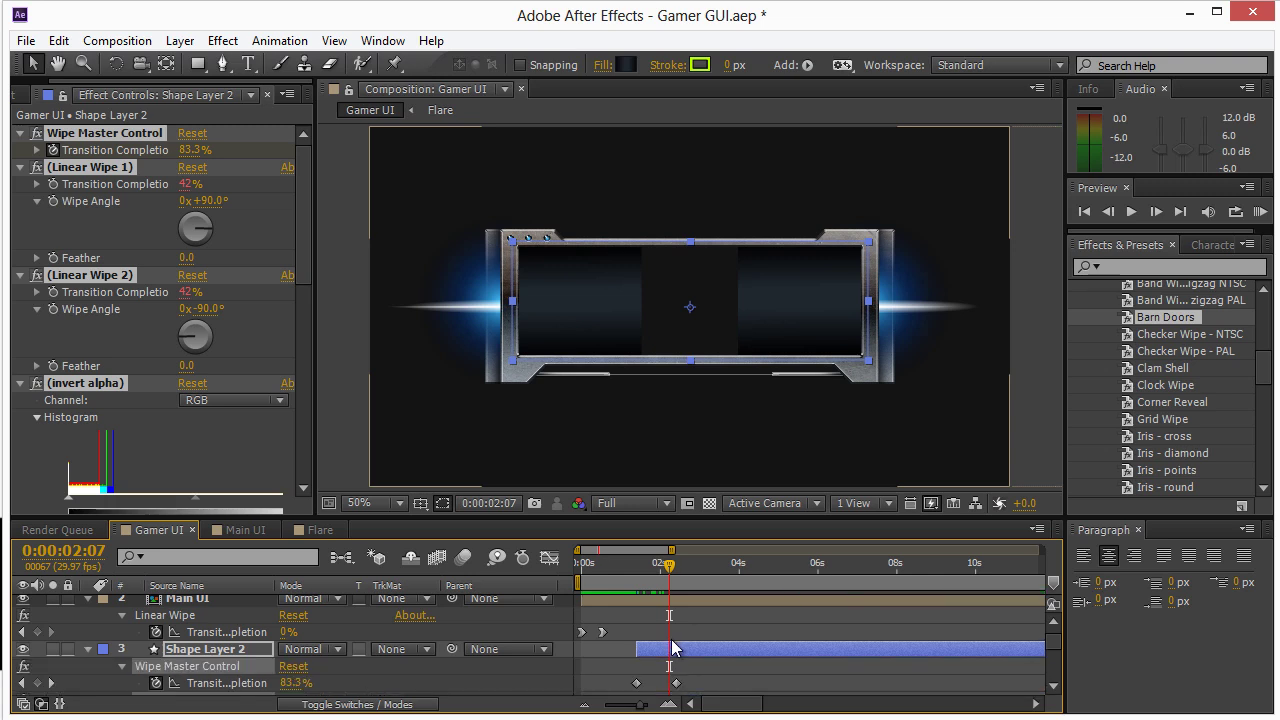
{"action": "left_click_drag", "start_coordinate": [677, 686], "coordinate": [640, 688]}
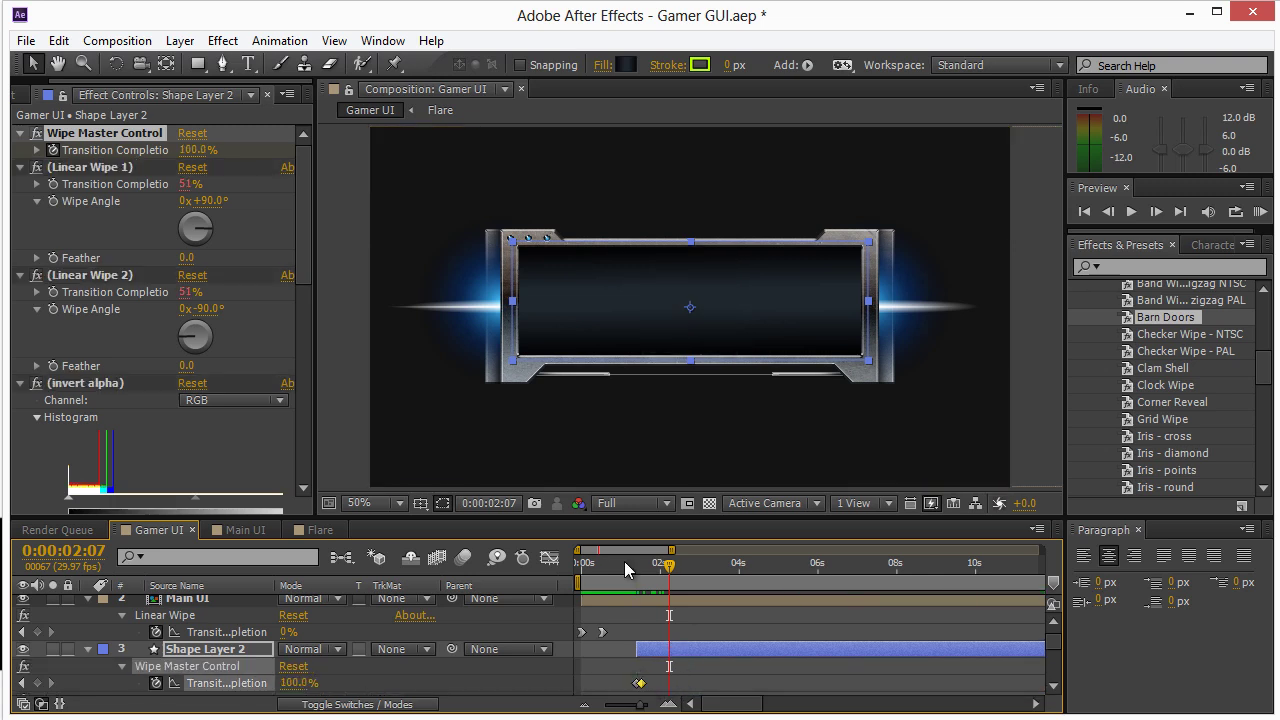
{"action": "mouse_move", "coordinate": [637, 566]}
{"action": "left_mouse_down"}
{"action": "mouse_move", "coordinate": [623, 568]}
{"action": "mouse_move", "coordinate": [663, 578]}
{"action": "mouse_move", "coordinate": [632, 572]}
{"action": "mouse_move", "coordinate": [651, 576]}
{"action": "mouse_move", "coordinate": [628, 584]}
{"action": "left_mouse_up"}
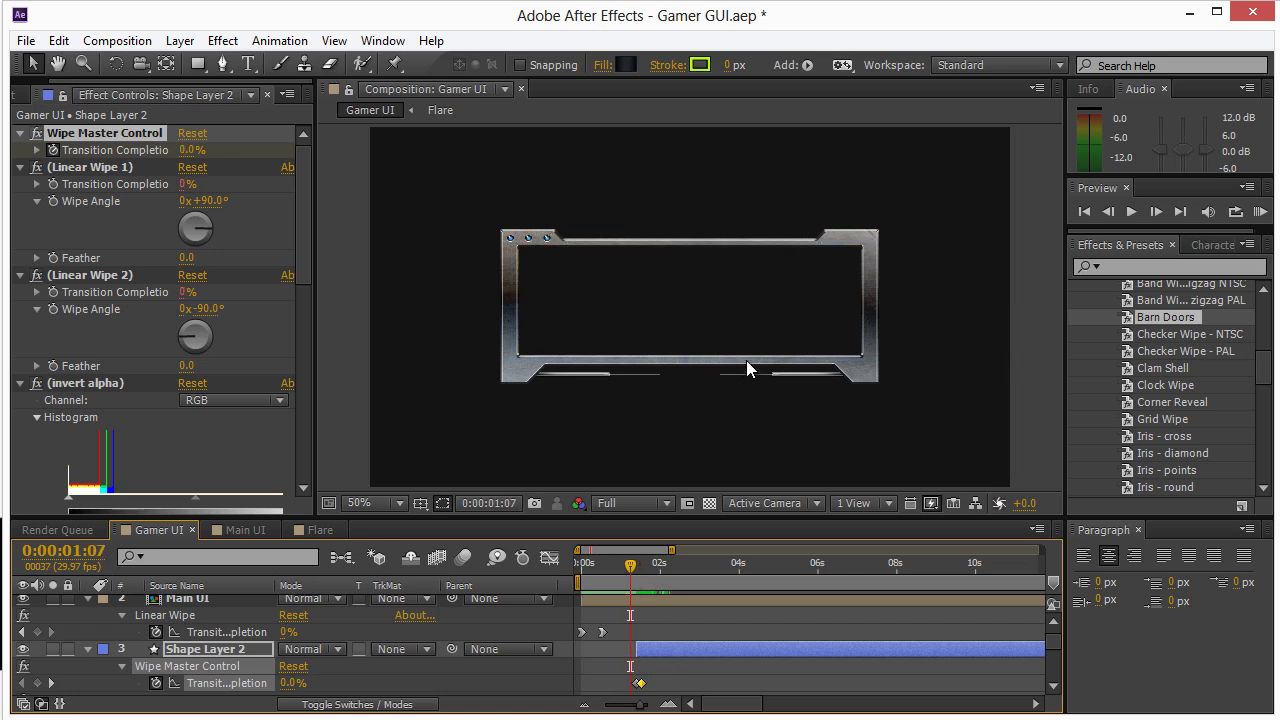
{"action": "key", "text": "space"}
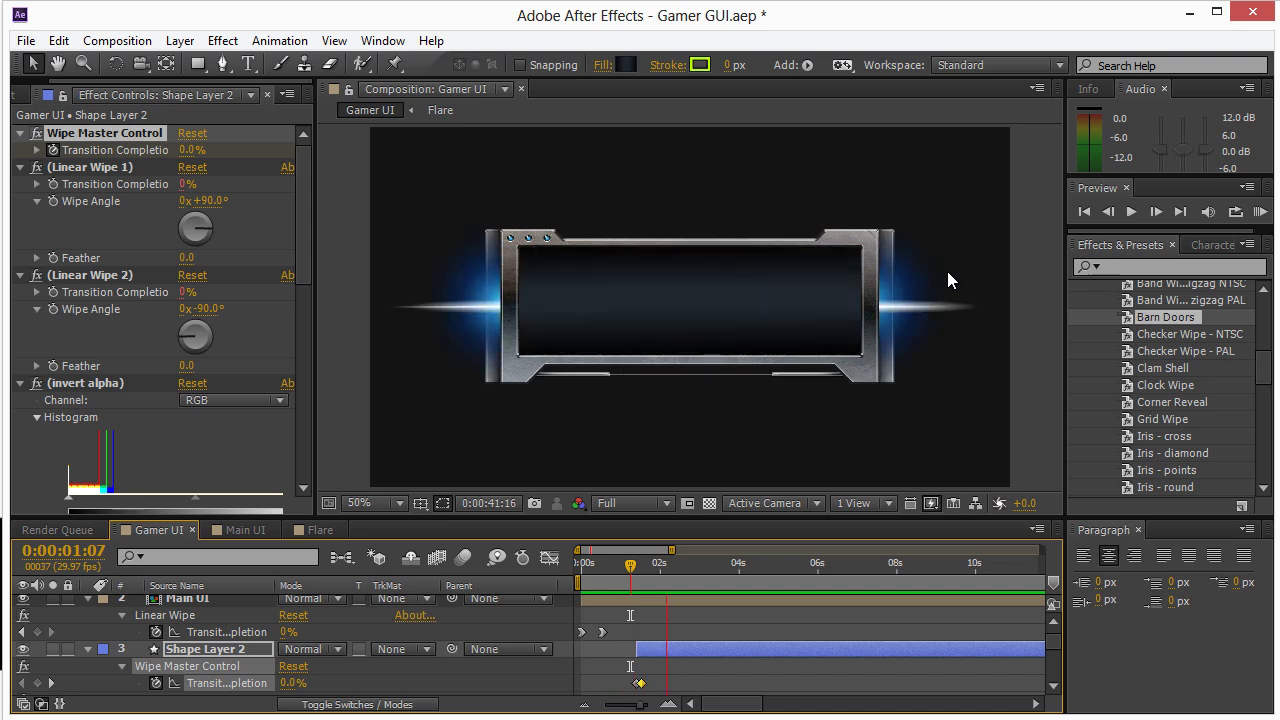
{"action": "key", "text": "space"}
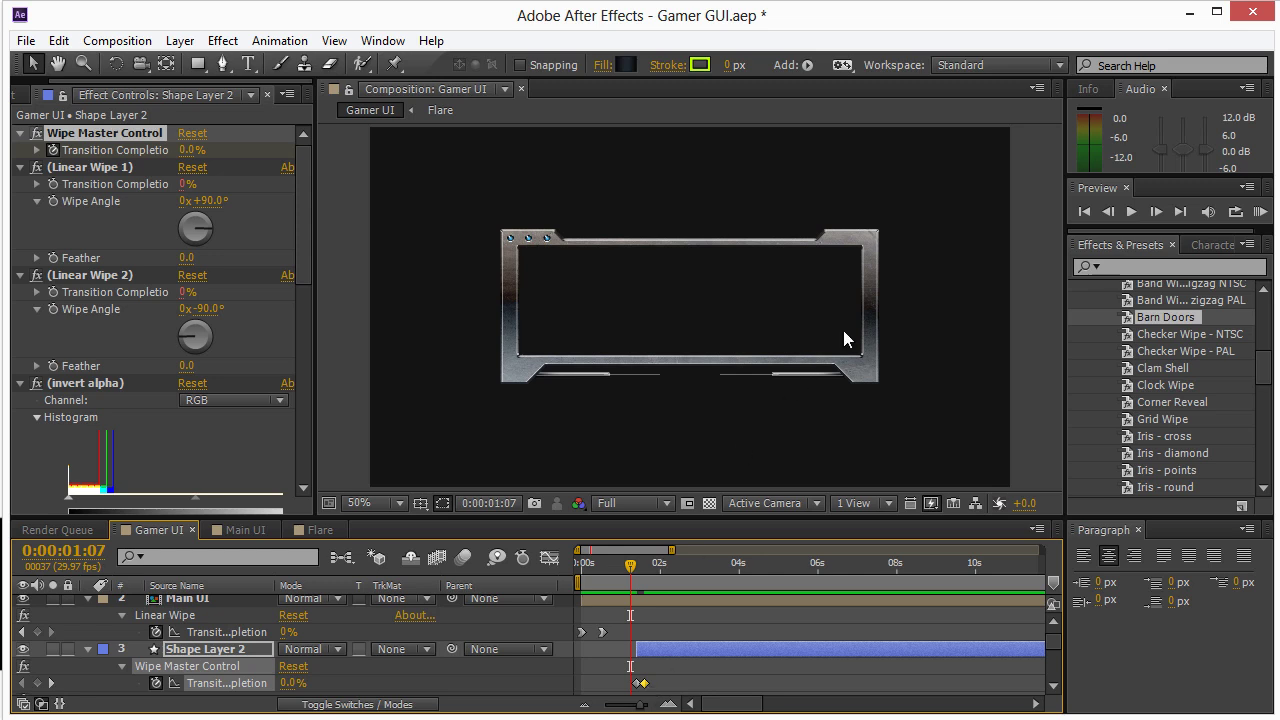
{"action": "key", "text": "space"}
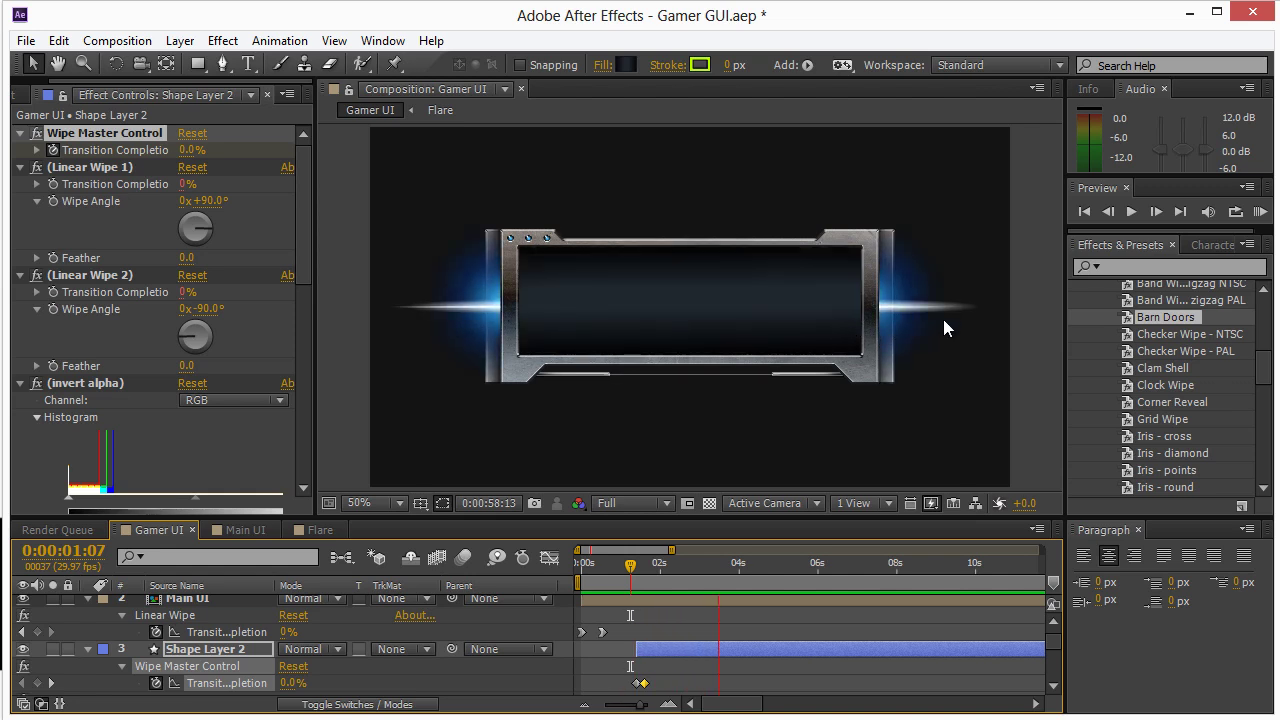
Step: Scrub the panel wipe and flares, hiding and showing Shape Layer 2 to compare
{"action": "left_click", "coordinate": [627, 566]}
{"action": "left_click_drag", "start_coordinate": [627, 566], "coordinate": [648, 583]}
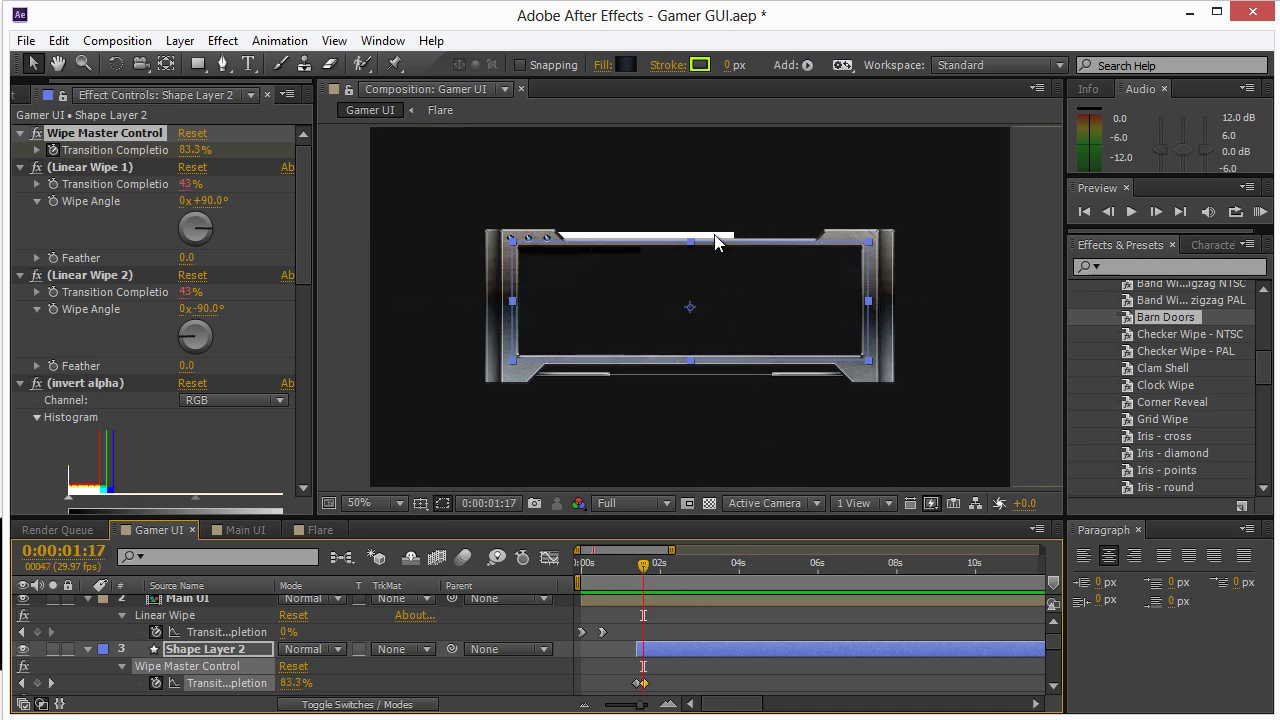
{"action": "left_click_drag", "start_coordinate": [645, 568], "coordinate": [637, 578]}
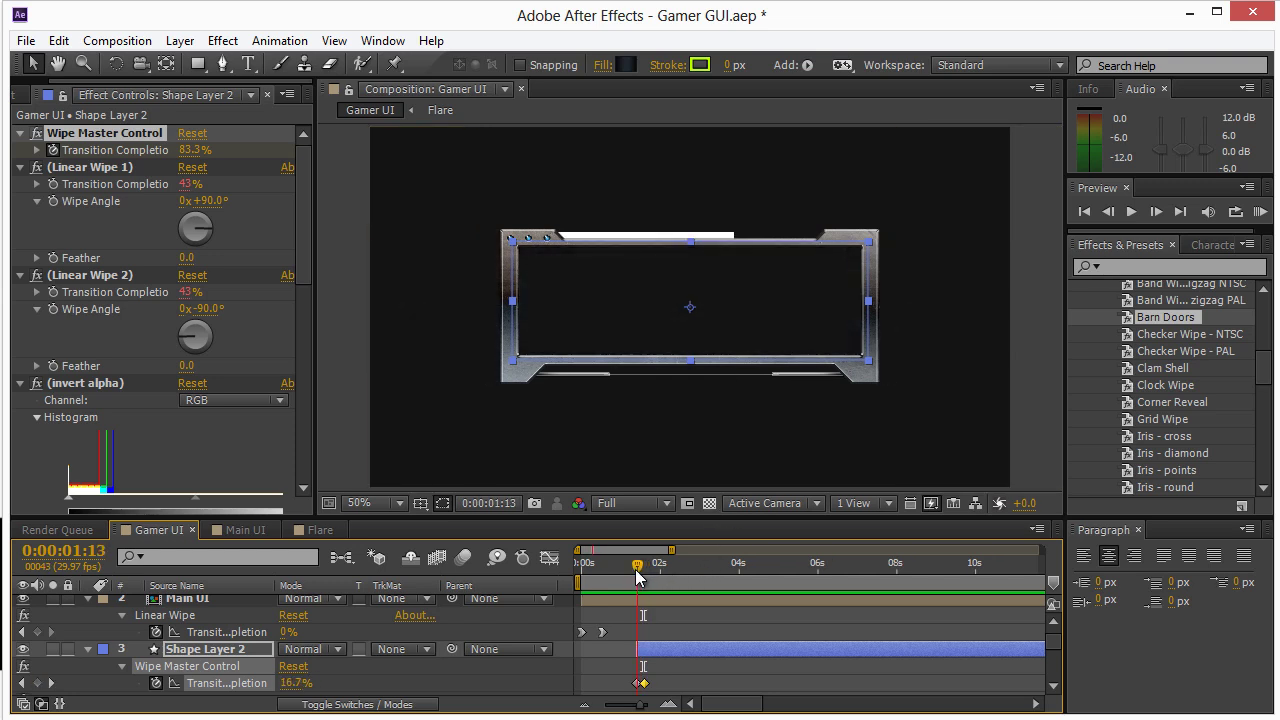
{"action": "left_click", "coordinate": [707, 242]}
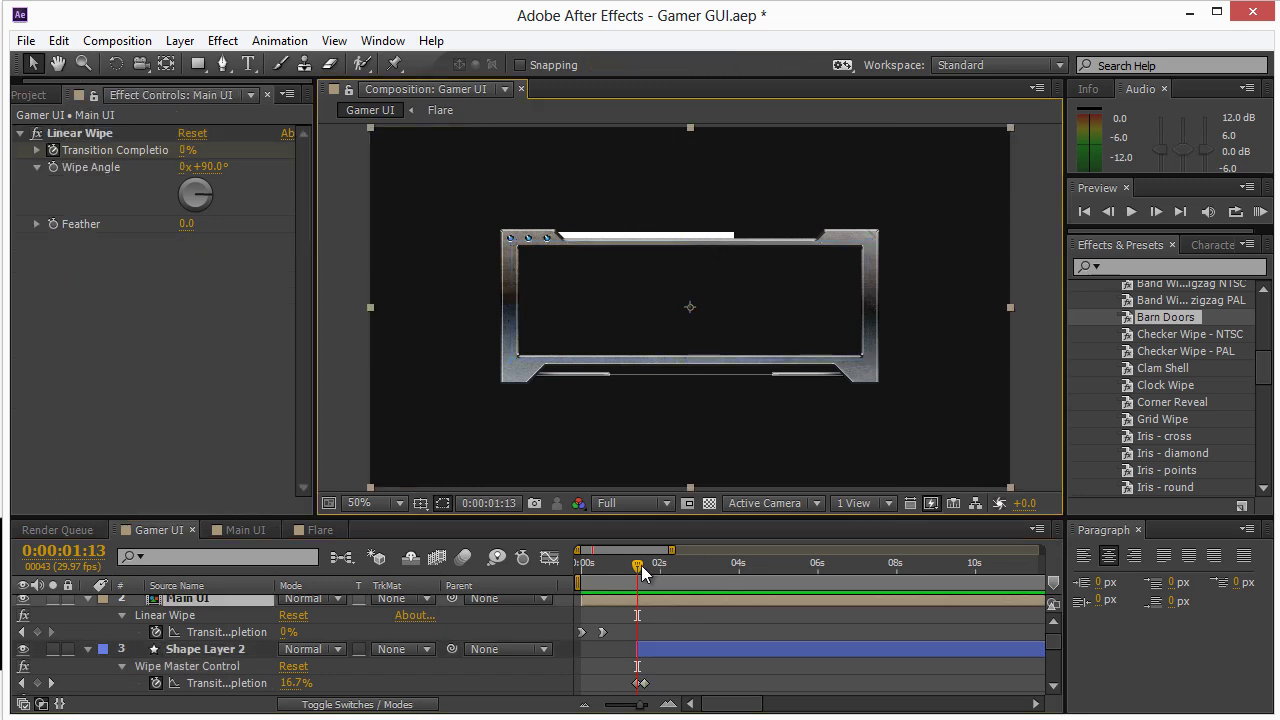
{"action": "mouse_move", "coordinate": [641, 565]}
{"action": "left_mouse_down"}
{"action": "mouse_move", "coordinate": [578, 565]}
{"action": "mouse_move", "coordinate": [655, 570]}
{"action": "left_mouse_up"}
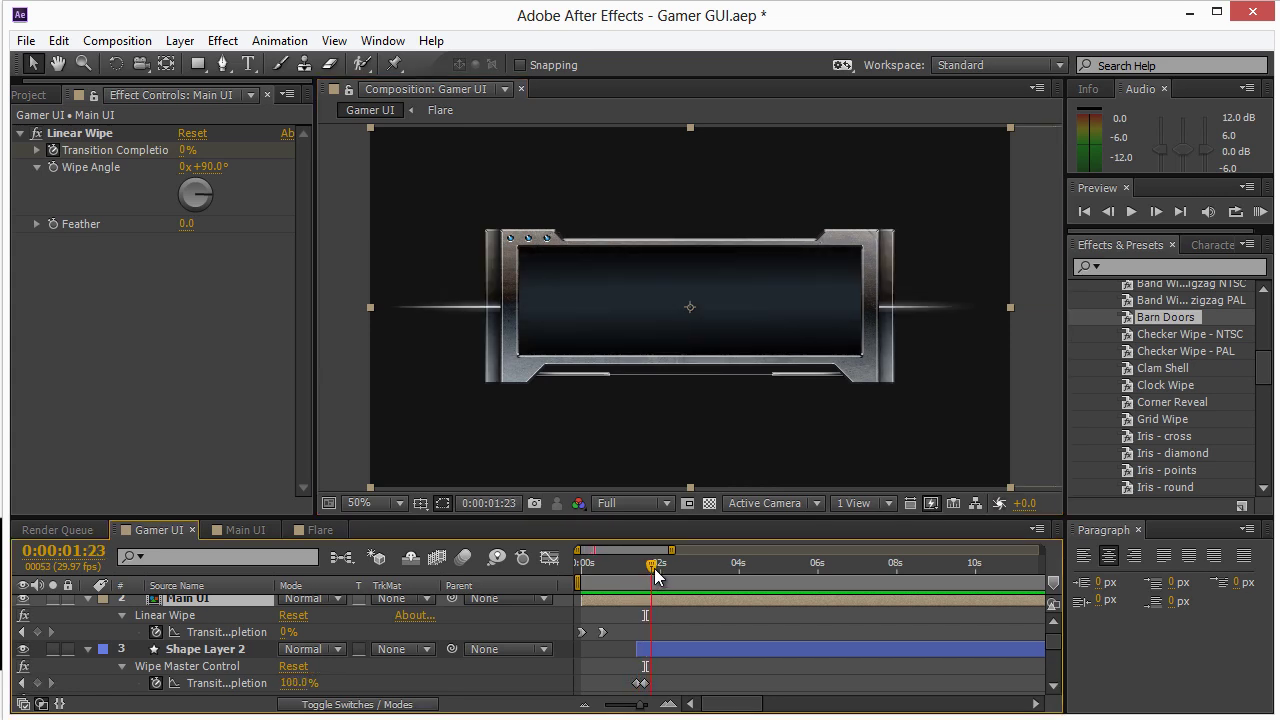
{"action": "left_click", "coordinate": [23, 649]}
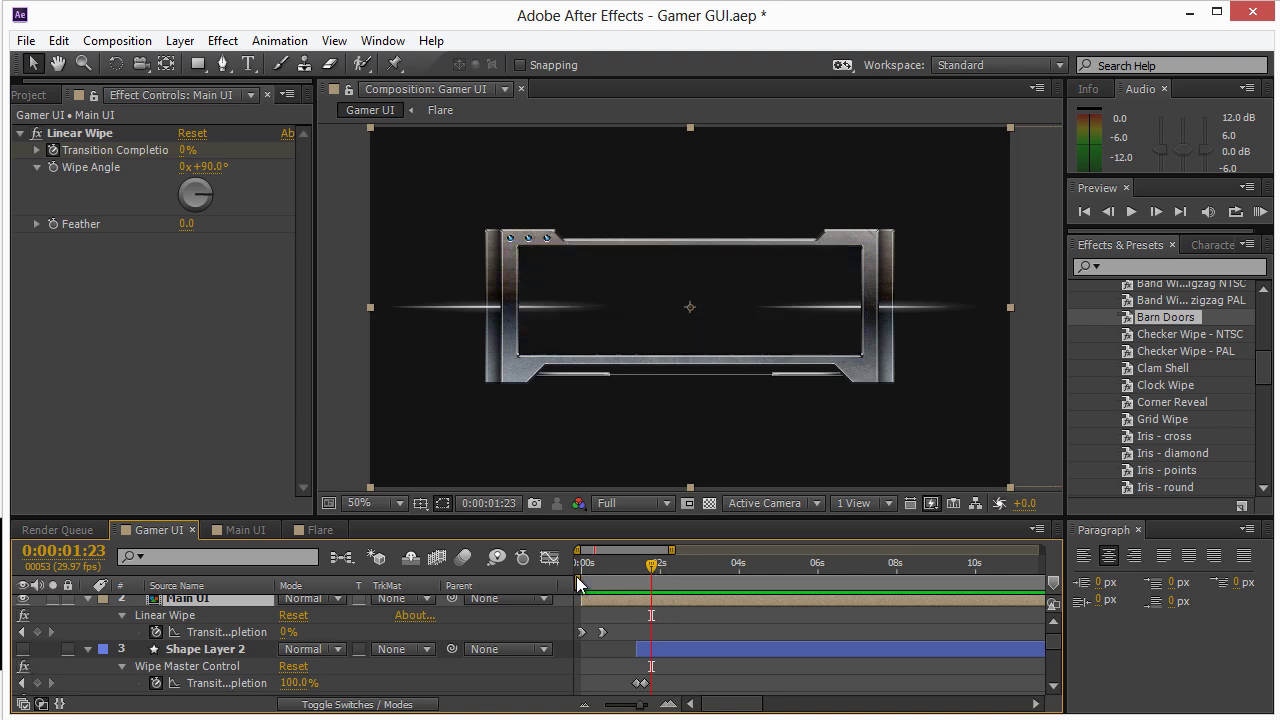
{"action": "mouse_move", "coordinate": [650, 568]}
{"action": "left_mouse_down"}
{"action": "mouse_move", "coordinate": [632, 571]}
{"action": "mouse_move", "coordinate": [673, 570]}
{"action": "mouse_move", "coordinate": [645, 570]}
{"action": "left_mouse_up"}
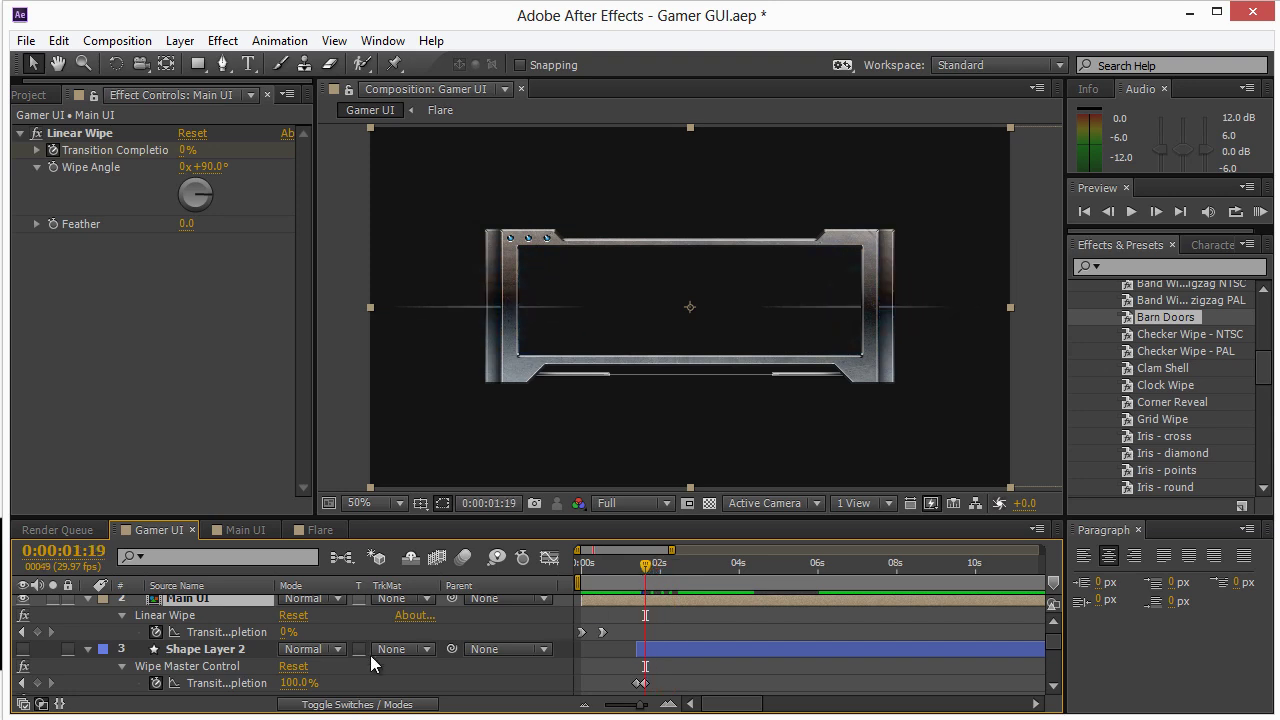
{"action": "left_click", "coordinate": [23, 649]}
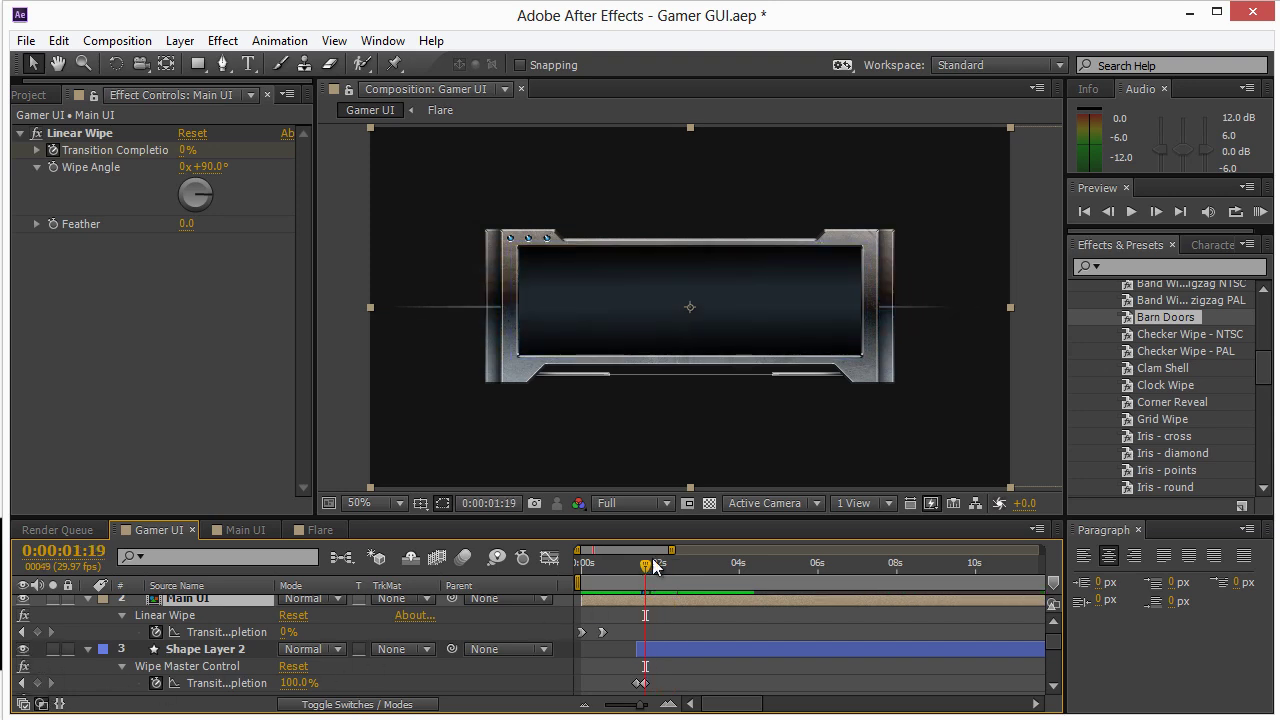
{"action": "left_click_drag", "start_coordinate": [648, 575], "coordinate": [632, 570]}
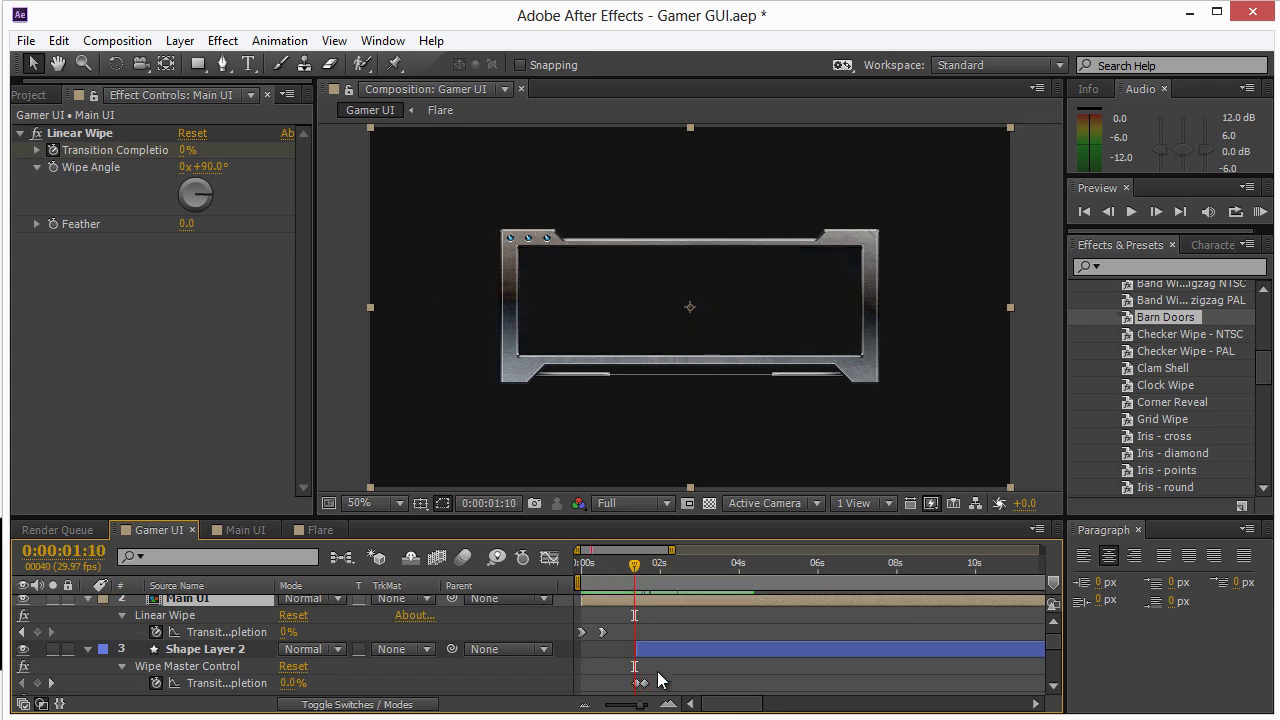
Step: Shift the second Wipe Master Control keyframe later and check the fill at 100% zoom
{"action": "left_click_drag", "start_coordinate": [644, 683], "coordinate": [665, 683]}
{"action": "mouse_move", "coordinate": [642, 566]}
{"action": "left_mouse_down"}
{"action": "mouse_move", "coordinate": [674, 567]}
{"action": "mouse_move", "coordinate": [651, 570]}
{"action": "left_mouse_up"}
{"action": "left_click", "coordinate": [623, 245]}
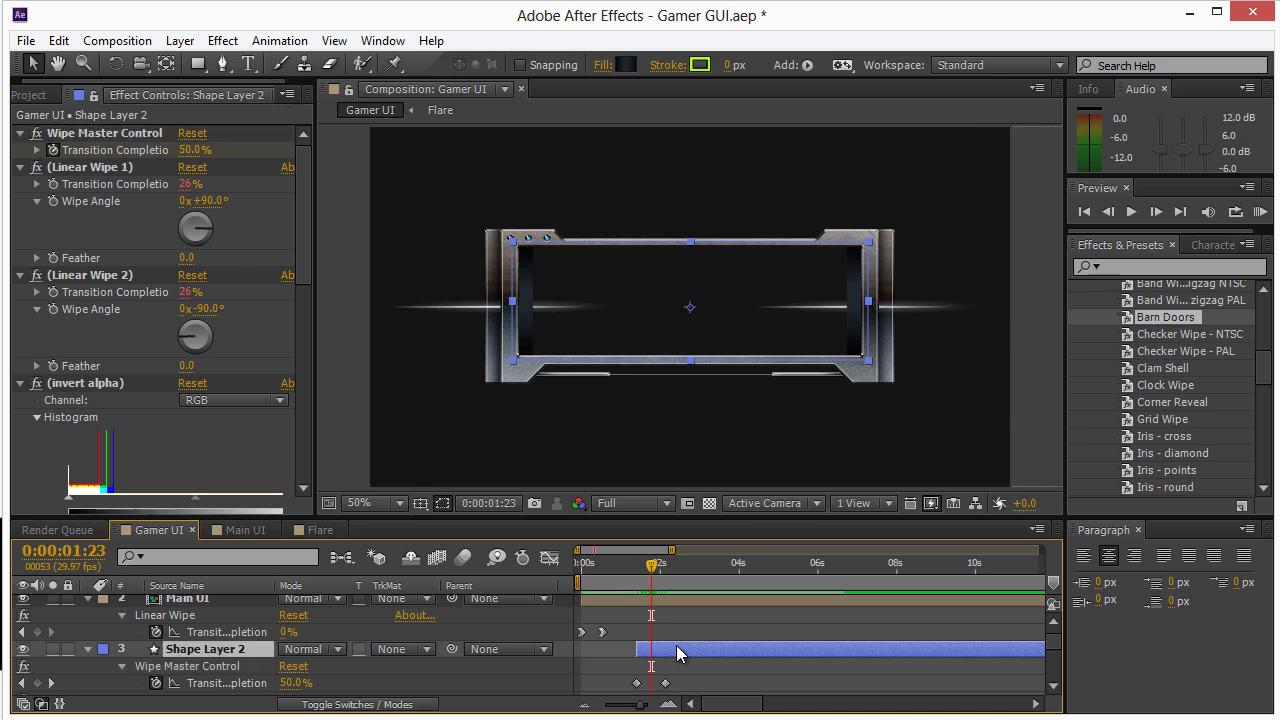
{"action": "left_click", "coordinate": [648, 568]}
{"action": "mouse_move", "coordinate": [640, 570]}
{"action": "left_mouse_down"}
{"action": "mouse_move", "coordinate": [617, 566]}
{"action": "mouse_move", "coordinate": [637, 570]}
{"action": "left_mouse_up"}
{"action": "key", "text": "slash"}
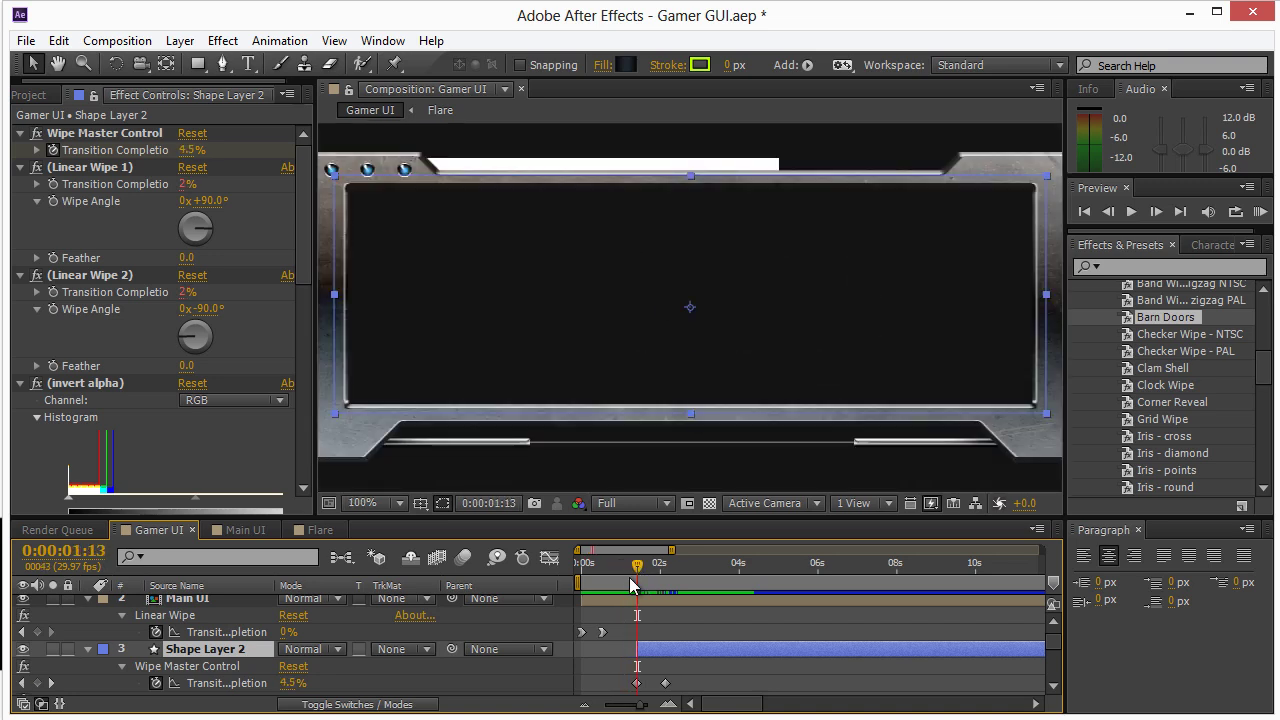
{"action": "mouse_move", "coordinate": [640, 570]}
{"action": "left_mouse_down"}
{"action": "mouse_move", "coordinate": [676, 570]}
{"action": "mouse_move", "coordinate": [648, 572]}
{"action": "mouse_move", "coordinate": [662, 580]}
{"action": "left_mouse_up"}
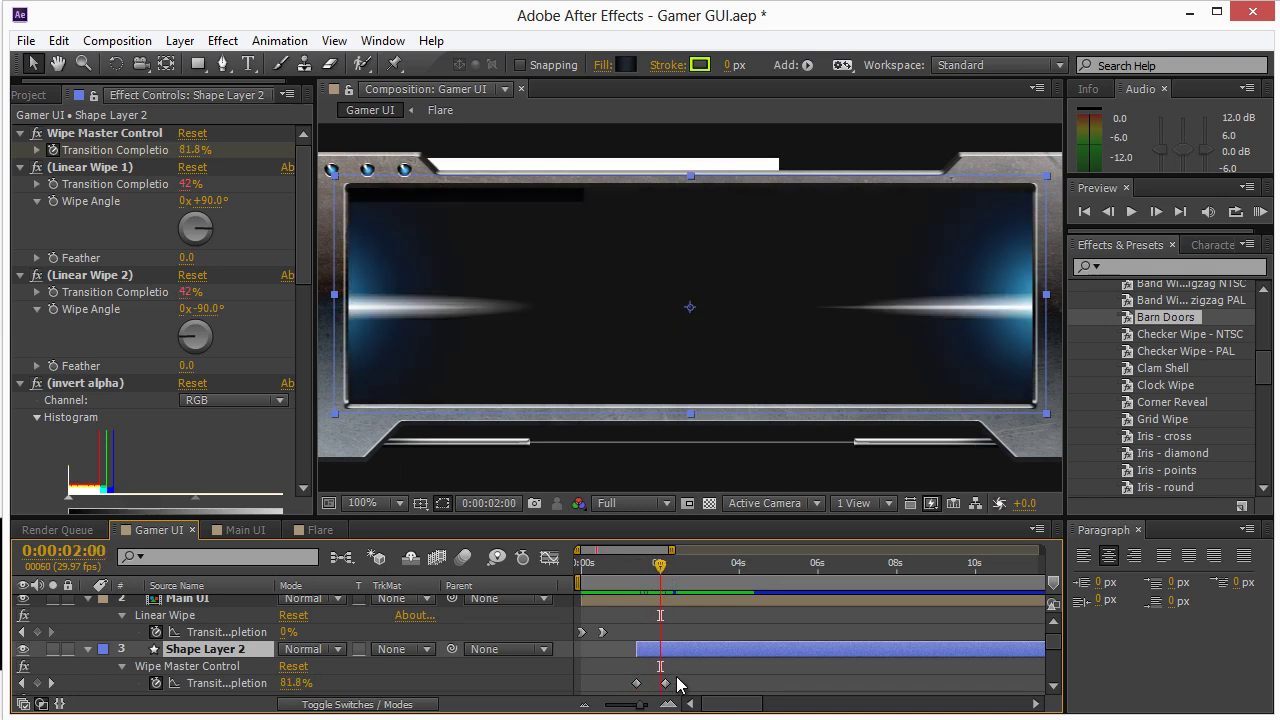
Step: Delete Wipe Master Control, Linear Wipe 1 and 2, and the invert alpha effect
{"action": "left_click", "coordinate": [103, 133]}
{"action": "left_click", "coordinate": [100, 167], "text": "ctrl"}
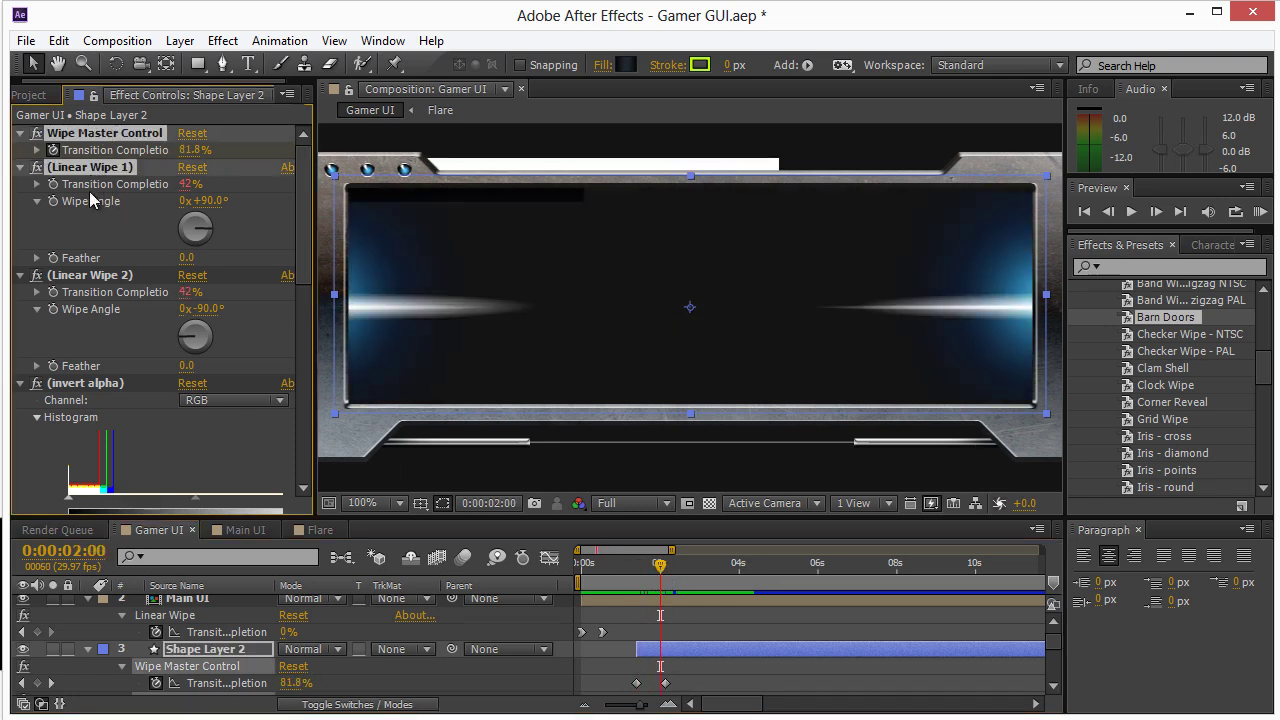
{"action": "left_click", "coordinate": [83, 275], "text": "ctrl"}
{"action": "left_click", "coordinate": [85, 384], "text": "ctrl"}
{"action": "scroll", "coordinate": [88, 400], "scroll_direction": "down", "scroll_amount": 3}
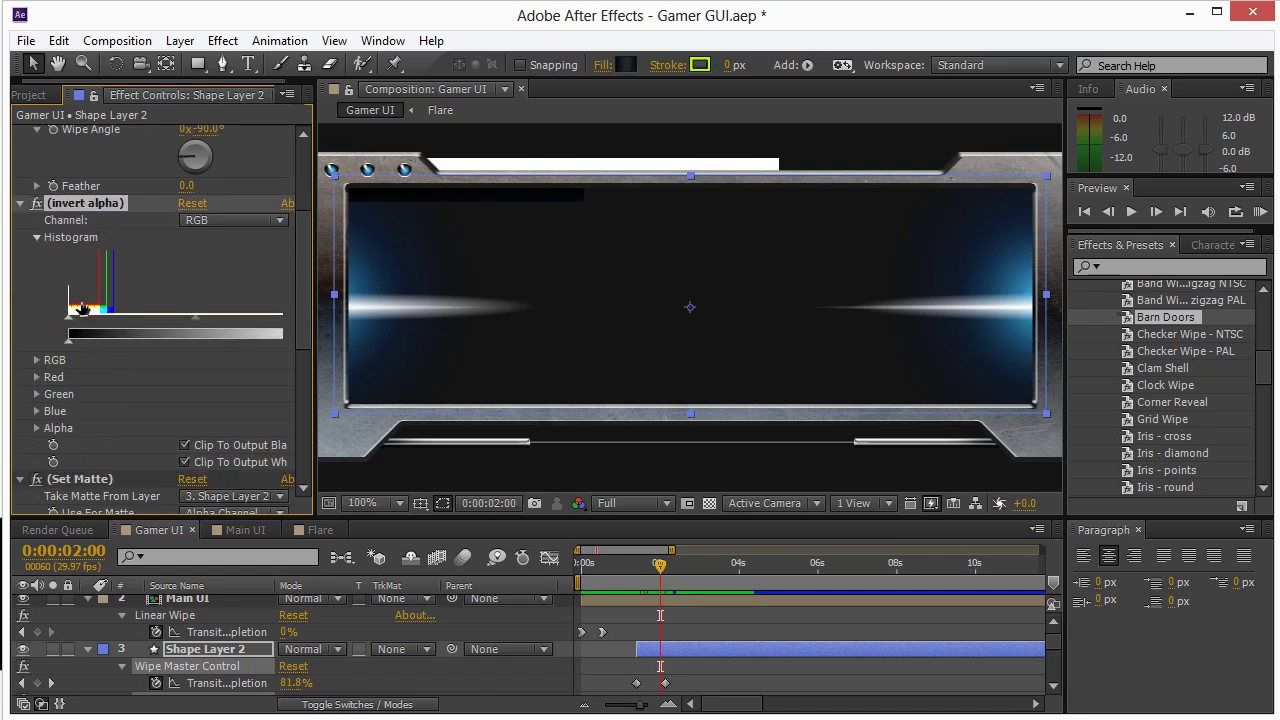
{"action": "scroll", "coordinate": [83, 350], "scroll_direction": "down", "scroll_amount": 3}
{"action": "scroll", "coordinate": [80, 350], "scroll_direction": "down", "scroll_amount": 3}
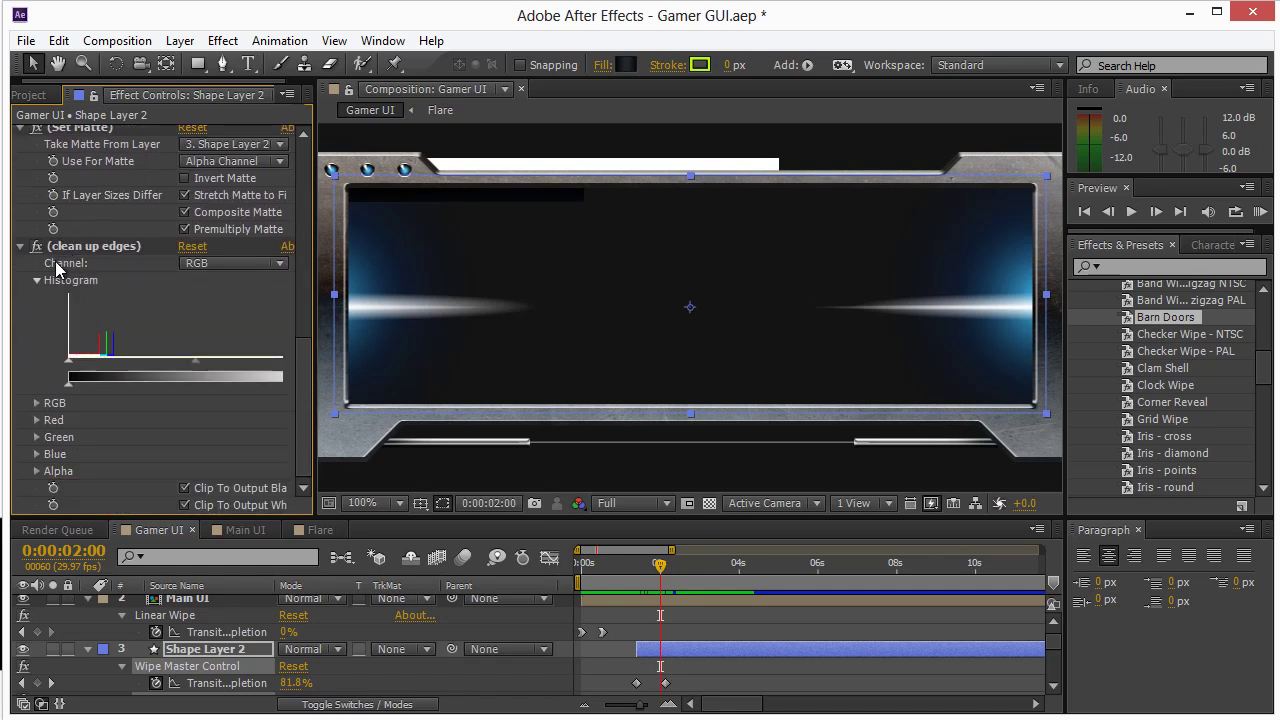
{"action": "scroll", "coordinate": [74, 235], "scroll_direction": "up", "scroll_amount": 3}
{"action": "scroll", "coordinate": [78, 178], "scroll_direction": "up", "scroll_amount": 5}
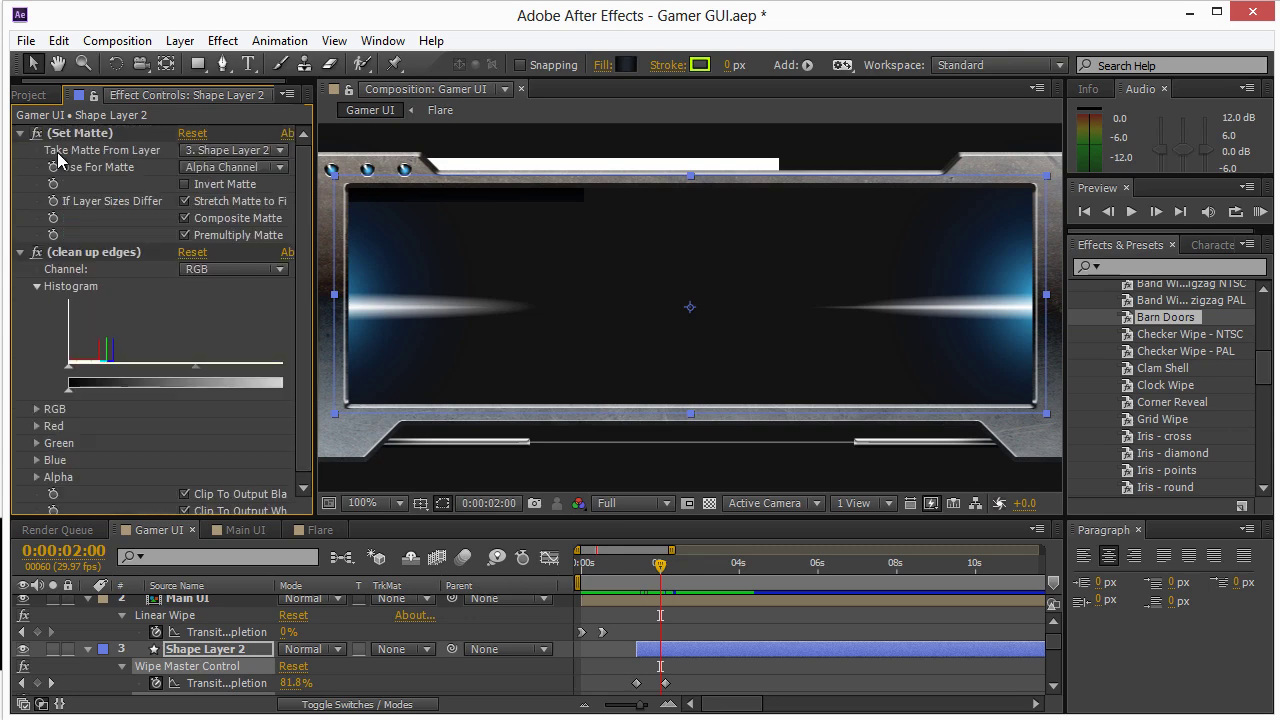
{"action": "key", "text": "Delete"}
Step: Dismiss both clean up edges error dialogs and remove the leftover effect from Shape Layer 2
{"action": "left_click", "coordinate": [834, 410]}
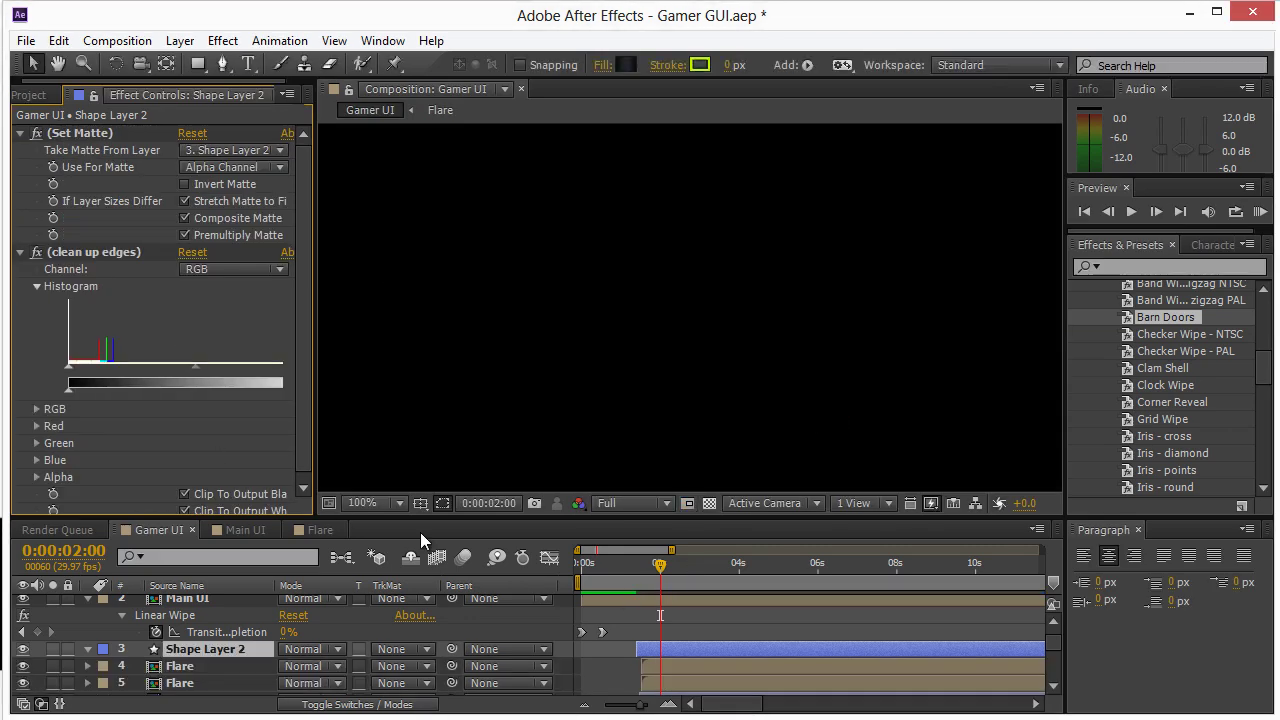
{"action": "scroll", "coordinate": [534, 376], "scroll_direction": "down", "scroll_amount": 2}
{"action": "left_click_drag", "start_coordinate": [669, 568], "coordinate": [603, 572]}
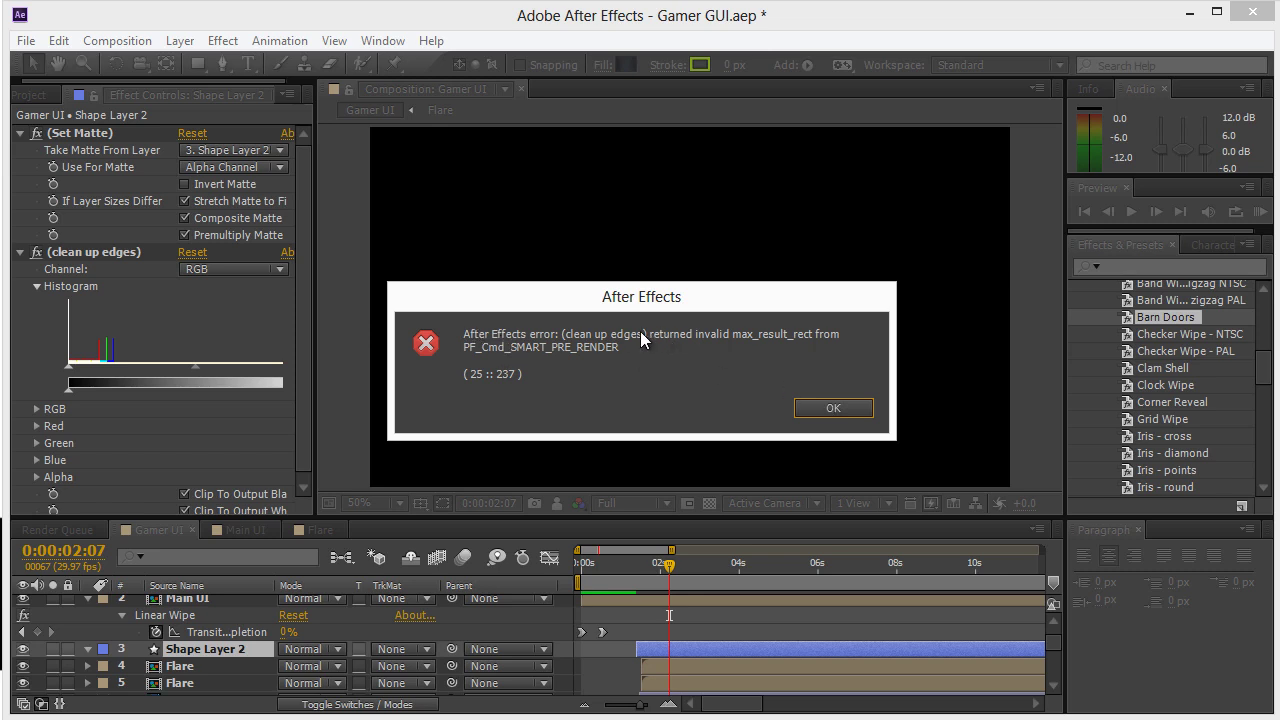
{"action": "left_click", "coordinate": [845, 410]}
{"action": "key", "text": "Return"}
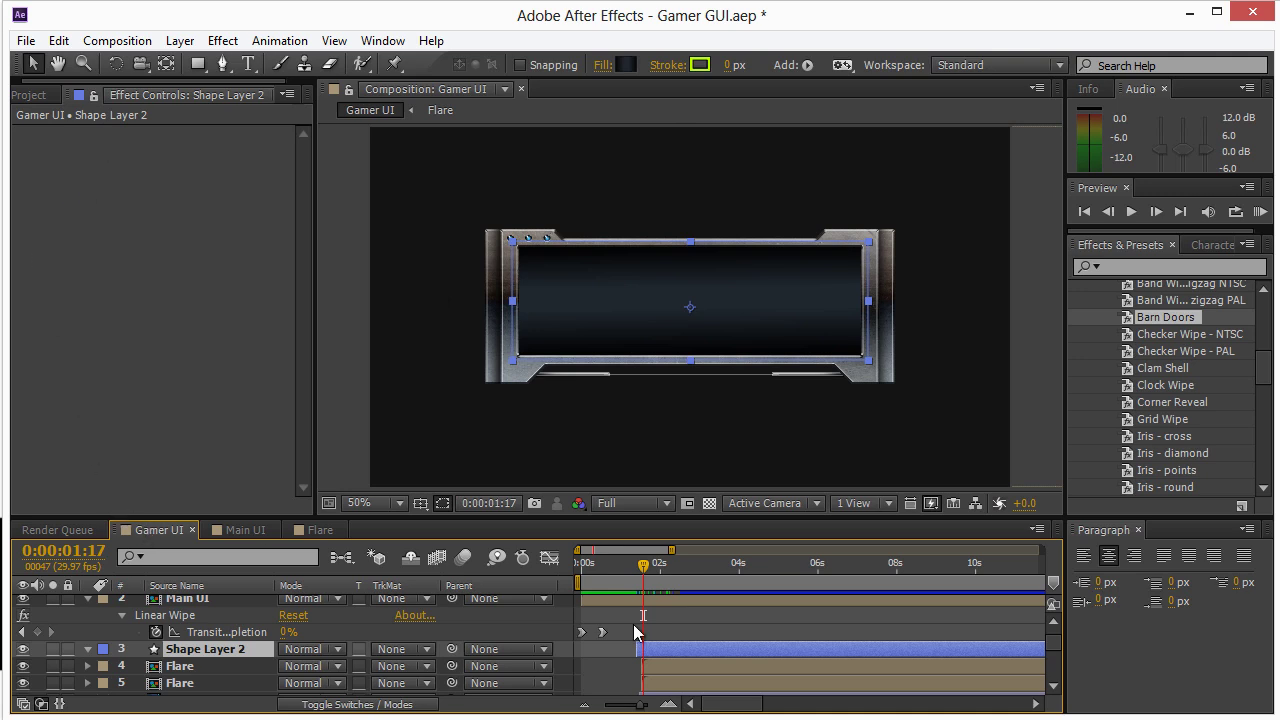
Step: At 0:00:01:13, apply Linear Wipe to Shape Layer 2 with Transition Completion at 100%
{"action": "left_click", "coordinate": [639, 564]}
{"action": "left_click_drag", "start_coordinate": [639, 561], "coordinate": [639, 563]}
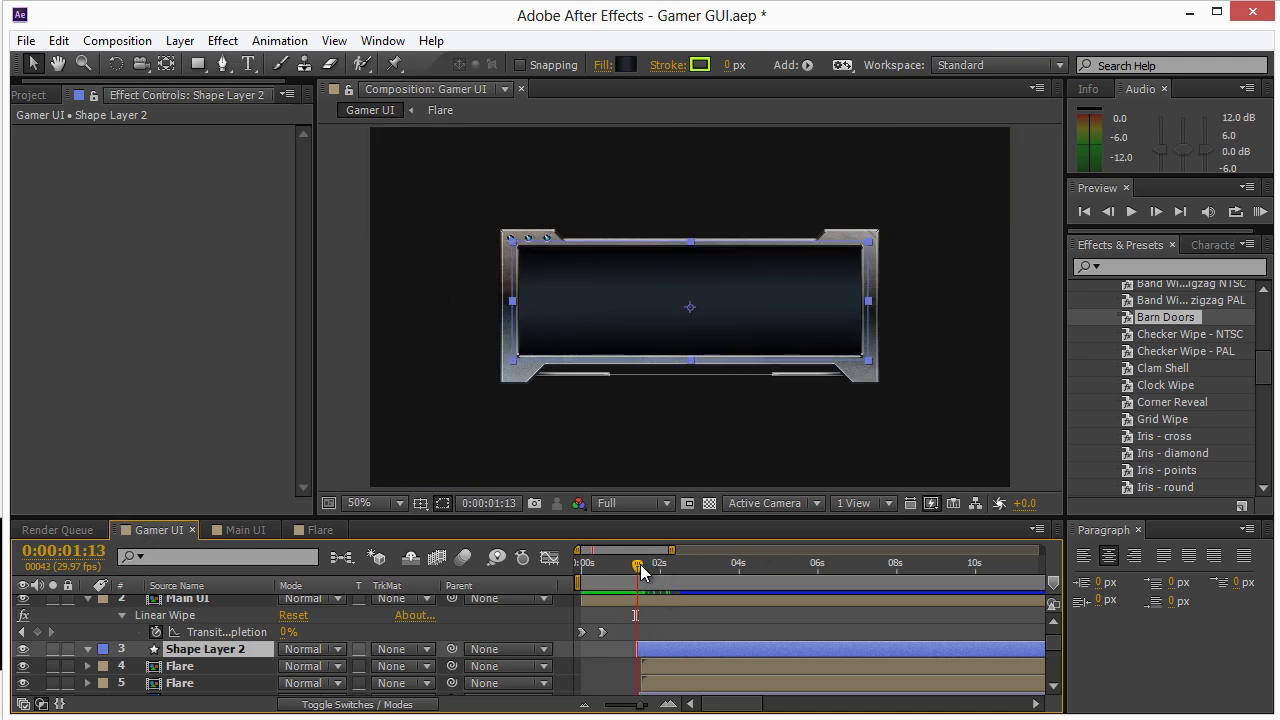
{"action": "left_click", "coordinate": [1154, 267]}
{"action": "type", "text": "linear"}
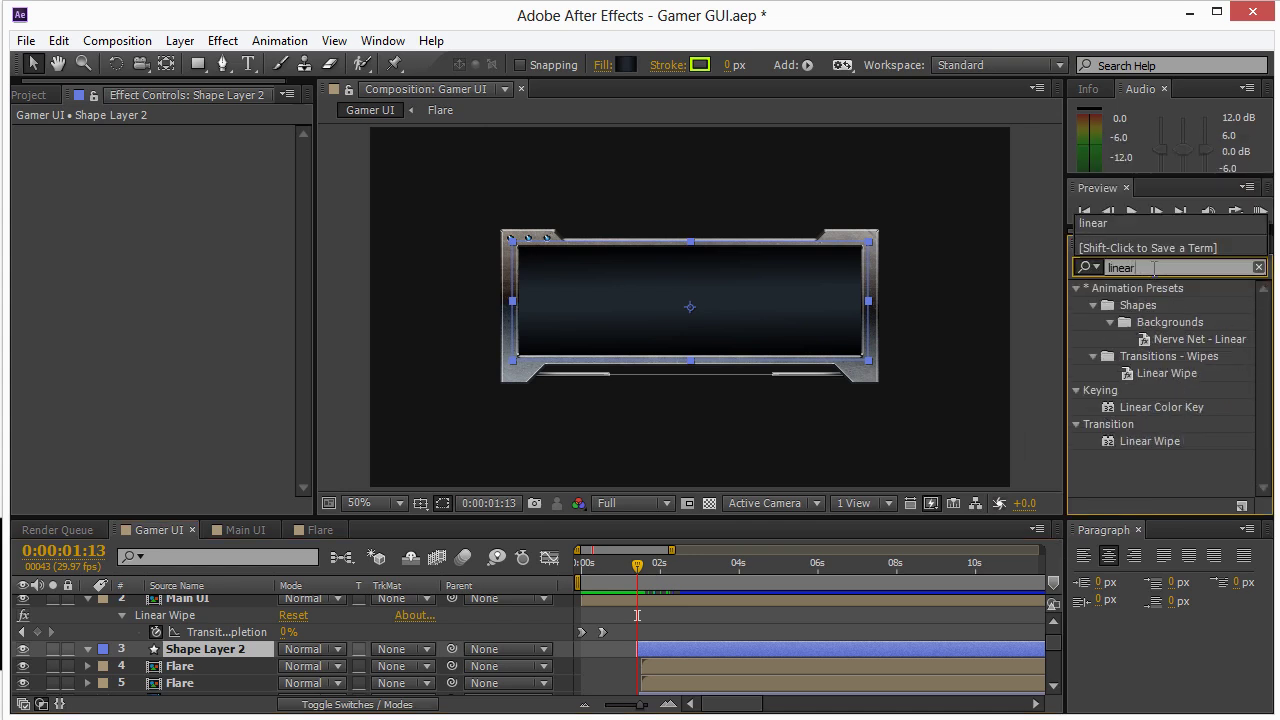
{"action": "left_click_drag", "start_coordinate": [1150, 445], "coordinate": [664, 650]}
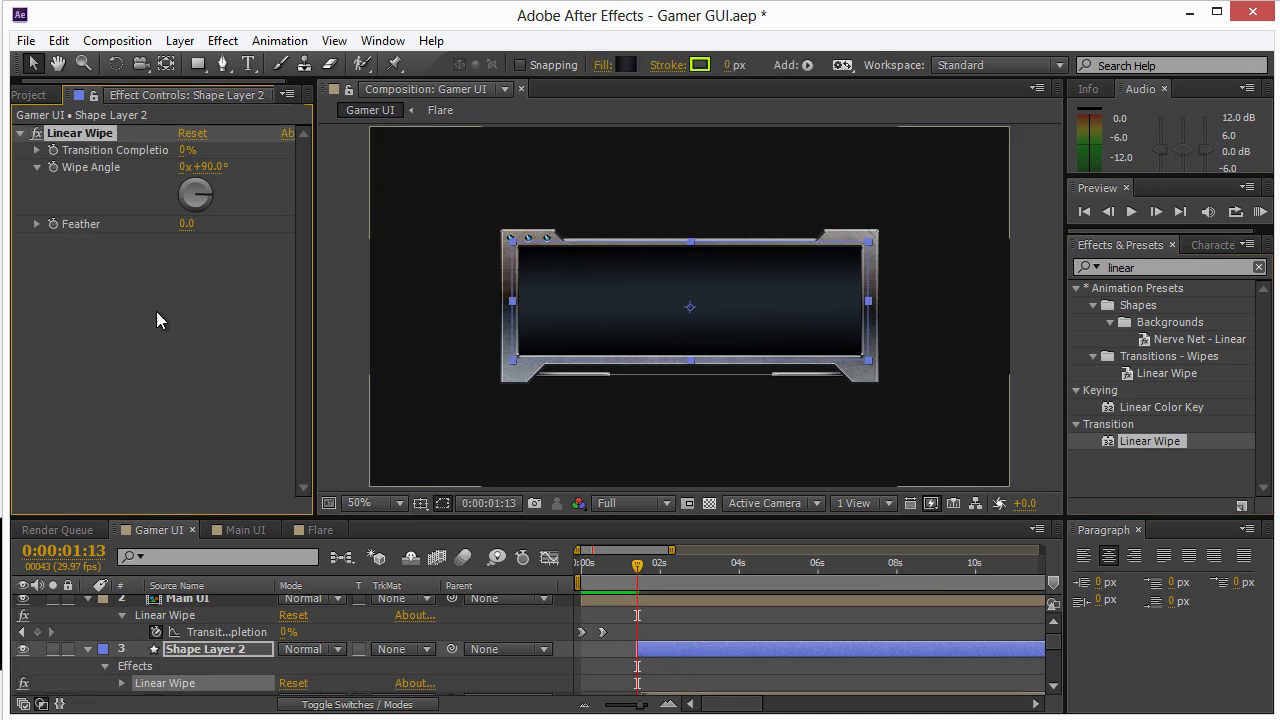
{"action": "left_click", "coordinate": [185, 150]}
{"action": "type", "text": "100"}
{"action": "key", "text": "Return"}
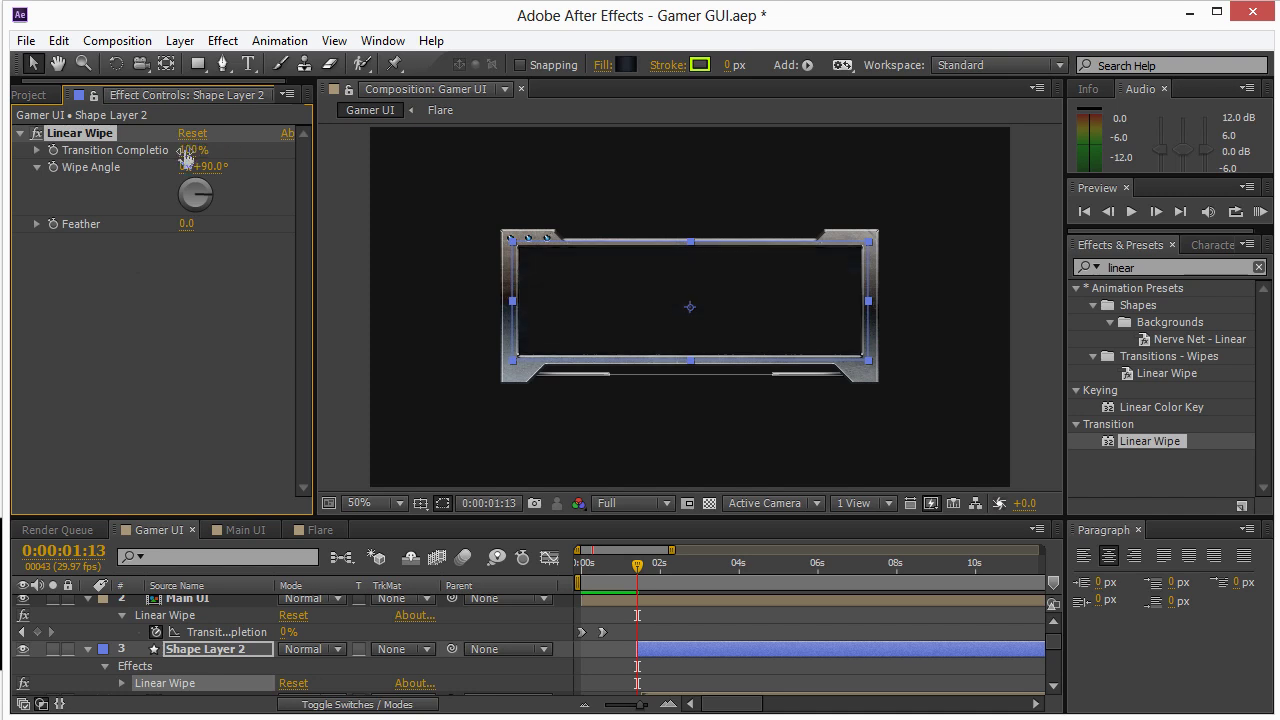
Step: Keyframe Transition Completion from 100% at 0:00:01:13 to 0% at 0:00:01:15, then preview
{"action": "left_click", "coordinate": [52, 150]}
{"action": "left_click", "coordinate": [641, 566]}
{"action": "left_click", "coordinate": [642, 566]}
{"action": "left_click", "coordinate": [193, 150]}
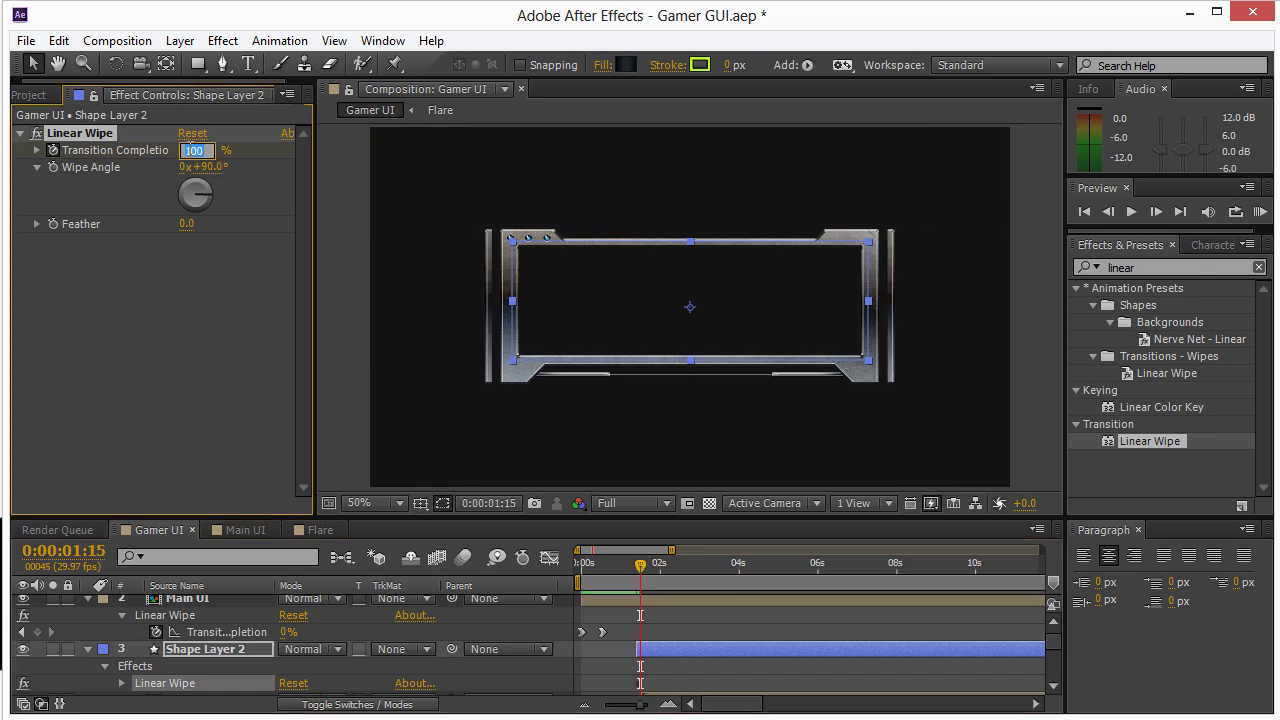
{"action": "type", "text": "0"}
{"action": "key", "text": "Return"}
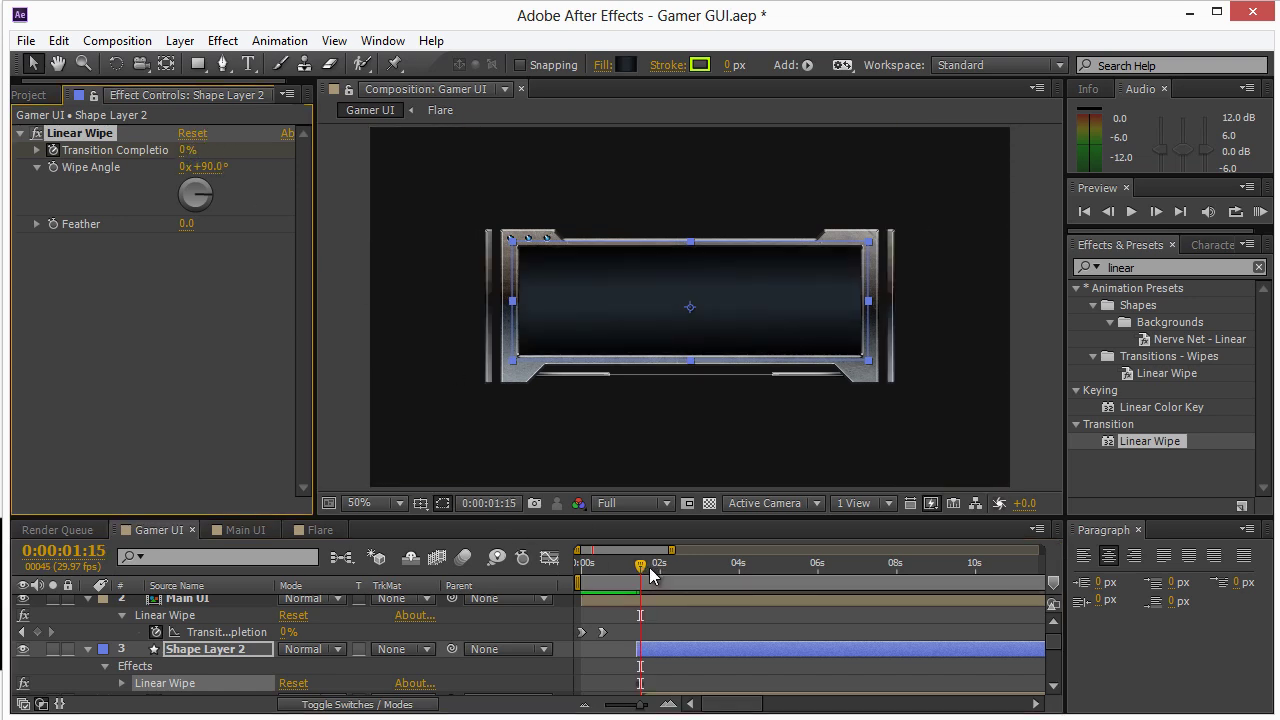
{"action": "mouse_move", "coordinate": [648, 572]}
{"action": "left_mouse_down"}
{"action": "mouse_move", "coordinate": [588, 568]}
{"action": "mouse_move", "coordinate": [650, 570]}
{"action": "left_mouse_up"}
{"action": "key", "text": "space"}
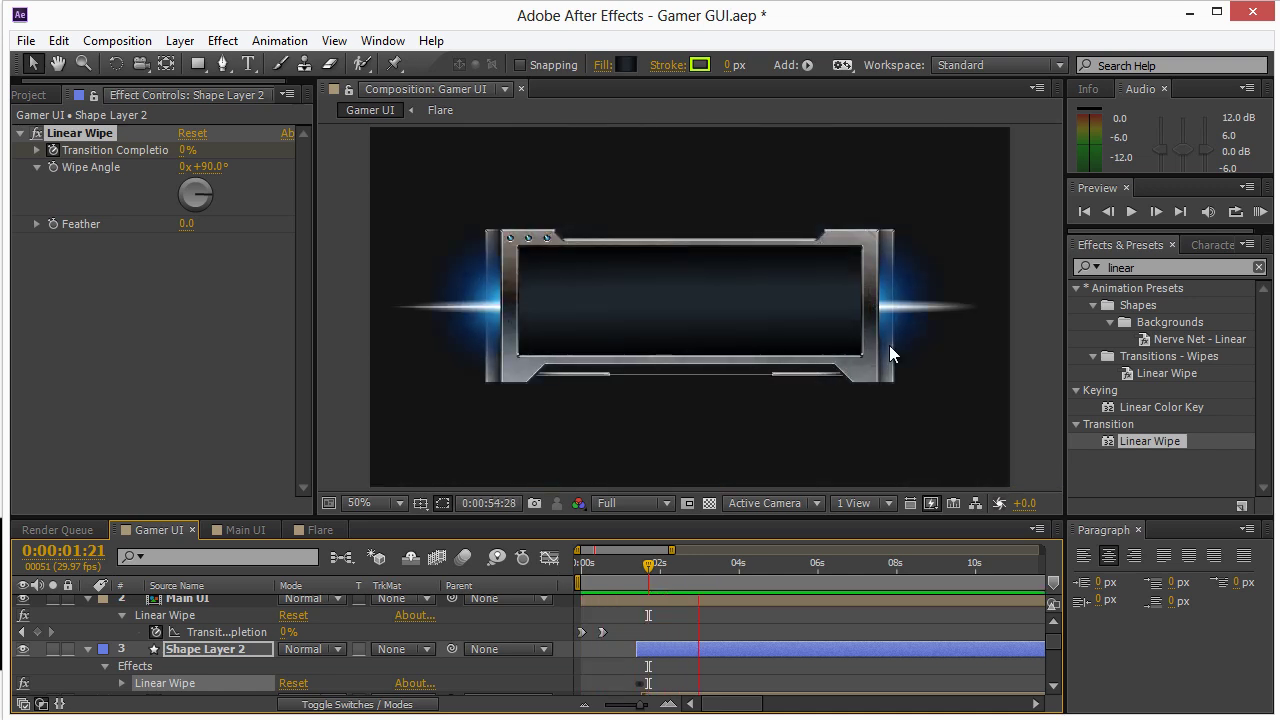
{"action": "key", "text": "space"}
Step: Drag the TROLL LEVEL MASTER 100K title layer bar to start around 0:00:02:05
{"action": "left_click", "coordinate": [1029, 358]}
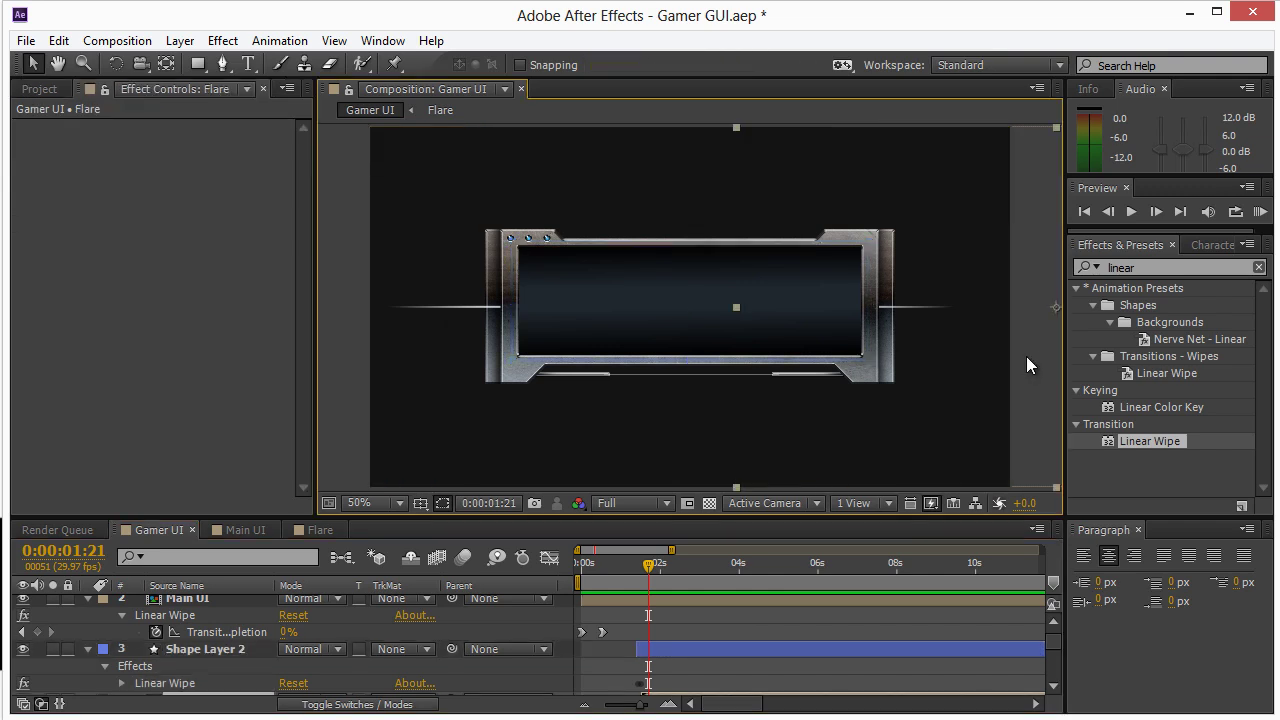
{"action": "left_click", "coordinate": [327, 212]}
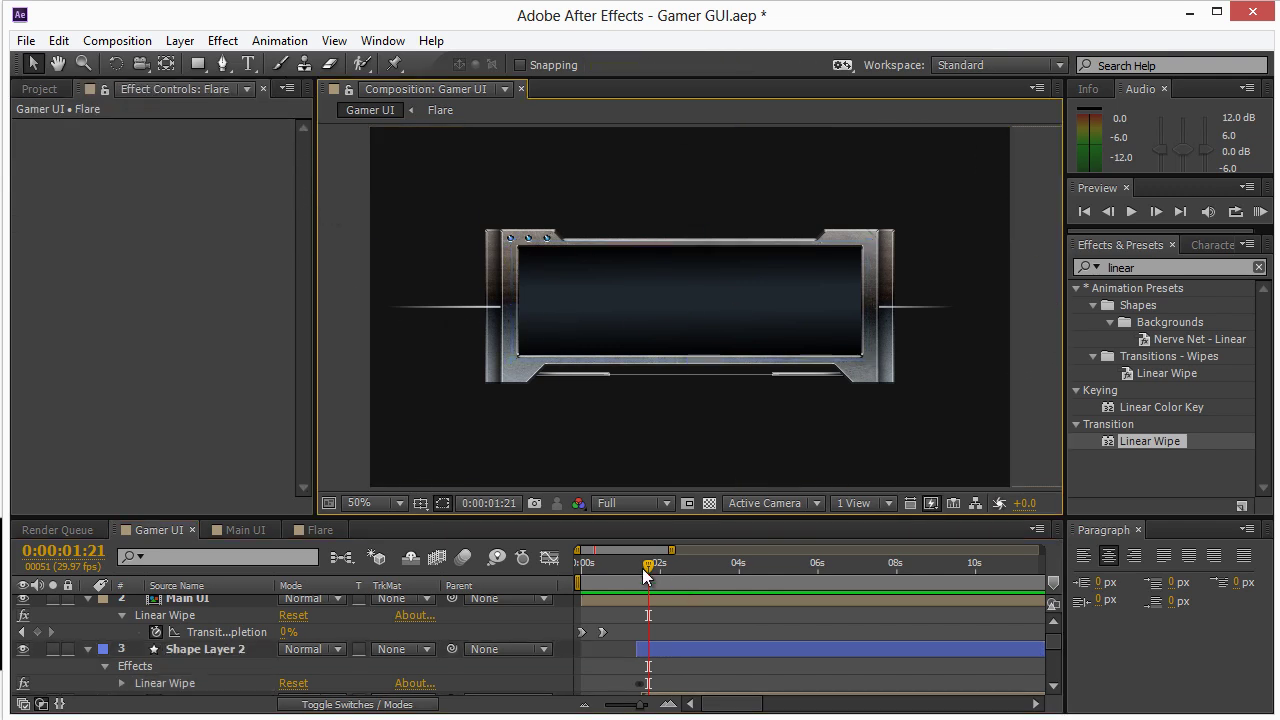
{"action": "mouse_move", "coordinate": [645, 575]}
{"action": "left_mouse_down"}
{"action": "mouse_move", "coordinate": [580, 577]}
{"action": "mouse_move", "coordinate": [668, 577]}
{"action": "left_mouse_up"}
{"action": "scroll", "coordinate": [690, 622], "scroll_direction": "up", "scroll_amount": 1}
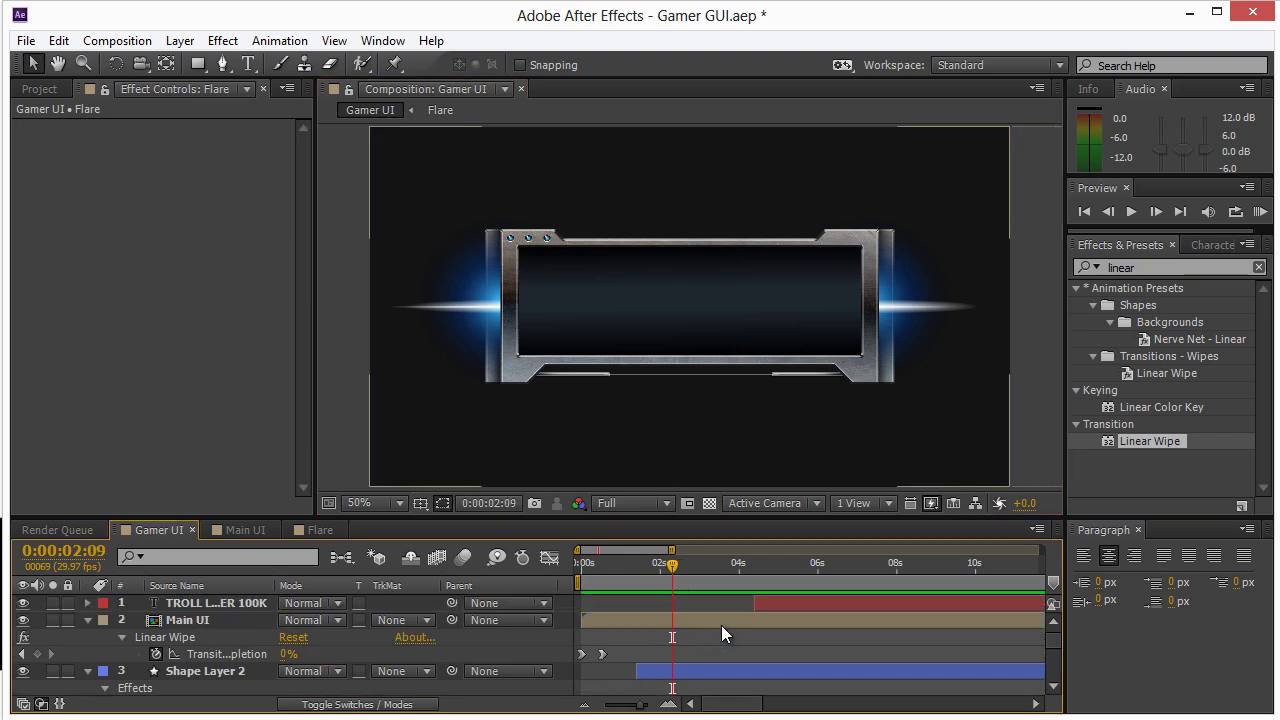
{"action": "left_click_drag", "start_coordinate": [789, 603], "coordinate": [671, 568]}
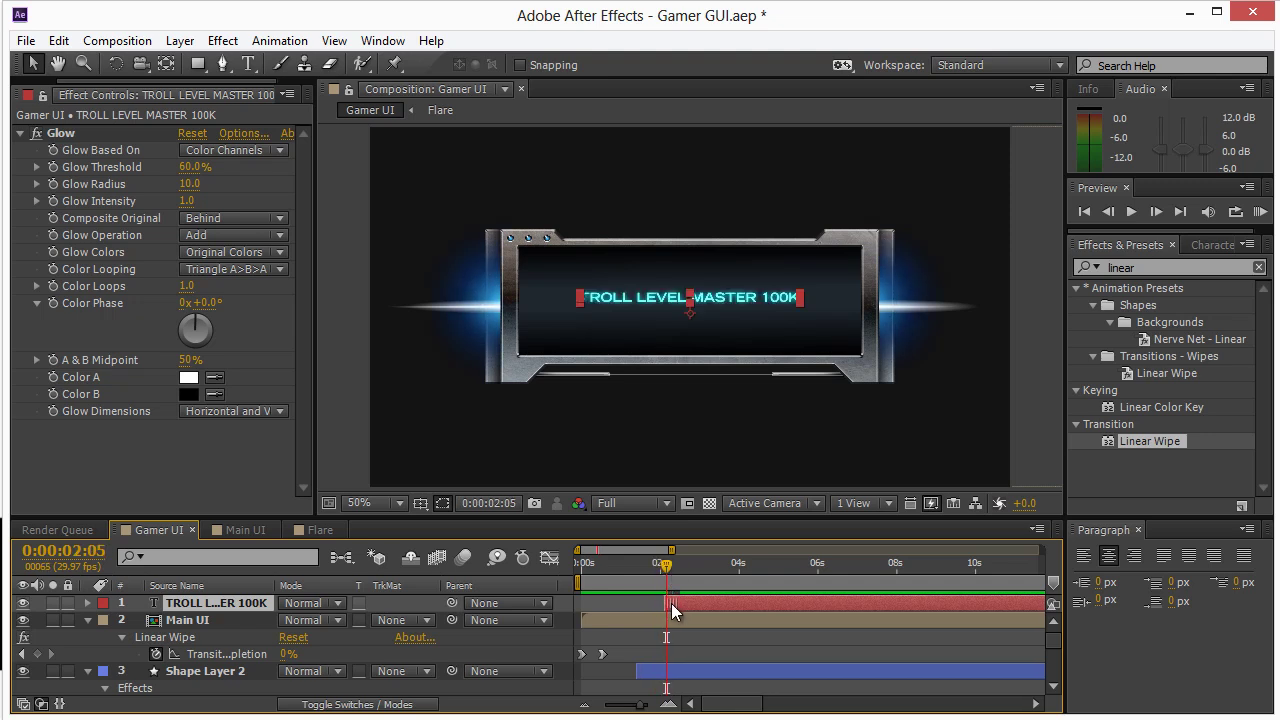
{"action": "left_click", "coordinate": [1150, 268]}
Step: Apply the Typewriter preset to the title text and preview it typing on
{"action": "type", "text": "typewr"}
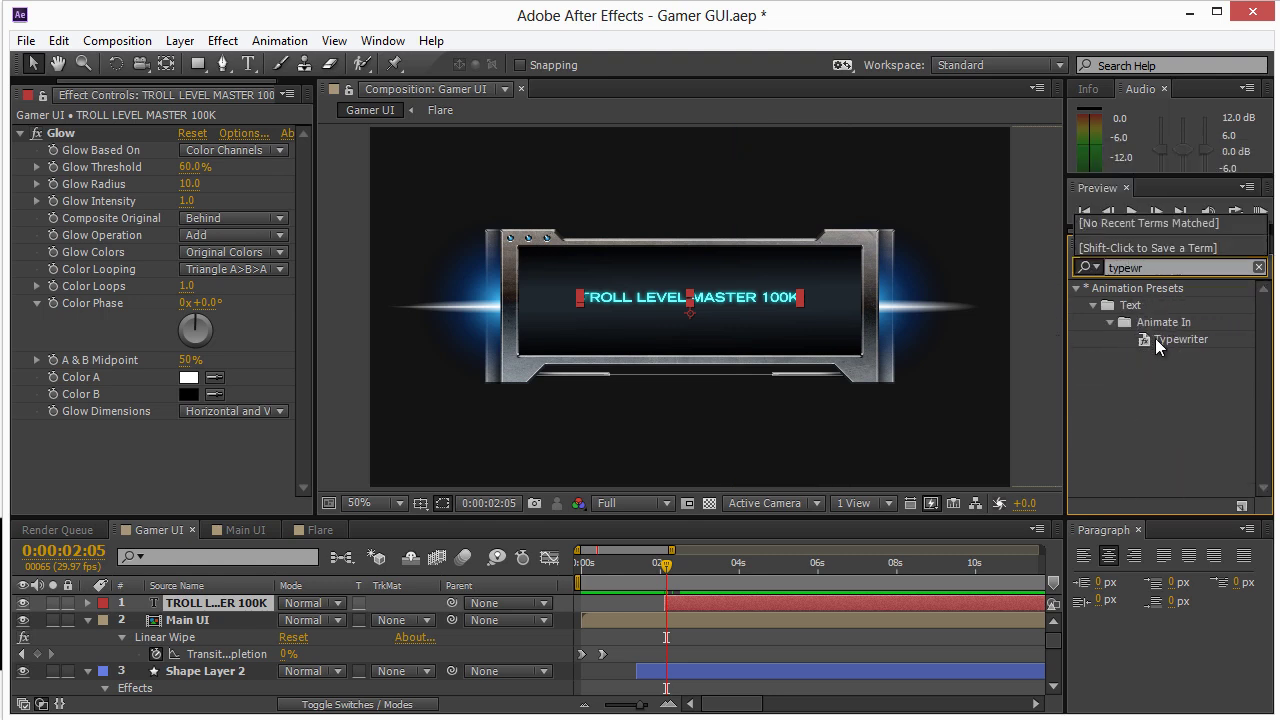
{"action": "left_click_drag", "start_coordinate": [1155, 338], "coordinate": [664, 298]}
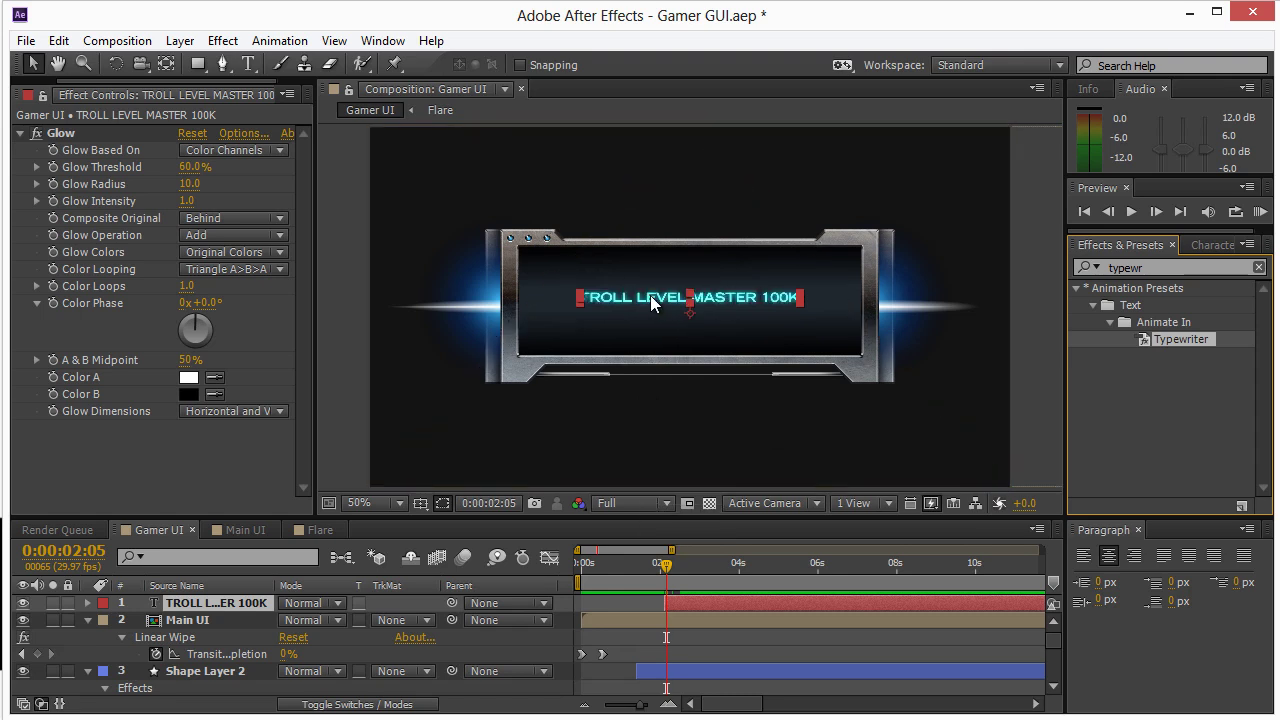
{"action": "left_click_drag", "start_coordinate": [676, 558], "coordinate": [794, 579]}
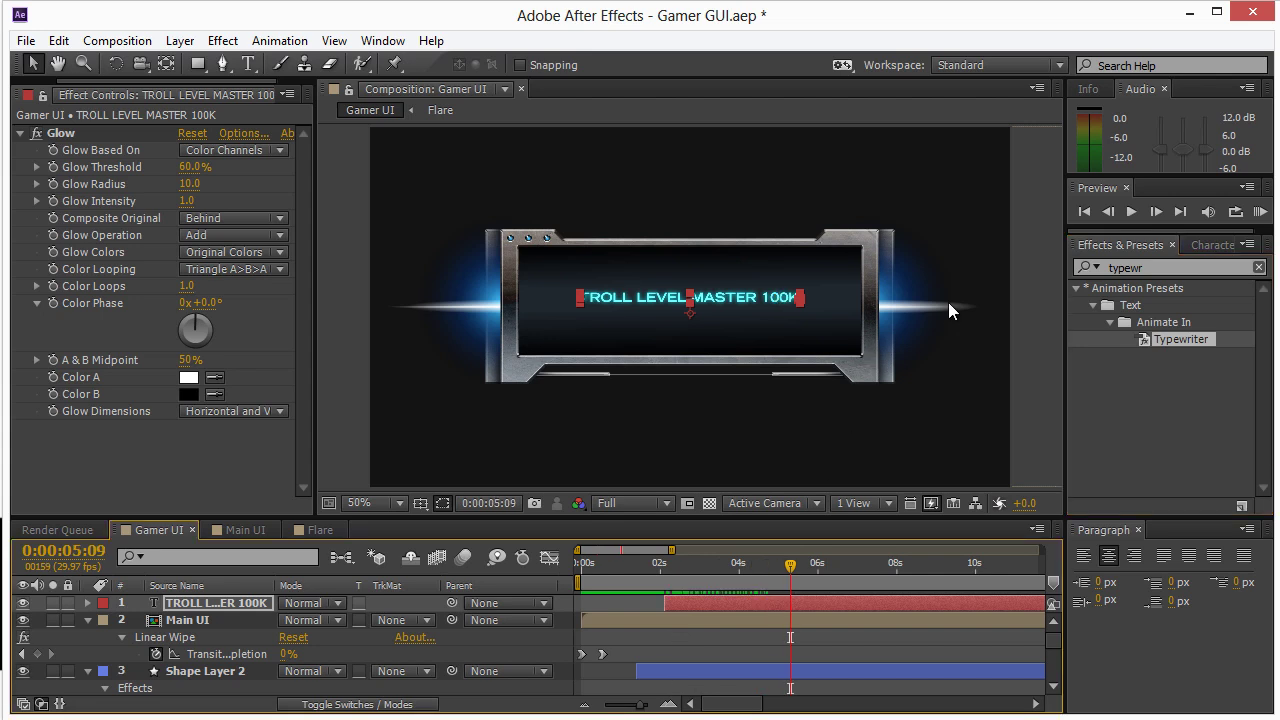
{"action": "key", "text": "KP_0"}
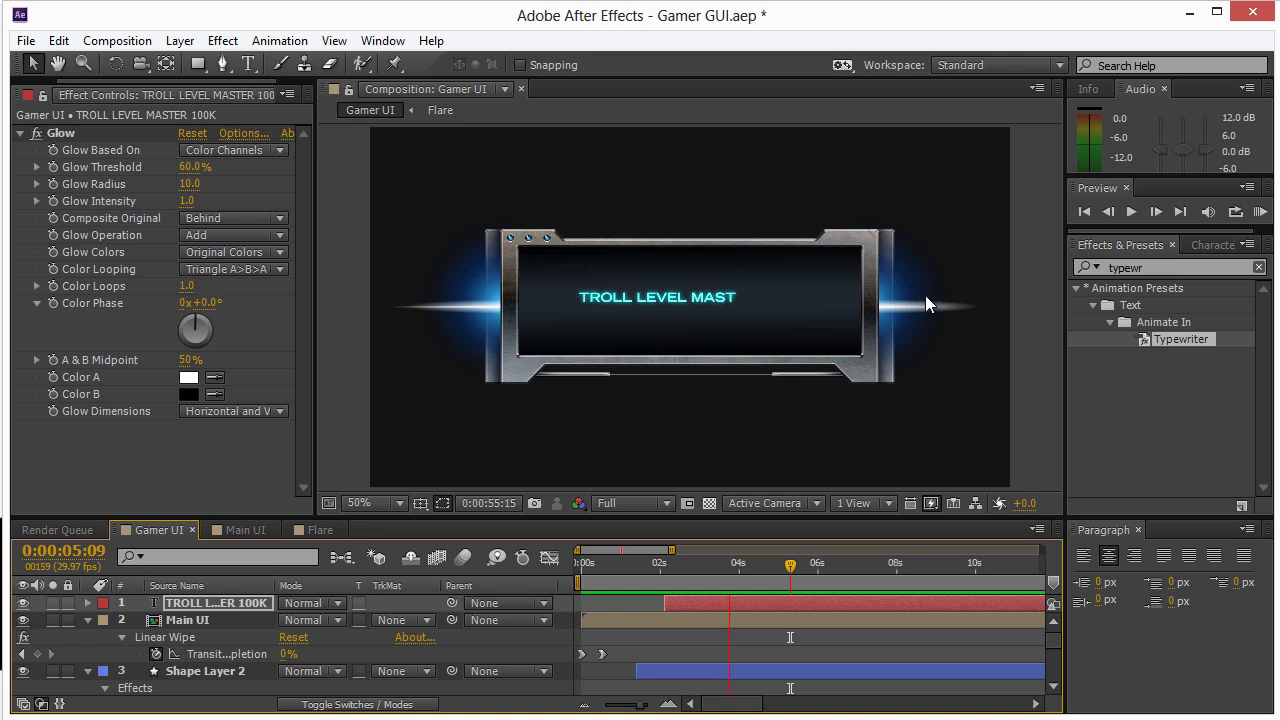
{"action": "left_click", "coordinate": [823, 549]}
Step: Reveal the title's Range Selector Start keyframes with U and preview again
{"action": "left_click", "coordinate": [765, 601]}
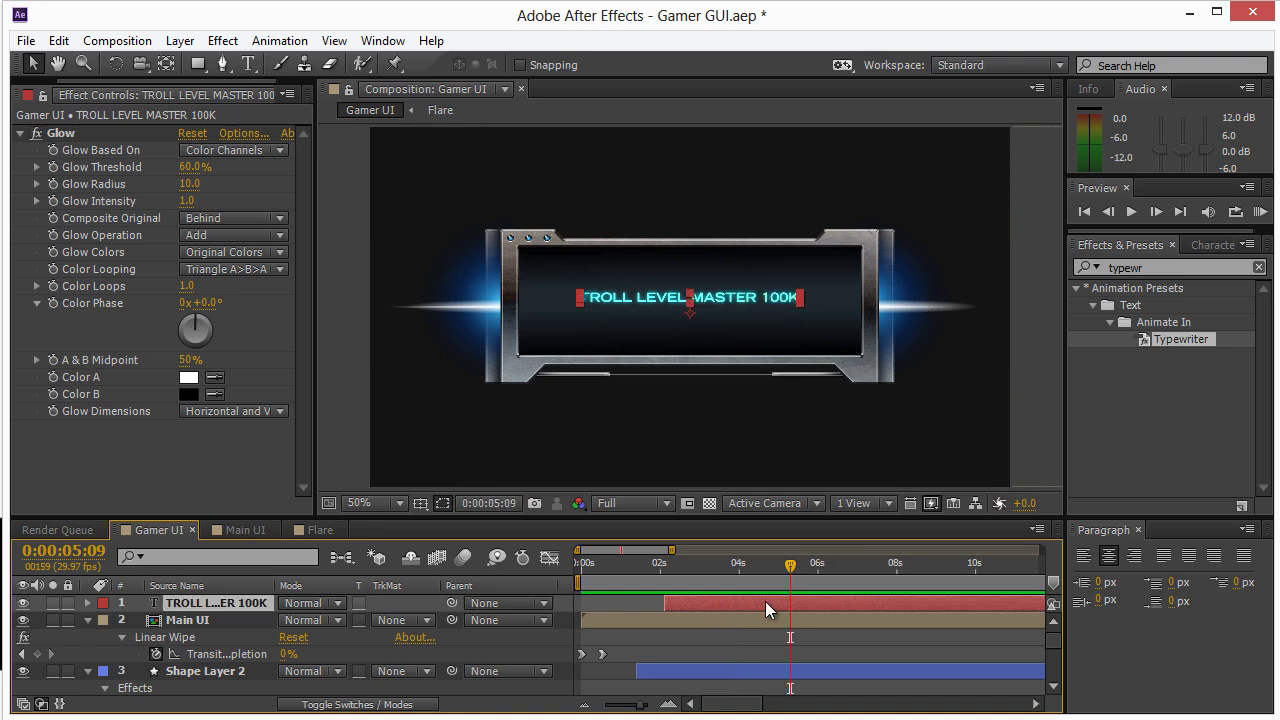
{"action": "key", "text": "u"}
{"action": "left_click", "coordinate": [764, 636]}
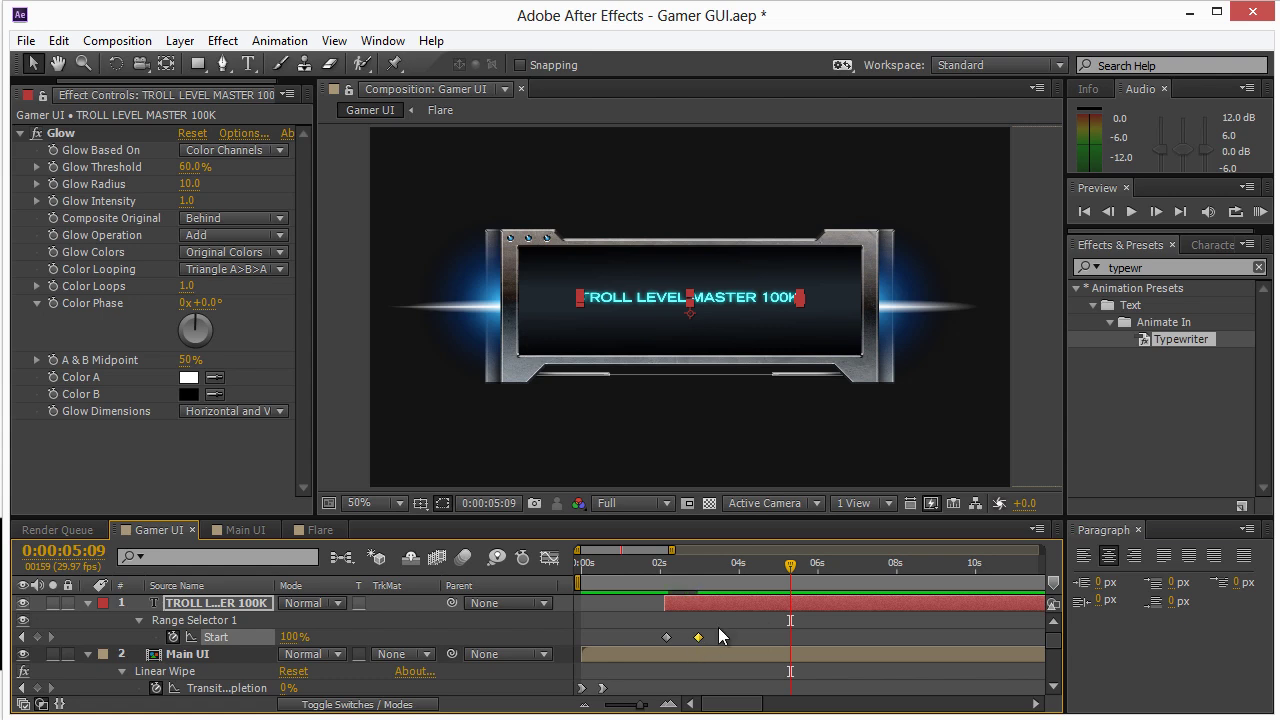
{"action": "left_click", "coordinate": [718, 626]}
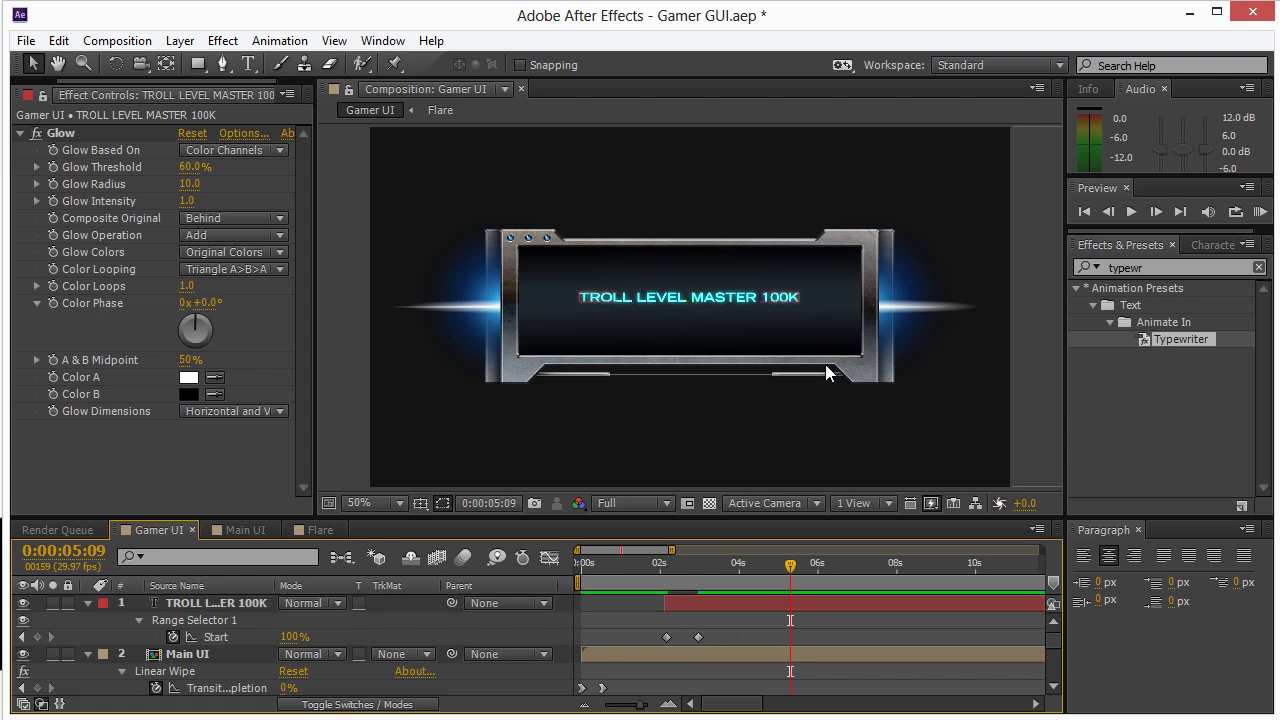
{"action": "key", "text": "KP_0"}
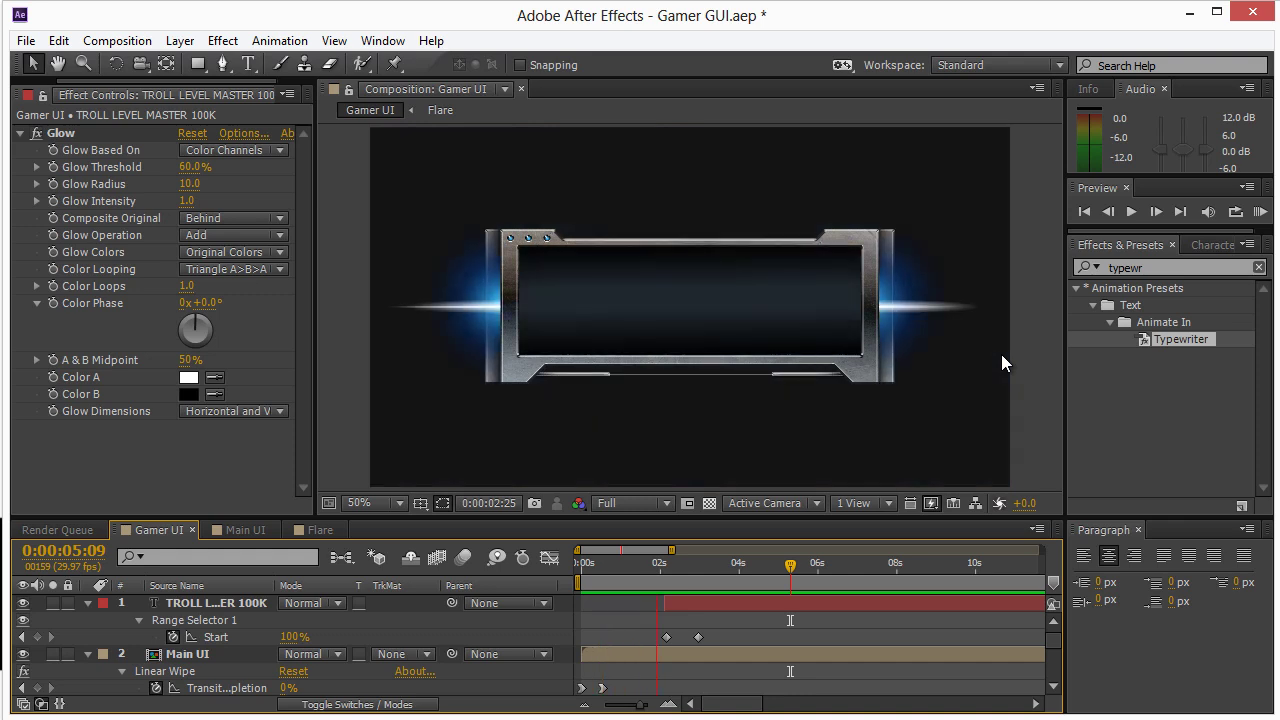
{"action": "left_click", "coordinate": [1035, 323]}
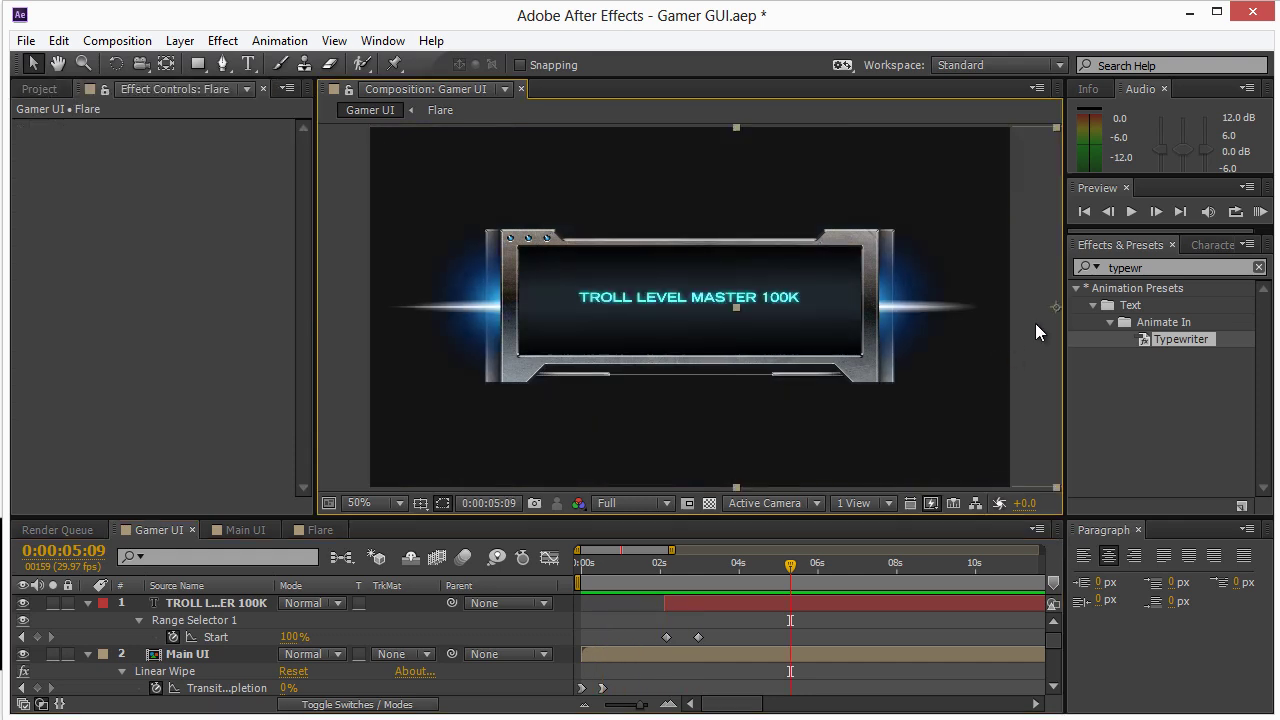
{"action": "left_click_drag", "start_coordinate": [1049, 624], "coordinate": [1056, 680]}
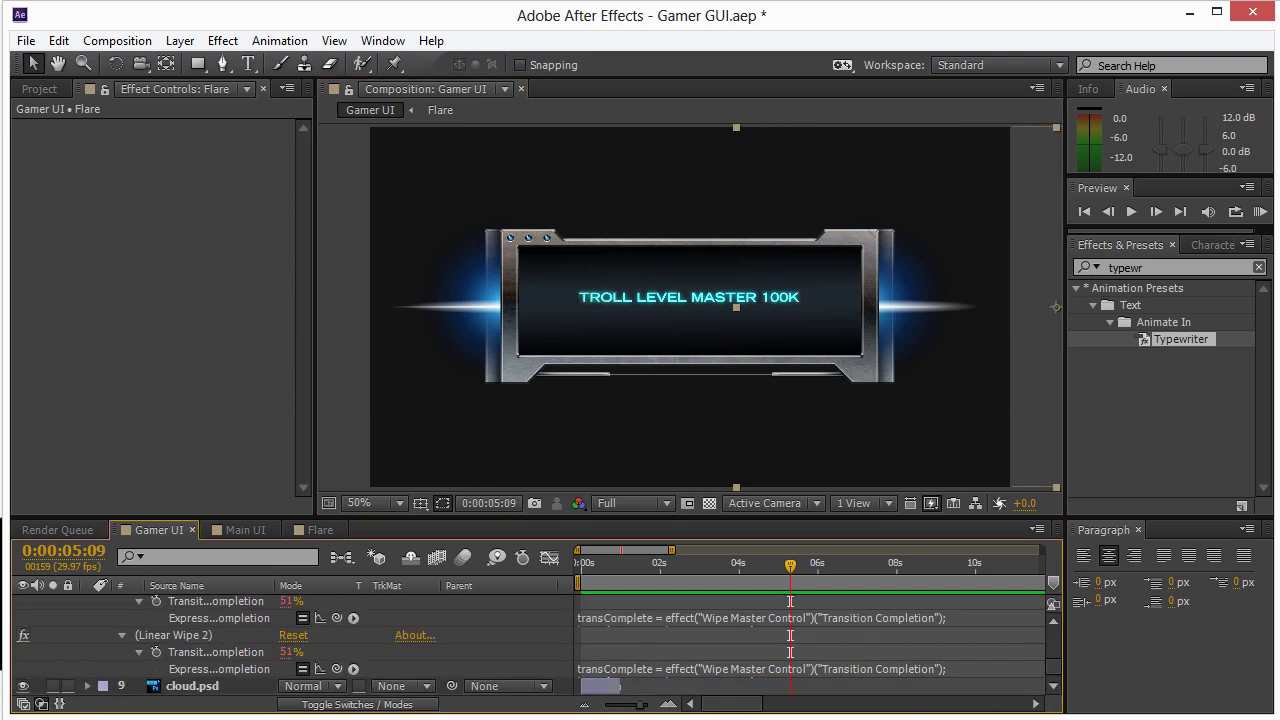
{"action": "left_click", "coordinate": [618, 686]}
{"action": "scroll", "coordinate": [1052, 660], "scroll_direction": "up", "scroll_amount": 2}
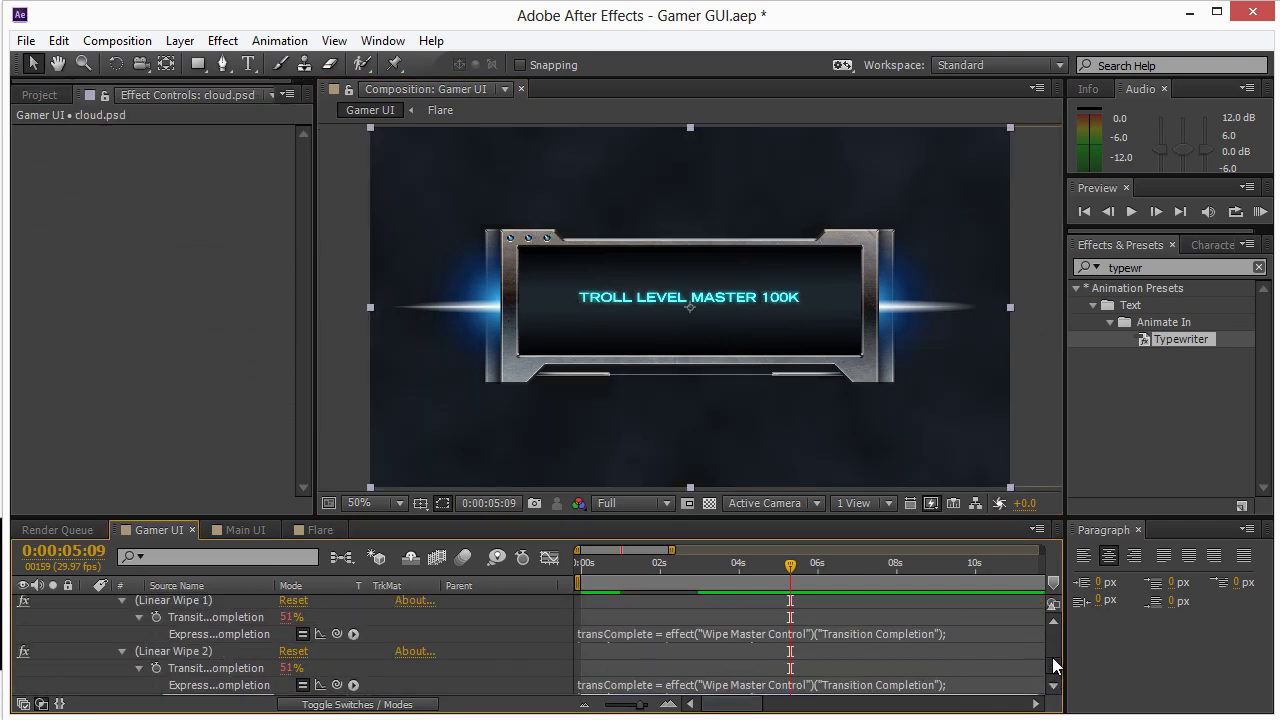
{"action": "scroll", "coordinate": [1052, 646], "scroll_direction": "up", "scroll_amount": 5}
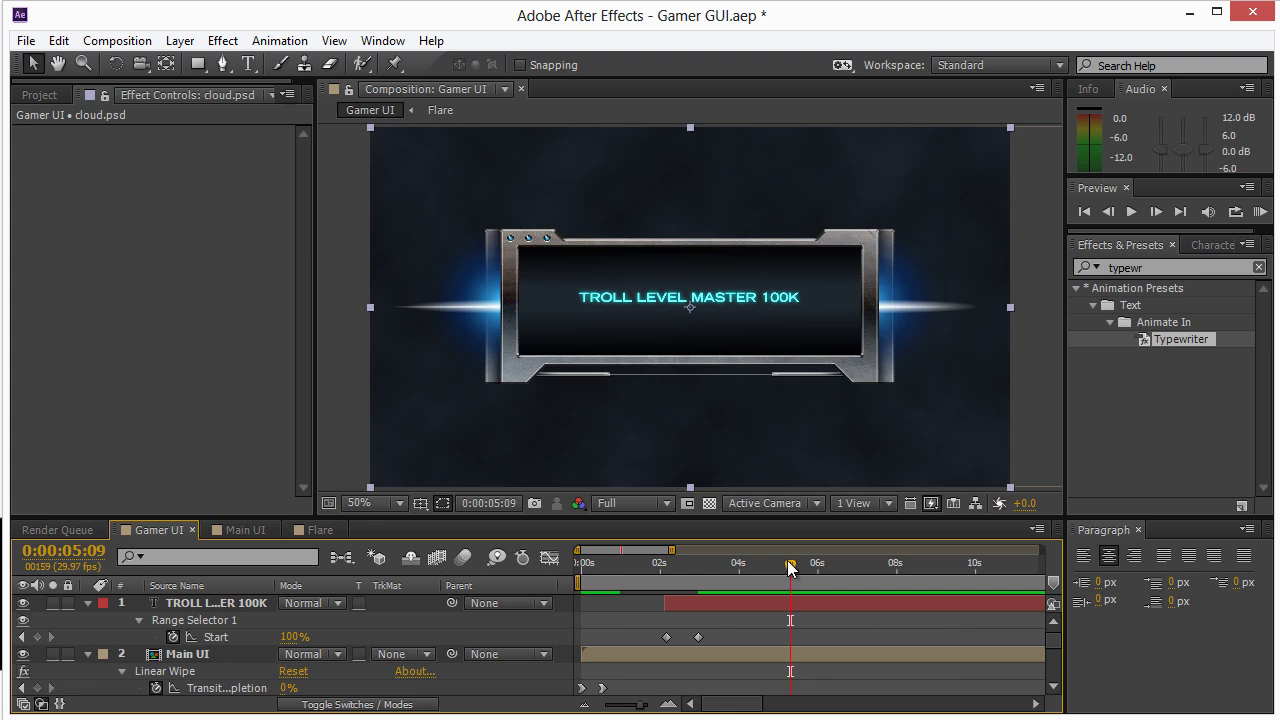
{"action": "key", "text": "KP_0"}
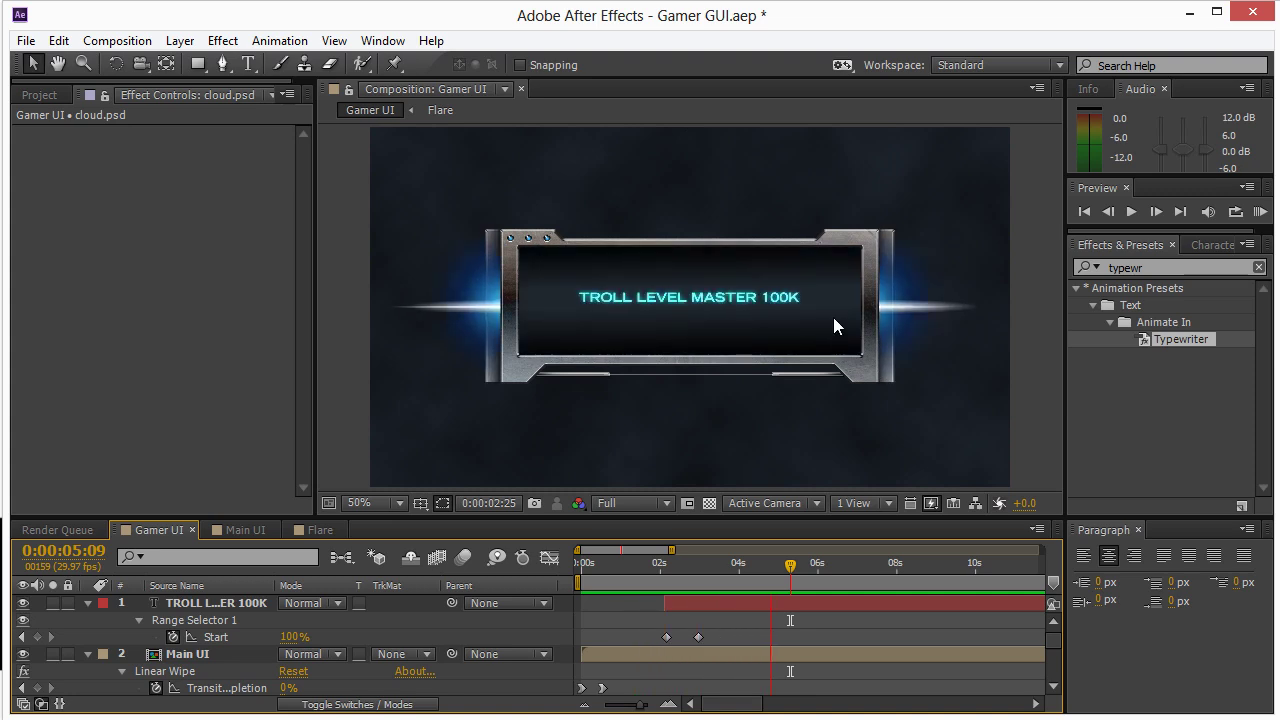
{"action": "key", "text": "space"}
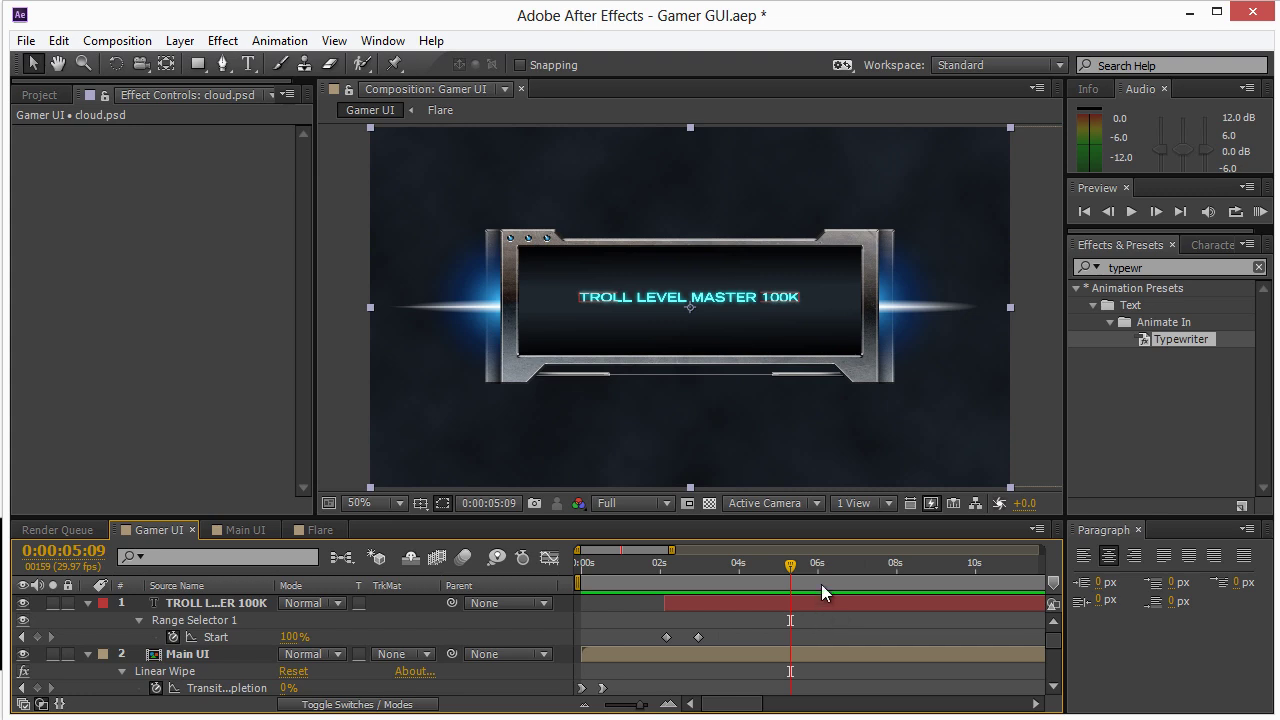
{"action": "left_click", "coordinate": [1016, 241]}
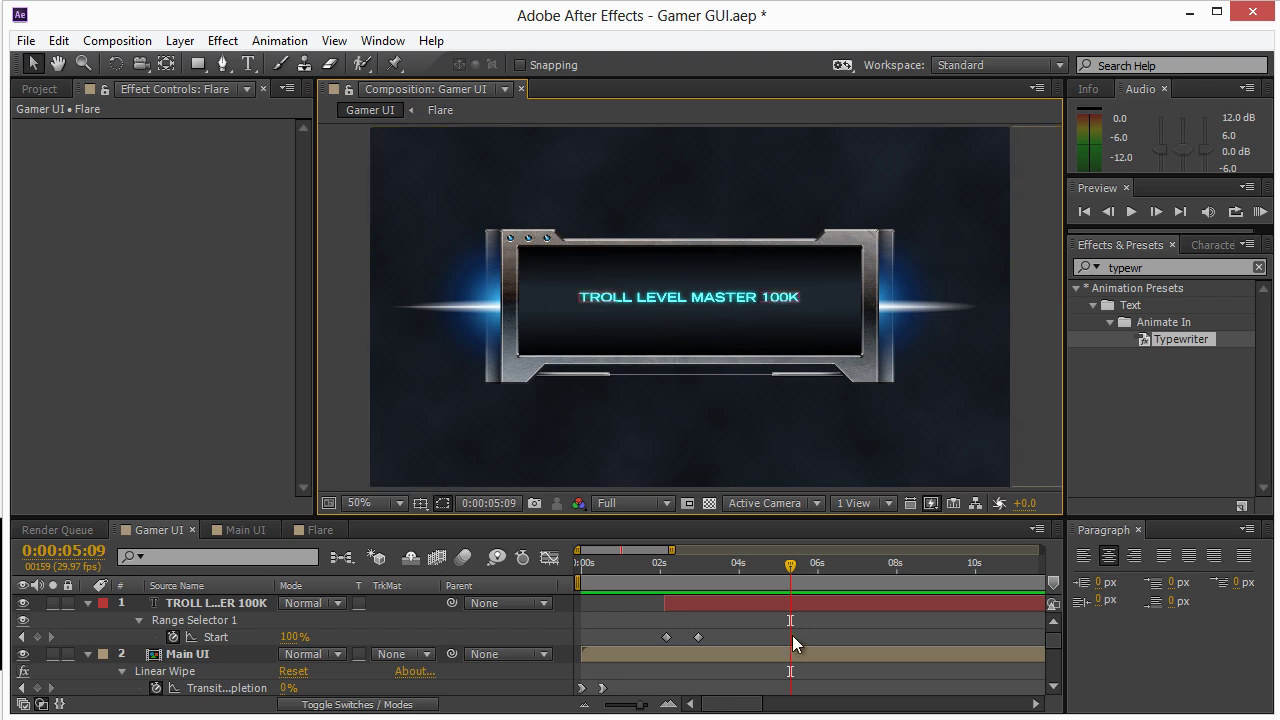
{"action": "scroll", "coordinate": [795, 620], "scroll_direction": "down", "scroll_amount": 10}
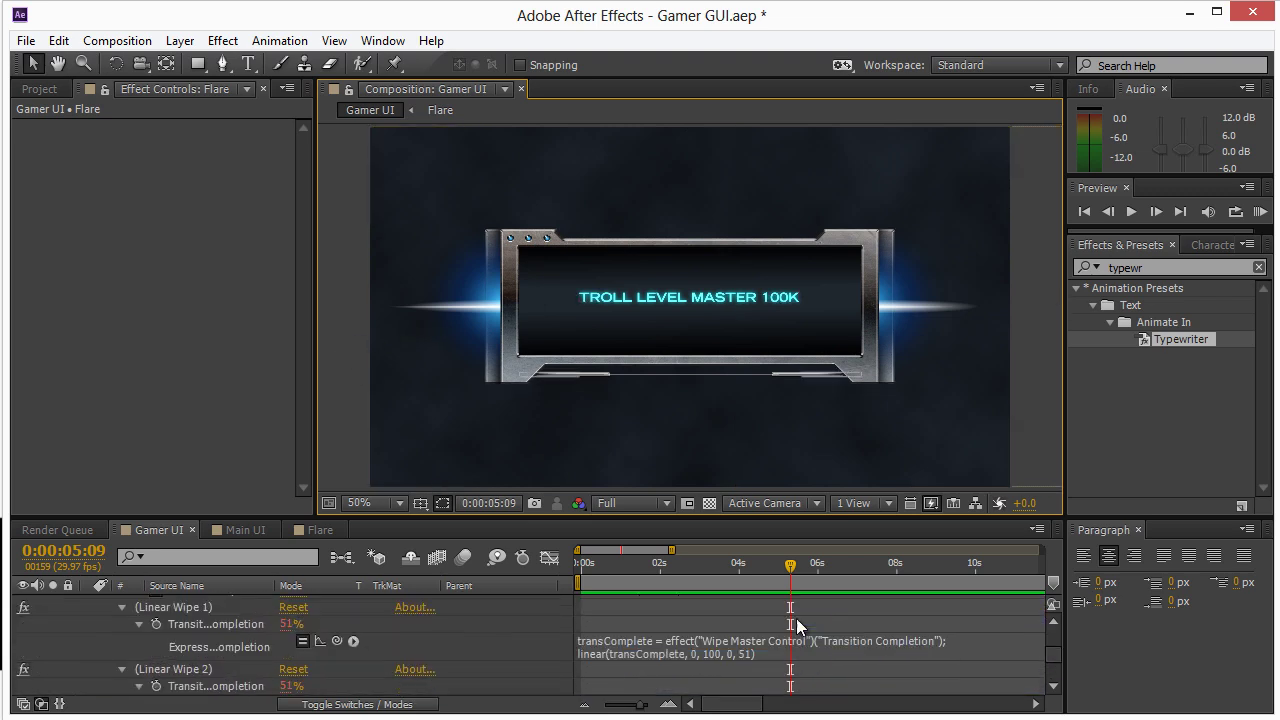
{"action": "scroll", "coordinate": [796, 618], "scroll_direction": "up", "scroll_amount": 10}
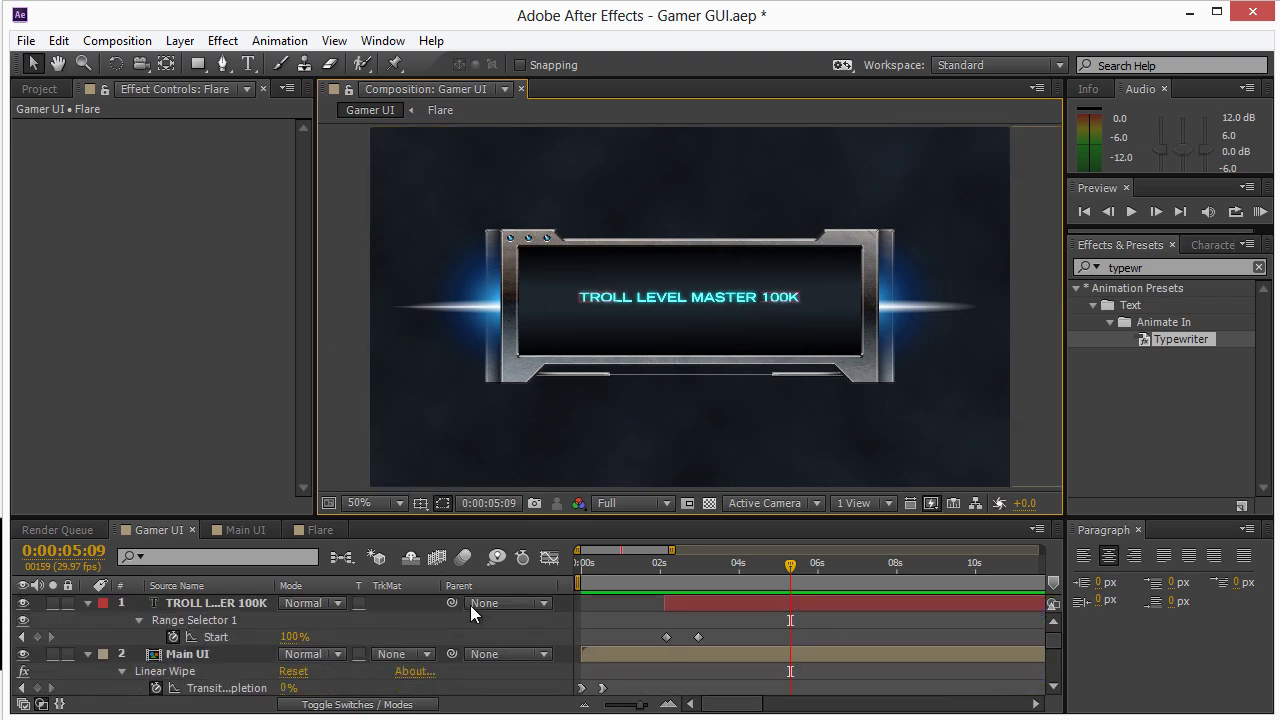
{"action": "scroll", "coordinate": [735, 635], "scroll_direction": "down", "scroll_amount": 15}
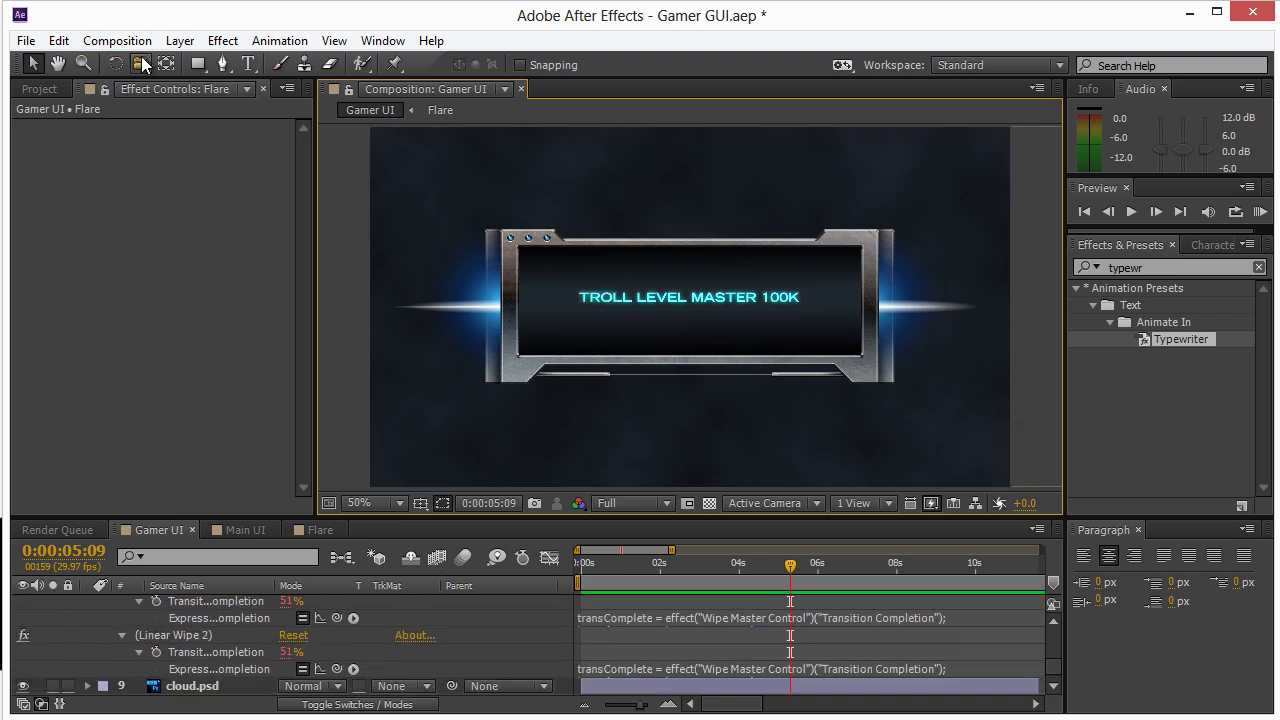
Step: Draw a large ellipse from the comp centre and move Shape Layer 3 just above cloud.psd
{"action": "left_click_drag", "start_coordinate": [198, 64], "coordinate": [270, 108]}
{"action": "left_click_drag", "start_coordinate": [687, 298], "coordinate": [825, 400]}
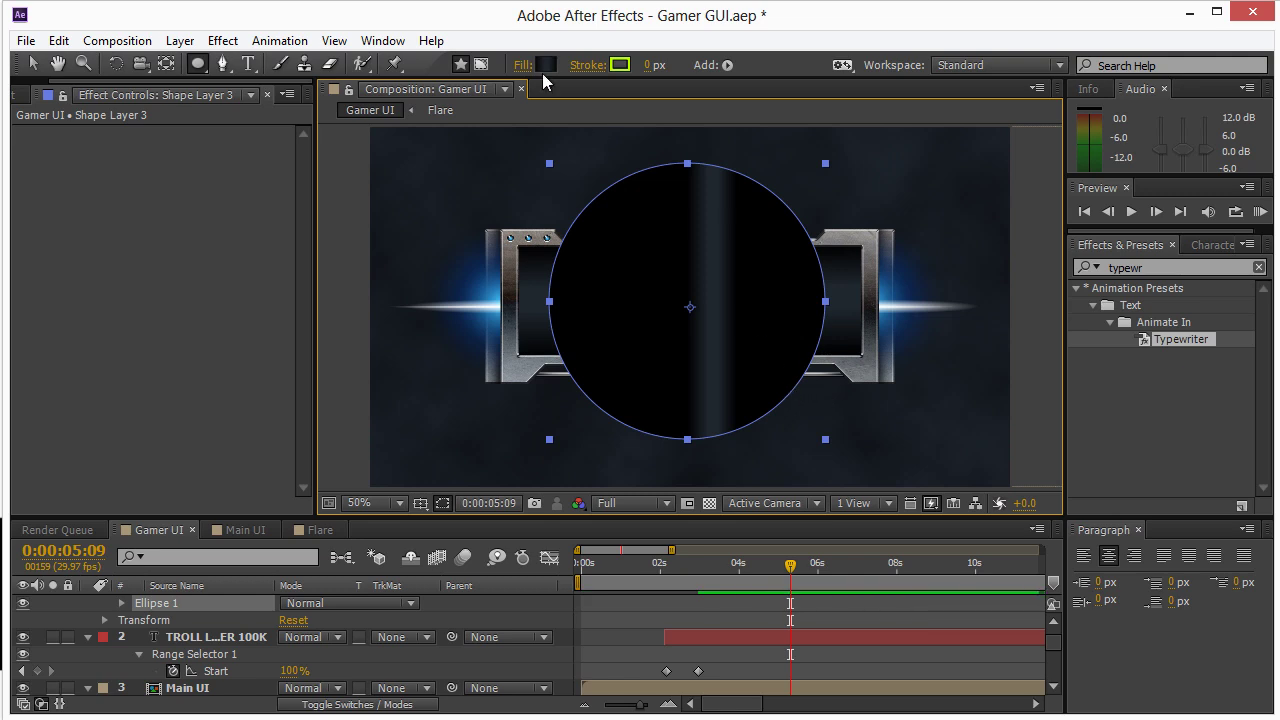
{"action": "key", "text": "v"}
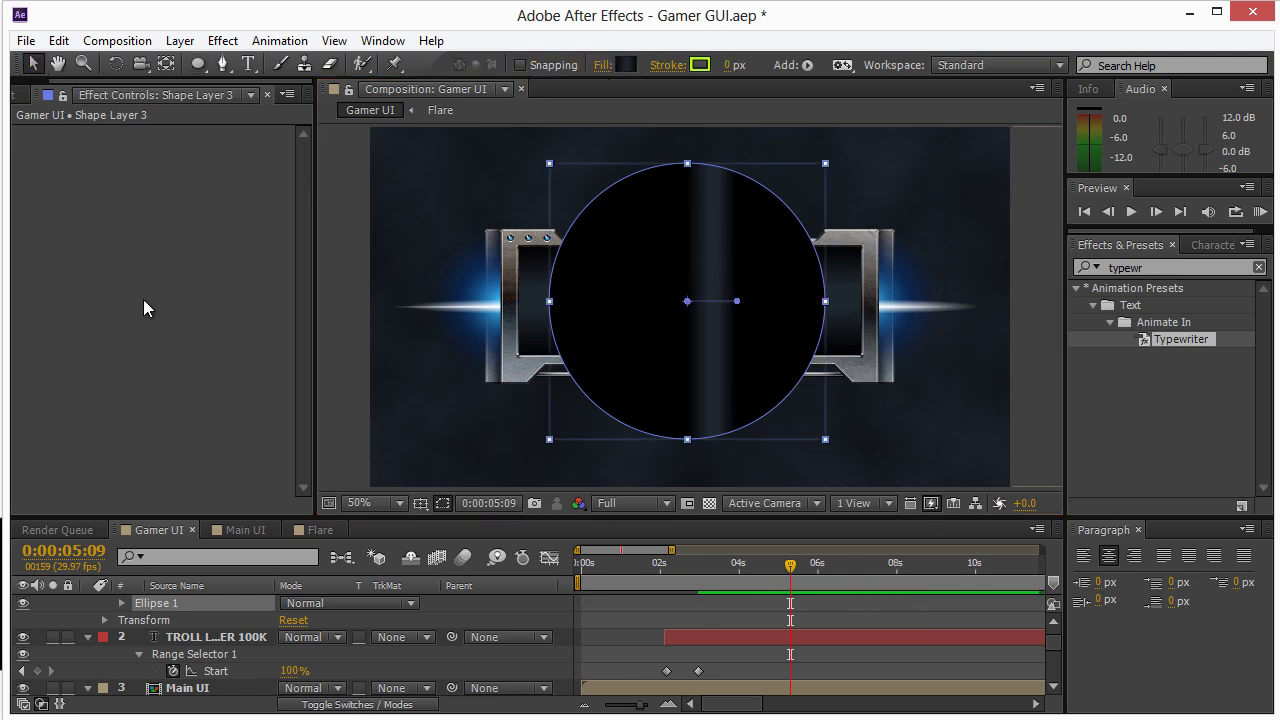
{"action": "scroll", "coordinate": [217, 608], "scroll_direction": "up", "scroll_amount": 1}
{"action": "key", "text": "Return"}
{"action": "left_click_drag", "start_coordinate": [217, 608], "coordinate": [221, 680]}
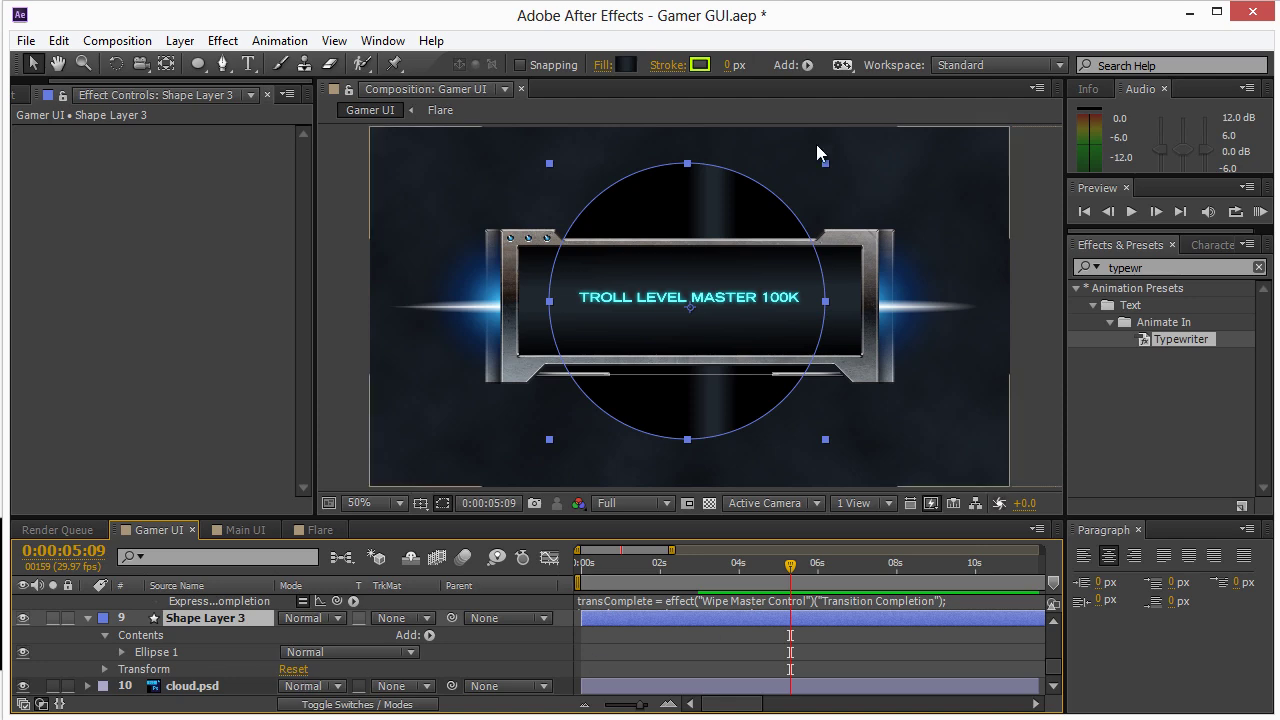
Step: Change the circle's fill type to Radial Gradient
{"action": "left_click", "coordinate": [625, 64]}
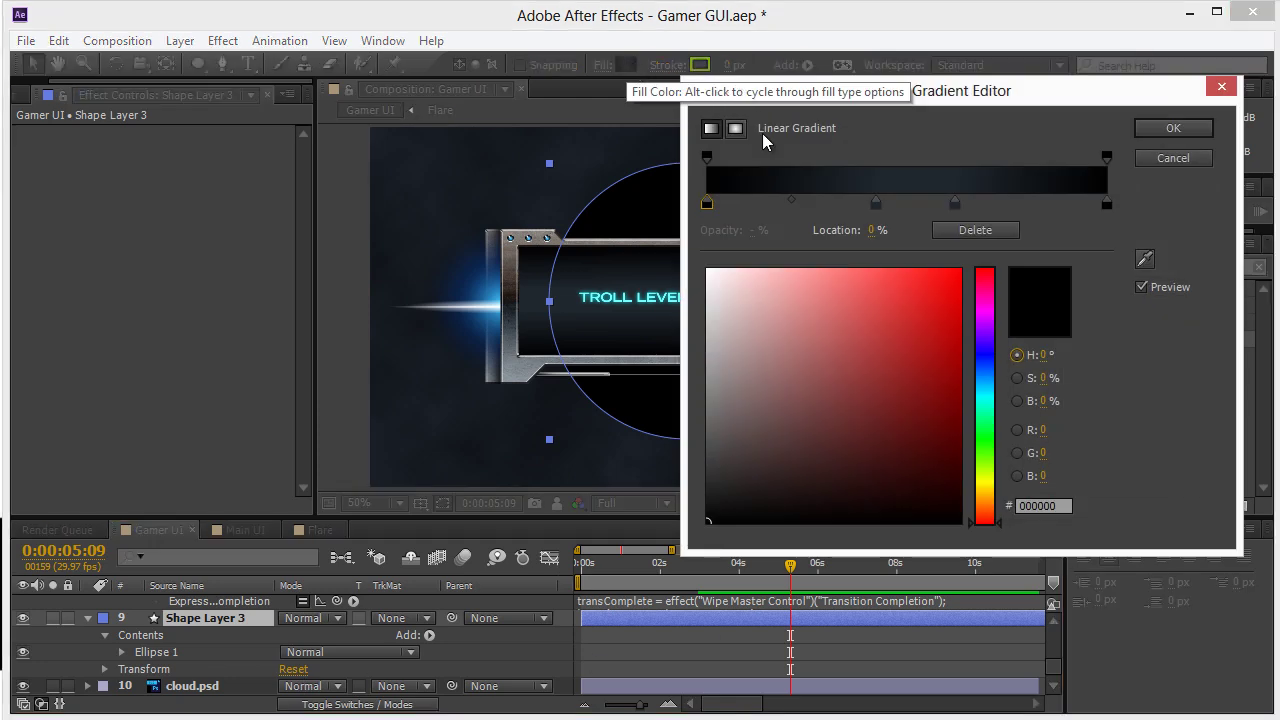
{"action": "left_click", "coordinate": [1160, 158]}
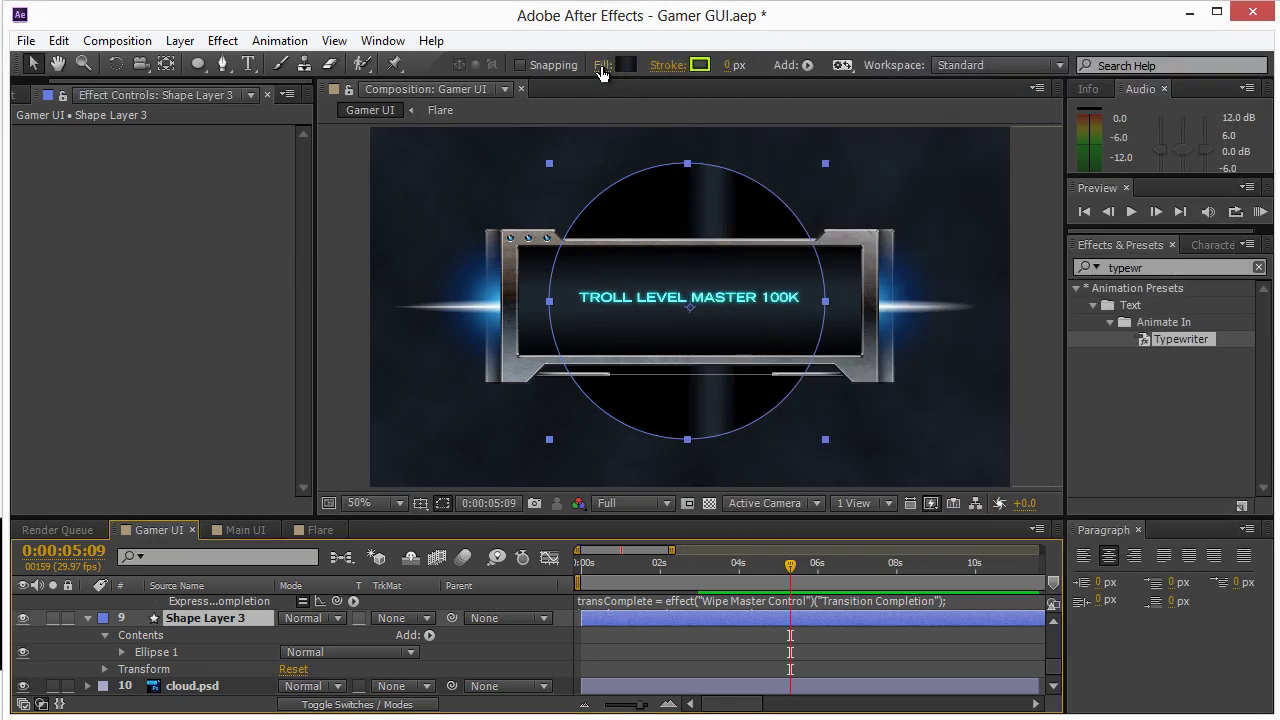
{"action": "left_click", "coordinate": [608, 63]}
{"action": "left_click", "coordinate": [565, 284]}
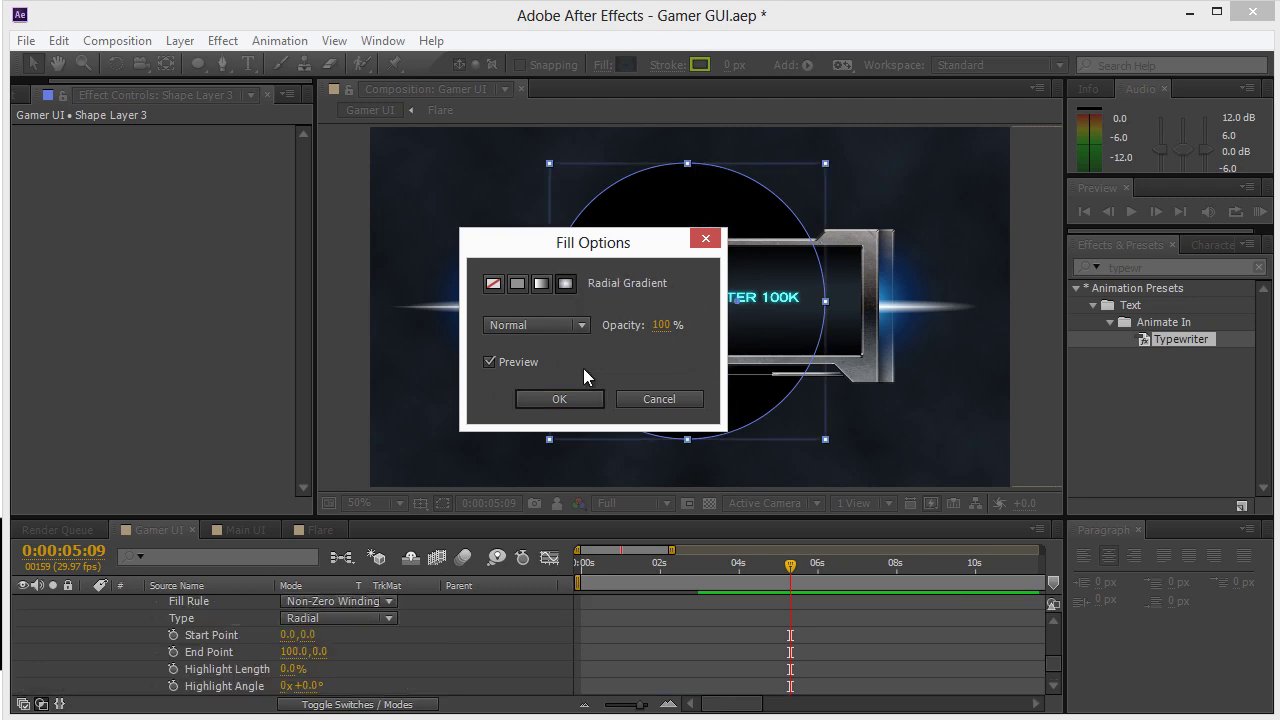
{"action": "left_click", "coordinate": [577, 397]}
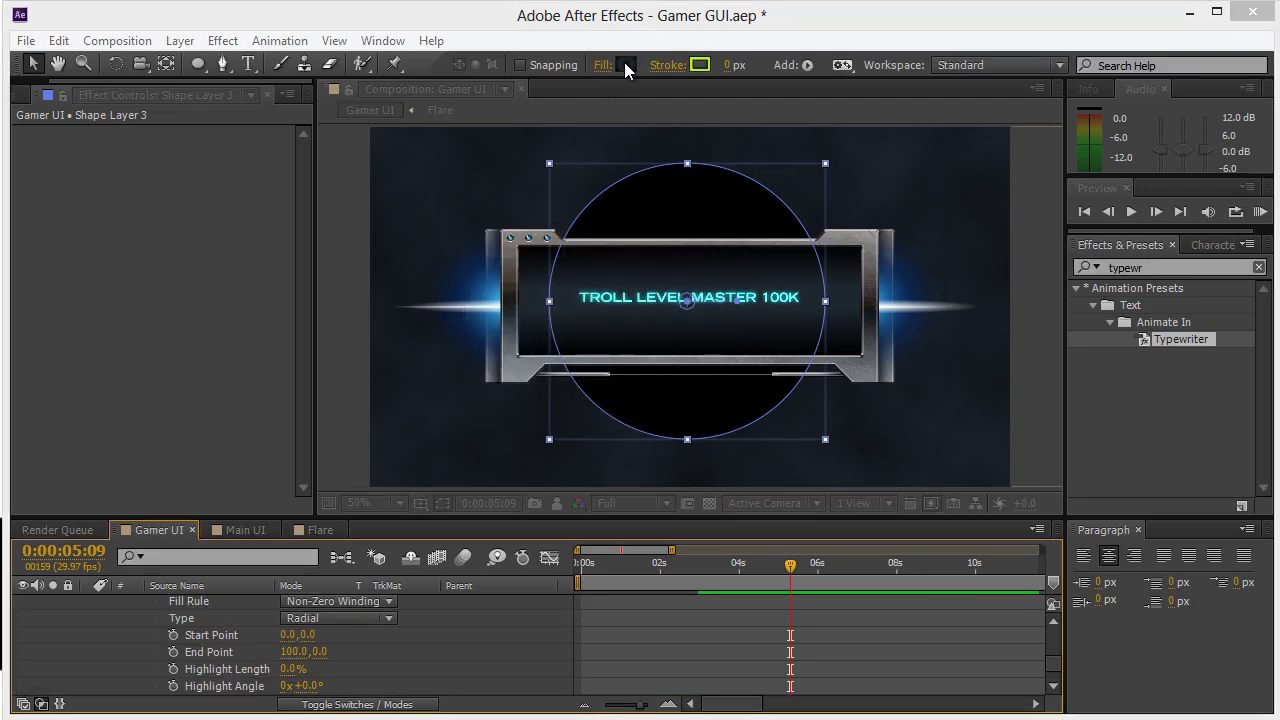
Step: Remove the middle gradient stops, colour the centre stop 0044A9, and set outer opacity to 0
{"action": "left_click", "coordinate": [624, 63]}
{"action": "left_click", "coordinate": [878, 202]}
{"action": "left_click", "coordinate": [960, 229]}
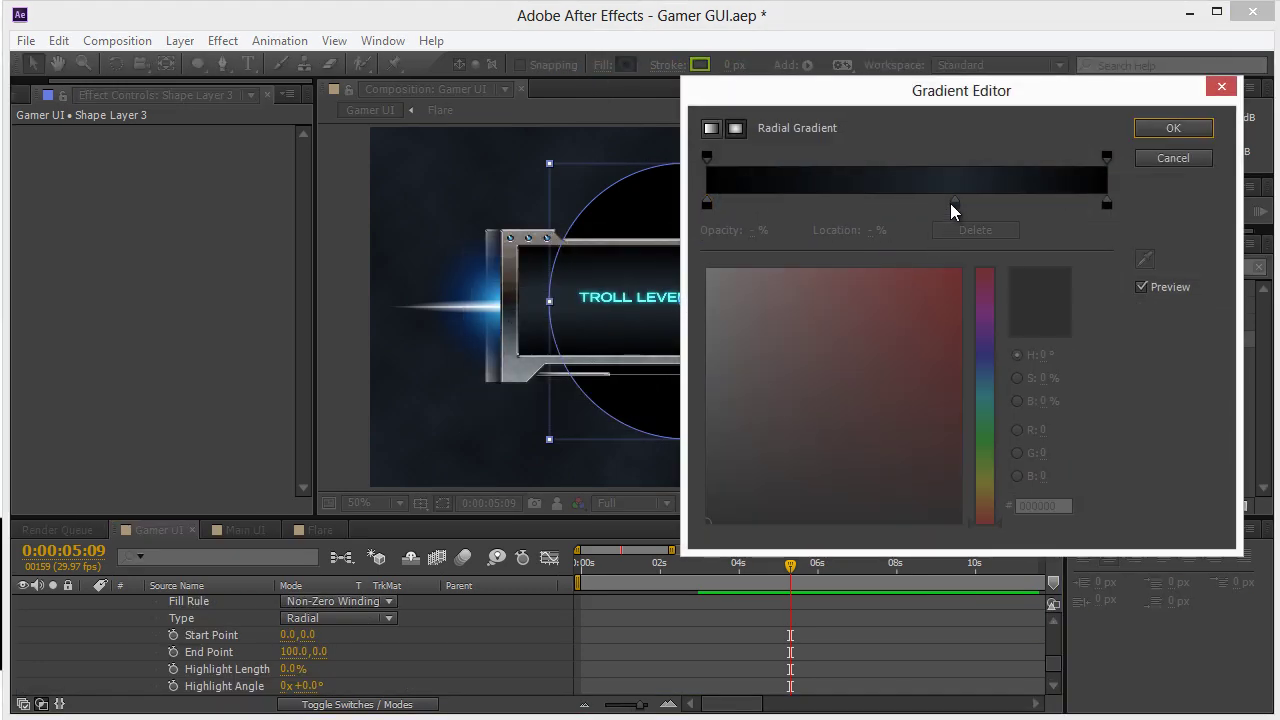
{"action": "left_click_drag", "start_coordinate": [955, 202], "coordinate": [963, 280]}
{"action": "left_click", "coordinate": [707, 204]}
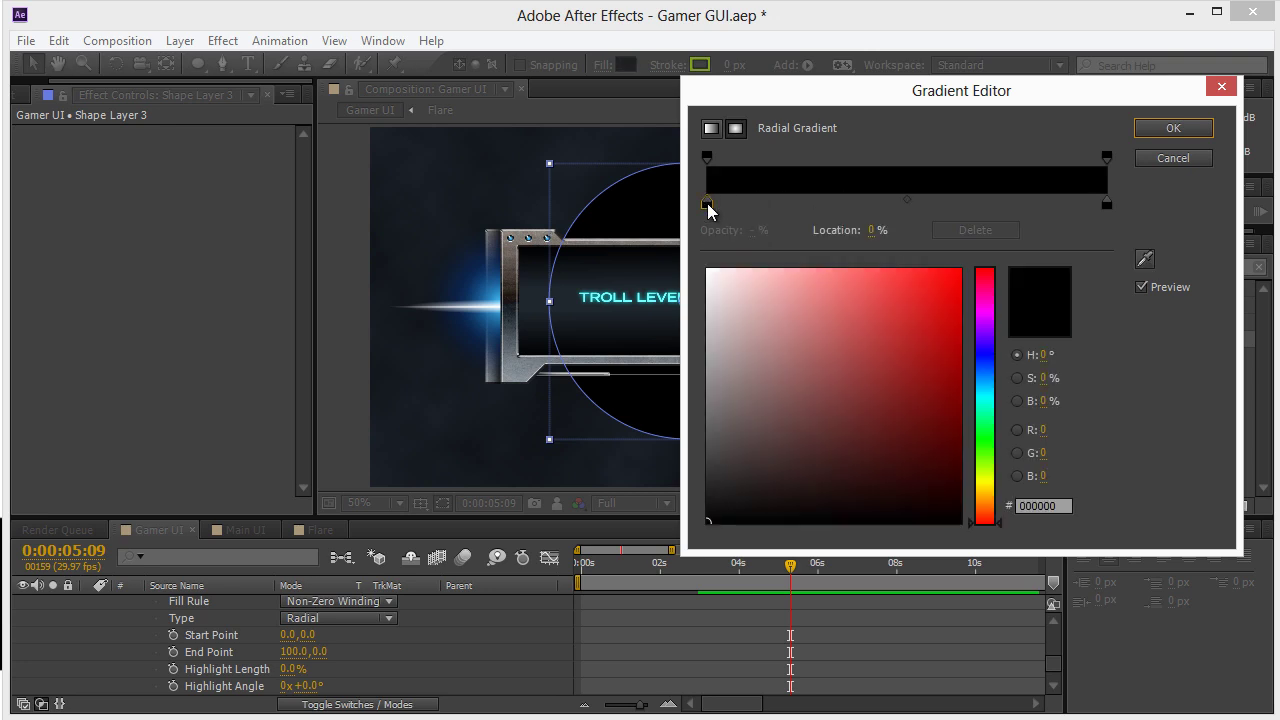
{"action": "mouse_move", "coordinate": [965, 403]}
{"action": "left_mouse_down"}
{"action": "mouse_move", "coordinate": [955, 377]}
{"action": "mouse_move", "coordinate": [968, 356]}
{"action": "left_mouse_up"}
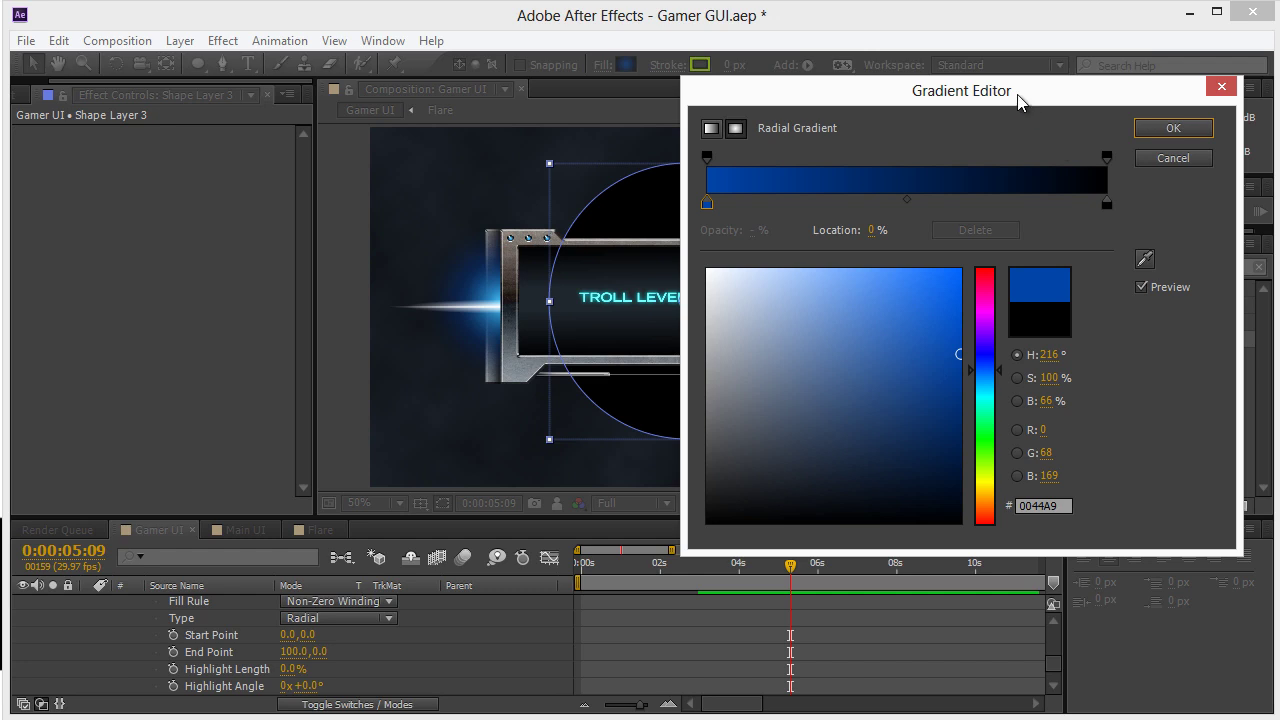
{"action": "mouse_move", "coordinate": [1060, 100]}
{"action": "left_mouse_down"}
{"action": "mouse_move", "coordinate": [1206, 78]}
{"action": "mouse_move", "coordinate": [1060, 108]}
{"action": "left_mouse_up"}
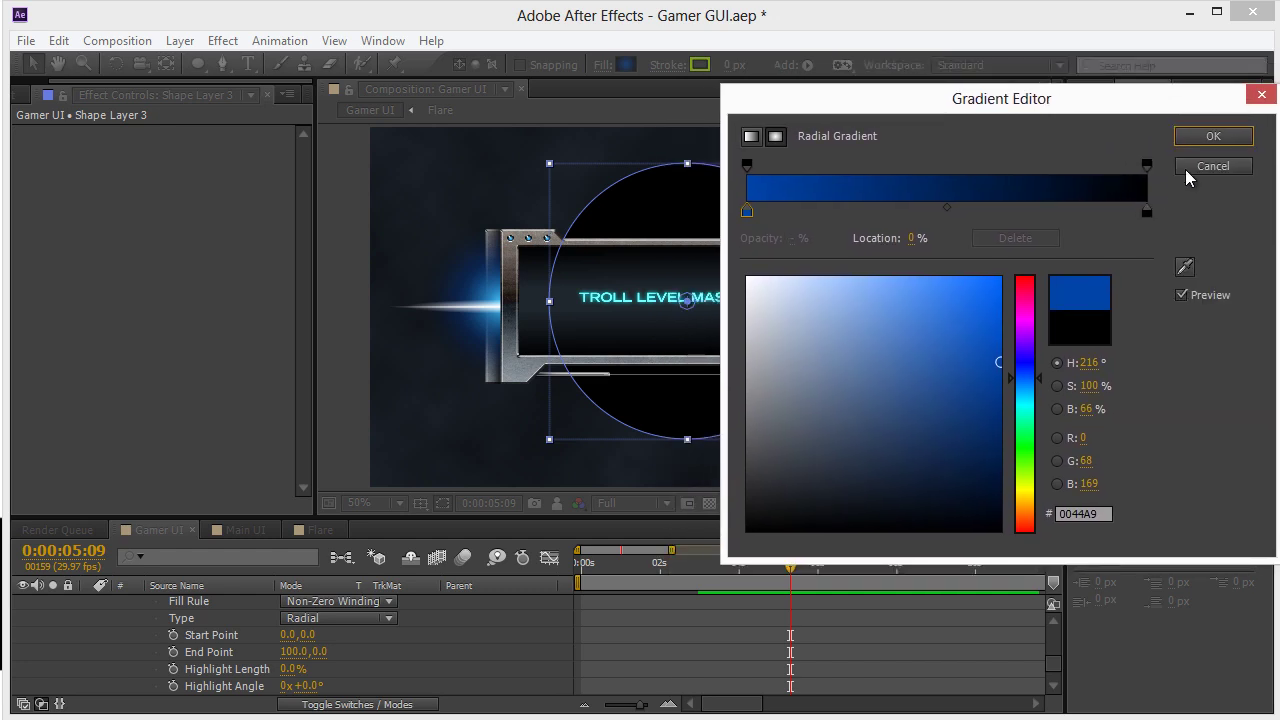
{"action": "left_click", "coordinate": [1147, 211]}
{"action": "left_click", "coordinate": [1149, 162]}
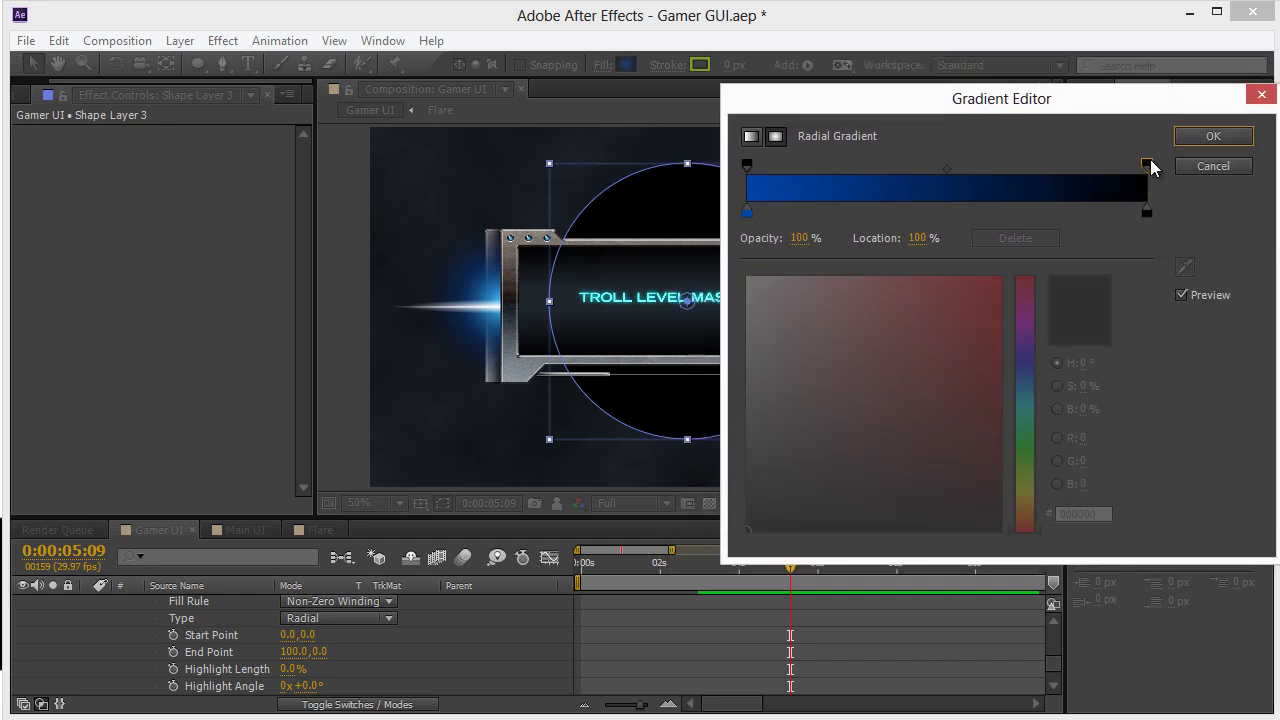
{"action": "left_click", "coordinate": [795, 238]}
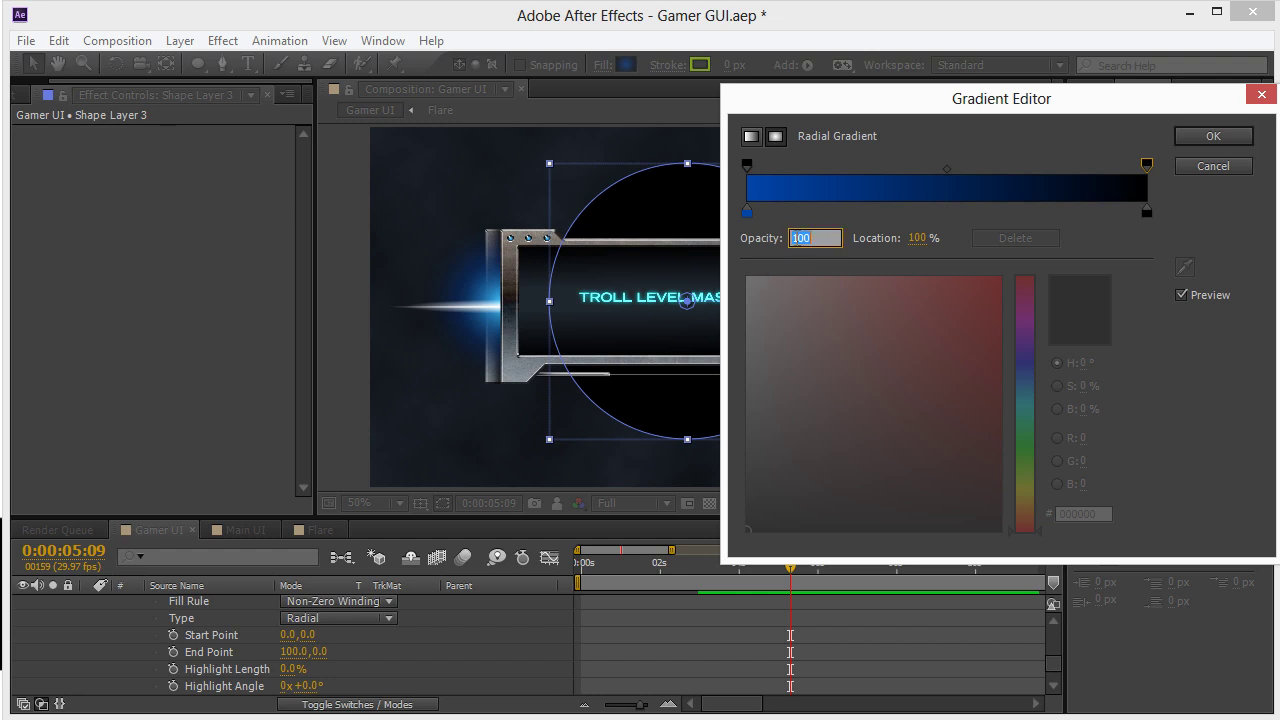
{"action": "type", "text": "0"}
{"action": "key", "text": "Return"}
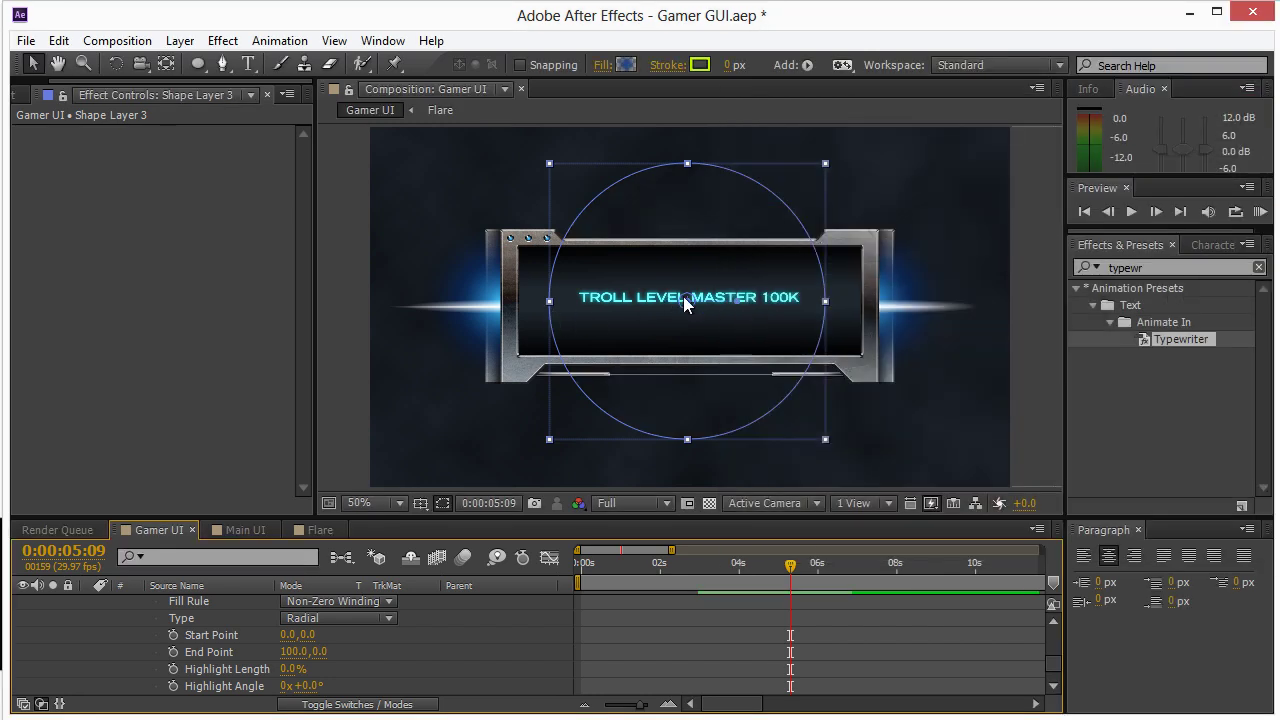
Step: Drag the gradient end point to the circle's right edge and scale the circle up
{"action": "left_click_drag", "start_coordinate": [742, 308], "coordinate": [847, 292]}
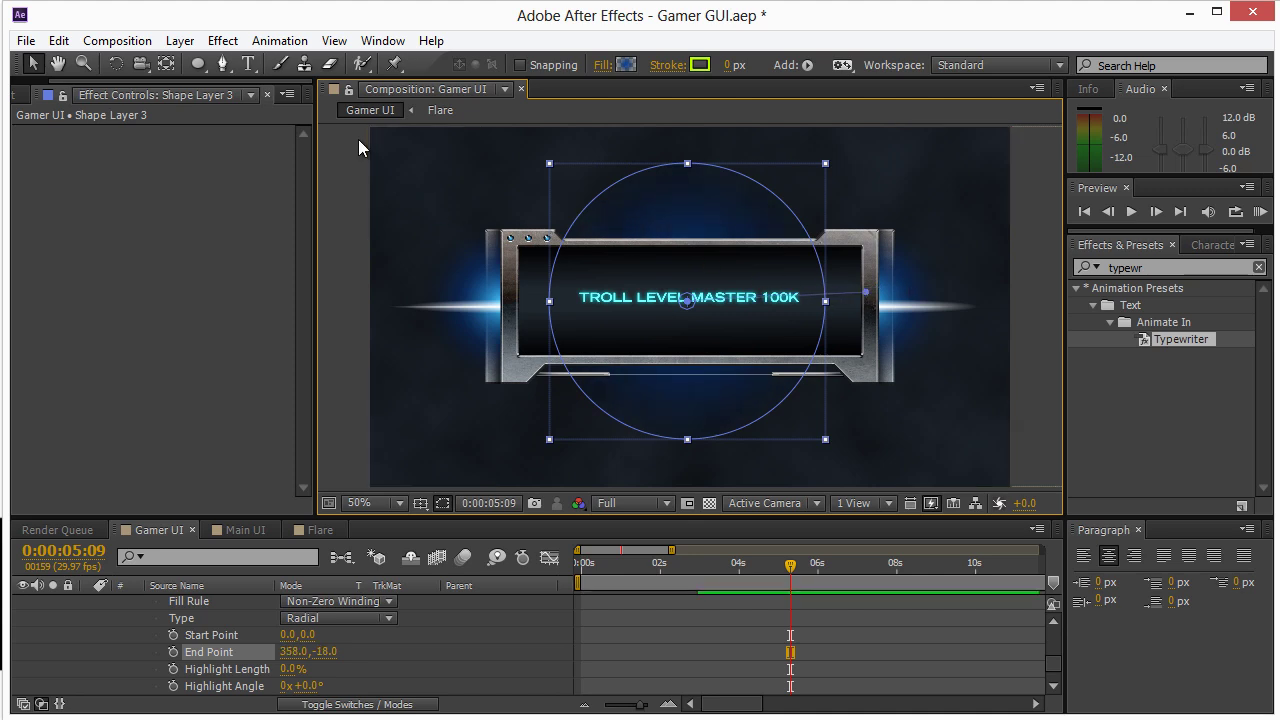
{"action": "left_click_drag", "start_coordinate": [874, 289], "coordinate": [822, 307]}
{"action": "left_click_drag", "start_coordinate": [824, 164], "coordinate": [920, 133]}
{"action": "left_click", "coordinate": [707, 273]}
{"action": "key", "text": "period"}
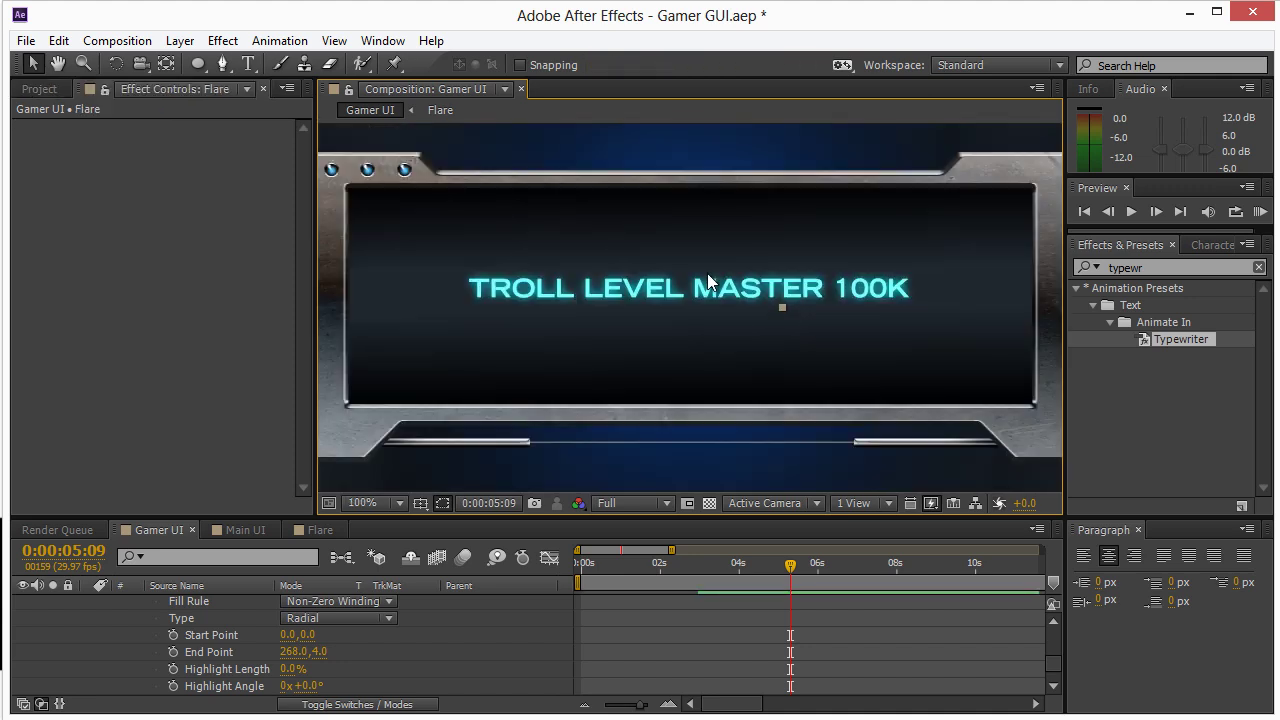
{"action": "key", "text": "comma"}
{"action": "left_click", "coordinate": [694, 210]}
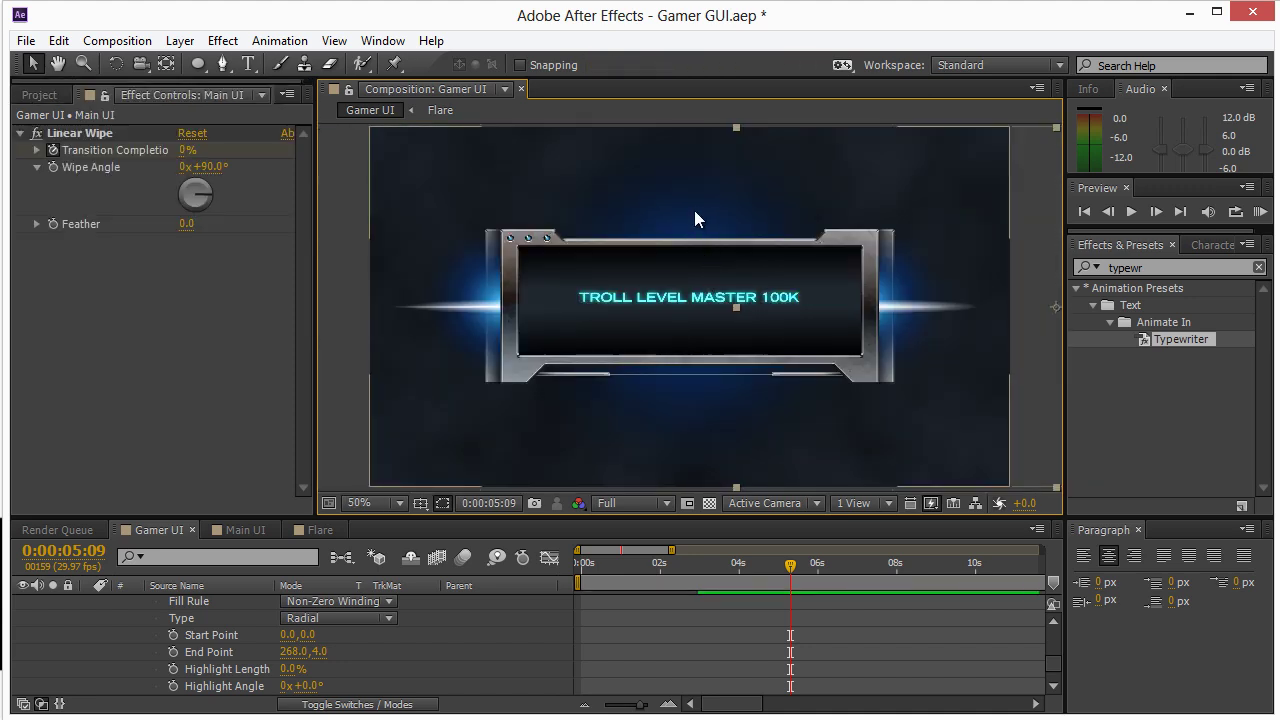
{"action": "scroll", "coordinate": [290, 635], "scroll_direction": "down", "scroll_amount": 3}
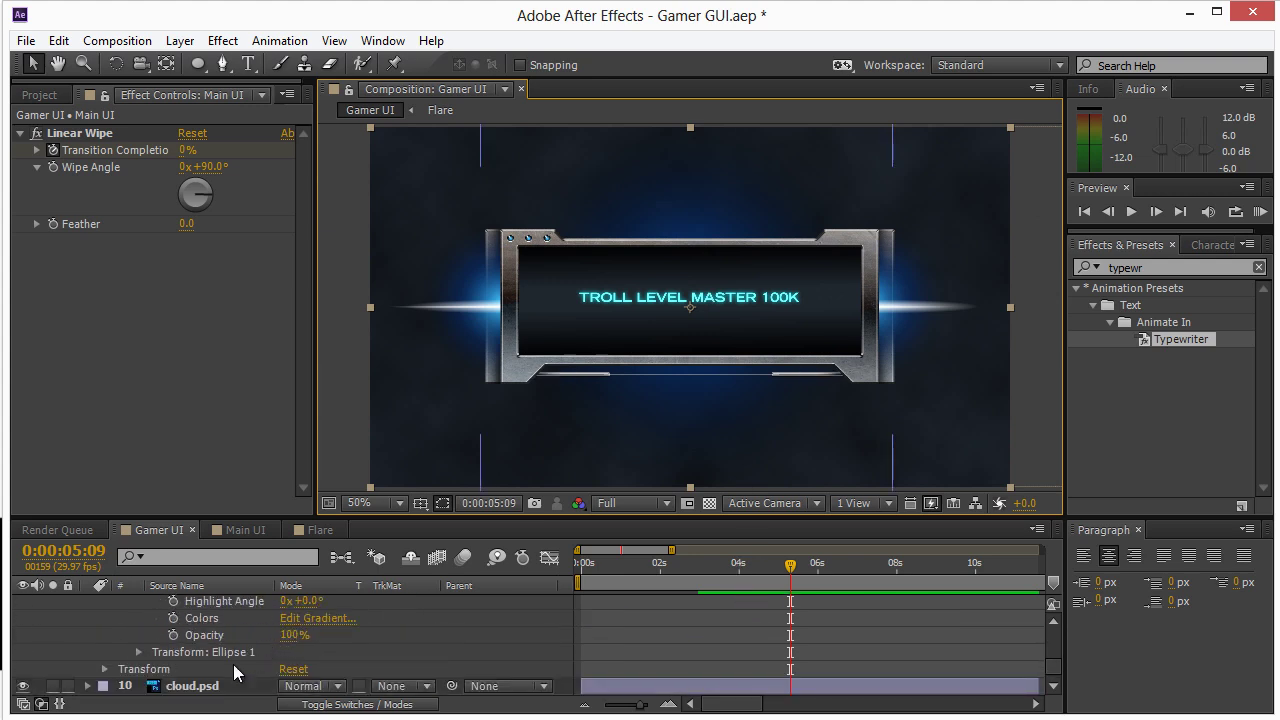
{"action": "scroll", "coordinate": [230, 676], "scroll_direction": "up", "scroll_amount": 6}
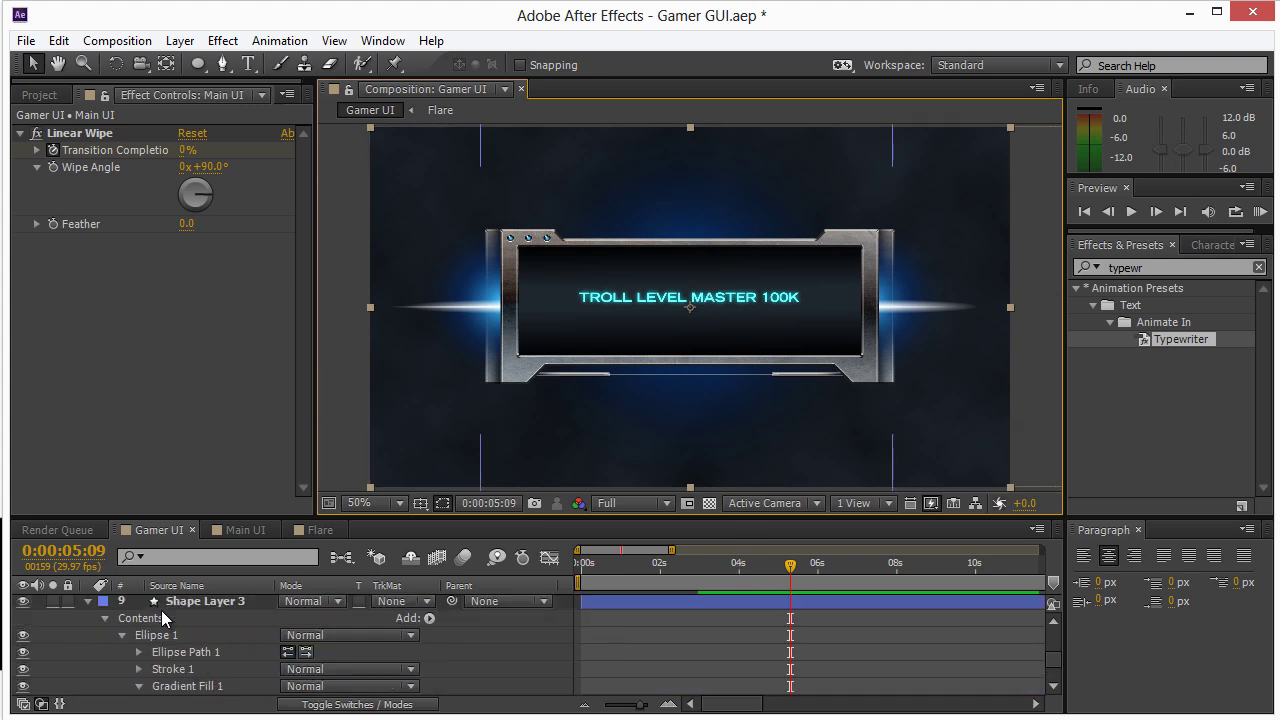
{"action": "left_click", "coordinate": [100, 601]}
{"action": "left_click", "coordinate": [88, 601]}
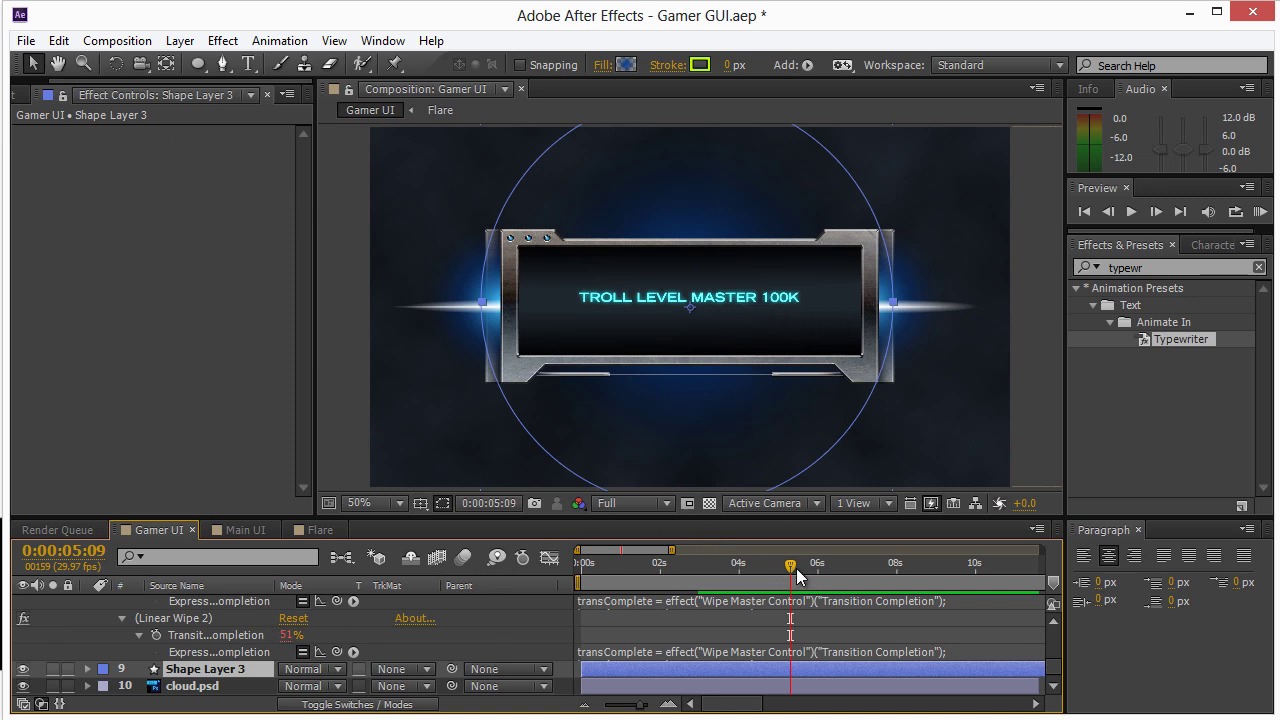
Step: Start Shape Layer 3 at the current time and set a 100% Scale keyframe where the title reads TROLL
{"action": "left_click_drag", "start_coordinate": [792, 568], "coordinate": [652, 567]}
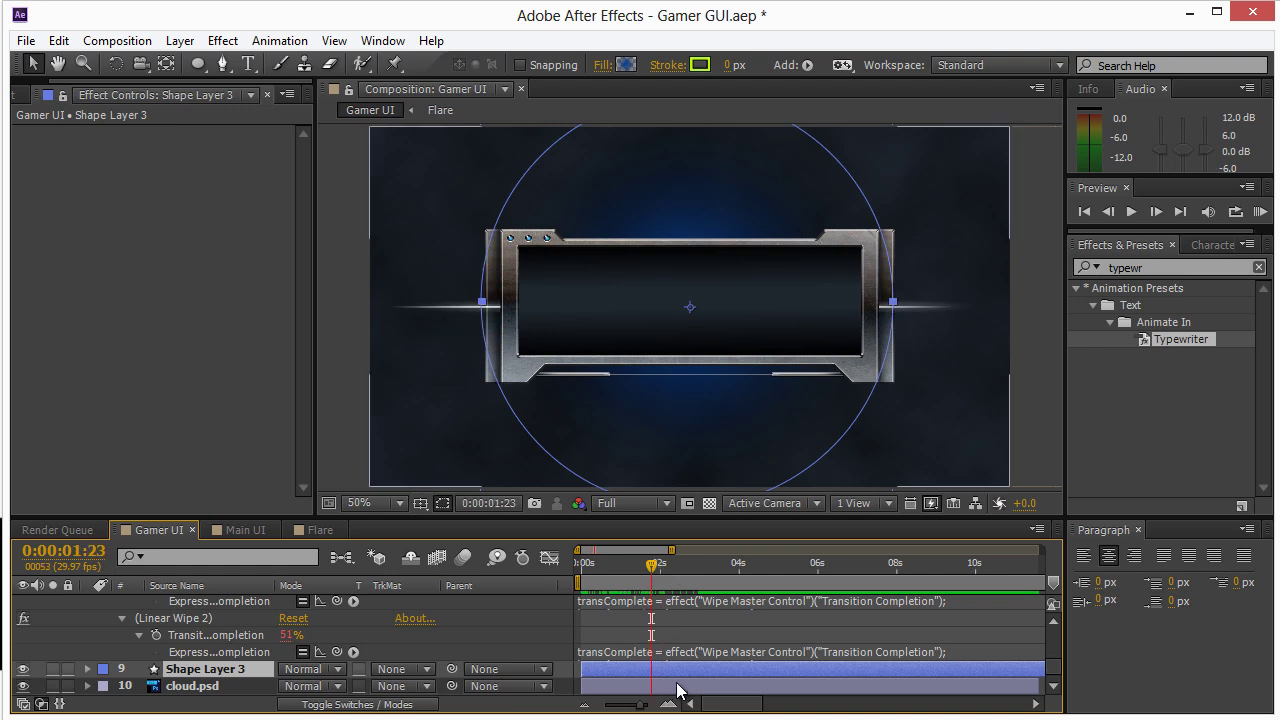
{"action": "left_click_drag", "start_coordinate": [700, 680], "coordinate": [738, 673]}
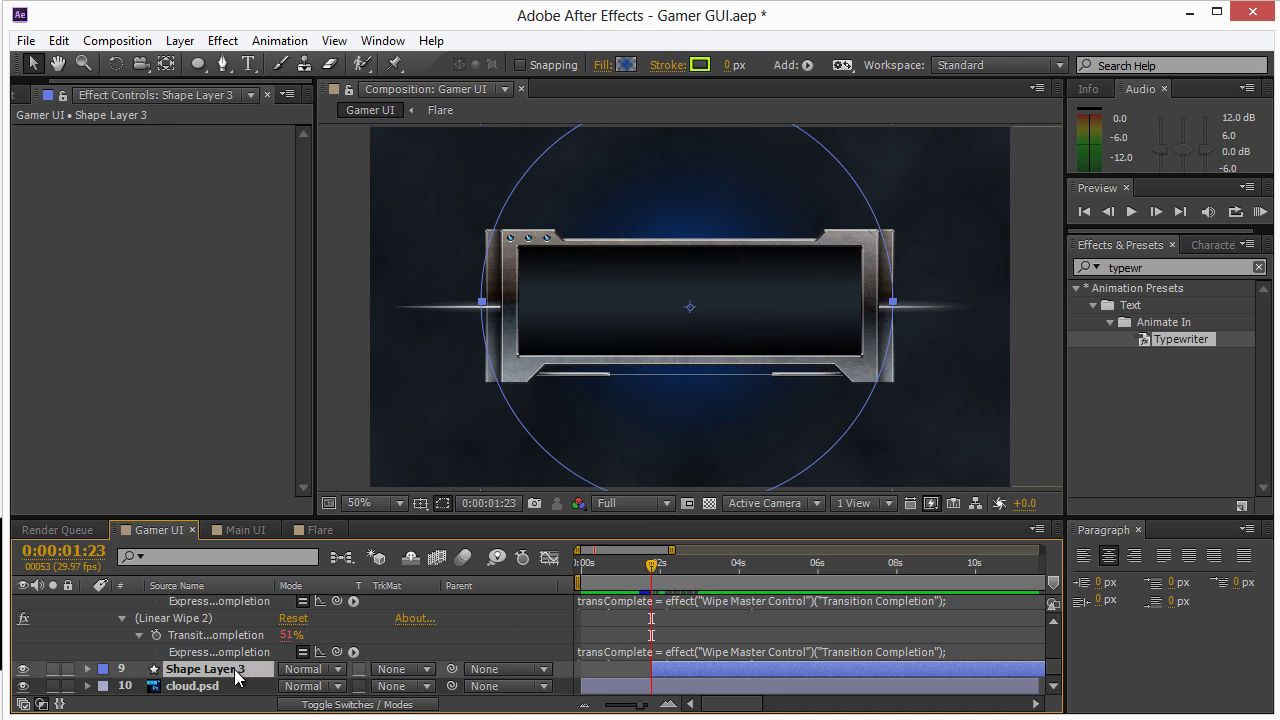
{"action": "key", "text": "s"}
{"action": "scroll", "coordinate": [190, 680], "scroll_direction": "down", "scroll_amount": 1}
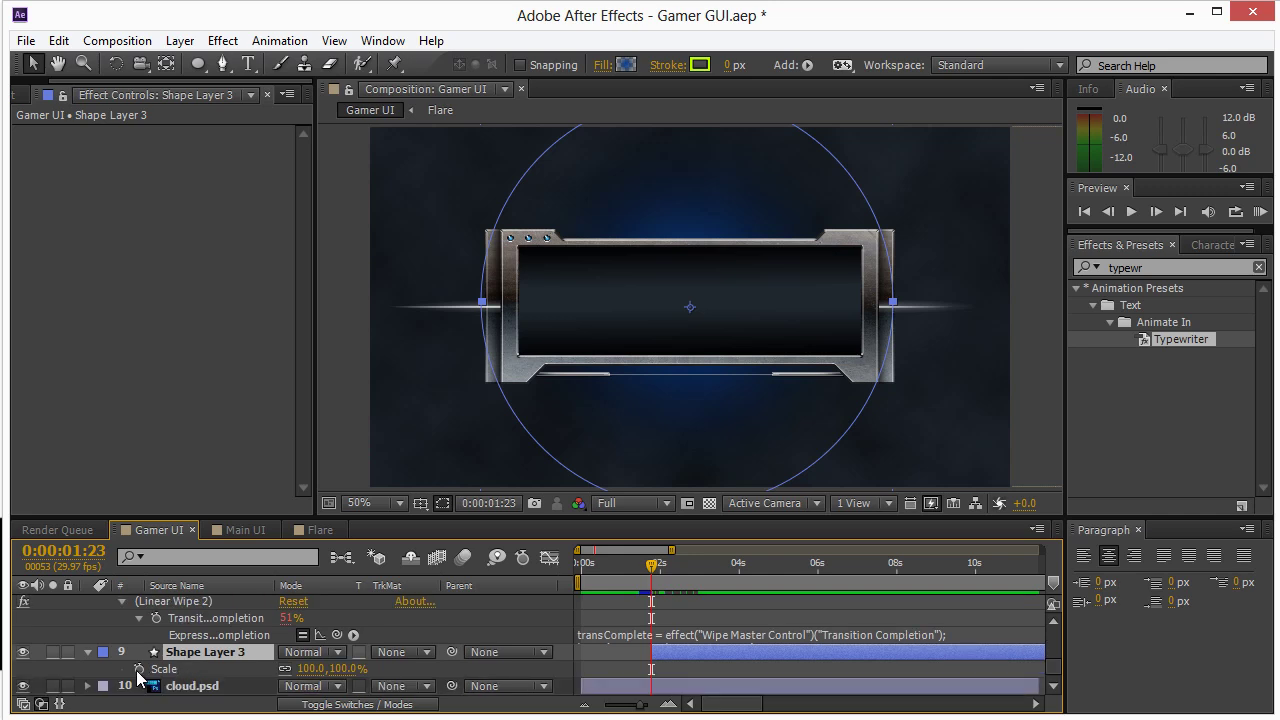
{"action": "left_click", "coordinate": [697, 566]}
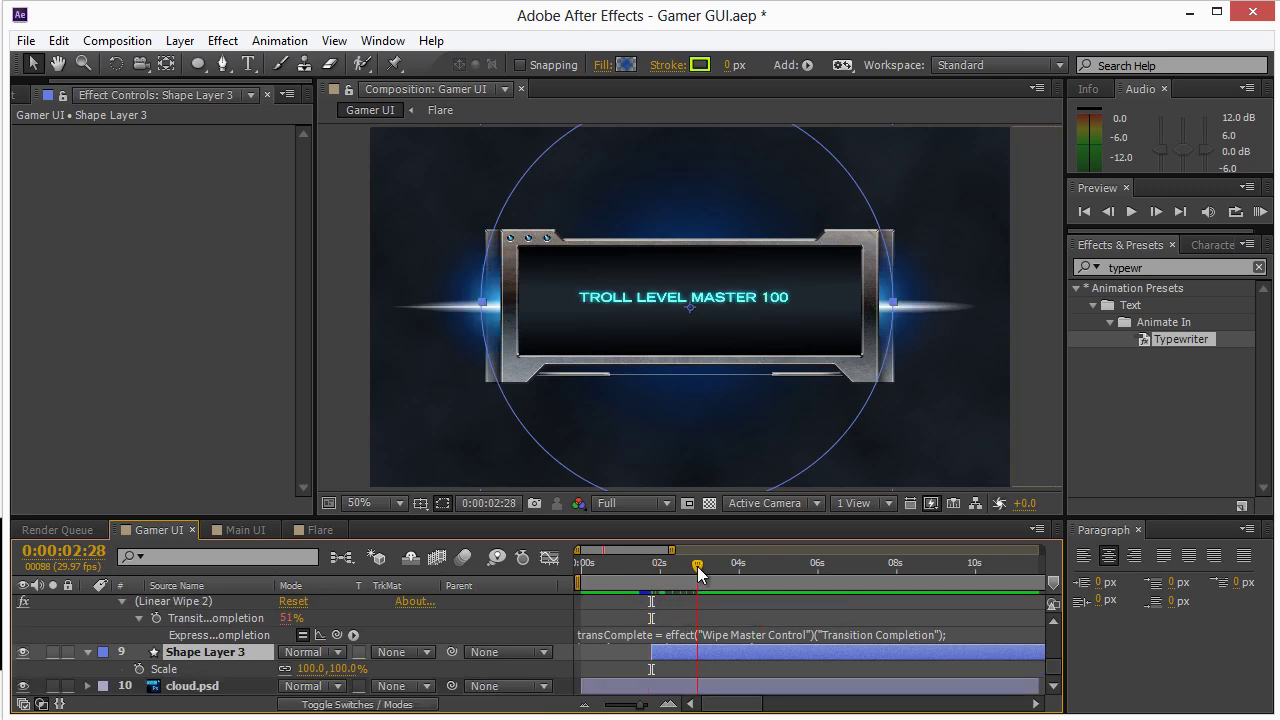
{"action": "left_click_drag", "start_coordinate": [697, 565], "coordinate": [672, 568]}
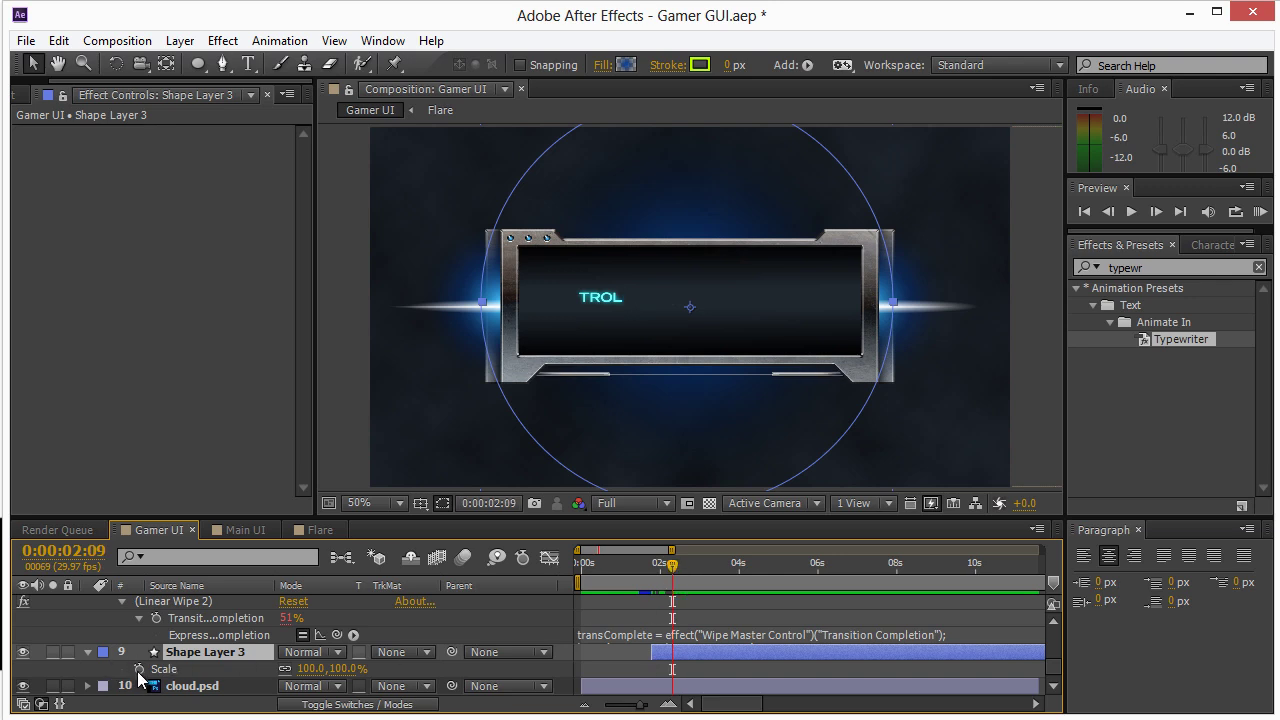
{"action": "left_click", "coordinate": [139, 669]}
Step: Add a 0% Scale keyframe before the title appears, preview the growth, and save Gamer GUI.aep
{"action": "left_click_drag", "start_coordinate": [666, 566], "coordinate": [655, 567]}
{"action": "left_click", "coordinate": [345, 669]}
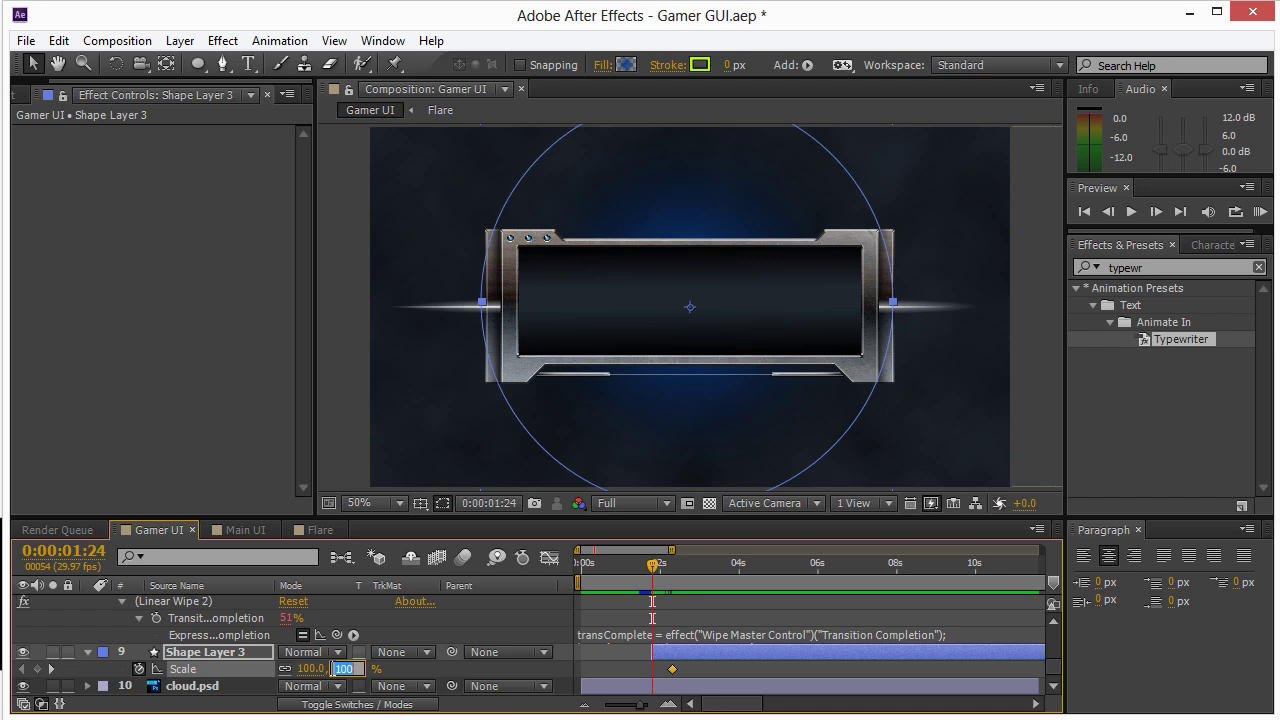
{"action": "type", "text": "0"}
{"action": "key", "text": "Return"}
{"action": "left_click_drag", "start_coordinate": [655, 564], "coordinate": [701, 572]}
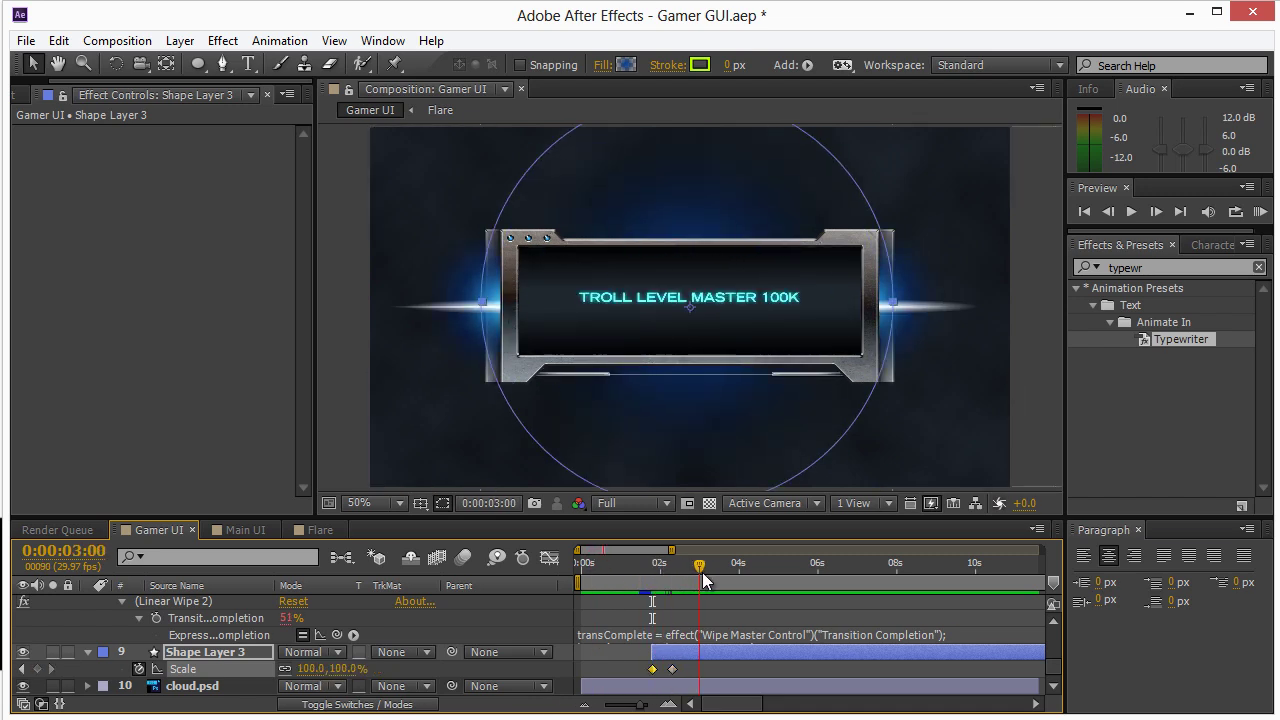
{"action": "left_click", "coordinate": [346, 342]}
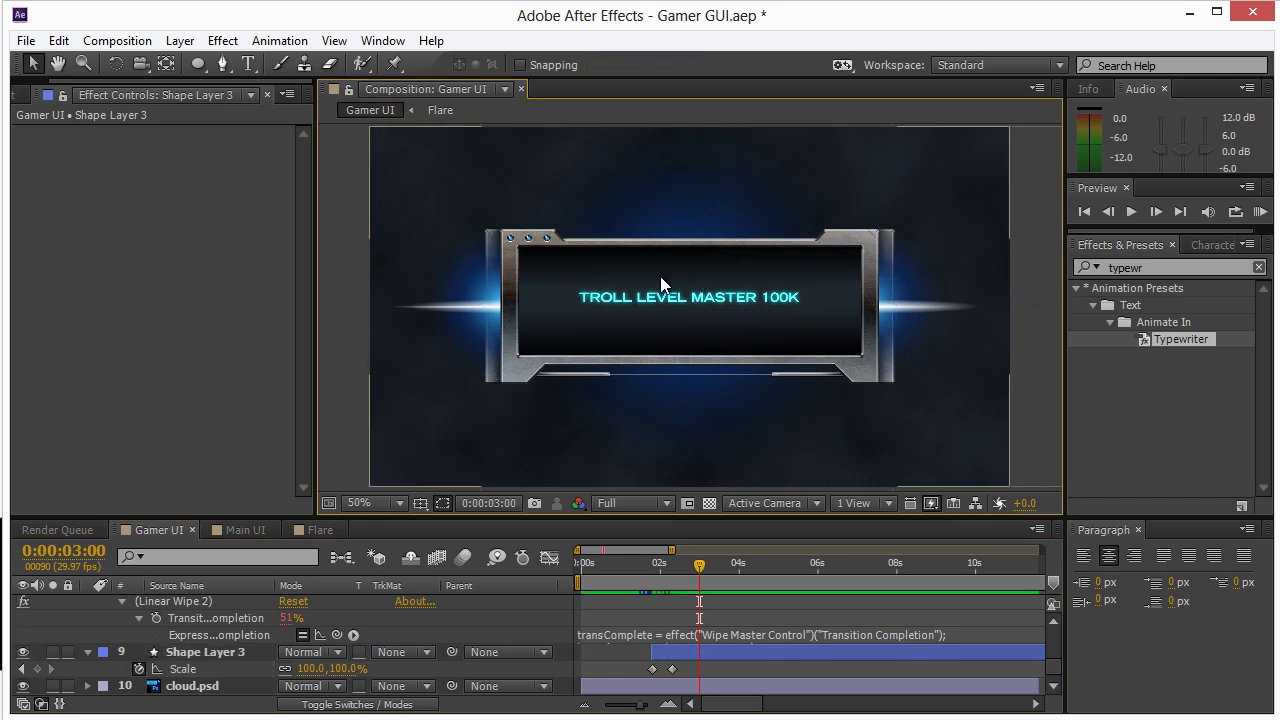
{"action": "key", "text": "ctrl+s"}
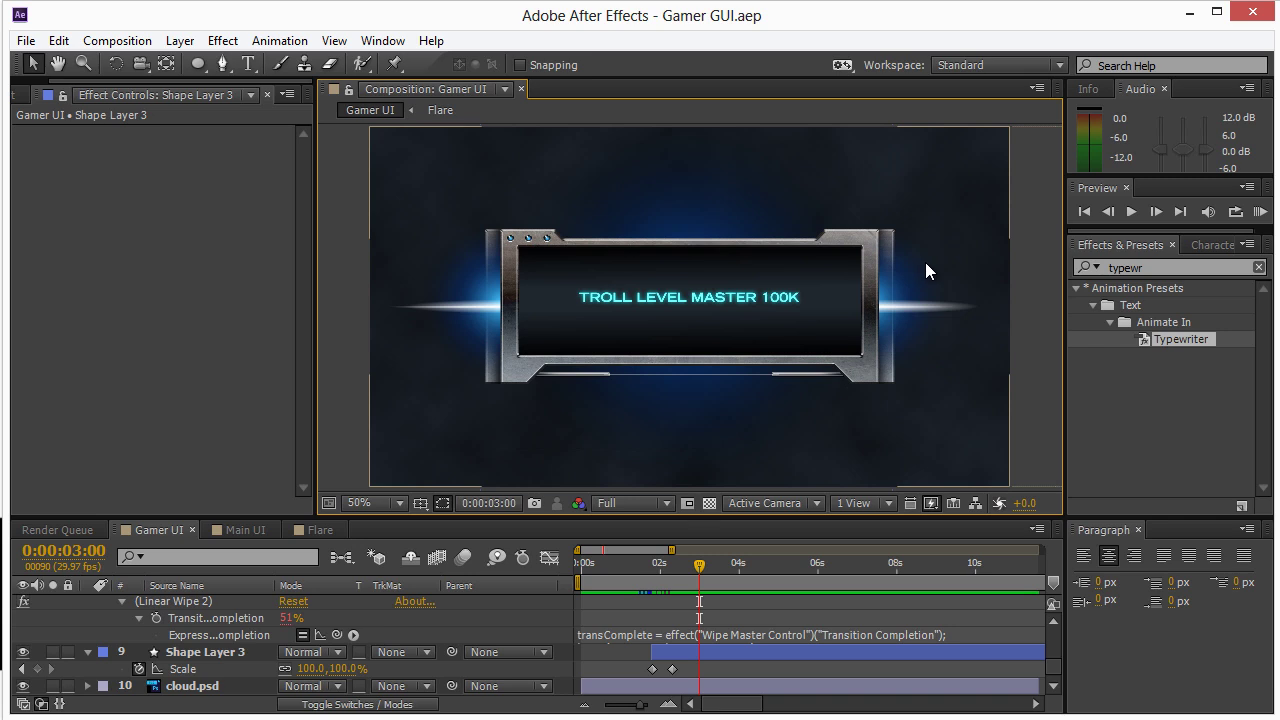
{"action": "scroll", "coordinate": [715, 635], "scroll_direction": "up", "scroll_amount": 10}
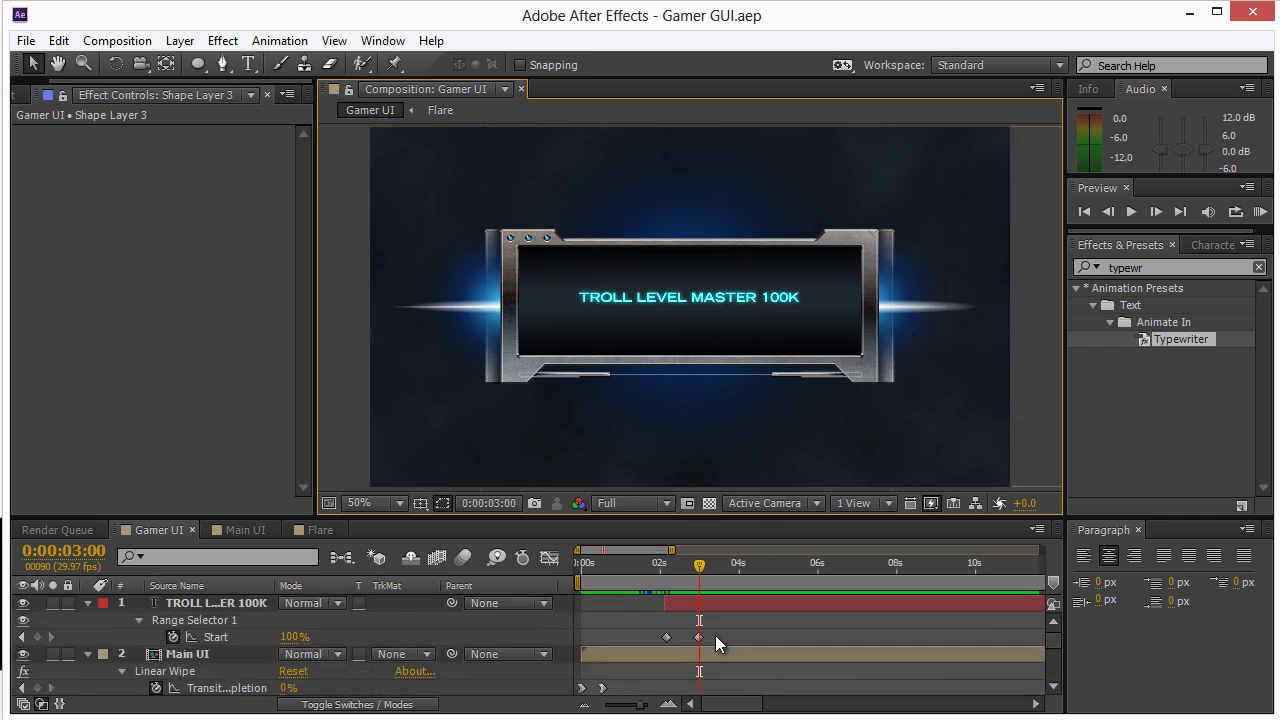
Step: Select the title layer through Shape Layer 3 and pre-compose them as 'Everything'
{"action": "left_click", "coordinate": [226, 600]}
{"action": "scroll", "coordinate": [384, 680], "scroll_direction": "down", "scroll_amount": 3}
{"action": "scroll", "coordinate": [384, 680], "scroll_direction": "down", "scroll_amount": 2}
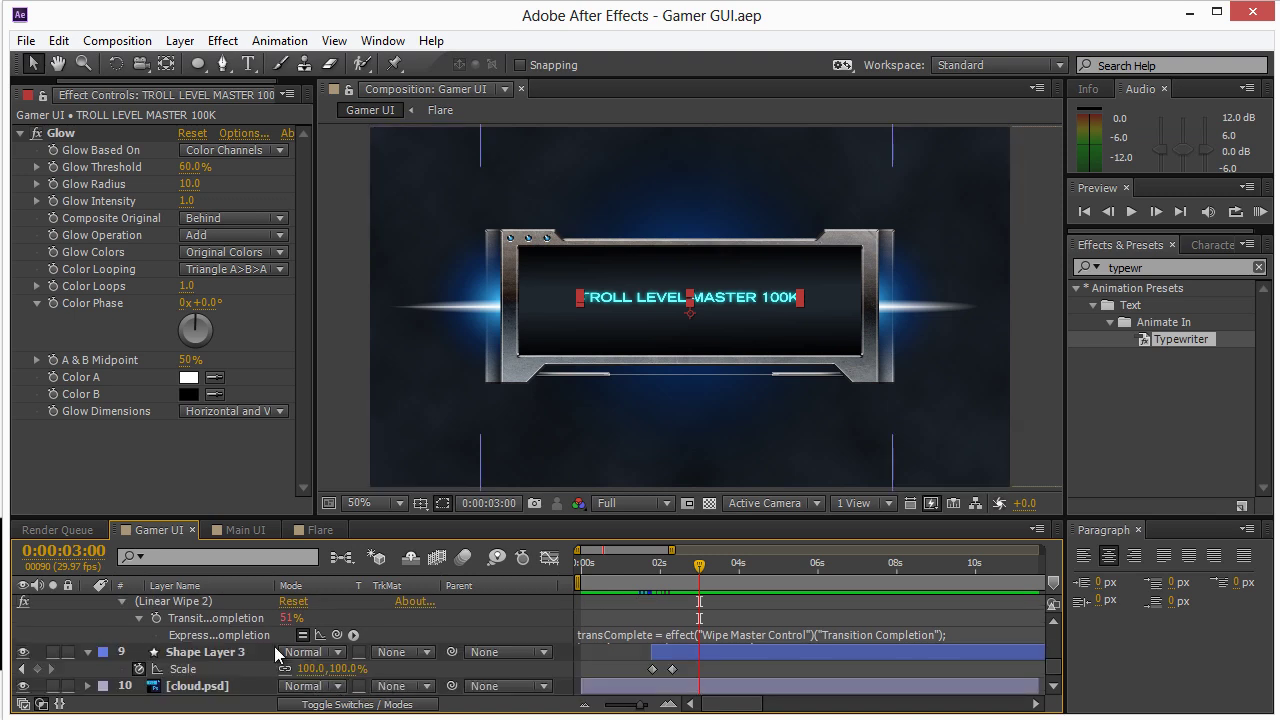
{"action": "left_click", "coordinate": [205, 654]}
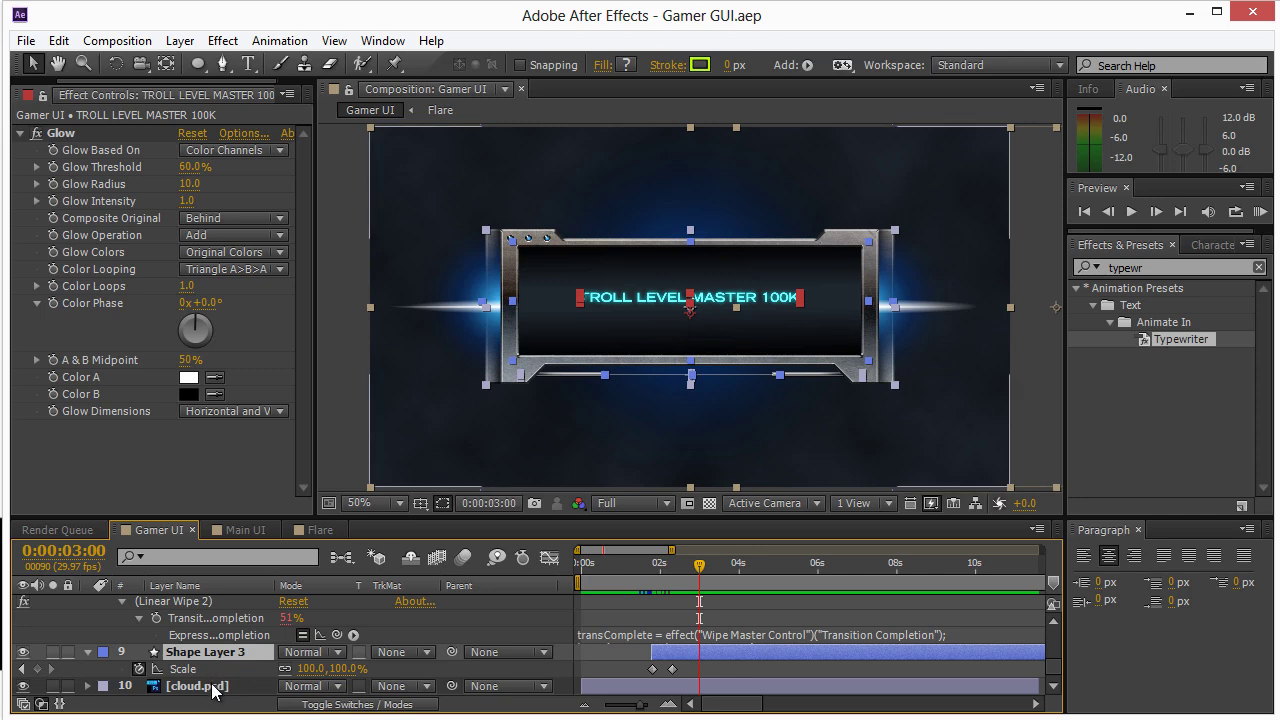
{"action": "scroll", "coordinate": [229, 654], "scroll_direction": "up", "scroll_amount": 10}
{"action": "left_click", "coordinate": [180, 40]}
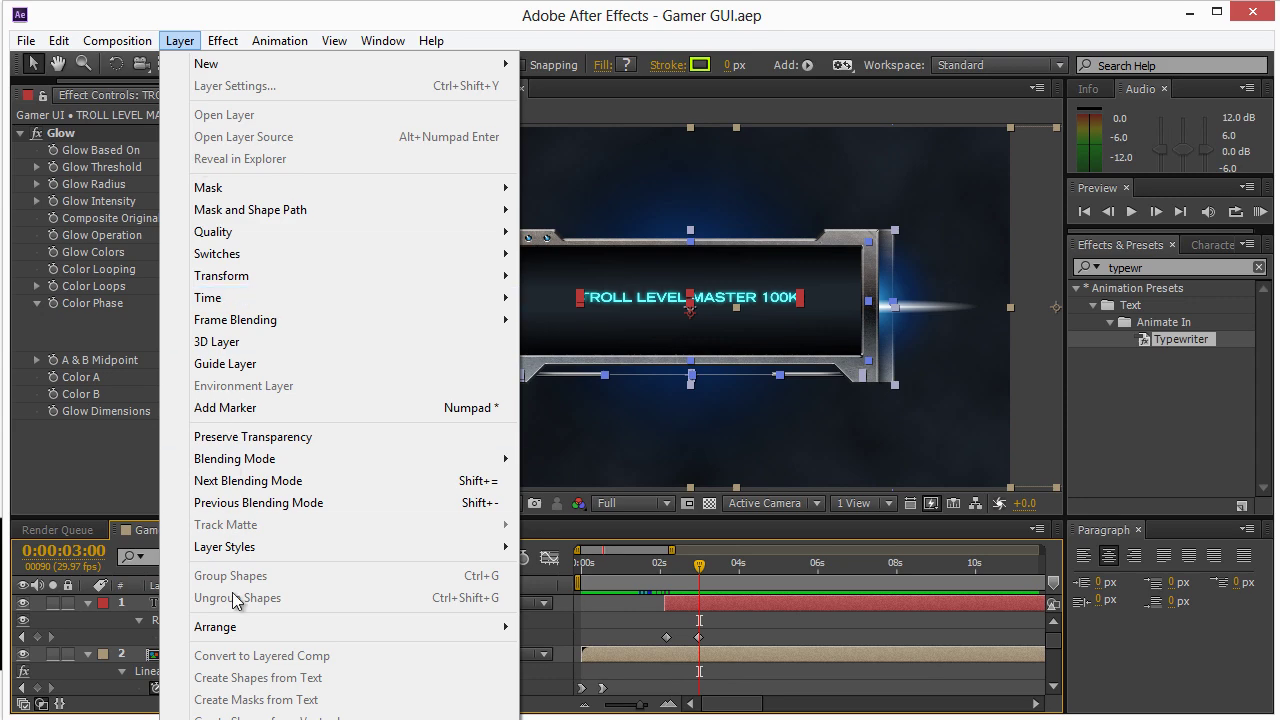
{"action": "key", "text": "ctrl+shift+c"}
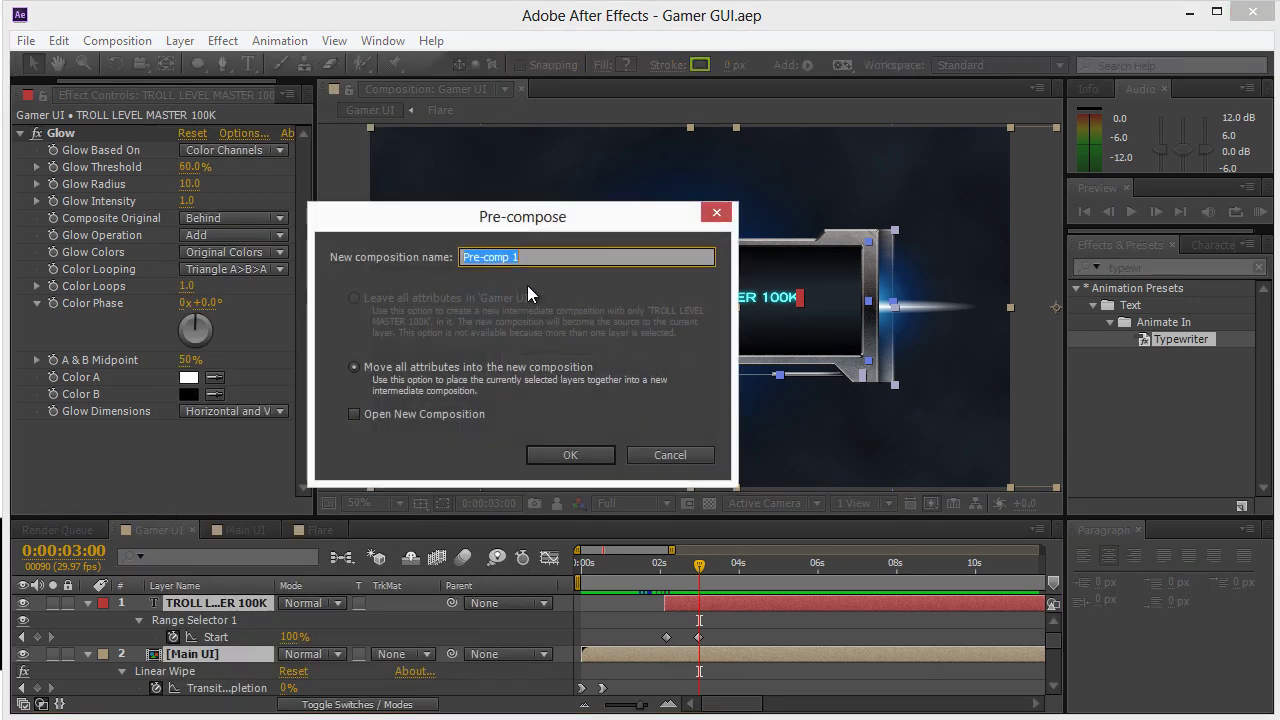
{"action": "type", "text": "Everything"}
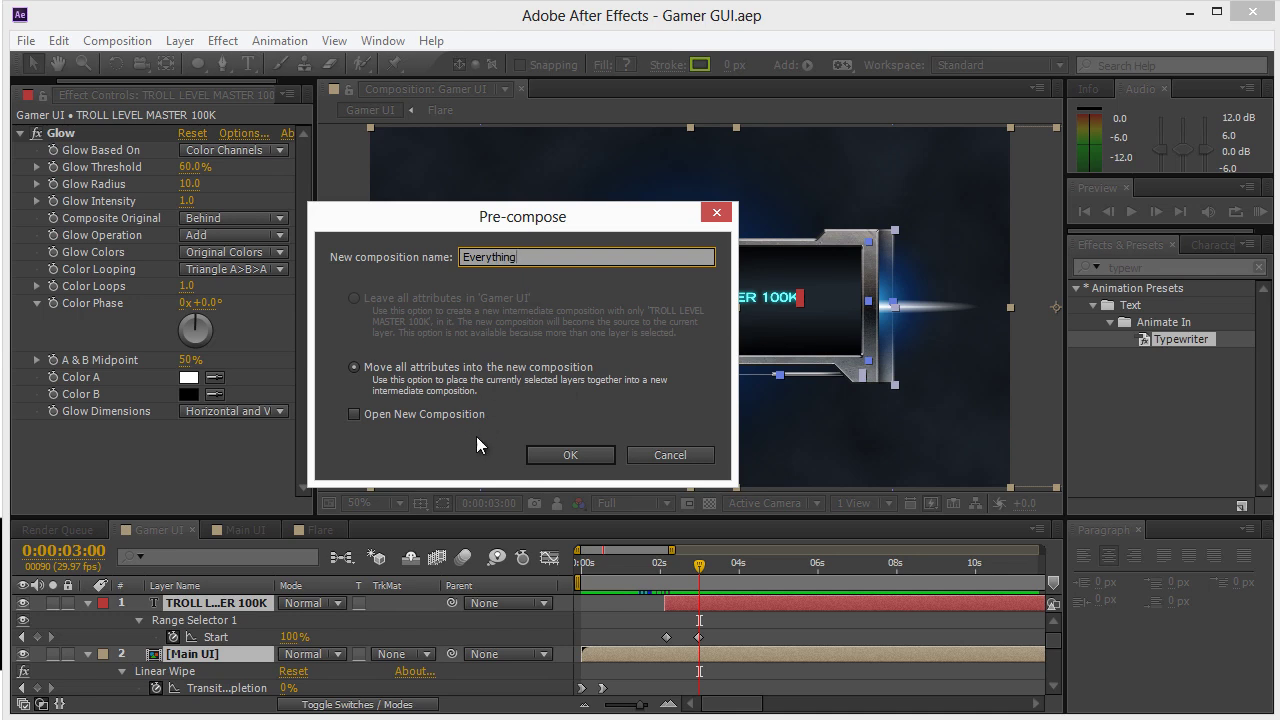
{"action": "left_click", "coordinate": [533, 457]}
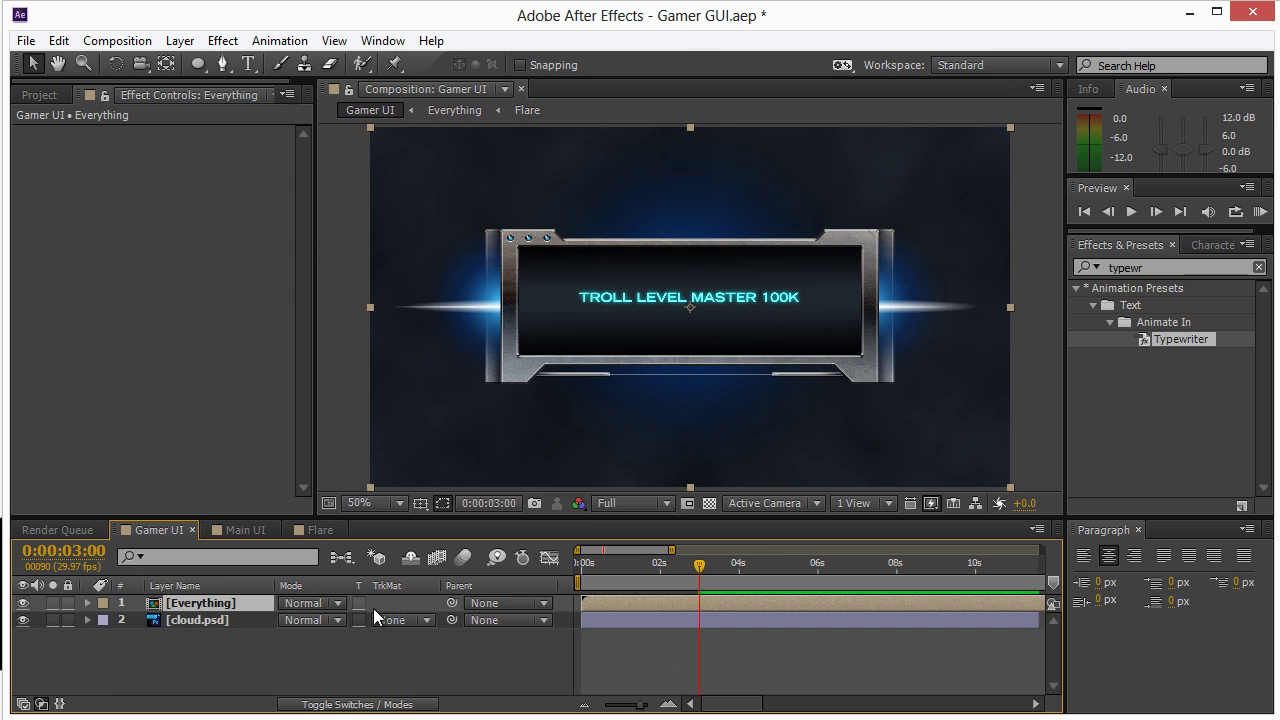
Step: Scale the Everything layer down toward the centre and enable Collapse Transformations so the whole HUD shows
{"action": "key", "text": "F4"}
{"action": "key", "text": "F4"}
{"action": "key", "text": "F4"}
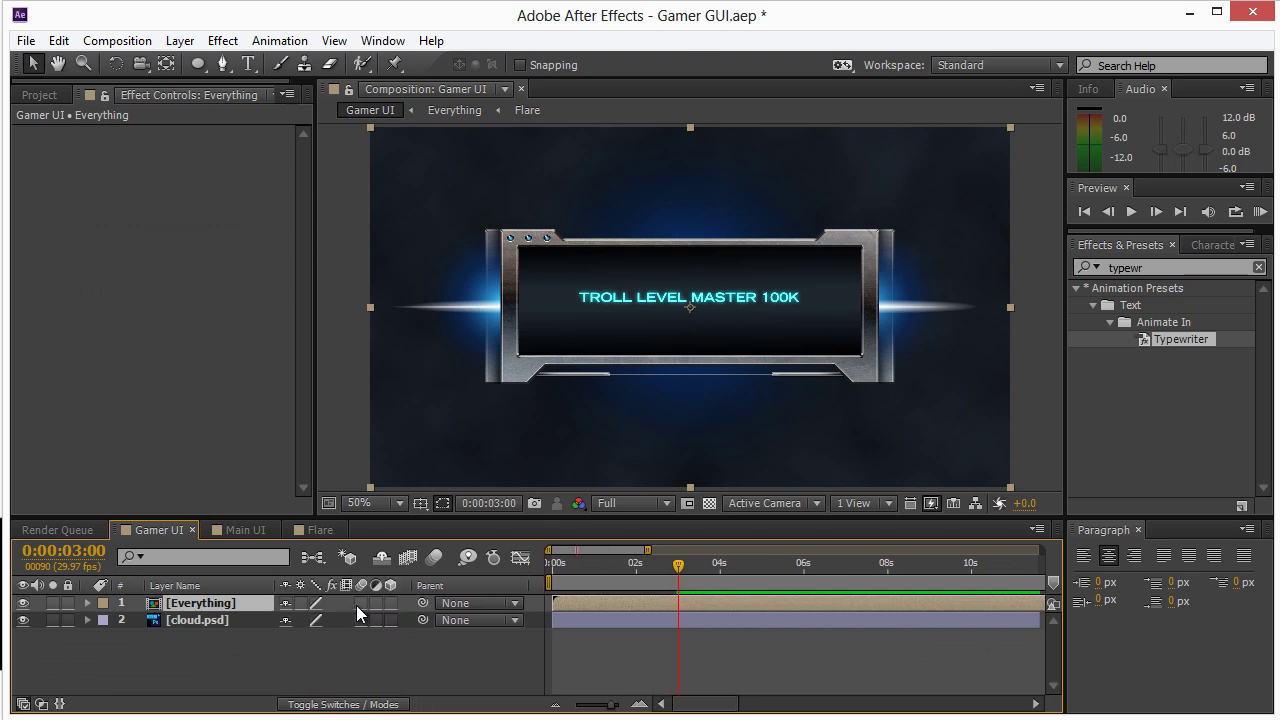
{"action": "key", "text": "F4"}
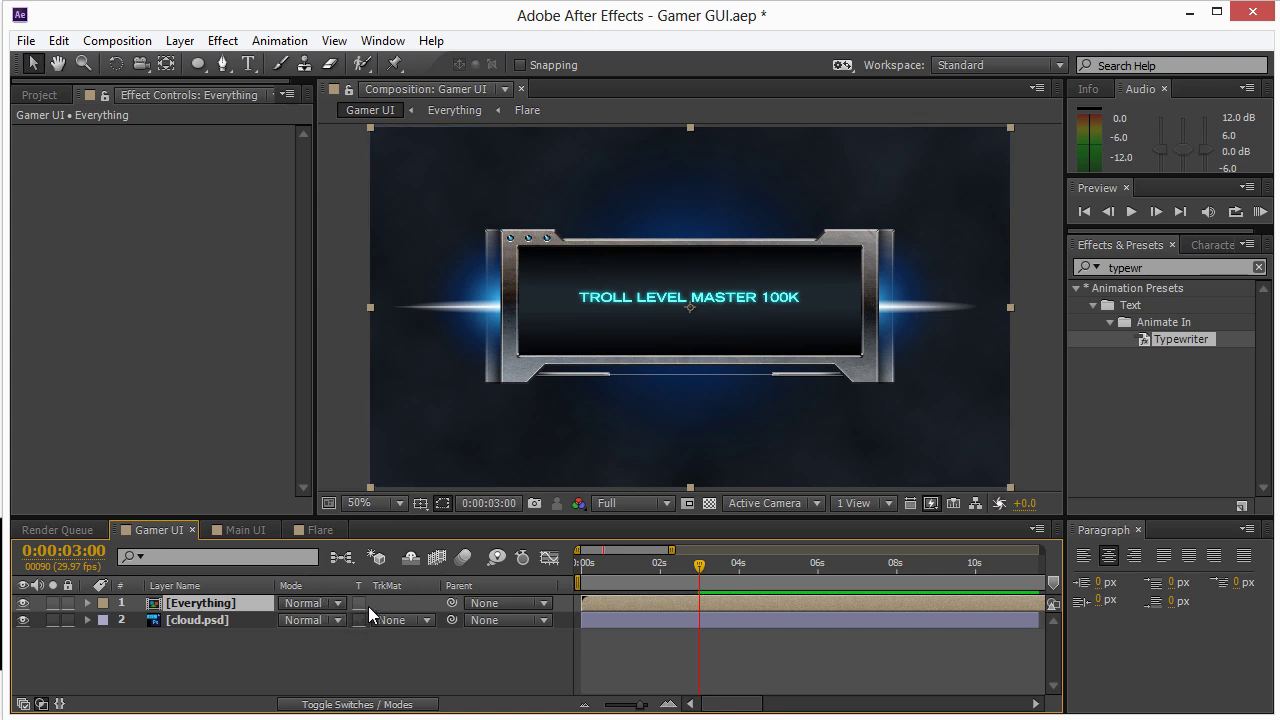
{"action": "key", "text": "F4"}
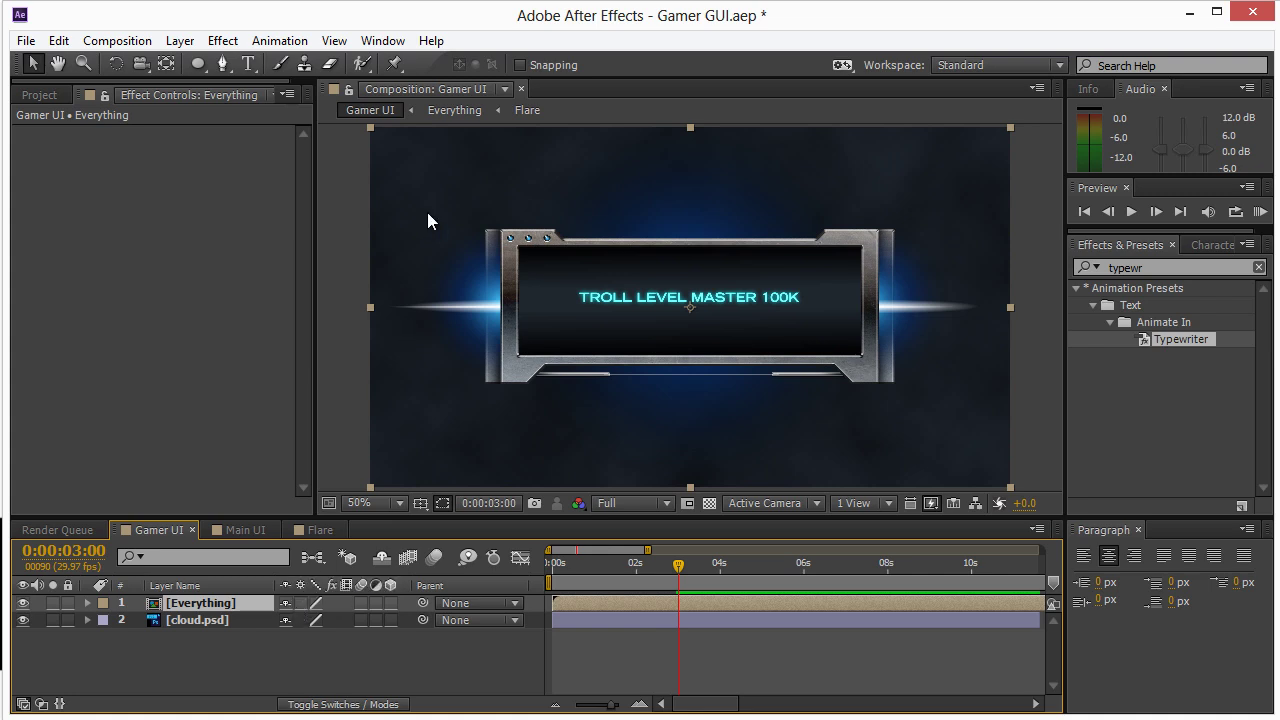
{"action": "left_click_drag", "start_coordinate": [370, 127], "coordinate": [410, 169]}
{"action": "left_click", "coordinate": [1025, 264]}
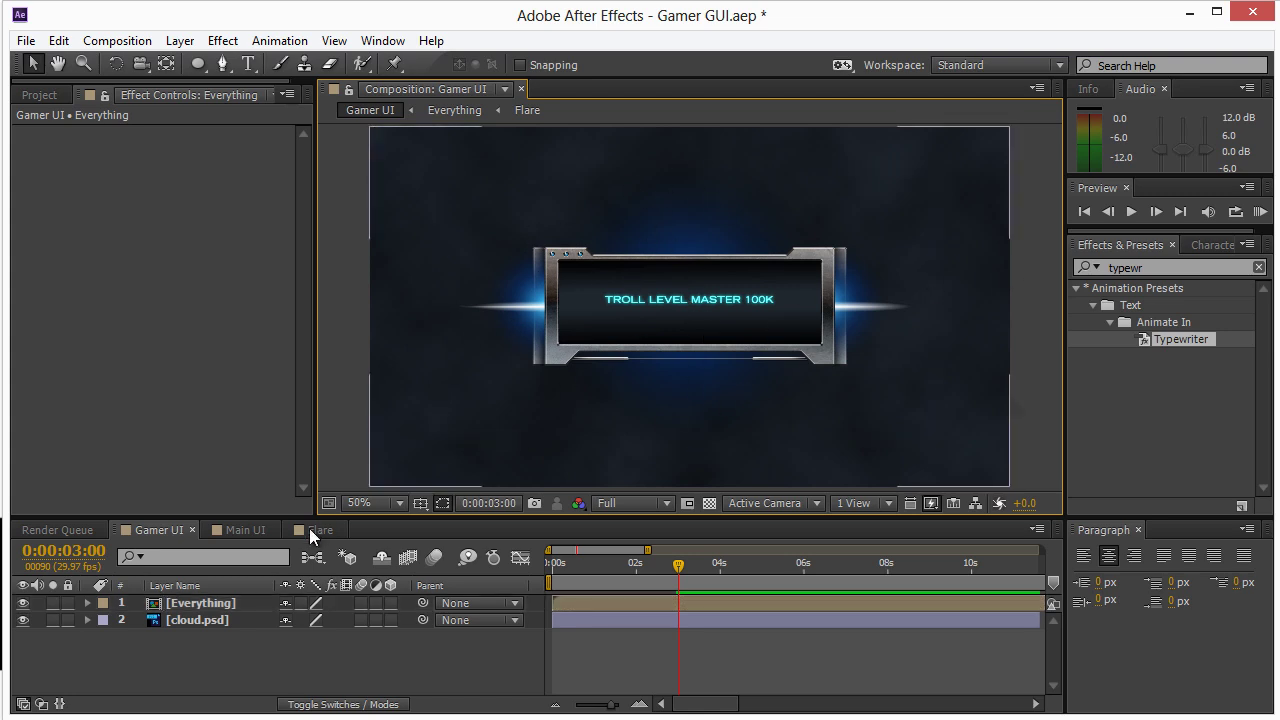
{"action": "left_click", "coordinate": [301, 603]}
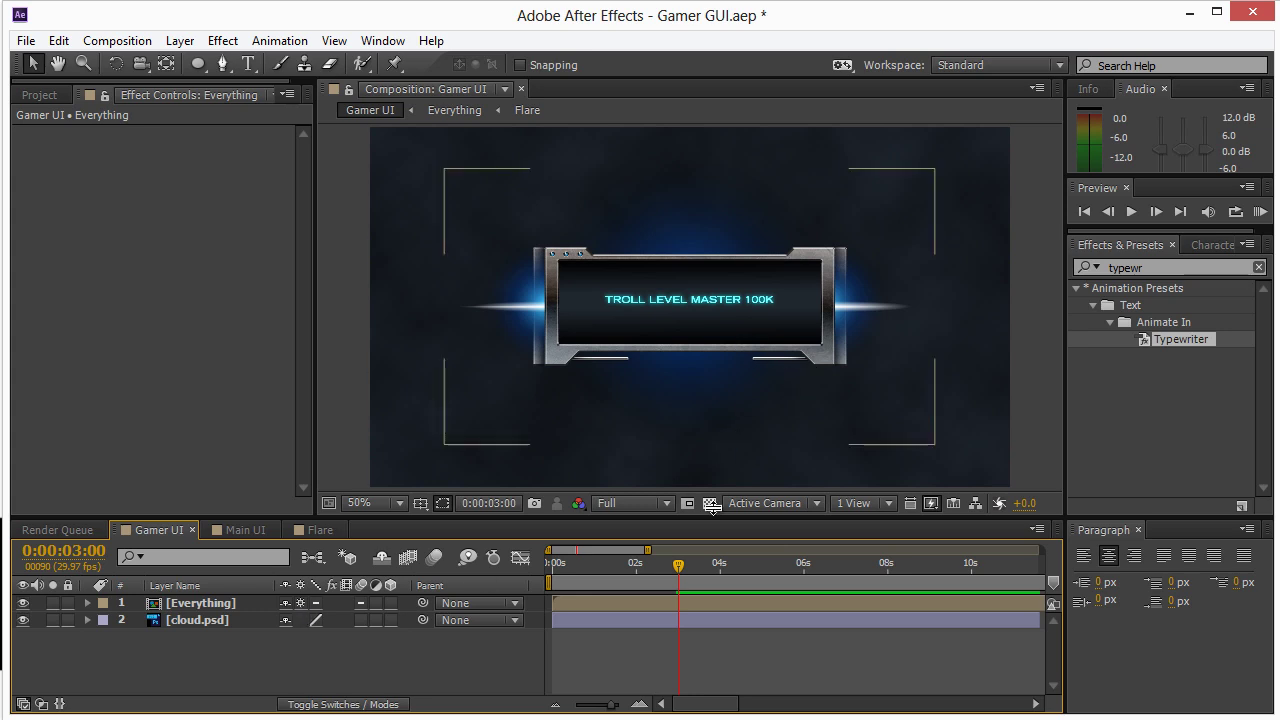
{"action": "left_click", "coordinate": [598, 601]}
Step: Keyframe the Everything layer's Scale from 76.7% at 0s to 100% at 4:16
{"action": "left_click_drag", "start_coordinate": [623, 567], "coordinate": [553, 567]}
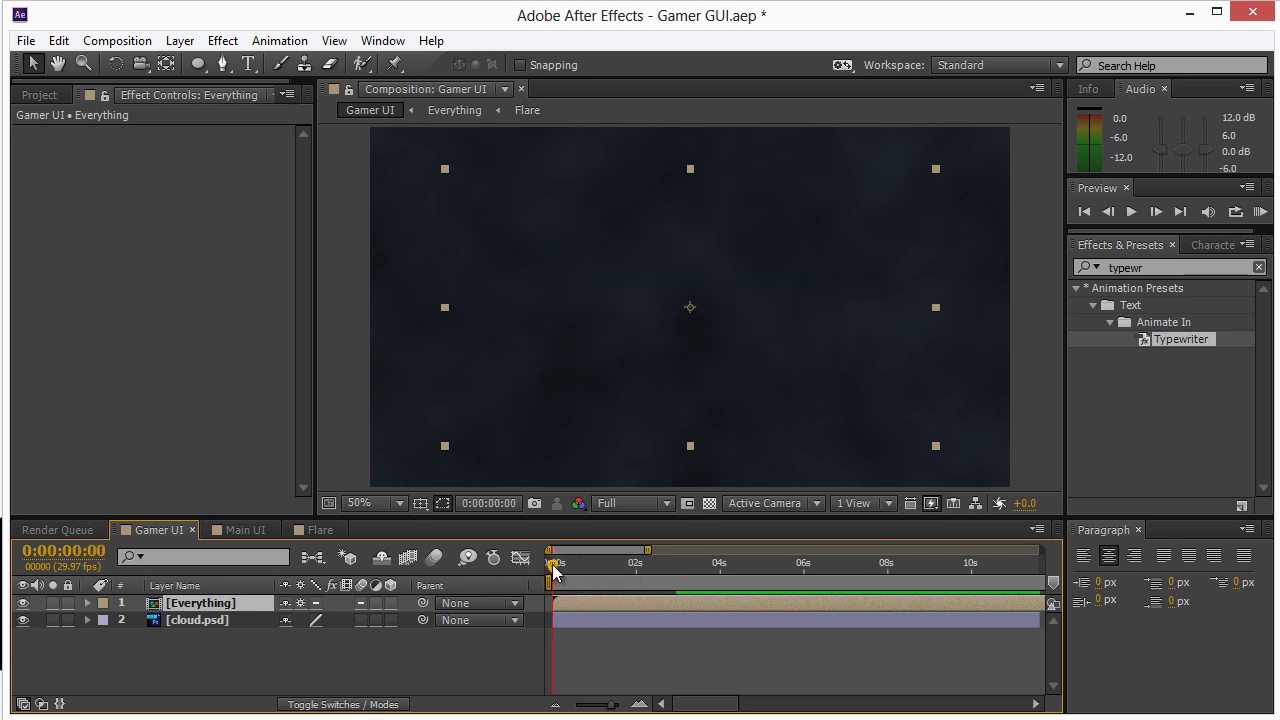
{"action": "key", "text": "s"}
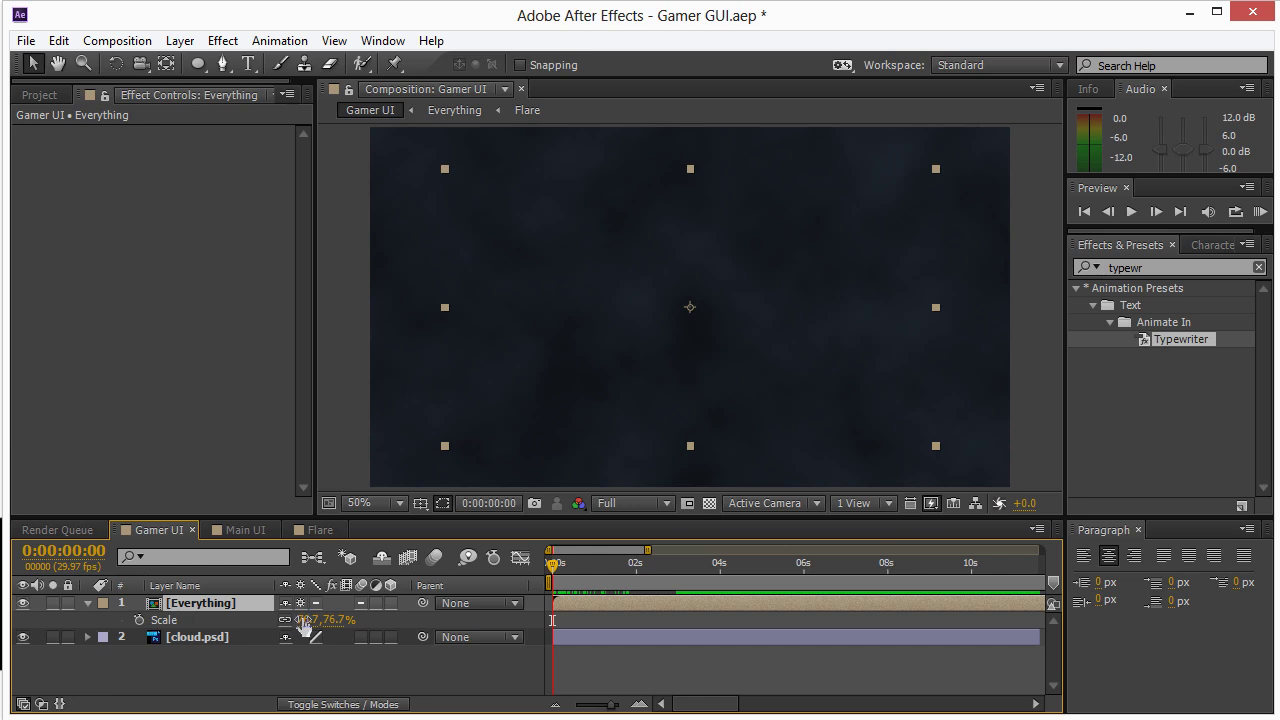
{"action": "left_click", "coordinate": [139, 621]}
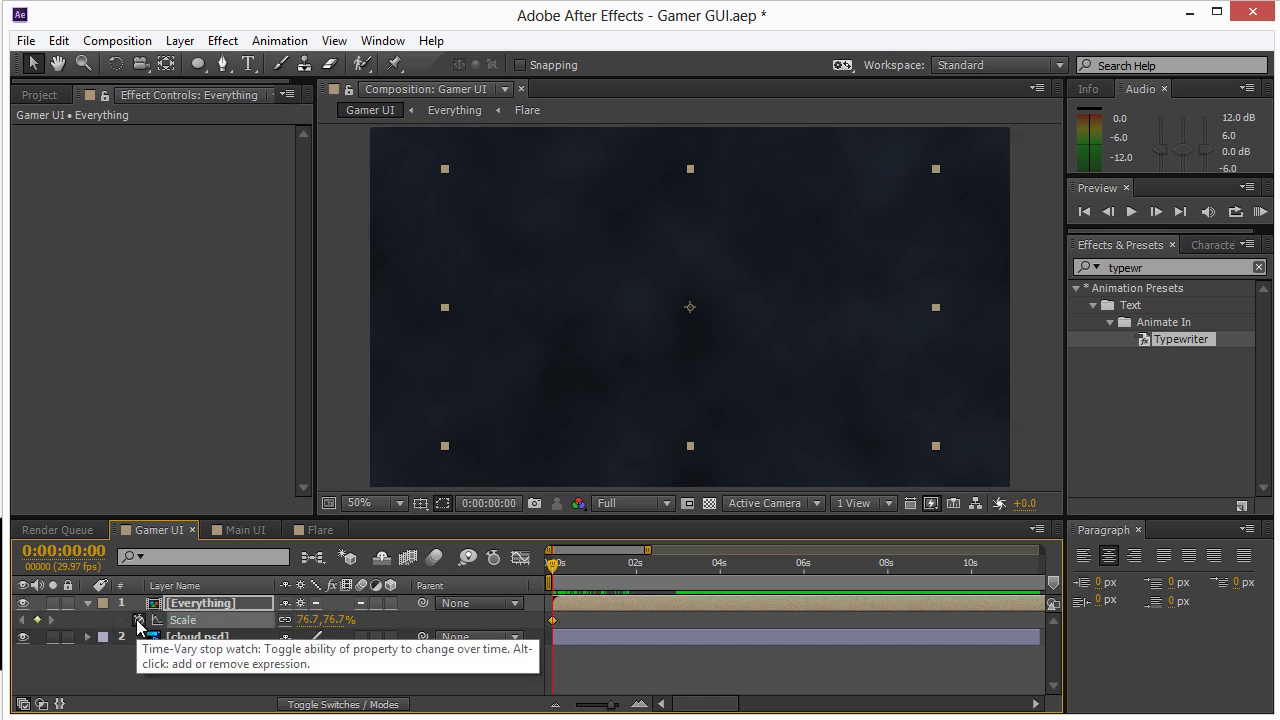
{"action": "left_click_drag", "start_coordinate": [552, 566], "coordinate": [743, 564]}
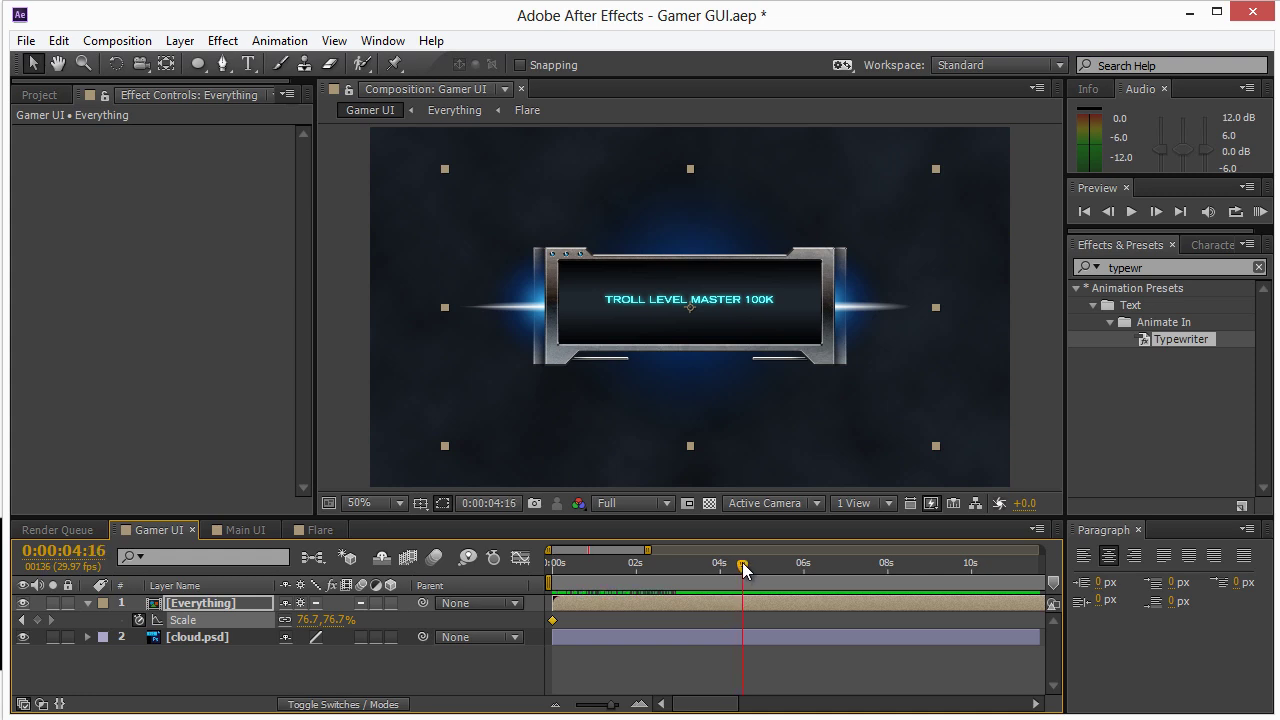
{"action": "left_click", "coordinate": [340, 620]}
{"action": "type", "text": "100"}
{"action": "key", "text": "Return"}
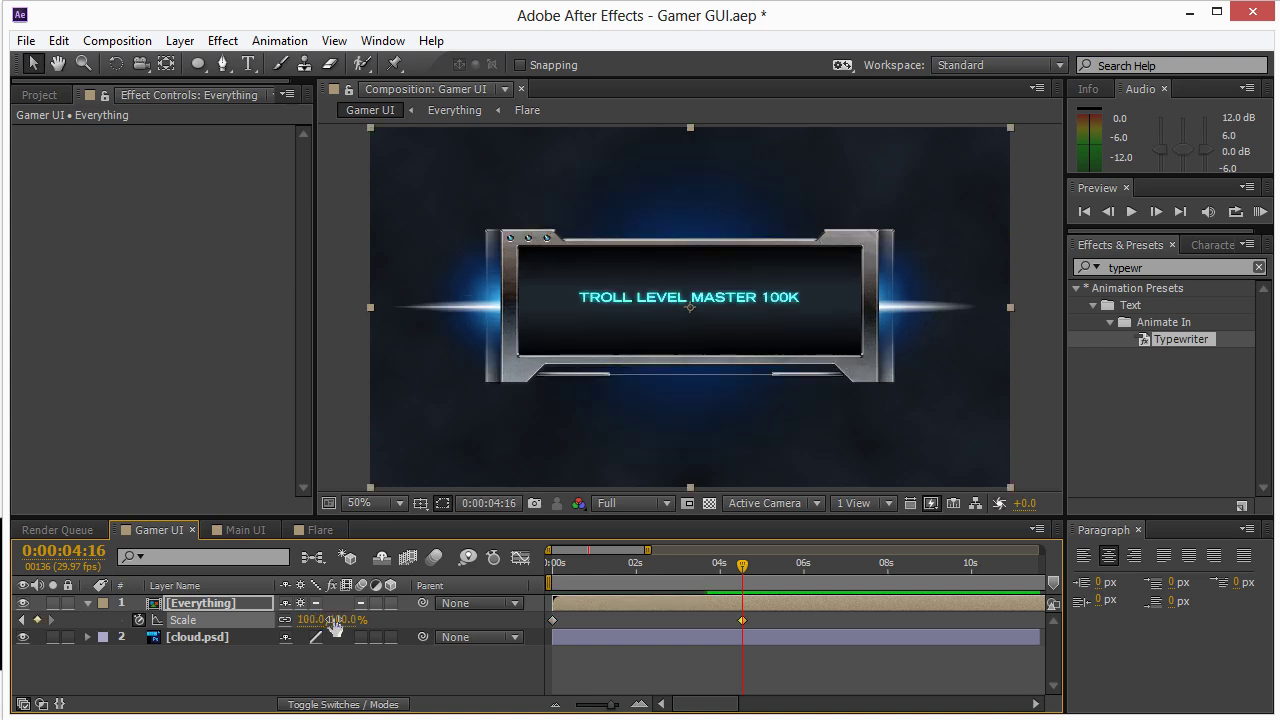
{"action": "left_click_drag", "start_coordinate": [736, 552], "coordinate": [608, 566]}
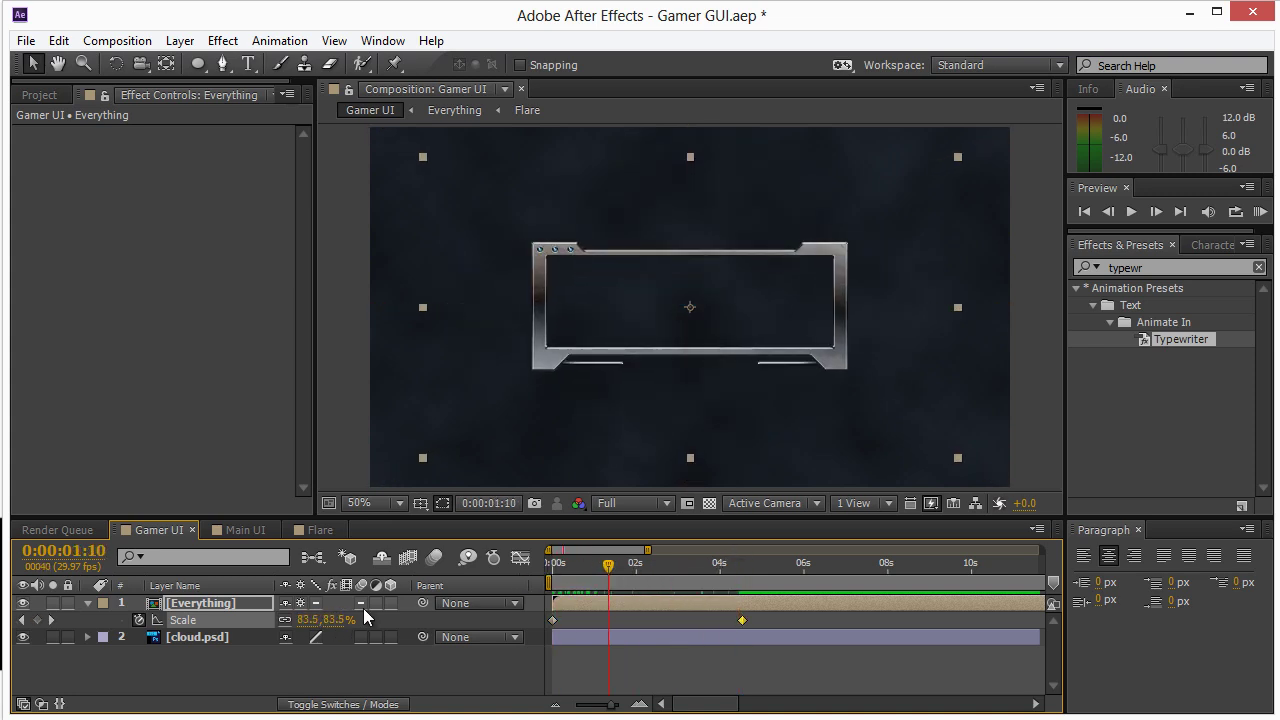
Step: Open the Everything precomp and turn on motion blur for its layers
{"action": "left_click", "coordinate": [244, 534]}
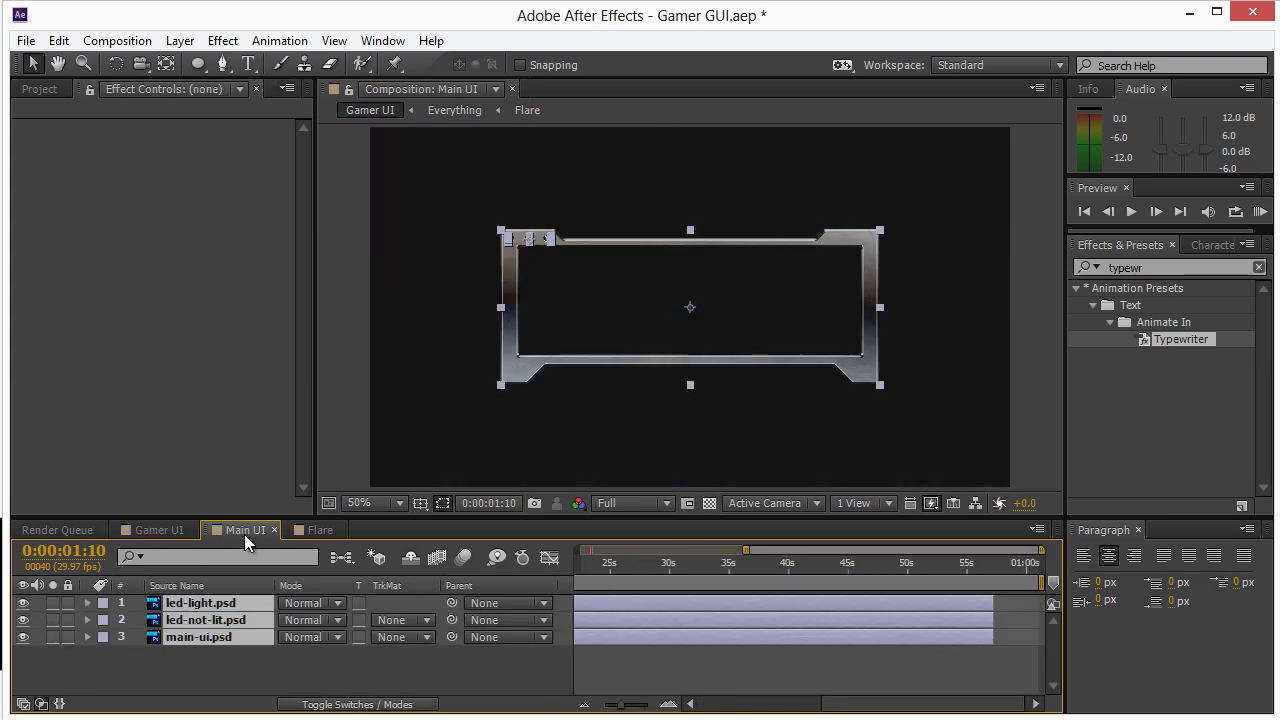
{"action": "left_click", "coordinate": [164, 534]}
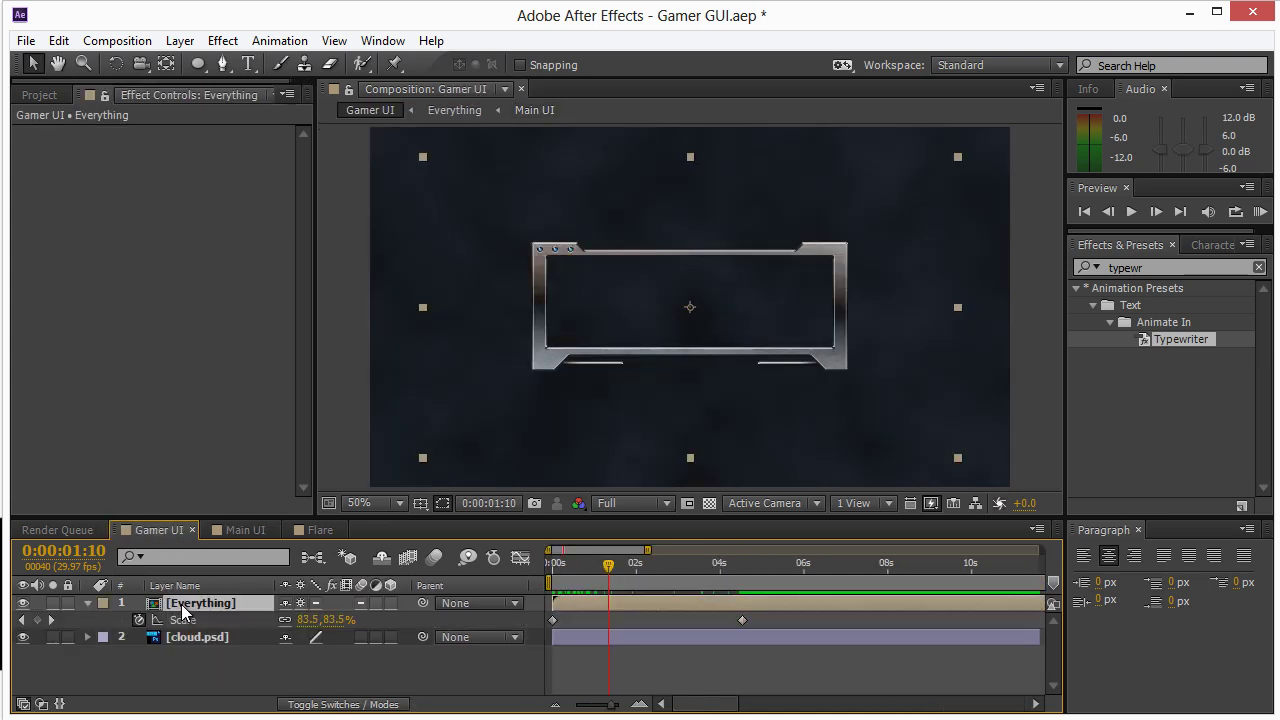
{"action": "double_click", "coordinate": [181, 604]}
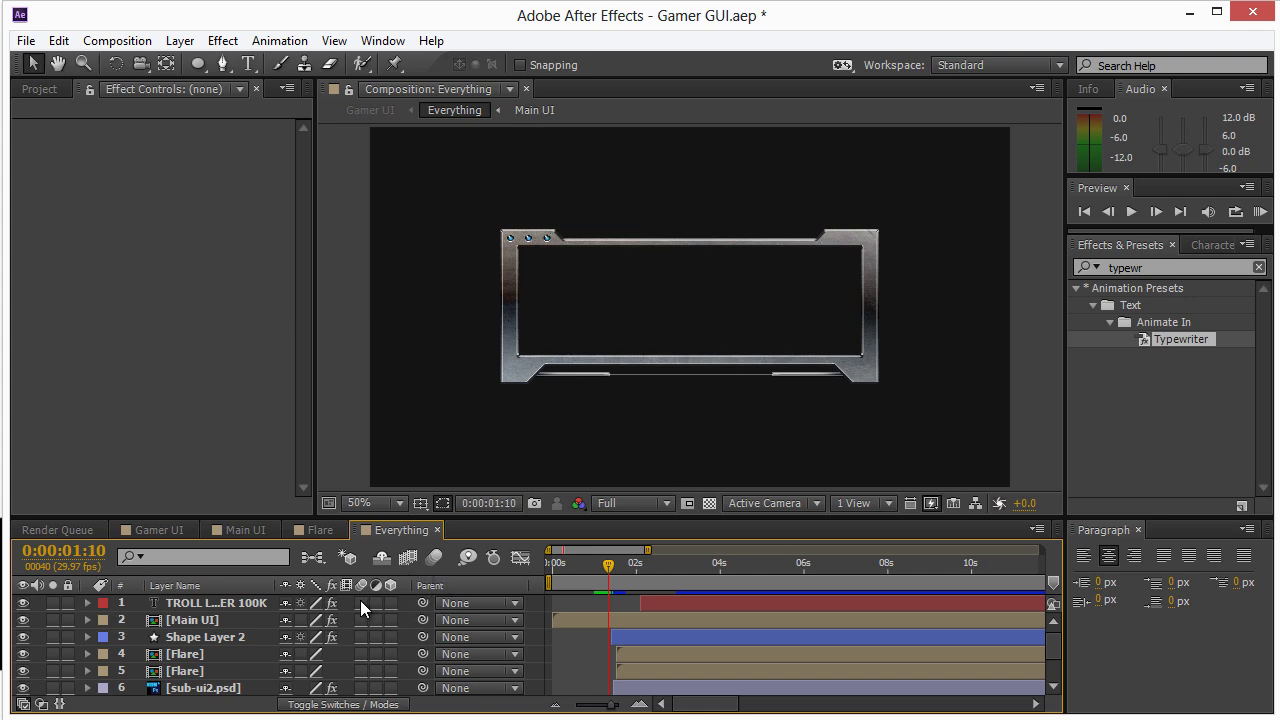
{"action": "left_click_drag", "start_coordinate": [360, 600], "coordinate": [364, 684]}
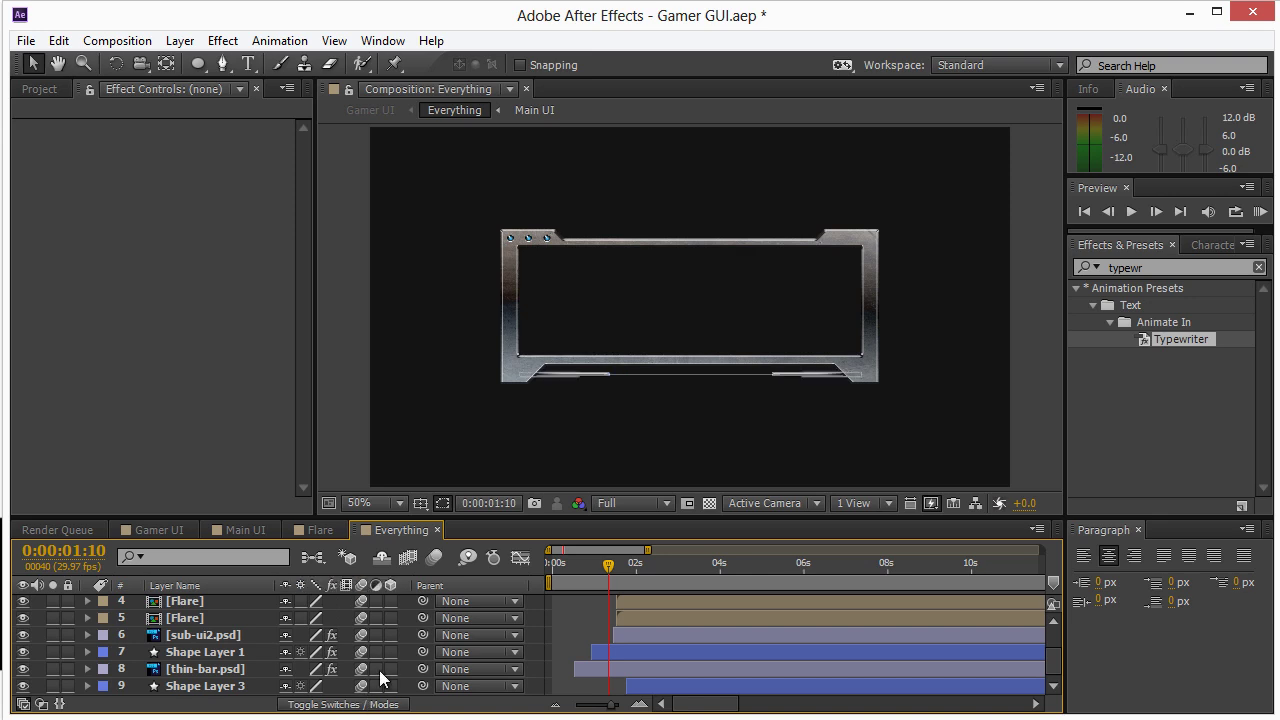
{"action": "scroll", "coordinate": [382, 646], "scroll_direction": "up", "scroll_amount": 3}
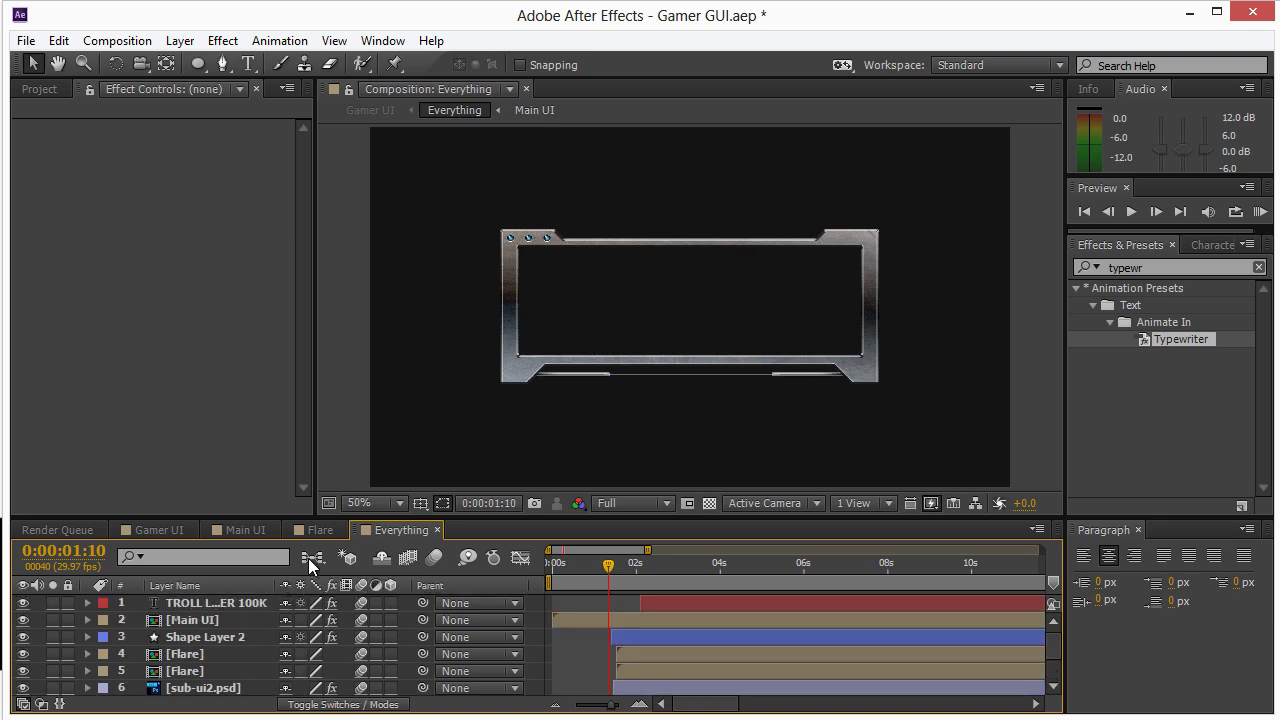
Step: Enable motion blur on Shape Layer 3 in the Flare comp, then scrub back in Gamer UI
{"action": "left_click", "coordinate": [315, 526]}
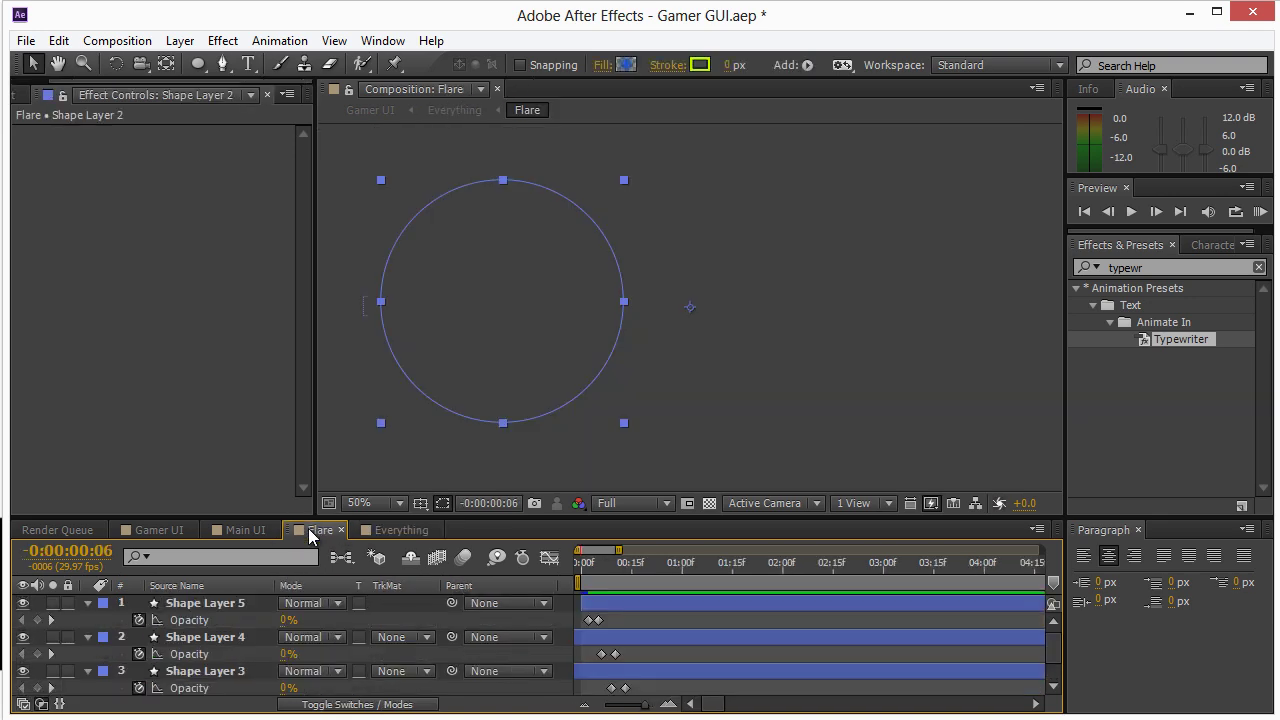
{"action": "key", "text": "F4"}
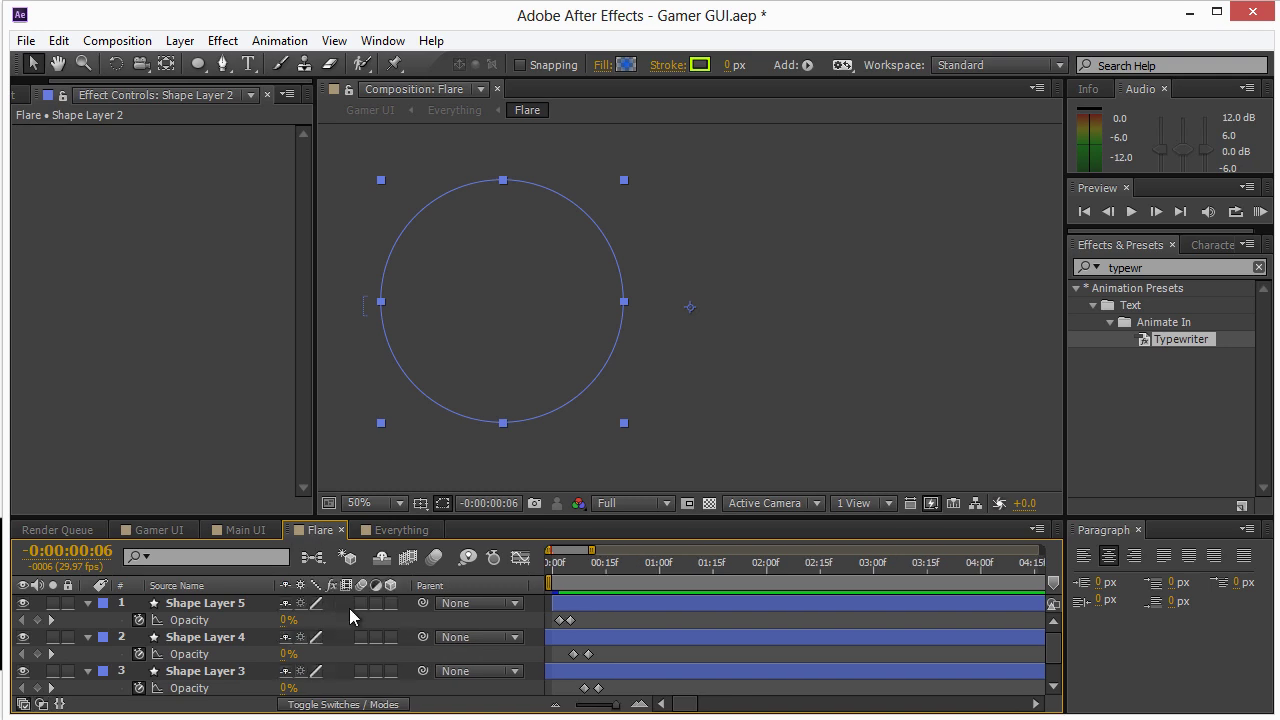
{"action": "left_click", "coordinate": [361, 671]}
{"action": "scroll", "coordinate": [369, 677], "scroll_direction": "down", "scroll_amount": 1}
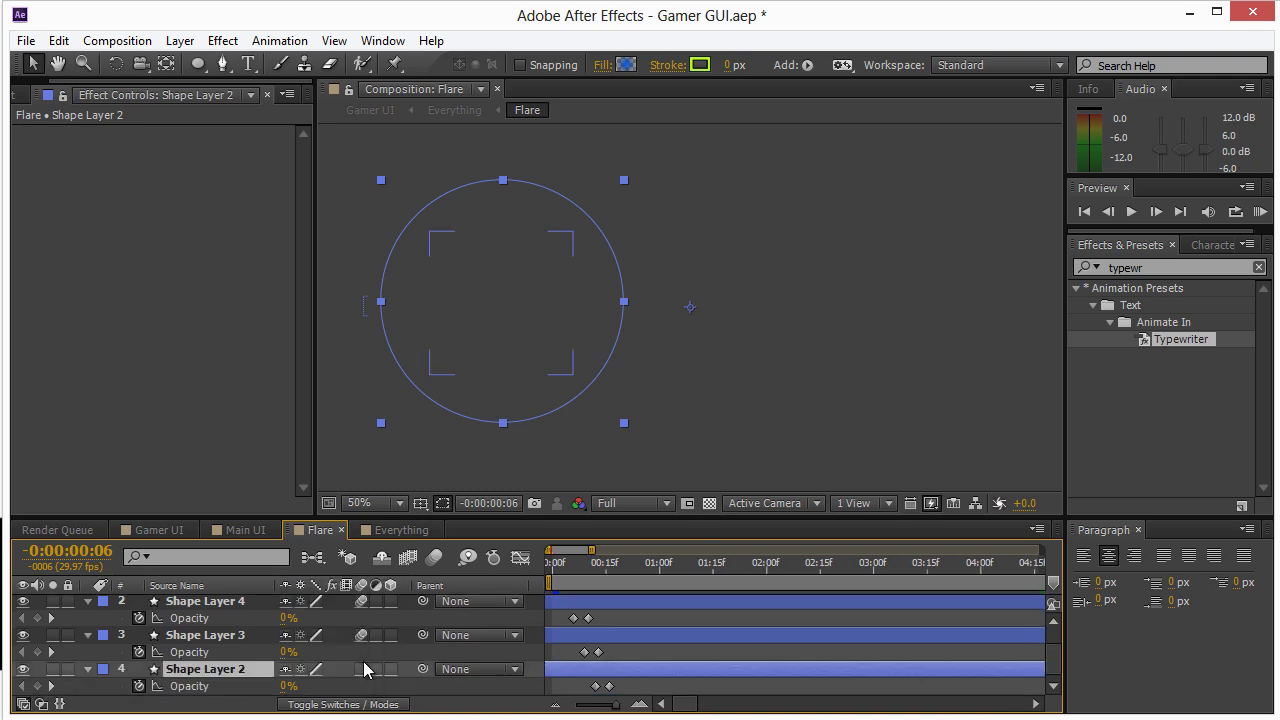
{"action": "left_click", "coordinate": [240, 531]}
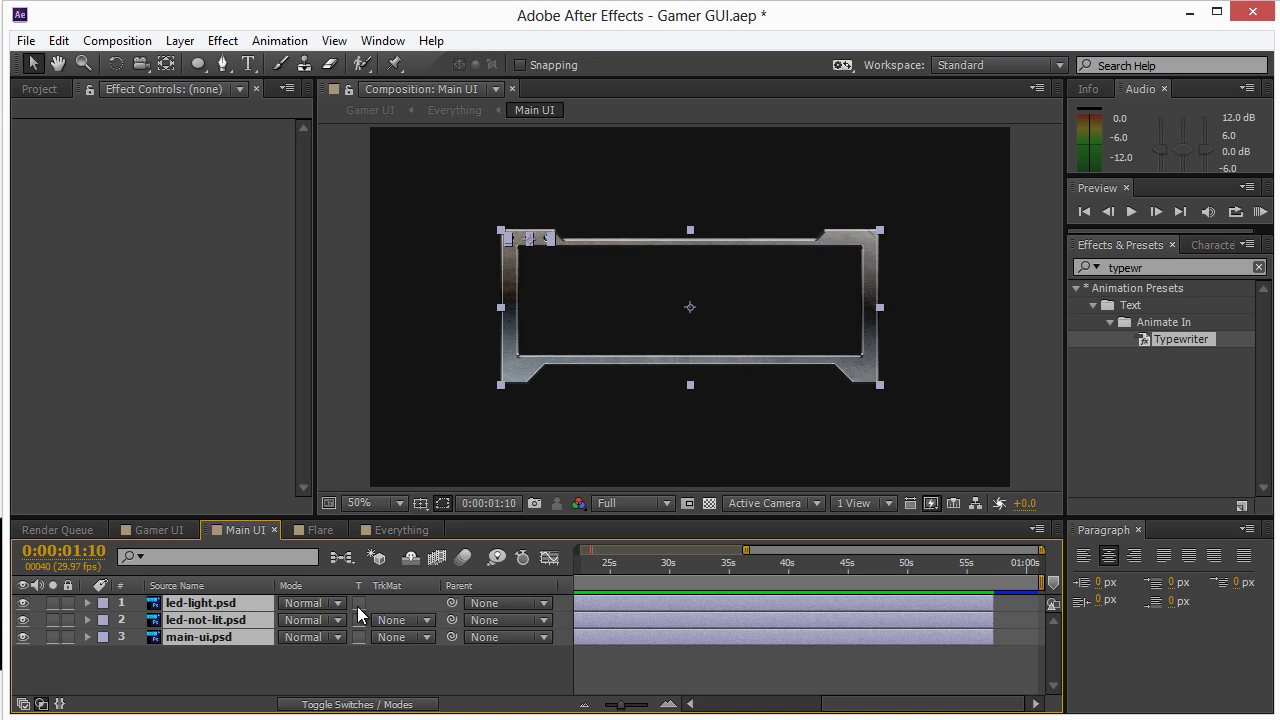
{"action": "key", "text": "F4"}
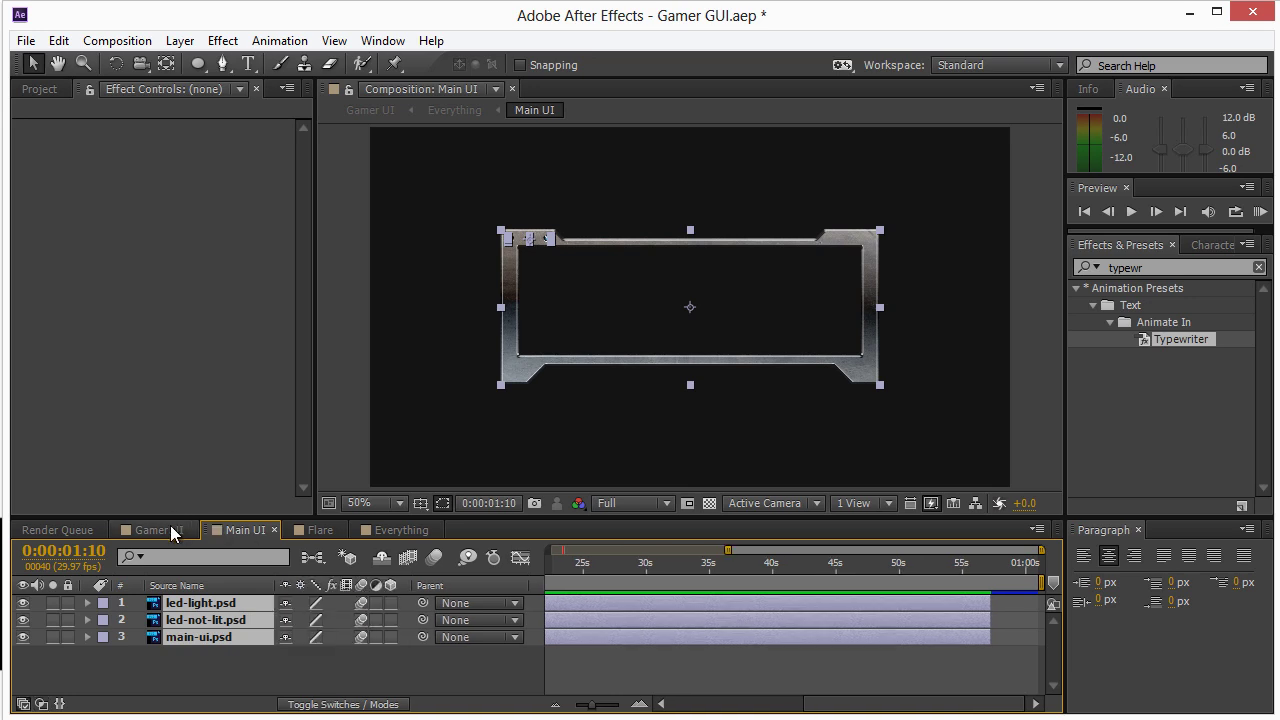
{"action": "left_click", "coordinate": [155, 530]}
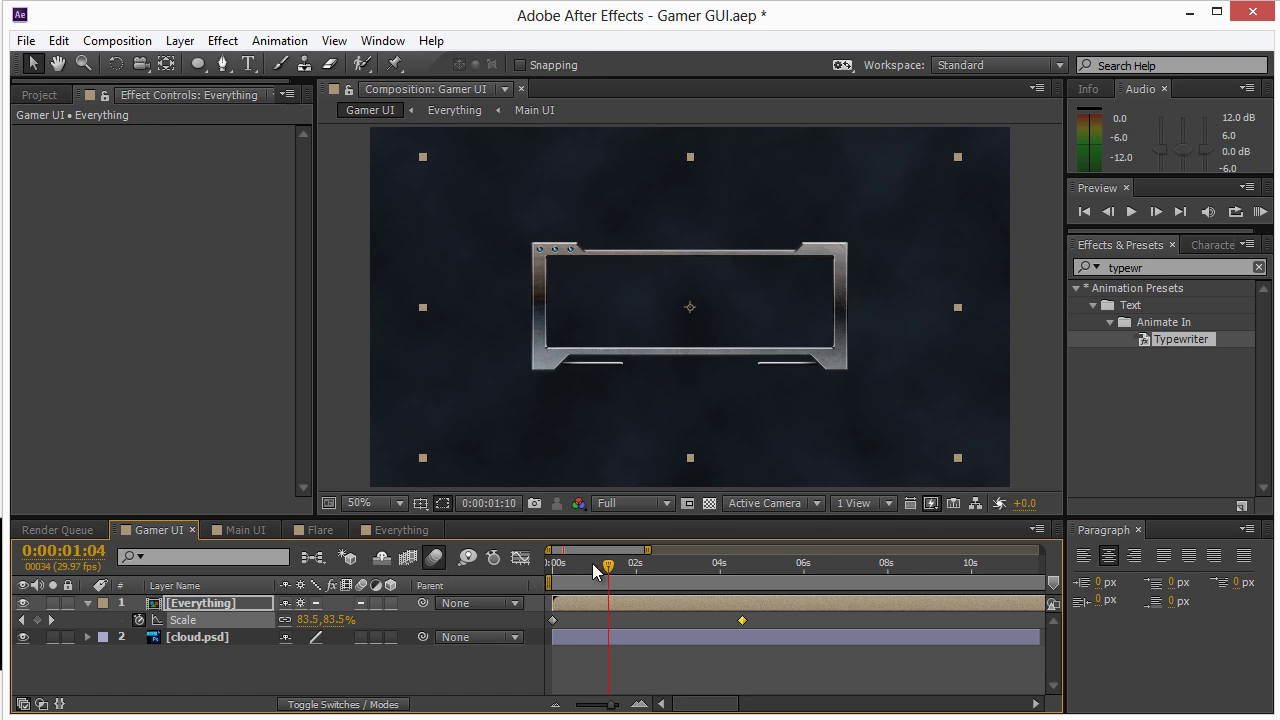
{"action": "left_click_drag", "start_coordinate": [608, 566], "coordinate": [537, 568]}
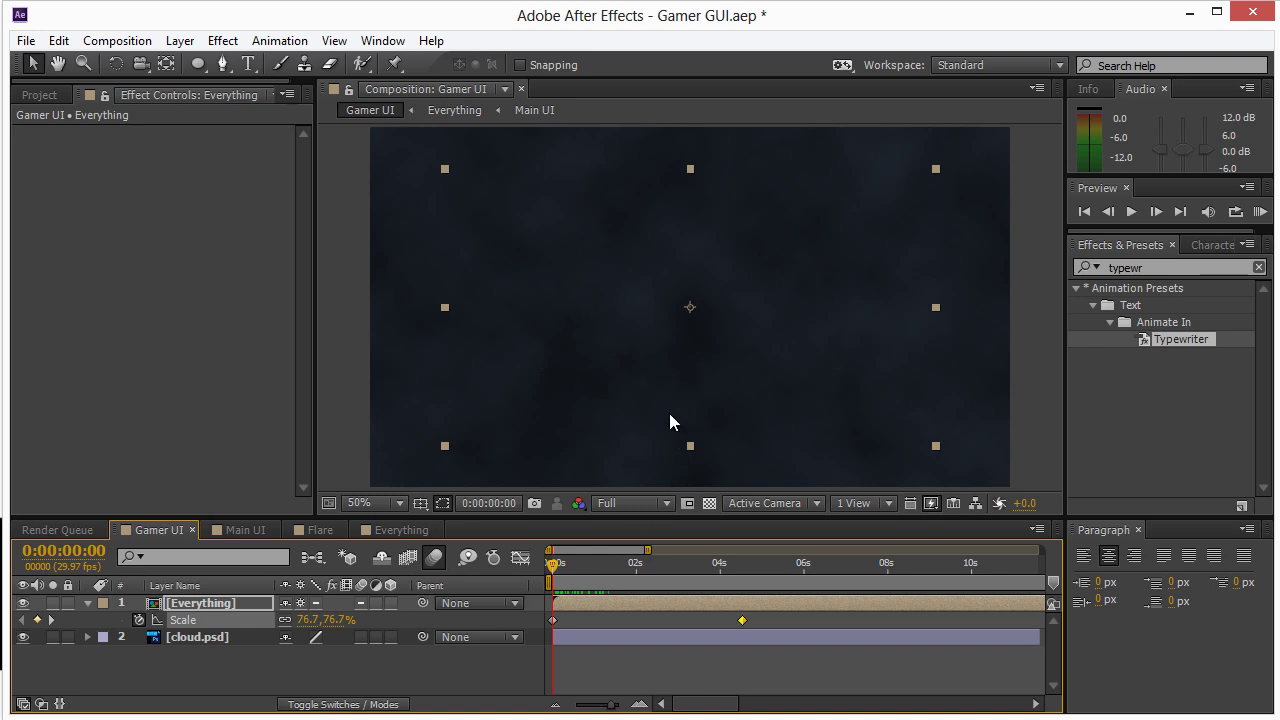
{"action": "key", "text": "space"}
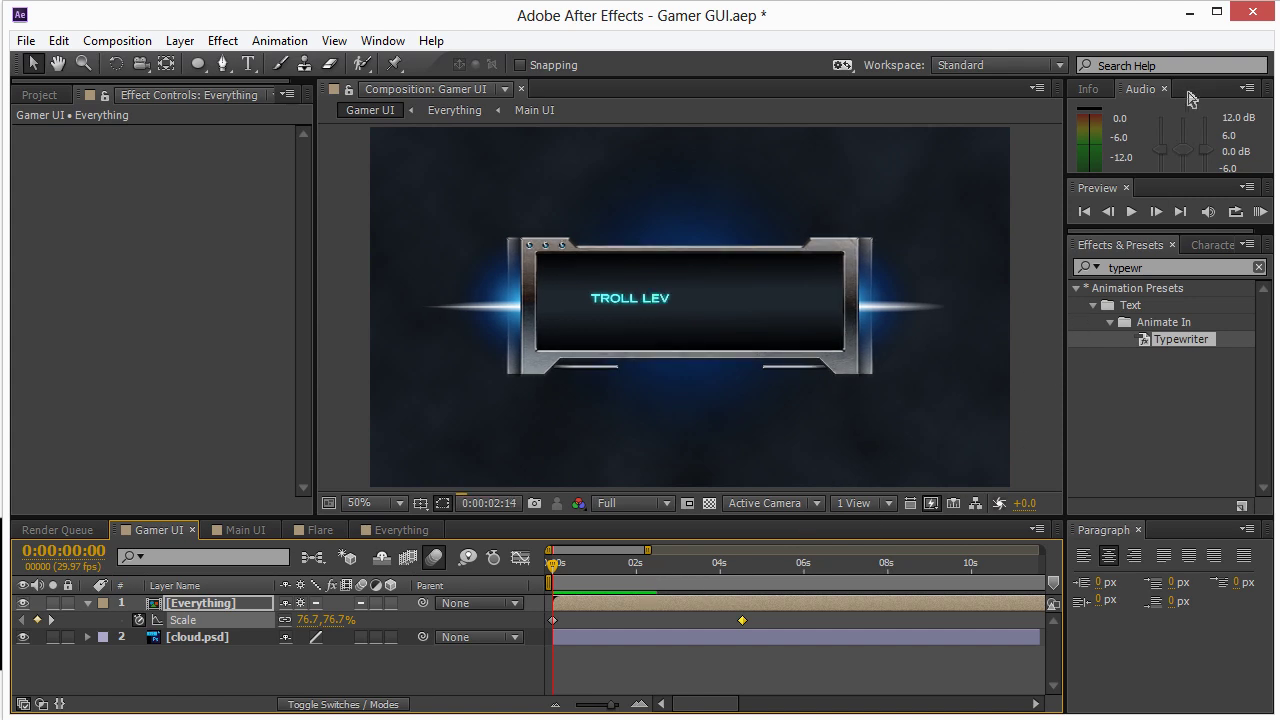
{"action": "key", "text": "ctrl+Down"}
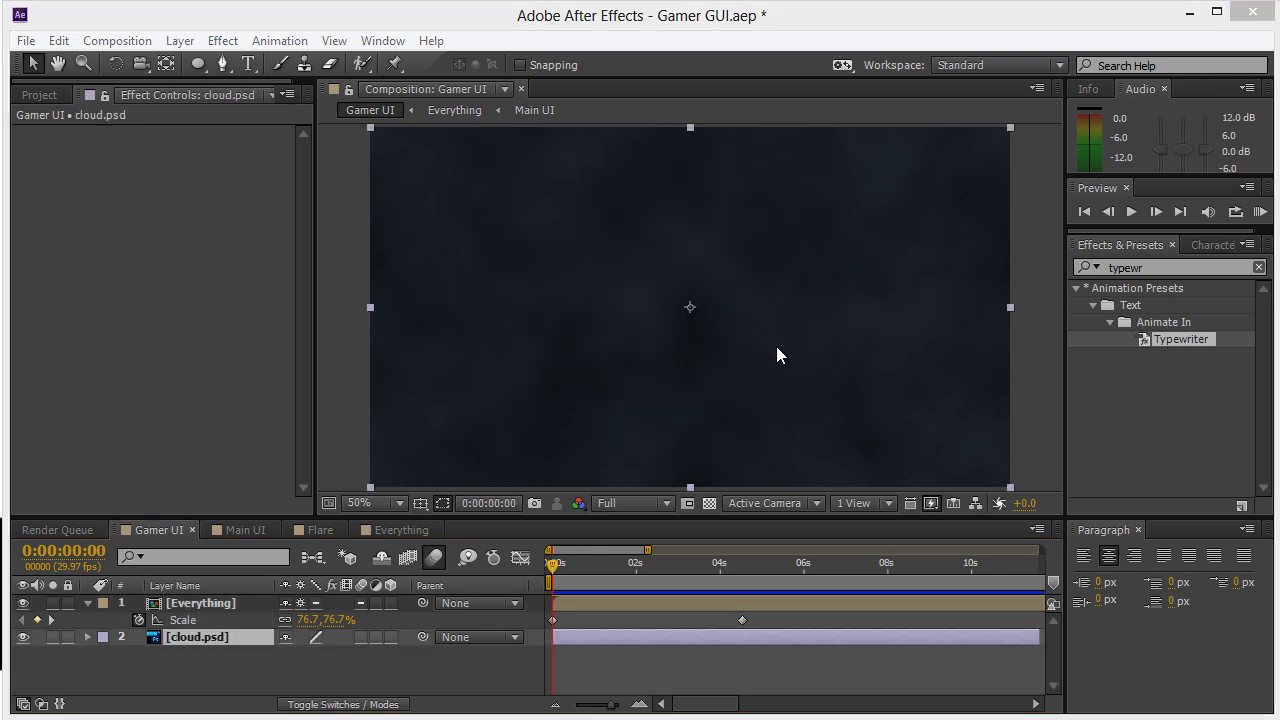
{"action": "left_click", "coordinate": [1044, 272]}
{"action": "key", "text": "KP_0"}
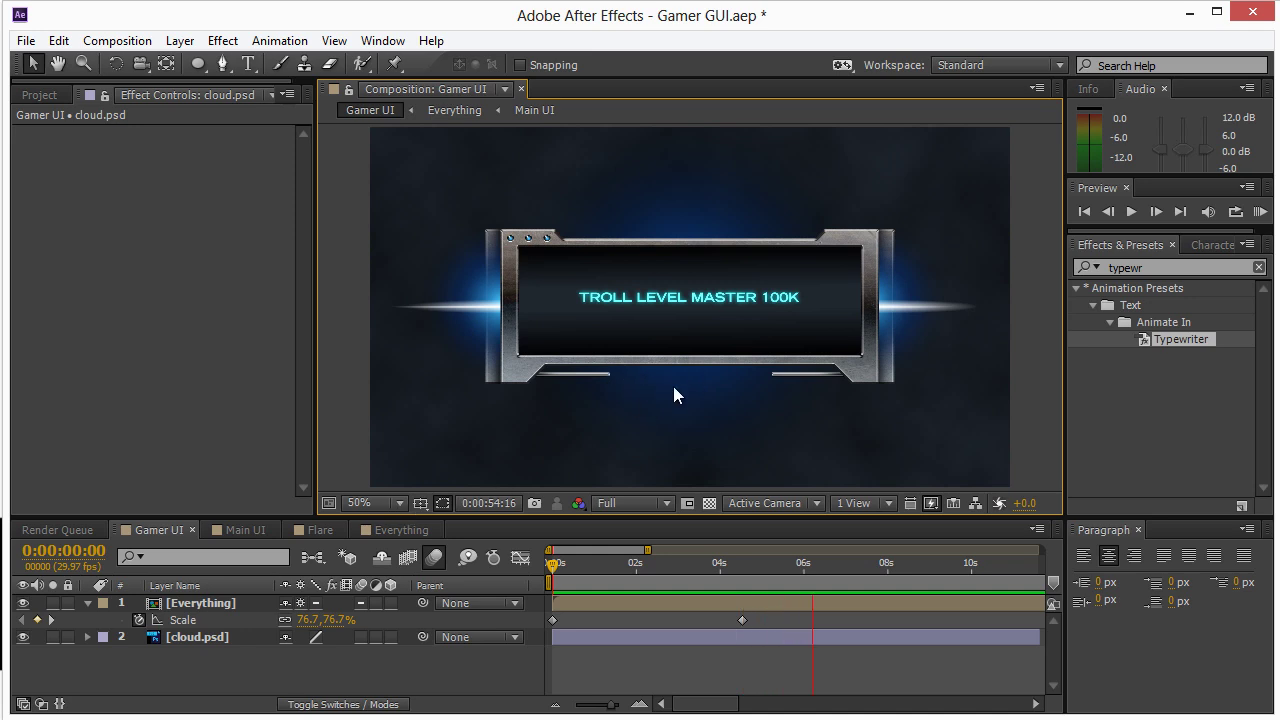
Step: Stop the preview and view the Everything composition at 100% magnification
{"action": "left_click", "coordinate": [637, 602]}
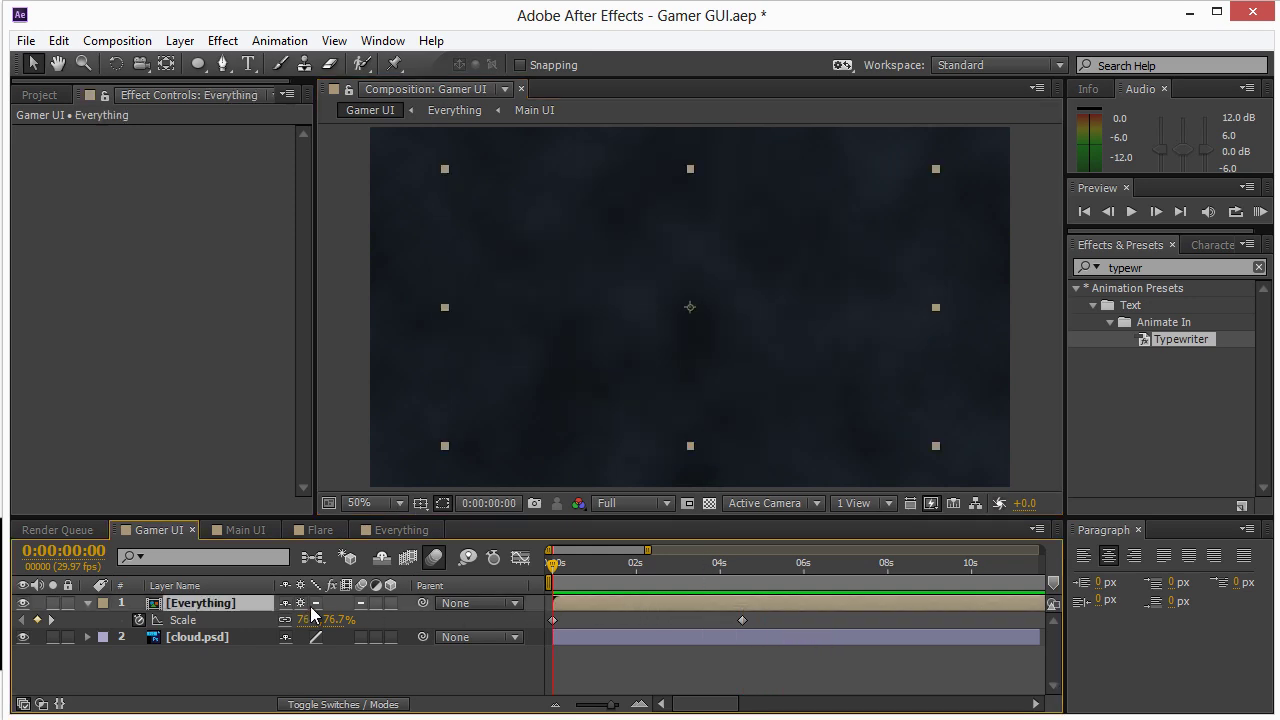
{"action": "left_click", "coordinate": [397, 530]}
{"action": "left_click_drag", "start_coordinate": [568, 575], "coordinate": [651, 575]}
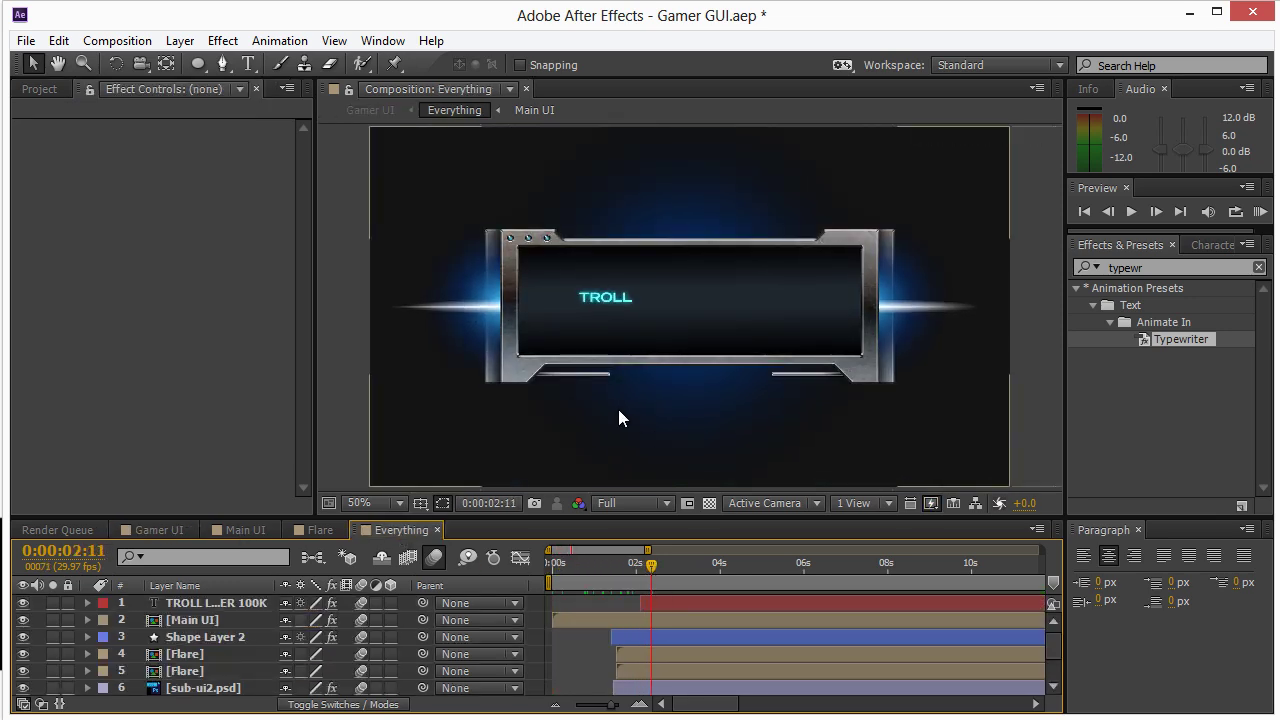
{"action": "left_click", "coordinate": [395, 504]}
{"action": "left_click", "coordinate": [376, 345]}
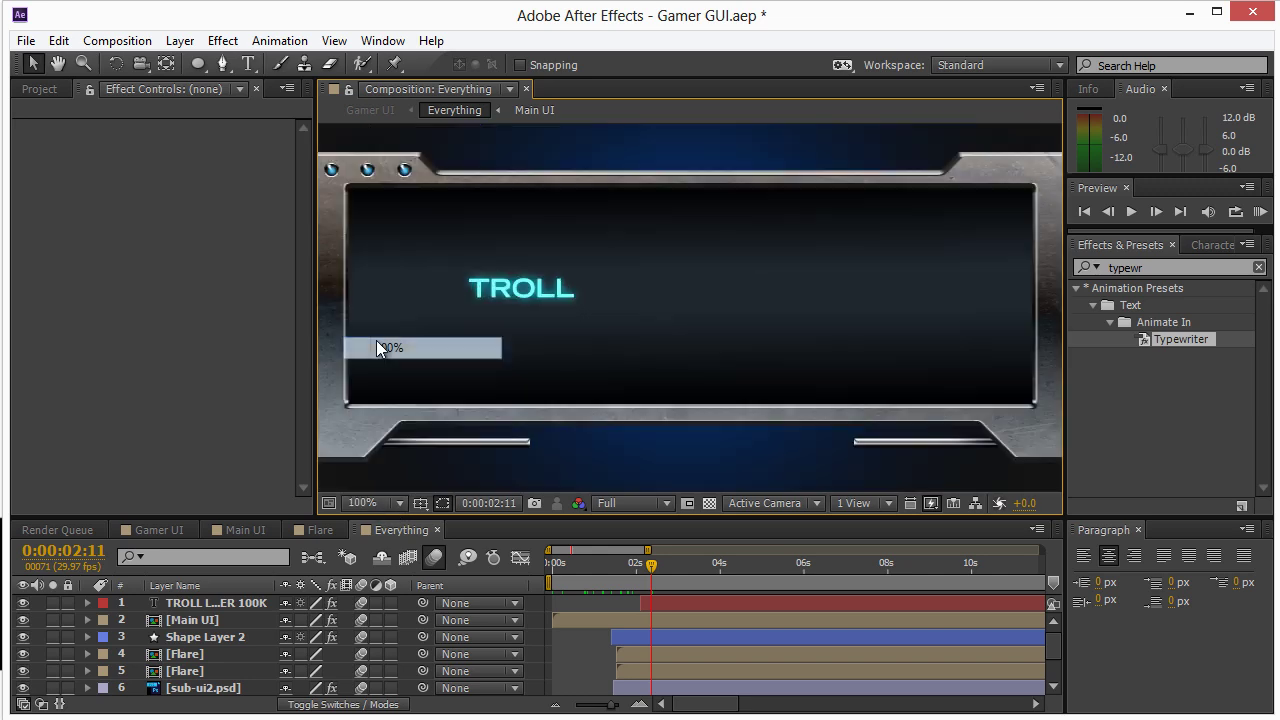
{"action": "left_click_drag", "start_coordinate": [671, 560], "coordinate": [710, 574]}
{"action": "scroll", "coordinate": [658, 633], "scroll_direction": "down", "scroll_amount": 3}
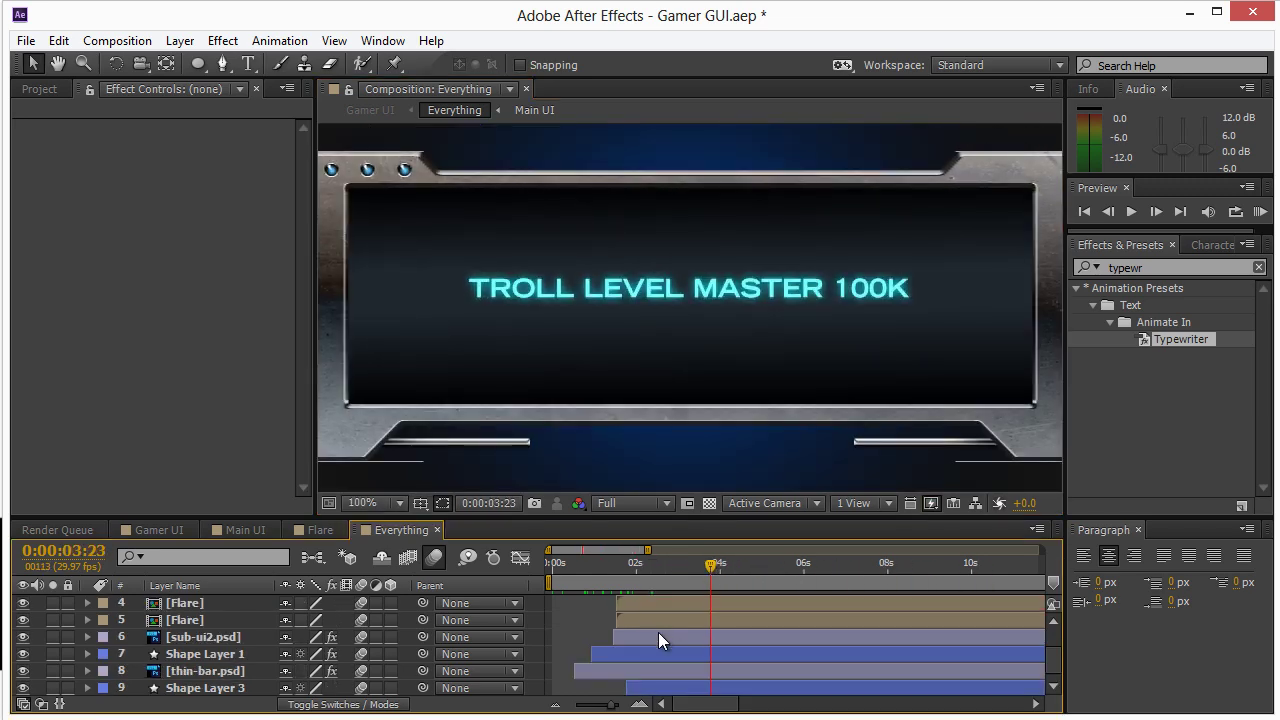
Step: Reveal Shape Layer 1's keyframed properties and compare it with the Main UI and sub-ui2.psd layers
{"action": "left_click", "coordinate": [220, 652]}
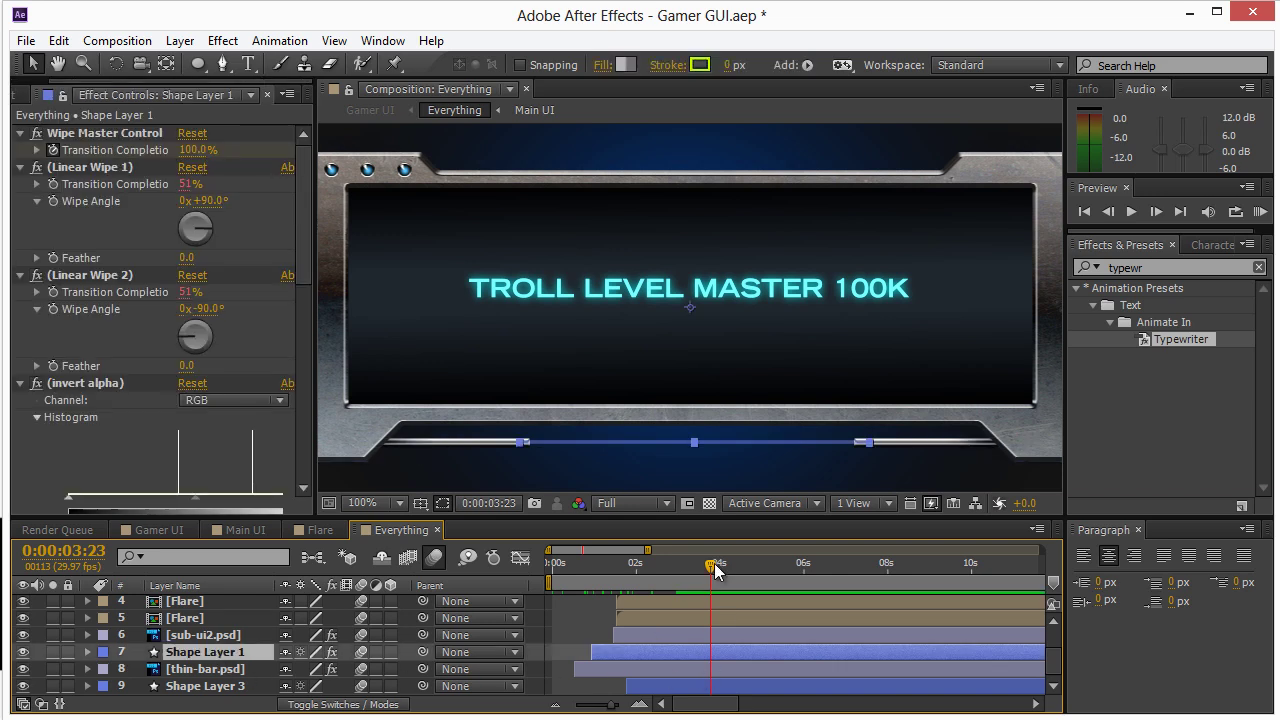
{"action": "left_click_drag", "start_coordinate": [715, 573], "coordinate": [612, 630]}
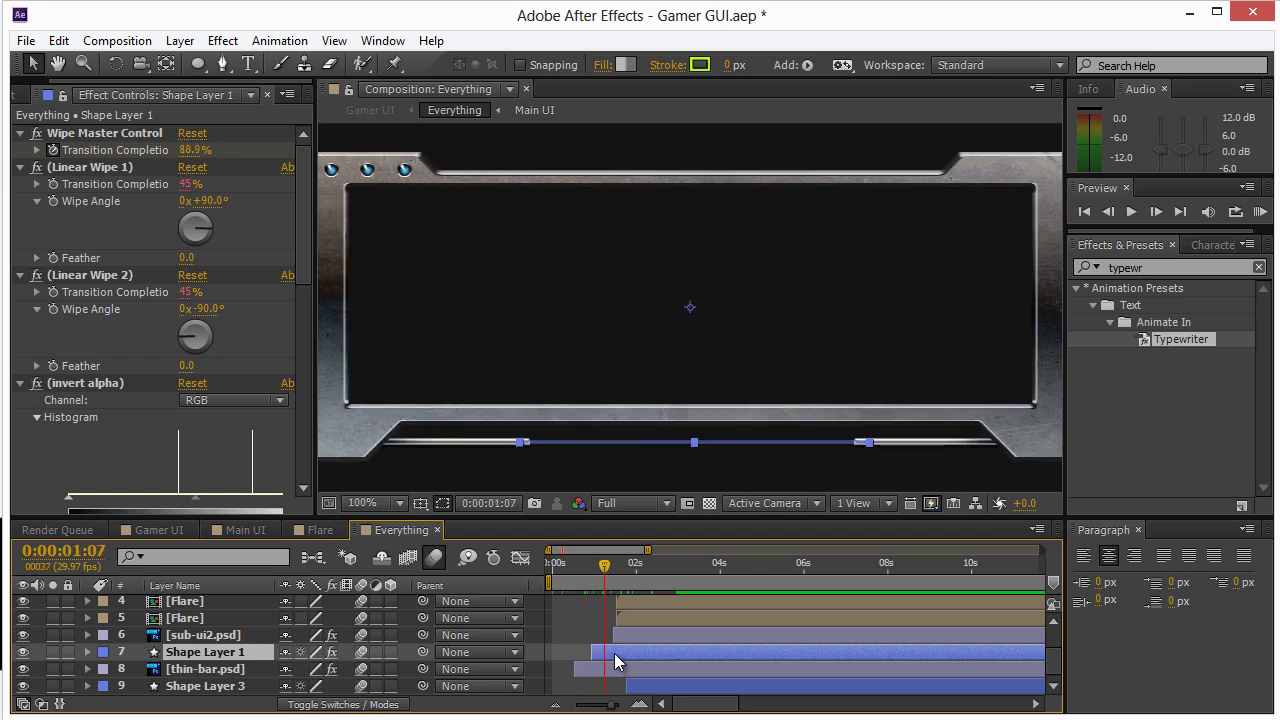
{"action": "key", "text": "u"}
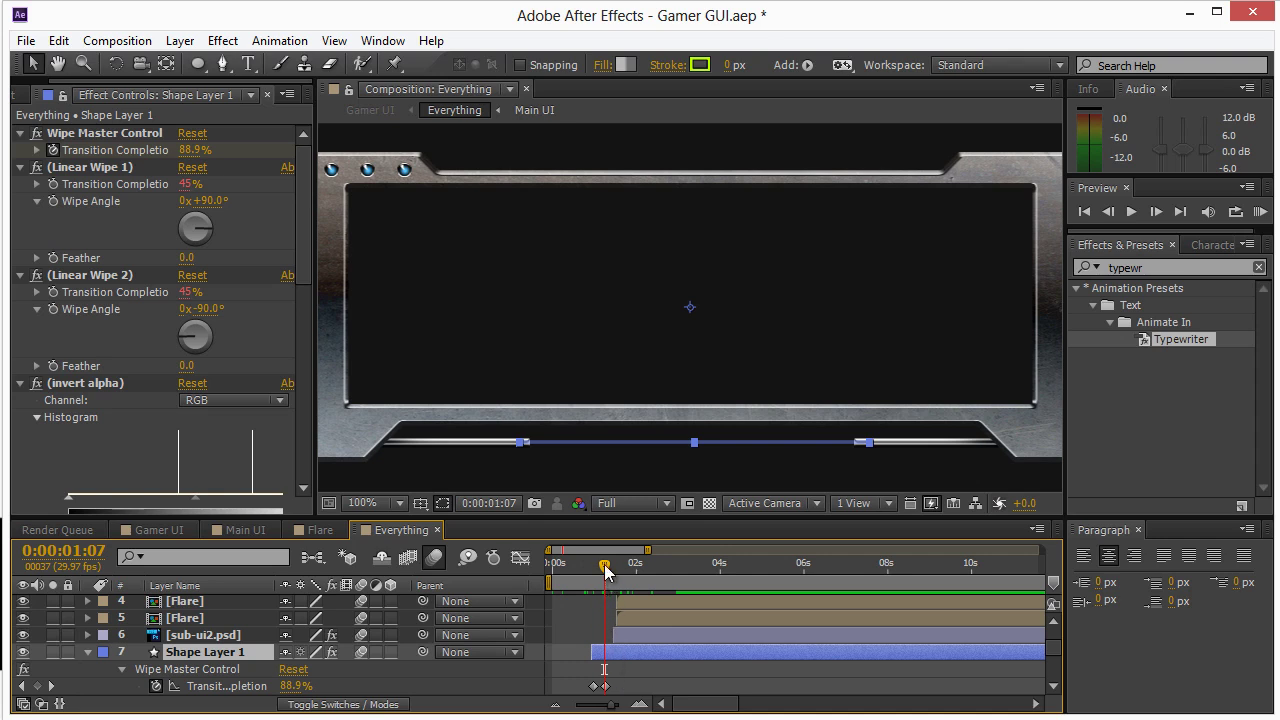
{"action": "left_click_drag", "start_coordinate": [605, 570], "coordinate": [609, 568]}
{"action": "left_click", "coordinate": [1101, 449]}
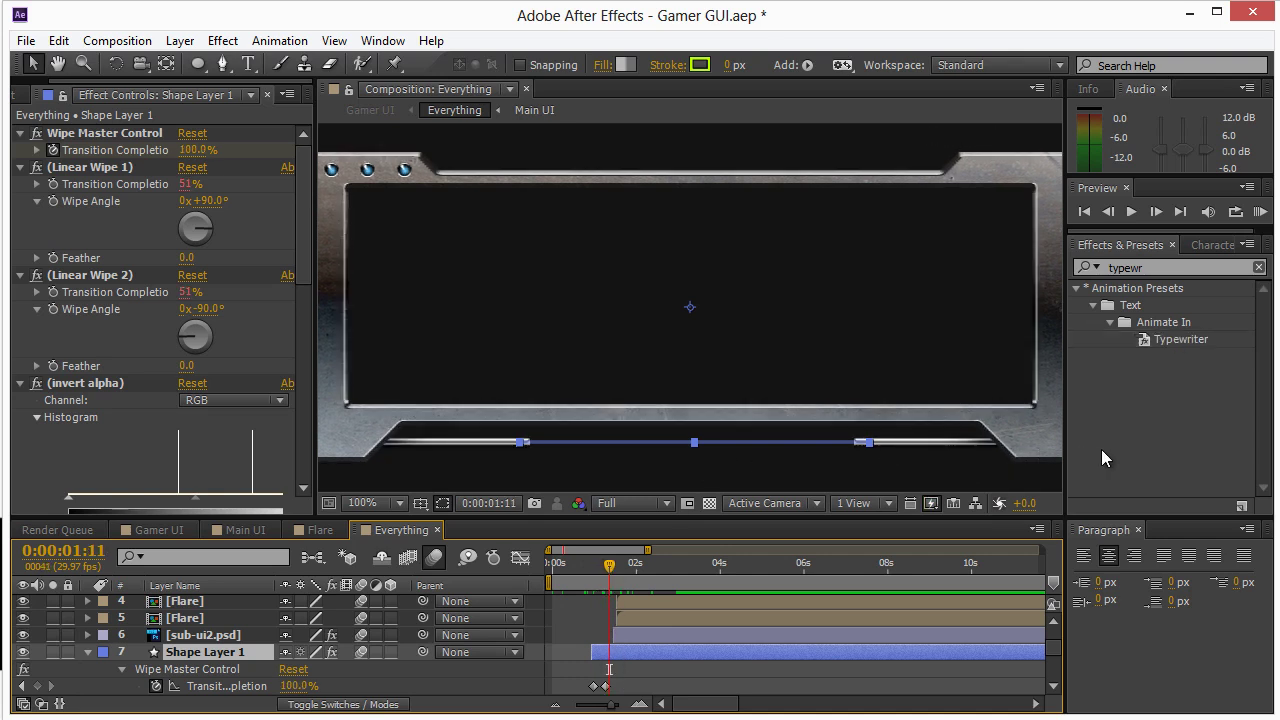
{"action": "left_click", "coordinate": [1031, 472]}
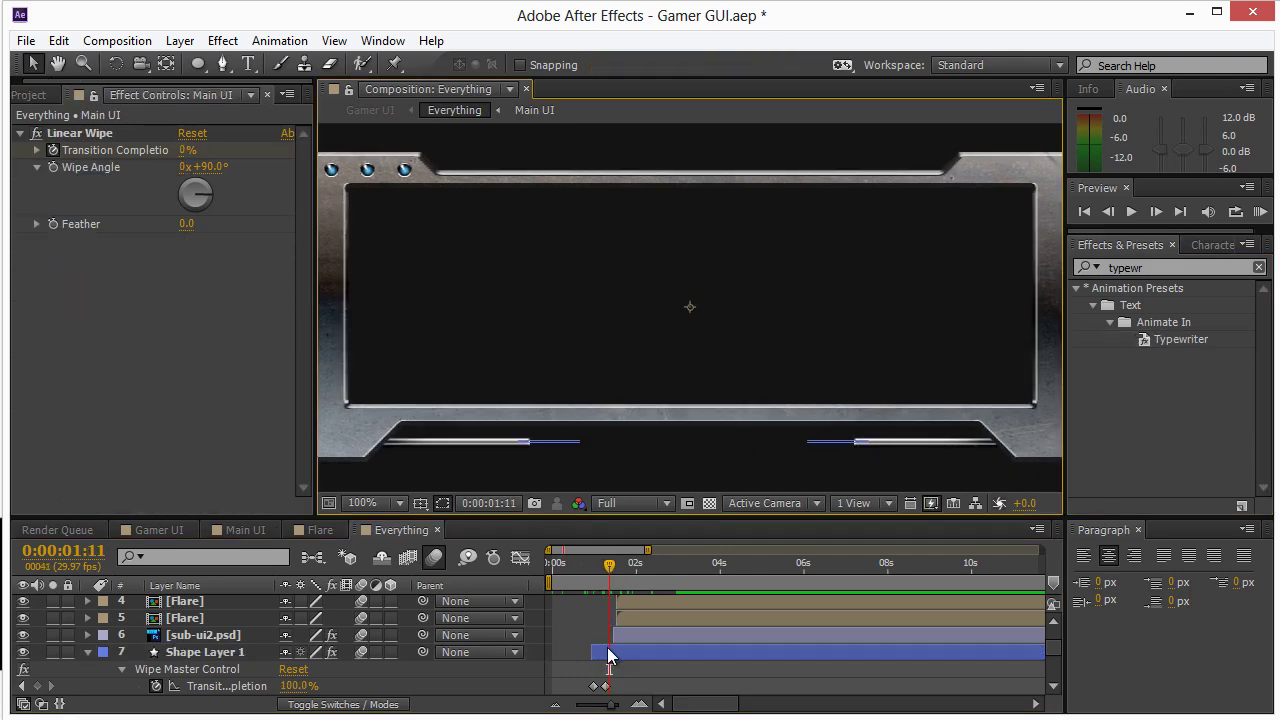
{"action": "left_click", "coordinate": [603, 655]}
{"action": "left_click", "coordinate": [632, 639]}
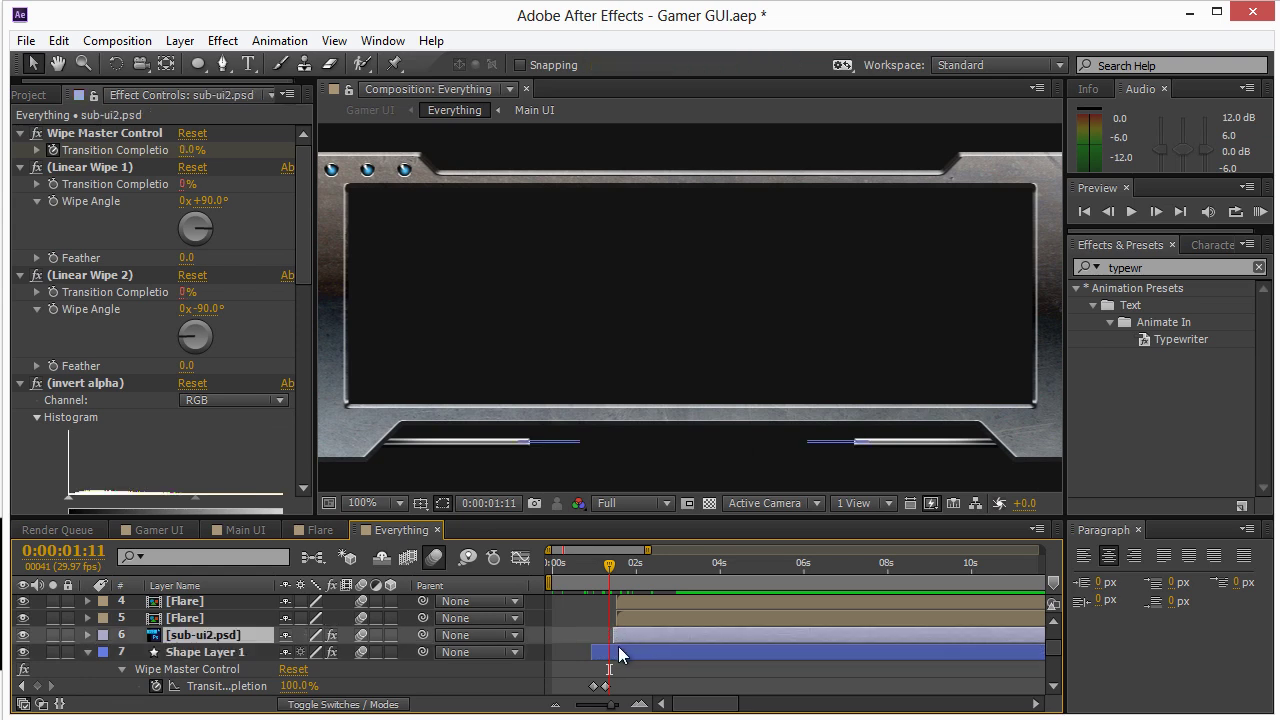
{"action": "left_click", "coordinate": [612, 655]}
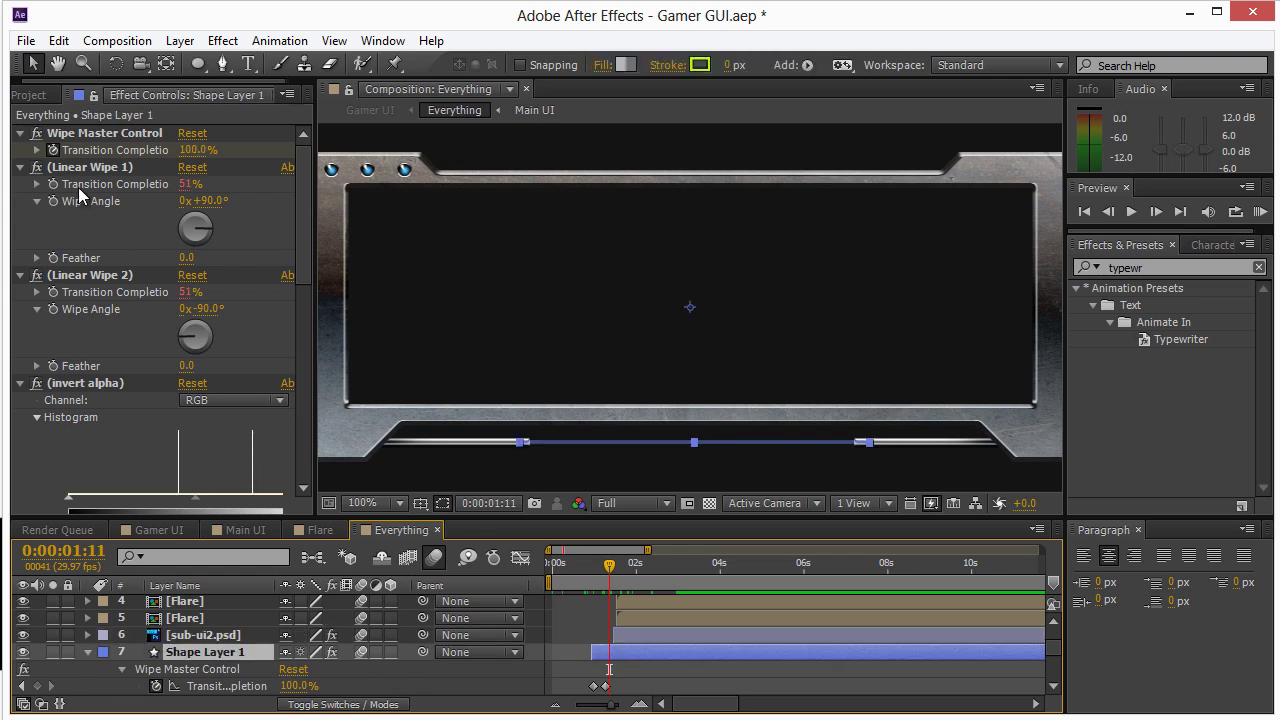
Step: Delete the Wipe Master Control and clean-up-edges effects from Shape Layer 1
{"action": "left_click", "coordinate": [85, 135]}
{"action": "scroll", "coordinate": [100, 320], "scroll_direction": "down", "scroll_amount": 4}
{"action": "scroll", "coordinate": [100, 338], "scroll_direction": "down", "scroll_amount": 6}
{"action": "scroll", "coordinate": [105, 336], "scroll_direction": "up", "scroll_amount": 6}
{"action": "scroll", "coordinate": [80, 315], "scroll_direction": "down", "scroll_amount": 8}
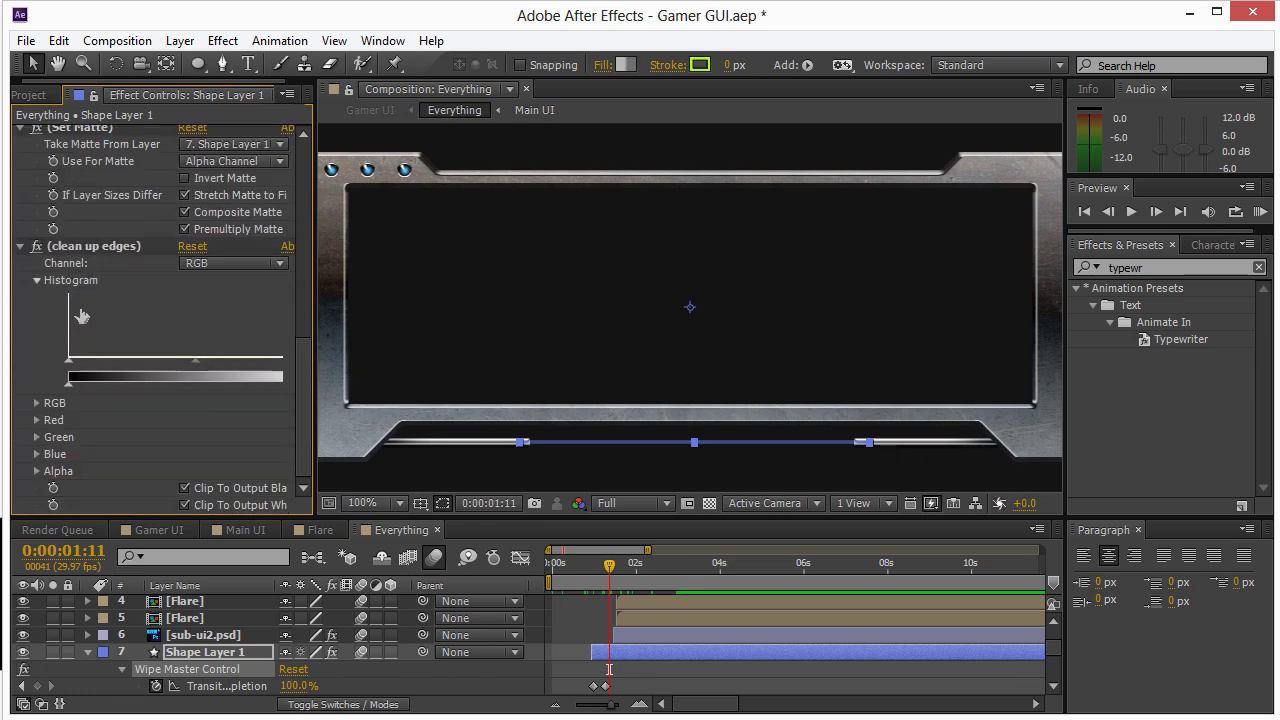
{"action": "scroll", "coordinate": [82, 316], "scroll_direction": "up", "scroll_amount": 10}
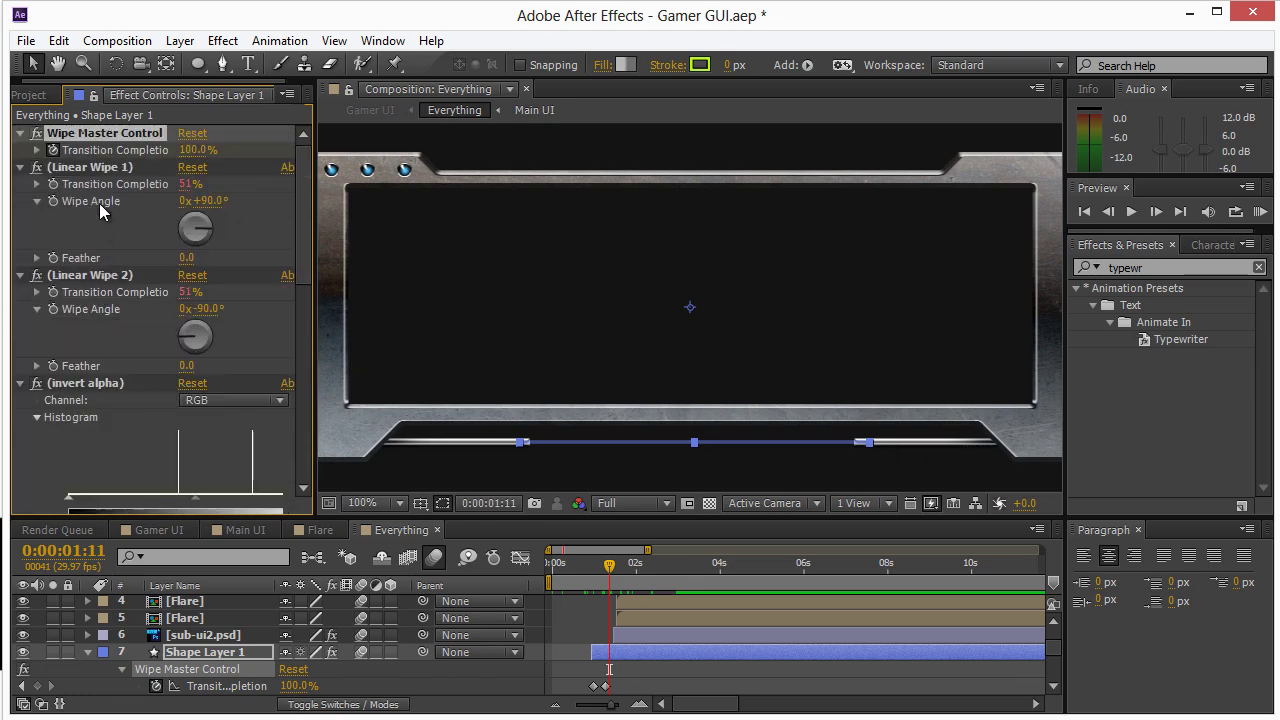
{"action": "scroll", "coordinate": [115, 352], "scroll_direction": "down", "scroll_amount": 10}
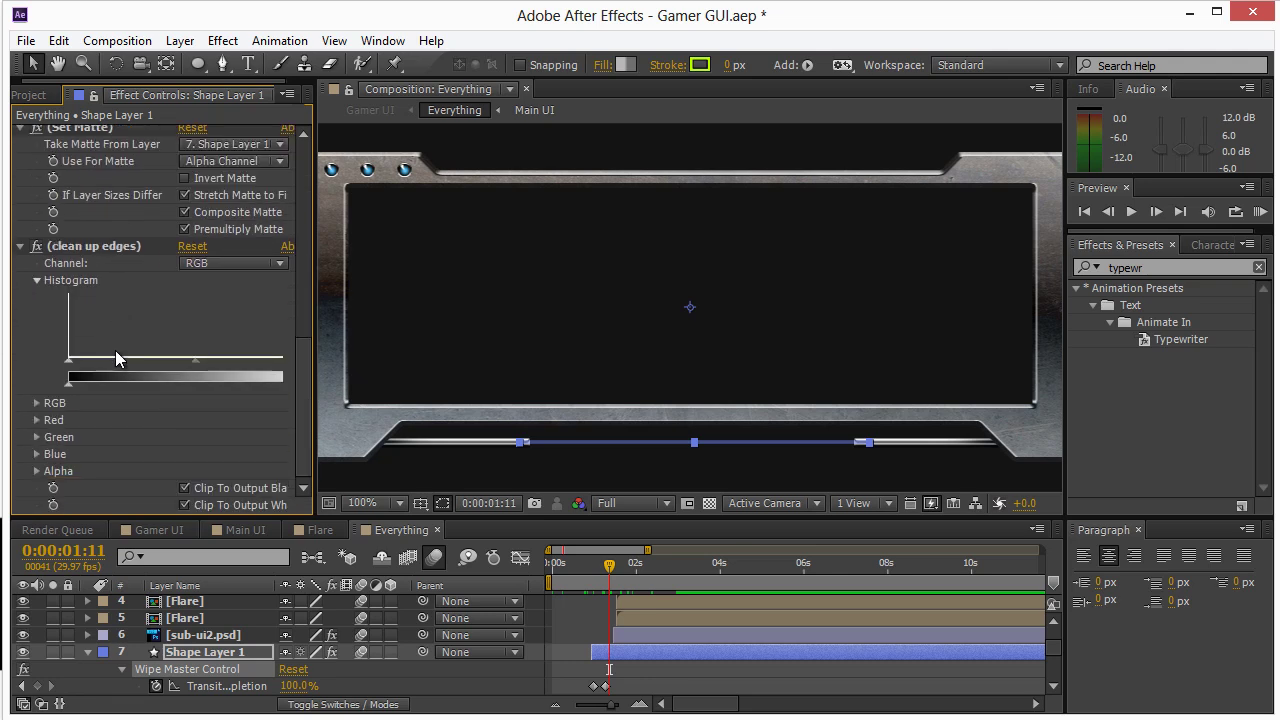
{"action": "left_click", "coordinate": [95, 246]}
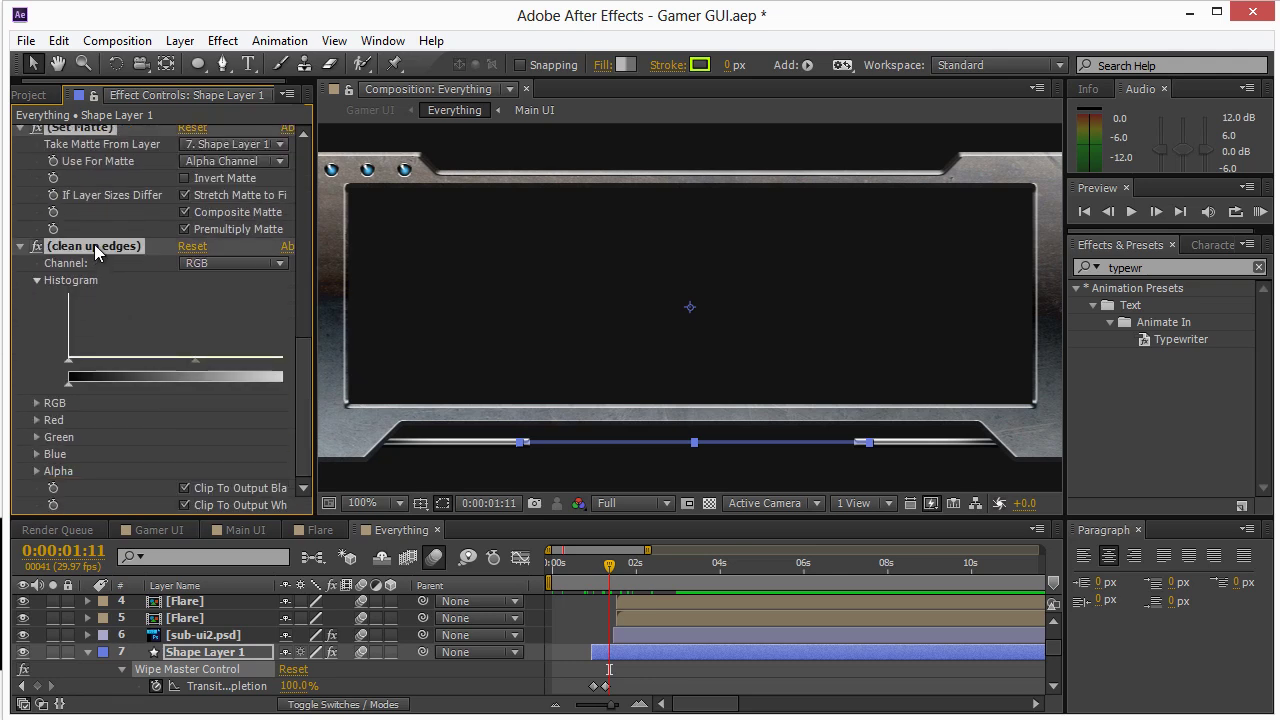
{"action": "key", "text": "Delete"}
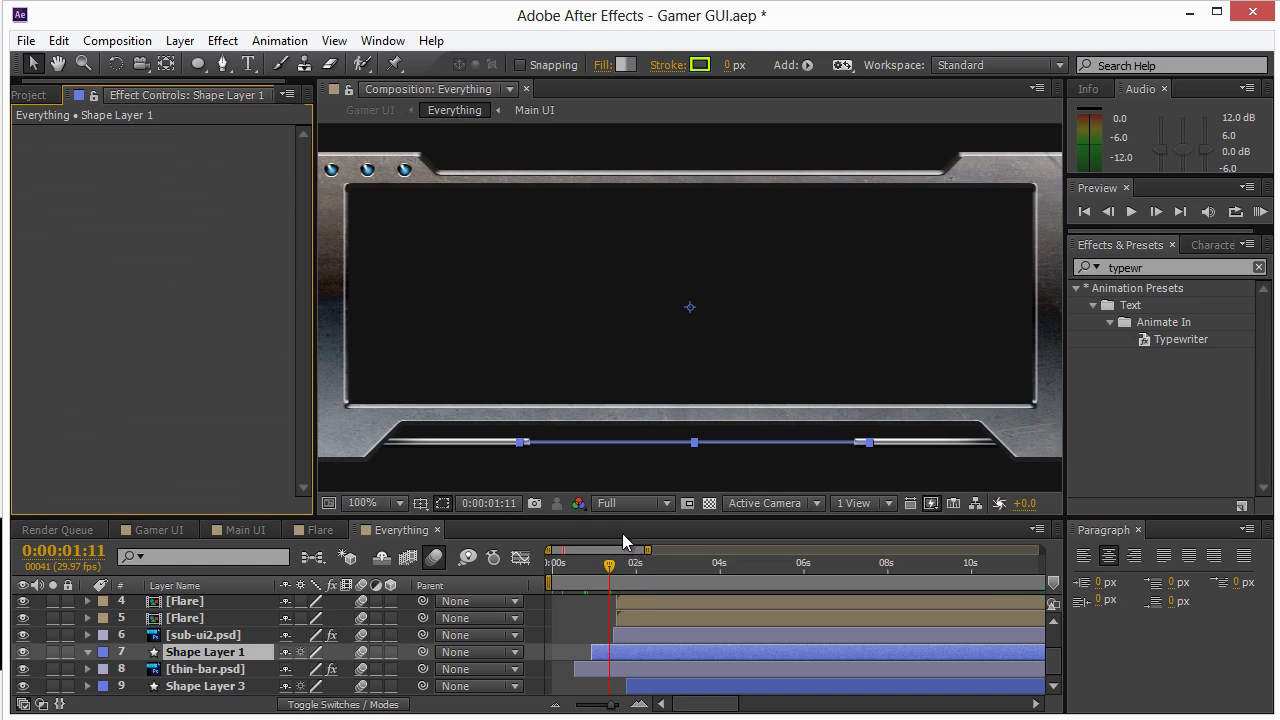
Step: Reveal Shape Layer 2's keyframed Transition Completion and select its keyframe
{"action": "left_click", "coordinate": [954, 472]}
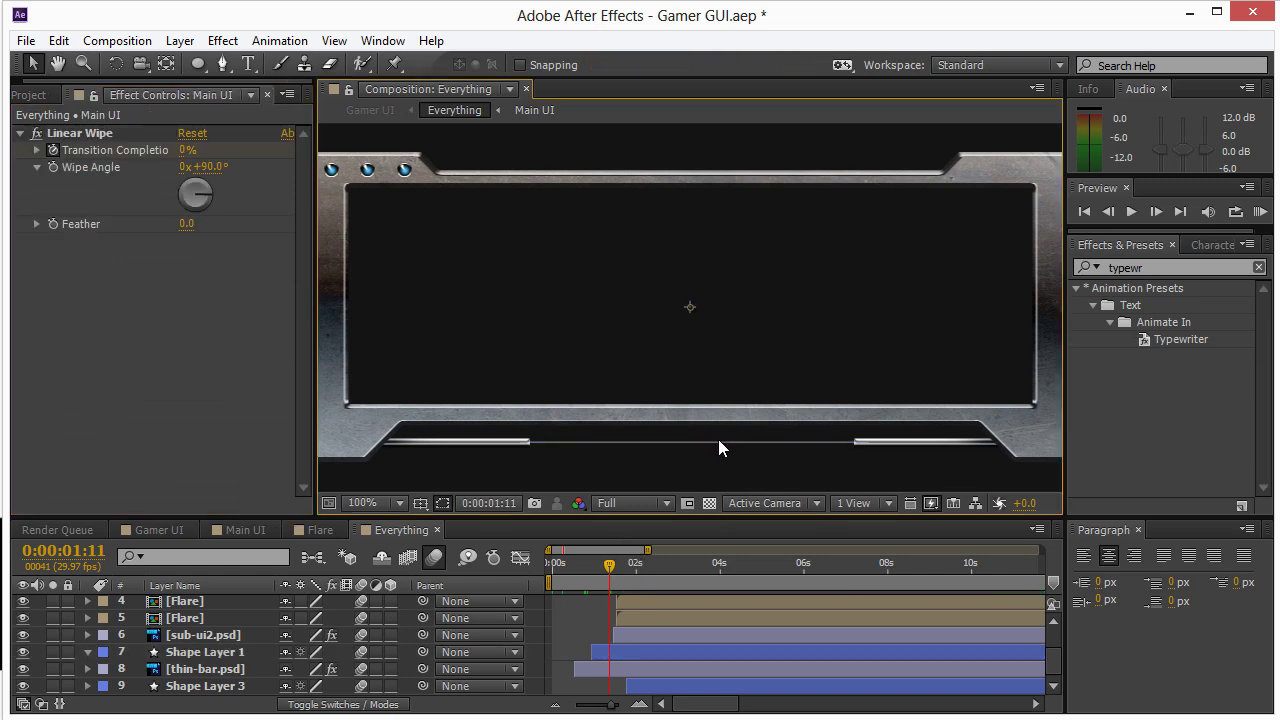
{"action": "left_click", "coordinate": [609, 652]}
{"action": "mouse_move", "coordinate": [609, 565]}
{"action": "left_mouse_down"}
{"action": "mouse_move", "coordinate": [595, 568]}
{"action": "mouse_move", "coordinate": [640, 568]}
{"action": "mouse_move", "coordinate": [617, 568]}
{"action": "left_mouse_up"}
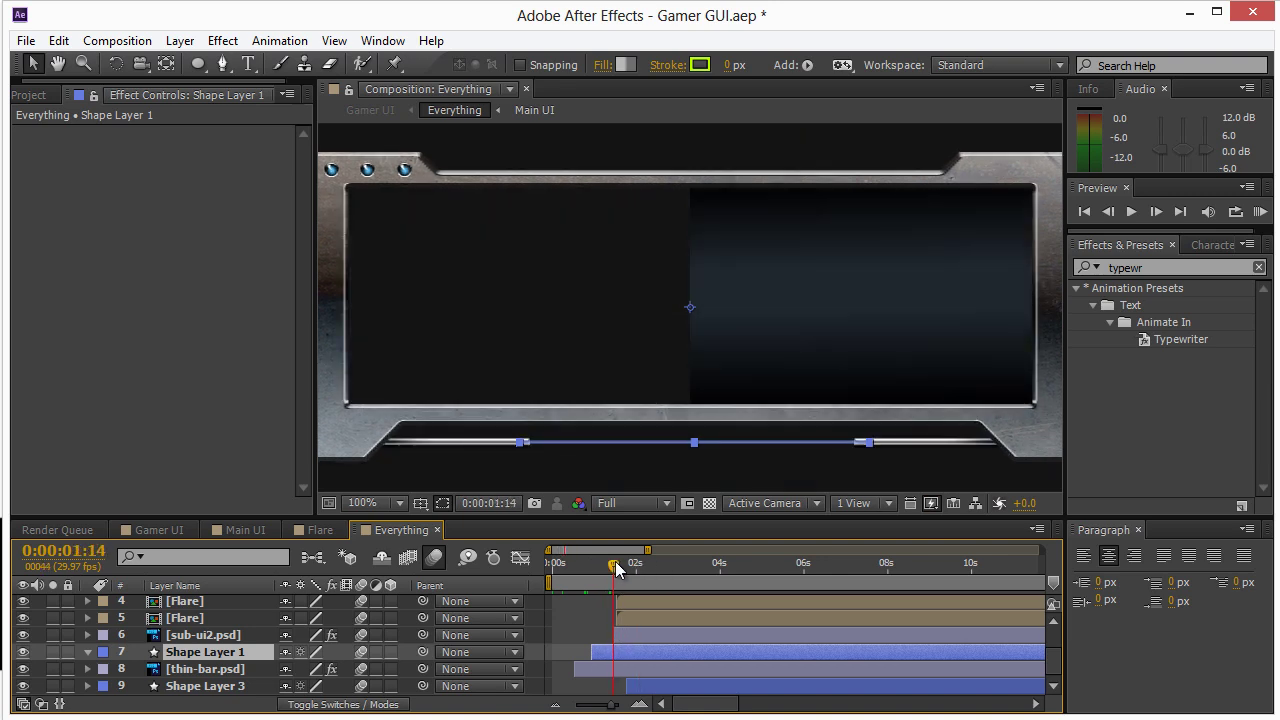
{"action": "left_click", "coordinate": [764, 307]}
{"action": "scroll", "coordinate": [434, 622], "scroll_direction": "up", "scroll_amount": 2}
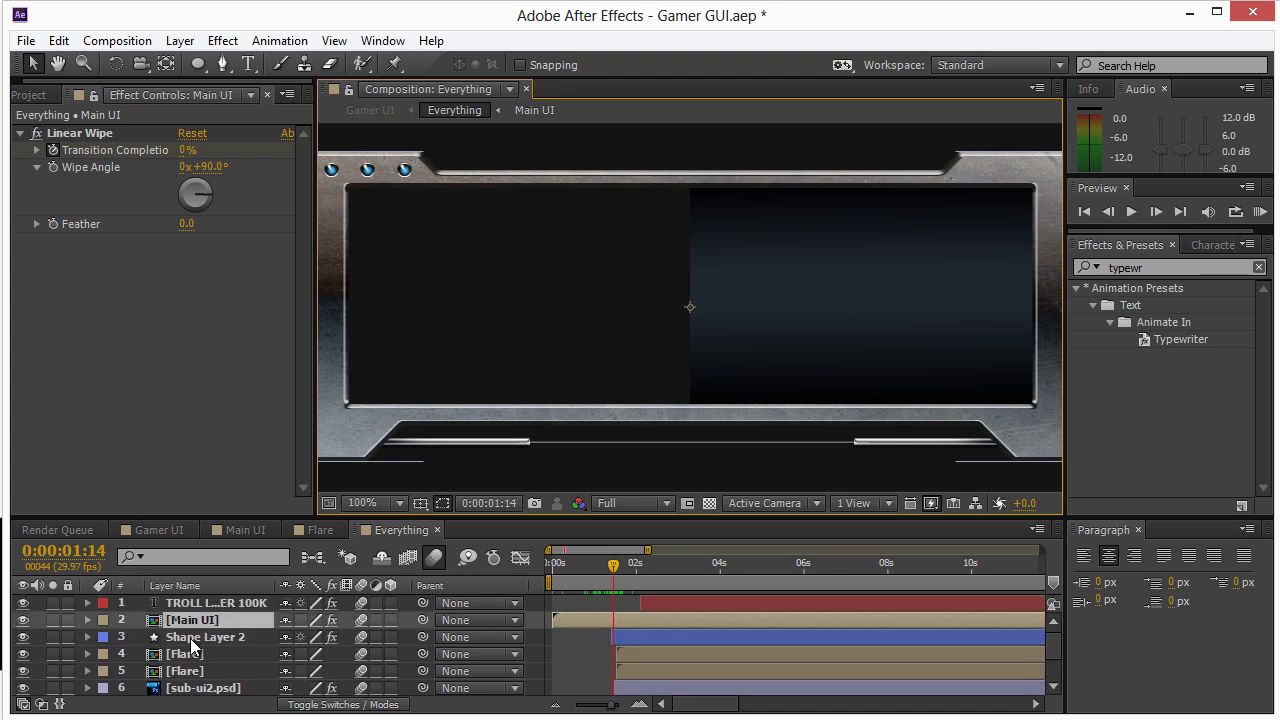
{"action": "left_click", "coordinate": [202, 637]}
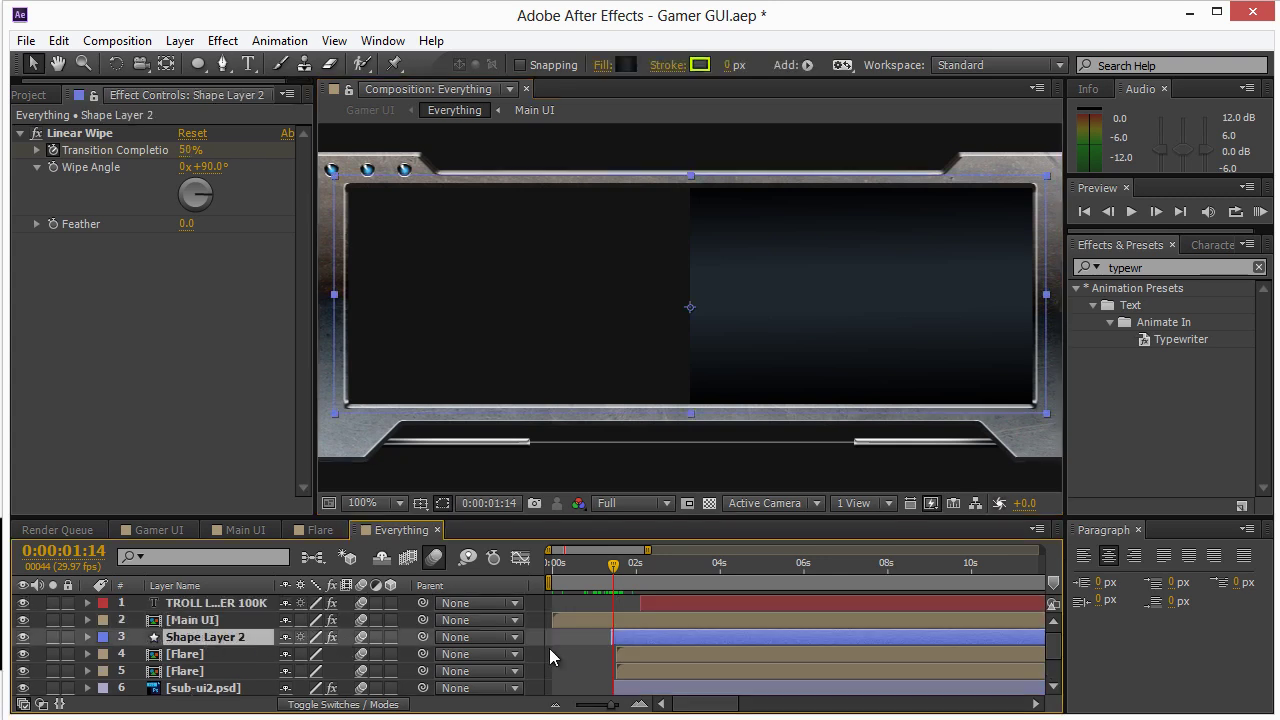
{"action": "key", "text": "u"}
{"action": "left_click", "coordinate": [614, 671]}
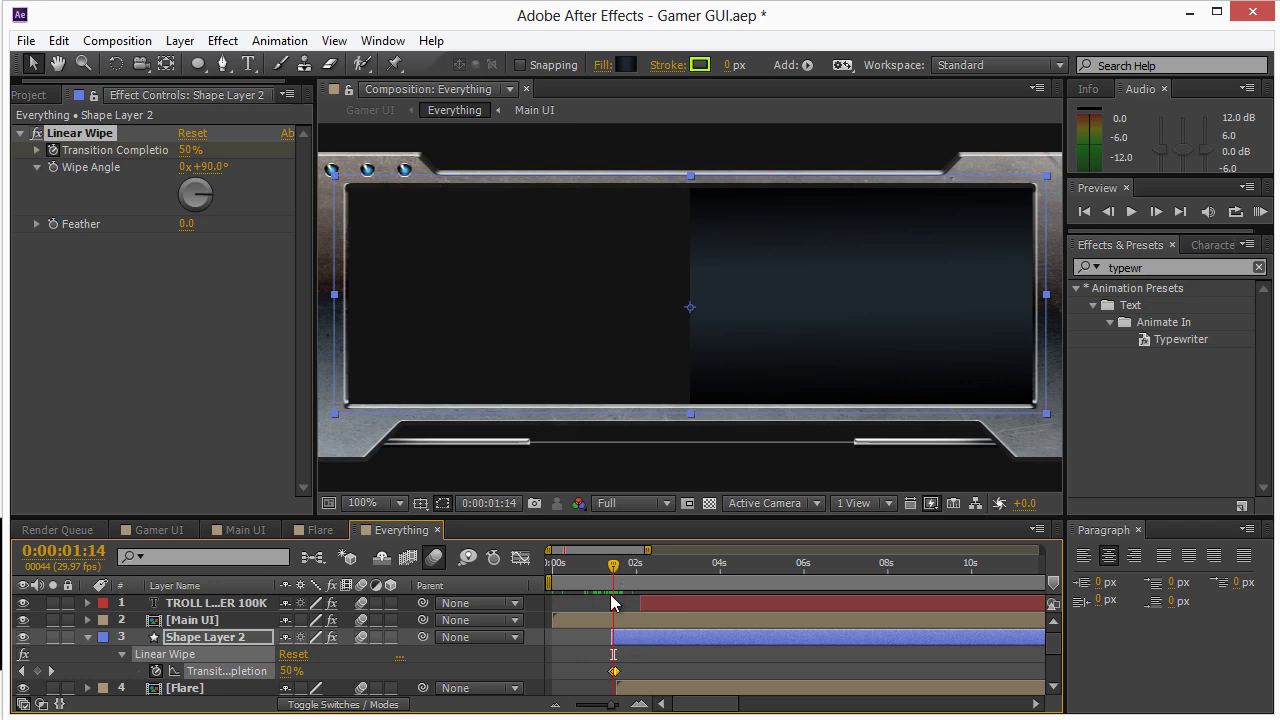
Step: Check the wipe effects on sub-ui2.psd at 0:00:01:19
{"action": "scroll", "coordinate": [632, 654], "scroll_direction": "down", "scroll_amount": 1}
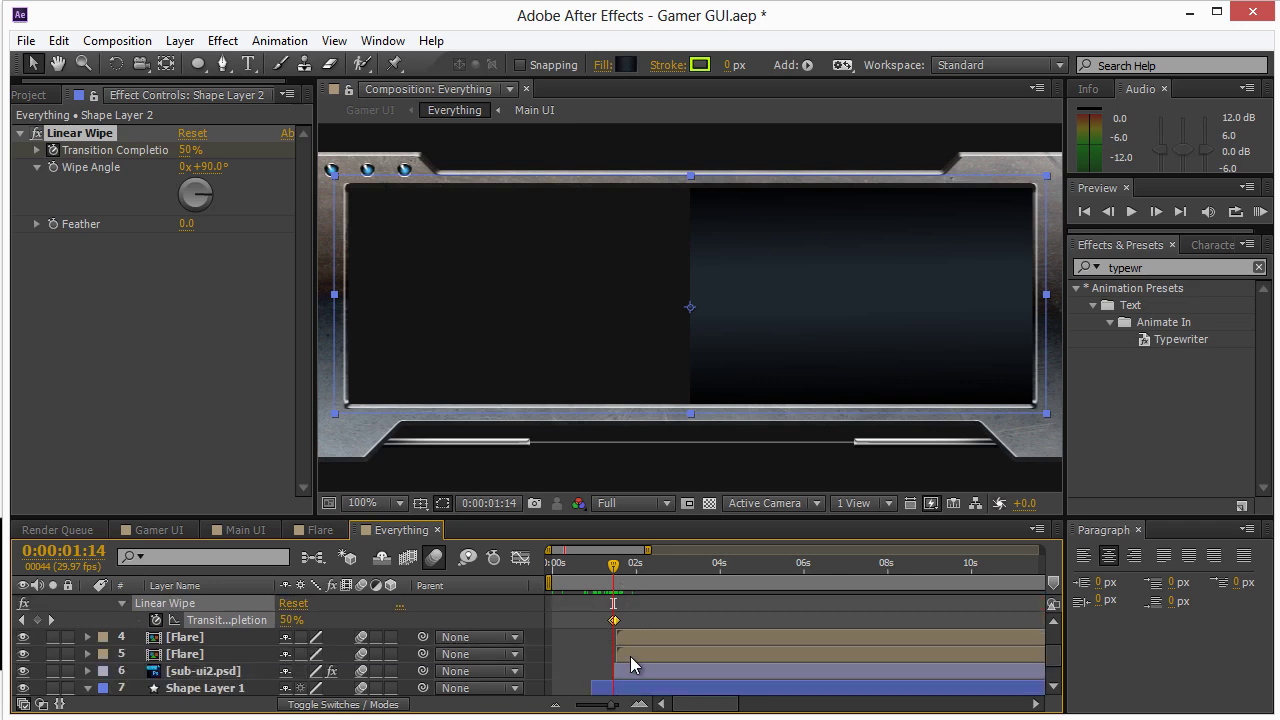
{"action": "scroll", "coordinate": [630, 670], "scroll_direction": "down", "scroll_amount": 1}
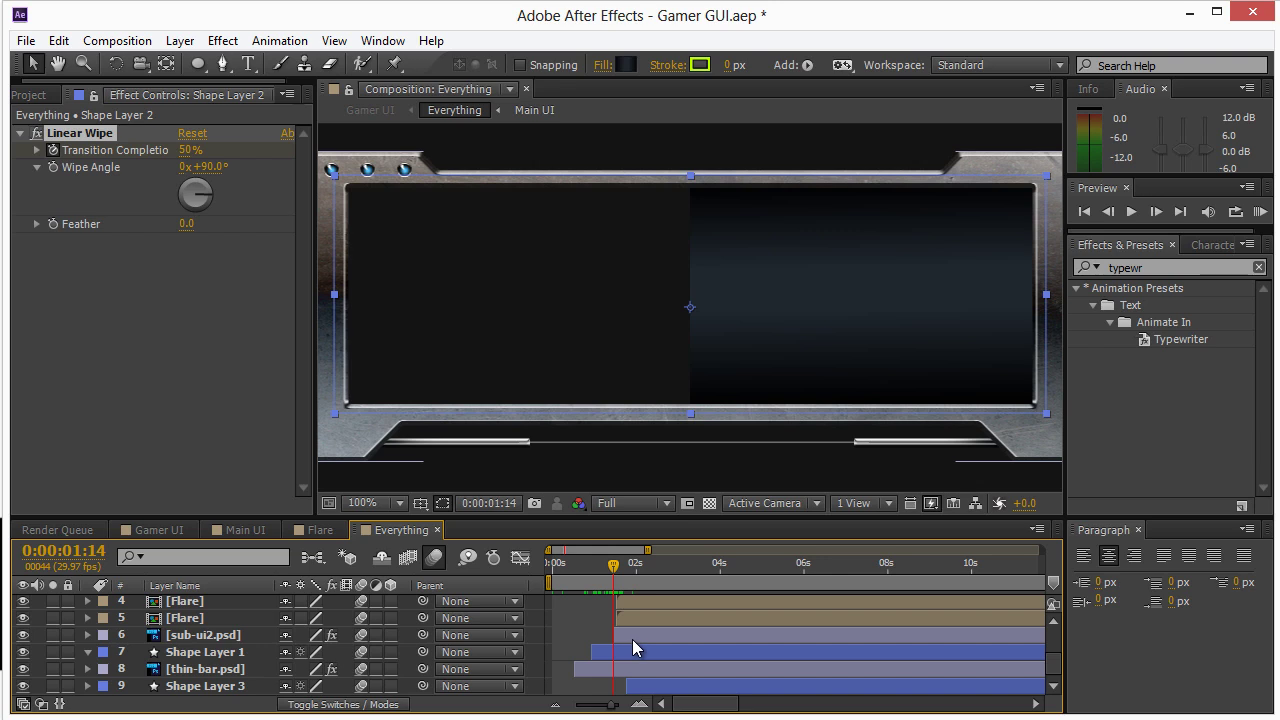
{"action": "left_click", "coordinate": [633, 636]}
{"action": "left_click_drag", "start_coordinate": [615, 565], "coordinate": [621, 566]}
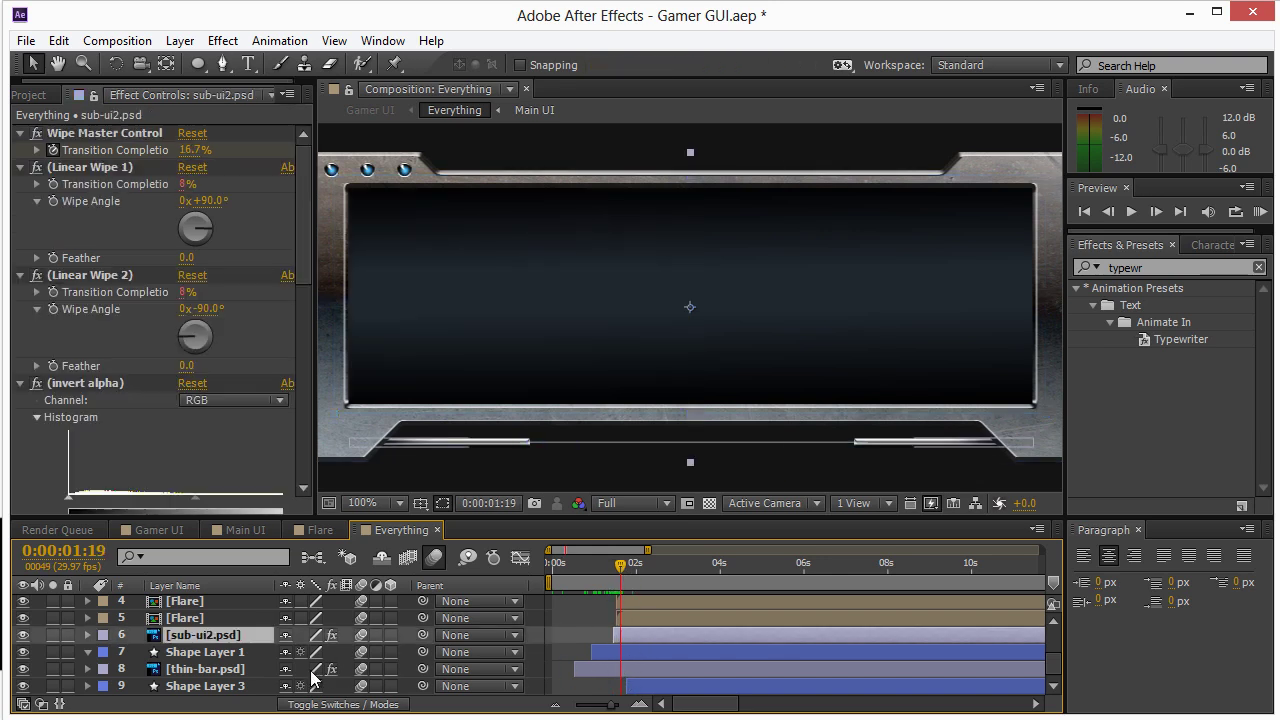
{"action": "left_click", "coordinate": [235, 686]}
Step: Paste the Linear Wipe onto Shape Layer 1 and preview its Transition Completion wipe in the first second
{"action": "left_click", "coordinate": [613, 656]}
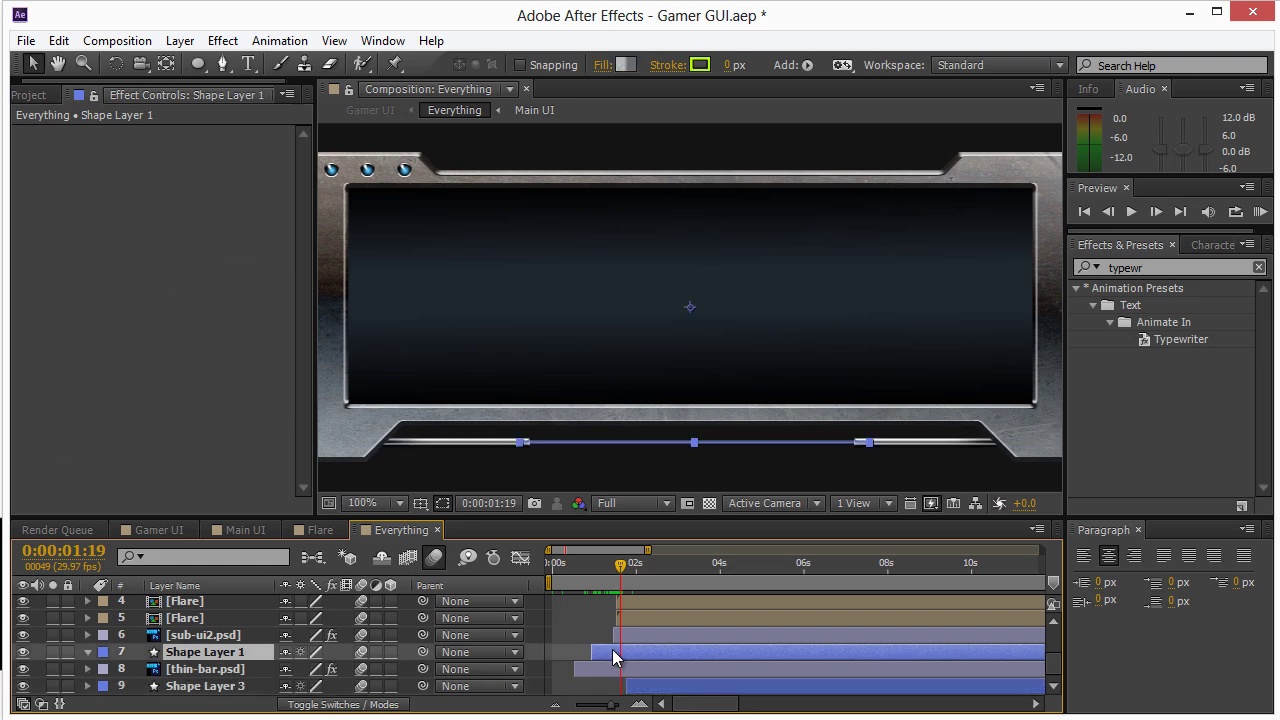
{"action": "left_click_drag", "start_coordinate": [621, 566], "coordinate": [592, 568]}
{"action": "key", "text": "ctrl+v"}
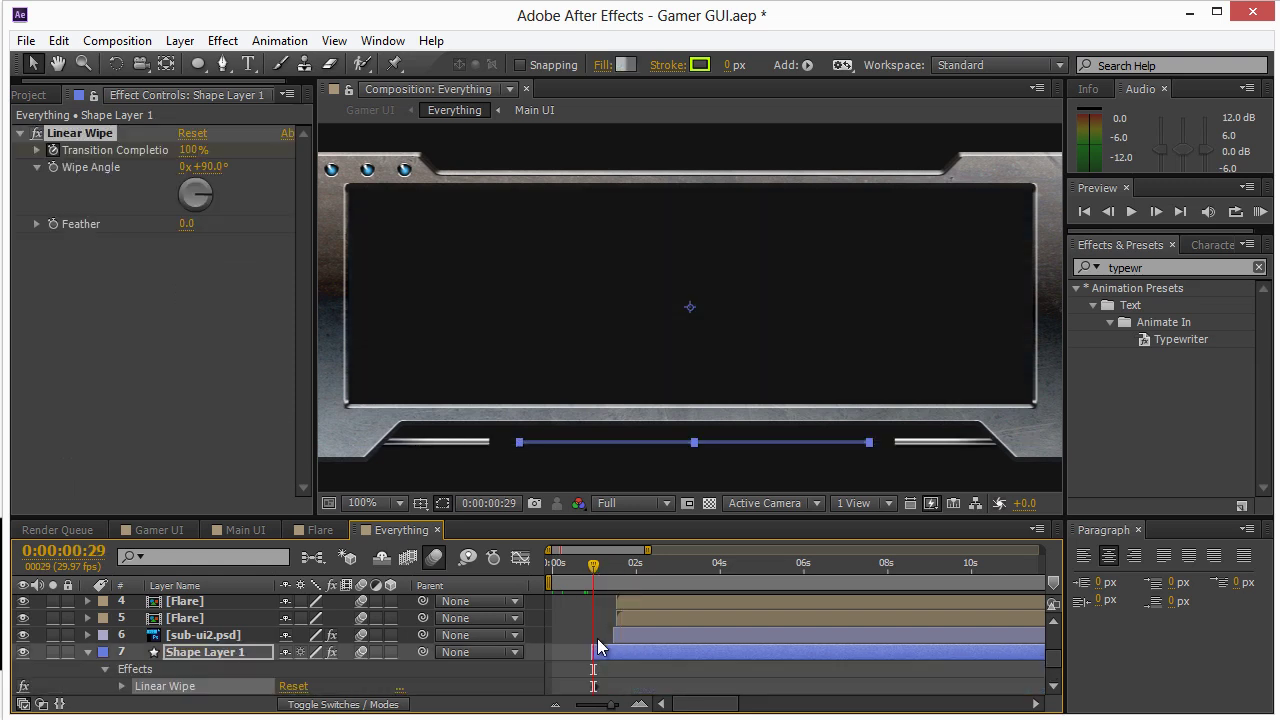
{"action": "key", "text": "u"}
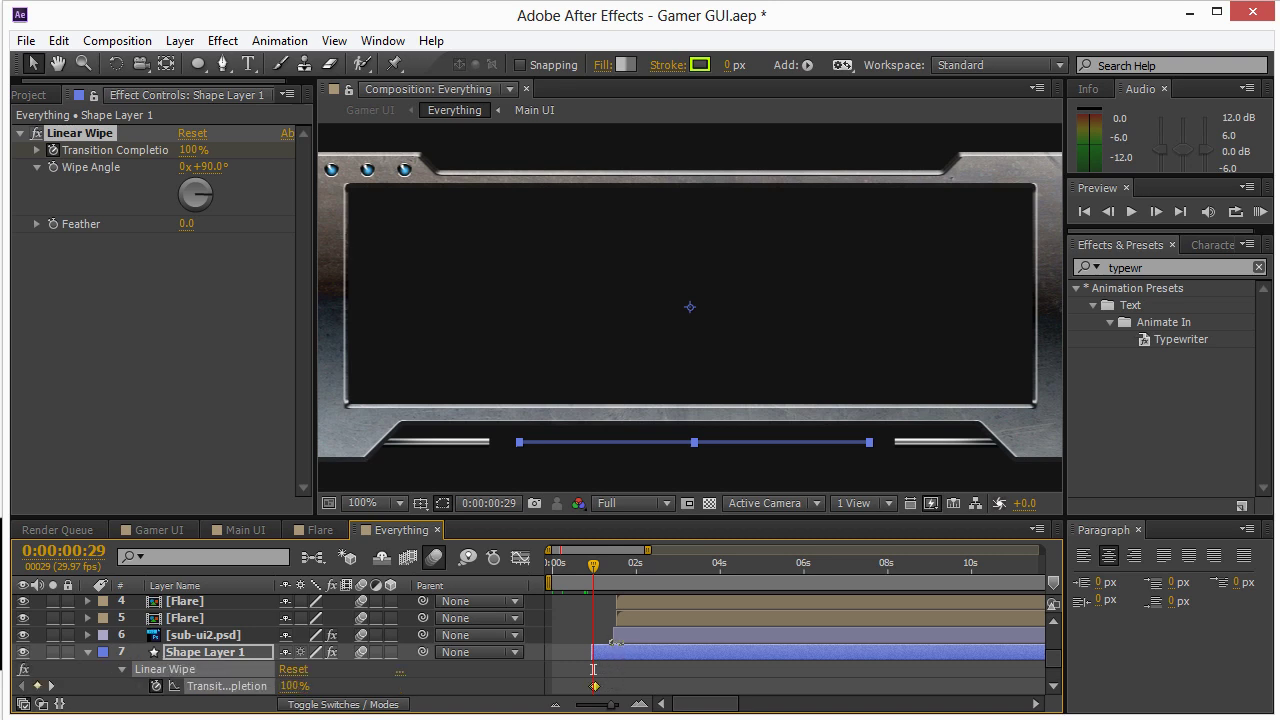
{"action": "left_click", "coordinate": [593, 690]}
{"action": "left_click", "coordinate": [594, 686]}
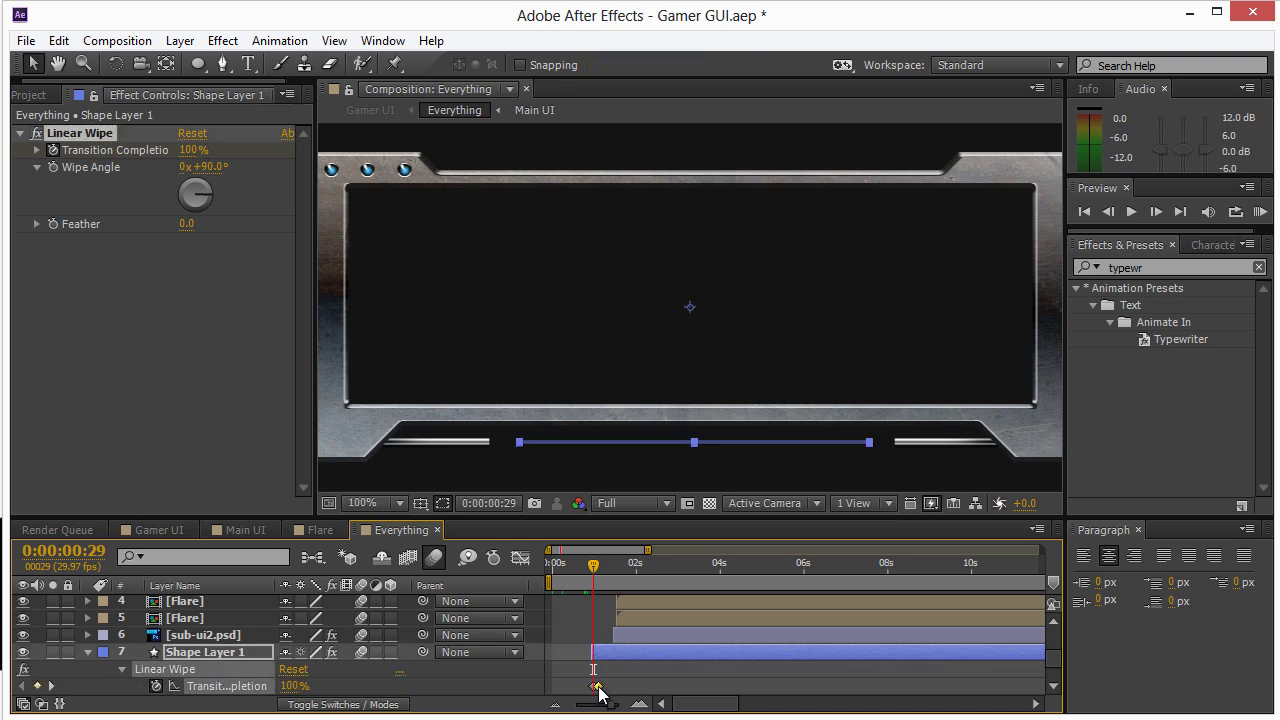
{"action": "left_click", "coordinate": [578, 563]}
{"action": "left_click_drag", "start_coordinate": [576, 565], "coordinate": [608, 571]}
{"action": "left_click", "coordinate": [787, 143]}
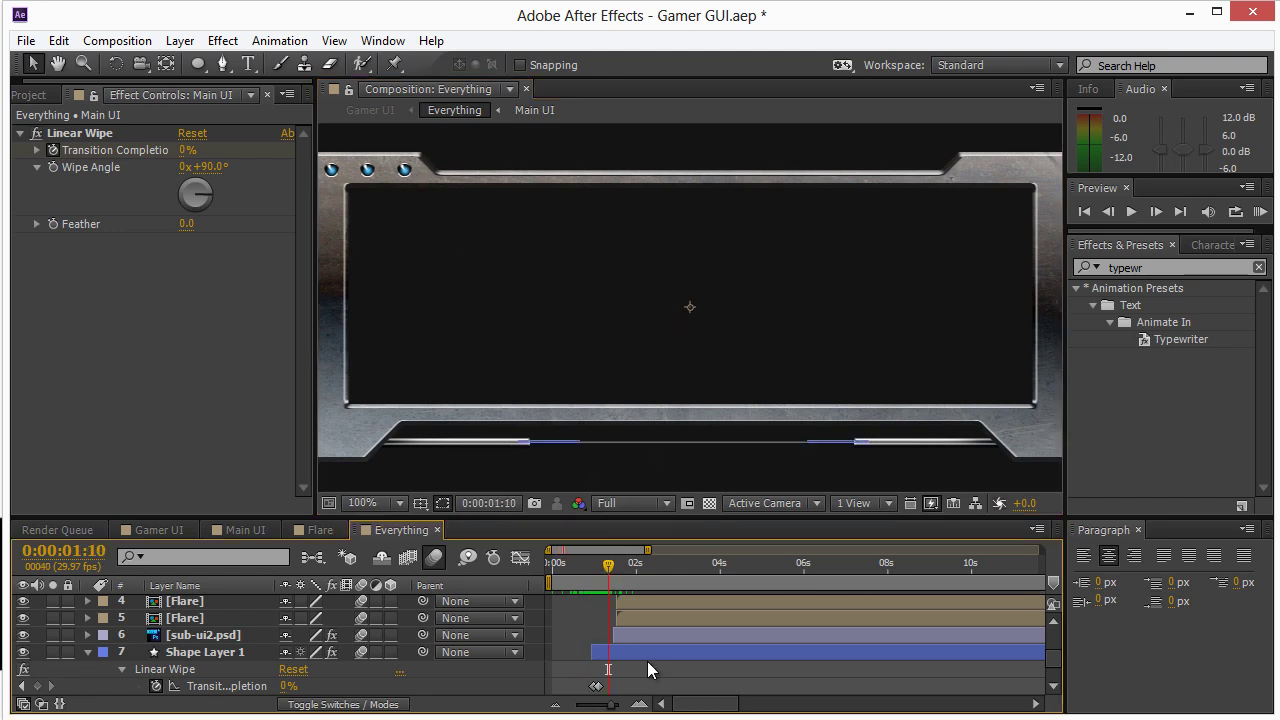
{"action": "scroll", "coordinate": [648, 661], "scroll_direction": "down", "scroll_amount": 2}
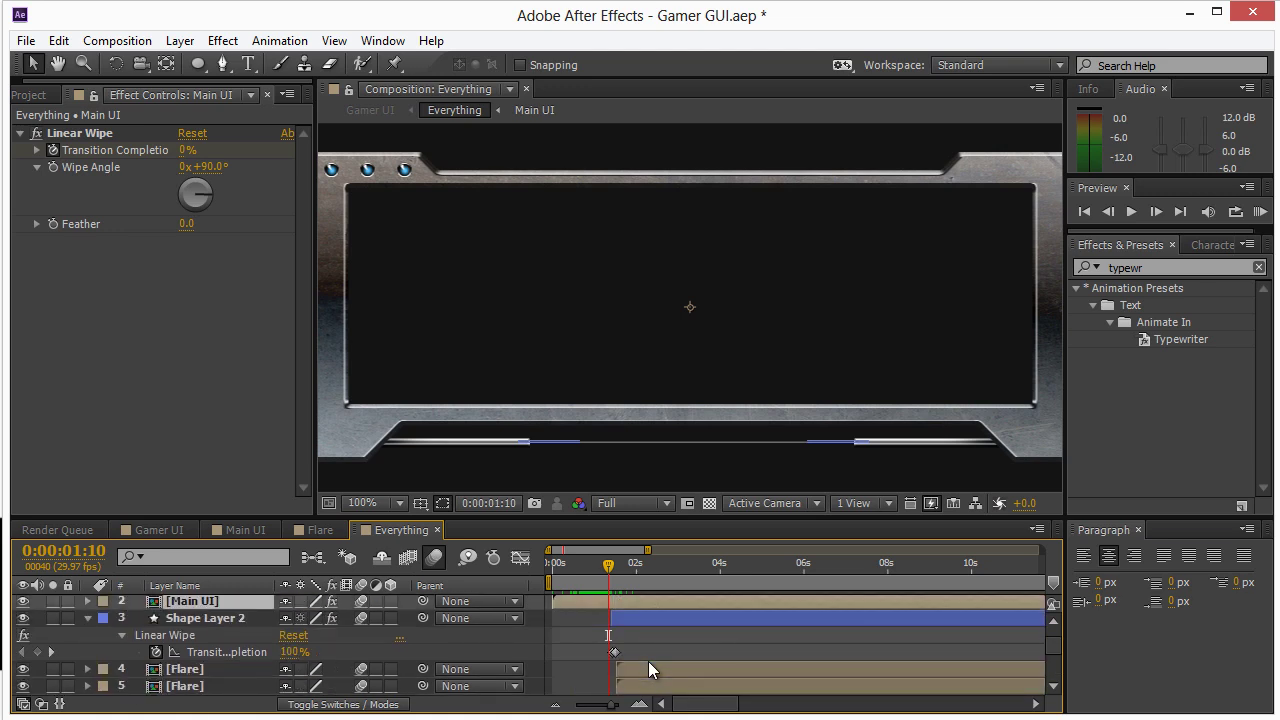
{"action": "scroll", "coordinate": [648, 668], "scroll_direction": "up", "scroll_amount": 3}
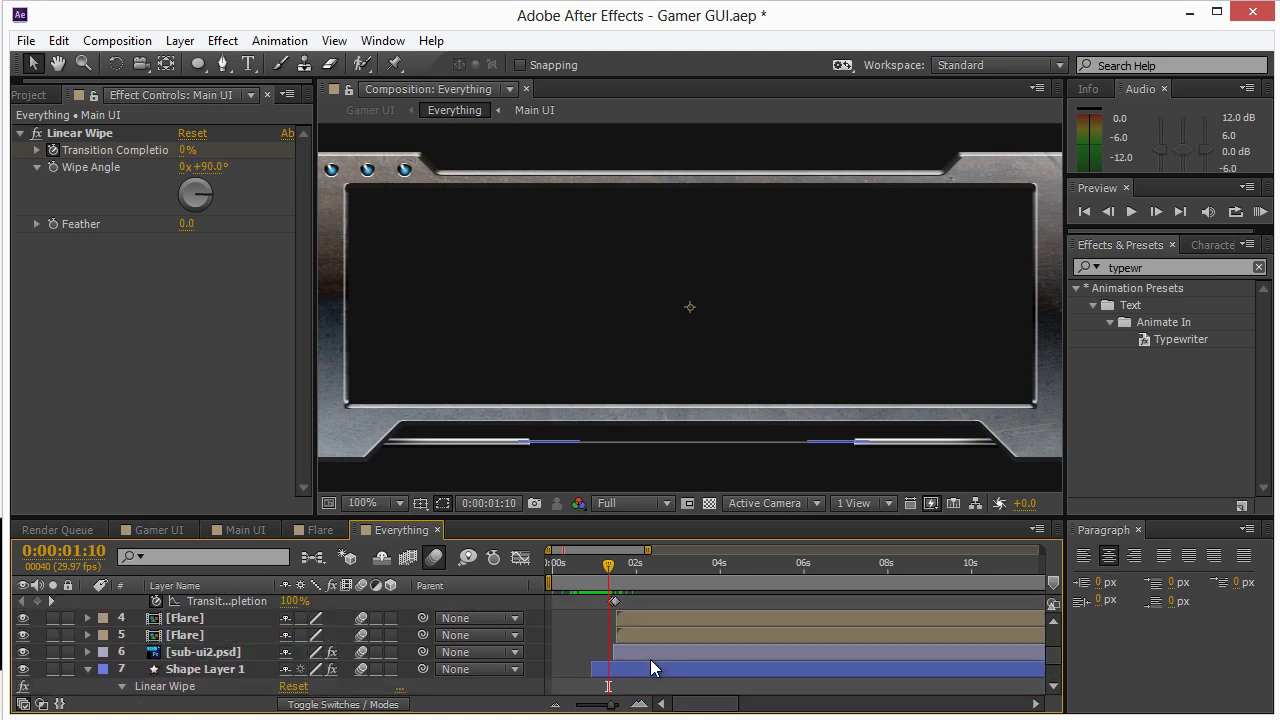
{"action": "scroll", "coordinate": [650, 668], "scroll_direction": "up", "scroll_amount": 2}
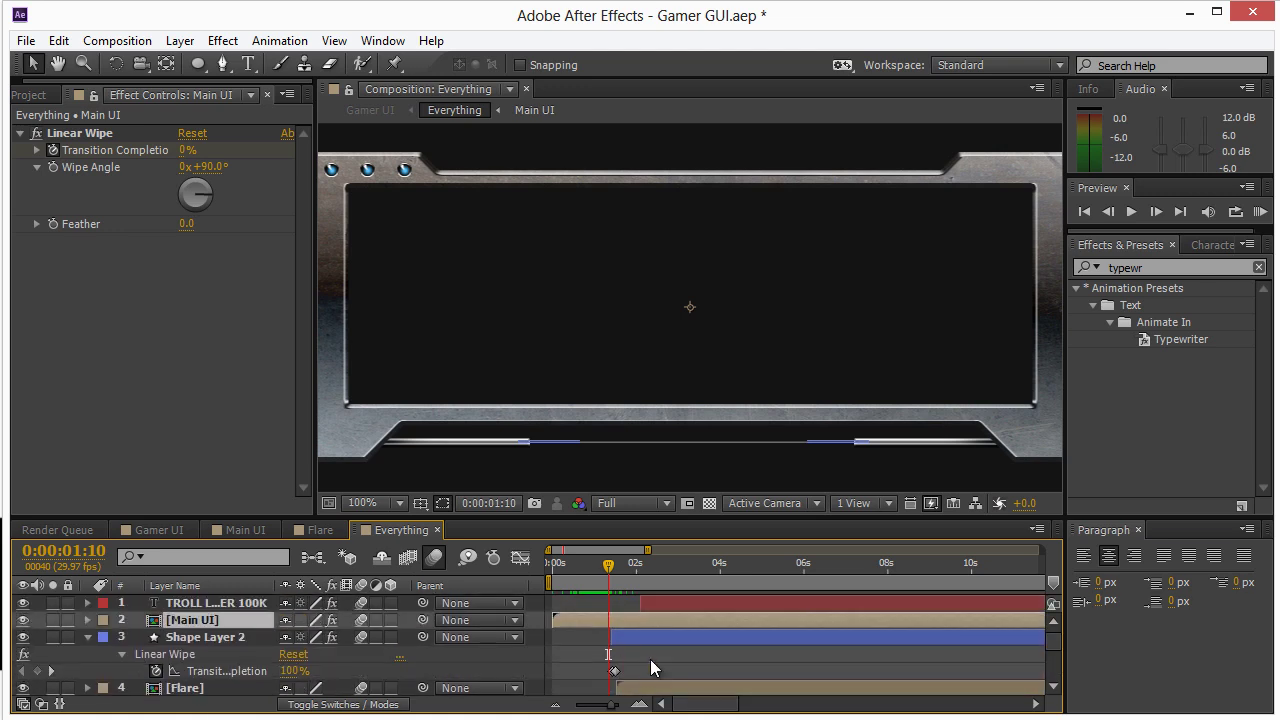
Step: In Main UI, select led-light.psd and view the LED lights at 100% magnification
{"action": "left_click", "coordinate": [241, 529]}
{"action": "left_click_drag", "start_coordinate": [553, 563], "coordinate": [537, 563]}
{"action": "left_click_drag", "start_coordinate": [605, 707], "coordinate": [567, 705]}
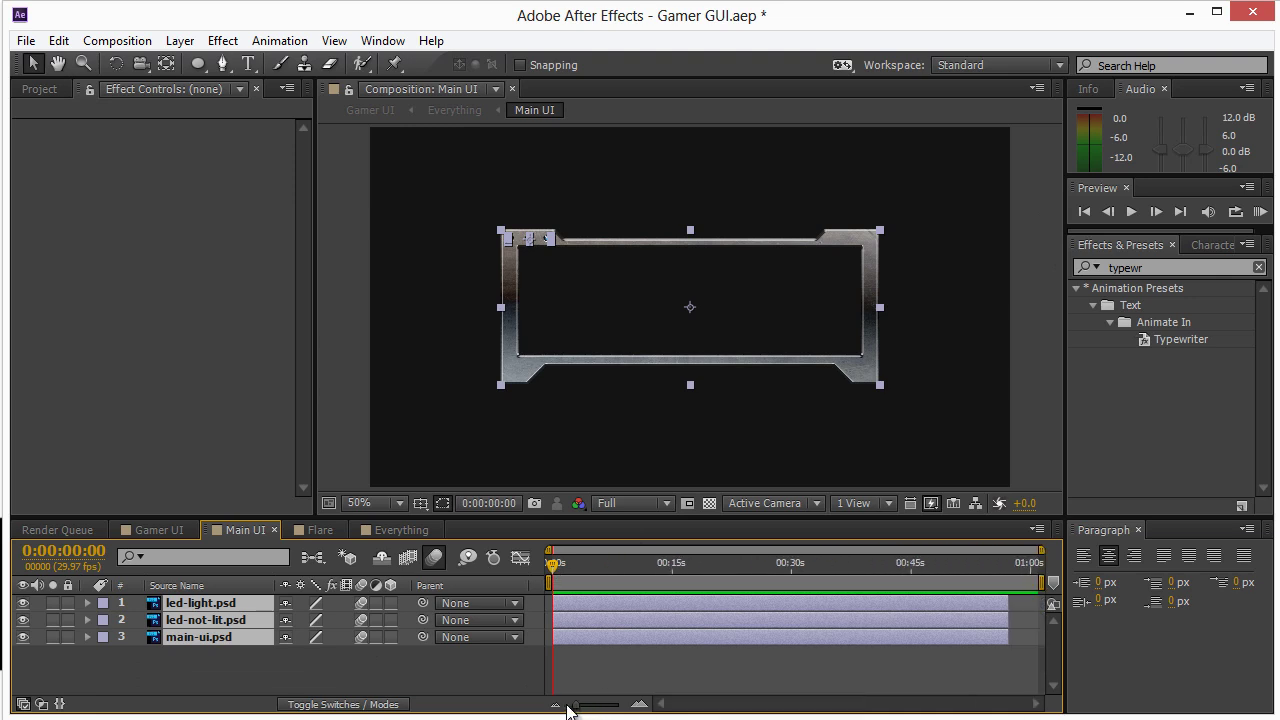
{"action": "left_click_drag", "start_coordinate": [551, 558], "coordinate": [579, 564]}
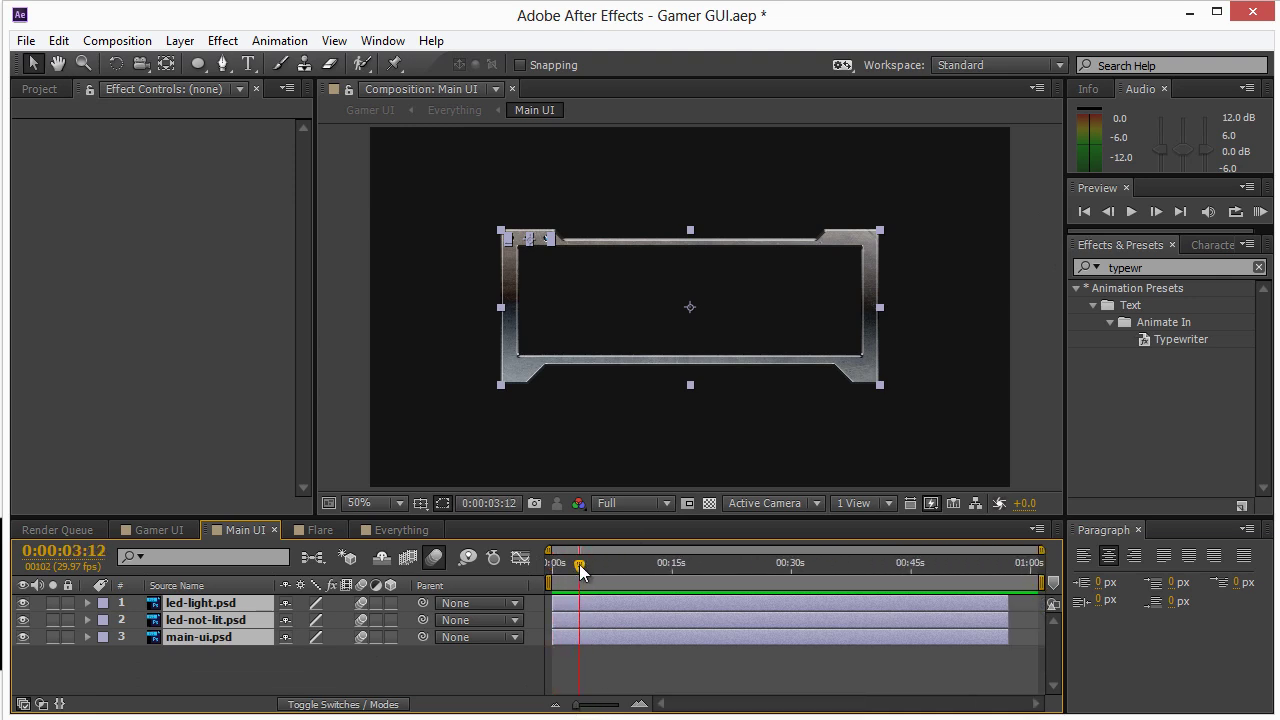
{"action": "left_click", "coordinate": [618, 690]}
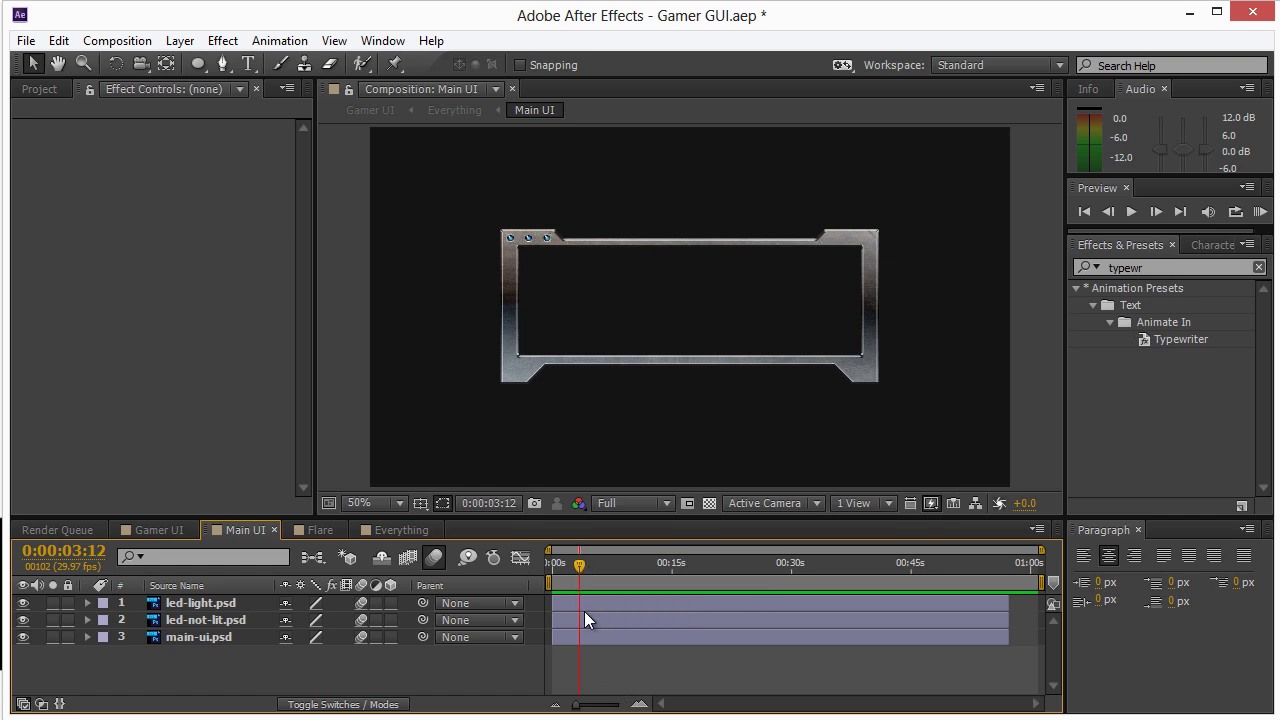
{"action": "left_click", "coordinate": [212, 602]}
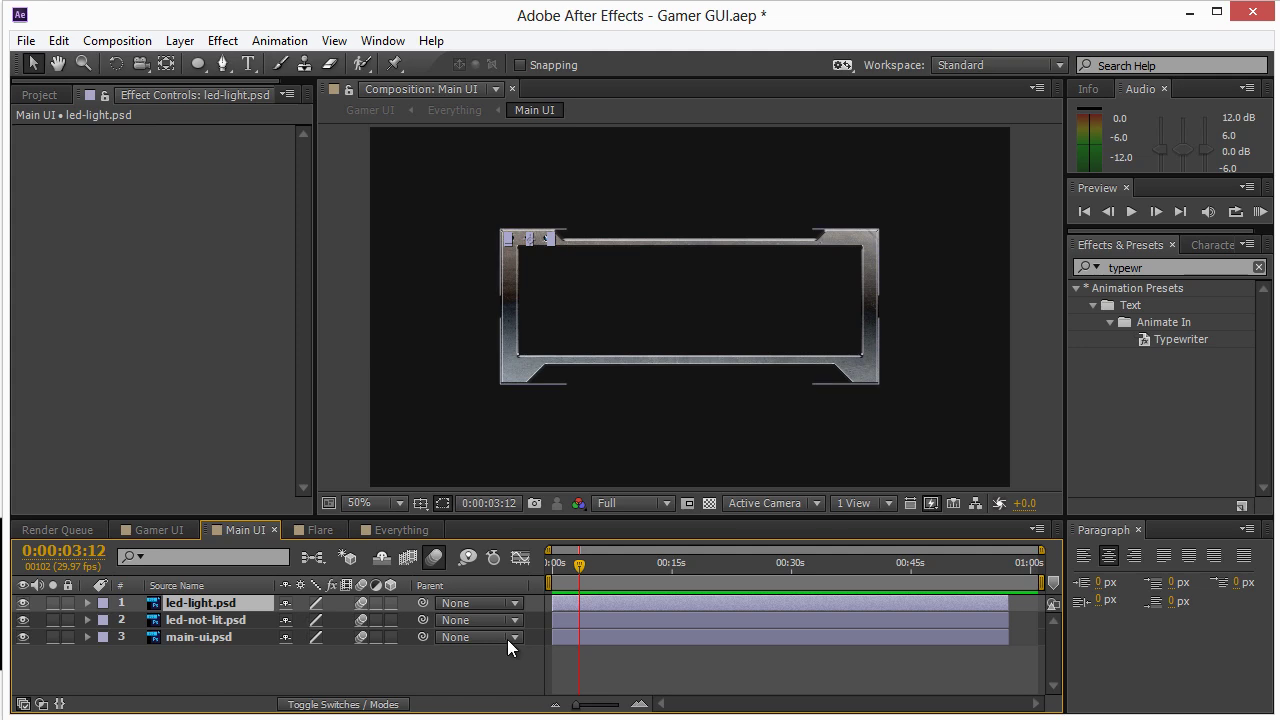
{"action": "left_click", "coordinate": [372, 503]}
{"action": "left_click", "coordinate": [388, 347]}
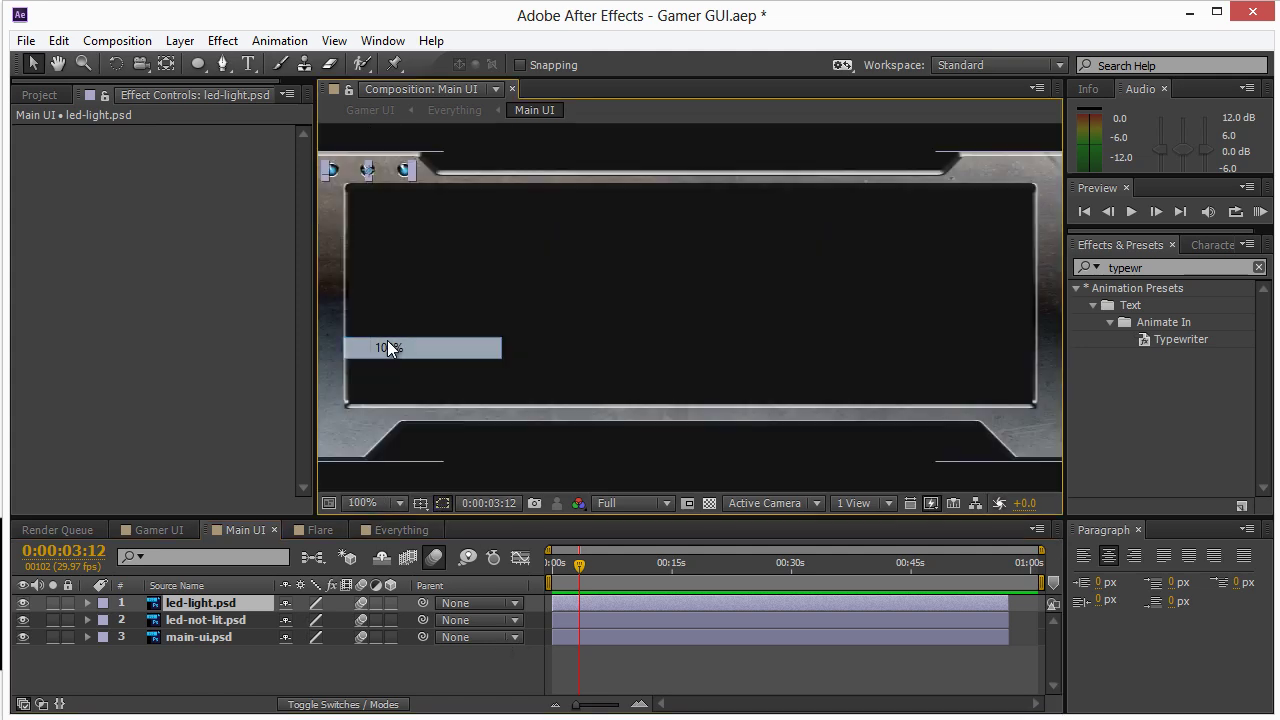
{"action": "key", "text": "h"}
{"action": "left_click_drag", "start_coordinate": [549, 307], "coordinate": [699, 351]}
{"action": "key", "text": "v"}
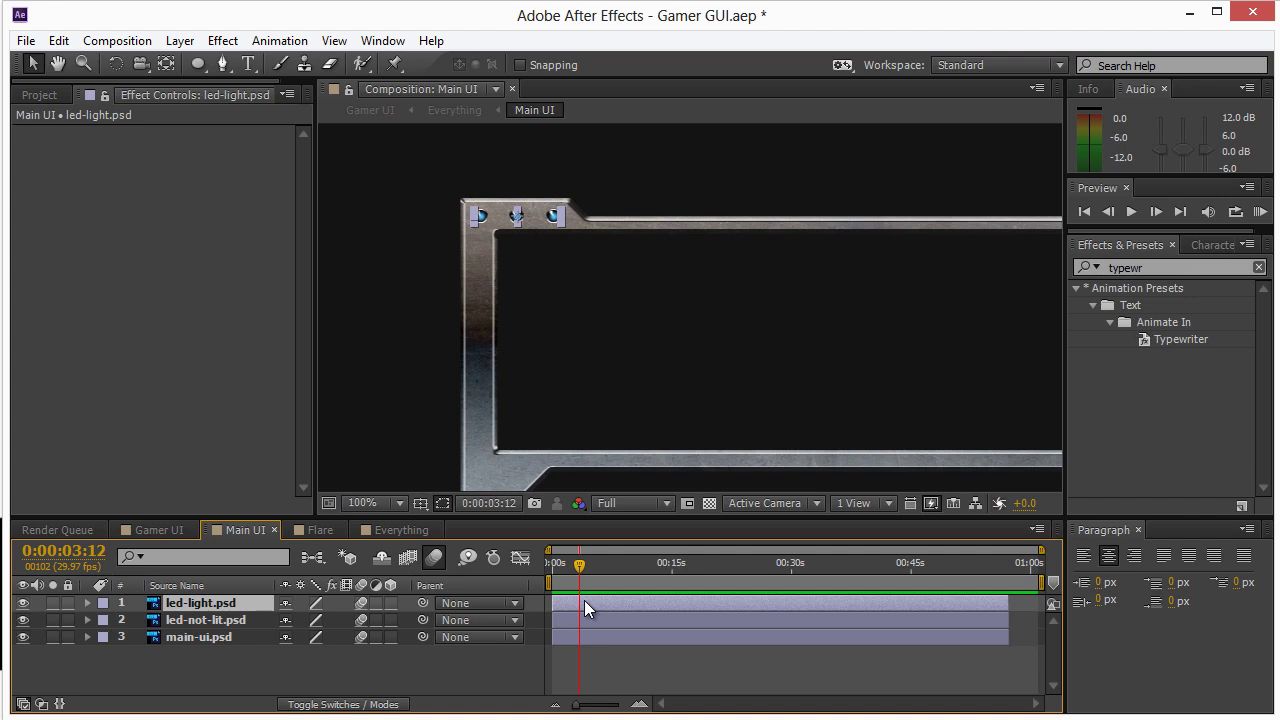
Step: Paste the Linear Wipe onto led-light.psd and adjust its Transition Completion keyframes from 100% to 0%
{"action": "left_click", "coordinate": [1156, 261]}
{"action": "left_click", "coordinate": [585, 594]}
{"action": "key", "text": "ctrl+v"}
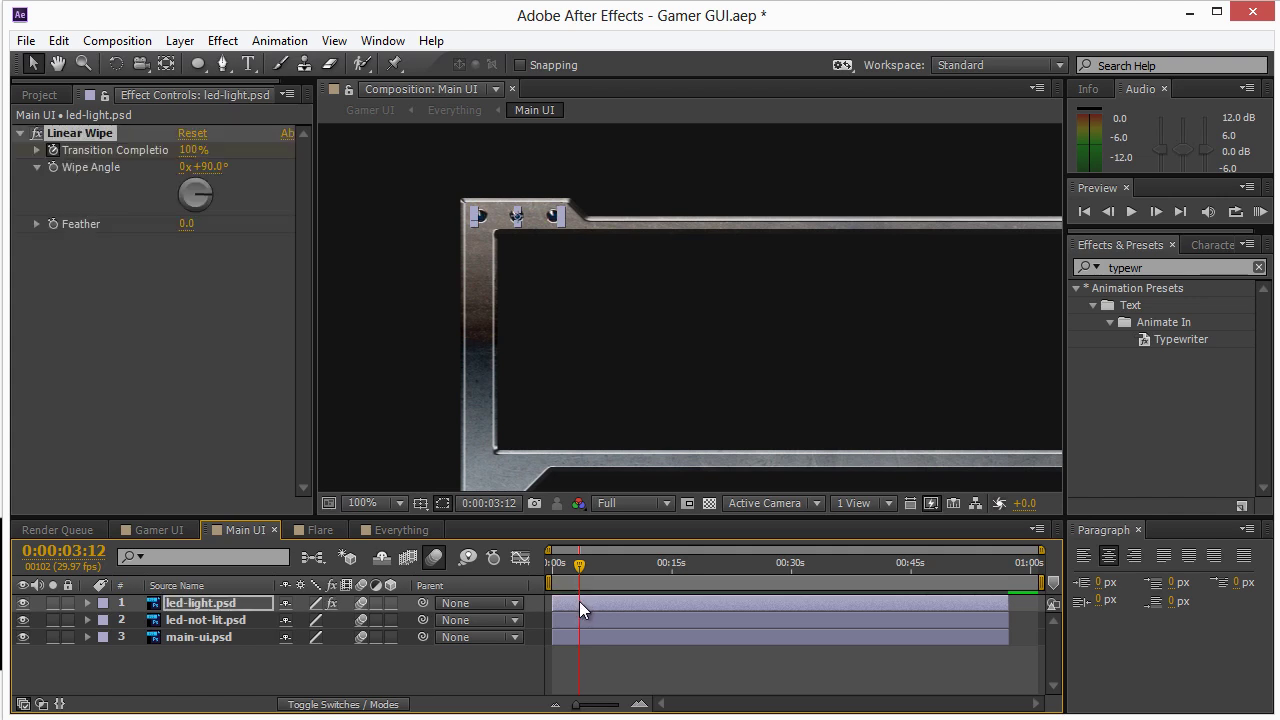
{"action": "key", "text": "u"}
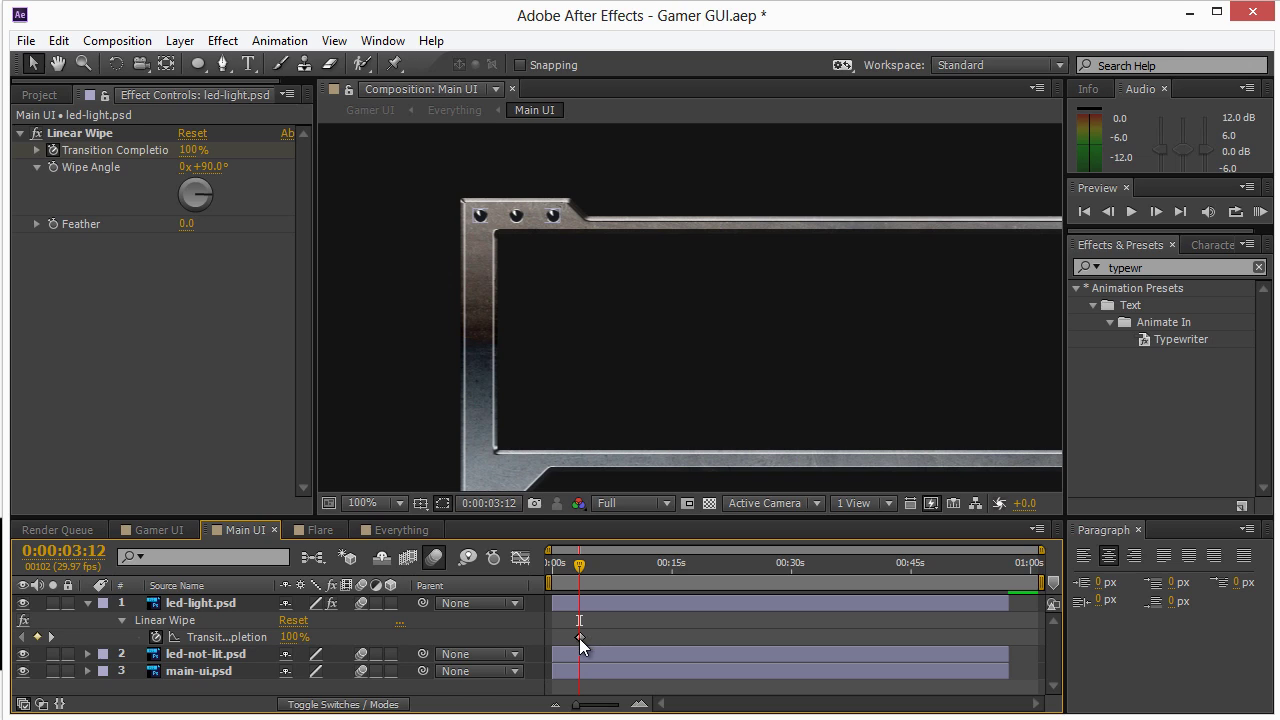
{"action": "left_click_drag", "start_coordinate": [580, 637], "coordinate": [588, 638]}
{"action": "mouse_move", "coordinate": [584, 563]}
{"action": "left_mouse_down"}
{"action": "mouse_move", "coordinate": [562, 563]}
{"action": "mouse_move", "coordinate": [599, 562]}
{"action": "mouse_move", "coordinate": [562, 565]}
{"action": "mouse_move", "coordinate": [599, 566]}
{"action": "left_mouse_up"}
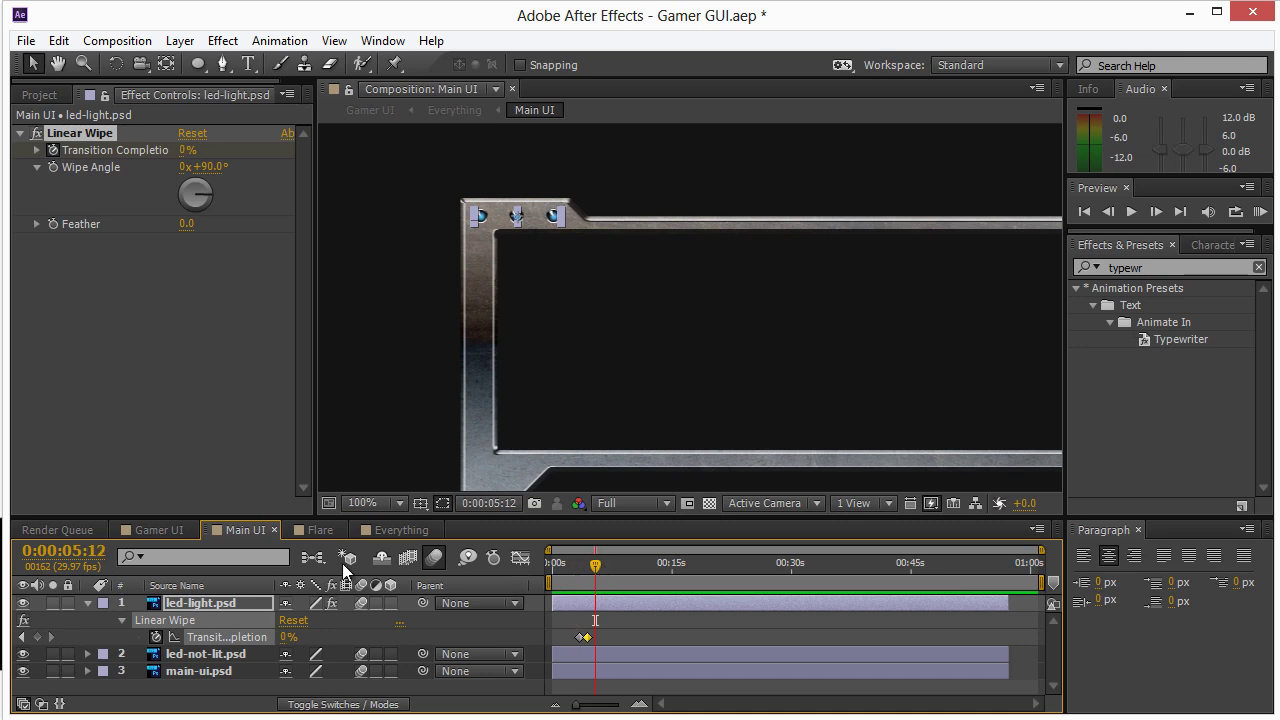
Step: Save the project, view Gamer UI at 100% in a taller, wider viewer, and play it
{"action": "left_click", "coordinate": [156, 530]}
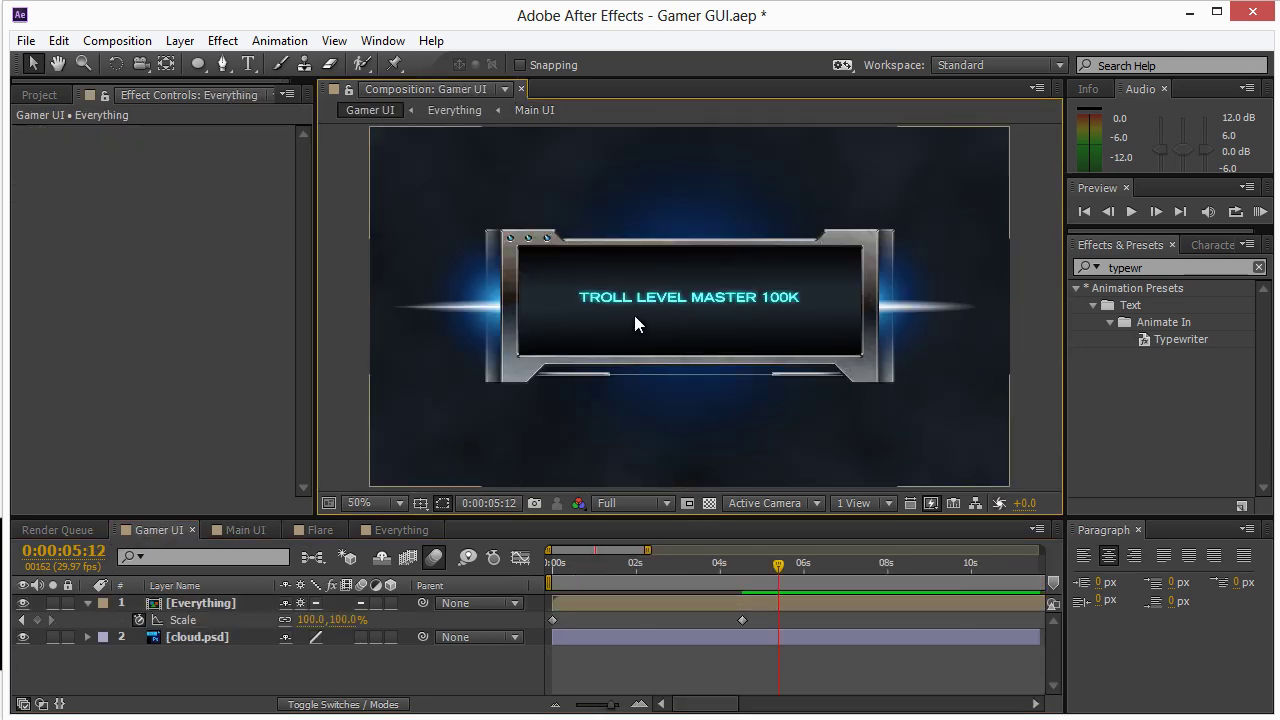
{"action": "key", "text": "ctrl+s"}
{"action": "left_click", "coordinate": [396, 502]}
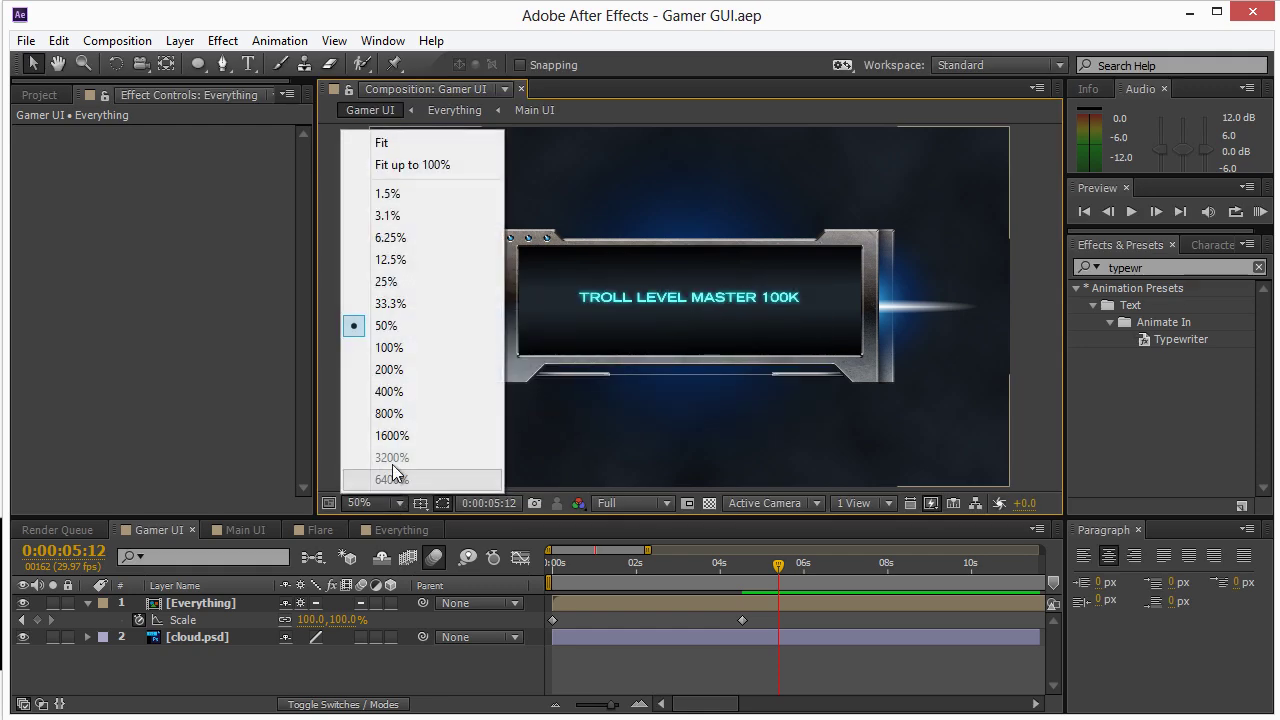
{"action": "left_click", "coordinate": [389, 348]}
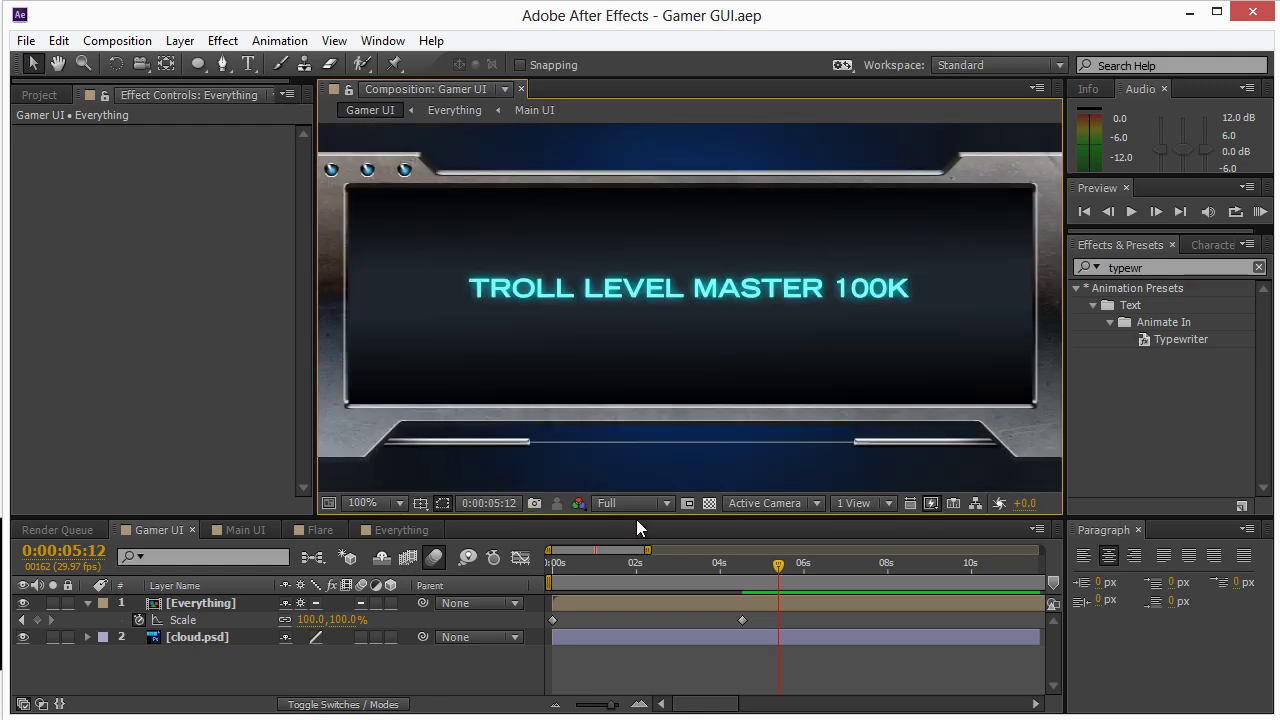
{"action": "left_click_drag", "start_coordinate": [634, 514], "coordinate": [634, 678]}
{"action": "left_click_drag", "start_coordinate": [316, 464], "coordinate": [4, 464]}
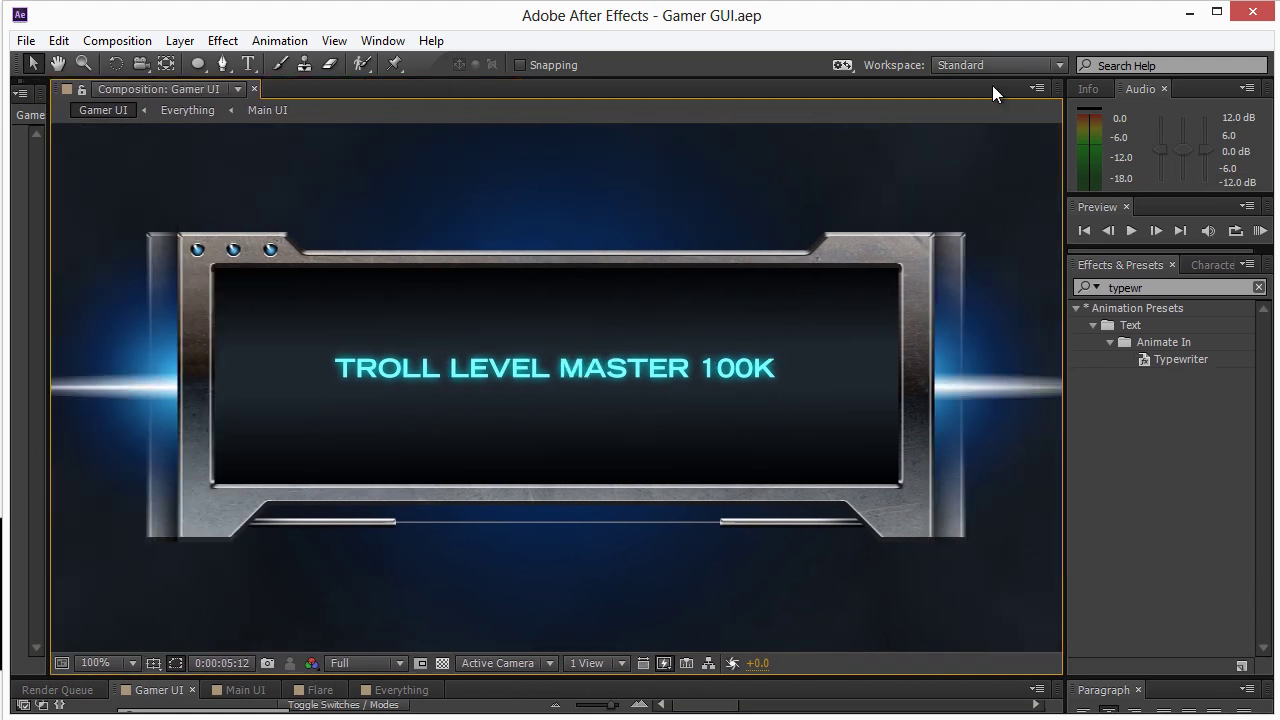
{"action": "key", "text": "space"}
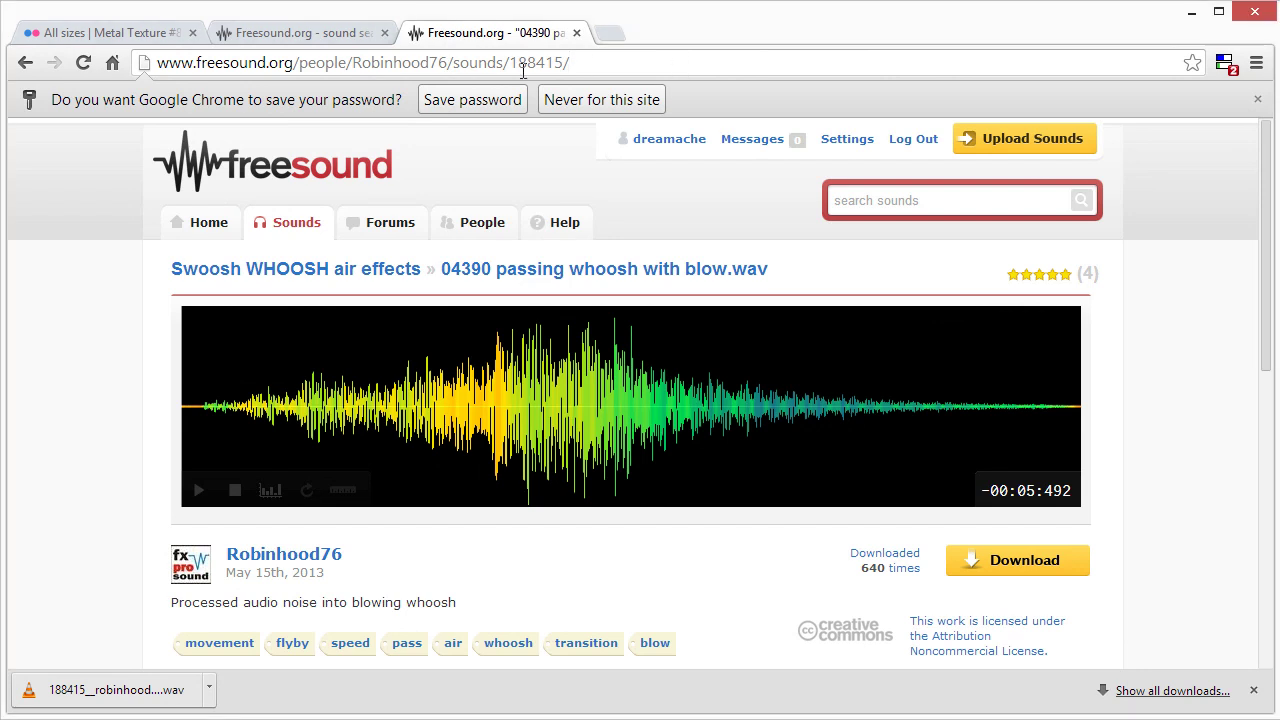
Step: Open audiojungle.net in a new tab, then play the Freesound '04390 passing whoosh with blow' preview
{"action": "left_click_drag", "start_coordinate": [265, 63], "coordinate": [197, 66]}
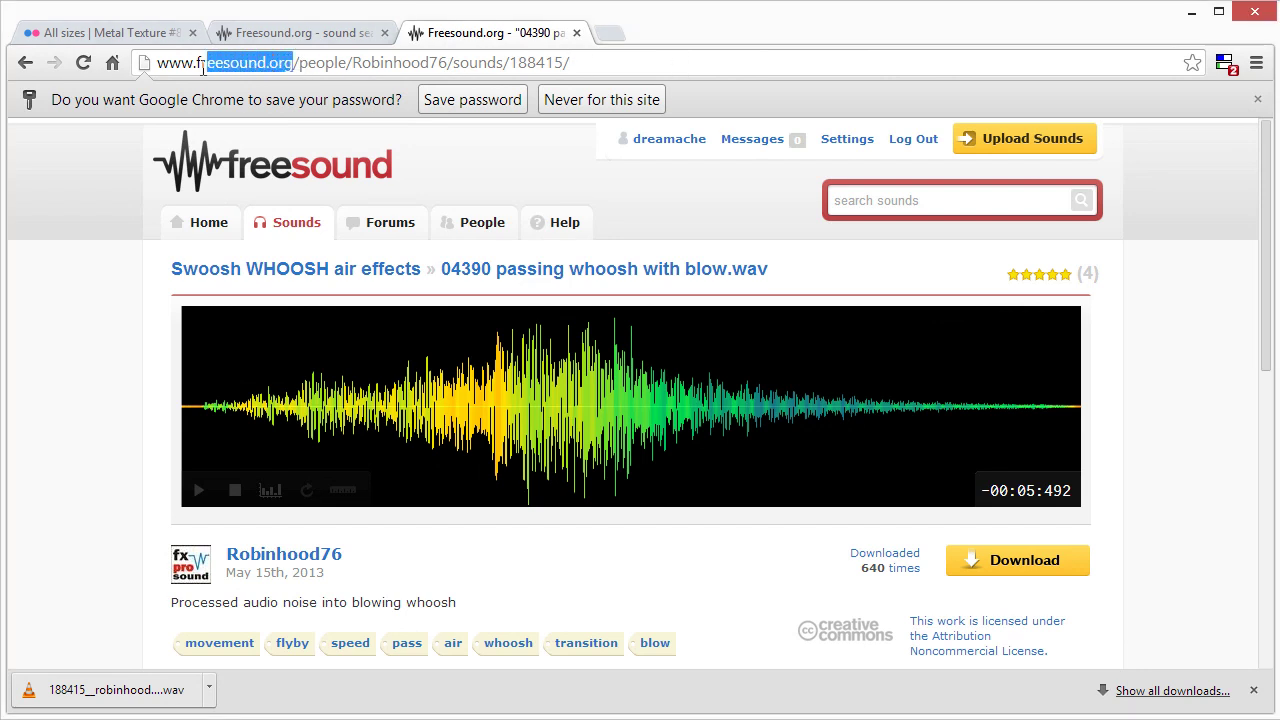
{"action": "left_click", "coordinate": [195, 71]}
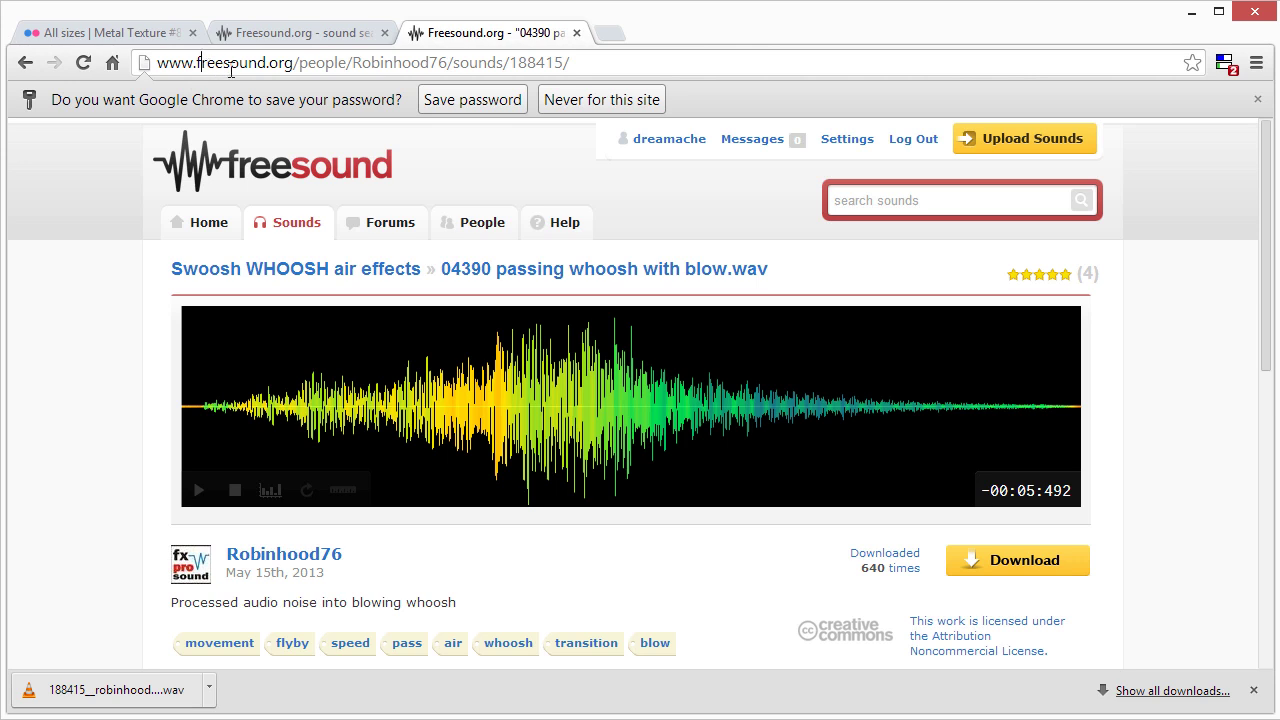
{"action": "key", "text": "ctrl+t"}
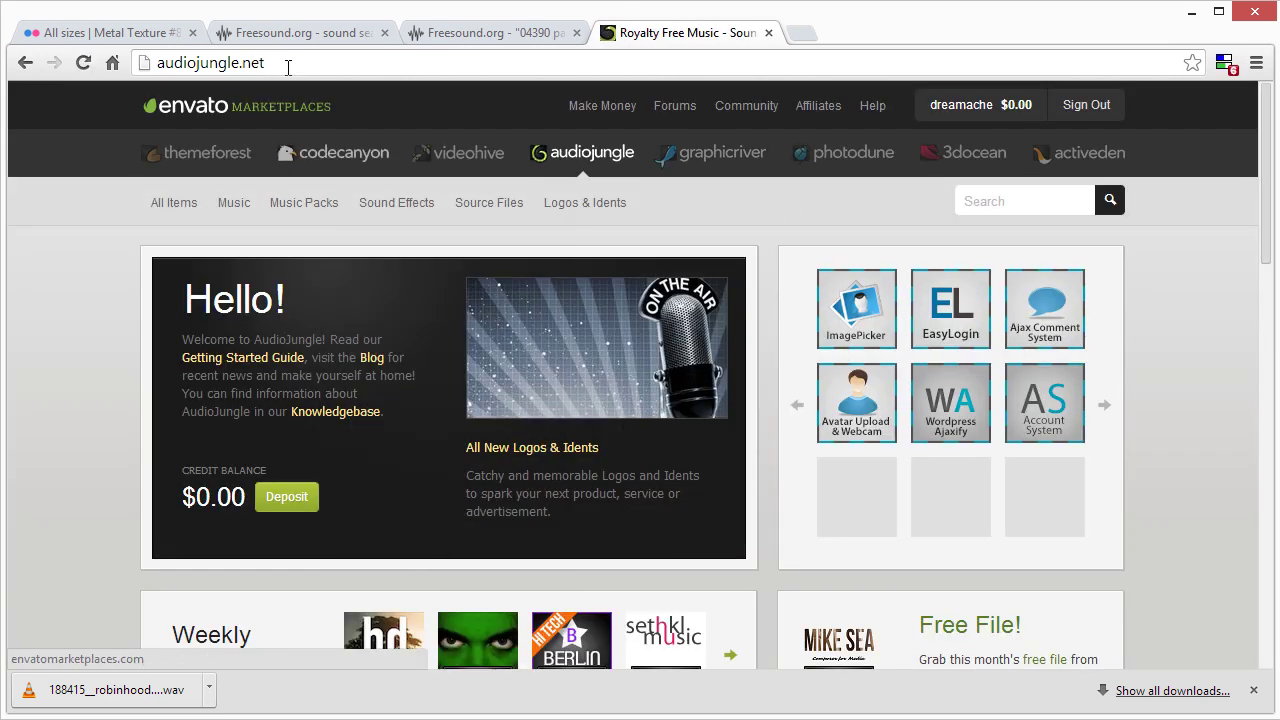
{"action": "left_click", "coordinate": [465, 33]}
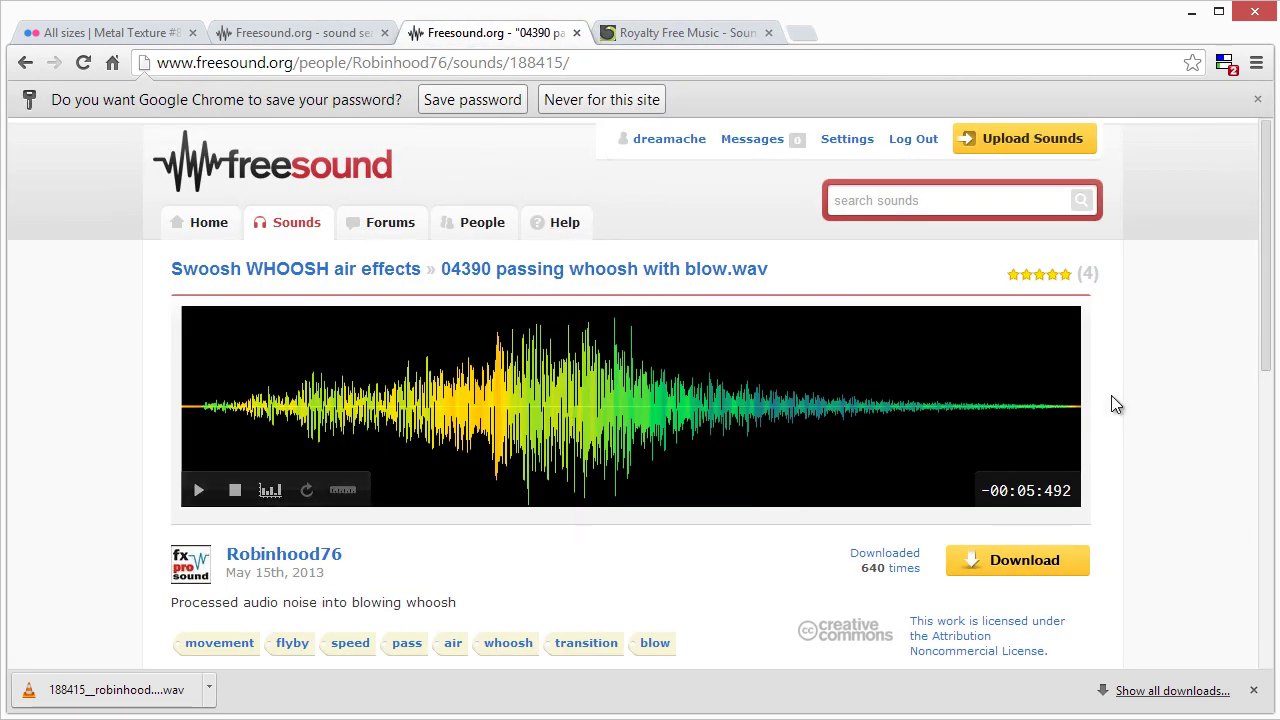
{"action": "left_click", "coordinate": [882, 196]}
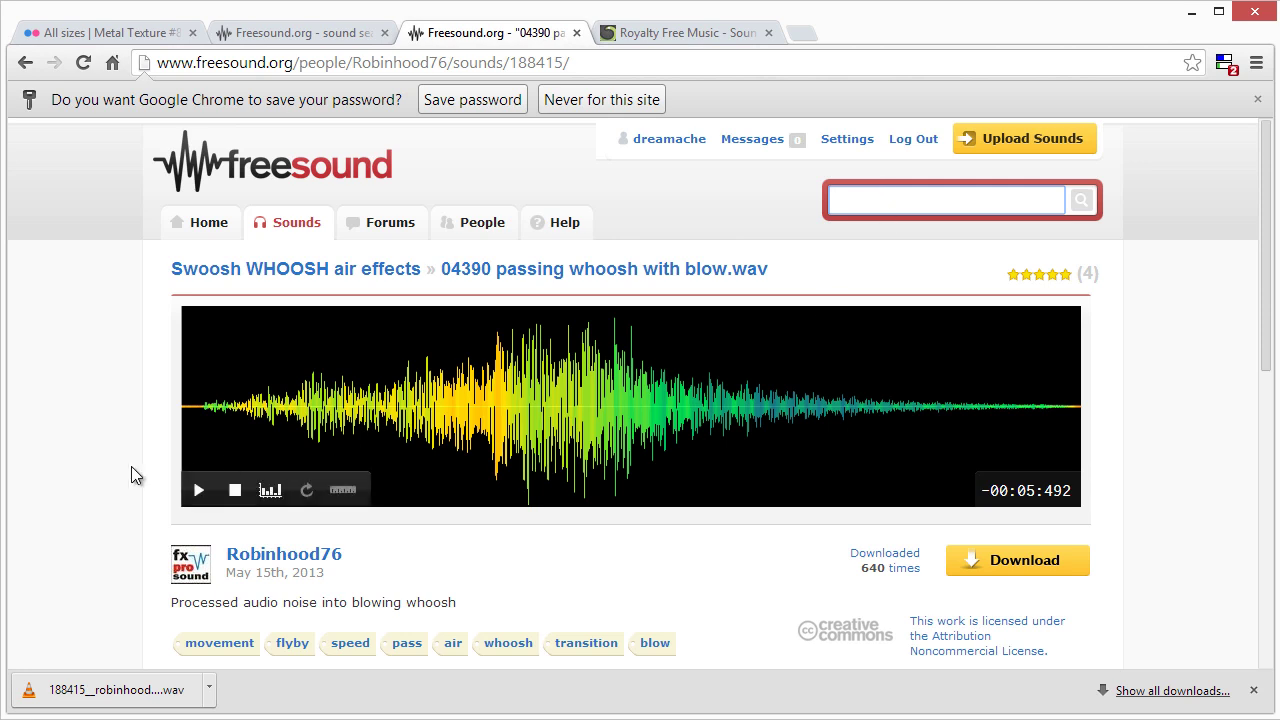
{"action": "left_click", "coordinate": [197, 492]}
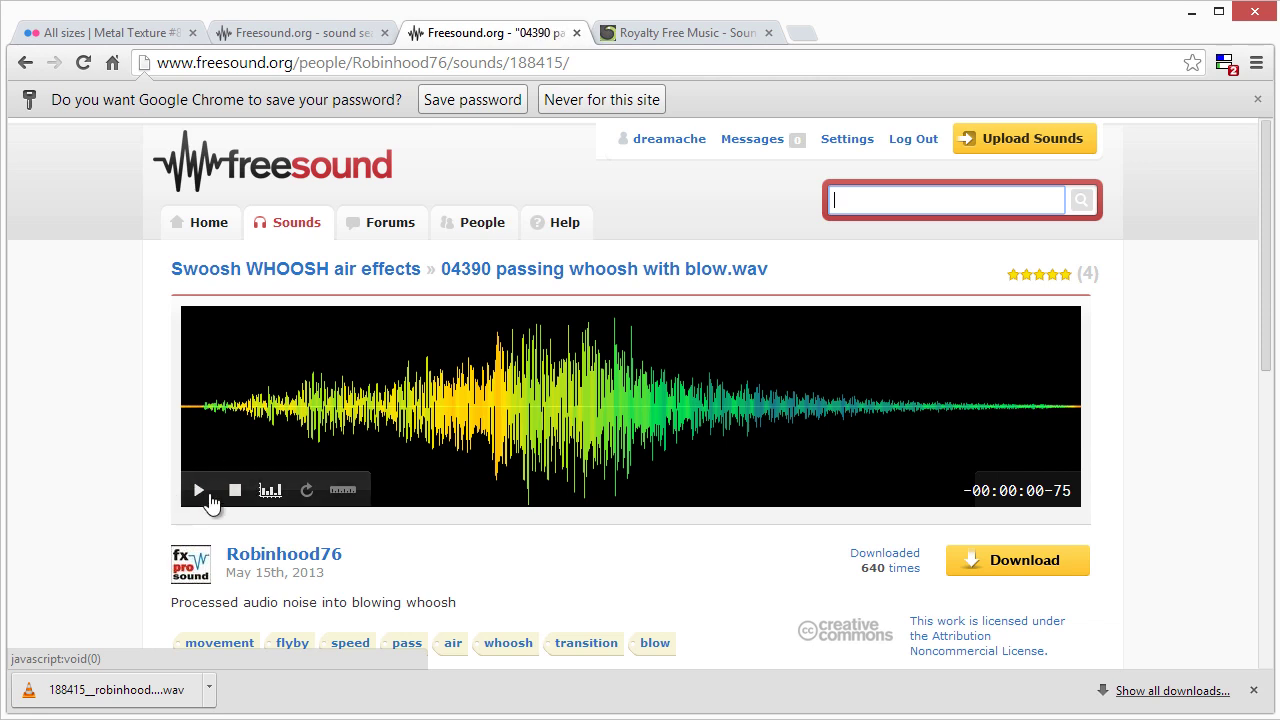
{"action": "left_click", "coordinate": [413, 60]}
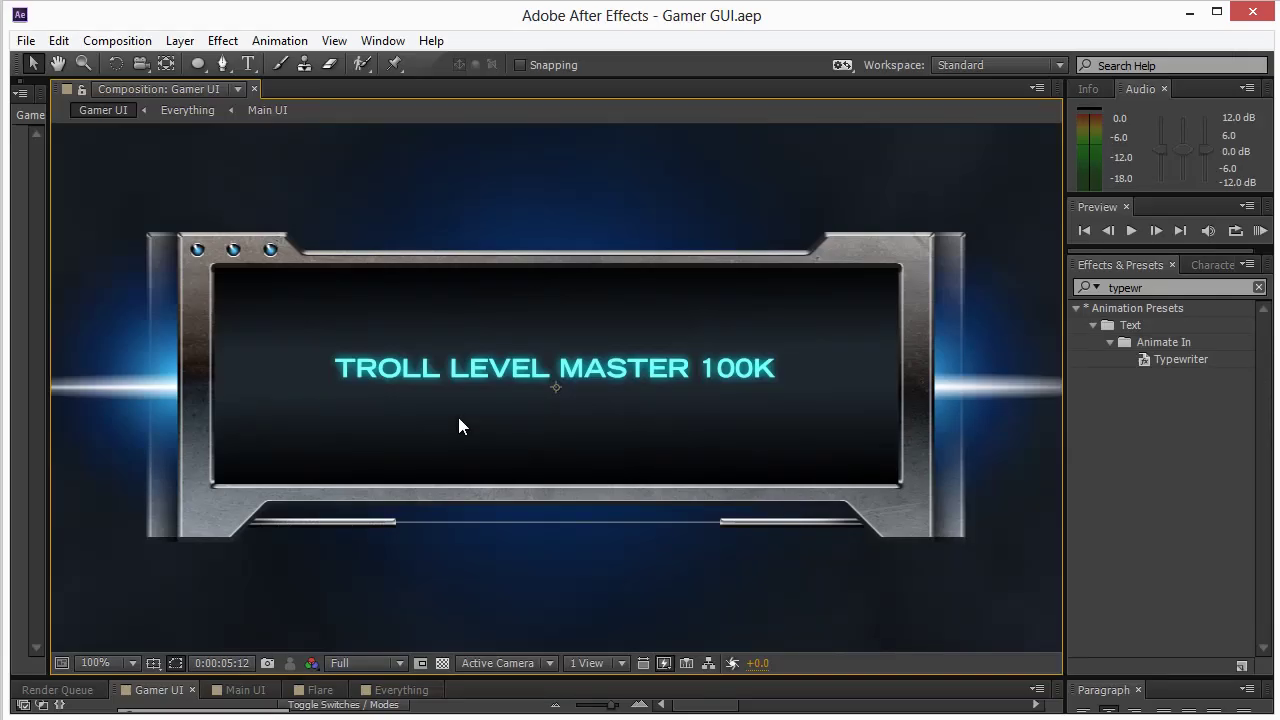
Step: Enlarge the effect controls, timeline and side panels and show the Project panel's item list
{"action": "left_click_drag", "start_coordinate": [42, 386], "coordinate": [248, 360]}
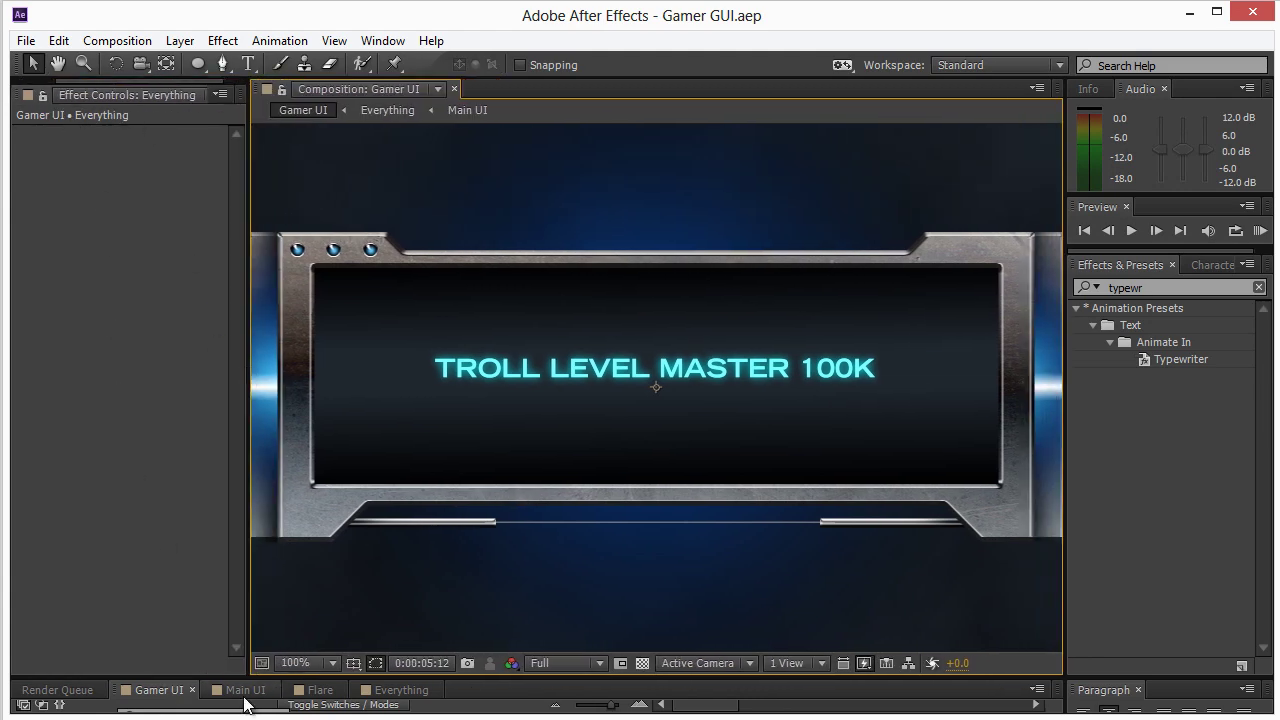
{"action": "left_click_drag", "start_coordinate": [239, 677], "coordinate": [236, 530]}
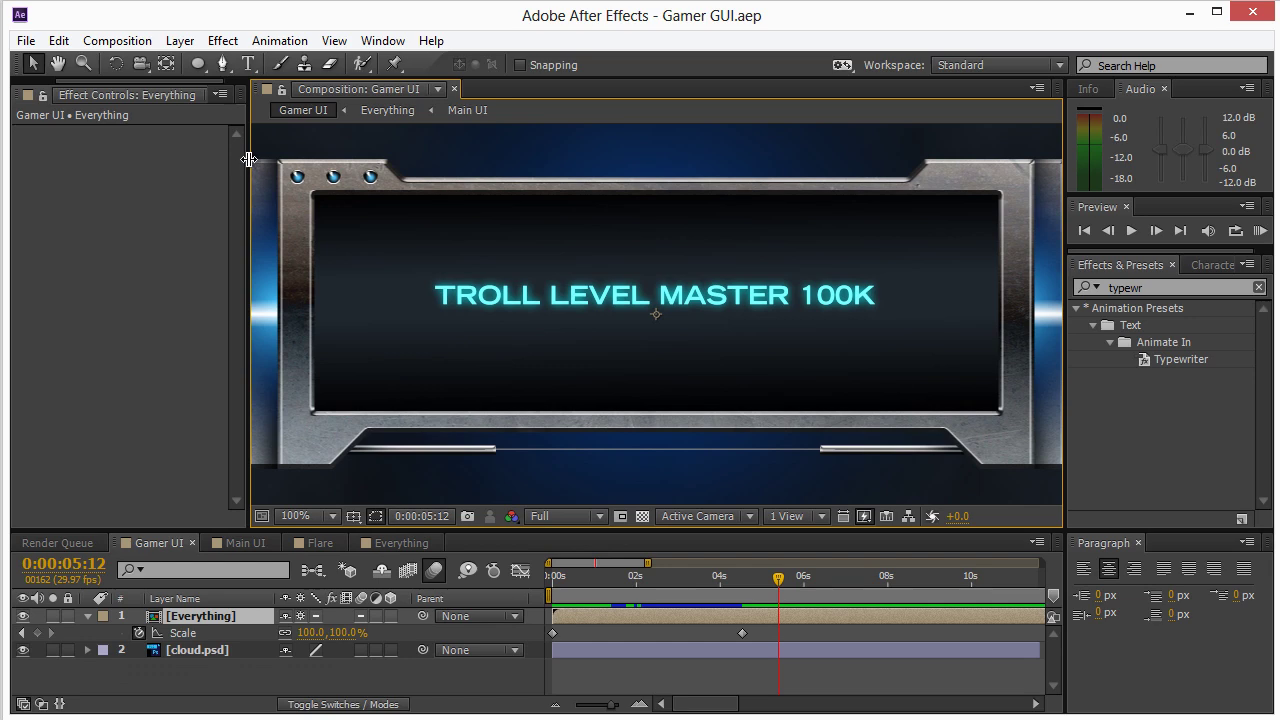
{"action": "mouse_move", "coordinate": [245, 159]}
{"action": "left_mouse_down"}
{"action": "mouse_move", "coordinate": [478, 159]}
{"action": "mouse_move", "coordinate": [248, 178]}
{"action": "left_mouse_up"}
{"action": "left_click", "coordinate": [44, 89]}
{"action": "right_click", "coordinate": [78, 462]}
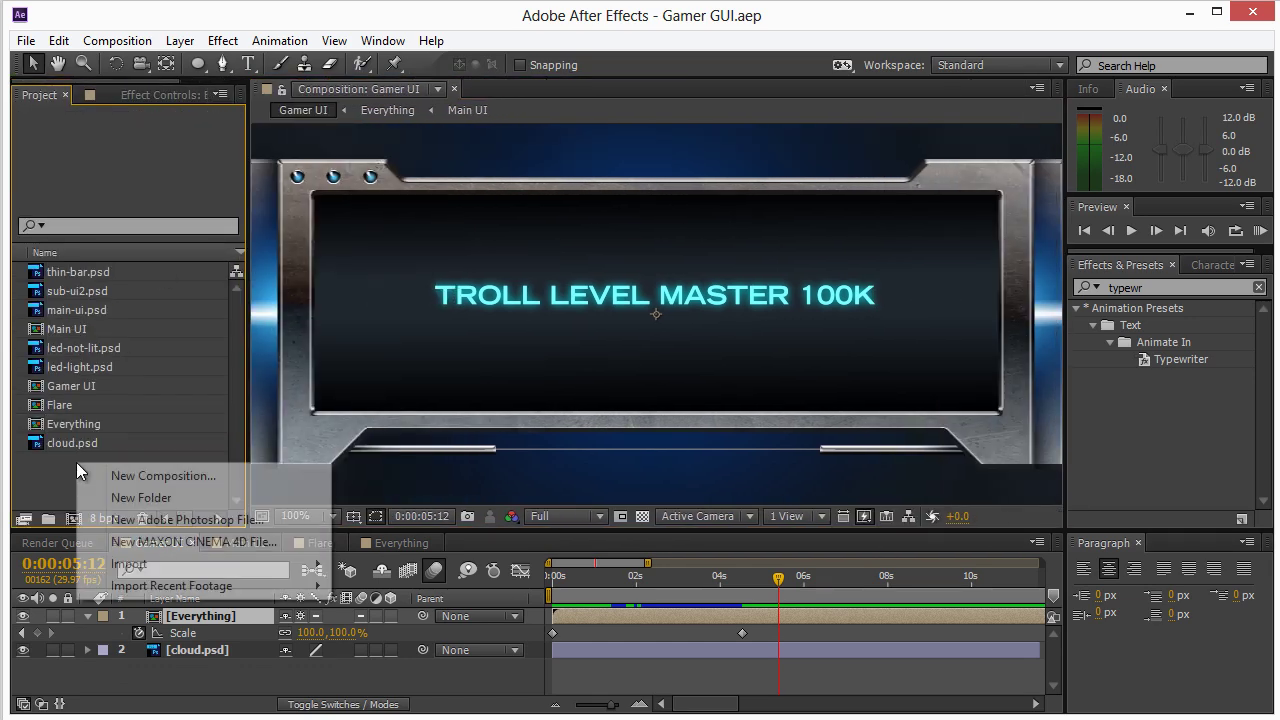
{"action": "mouse_move", "coordinate": [134, 563]}
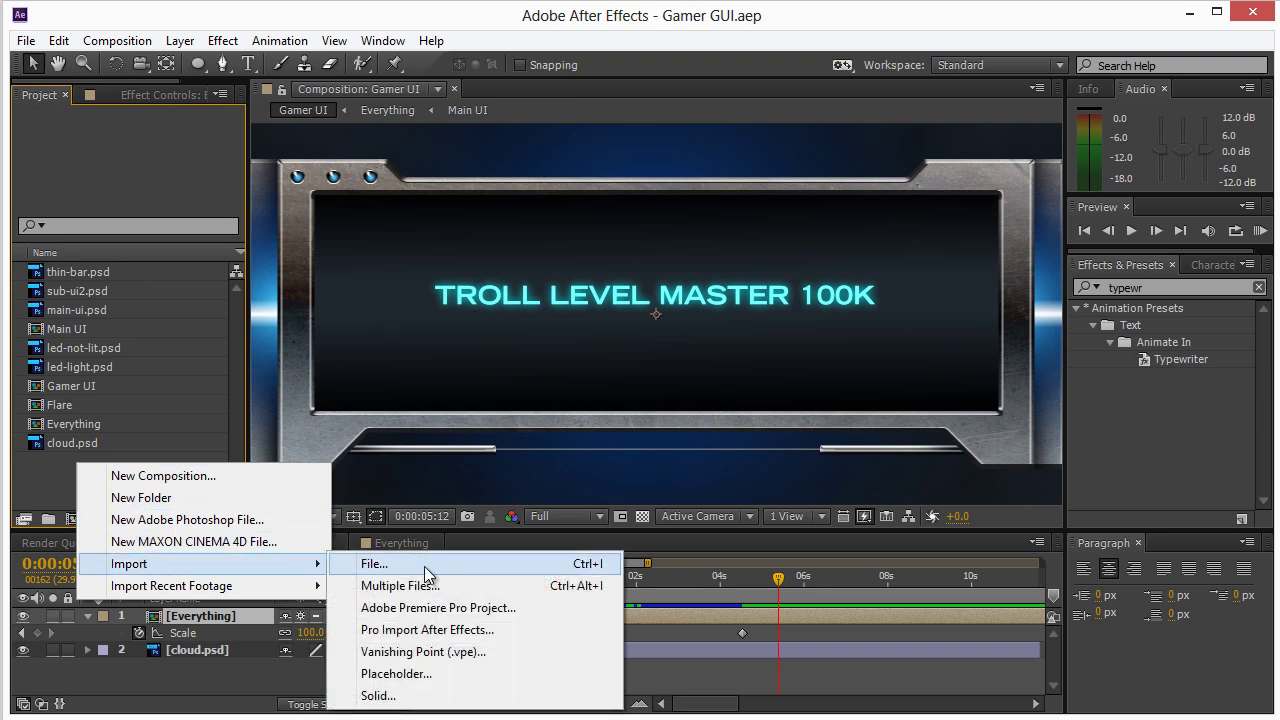
{"action": "left_click", "coordinate": [425, 57]}
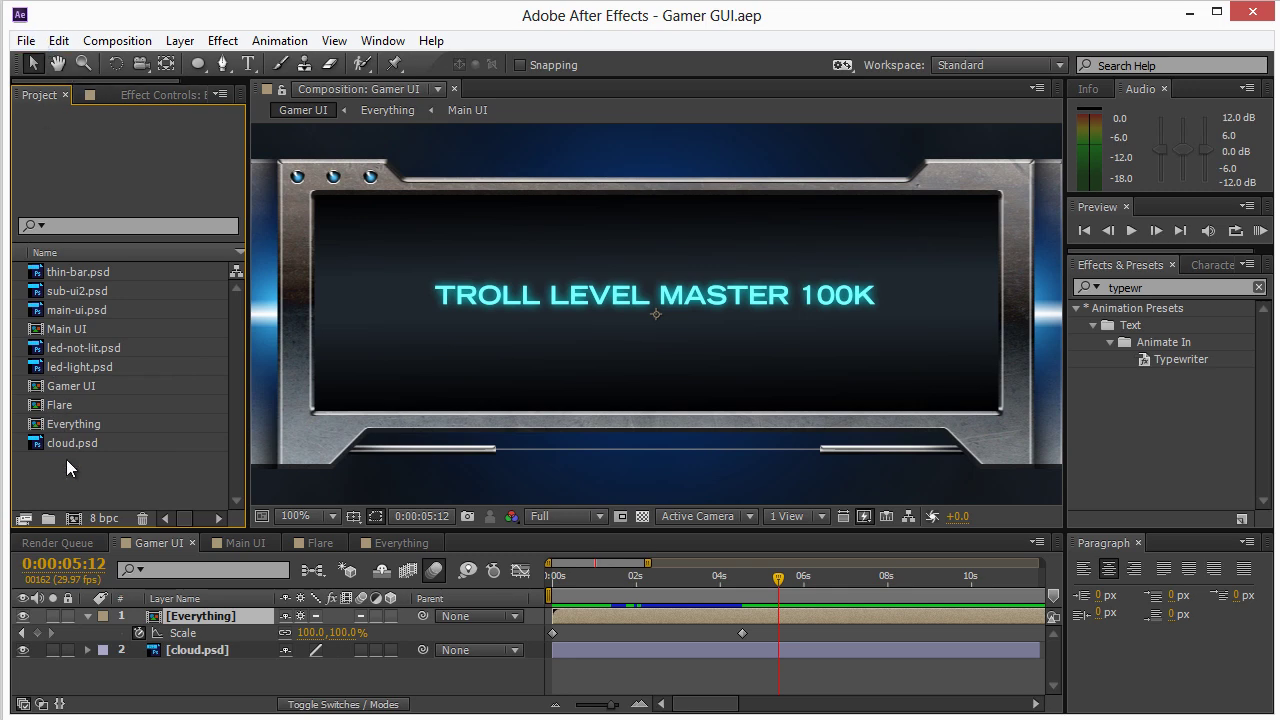
Step: Import the downloaded whoosh WAV, add it to Gamer UI, and preview from frame 0
{"action": "right_click", "coordinate": [70, 468]}
{"action": "mouse_move", "coordinate": [150, 562]}
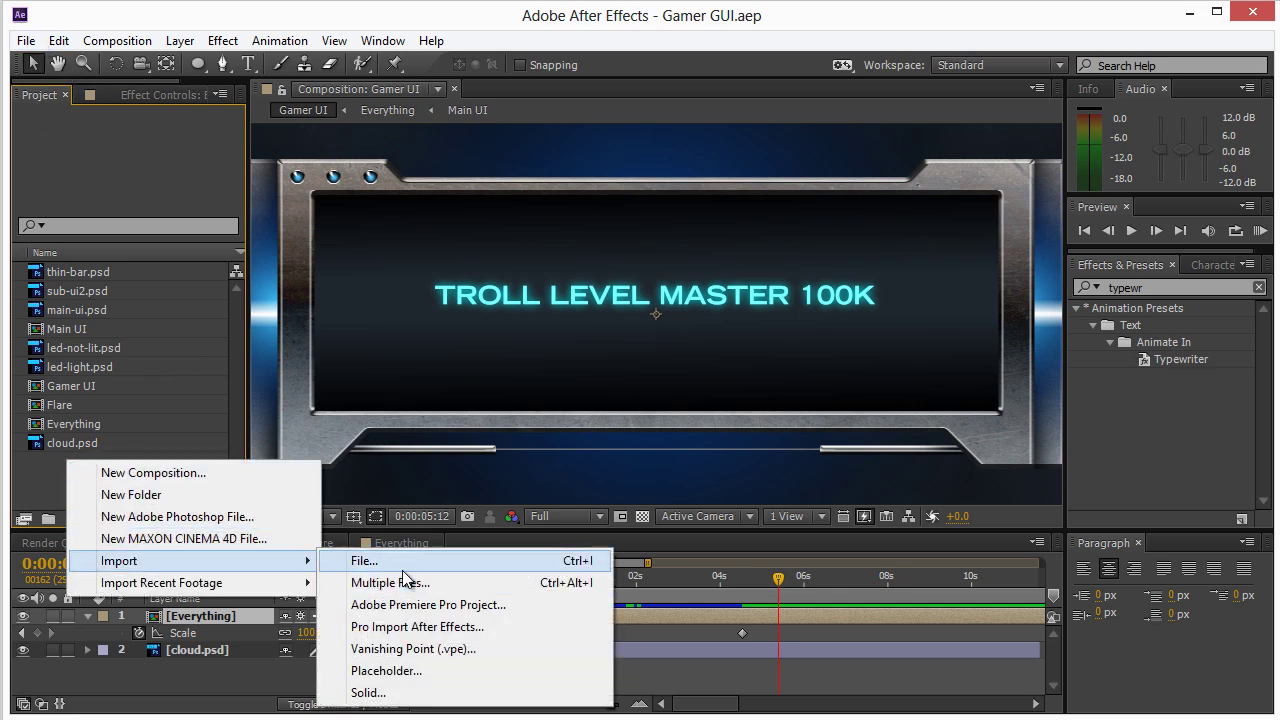
{"action": "left_click", "coordinate": [395, 561]}
{"action": "double_click", "coordinate": [258, 232]}
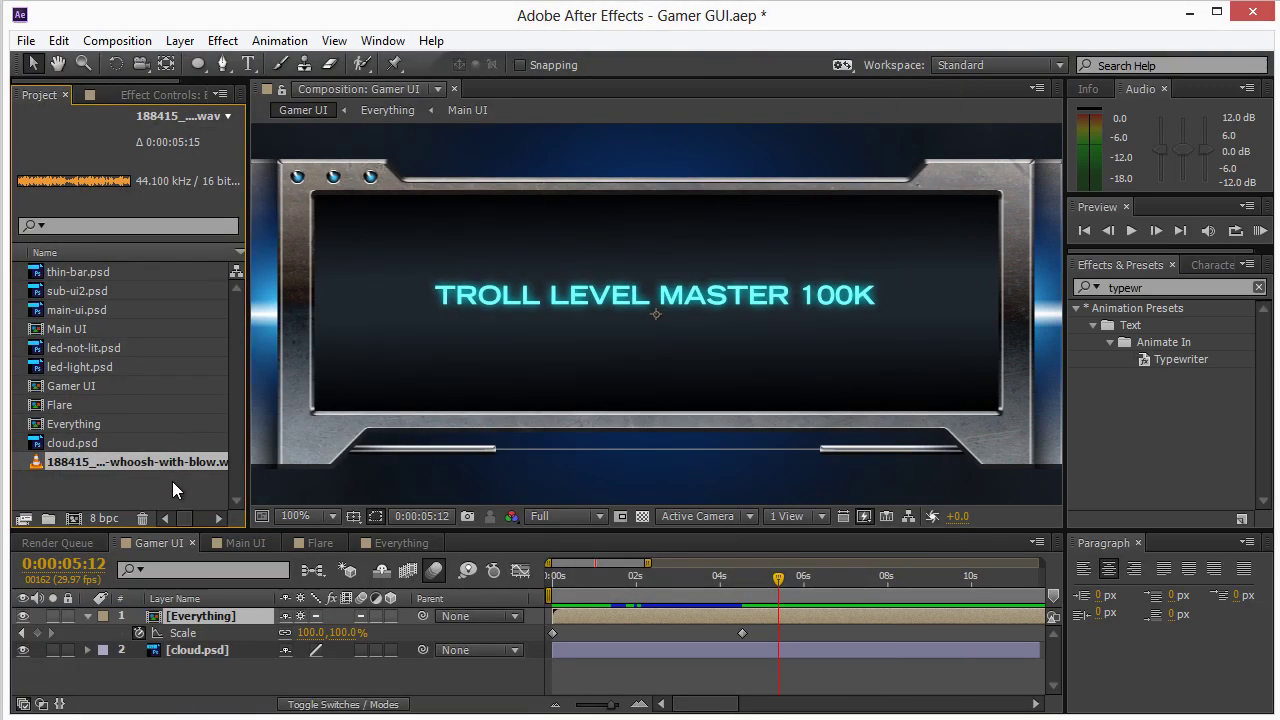
{"action": "left_click_drag", "start_coordinate": [129, 472], "coordinate": [580, 378]}
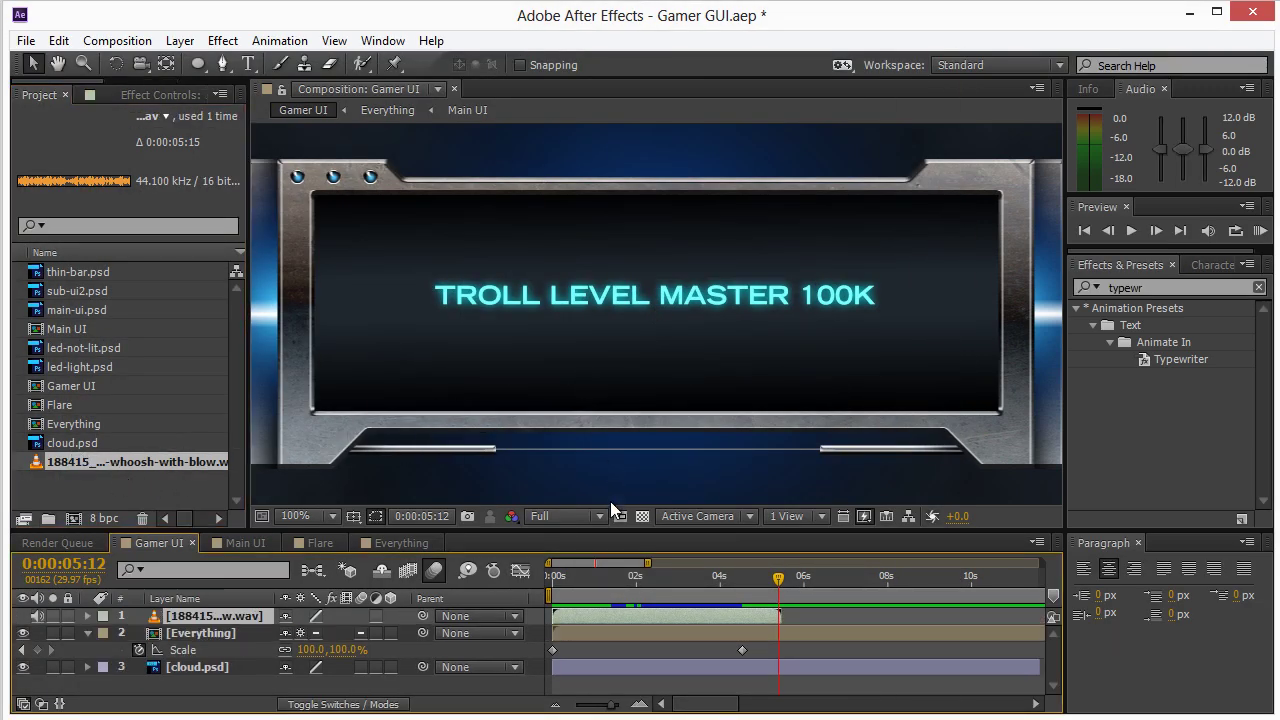
{"action": "left_click", "coordinate": [550, 578]}
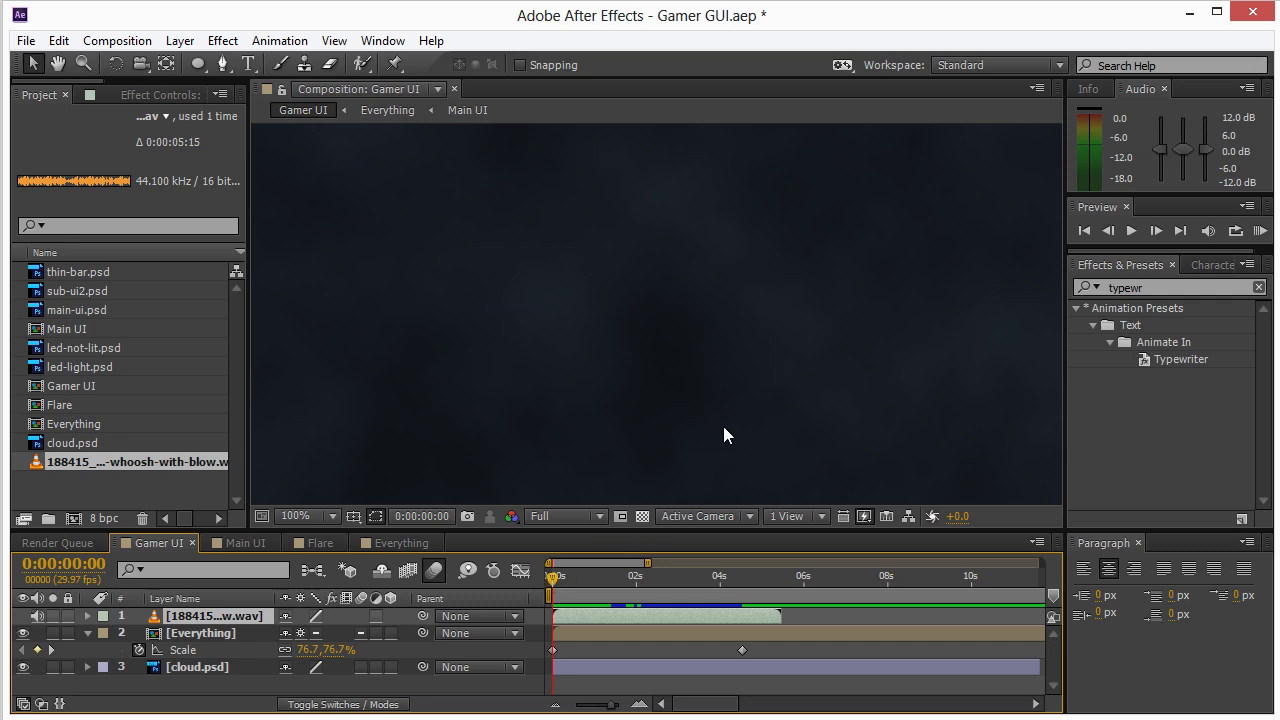
{"action": "key", "text": "KP_0"}
Step: Search Freesound in the browser for 'interface' sounds
{"action": "key", "text": "alt+Tab"}
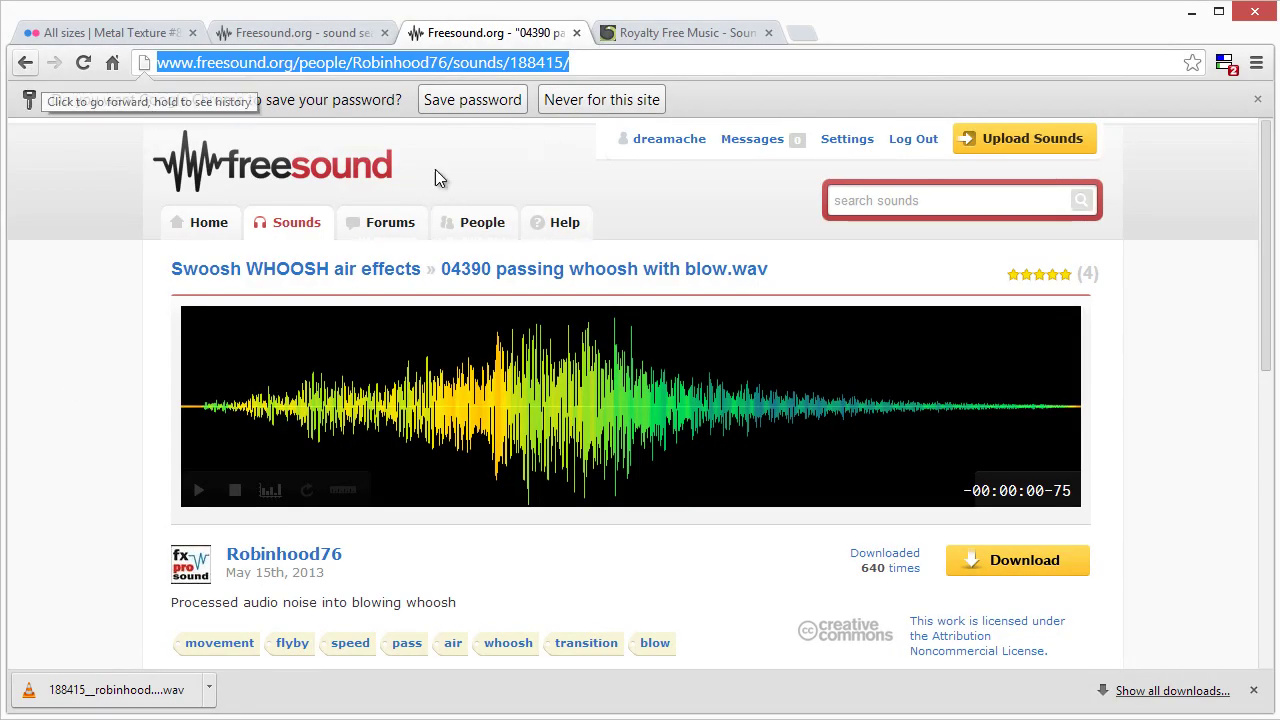
{"action": "left_click", "coordinate": [877, 199]}
{"action": "type", "text": "inter"}
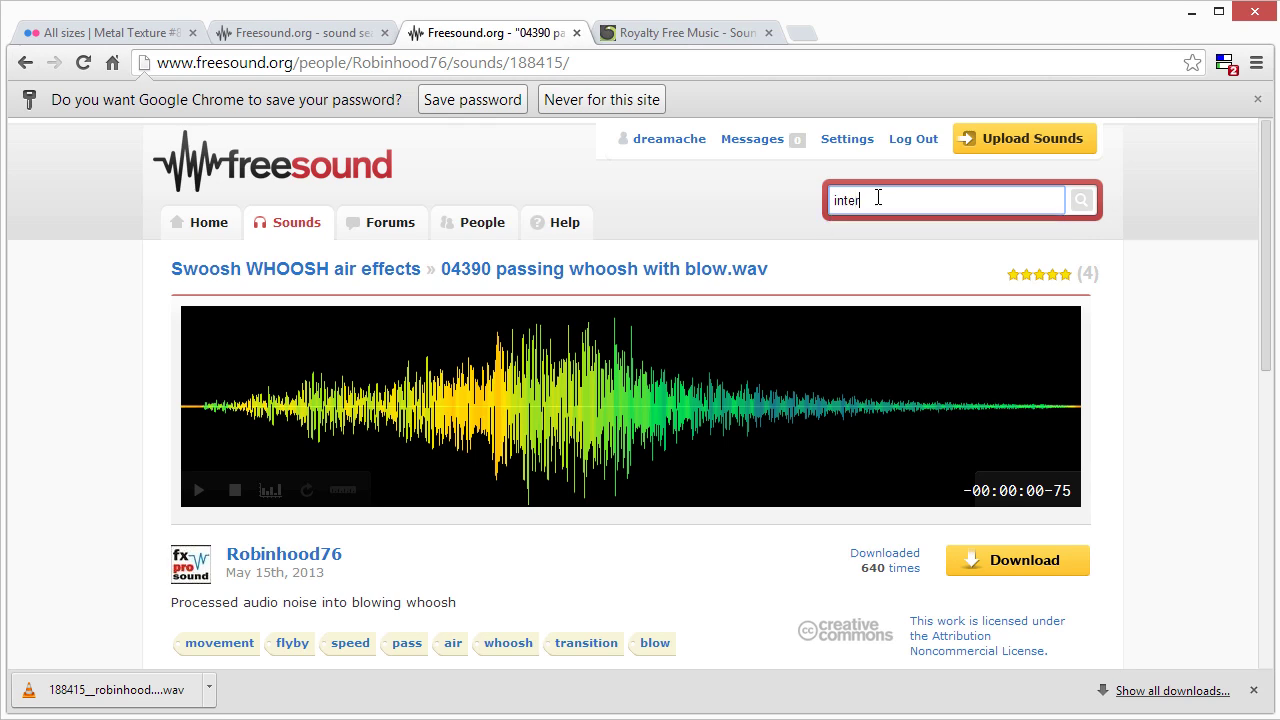
{"action": "type", "text": "face"}
{"action": "key", "text": "Return"}
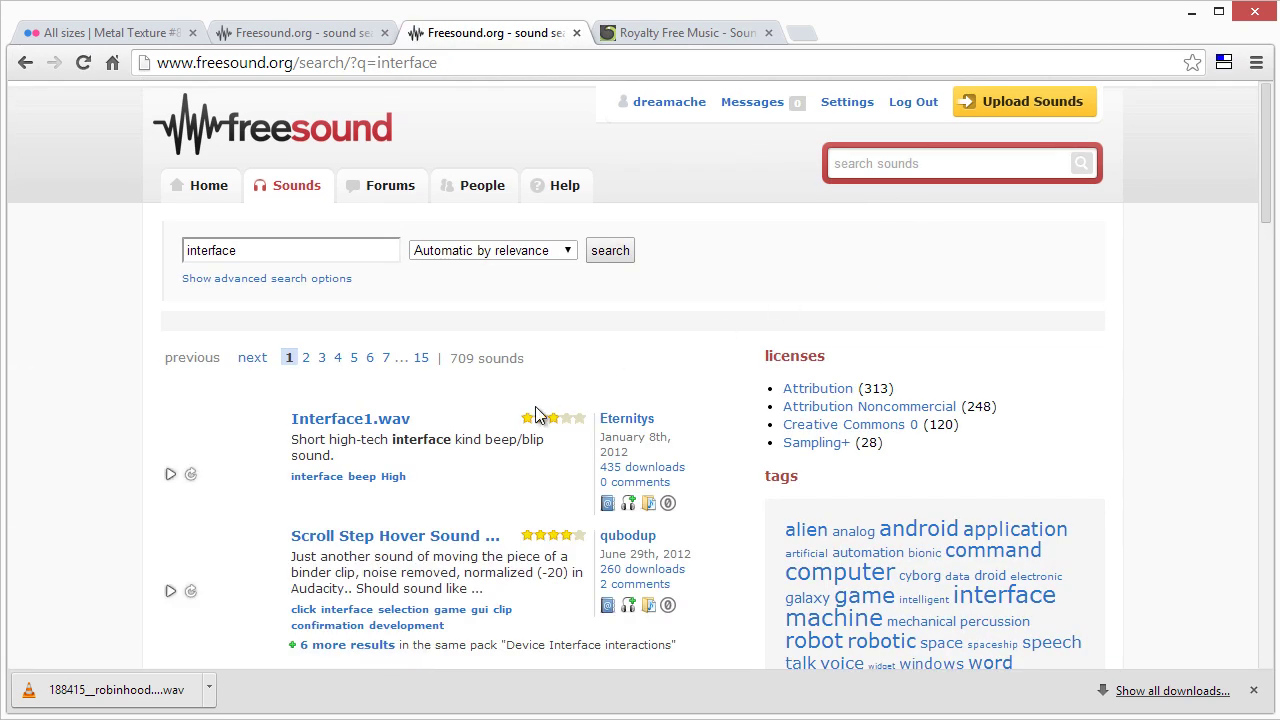
{"action": "scroll", "coordinate": [160, 430], "scroll_direction": "down", "scroll_amount": 2}
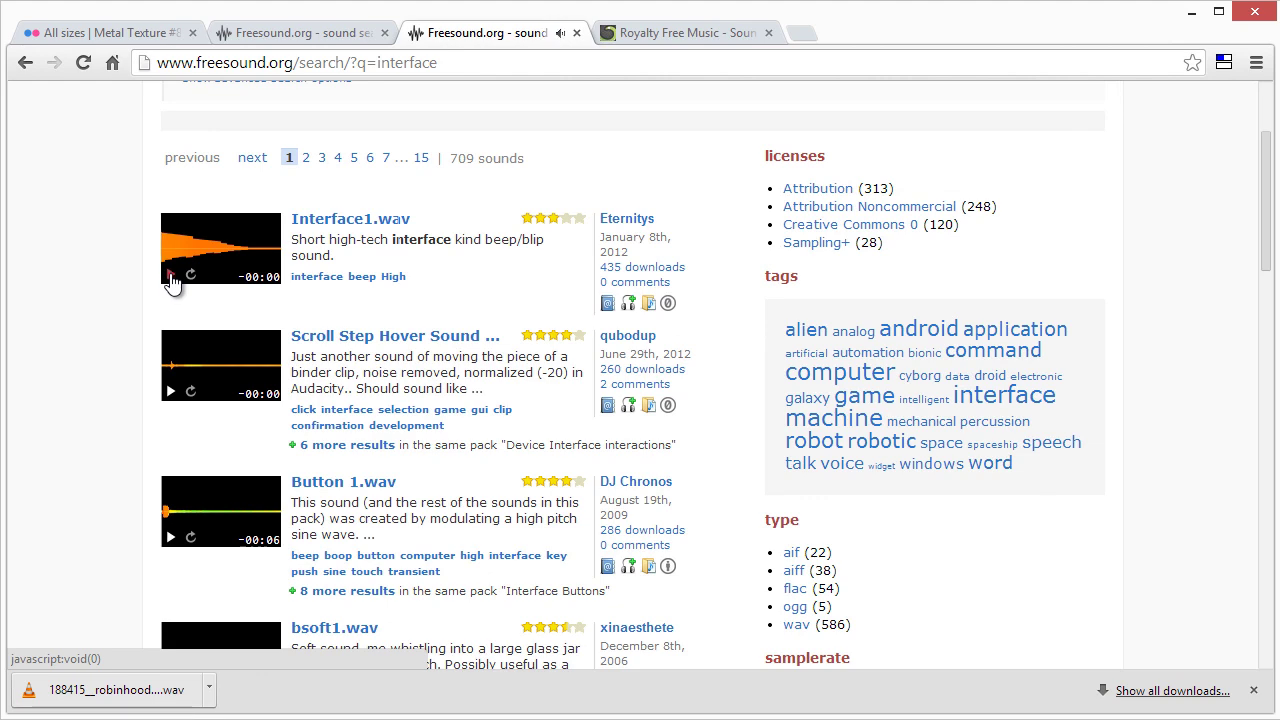
Step: Audition Button 1, Interface2–4, a computer vocal and User Interface Generic previews
{"action": "left_click", "coordinate": [170, 537]}
{"action": "scroll", "coordinate": [111, 511], "scroll_direction": "down", "scroll_amount": 2}
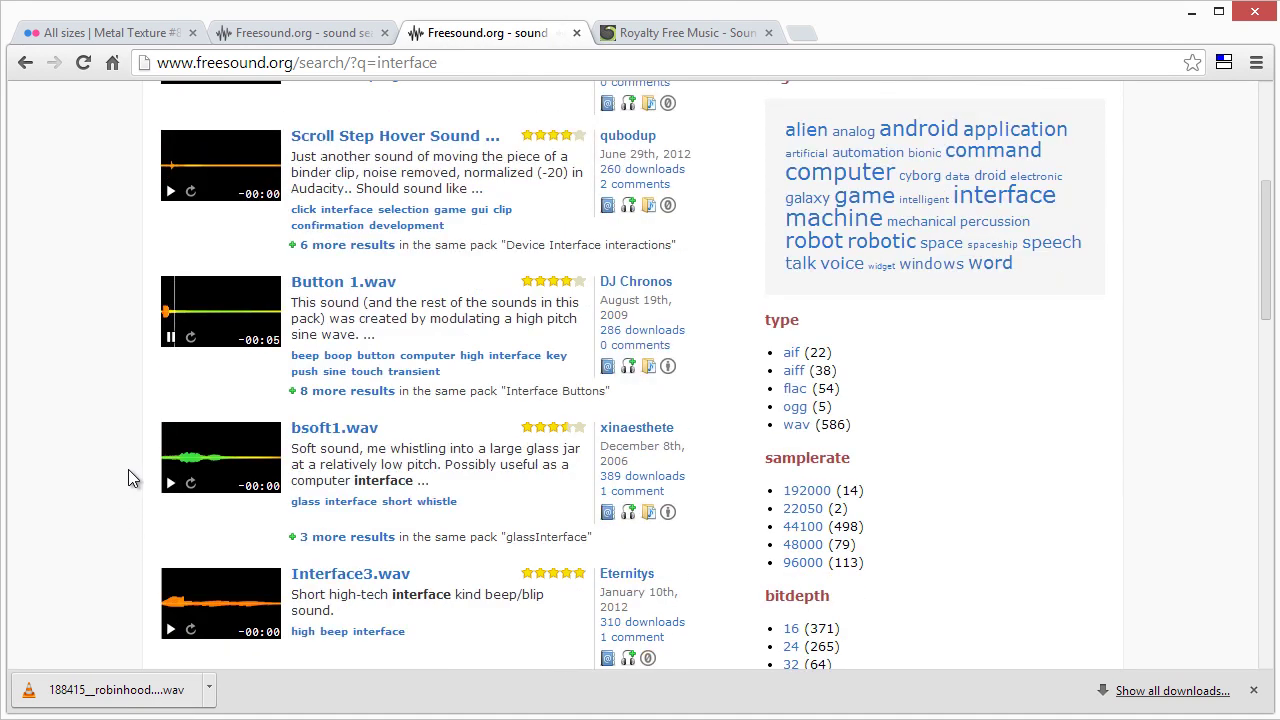
{"action": "left_click", "coordinate": [170, 337]}
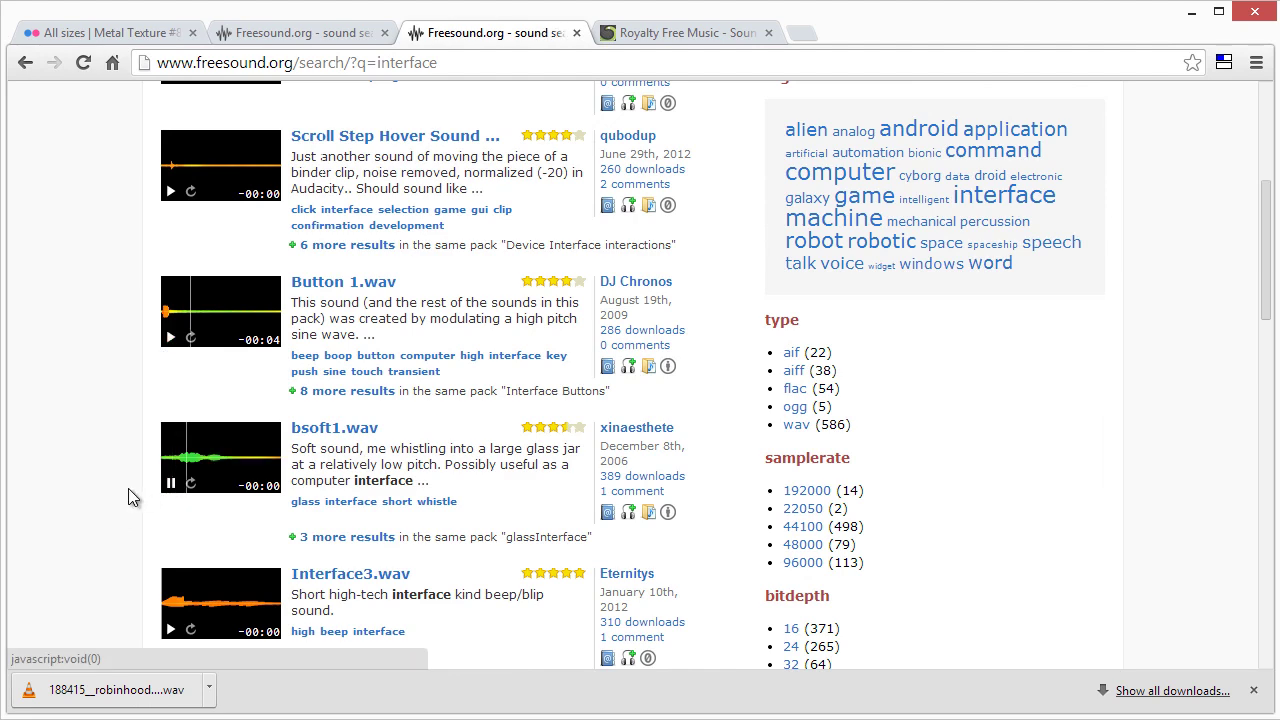
{"action": "scroll", "coordinate": [136, 478], "scroll_direction": "down", "scroll_amount": 1}
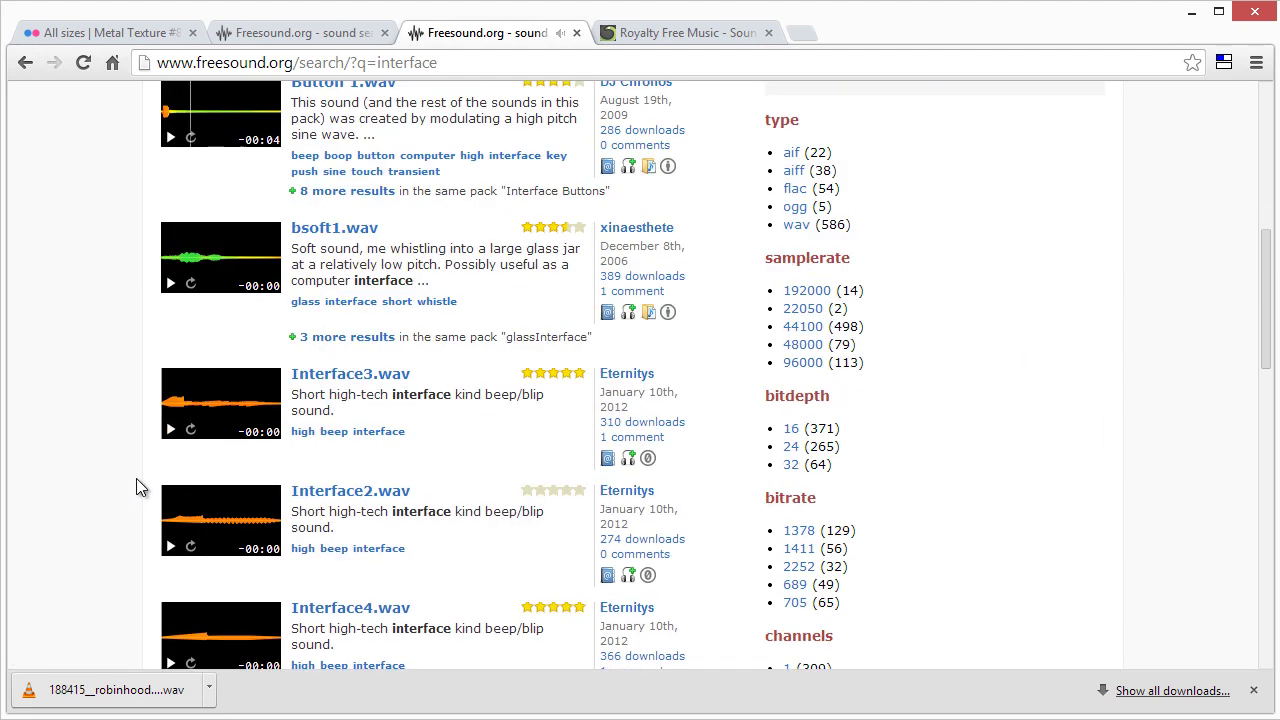
{"action": "left_click", "coordinate": [171, 431]}
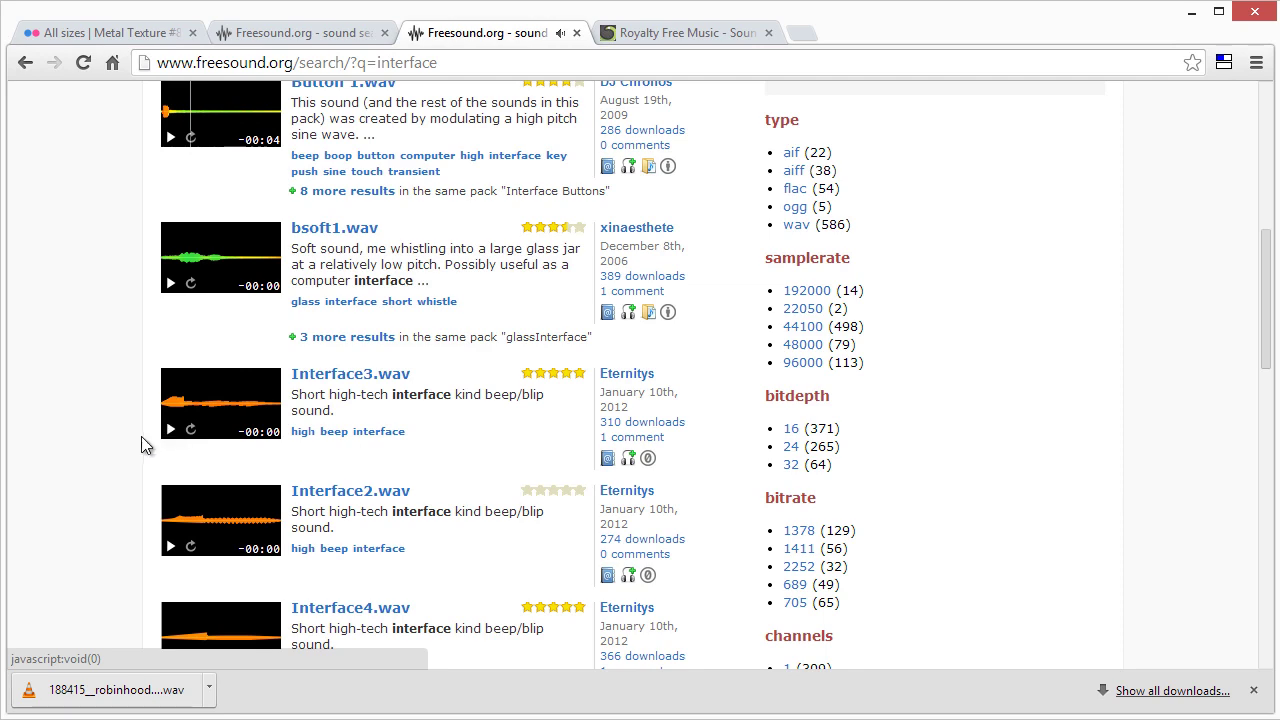
{"action": "scroll", "coordinate": [150, 450], "scroll_direction": "down", "scroll_amount": 1}
{"action": "left_click", "coordinate": [171, 448]}
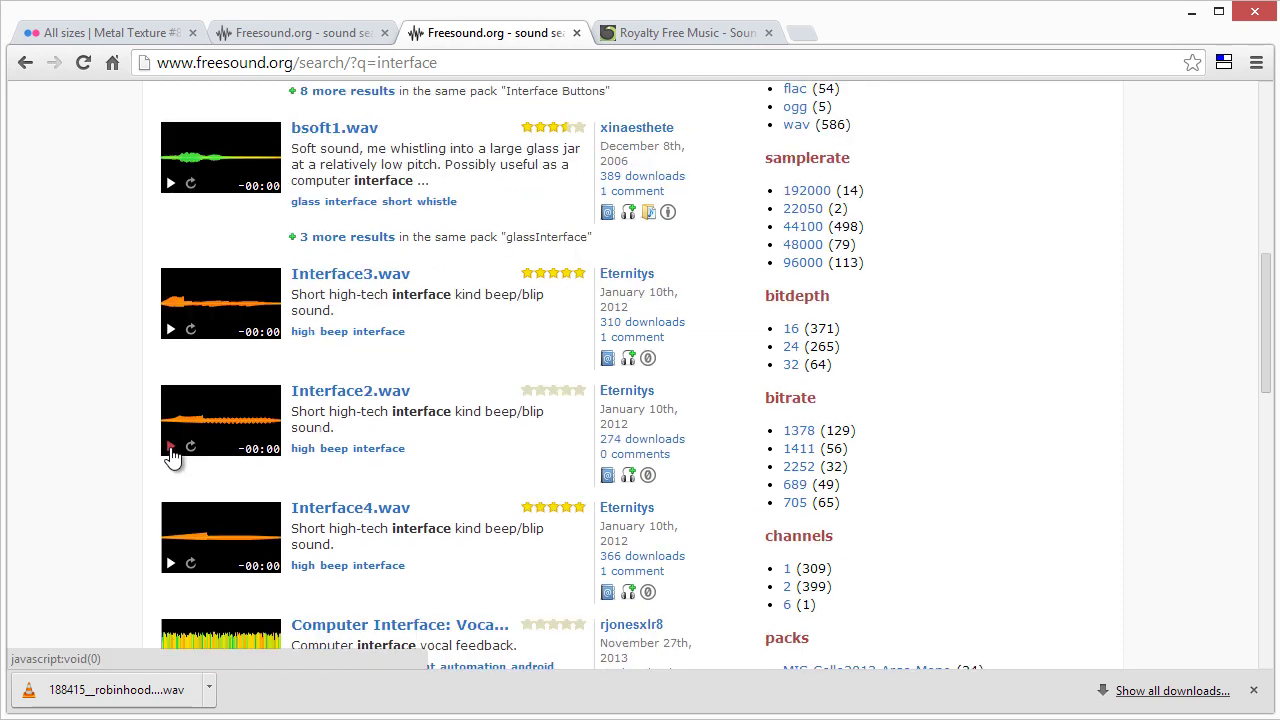
{"action": "scroll", "coordinate": [150, 450], "scroll_direction": "down", "scroll_amount": 2}
{"action": "left_click", "coordinate": [171, 365]}
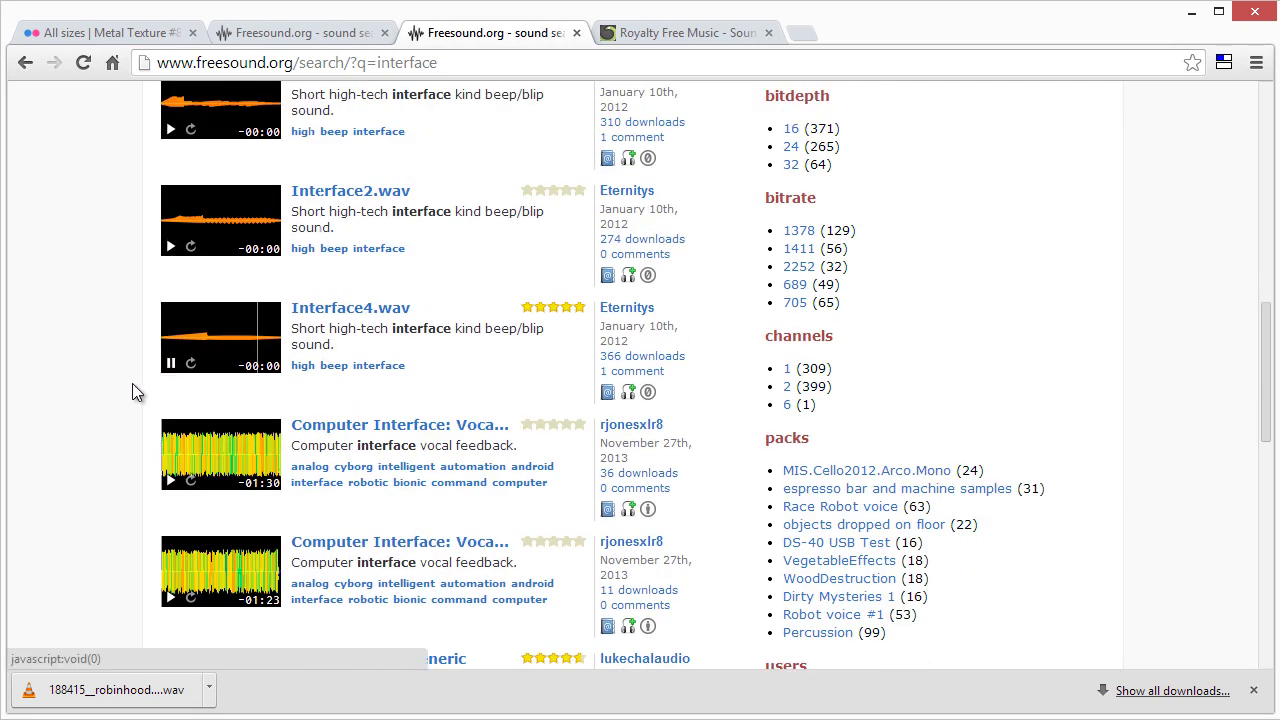
{"action": "left_click", "coordinate": [171, 481]}
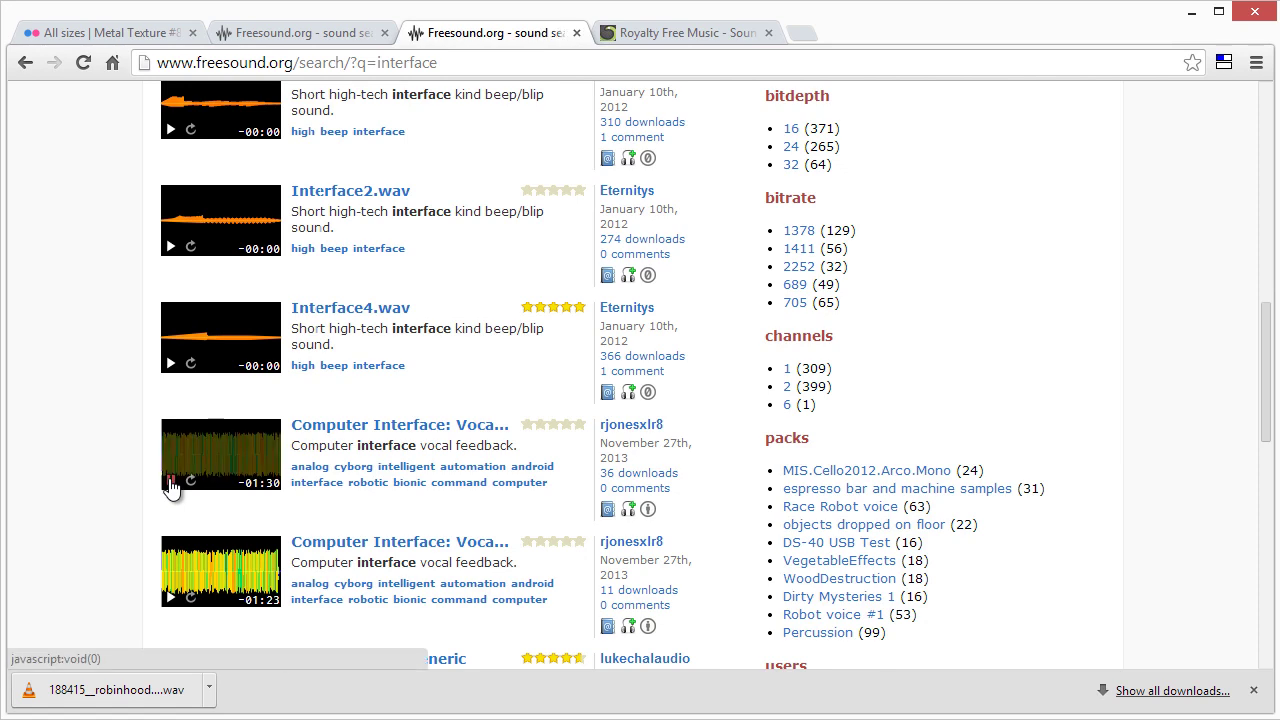
{"action": "scroll", "coordinate": [112, 460], "scroll_direction": "down", "scroll_amount": 4}
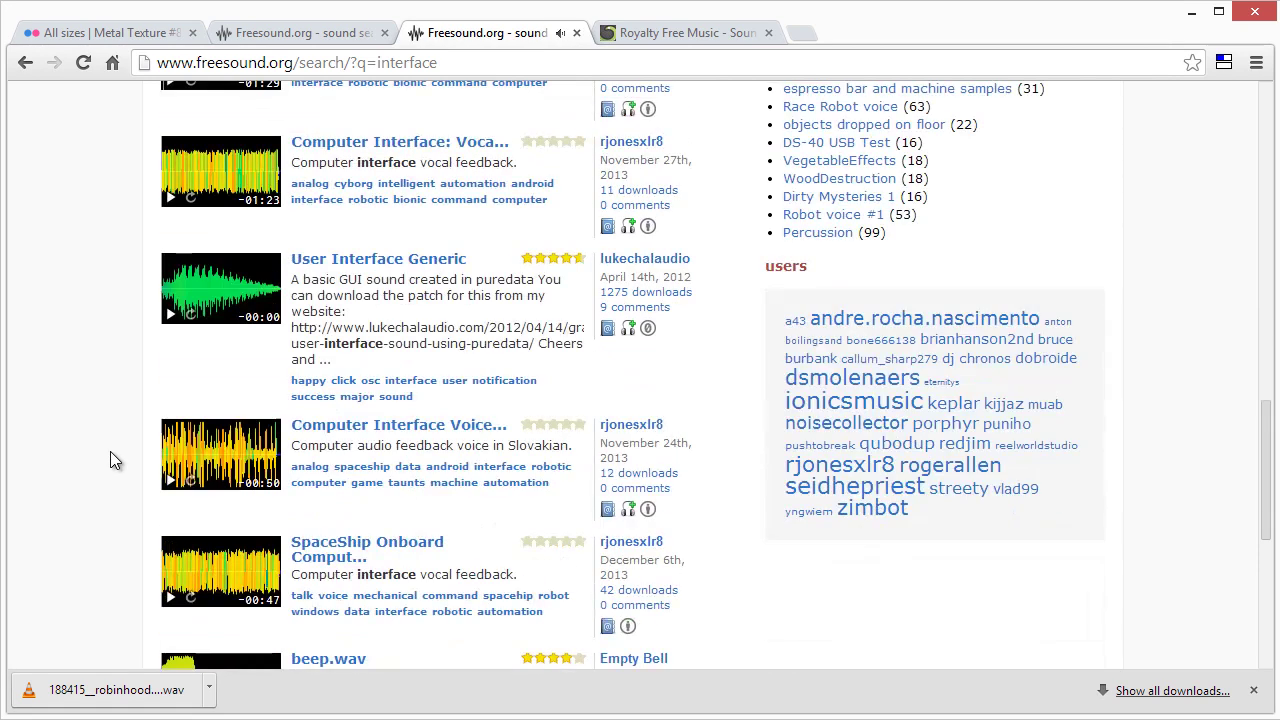
{"action": "left_click", "coordinate": [169, 316]}
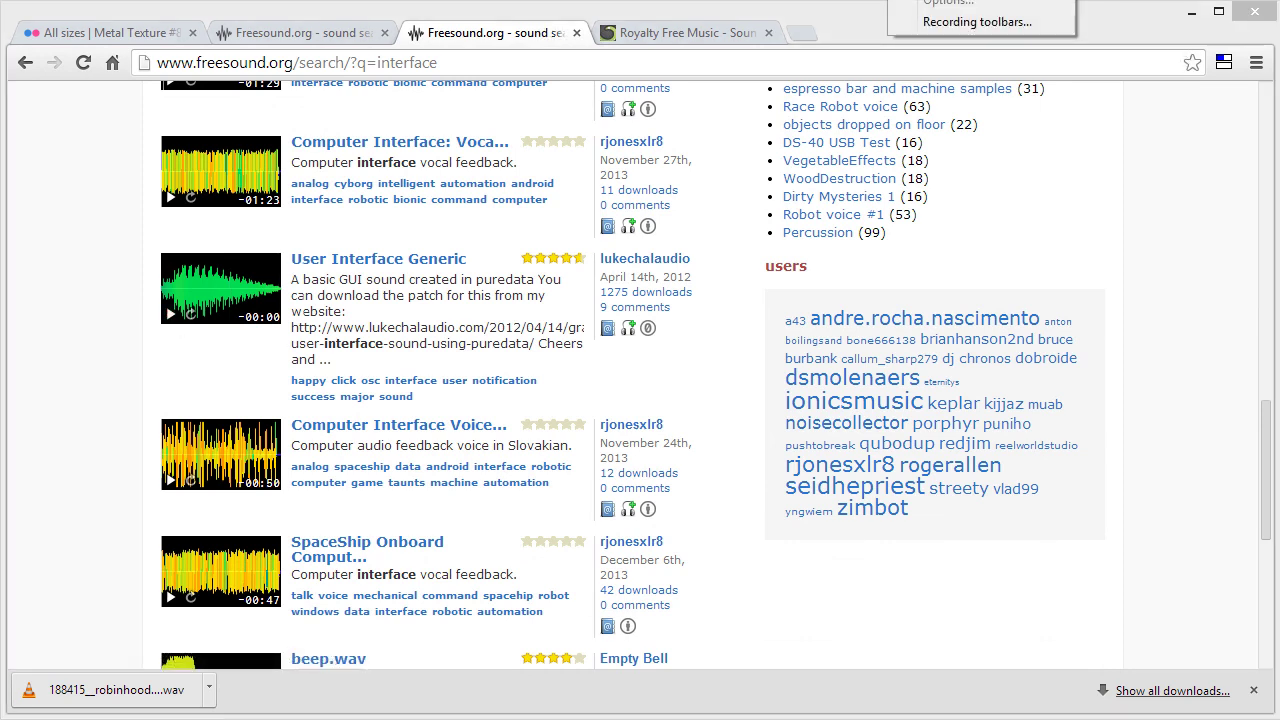
Step: Find and preview the glitchsaw sci-fi sound to use as the glitch effect
{"action": "left_click", "coordinate": [955, 22]}
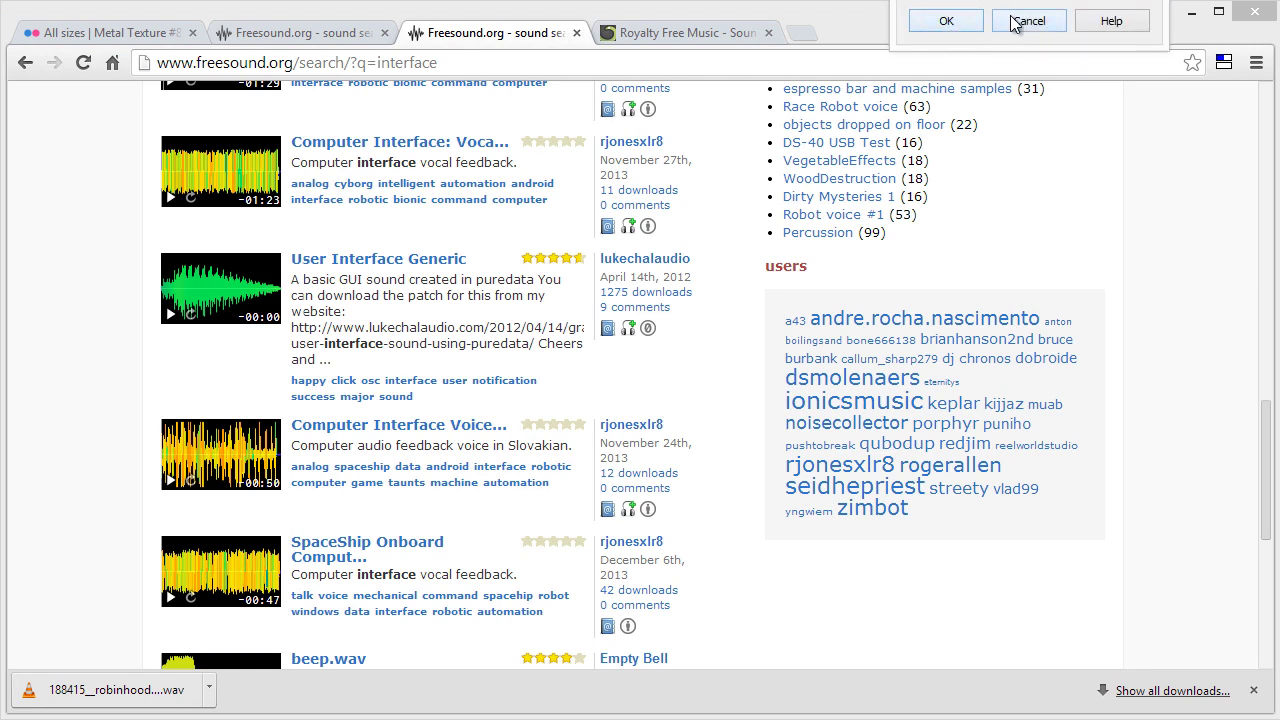
{"action": "left_click", "coordinate": [1028, 21]}
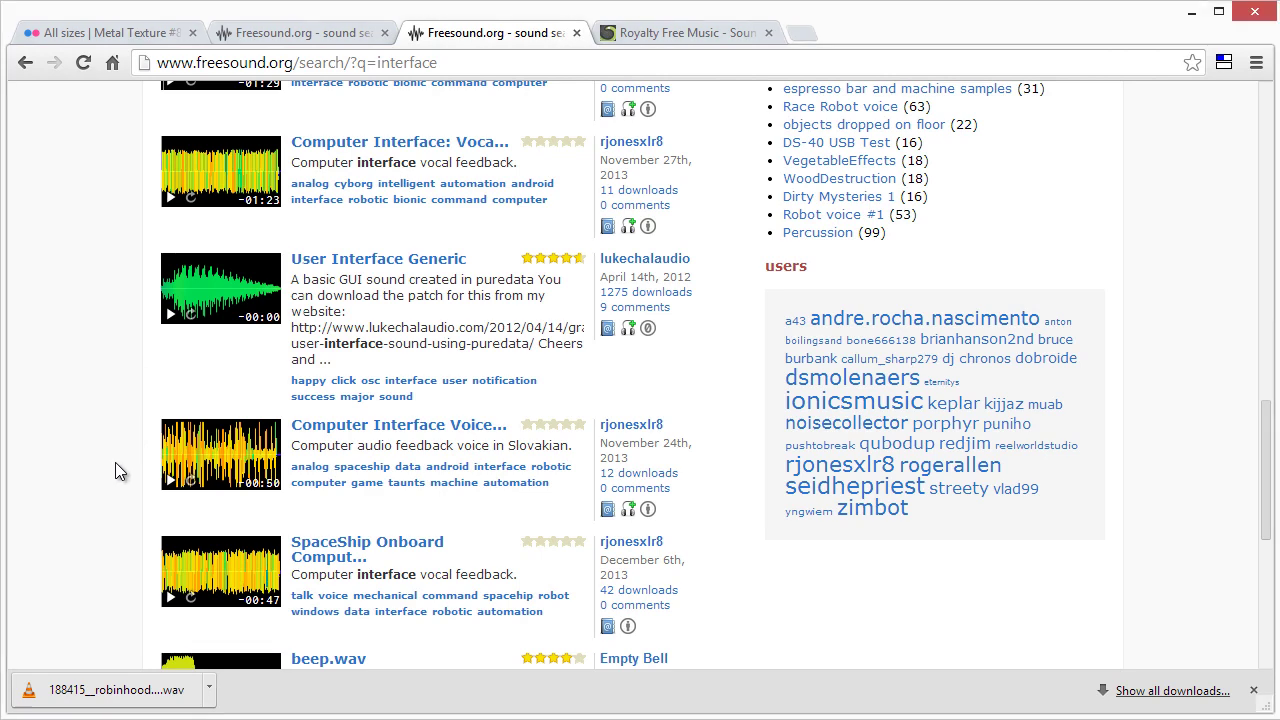
{"action": "scroll", "coordinate": [108, 489], "scroll_direction": "down", "scroll_amount": 3}
{"action": "scroll", "coordinate": [108, 489], "scroll_direction": "up", "scroll_amount": 1}
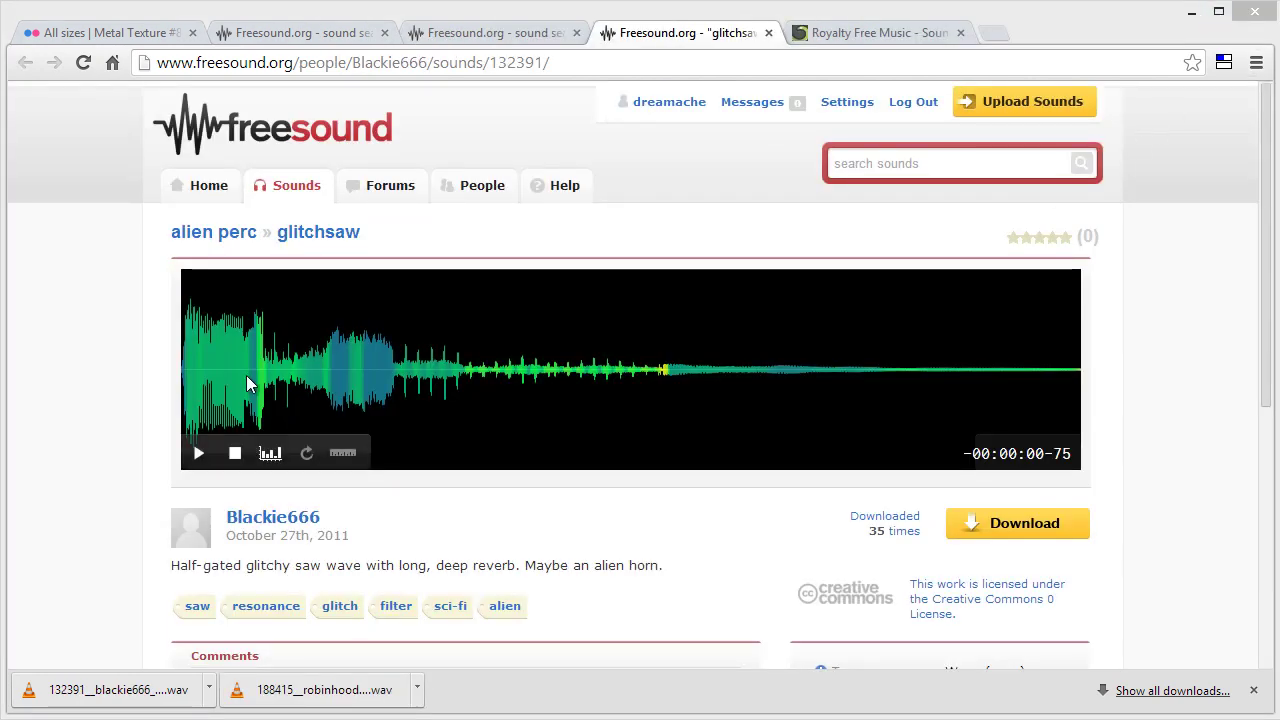
{"action": "left_click", "coordinate": [200, 460]}
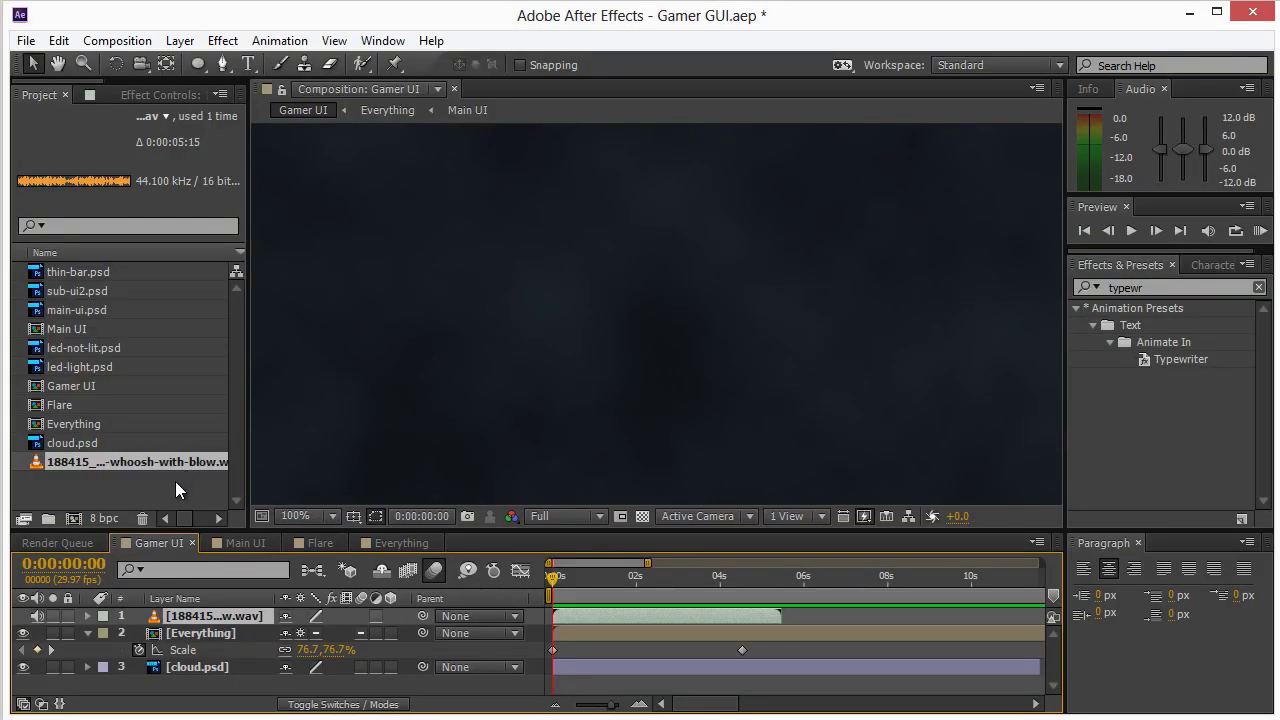
Step: Import the glitchsaw WAV file into the Project panel
{"action": "right_click", "coordinate": [176, 490]}
{"action": "mouse_move", "coordinate": [300, 583]}
{"action": "left_click", "coordinate": [478, 582]}
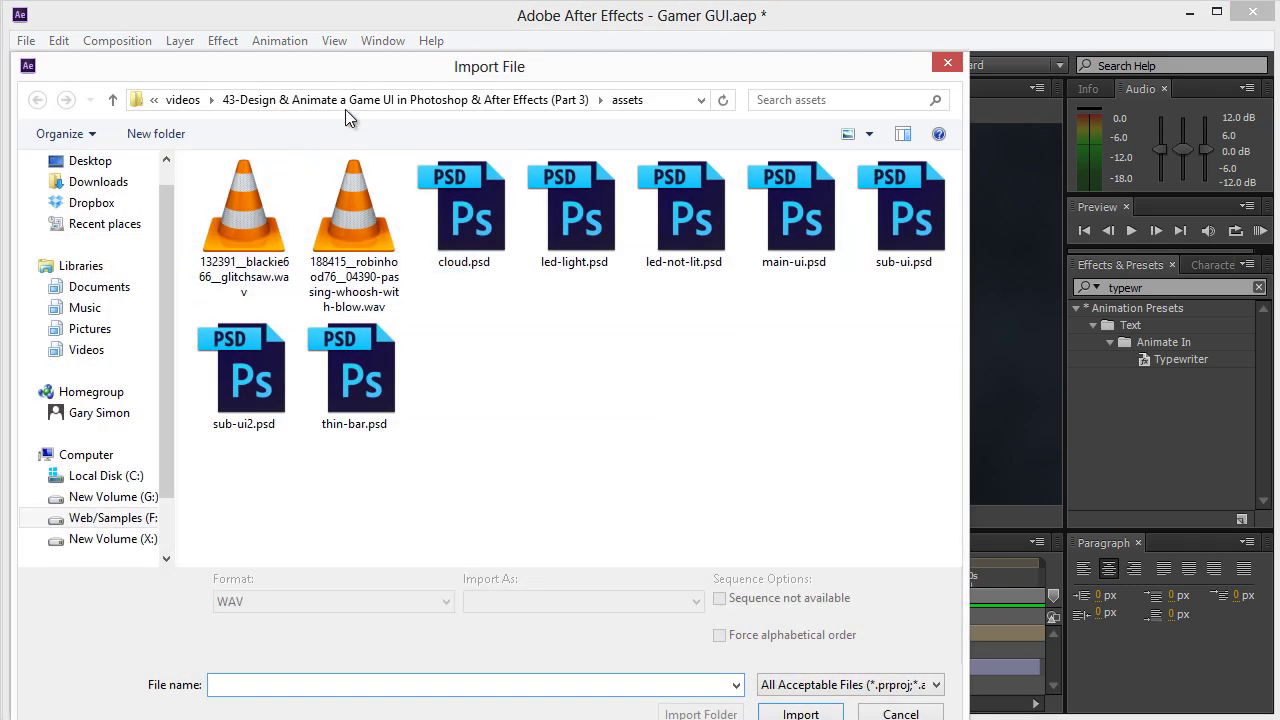
{"action": "left_click_drag", "start_coordinate": [350, 66], "coordinate": [443, 62]}
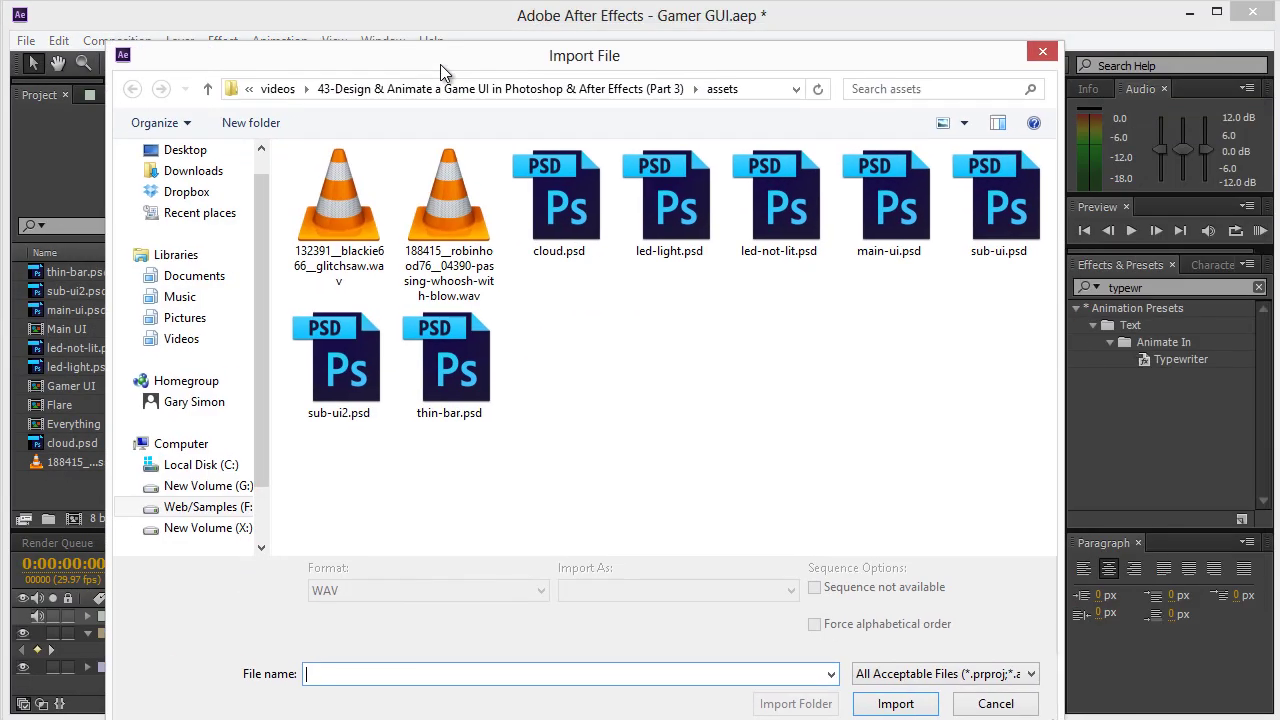
{"action": "double_click", "coordinate": [339, 234]}
{"action": "key", "text": "Return"}
Step: Add glitchsaw as a Gamer UI layer starting around 1.6 s and preview it
{"action": "left_click_drag", "start_coordinate": [255, 490], "coordinate": [638, 331]}
{"action": "left_click_drag", "start_coordinate": [607, 617], "coordinate": [662, 595]}
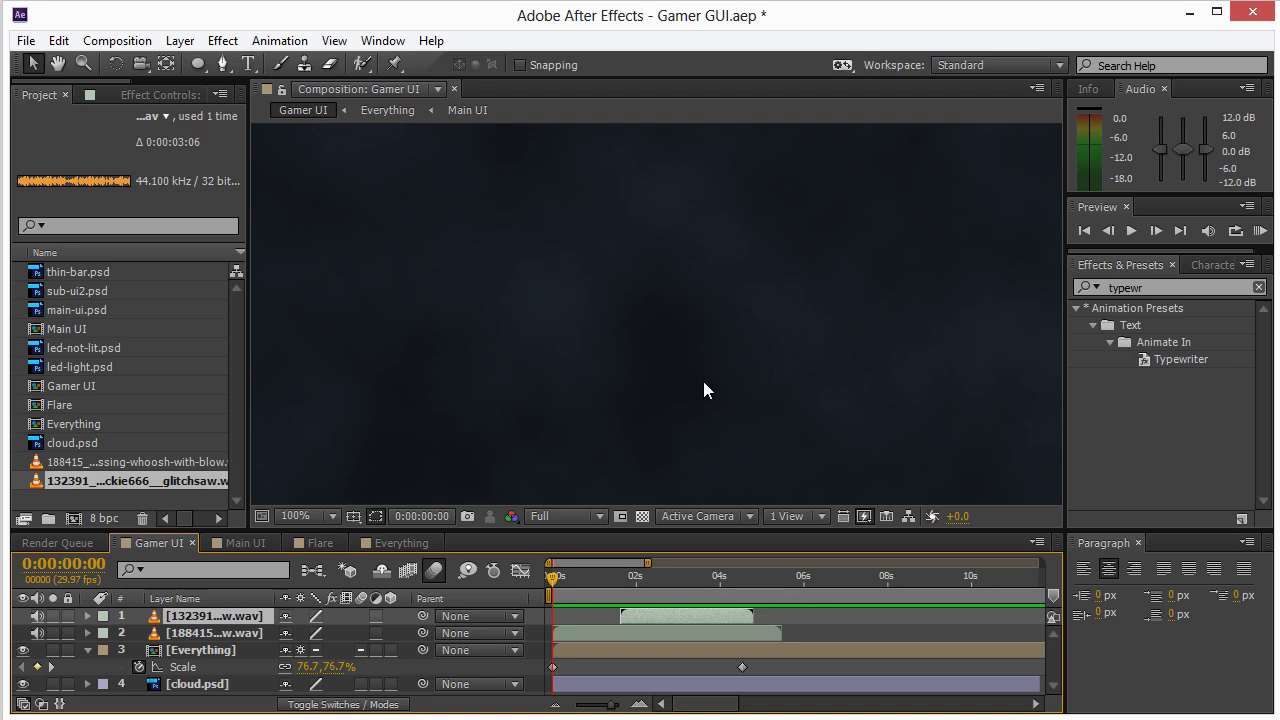
{"action": "key", "text": "KP_0"}
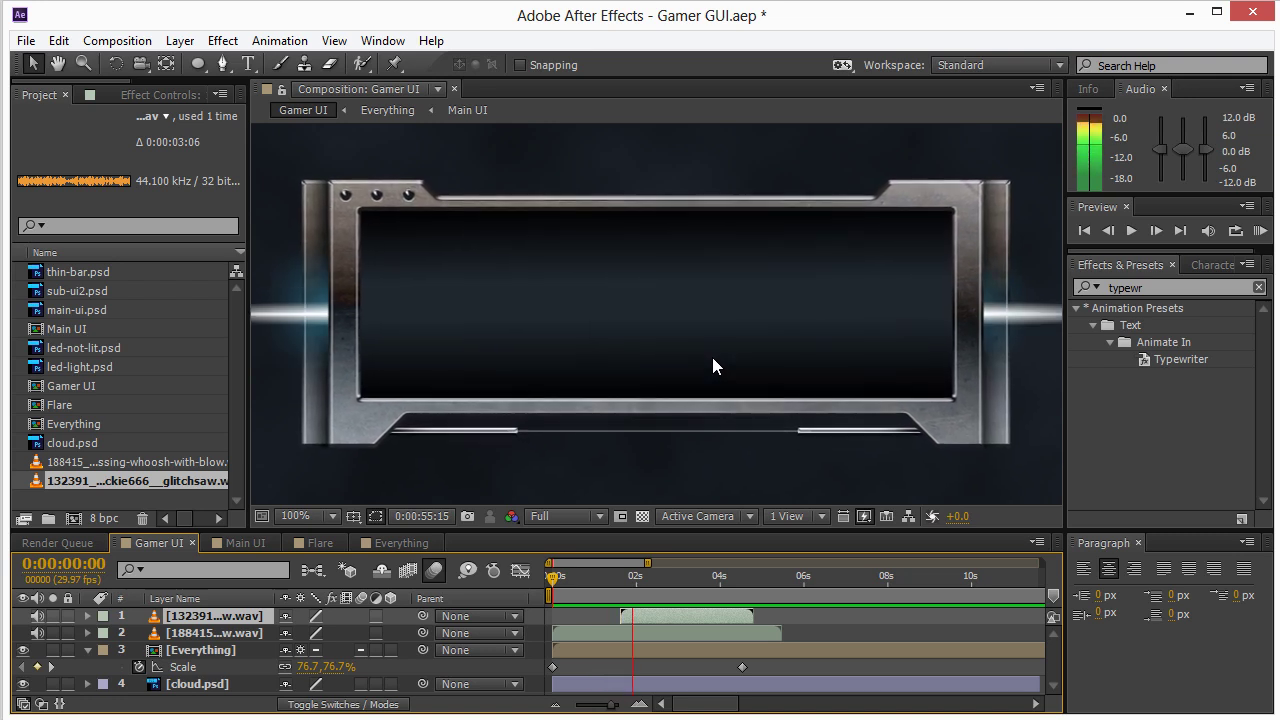
Step: Move the glitchsaw layer earlier and preview the sound sync
{"action": "left_click", "coordinate": [712, 357]}
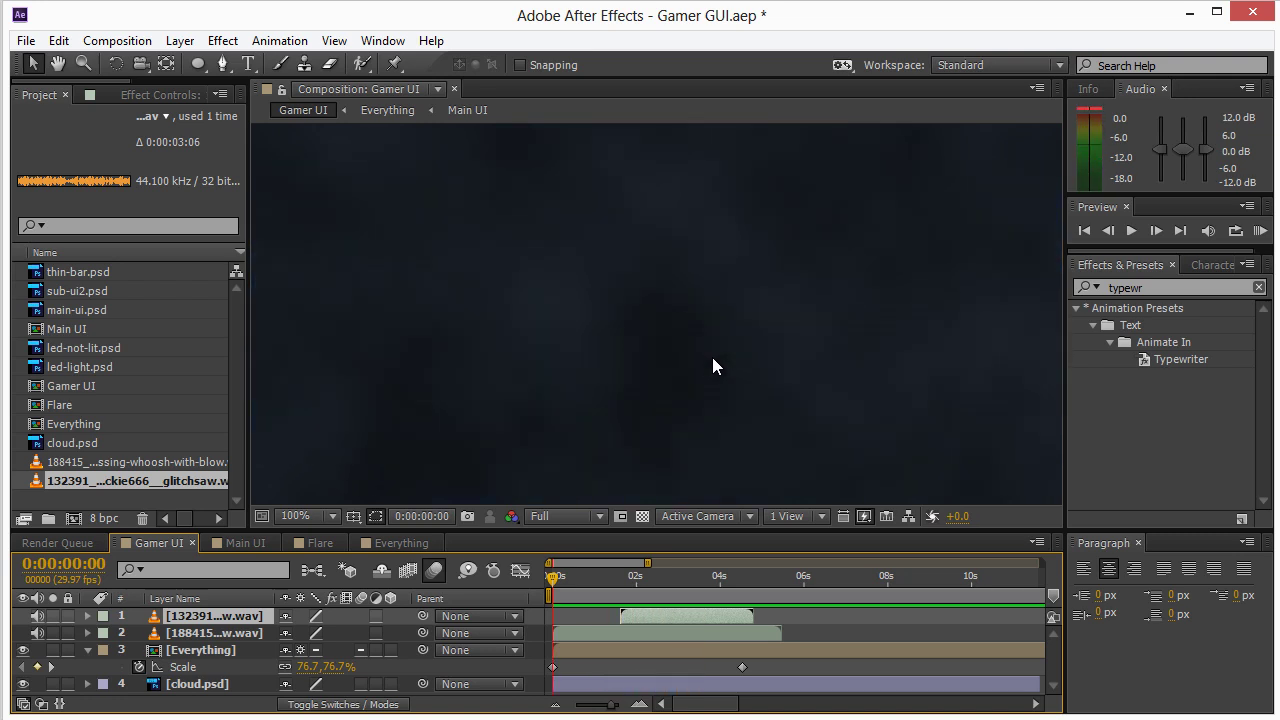
{"action": "left_click_drag", "start_coordinate": [678, 612], "coordinate": [634, 612]}
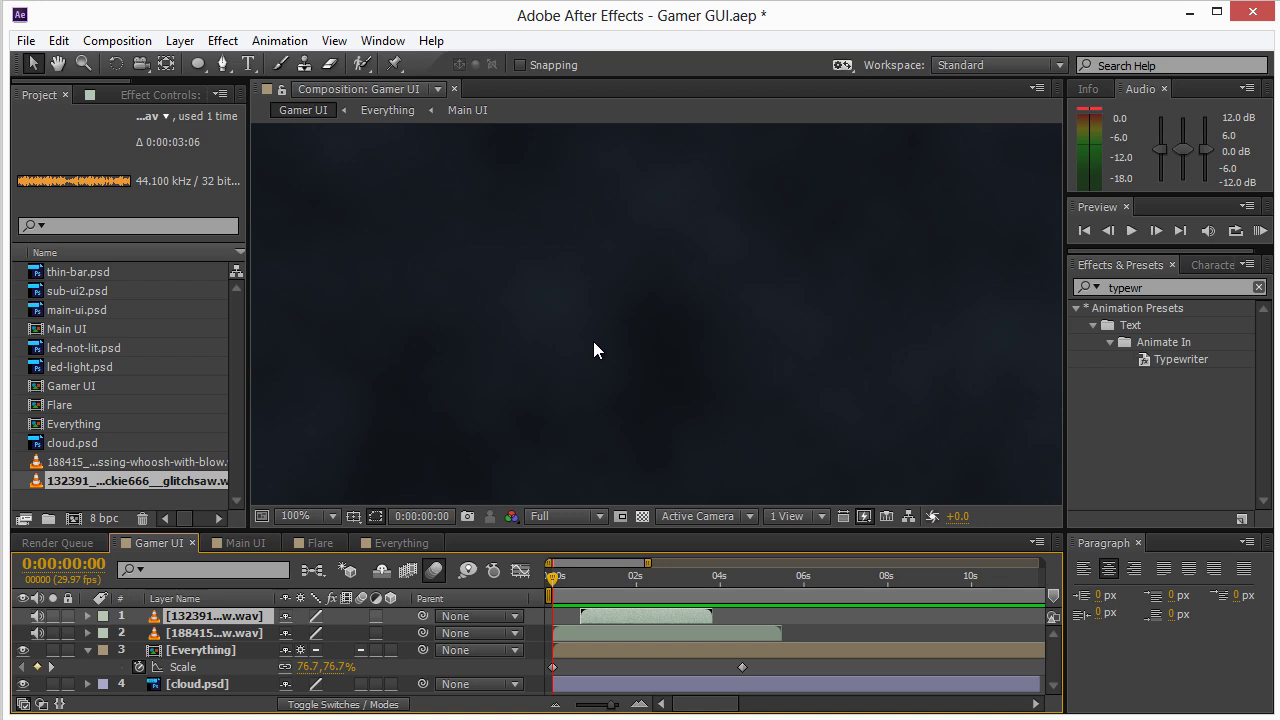
{"action": "key", "text": "KP_0"}
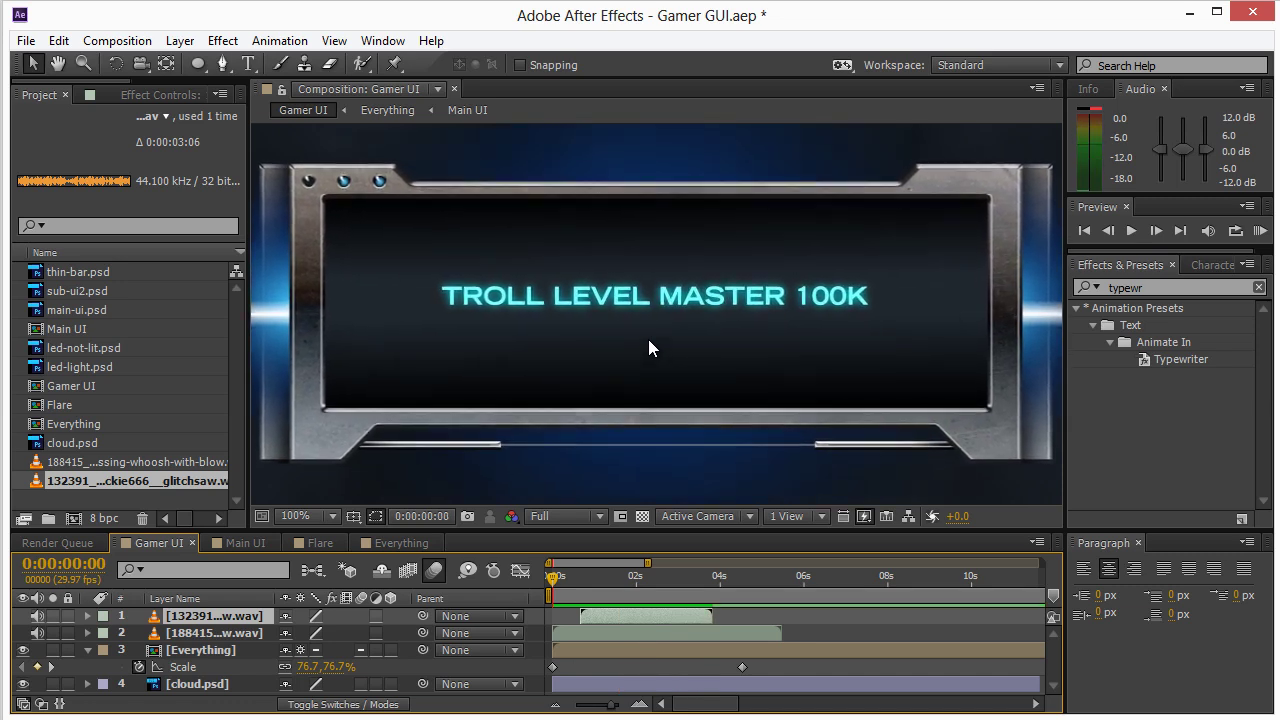
{"action": "left_click", "coordinate": [648, 348]}
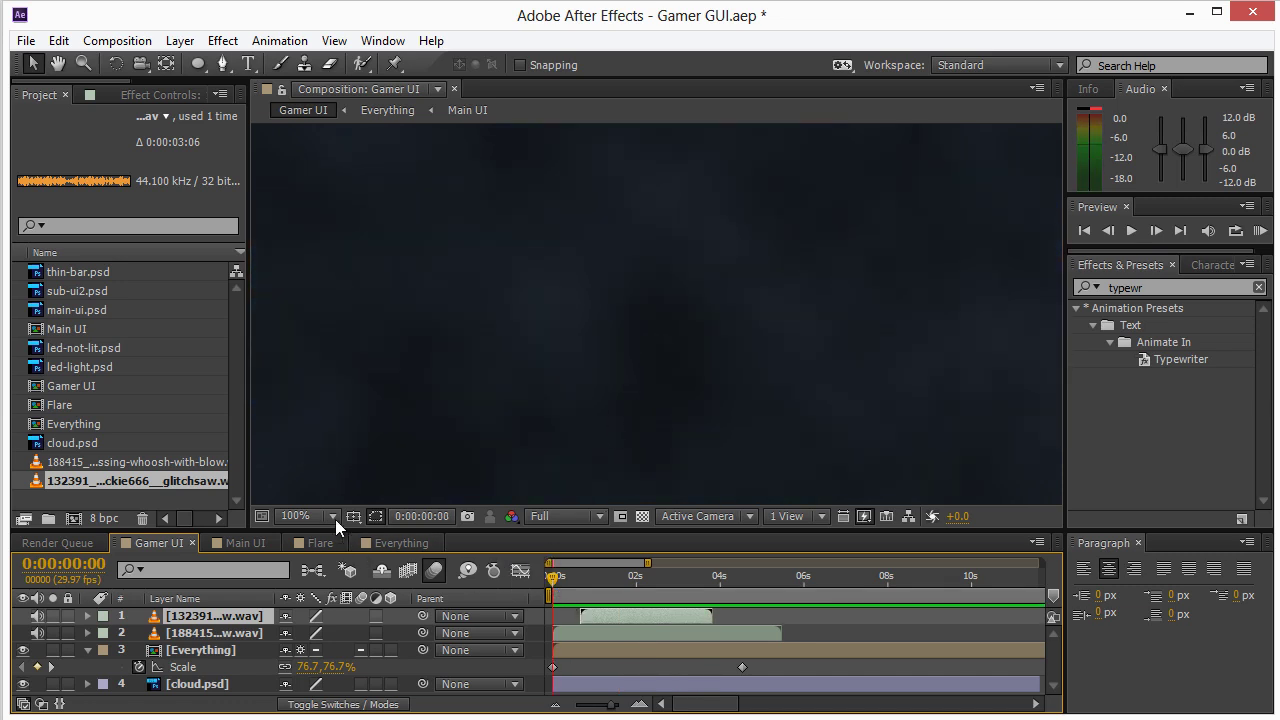
{"action": "scroll", "coordinate": [457, 368], "scroll_direction": "down", "scroll_amount": 2}
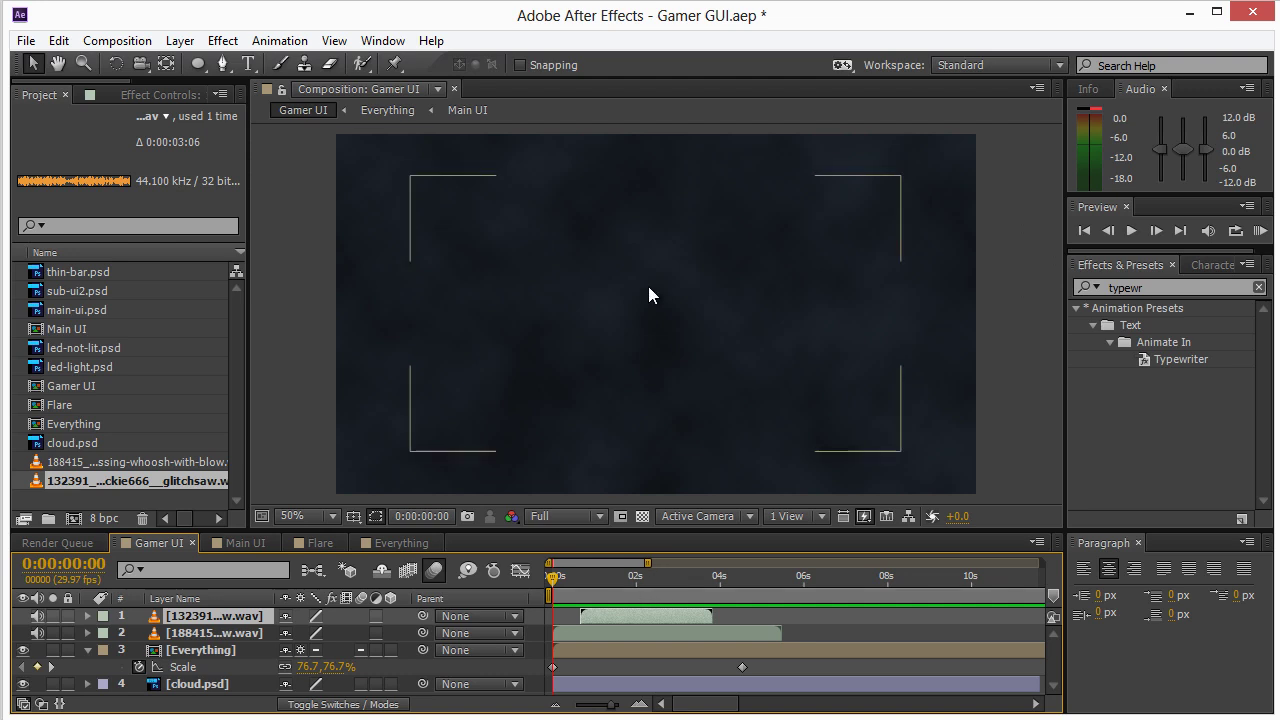
{"action": "key", "text": "space"}
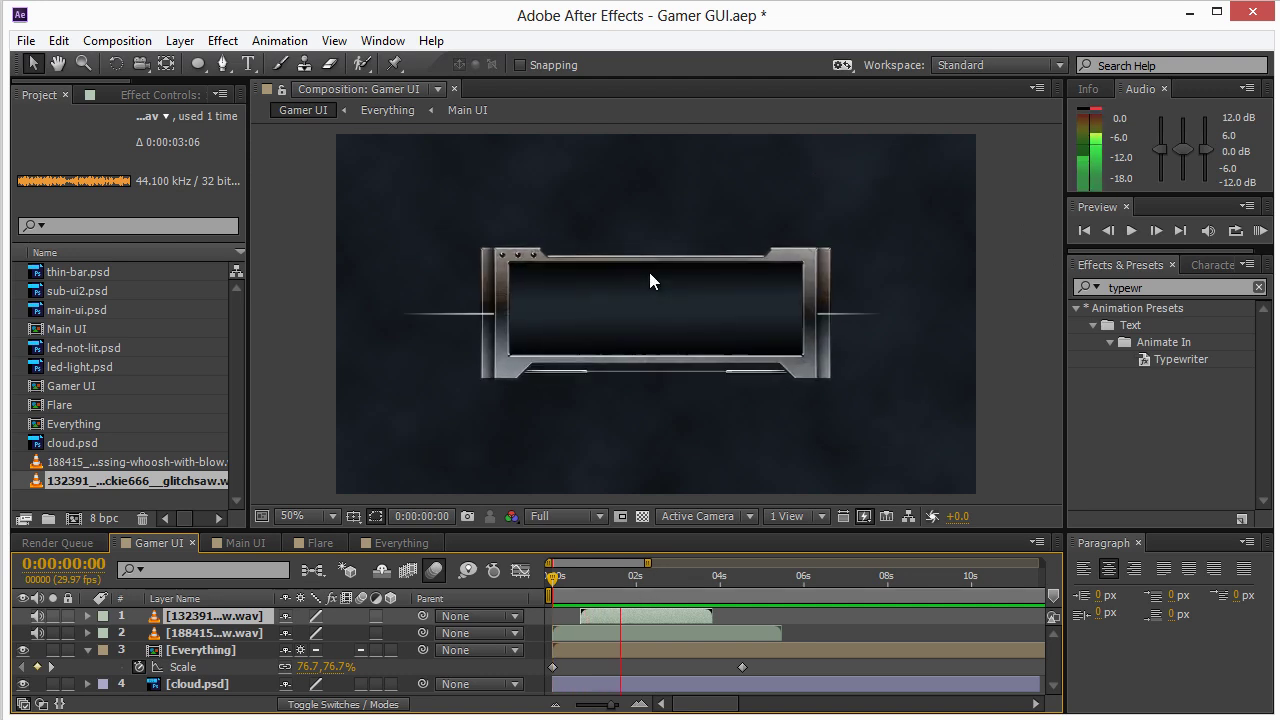
Step: Nudge glitchsaw later to about 1.2 s and check it against the title's appearance
{"action": "left_click_drag", "start_coordinate": [594, 617], "coordinate": [624, 618]}
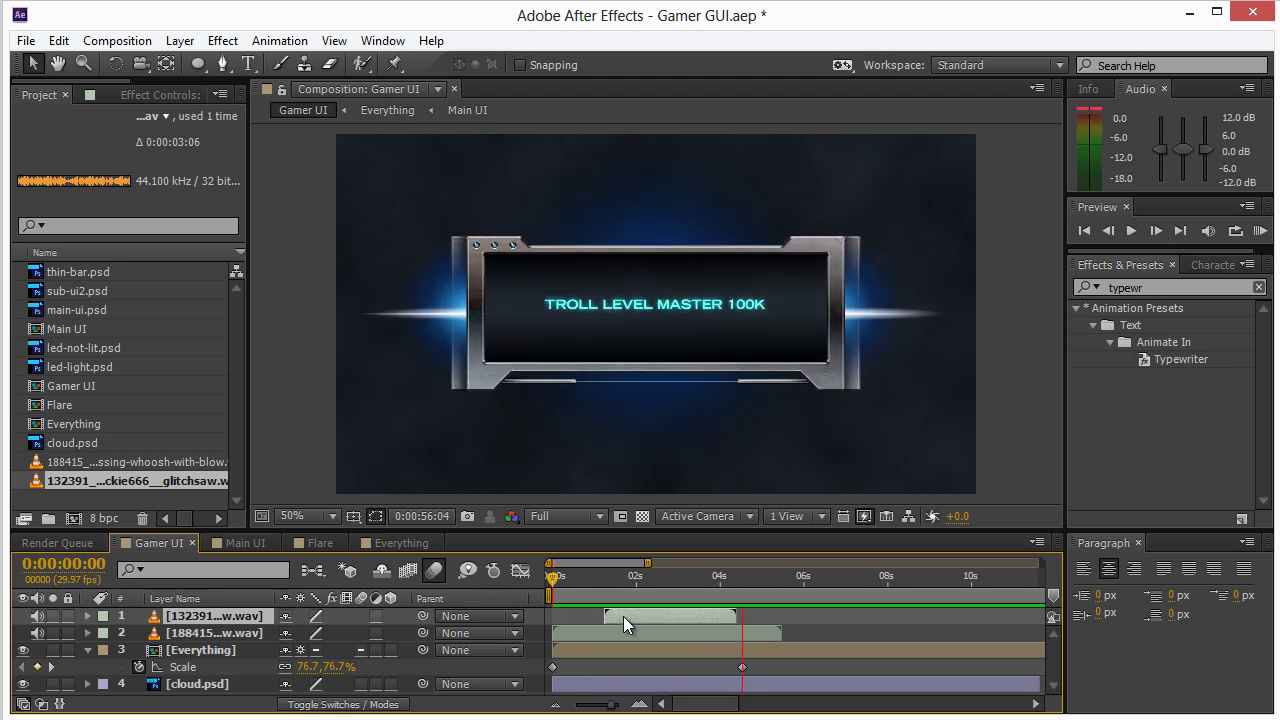
{"action": "left_click", "coordinate": [845, 366]}
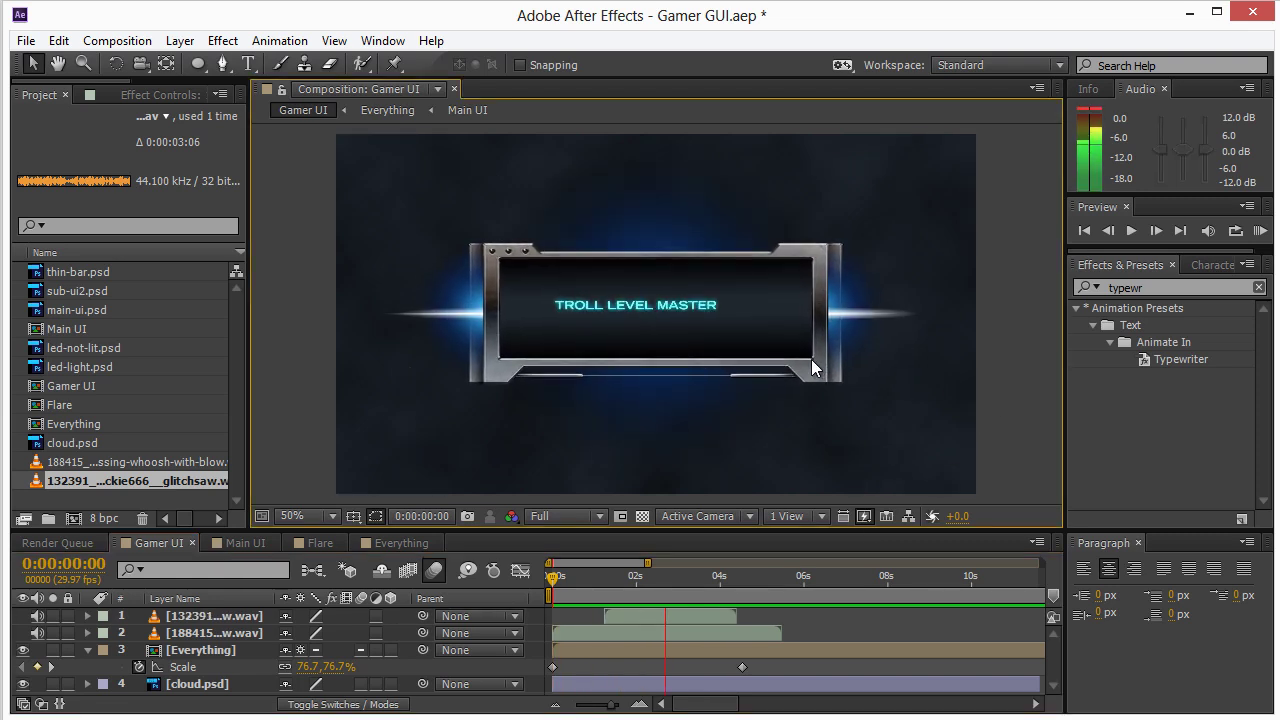
{"action": "left_click", "coordinate": [788, 560]}
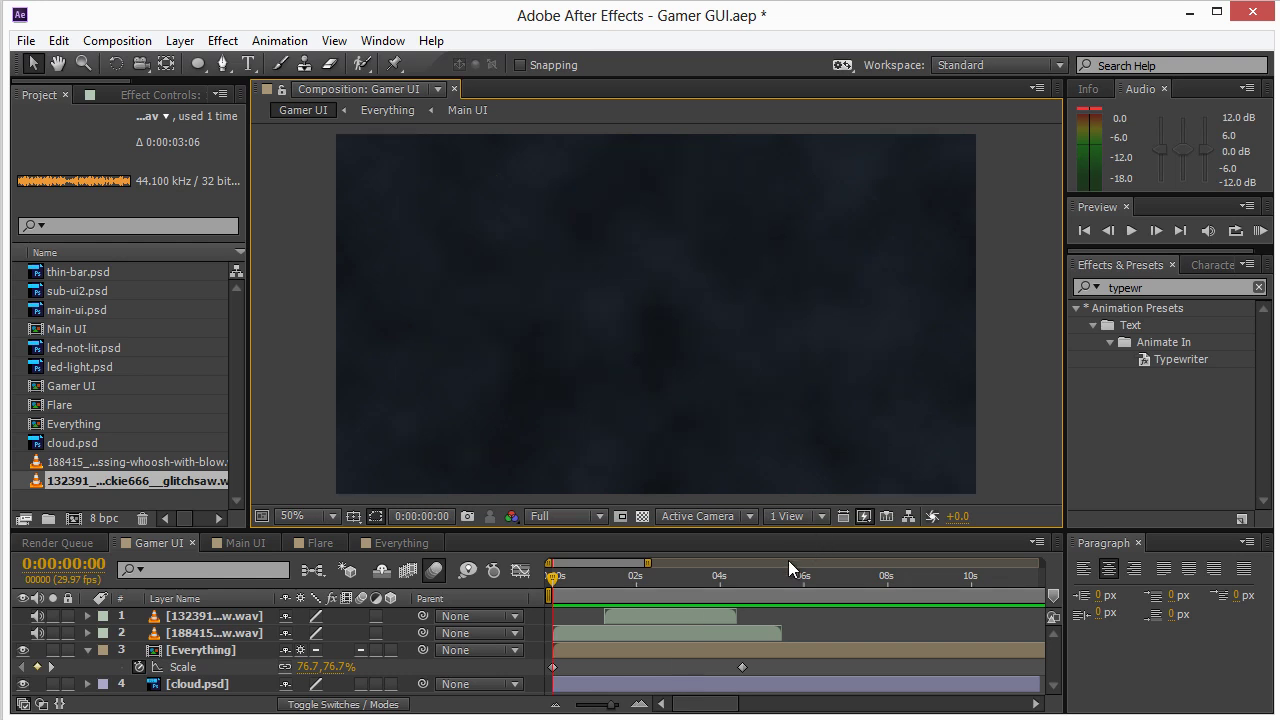
{"action": "left_click", "coordinate": [705, 630]}
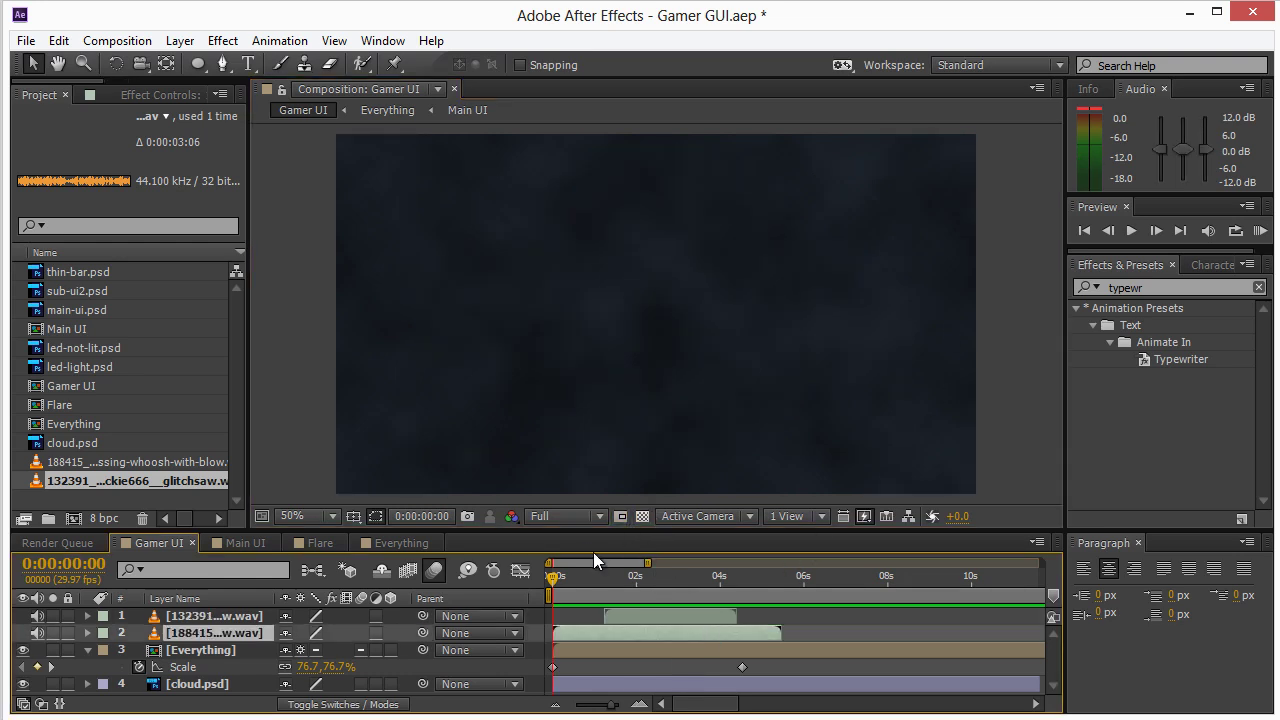
{"action": "left_click_drag", "start_coordinate": [560, 575], "coordinate": [687, 598]}
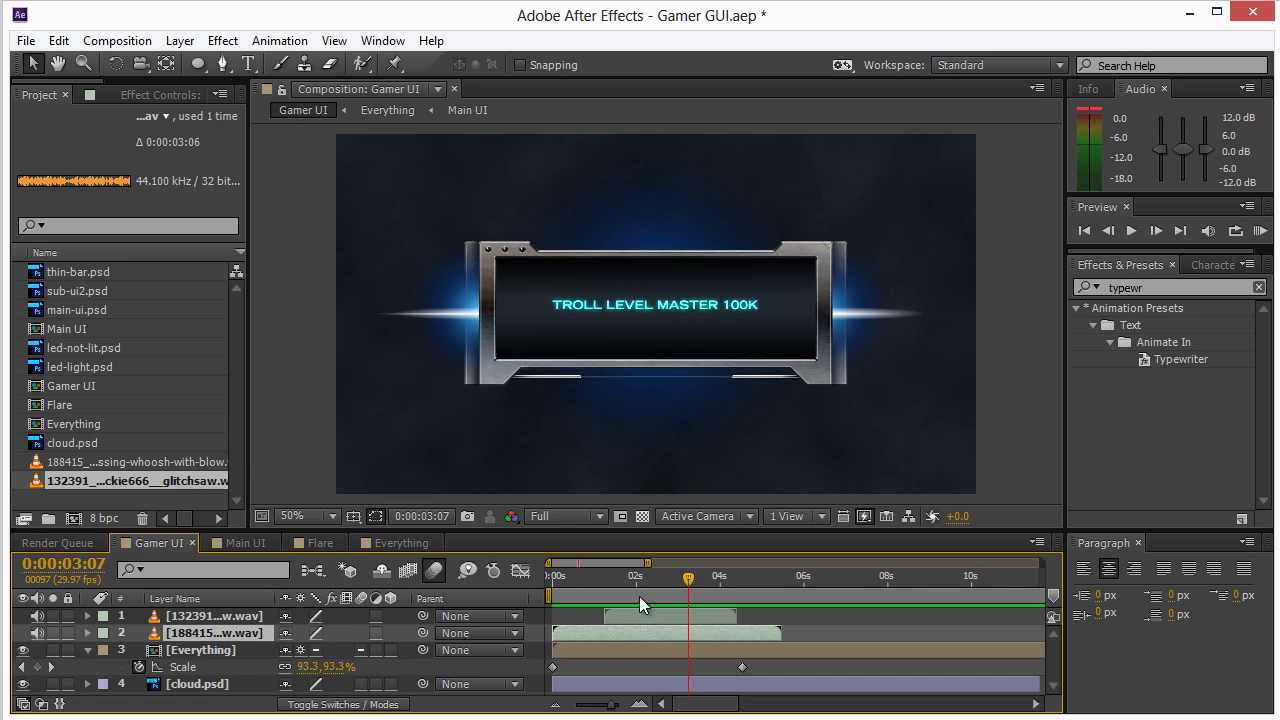
{"action": "left_click_drag", "start_coordinate": [684, 578], "coordinate": [602, 576]}
{"action": "key", "text": "KP_0"}
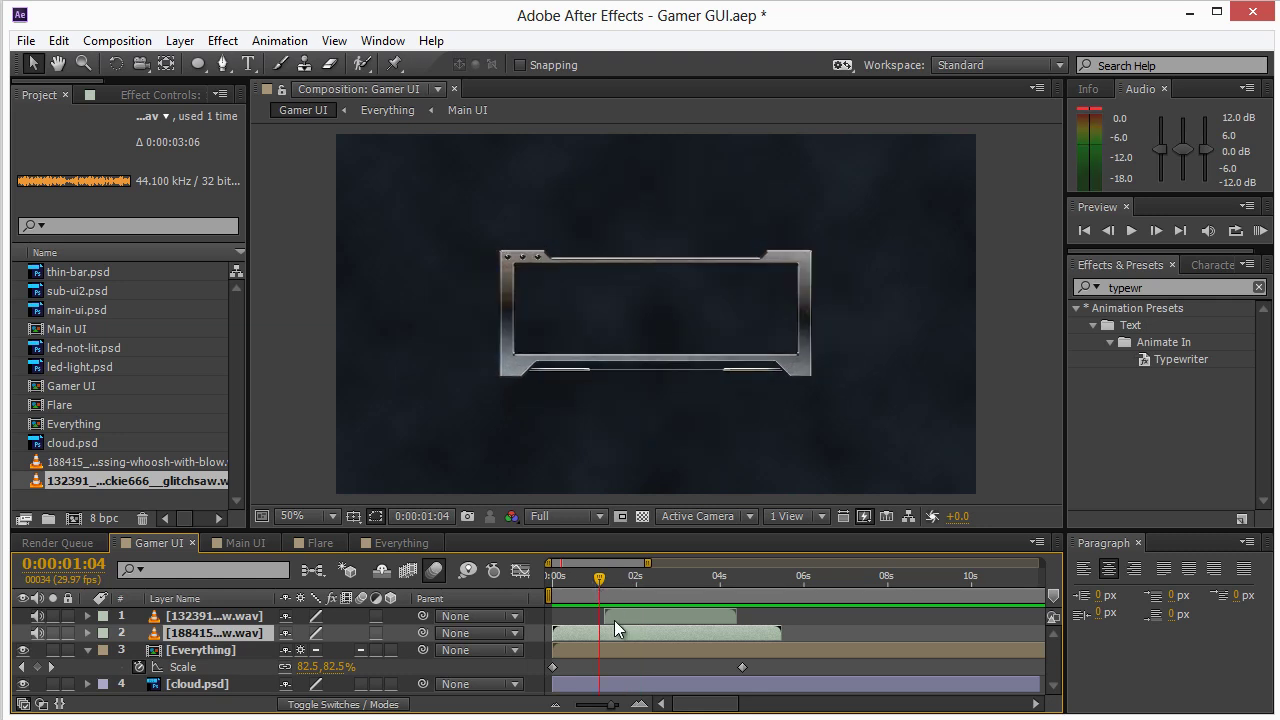
Step: Move the whoosh layer earlier and preview from the start
{"action": "left_click_drag", "start_coordinate": [631, 633], "coordinate": [599, 632]}
{"action": "left_click_drag", "start_coordinate": [601, 575], "coordinate": [557, 575]}
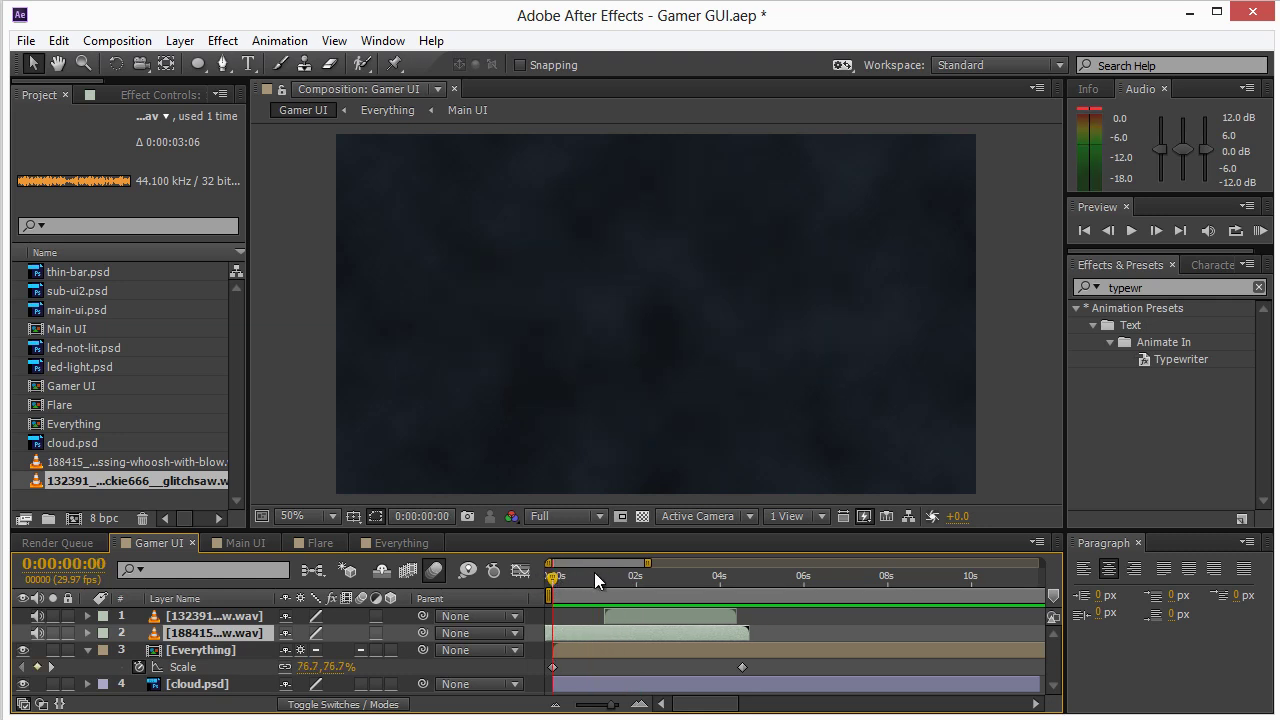
{"action": "key", "text": "KP_0"}
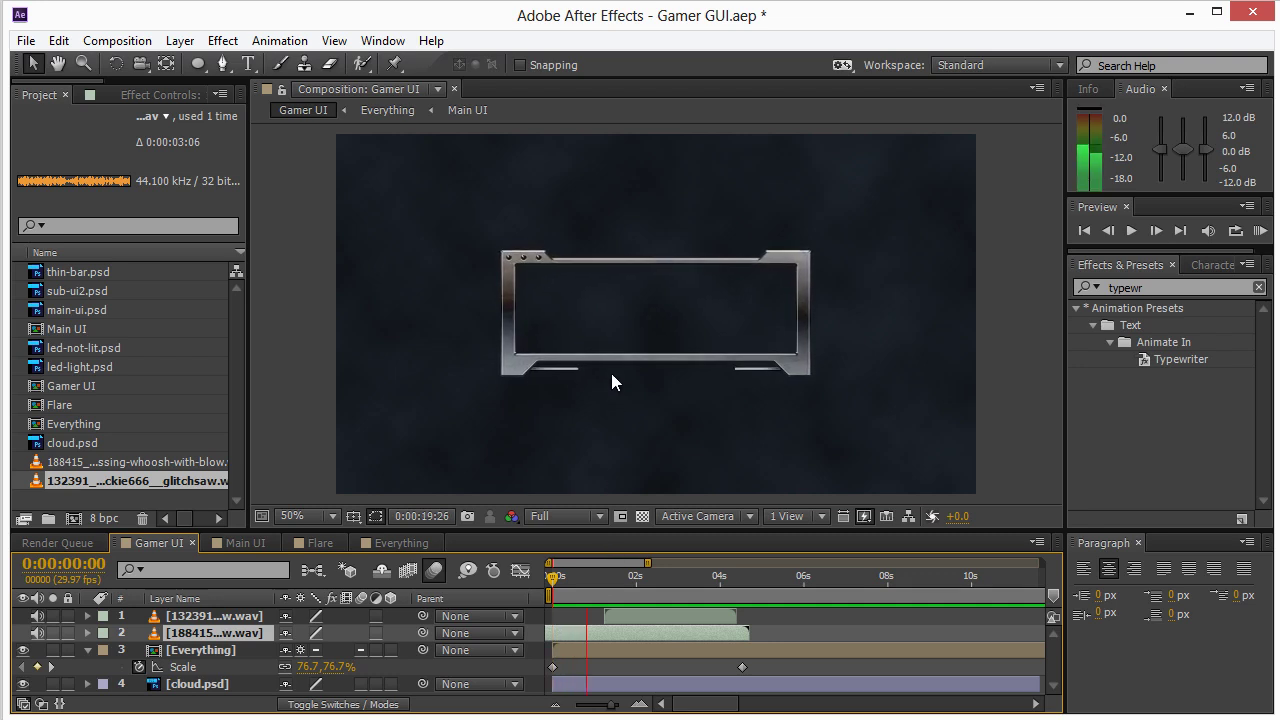
{"action": "left_click", "coordinate": [631, 571]}
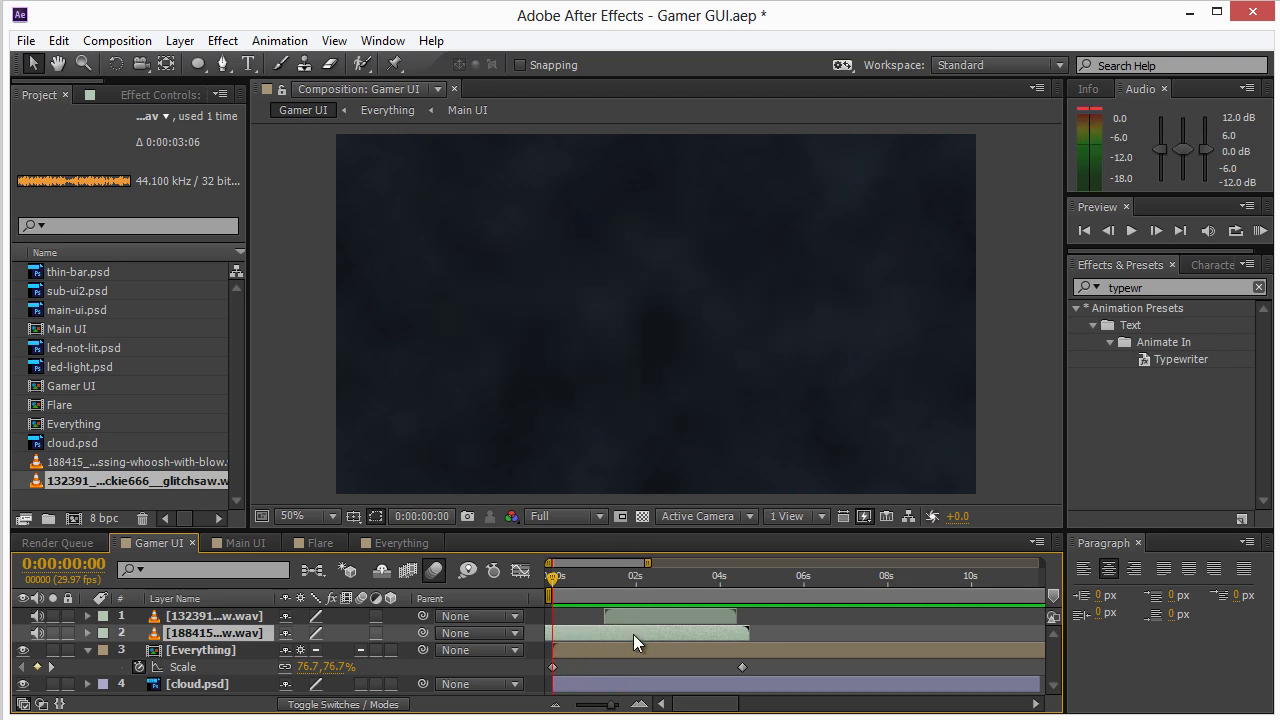
Step: Nudge the whoosh slightly later, re-preview, and scrub to the full frame at 0:00:03:02
{"action": "left_click_drag", "start_coordinate": [633, 634], "coordinate": [642, 634]}
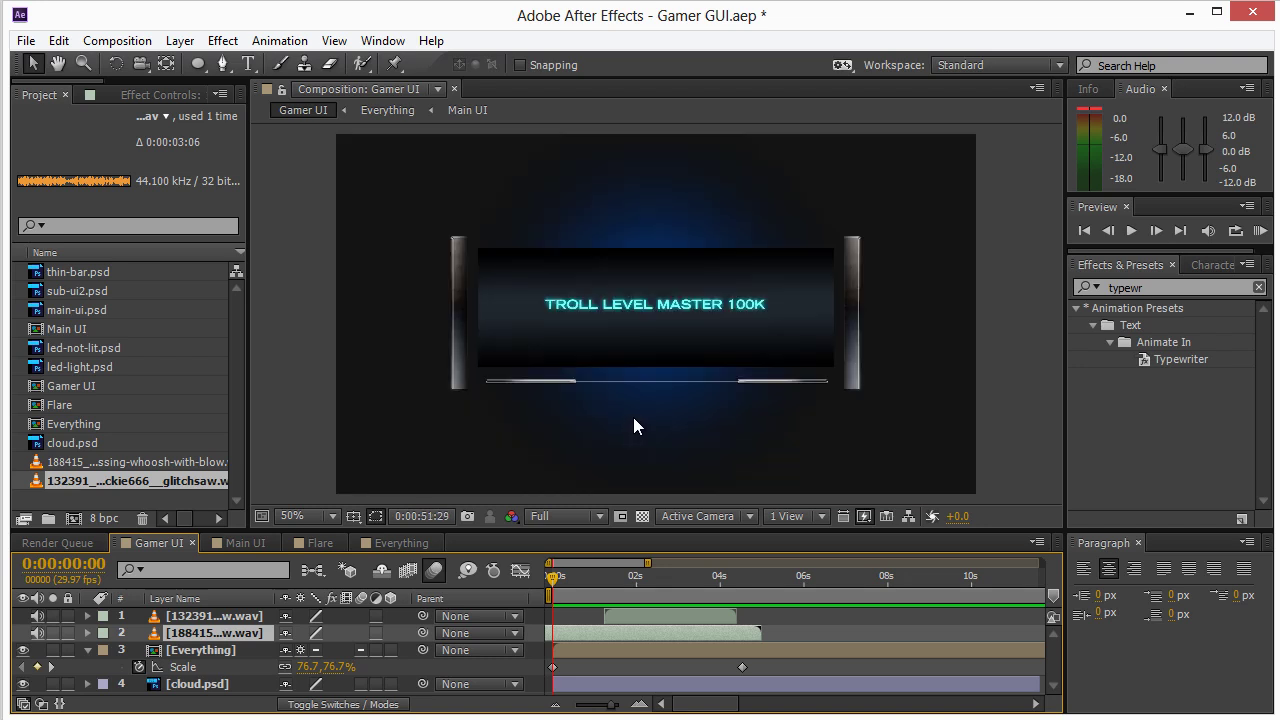
{"action": "key", "text": "KP_0"}
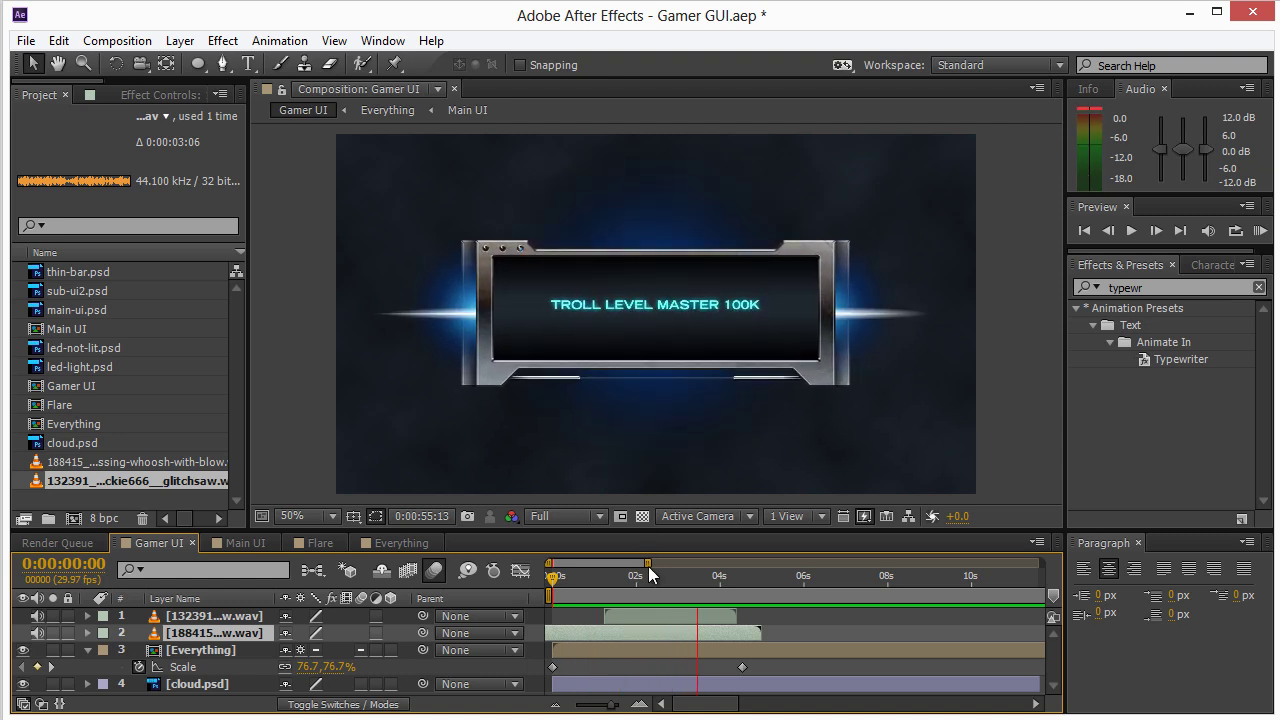
{"action": "key", "text": "space"}
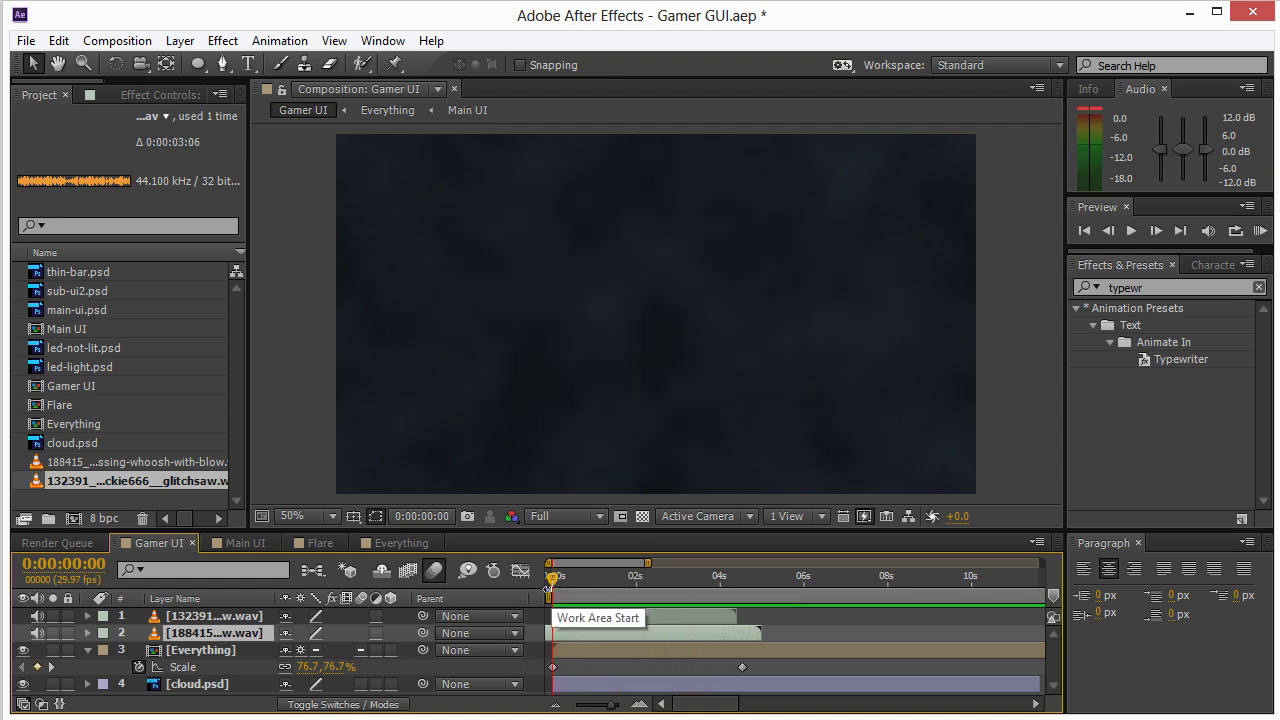
{"action": "key", "text": "KP_0"}
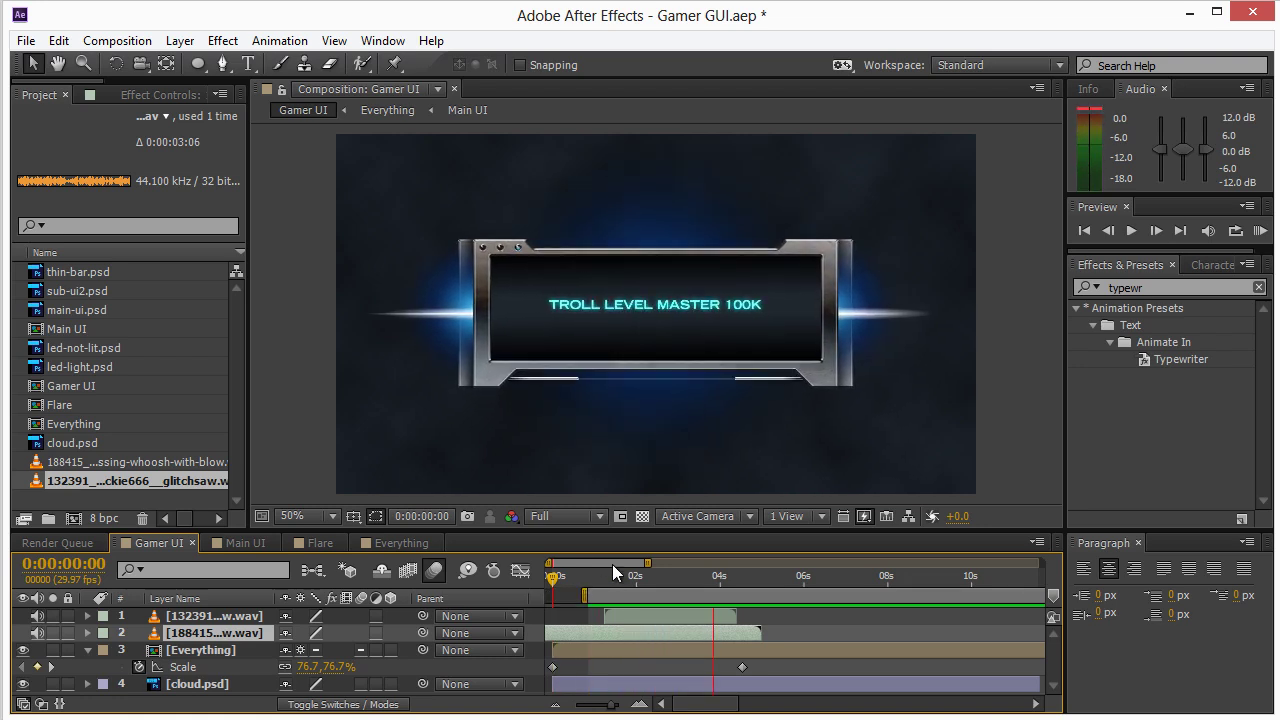
{"action": "key", "text": "space"}
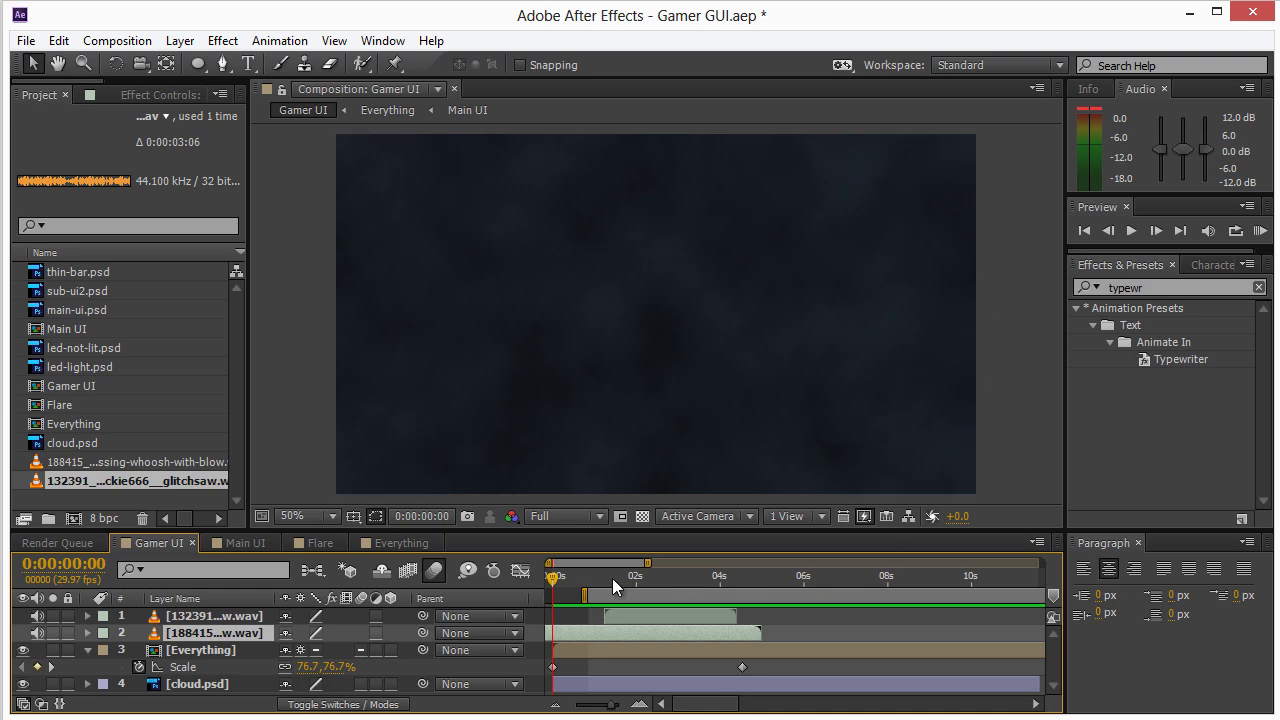
{"action": "left_click_drag", "start_coordinate": [553, 577], "coordinate": [680, 593]}
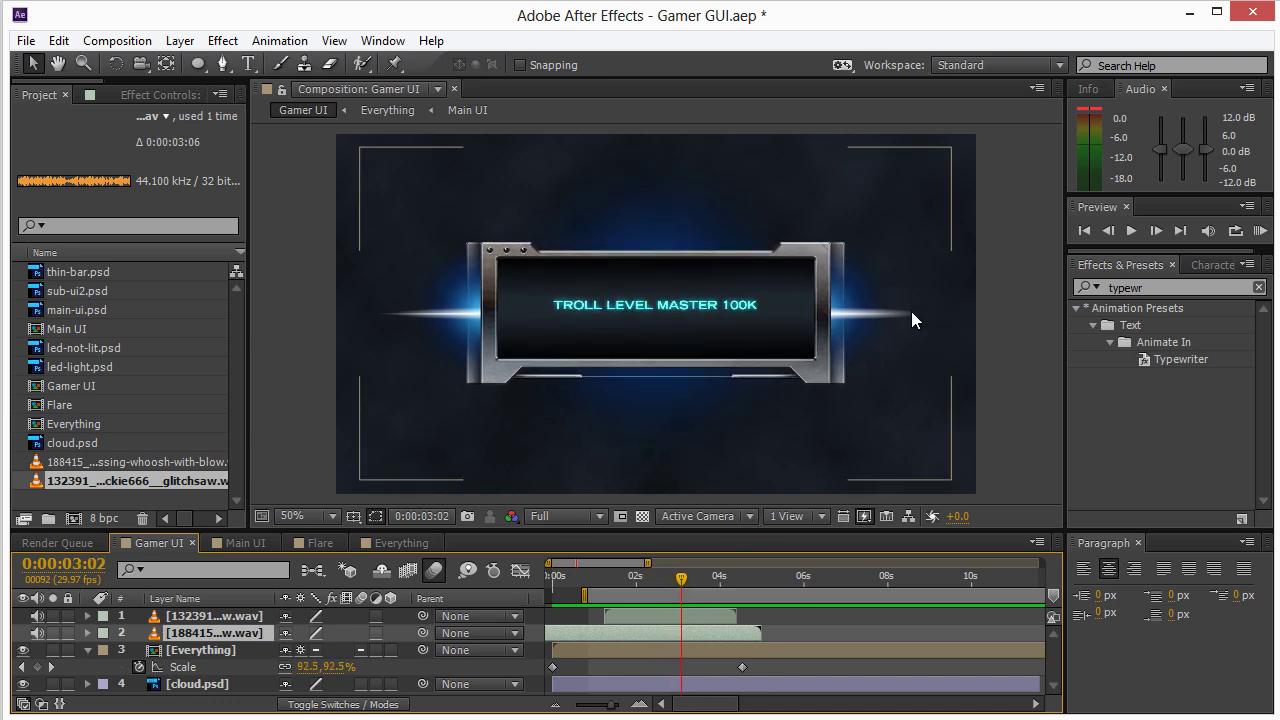
{"action": "key", "text": "space"}
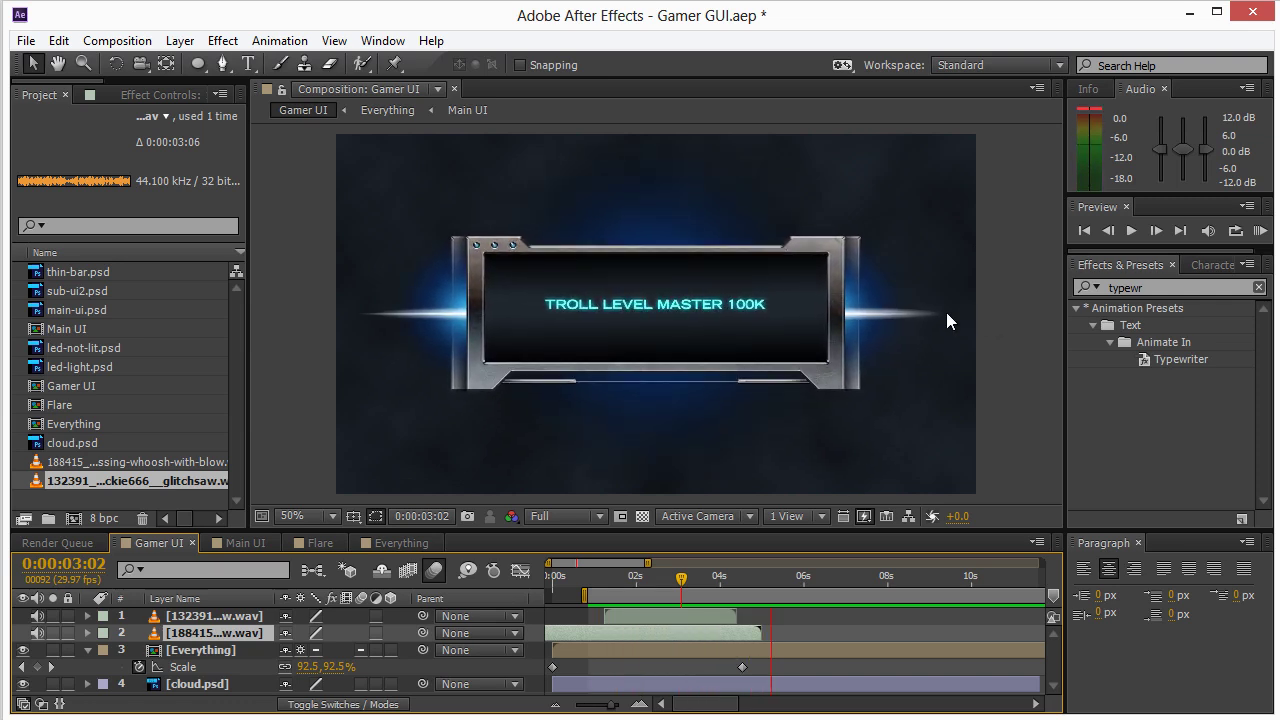
{"action": "key", "text": "space"}
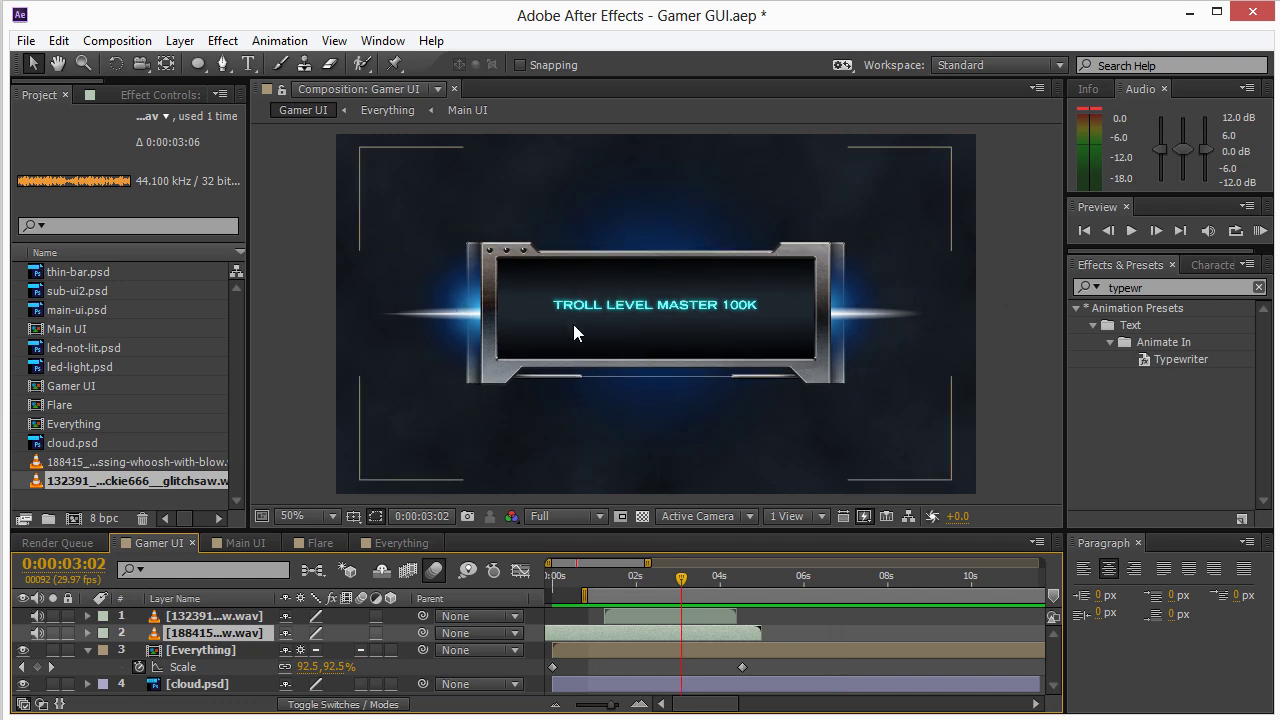
{"action": "key", "text": "space"}
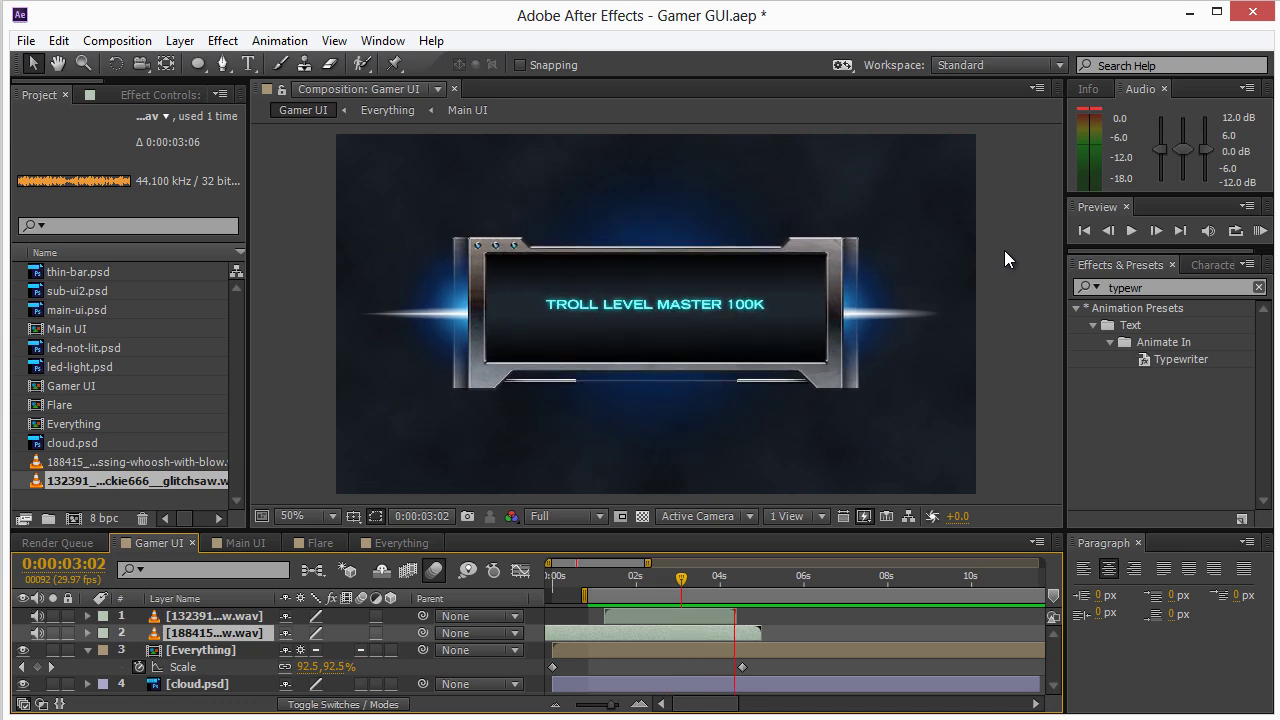
{"action": "key", "text": "space"}
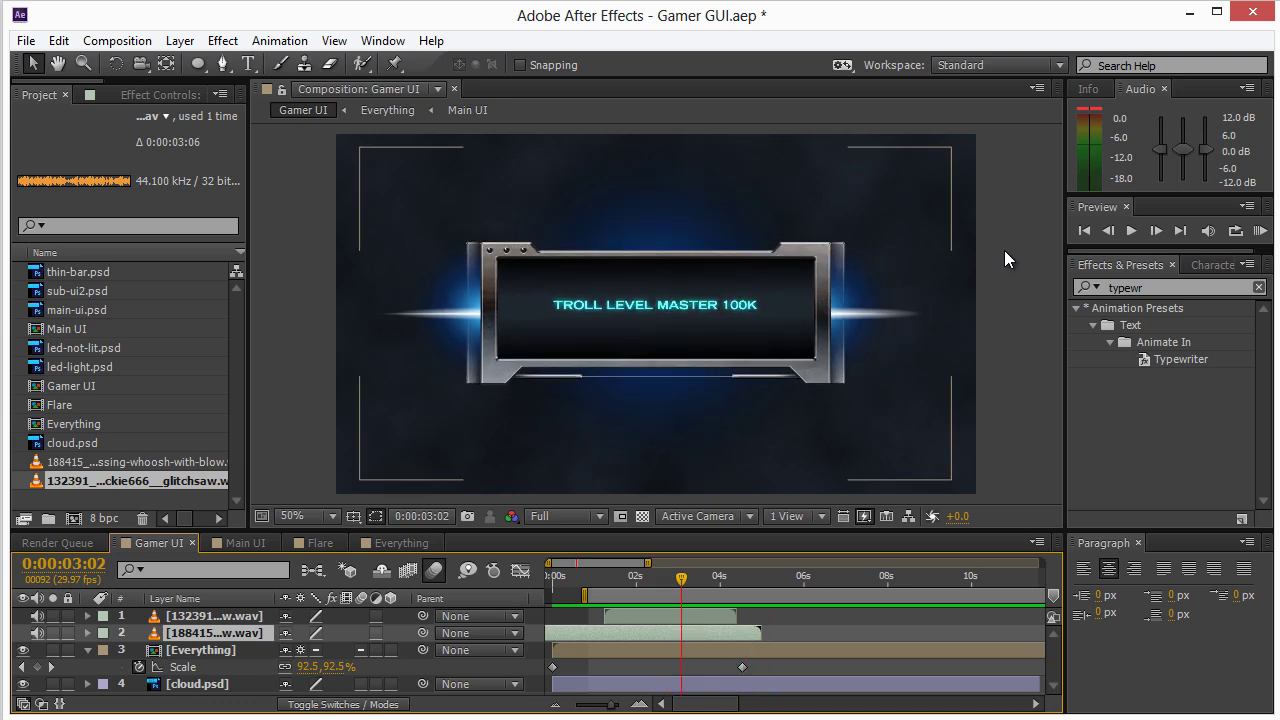